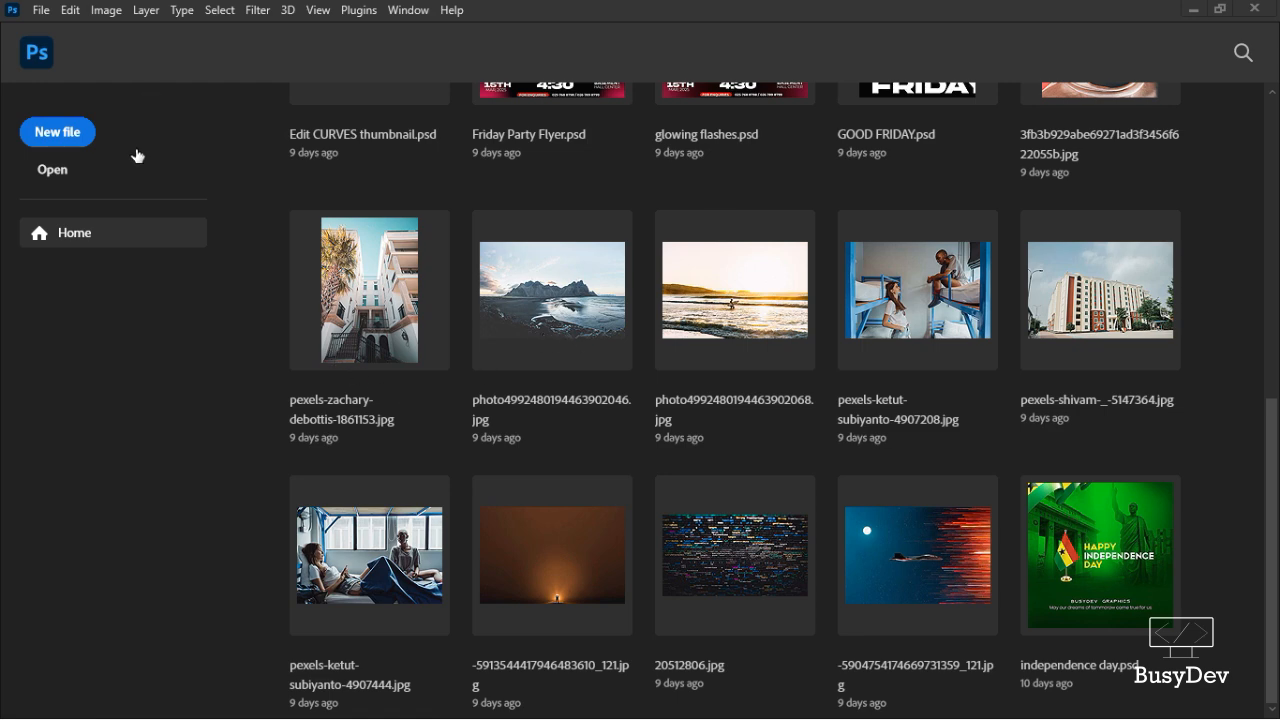
Create a new document named CHURCH FLYER, 5 x 5 inches at 300 pixels/inch, RGB Color, with transparent background contents
{"action": "left_click", "coordinate": [70, 135]}
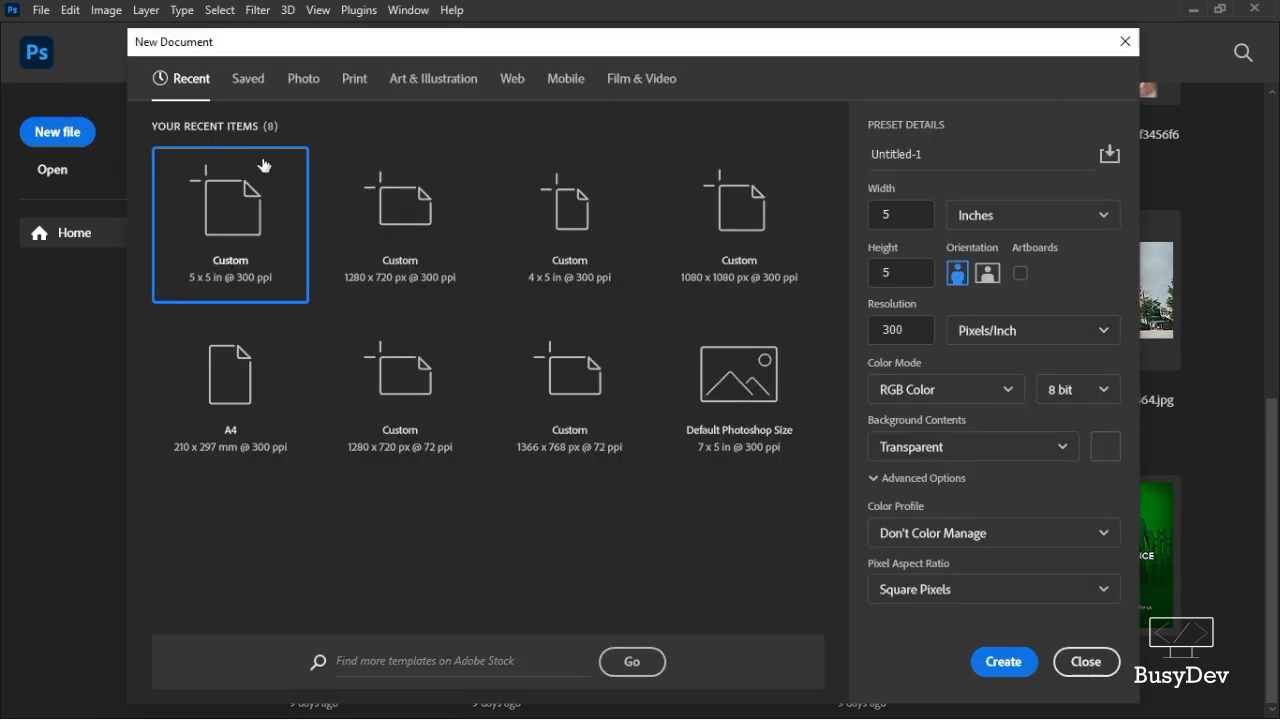
{"action": "left_click", "coordinate": [950, 152]}
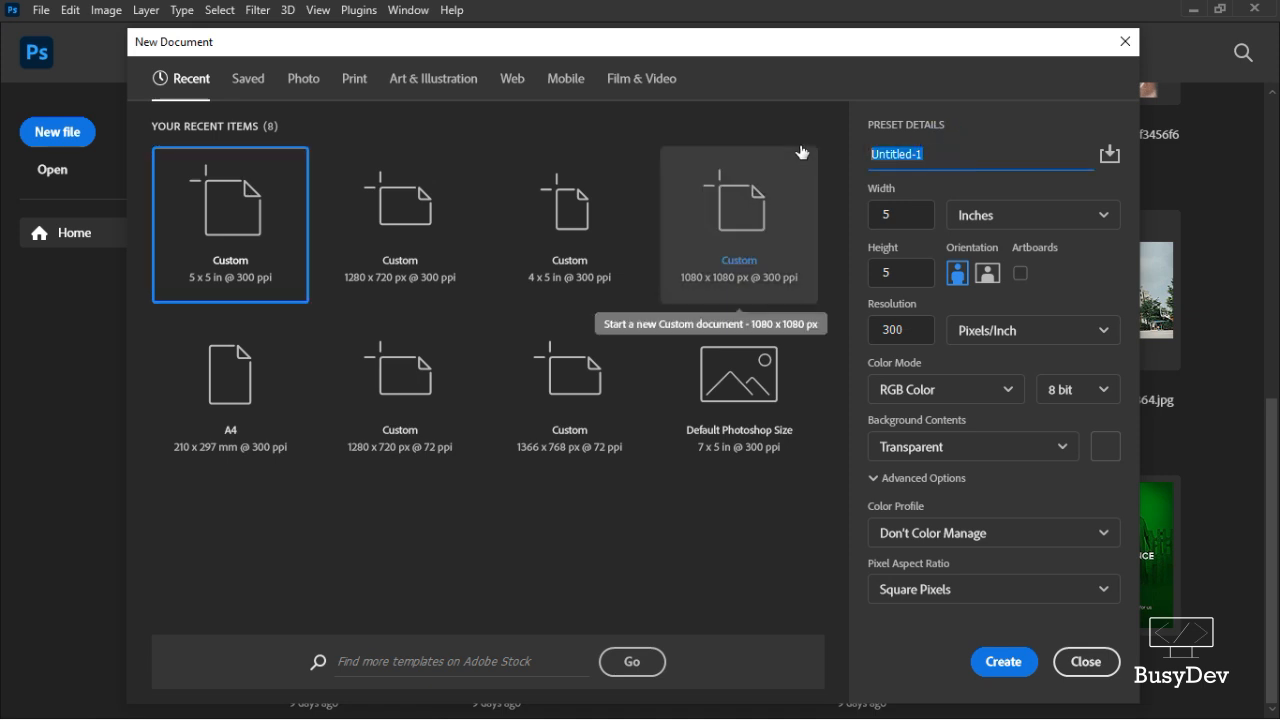
{"action": "type", "text": "CHU"}
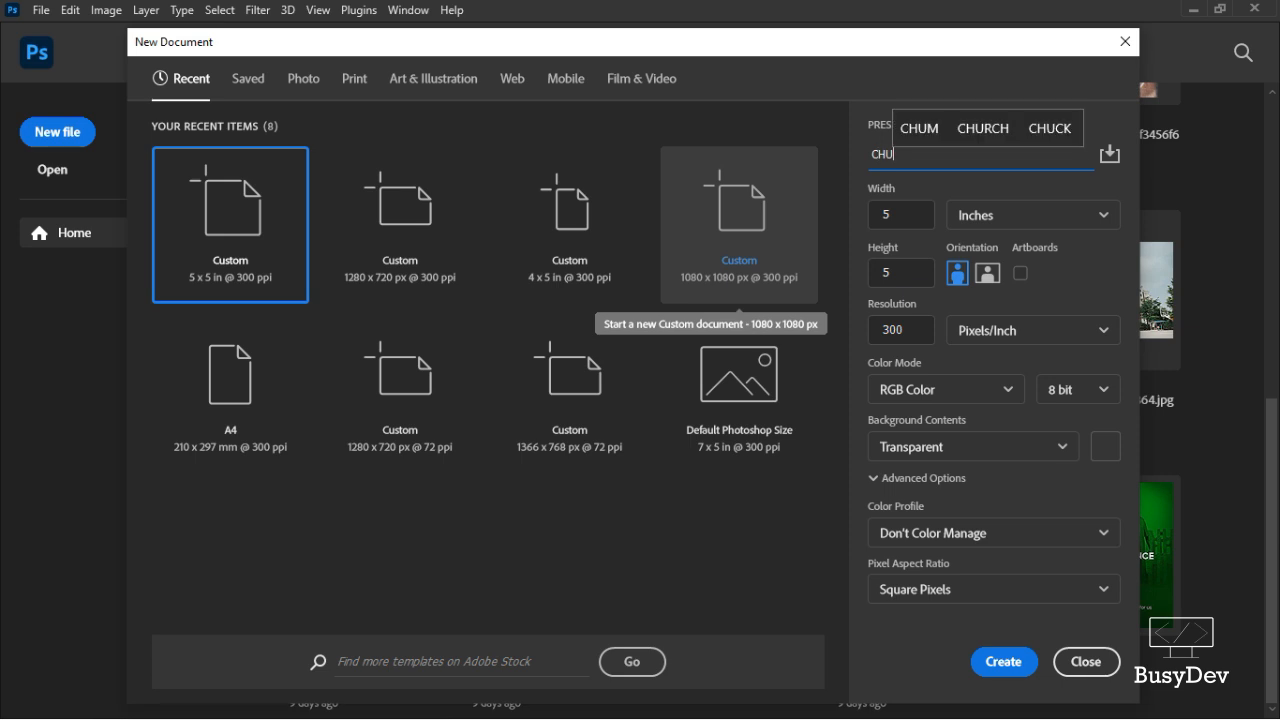
{"action": "type", "text": "RCH FLYER"}
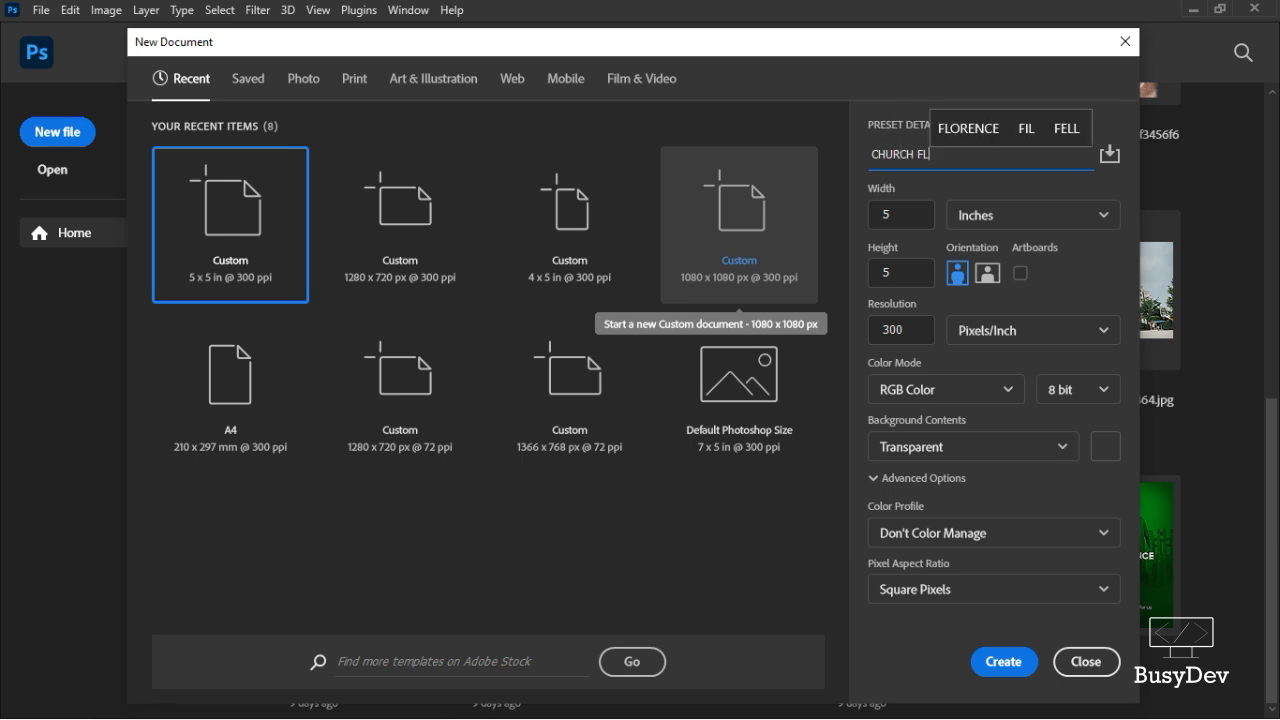
{"action": "left_click", "coordinate": [897, 219]}
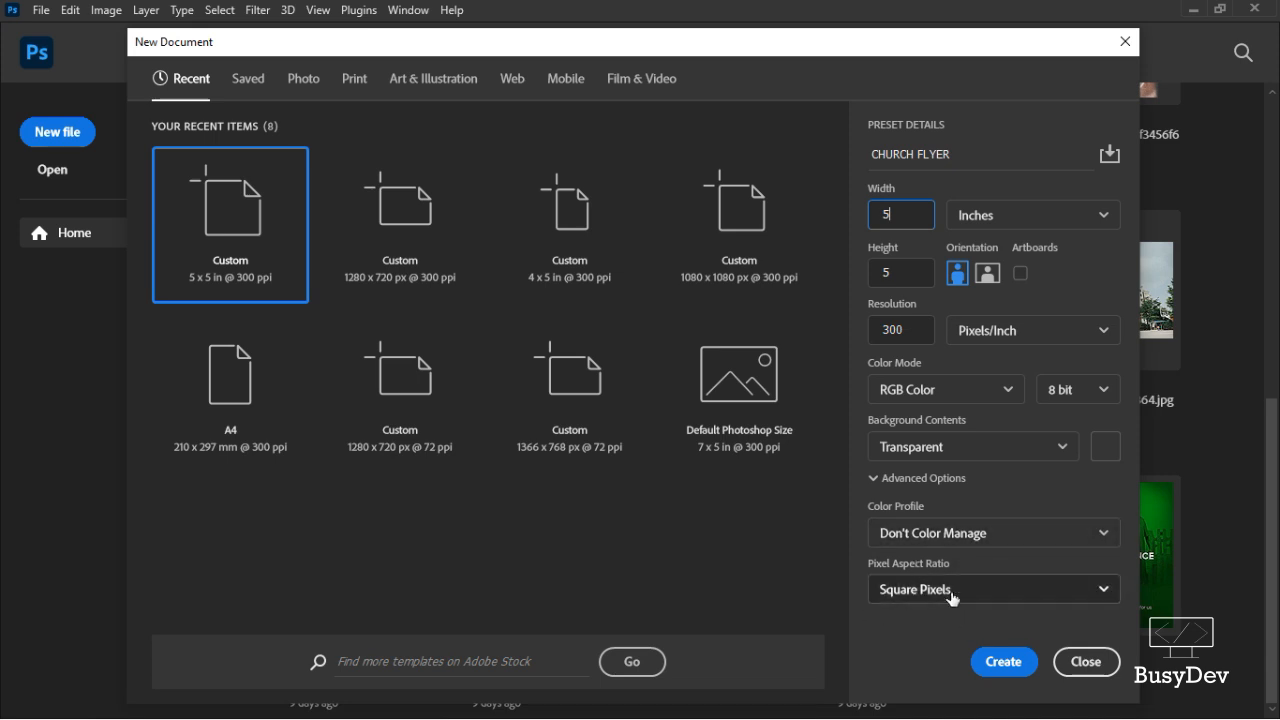
{"action": "left_click", "coordinate": [1013, 661]}
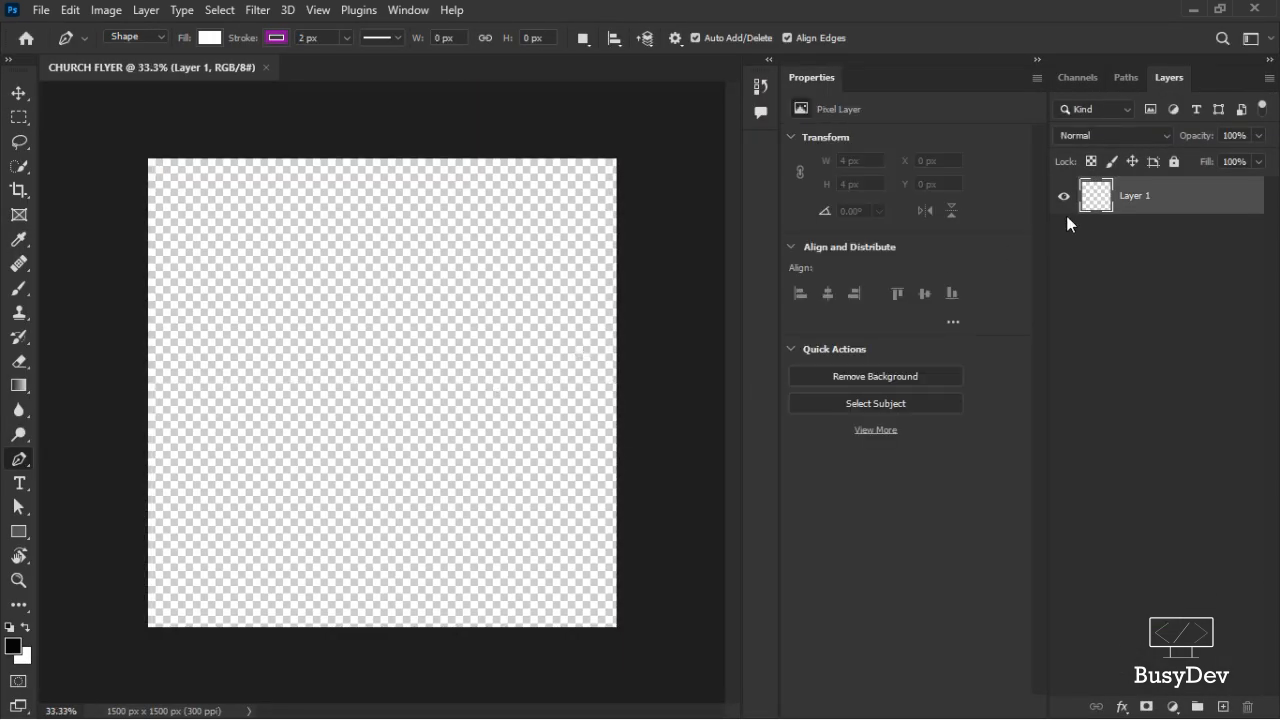
Put Layer 1 into a new group named BG and select Layer 1 inside it
{"action": "left_click_drag", "start_coordinate": [1154, 209], "coordinate": [1197, 708]}
{"action": "double_click", "coordinate": [1133, 187]}
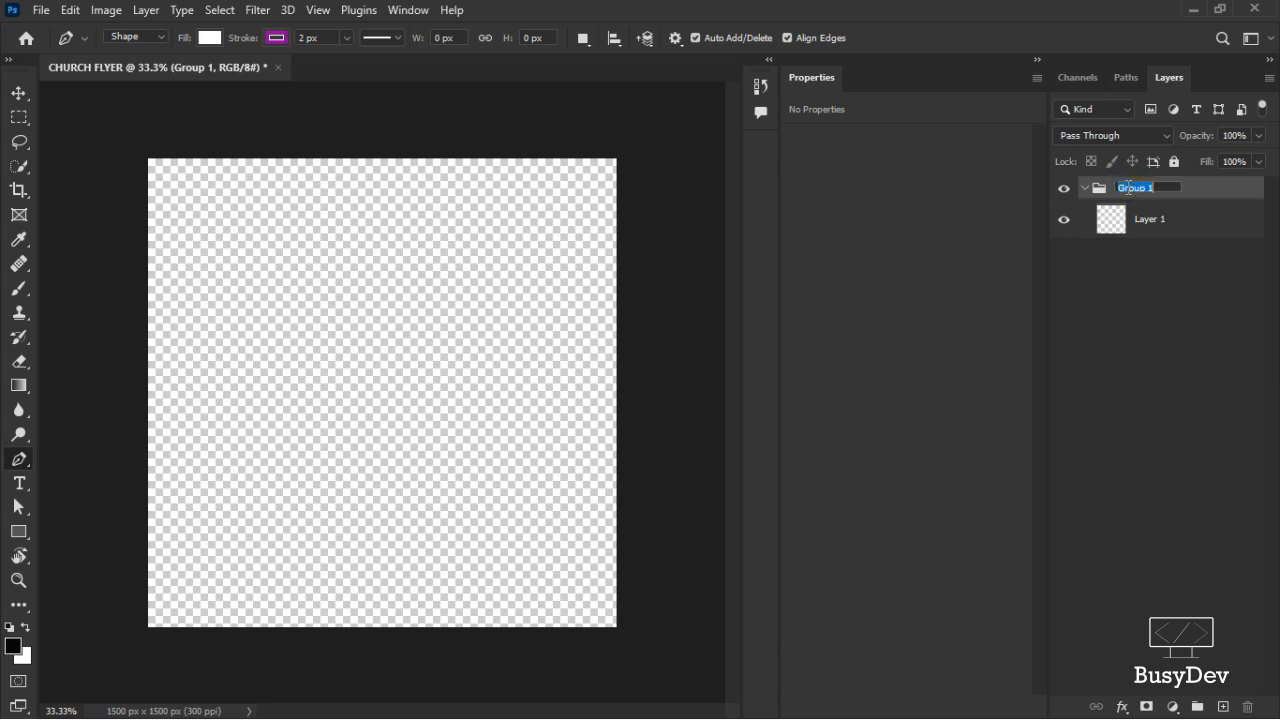
{"action": "type", "text": "BG"}
{"action": "key", "text": "Return"}
{"action": "left_click", "coordinate": [1163, 222]}
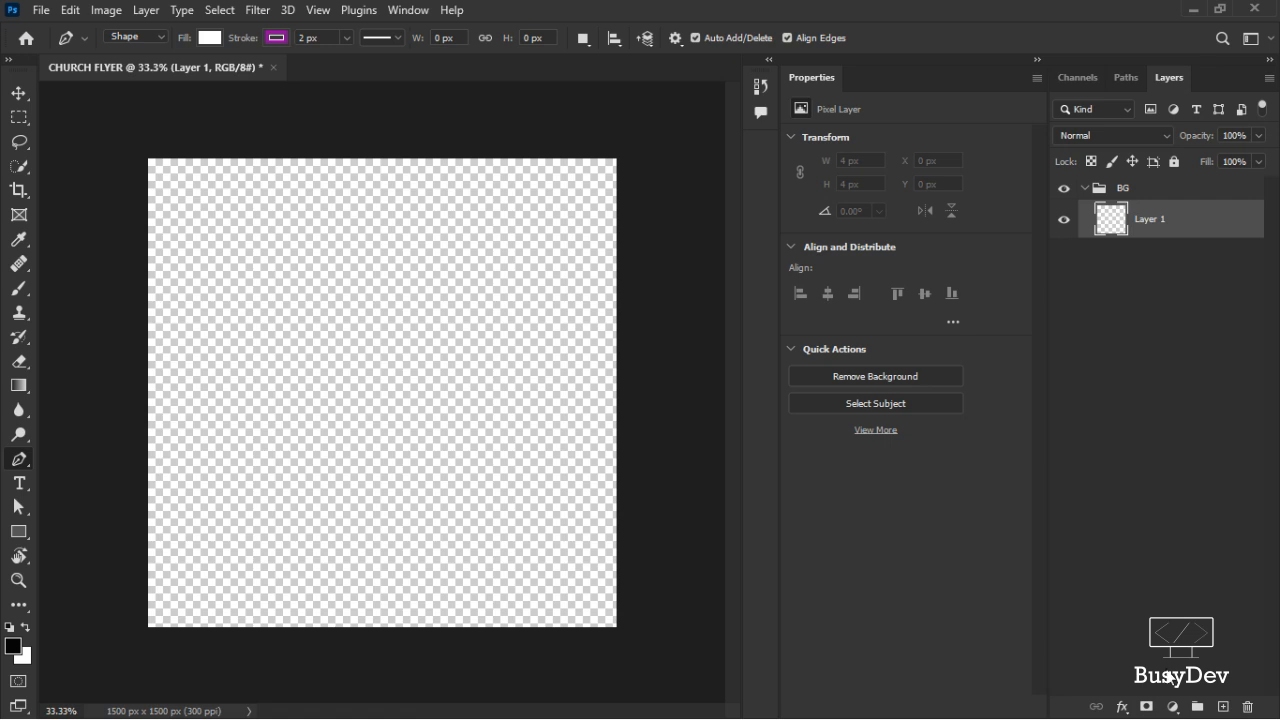
Switch to the CHURCH FLYER notes in Notepad, copy the BG color code 2491f3, and return to Photoshop
{"action": "key", "text": "alt+Tab"}
{"action": "key", "text": "alt+Tab"}
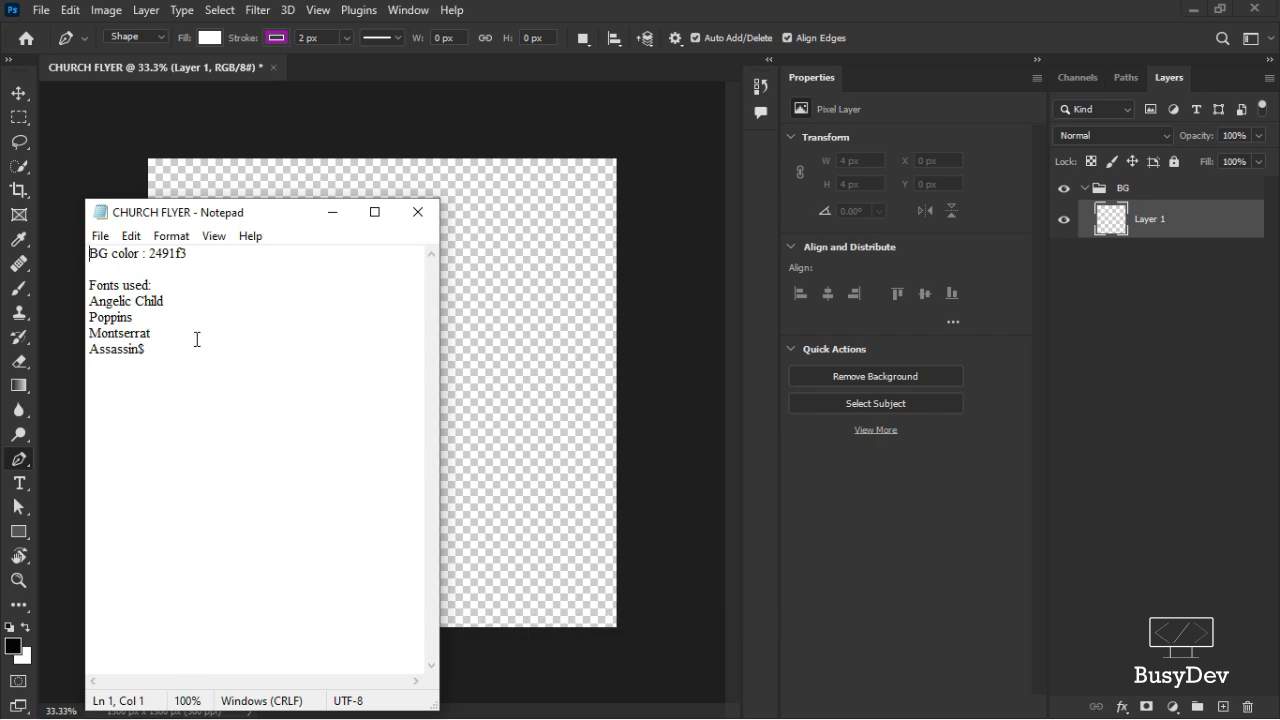
{"action": "double_click", "coordinate": [152, 253]}
{"action": "double_click", "coordinate": [160, 254]}
{"action": "right_click", "coordinate": [162, 252]}
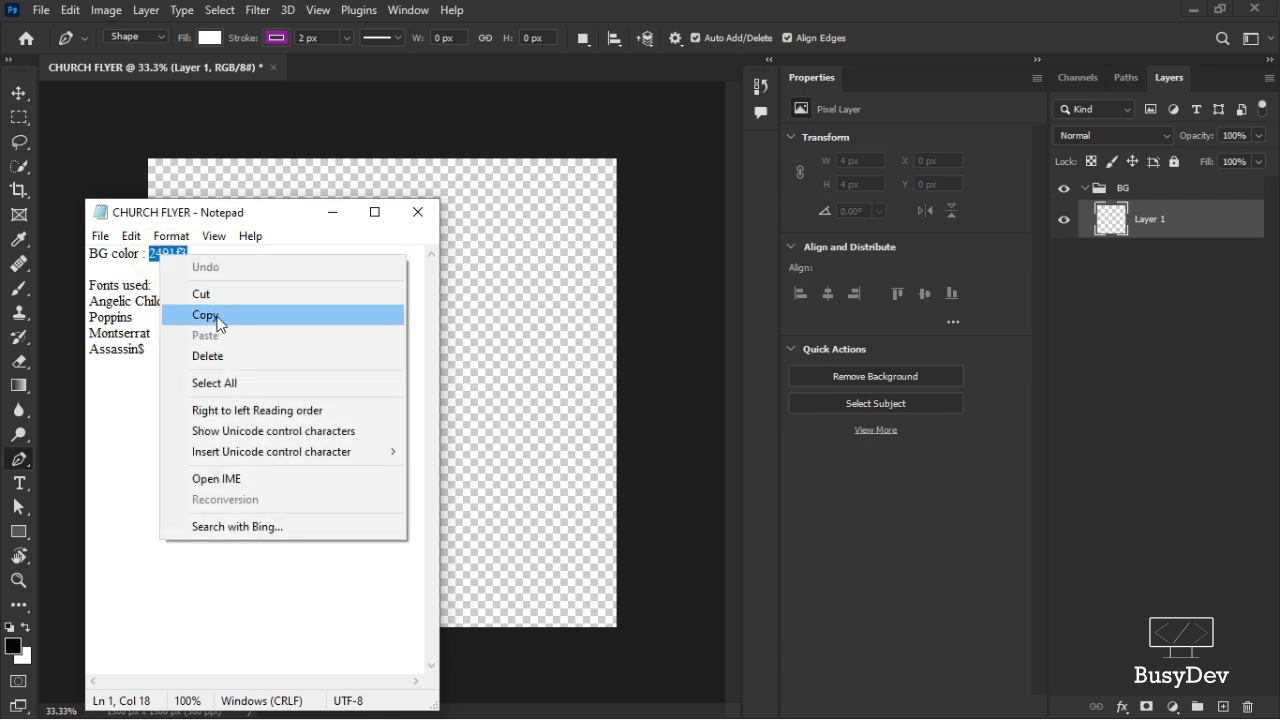
{"action": "left_click", "coordinate": [209, 317]}
{"action": "left_click", "coordinate": [334, 213]}
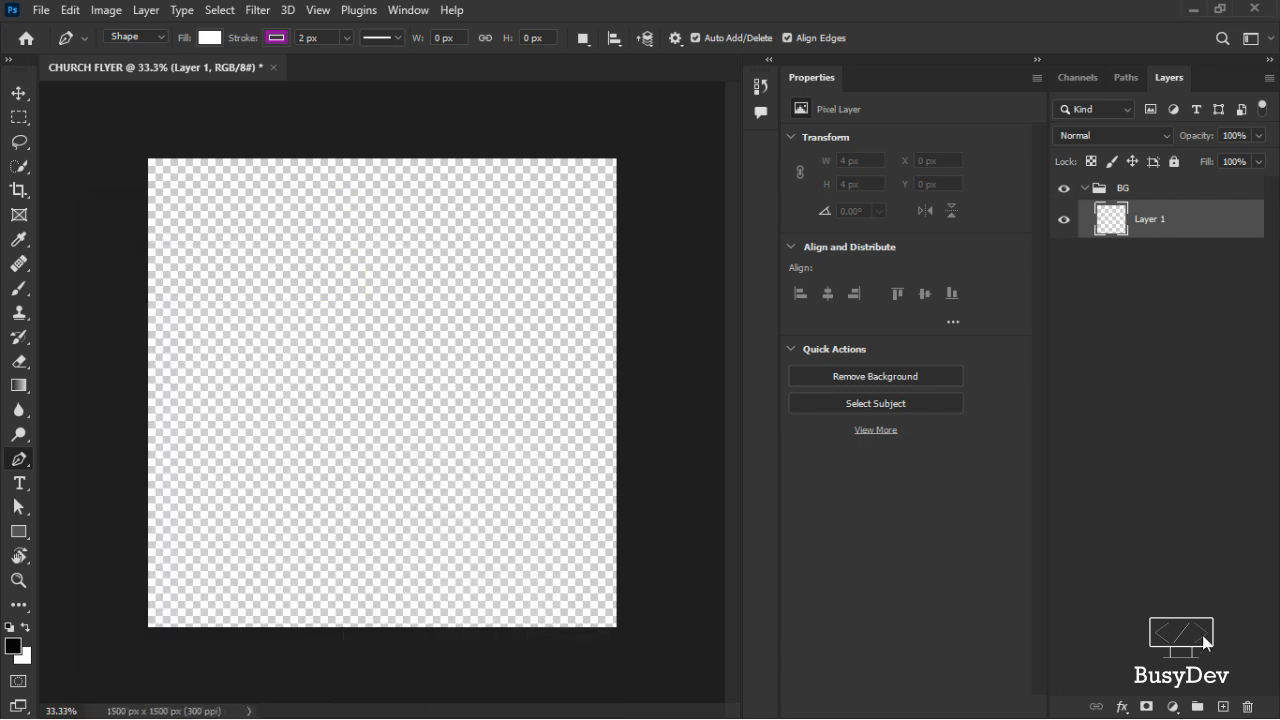
Add a Solid Color fill layer with the color #2491f3 in the BG group
{"action": "left_click", "coordinate": [1173, 707]}
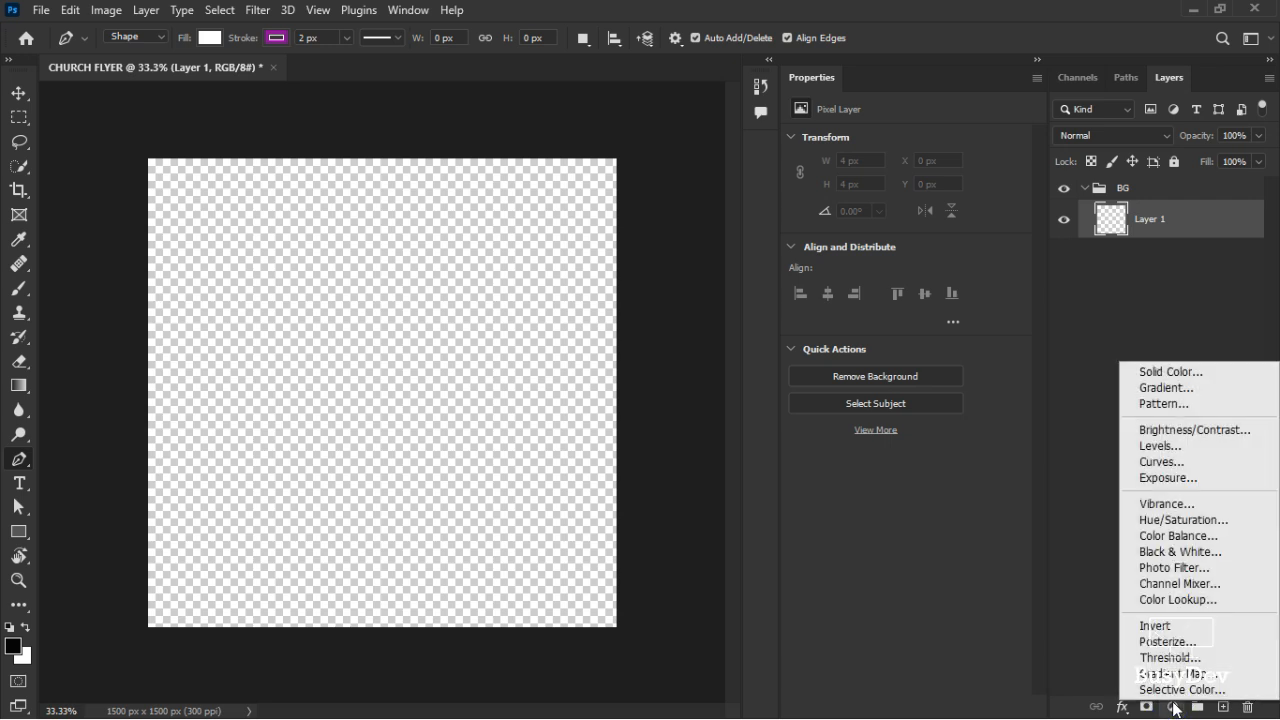
{"action": "left_click", "coordinate": [1190, 371]}
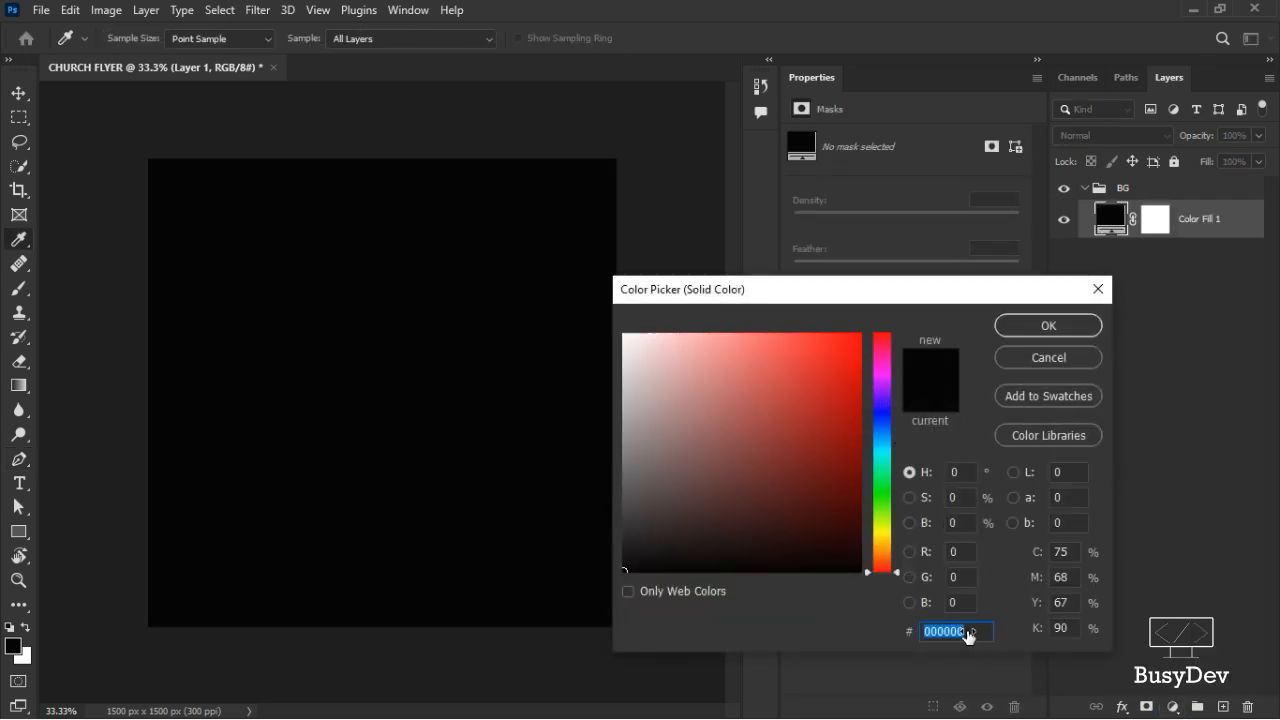
{"action": "type", "text": "2491f3"}
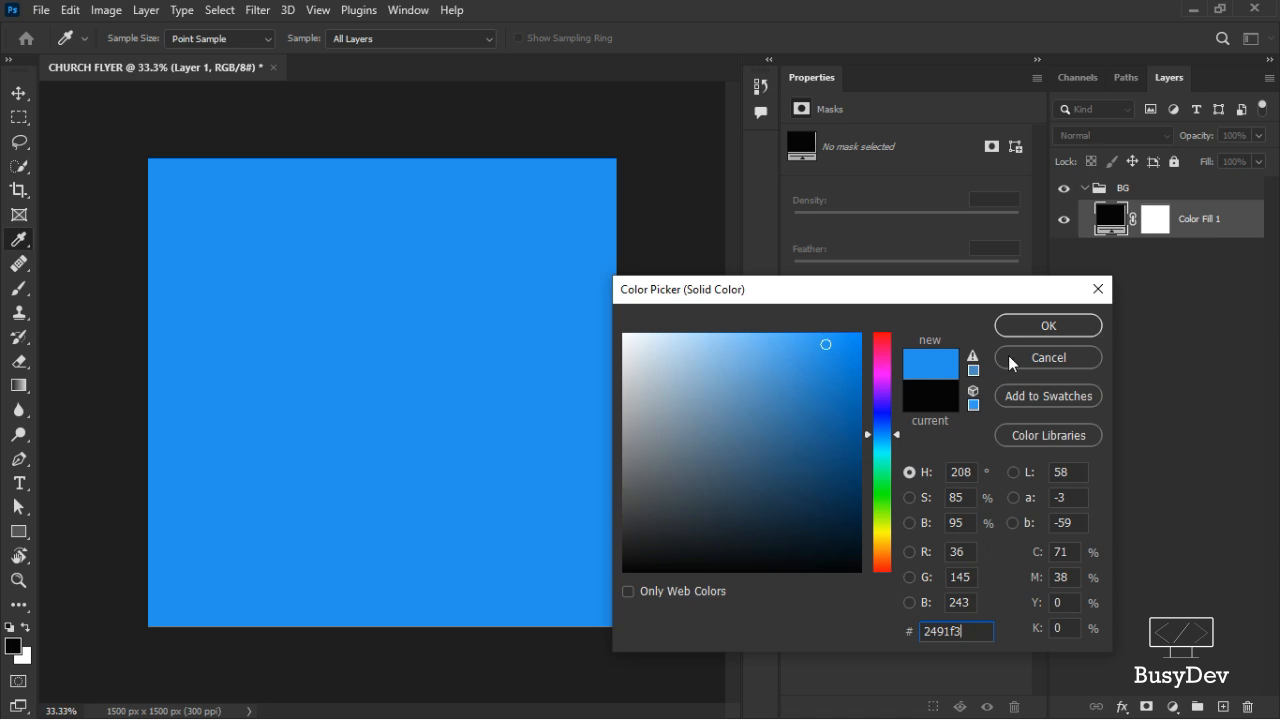
{"action": "left_click", "coordinate": [1036, 326]}
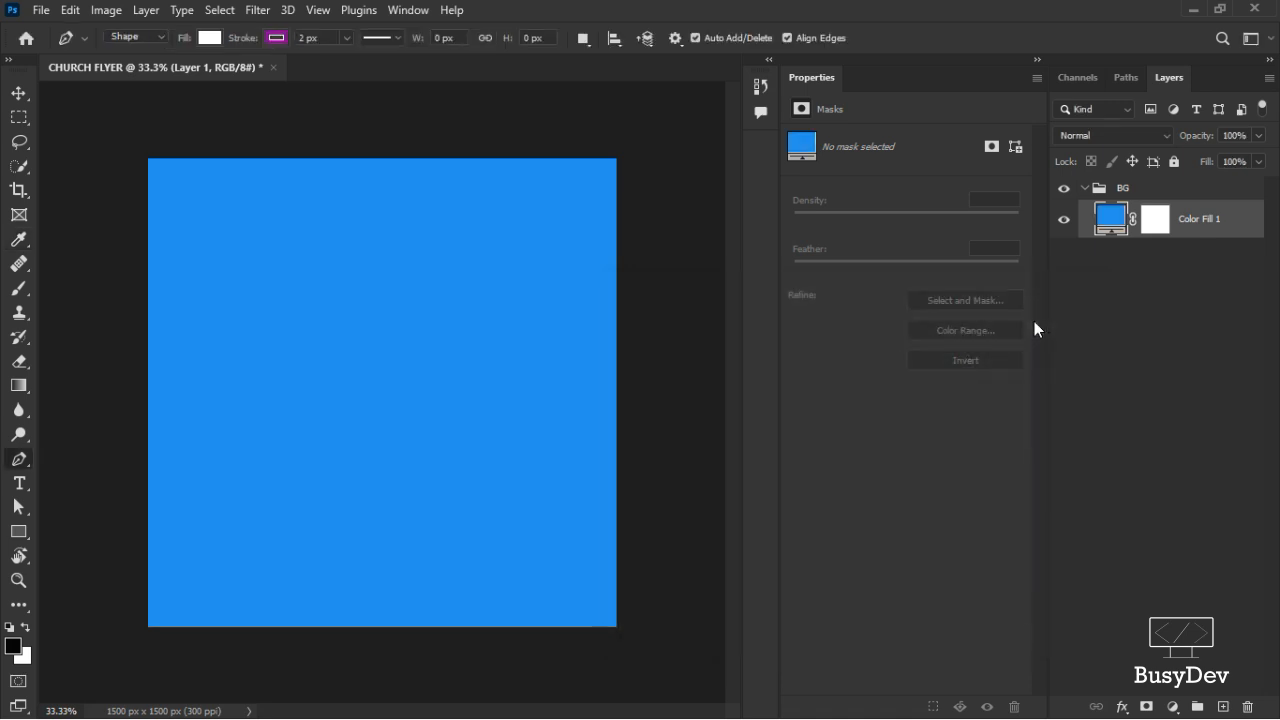
Place the black-and-white triangle pattern image from the CHURCH FLYER folder in File Explorer over the blue fill, covering the canvas
{"action": "key", "text": "v"}
{"action": "key", "text": "alt+Tab"}
{"action": "key", "text": "alt+Tab"}
{"action": "key", "text": "alt+Tab"}
{"action": "key", "text": "alt+Tab"}
{"action": "key", "text": "alt+Tab"}
{"action": "key", "text": "alt+Tab"}
{"action": "key", "text": "alt+Tab"}
{"action": "key", "text": "alt+Tab"}
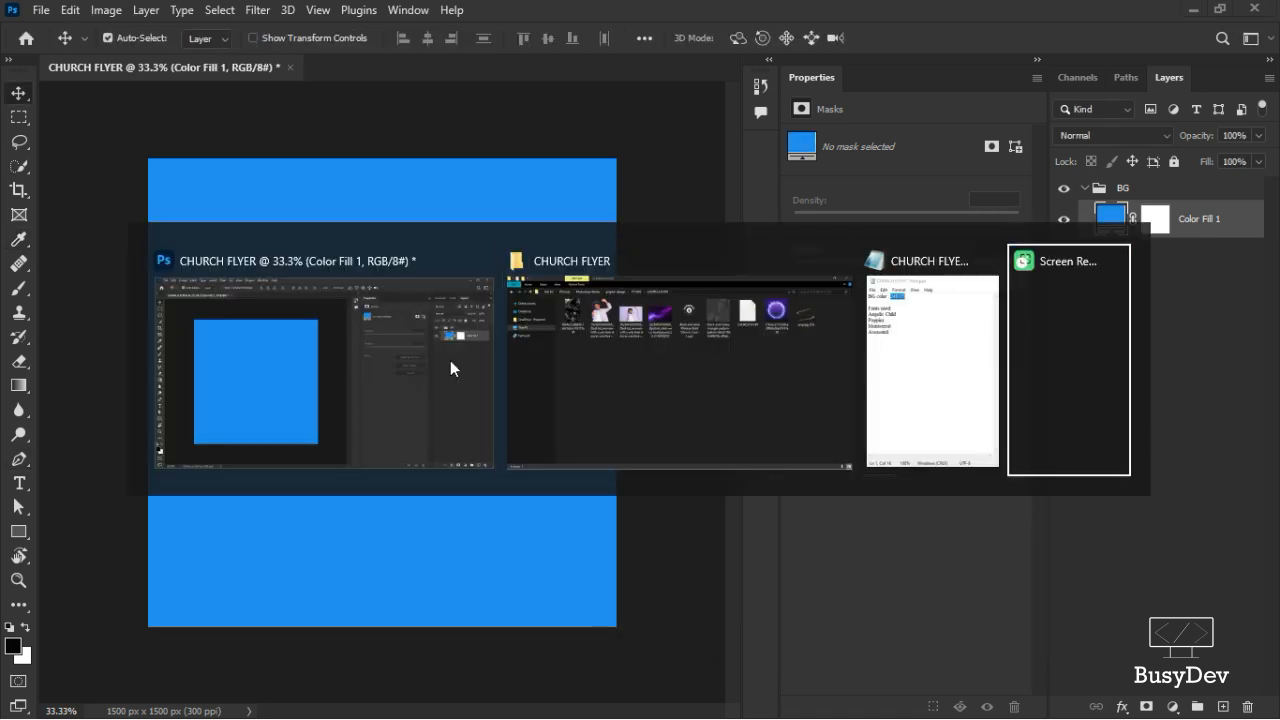
{"action": "key", "text": "alt+Tab"}
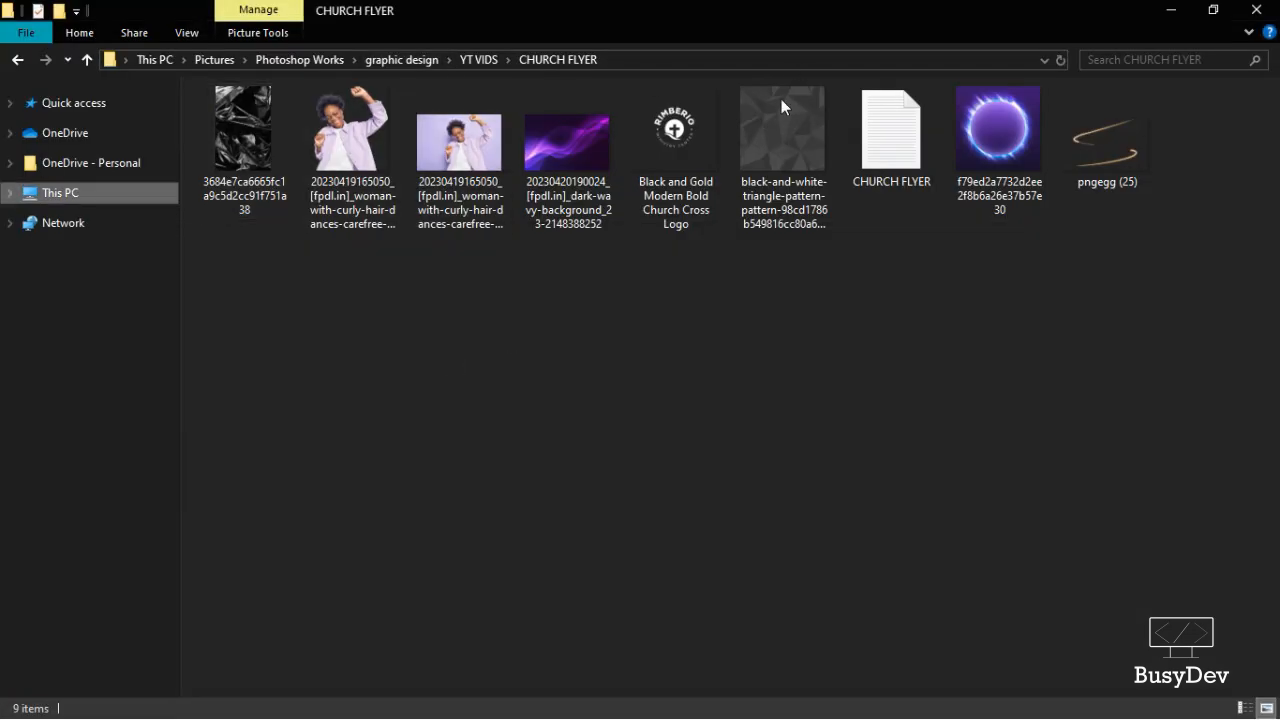
{"action": "left_click", "coordinate": [777, 161]}
{"action": "left_click_drag", "start_coordinate": [777, 161], "coordinate": [486, 427]}
{"action": "key", "text": "alt+Tab"}
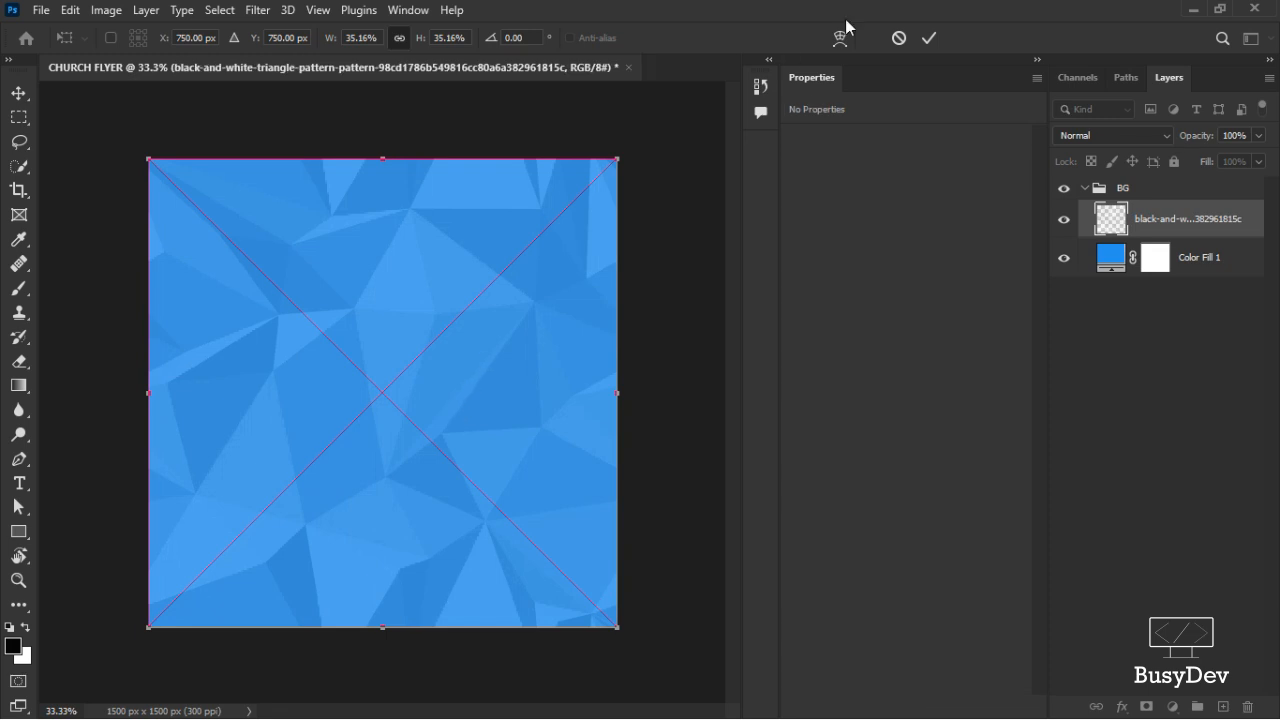
{"action": "left_click", "coordinate": [929, 38]}
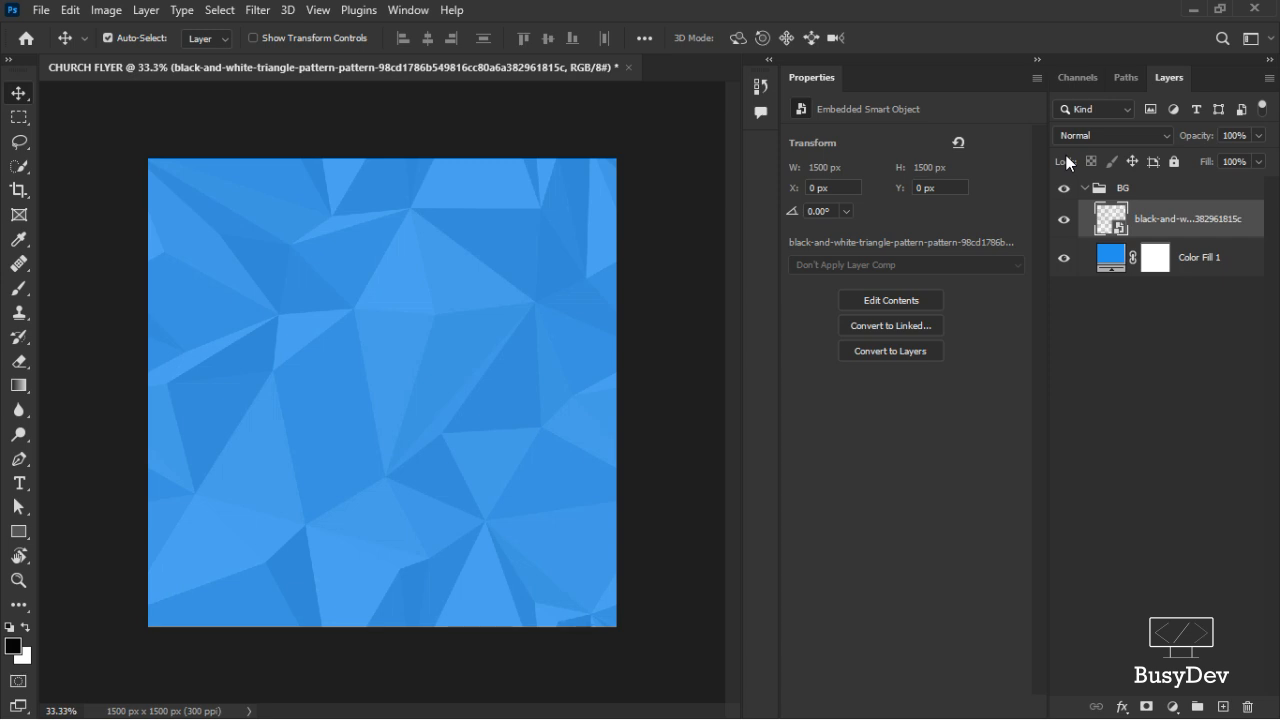
Set the triangle pattern layer's blend mode to Multiply and its opacity to 71%
{"action": "left_click", "coordinate": [1110, 130]}
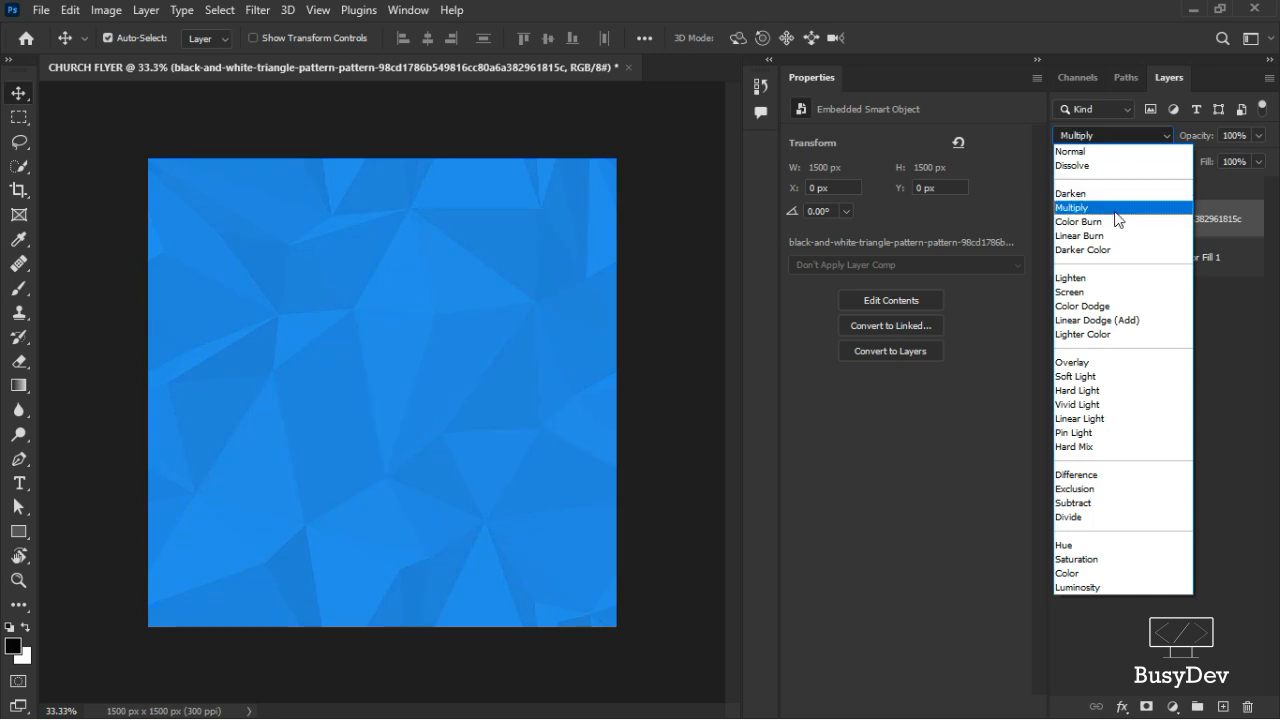
{"action": "left_click", "coordinate": [1113, 208]}
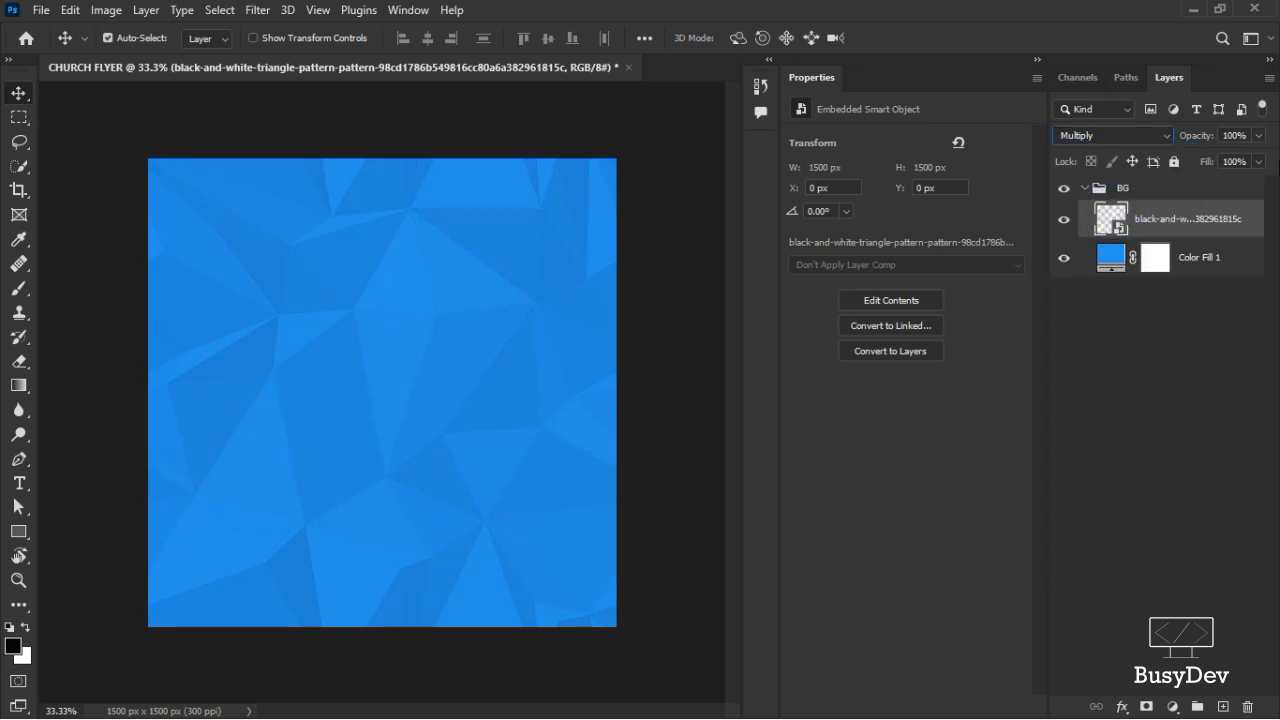
{"action": "left_click_drag", "start_coordinate": [1196, 136], "coordinate": [1171, 136]}
{"action": "scroll", "coordinate": [349, 339], "scroll_direction": "up", "scroll_amount": 3}
{"action": "scroll", "coordinate": [349, 339], "scroll_direction": "down", "scroll_amount": 3}
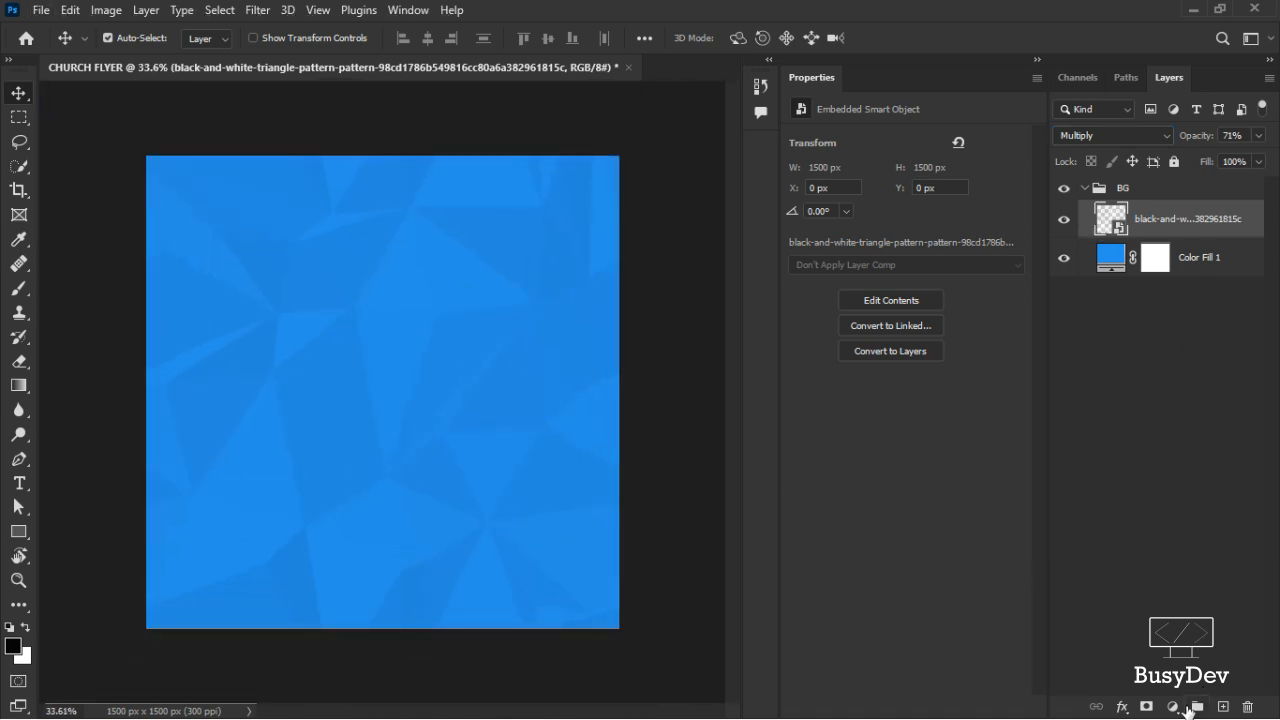
Create a new group above the pattern layer inside BG and name it HEADER
{"action": "left_click", "coordinate": [1196, 706]}
{"action": "double_click", "coordinate": [1147, 211]}
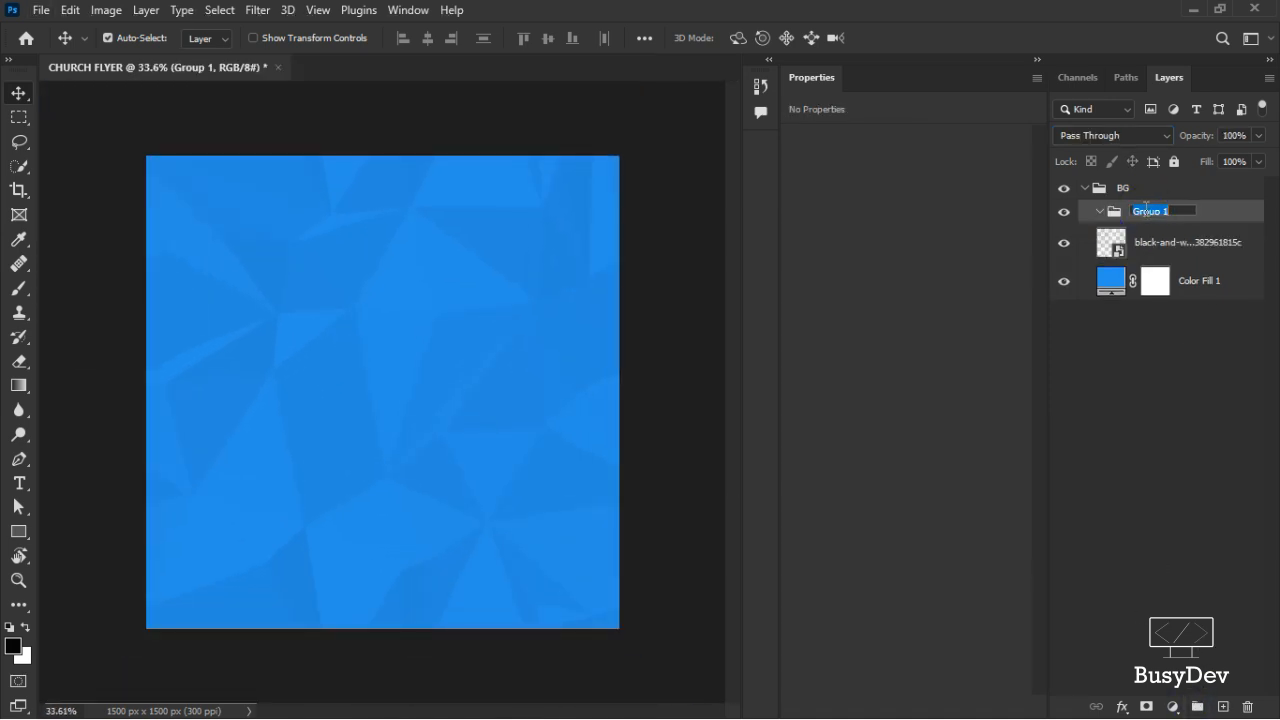
{"action": "type", "text": "header"}
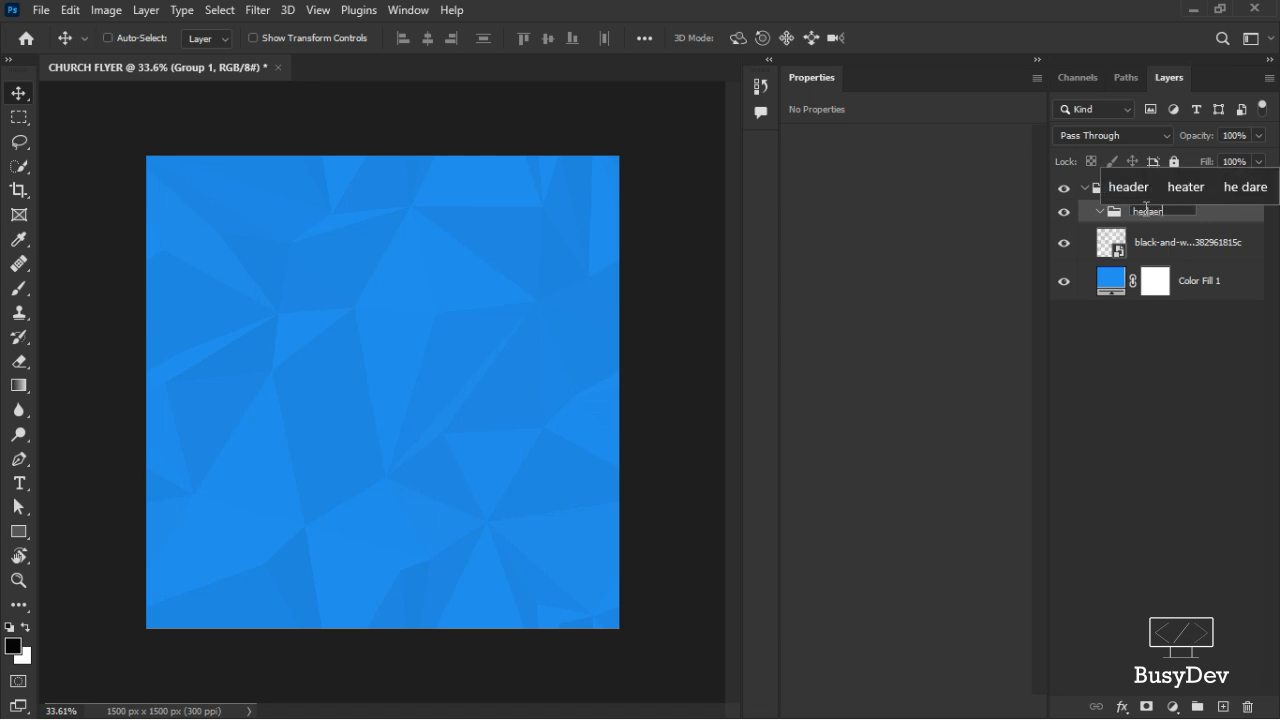
{"action": "key", "text": "ctrl+a"}
{"action": "type", "text": "HEADER"}
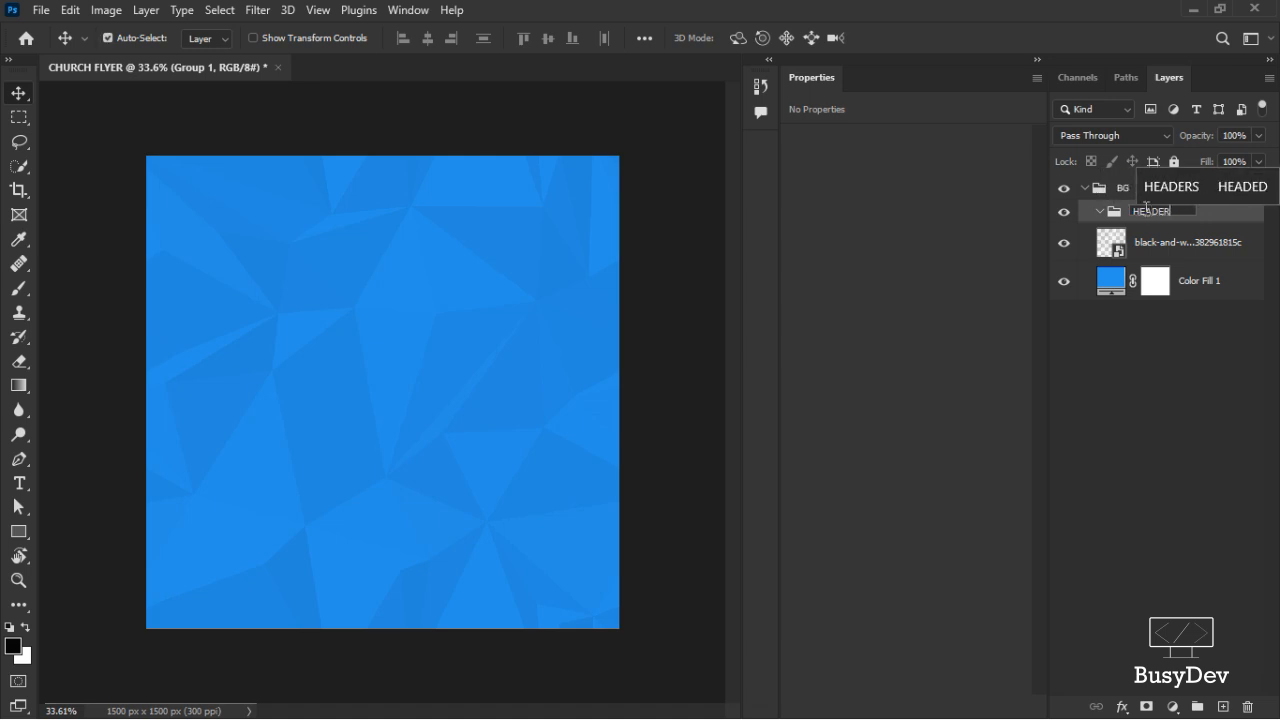
{"action": "key", "text": "Return"}
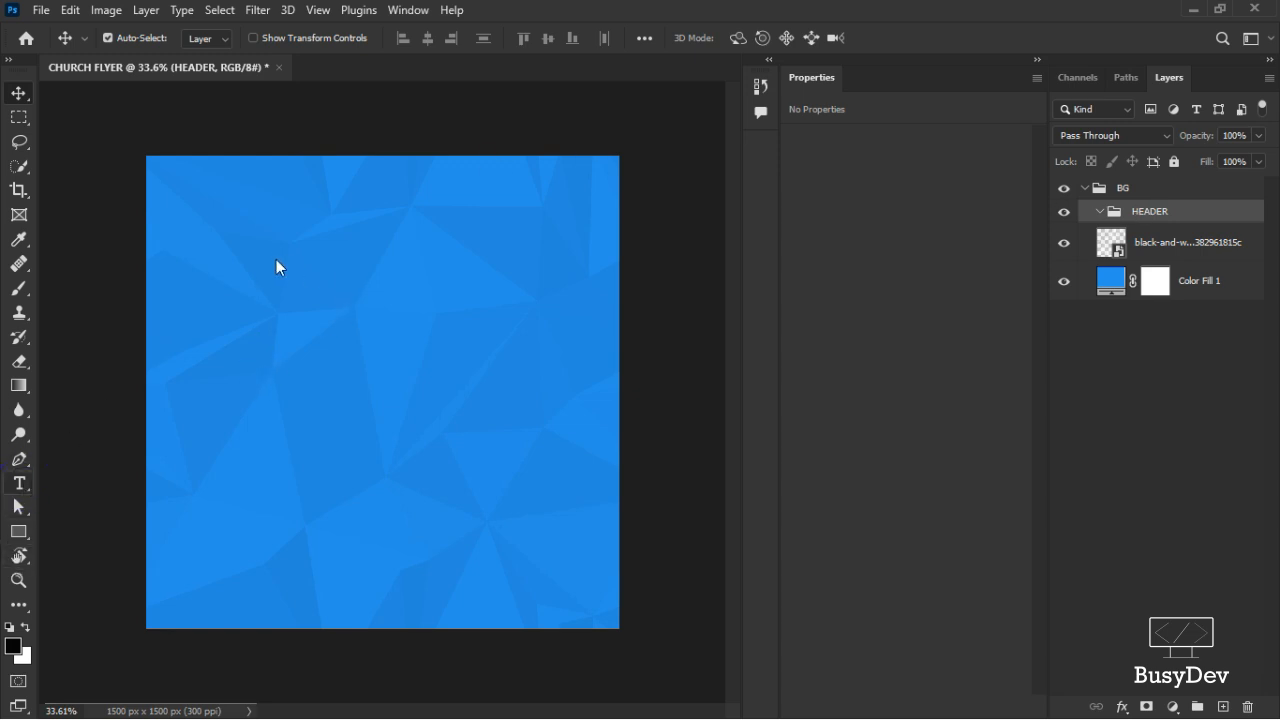
Activate the Horizontal Type tool, copy the font name Angelic Child from the Notepad notes, and return to Photoshop
{"action": "left_click", "coordinate": [19, 483]}
{"action": "scroll", "coordinate": [245, 280], "scroll_direction": "up", "scroll_amount": 2}
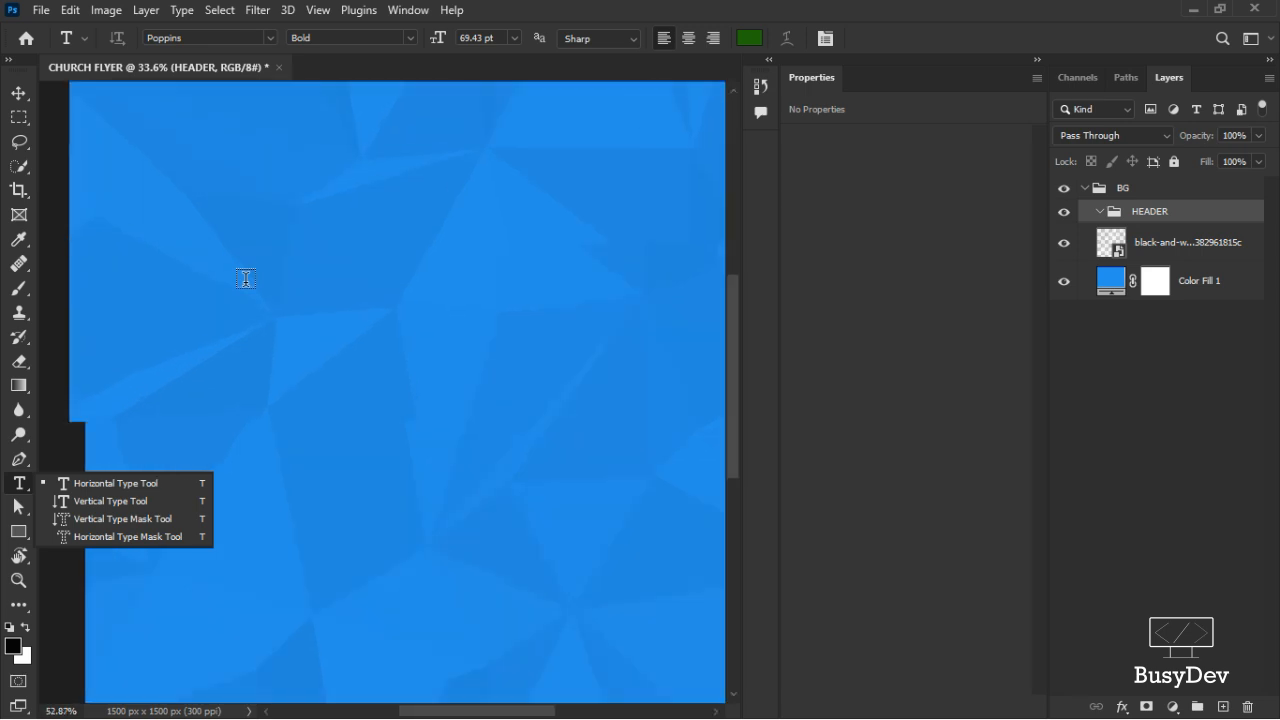
{"action": "scroll", "coordinate": [244, 277], "scroll_direction": "down", "scroll_amount": 2}
{"action": "scroll", "coordinate": [246, 277], "scroll_direction": "up", "scroll_amount": 1}
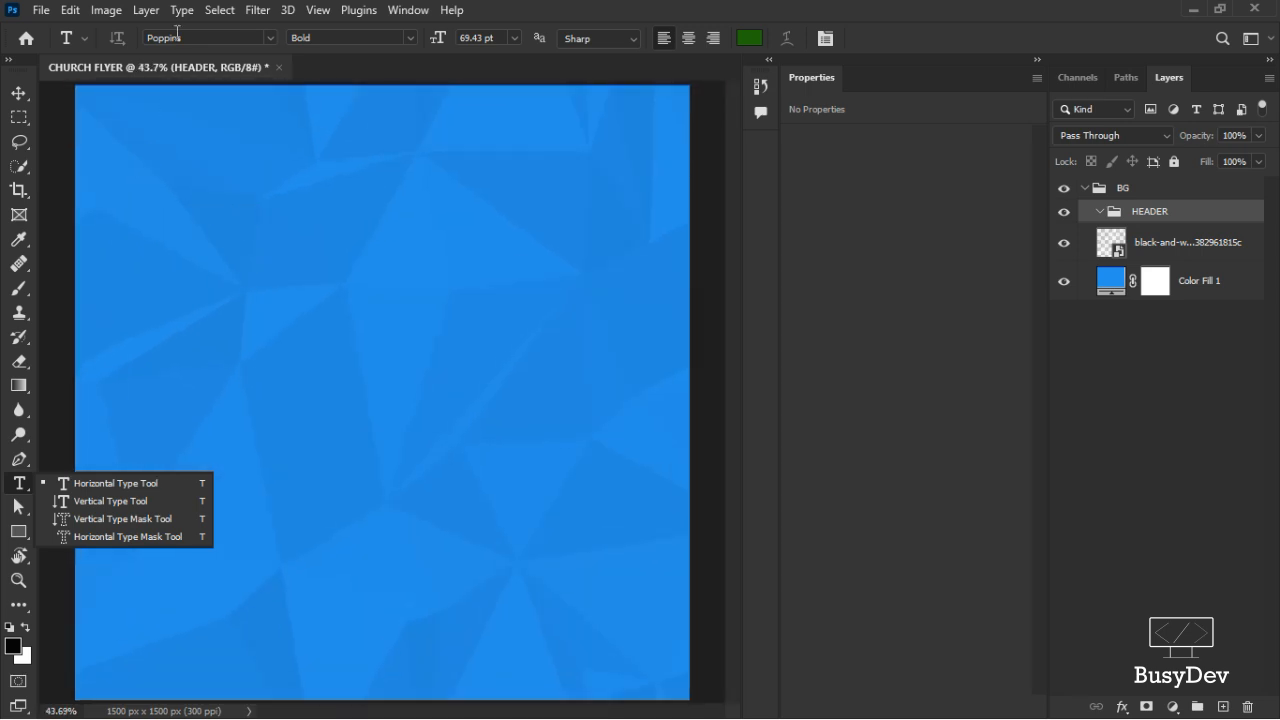
{"action": "key", "text": "alt+Tab"}
{"action": "key", "text": "alt+Tab"}
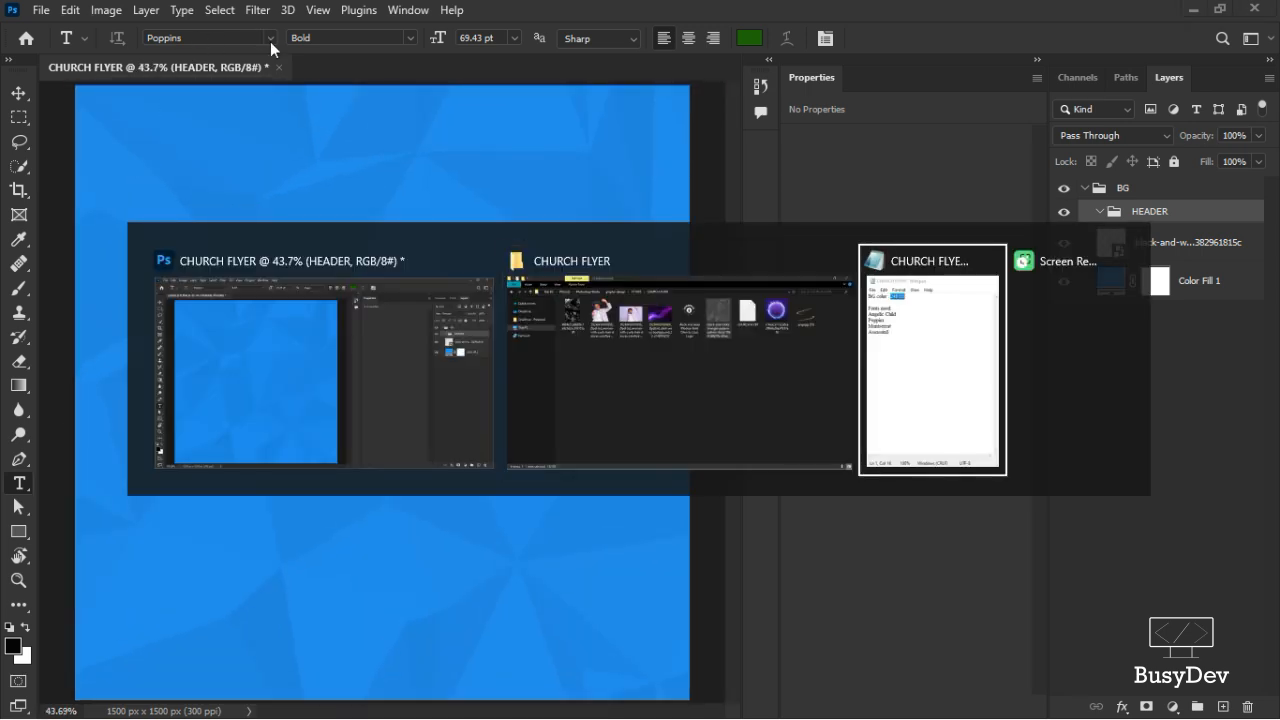
{"action": "left_click_drag", "start_coordinate": [172, 293], "coordinate": [71, 296]}
{"action": "key", "text": "ctrl+c"}
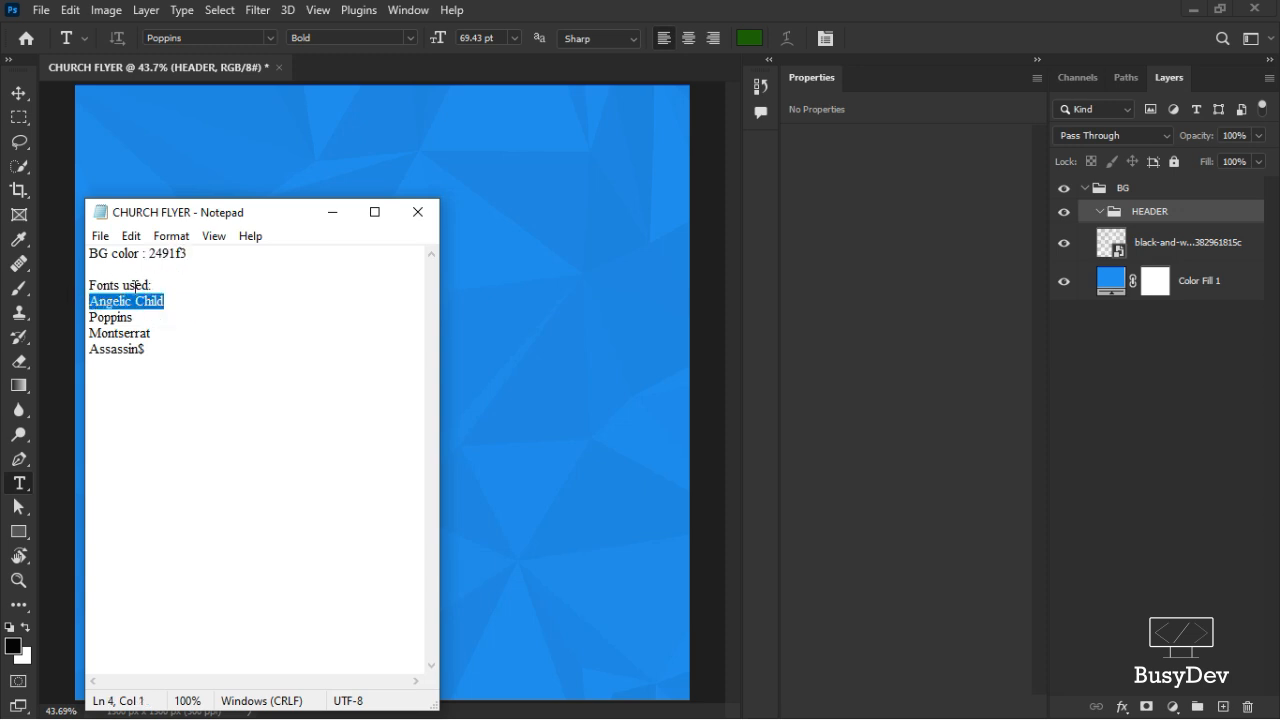
{"action": "right_click", "coordinate": [118, 297]}
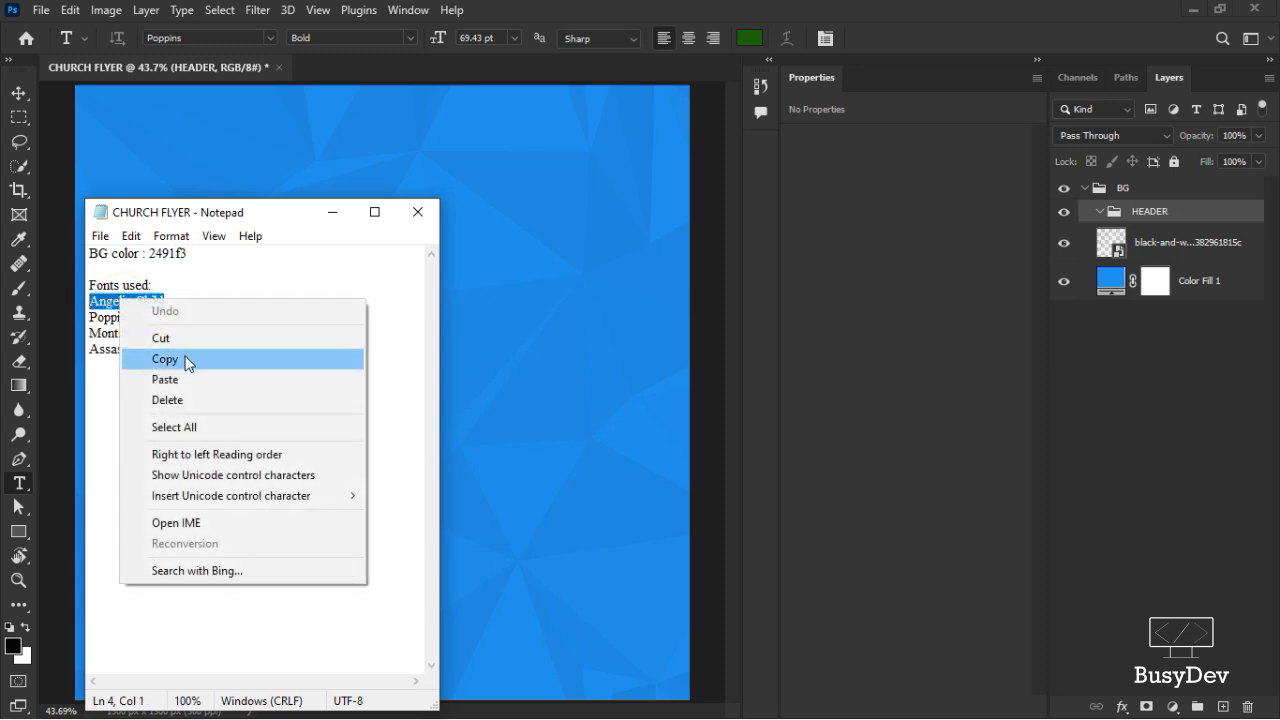
{"action": "left_click", "coordinate": [333, 212]}
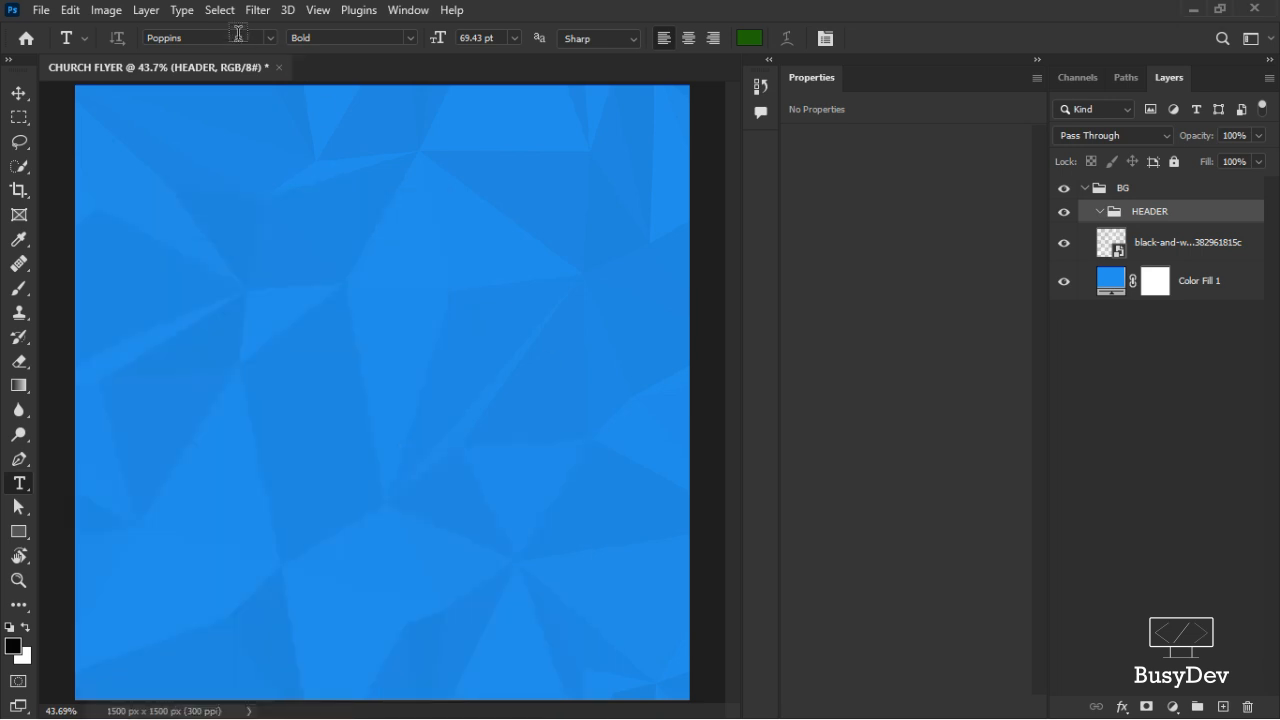
Set the type font to Angelic Child Regular using the copied name
{"action": "left_click", "coordinate": [240, 37]}
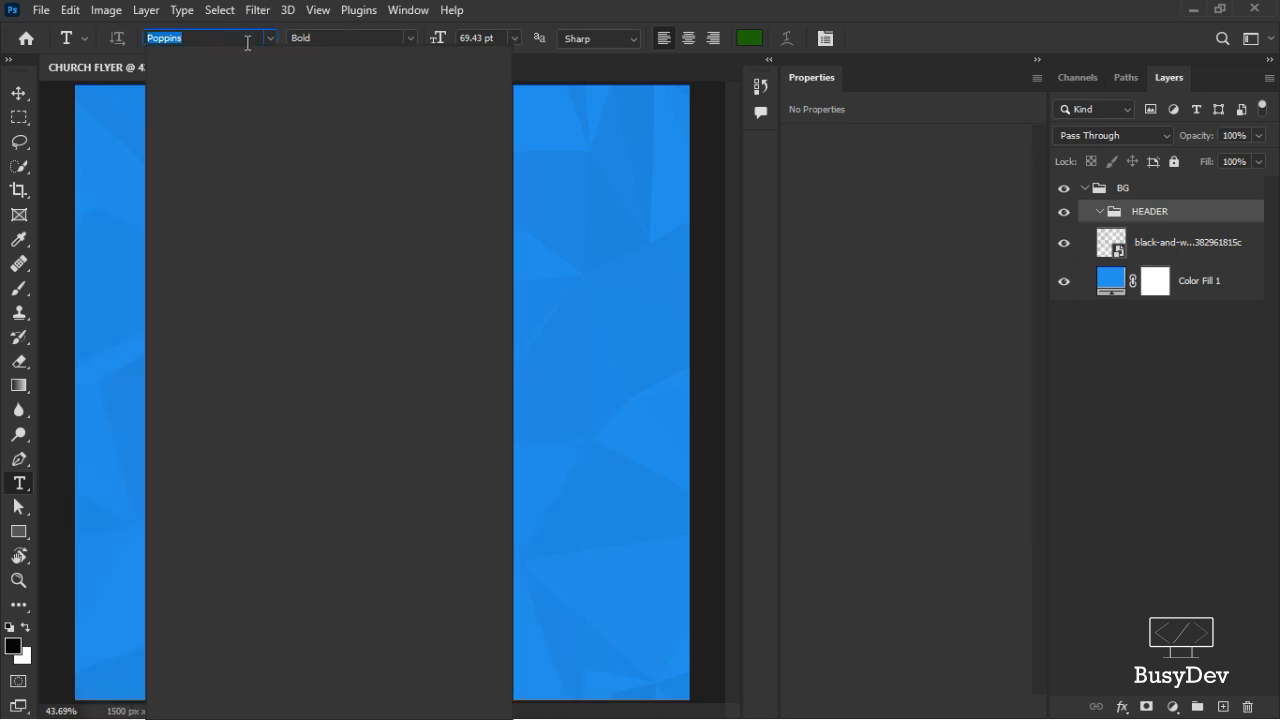
{"action": "key", "text": "ctrl+v"}
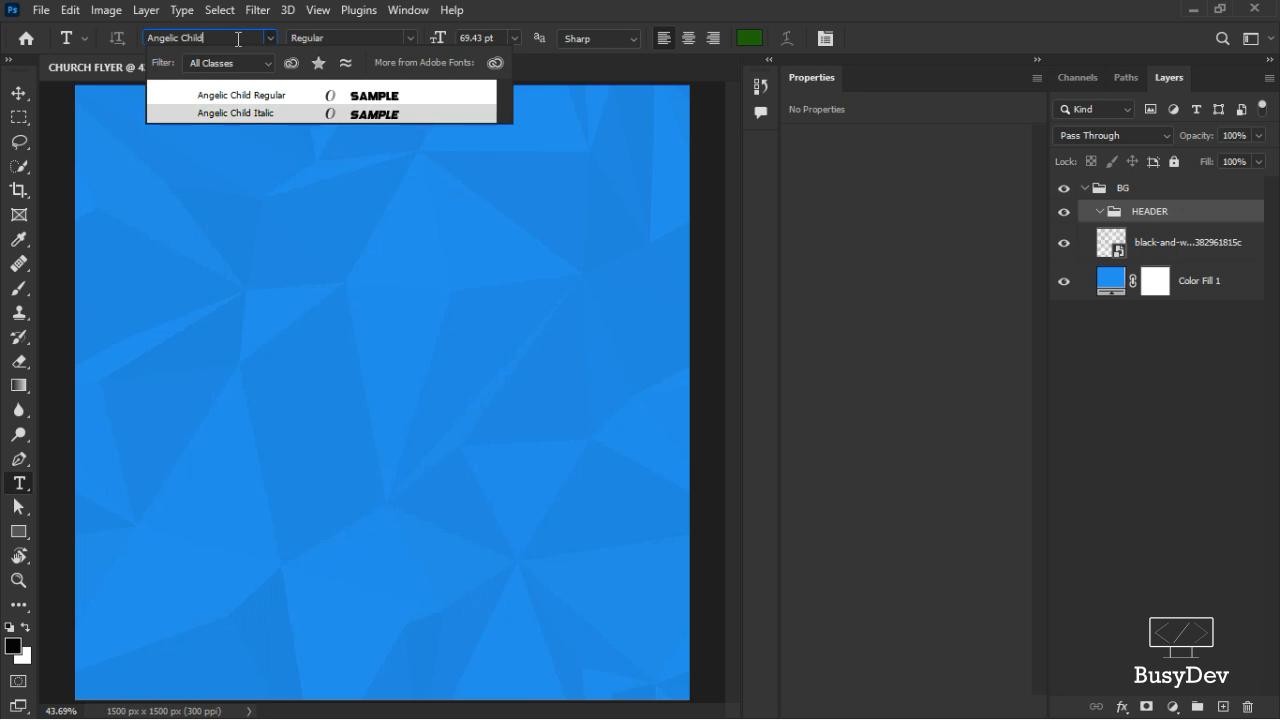
{"action": "left_click", "coordinate": [262, 97]}
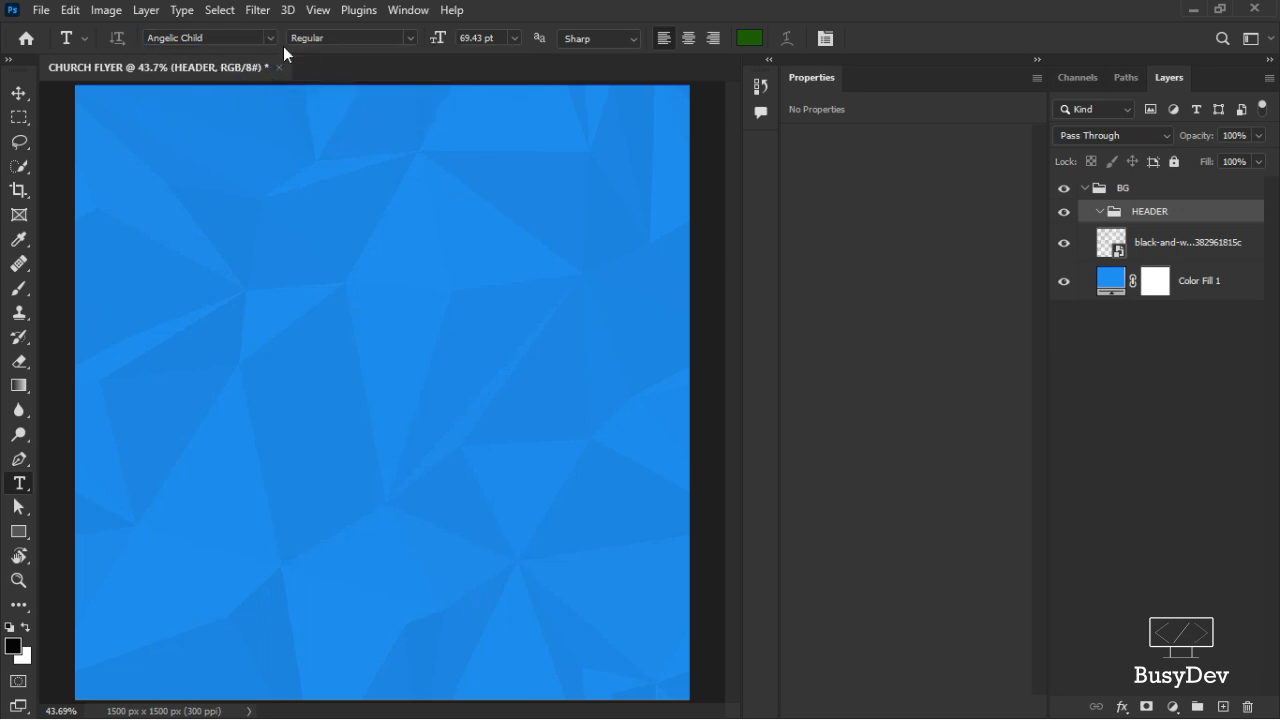
Set the type size to 72 pt and the text colour to white, FFFFFF
{"action": "left_click", "coordinate": [513, 37]}
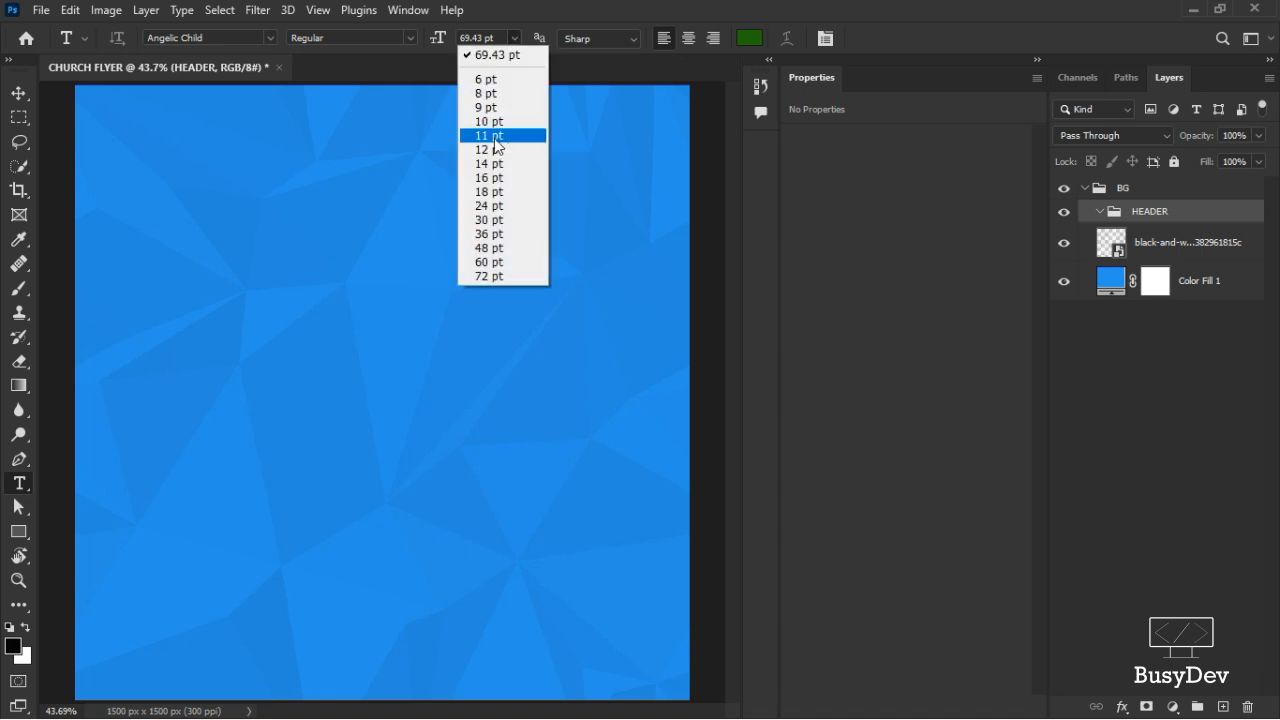
{"action": "left_click", "coordinate": [483, 276]}
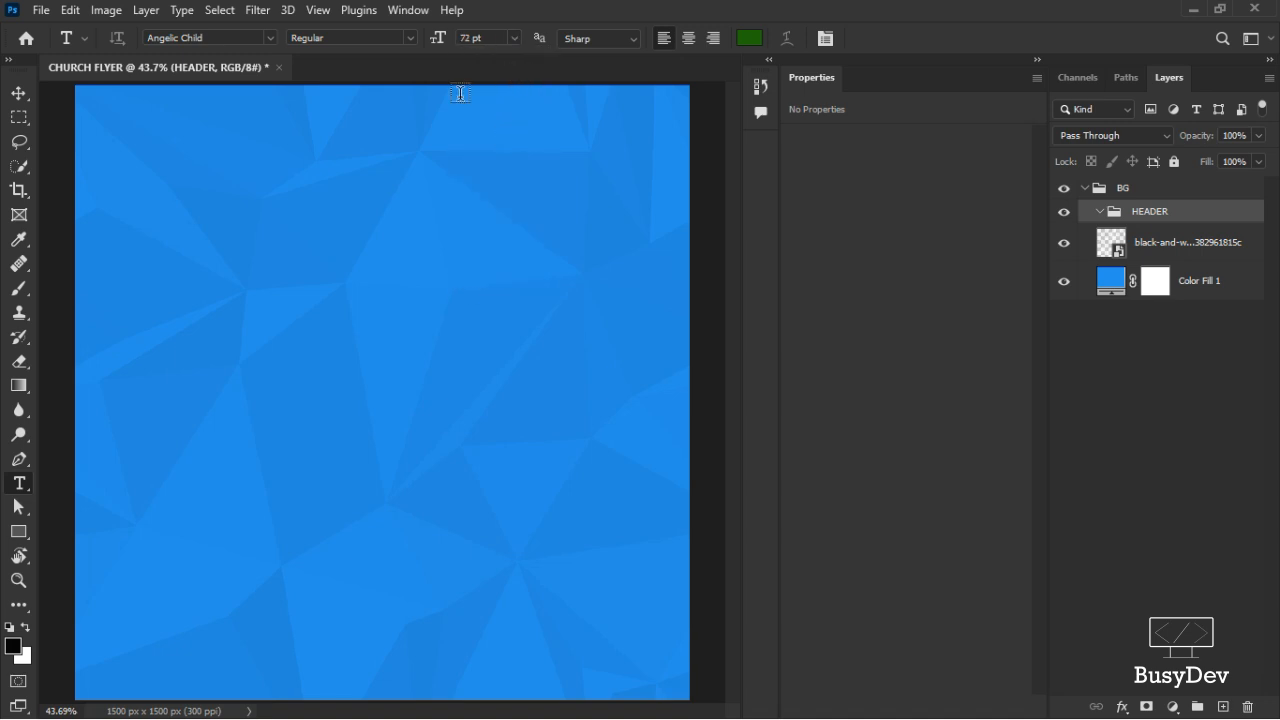
{"action": "left_click", "coordinate": [214, 240]}
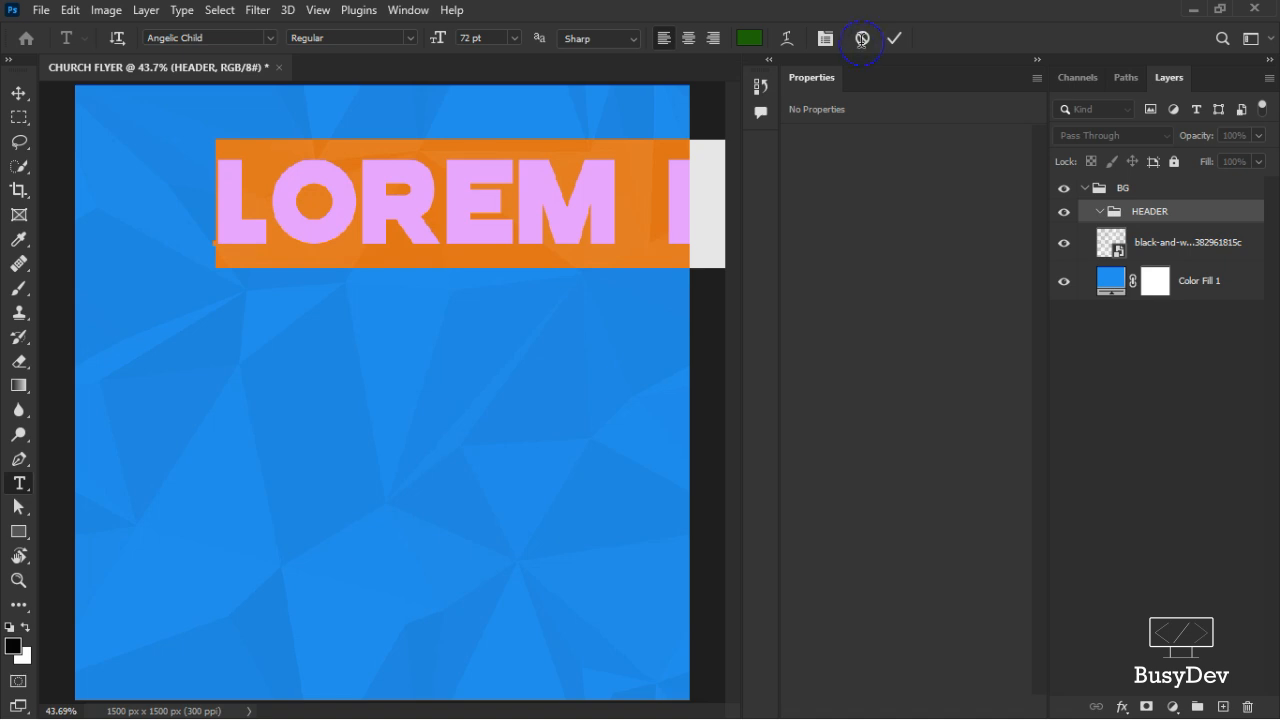
{"action": "left_click", "coordinate": [862, 37]}
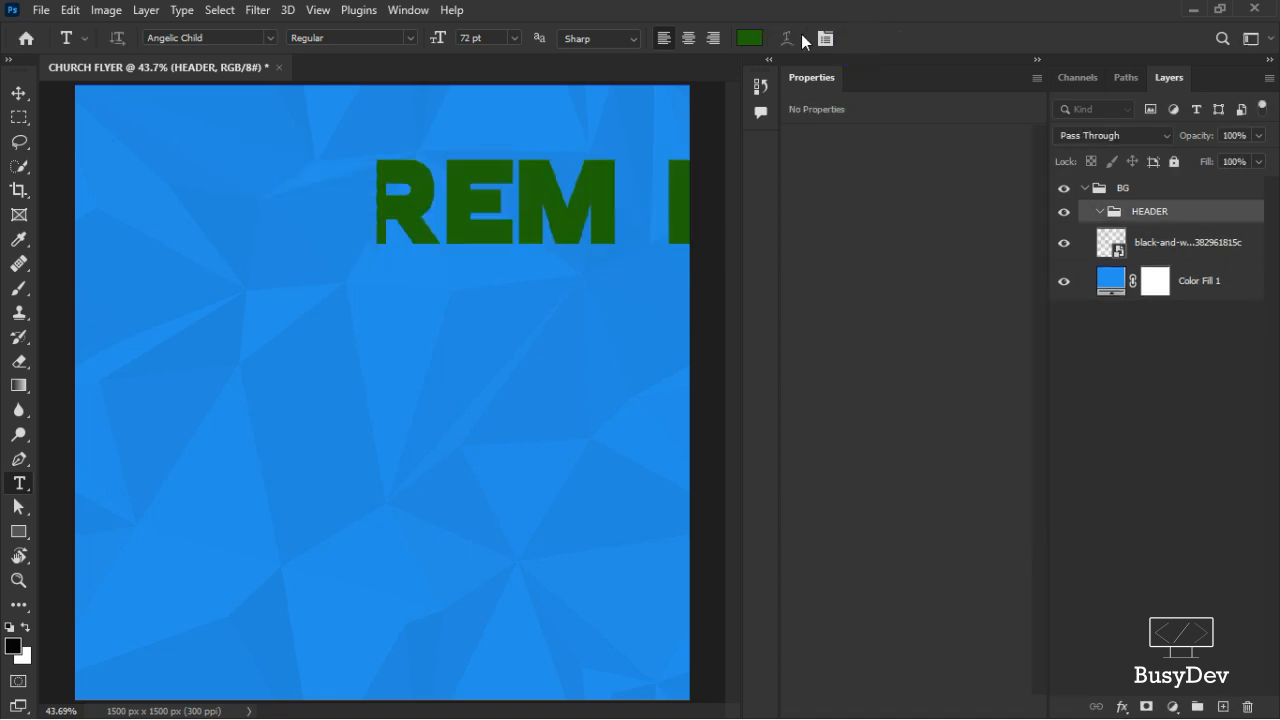
{"action": "left_click", "coordinate": [750, 42]}
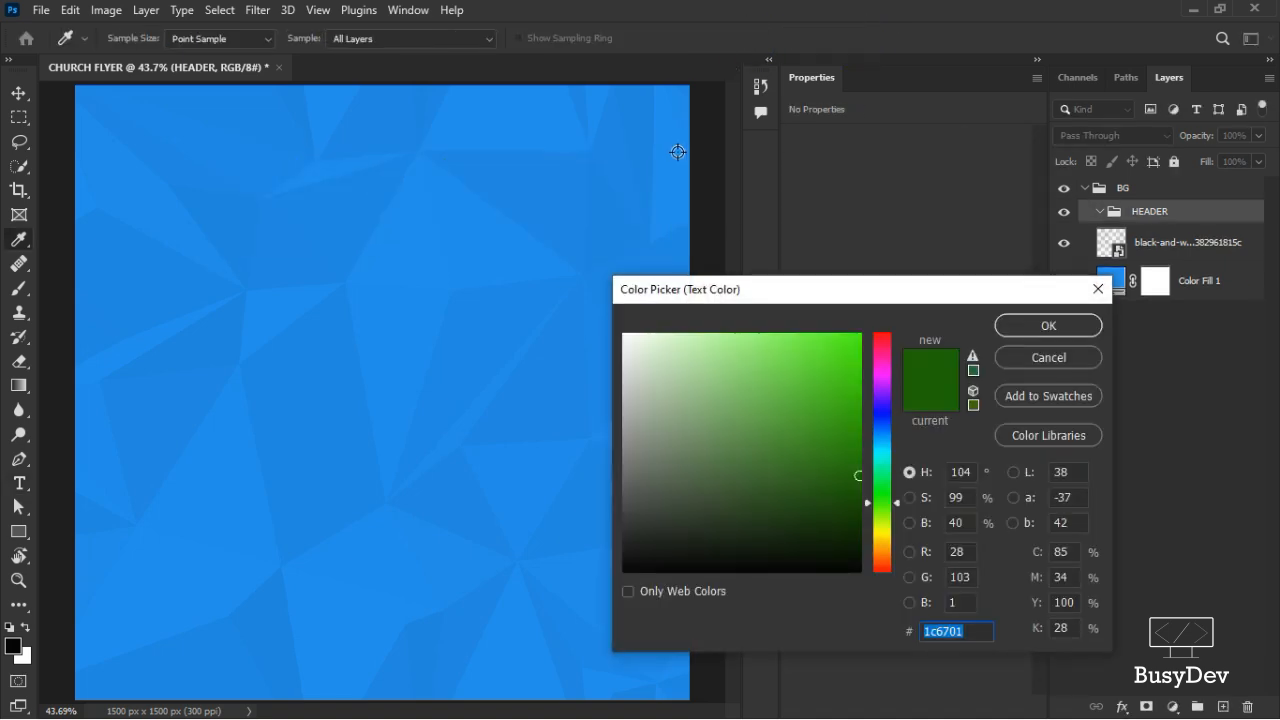
{"action": "type", "text": "FFFFFF"}
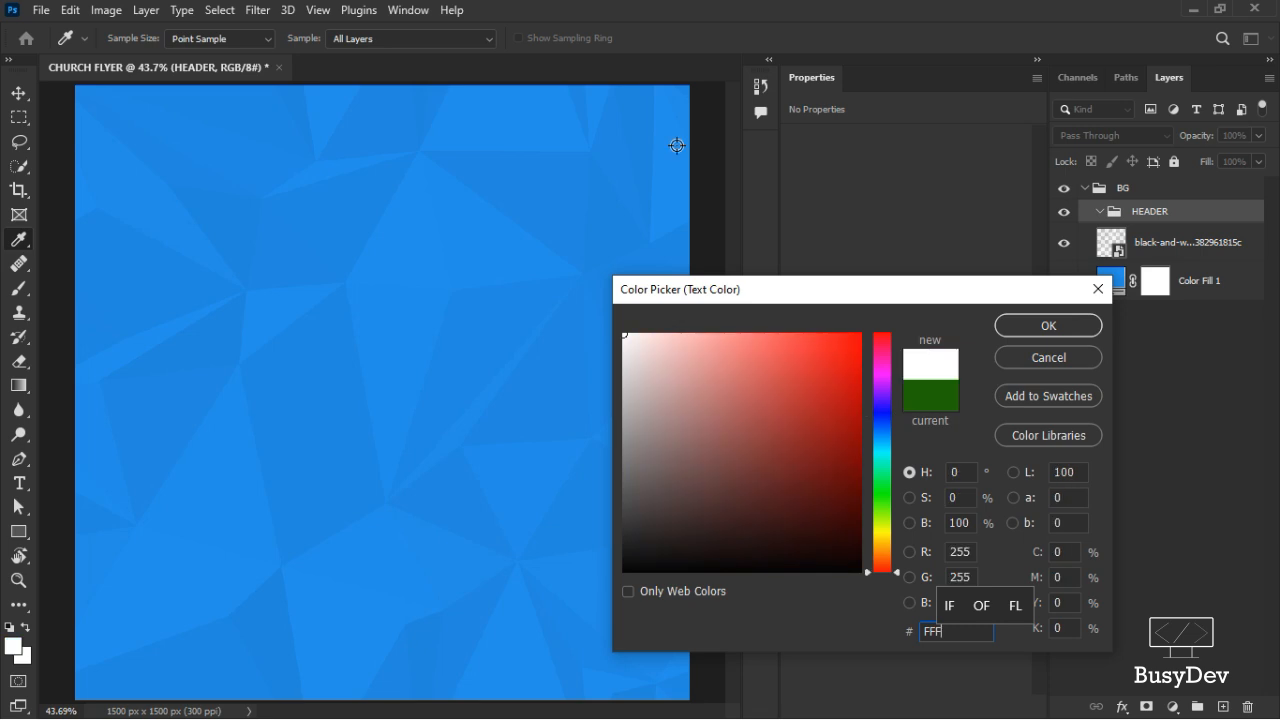
{"action": "key", "text": "Return"}
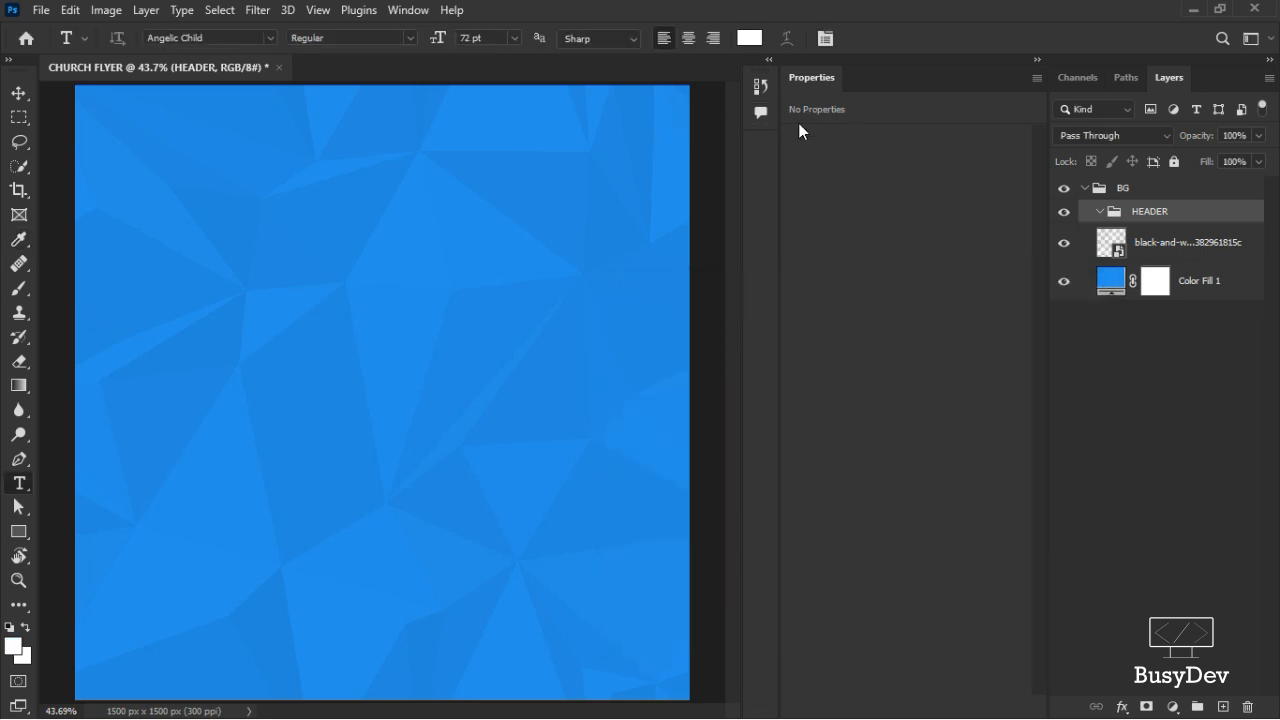
Add the header text SUNDAY near the top of the flyer in the HEADER group
{"action": "left_click", "coordinate": [245, 230]}
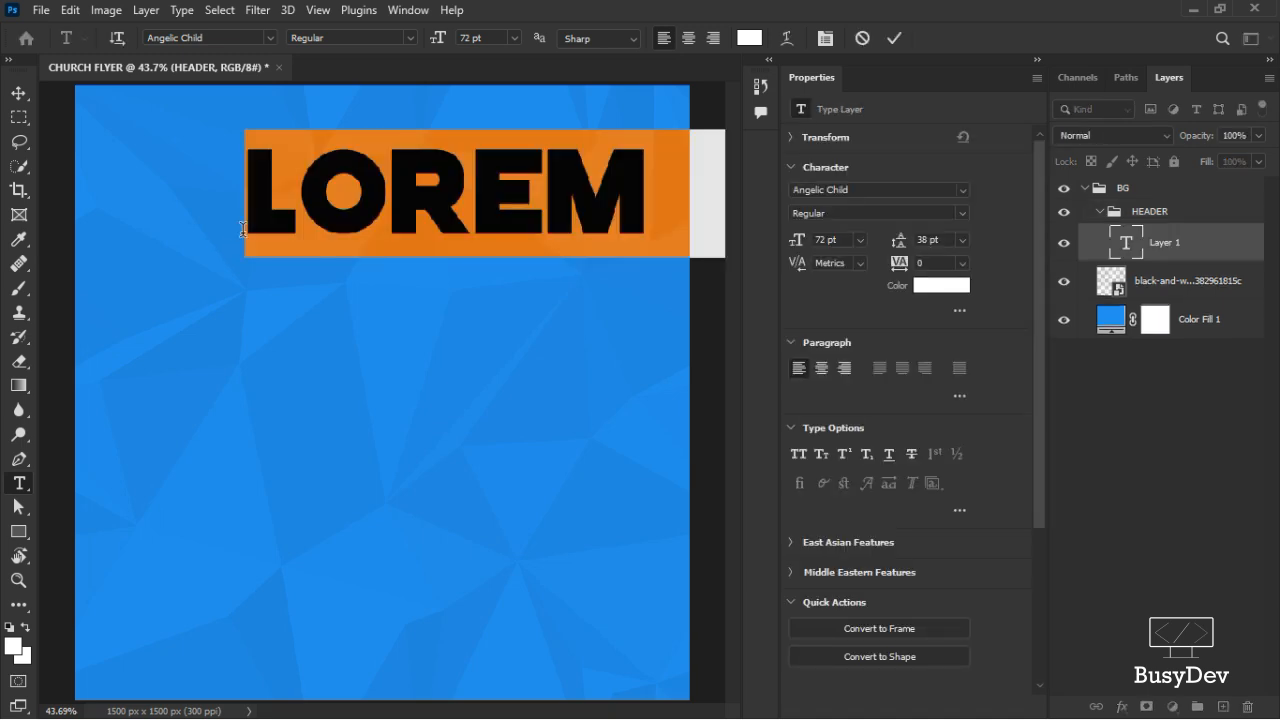
{"action": "type", "text": "SUNDAY"}
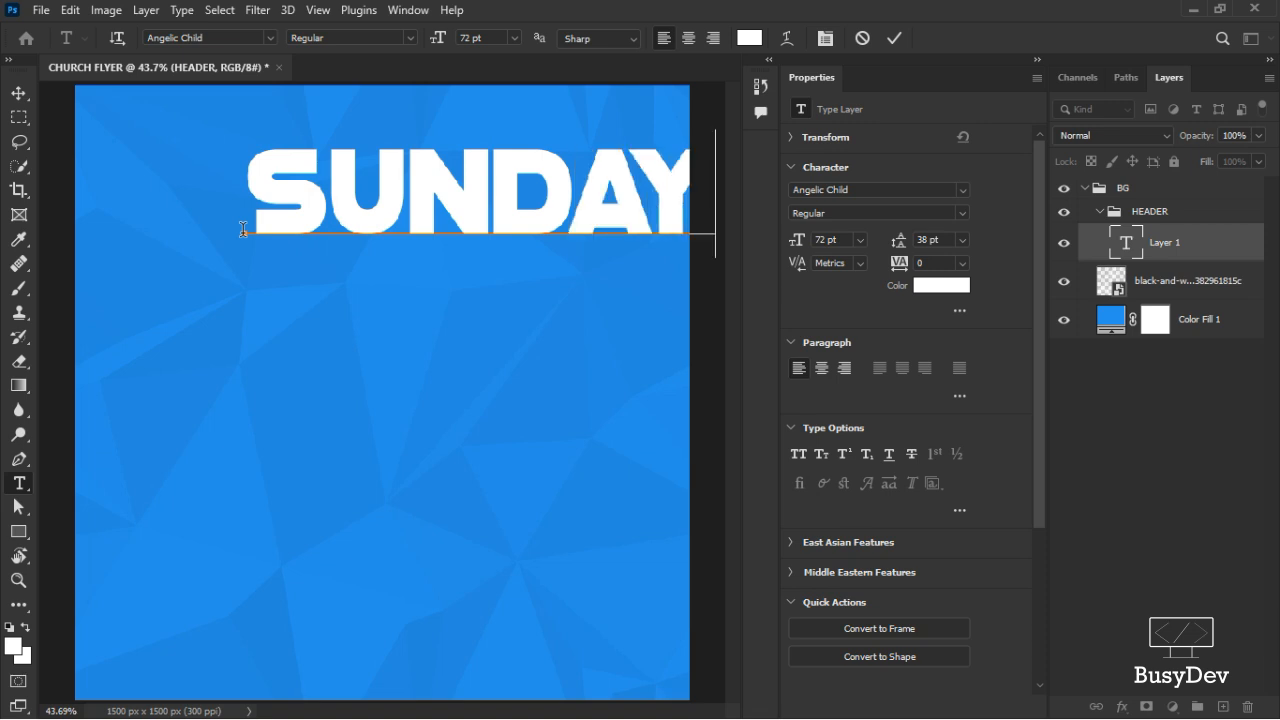
{"action": "left_click", "coordinate": [894, 38]}
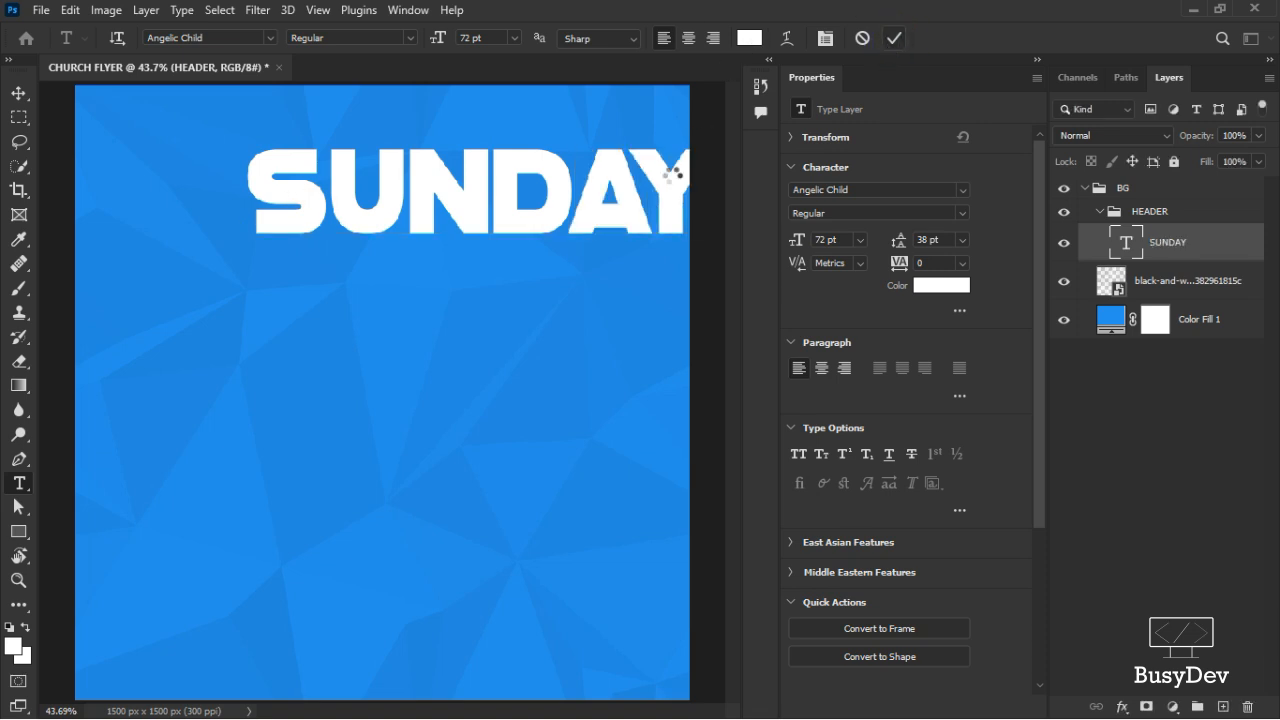
Centre SUNDAY near the top of the canvas, duplicate it directly below, and change the copy's text to SERVICE
{"action": "key", "text": "v"}
{"action": "left_click_drag", "start_coordinate": [449, 200], "coordinate": [415, 313]}
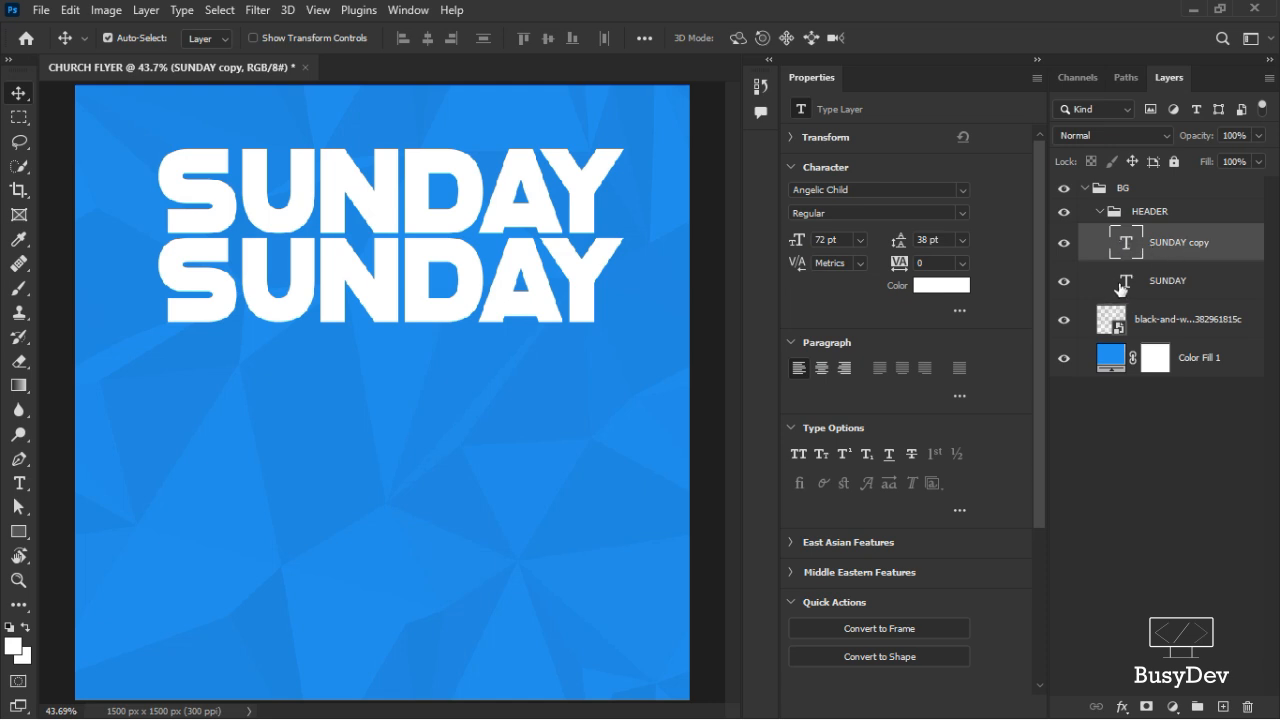
{"action": "double_click", "coordinate": [1123, 242]}
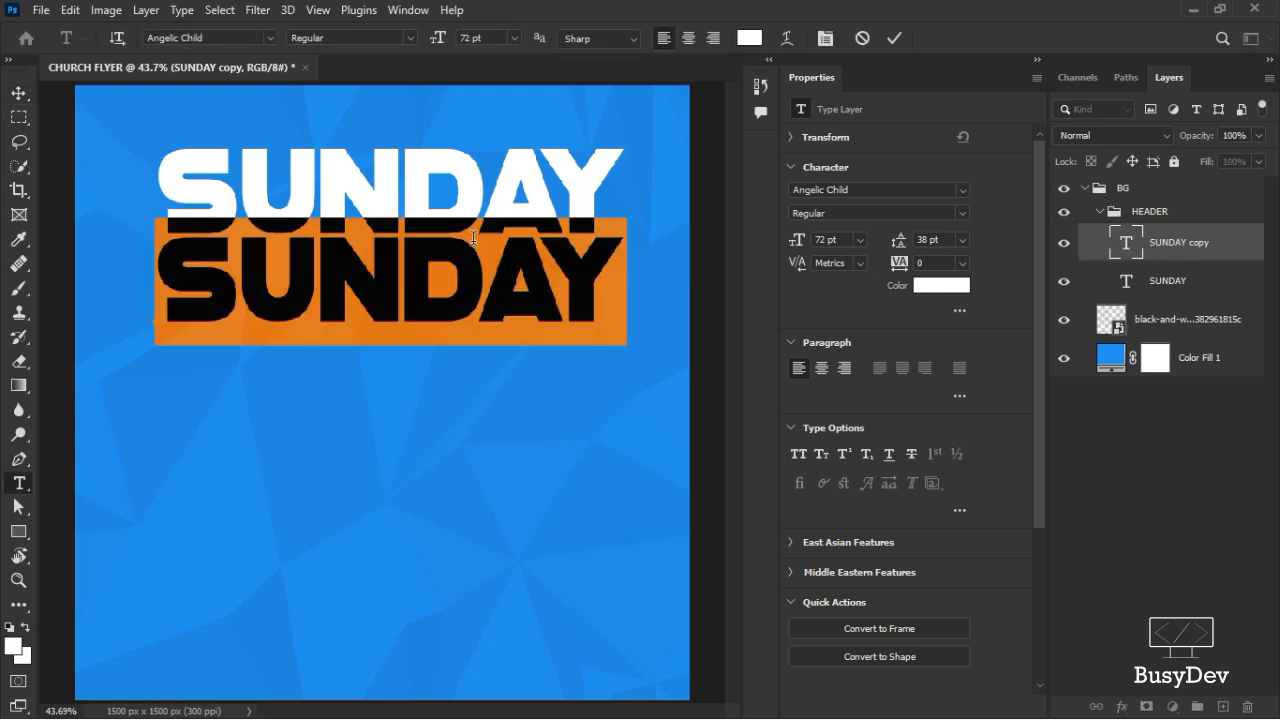
{"action": "type", "text": "SEERR"}
{"action": "key", "text": "BackSpace"}
{"action": "key", "text": "BackSpace"}
{"action": "key", "text": "BackSpace"}
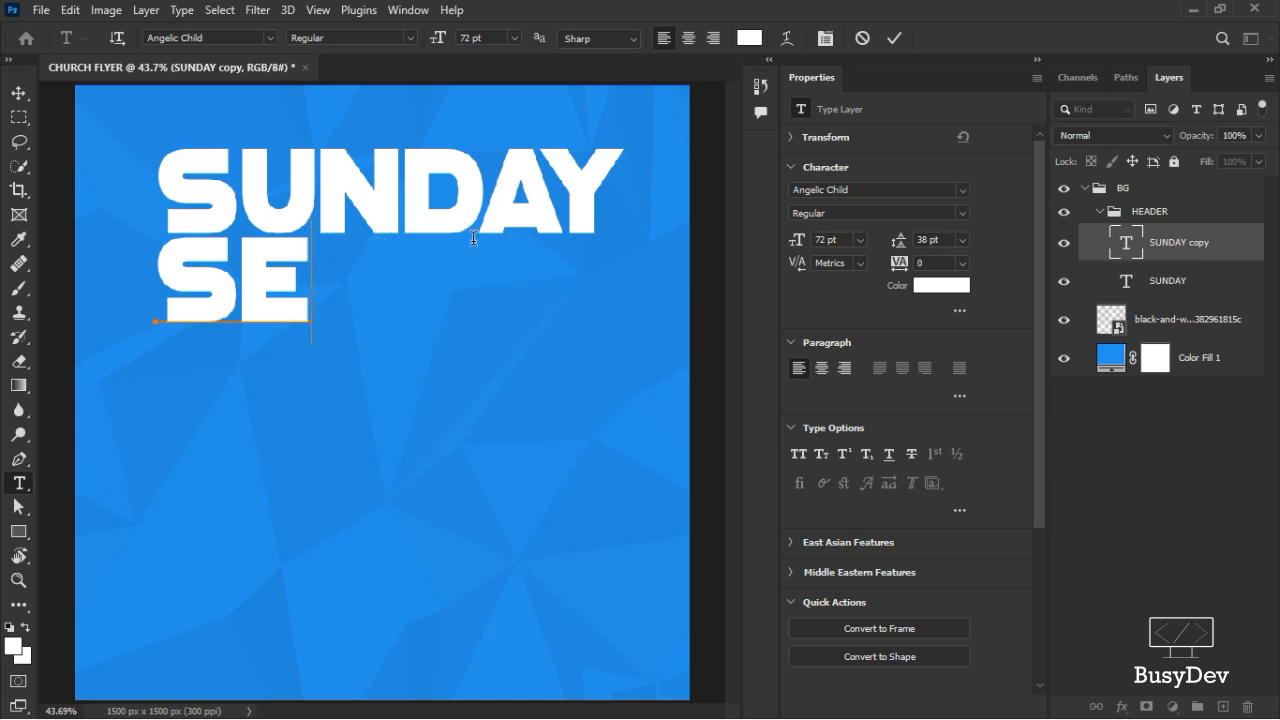
{"action": "type", "text": "RVICE"}
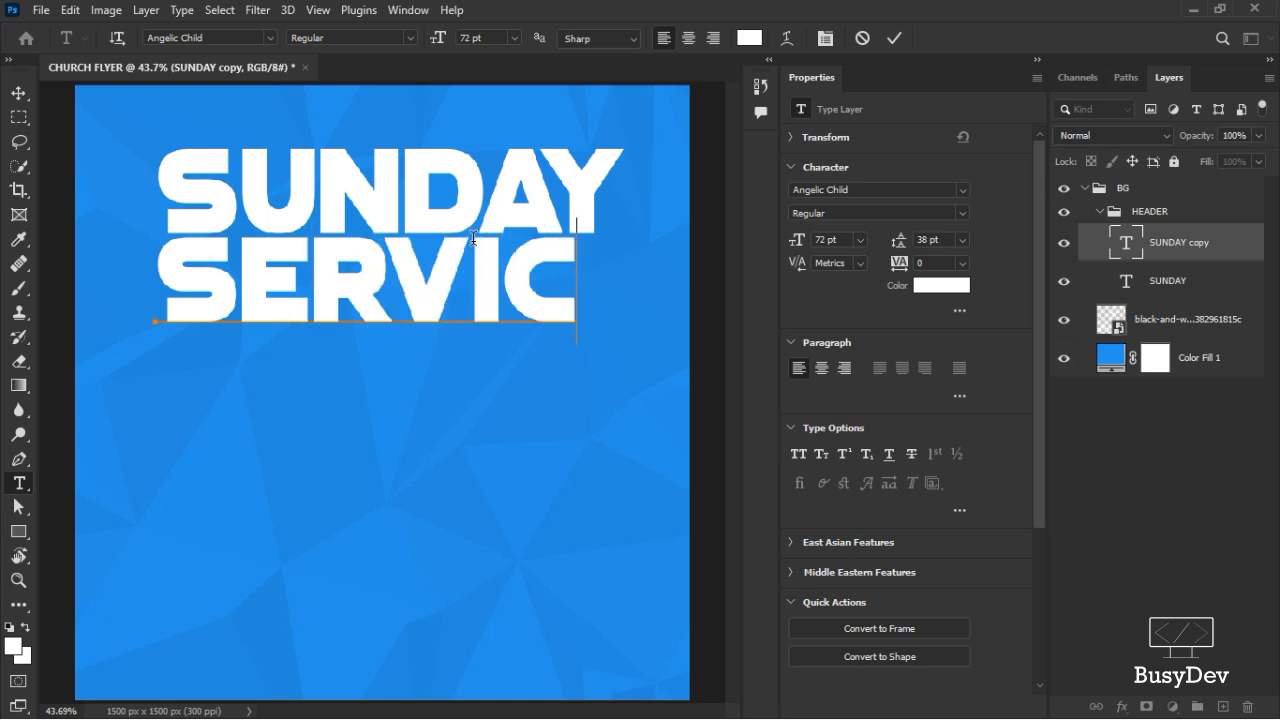
{"action": "left_click", "coordinate": [896, 39]}
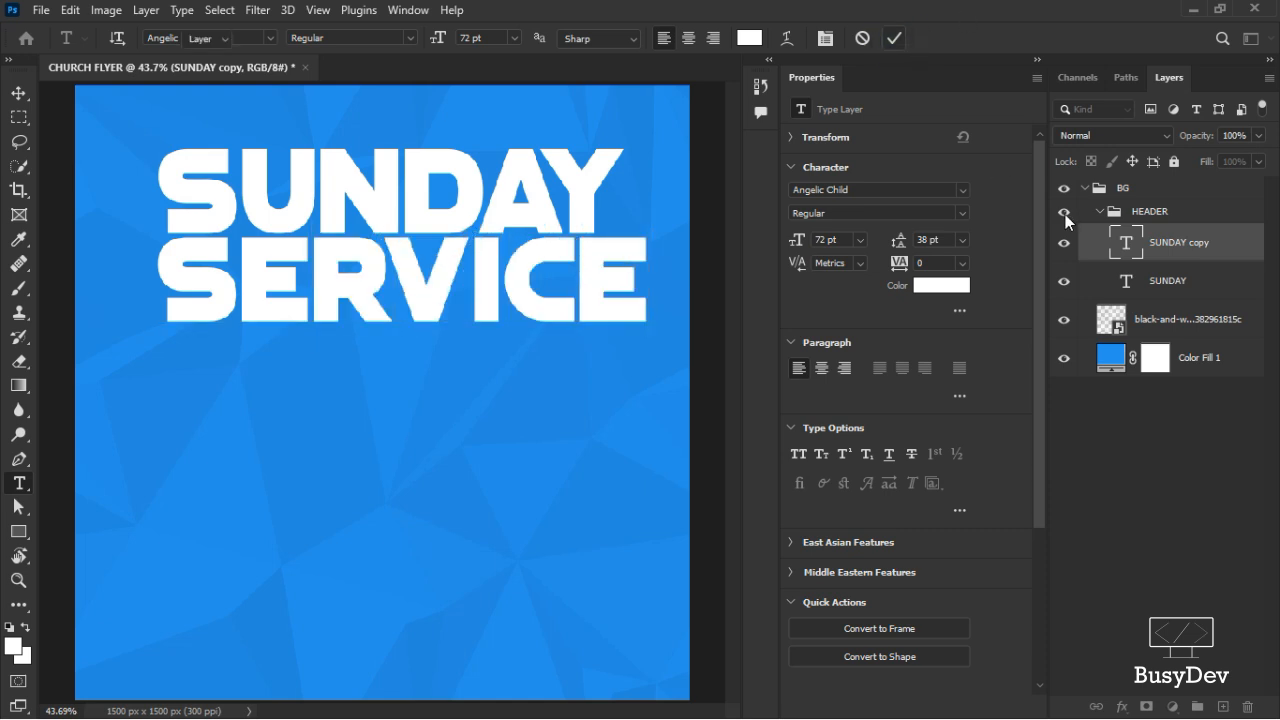
Set the SERVICE text's font size to 67 pt
{"action": "key", "text": "v"}
{"action": "left_click", "coordinate": [860, 240]}
{"action": "left_click", "coordinate": [846, 465]}
{"action": "left_click_drag", "start_coordinate": [791, 239], "coordinate": [798, 239]}
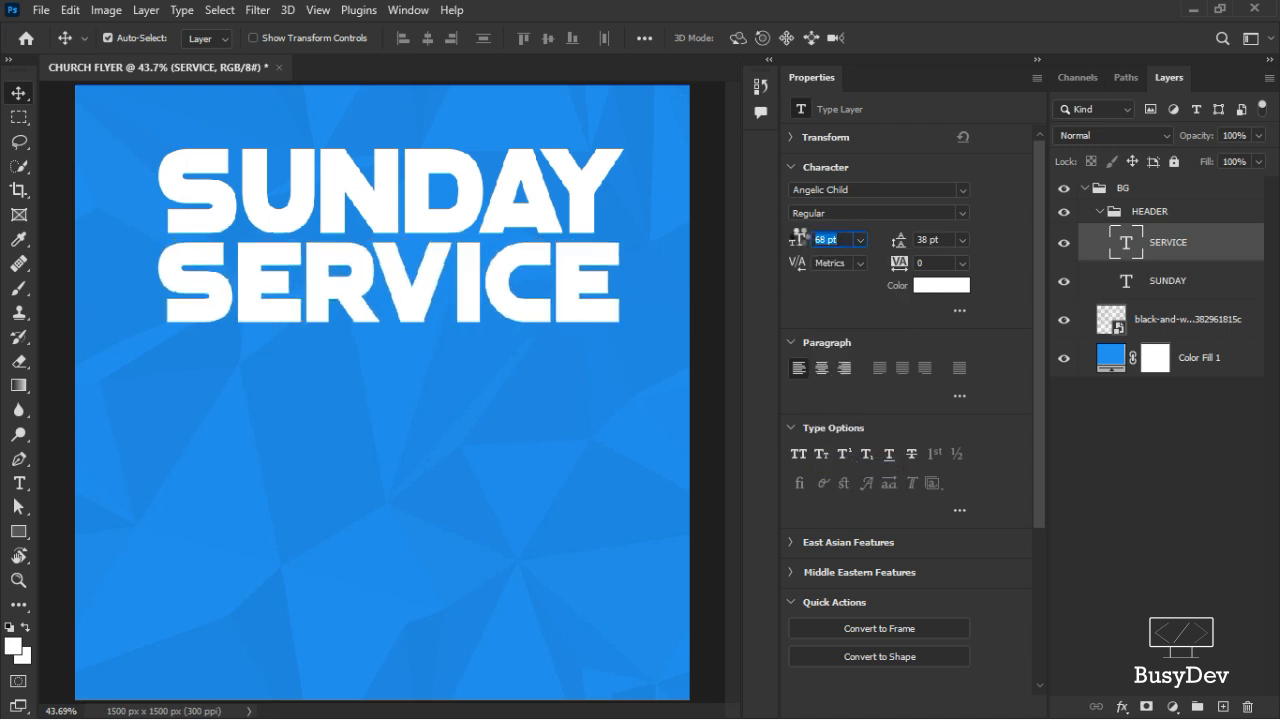
{"action": "key", "text": "6"}
{"action": "key", "text": "7"}
{"action": "key", "text": "ctrl+z"}
{"action": "type", "text": "67"}
{"action": "key", "text": "Return"}
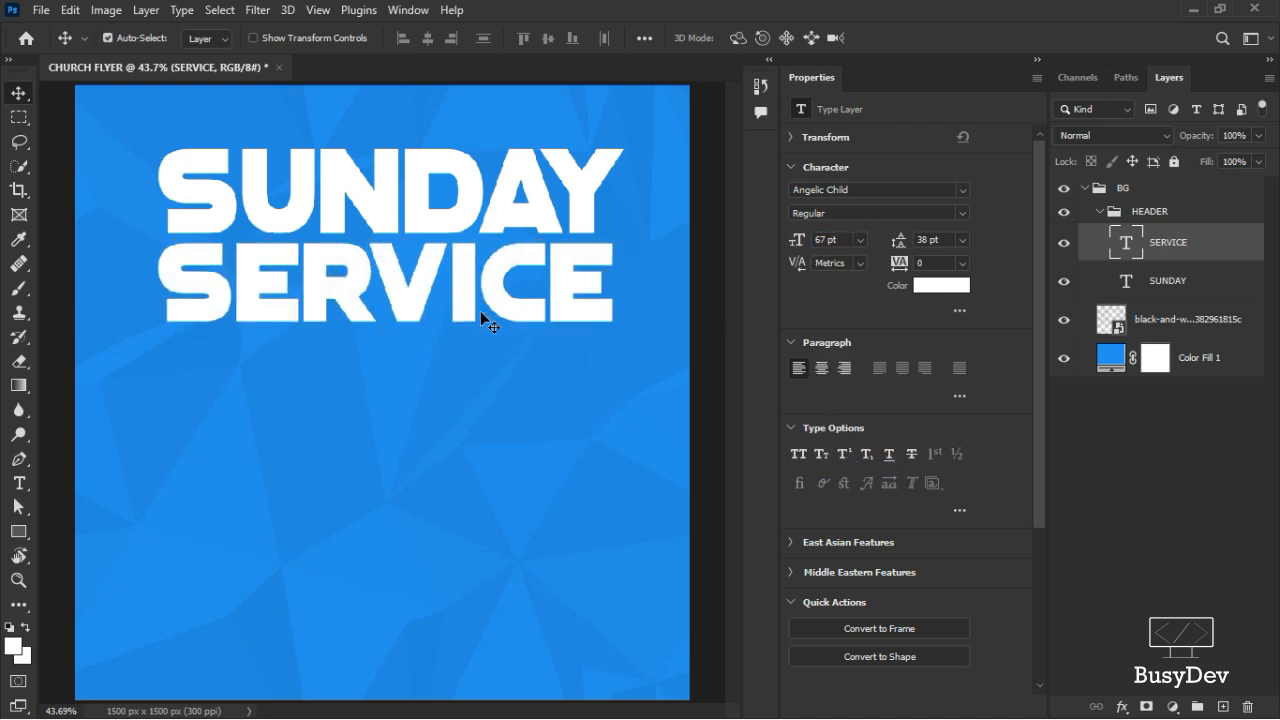
Try nudging SERVICE up towards SUNDAY and slightly to the right
{"action": "left_click_drag", "start_coordinate": [565, 297], "coordinate": [562, 291]}
{"action": "key", "text": "Up"}
{"action": "key", "text": "Up"}
{"action": "key", "text": "Up"}
{"action": "key", "text": "Up"}
{"action": "key", "text": "Up"}
{"action": "key", "text": "Up"}
{"action": "key", "text": "Up"}
{"action": "key", "text": "Up"}
{"action": "key", "text": "Up"}
{"action": "key", "text": "Up"}
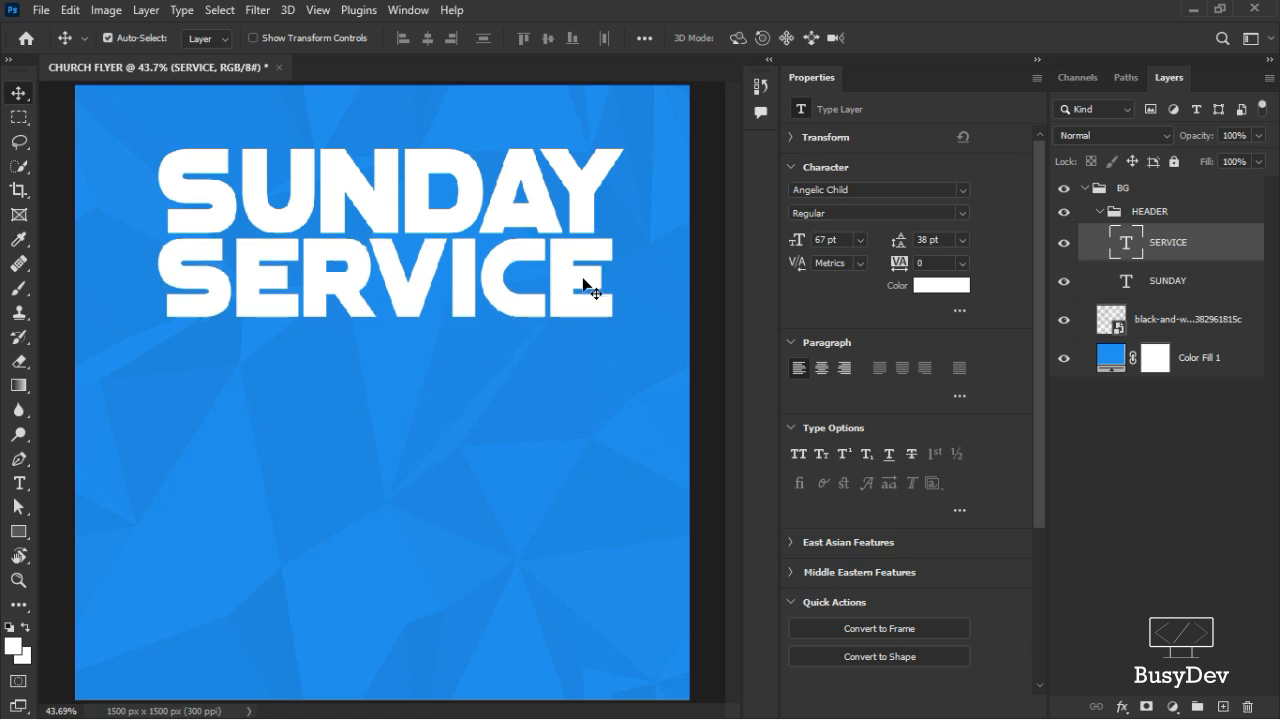
{"action": "key", "text": "Right"}
{"action": "key", "text": "Right"}
{"action": "key", "text": "Right"}
{"action": "key", "text": "Right"}
{"action": "key", "text": "Right"}
{"action": "key", "text": "Right"}
{"action": "key", "text": "Right"}
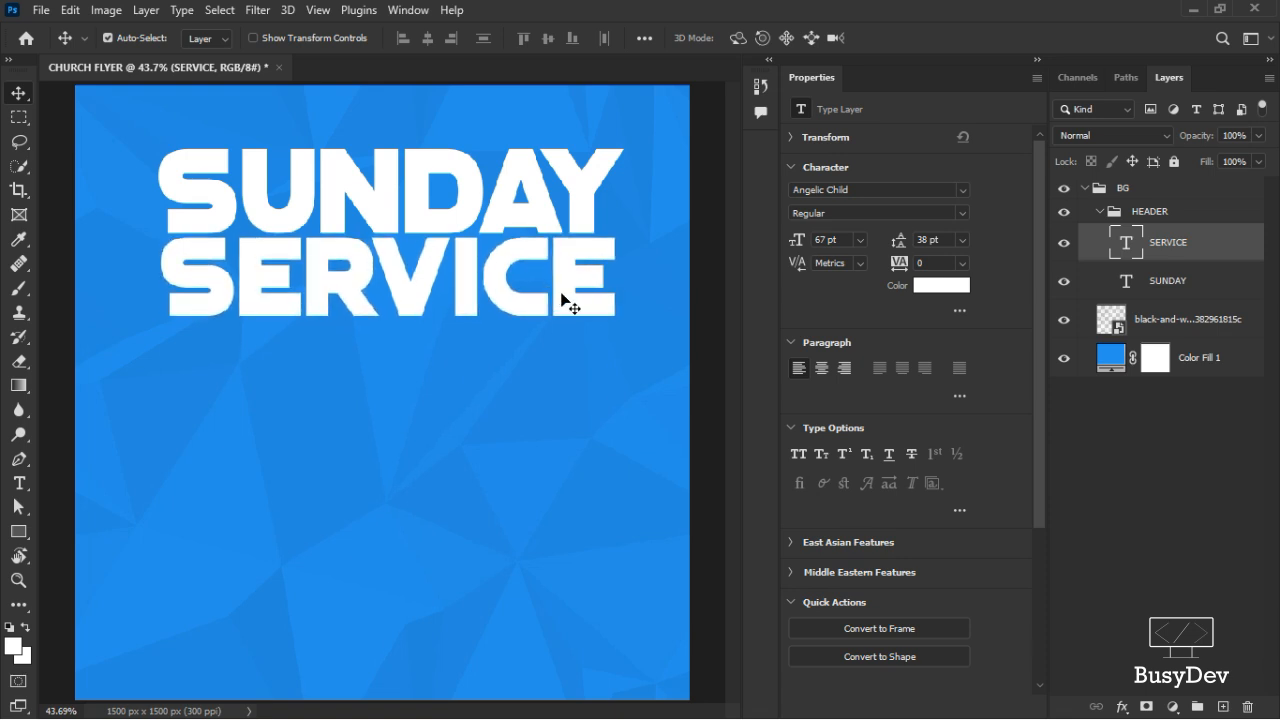
Align SERVICE with SUNDAY's left edge and nudge it up to narrow the gap between the two words
{"action": "left_click_drag", "start_coordinate": [562, 300], "coordinate": [574, 292]}
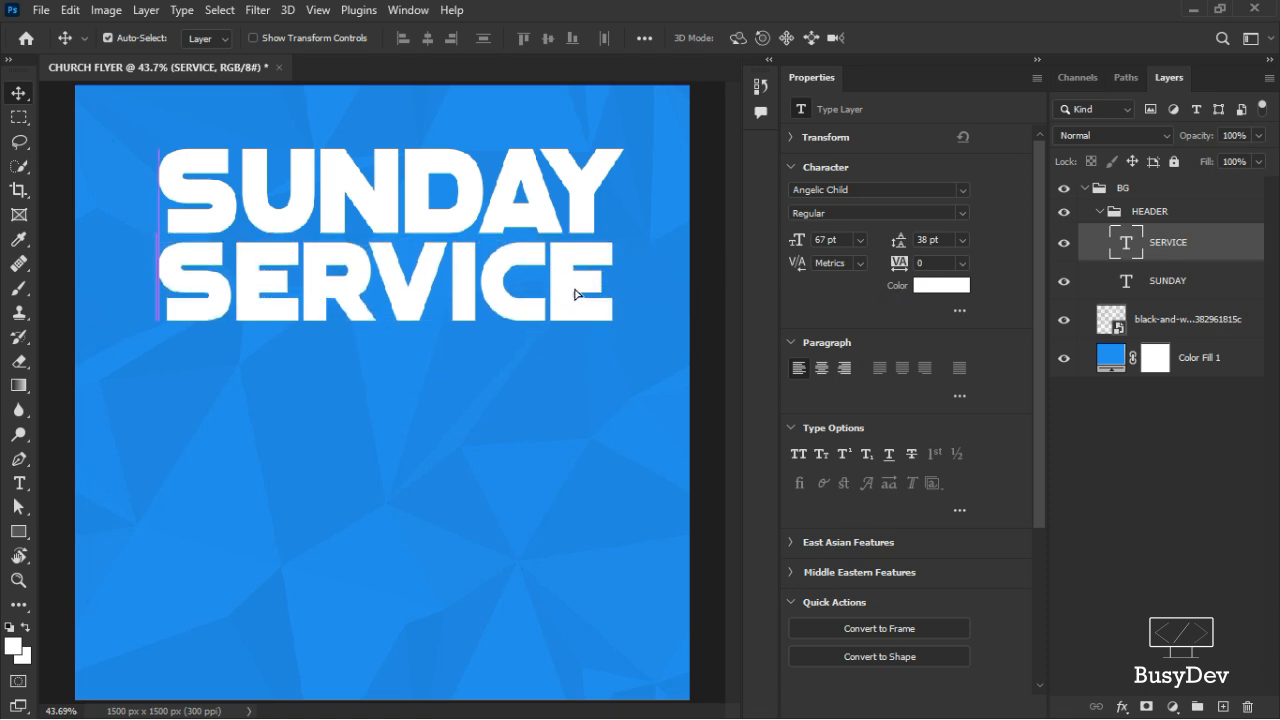
{"action": "key", "text": "Up"}
{"action": "key", "text": "Up"}
{"action": "key", "text": "Up"}
{"action": "key", "text": "Up"}
{"action": "key", "text": "Up"}
{"action": "key", "text": "Up"}
{"action": "key", "text": "Up"}
{"action": "key", "text": "Up"}
{"action": "key", "text": "Up"}
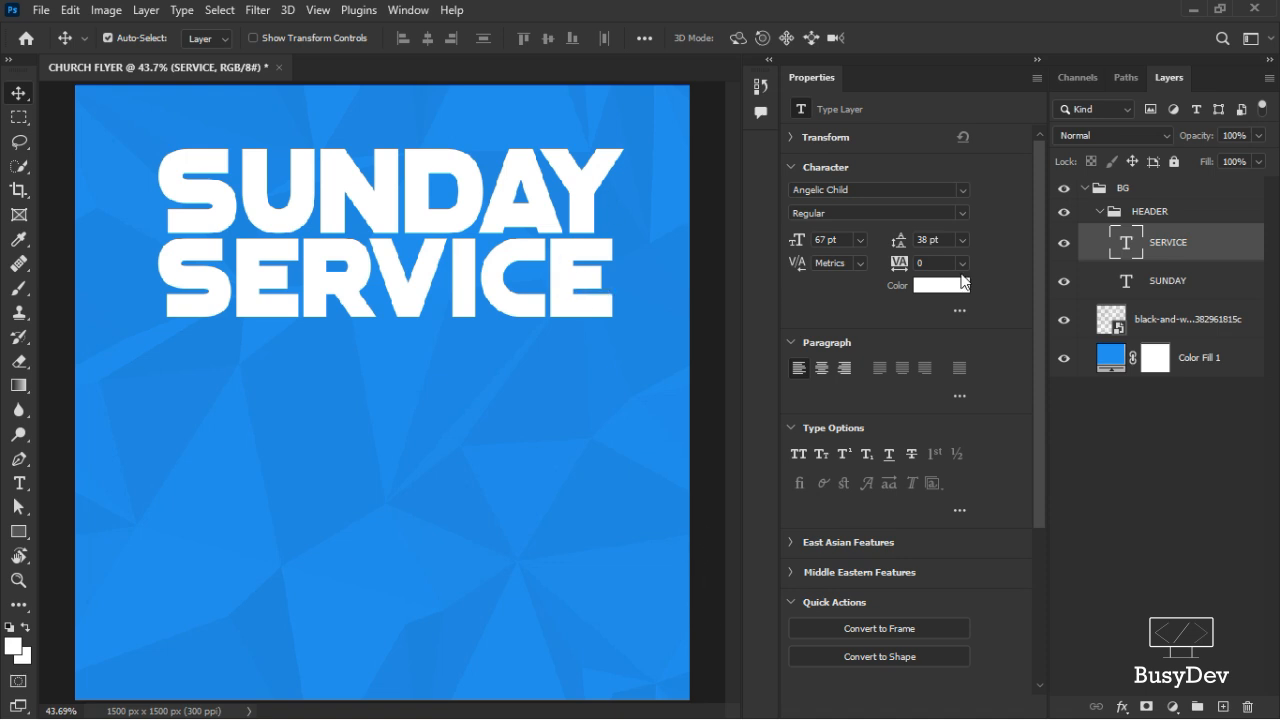
Set the tracking of both the SERVICE and SUNDAY text layers to -10
{"action": "left_click", "coordinate": [962, 266]}
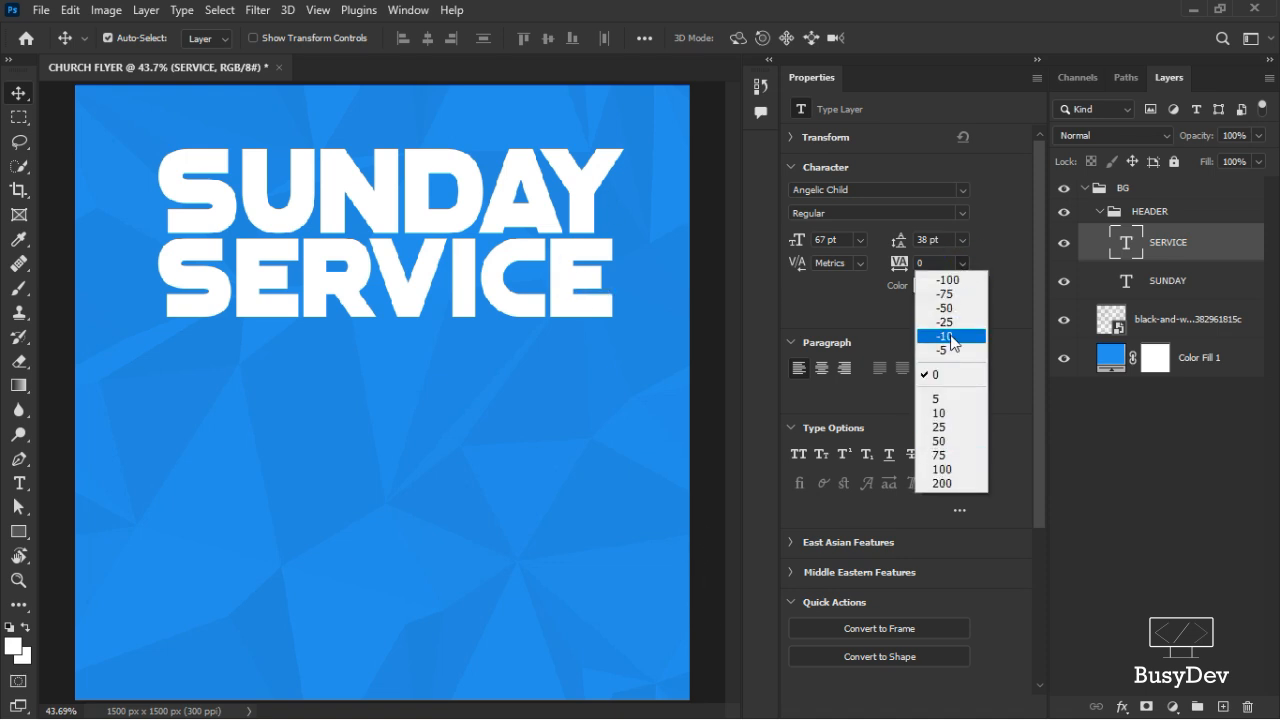
{"action": "left_click", "coordinate": [950, 338]}
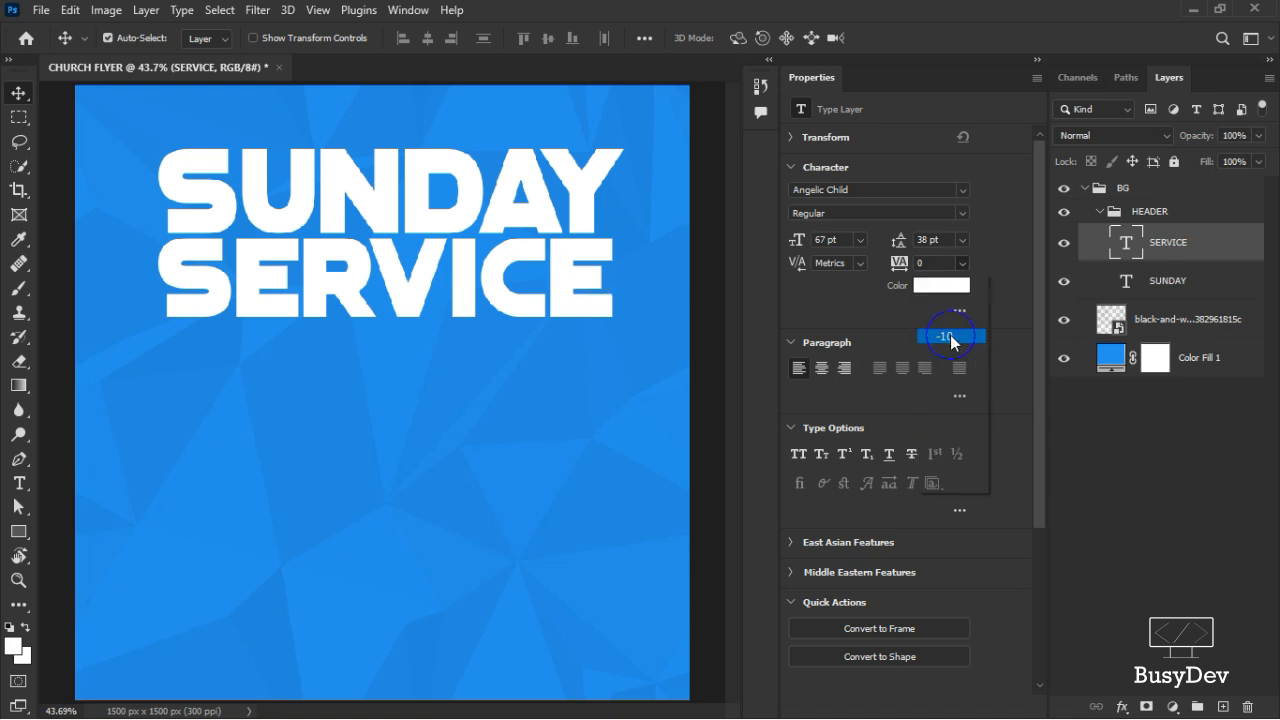
{"action": "left_click", "coordinate": [1146, 297]}
{"action": "left_click", "coordinate": [964, 262]}
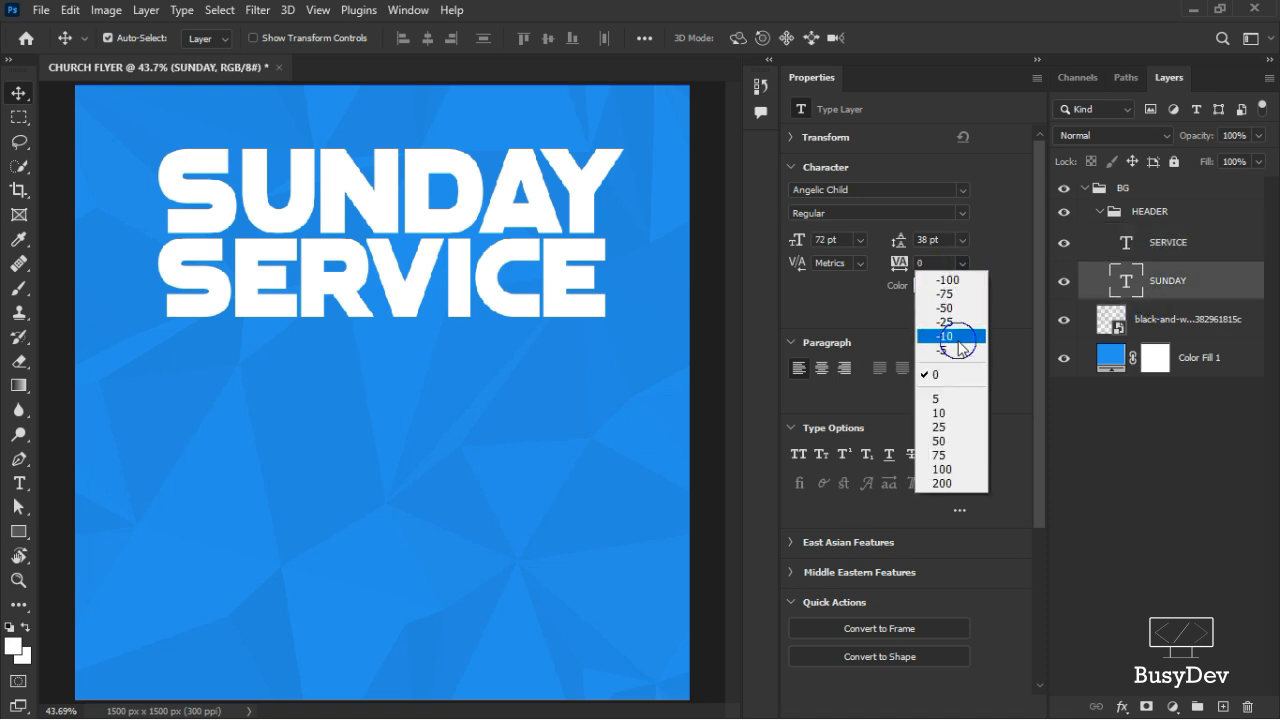
{"action": "left_click", "coordinate": [950, 336]}
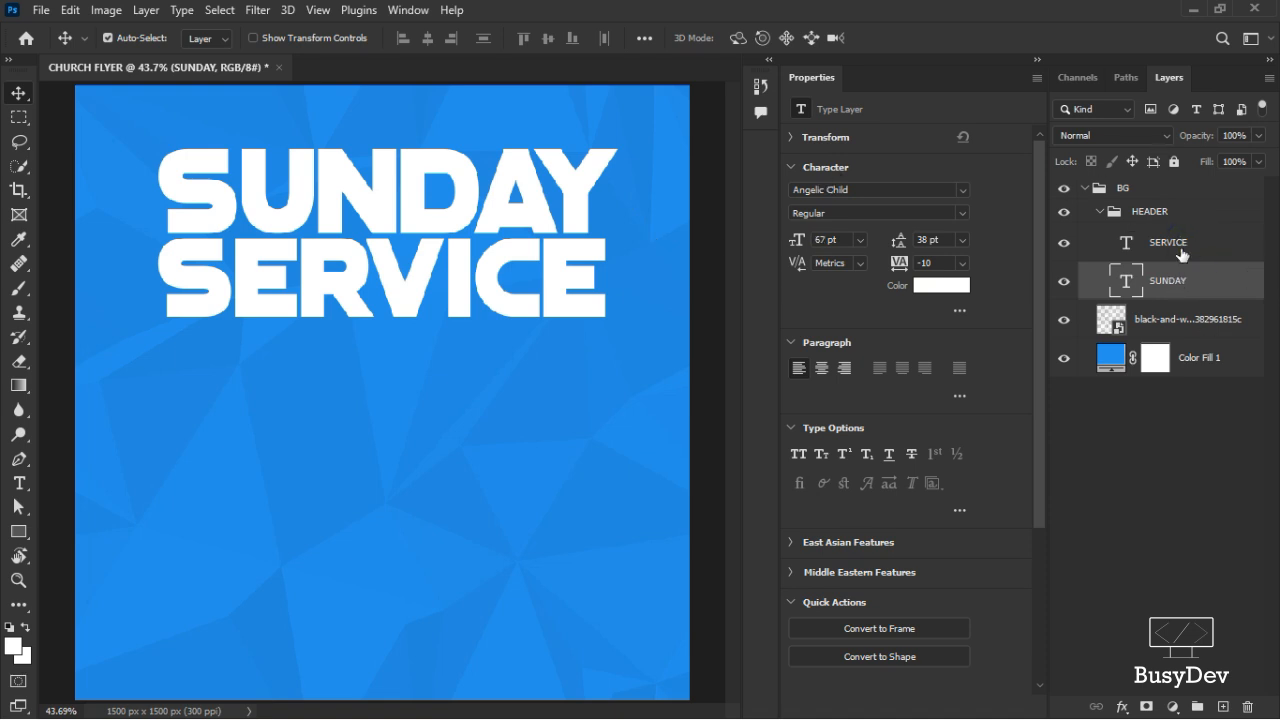
Turn SERVICE into outlined text by setting its fill to 0% and adding a 6 px white inside stroke
{"action": "left_click", "coordinate": [1128, 245]}
{"action": "left_click_drag", "start_coordinate": [1207, 167], "coordinate": [894, 155]}
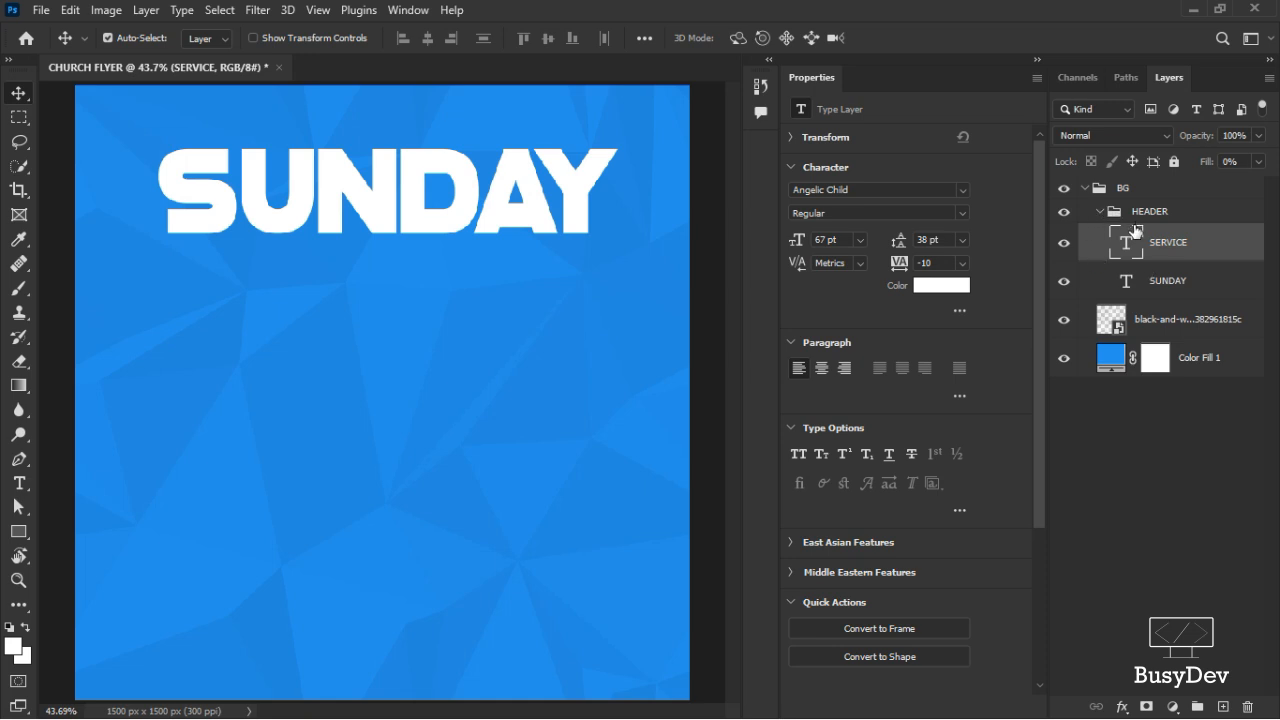
{"action": "right_click", "coordinate": [1214, 238]}
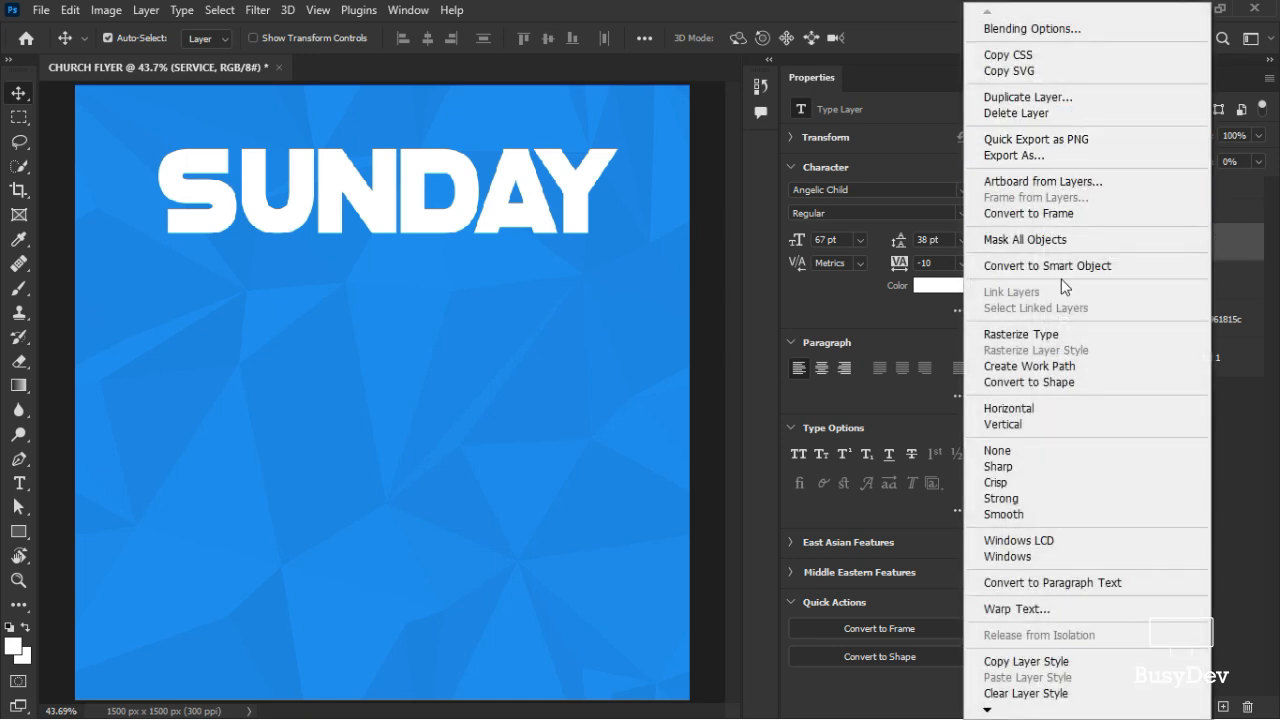
{"action": "left_click", "coordinate": [1080, 32]}
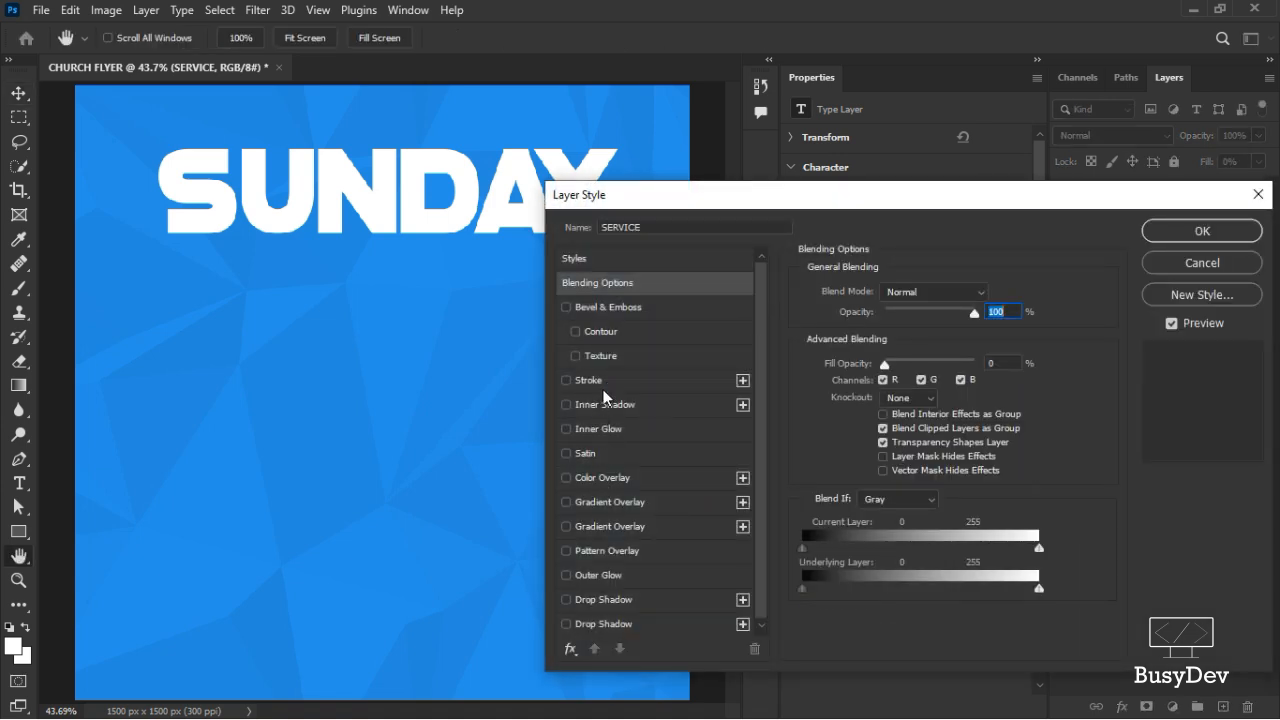
{"action": "left_click", "coordinate": [606, 381]}
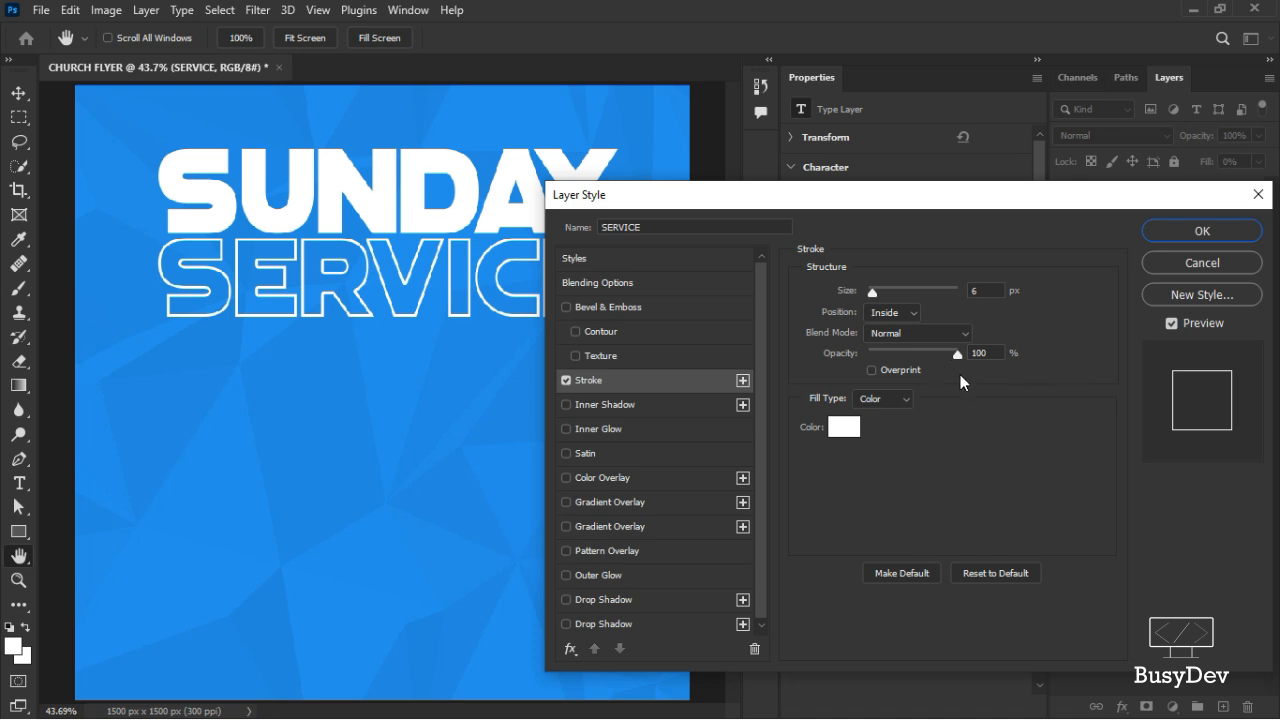
{"action": "left_click", "coordinate": [851, 434]}
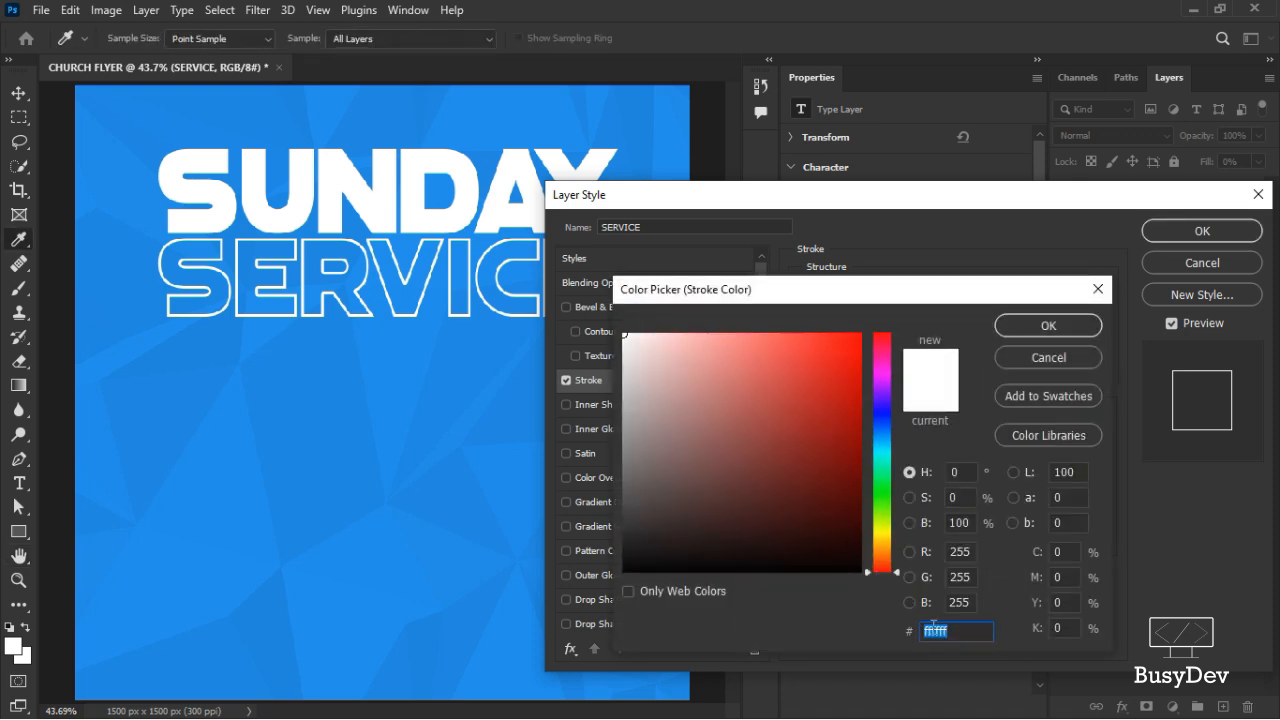
{"action": "left_click", "coordinate": [1046, 326]}
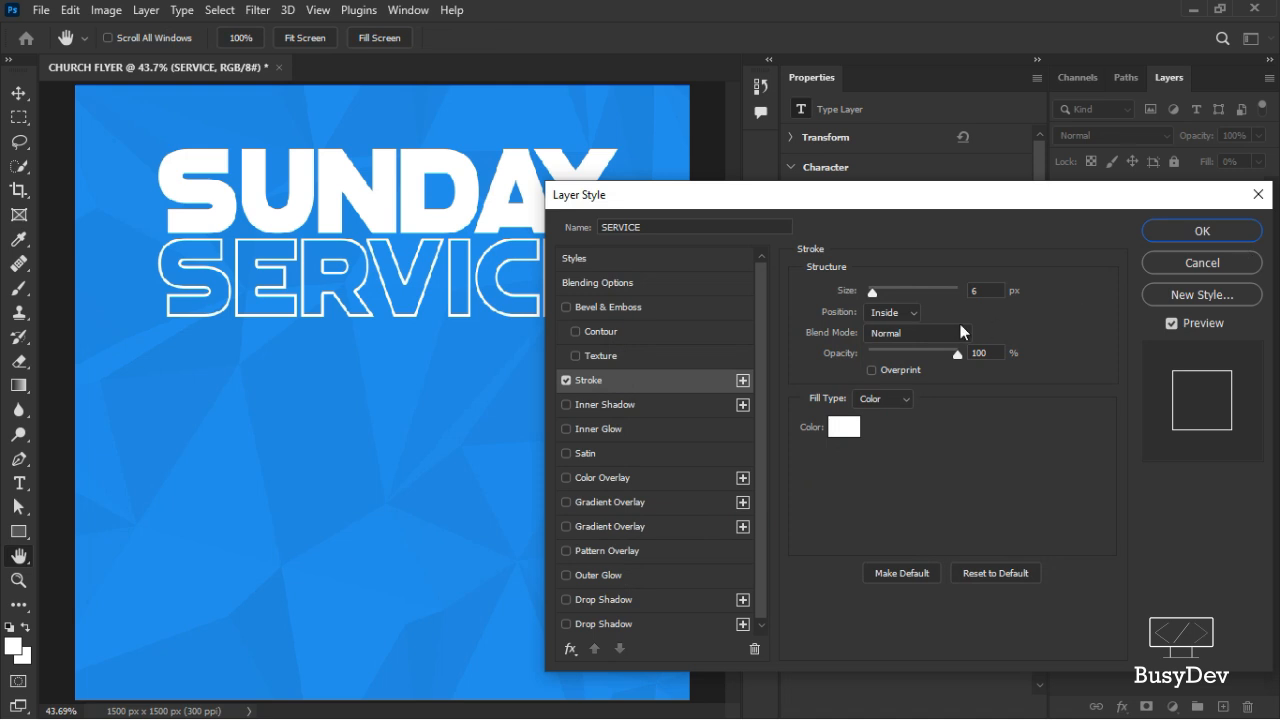
{"action": "left_click", "coordinate": [1231, 234]}
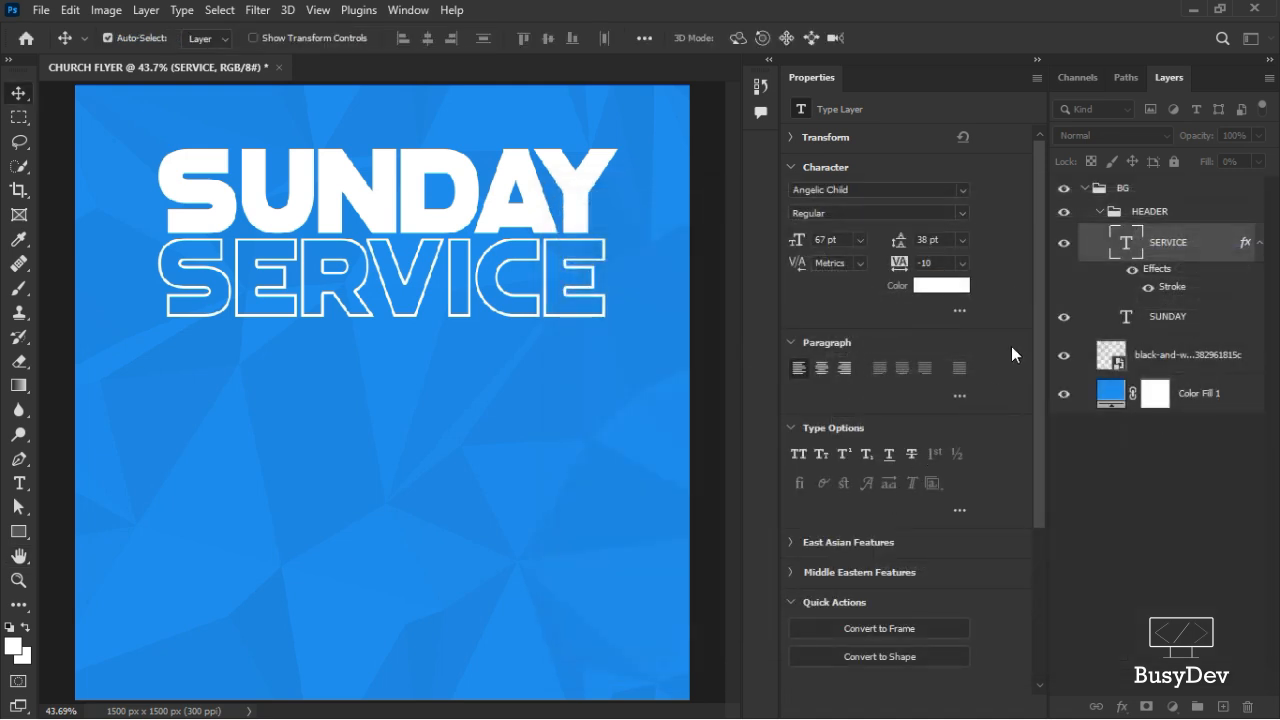
Duplicate the SUNDAY text layer in place
{"action": "left_click", "coordinate": [1172, 318]}
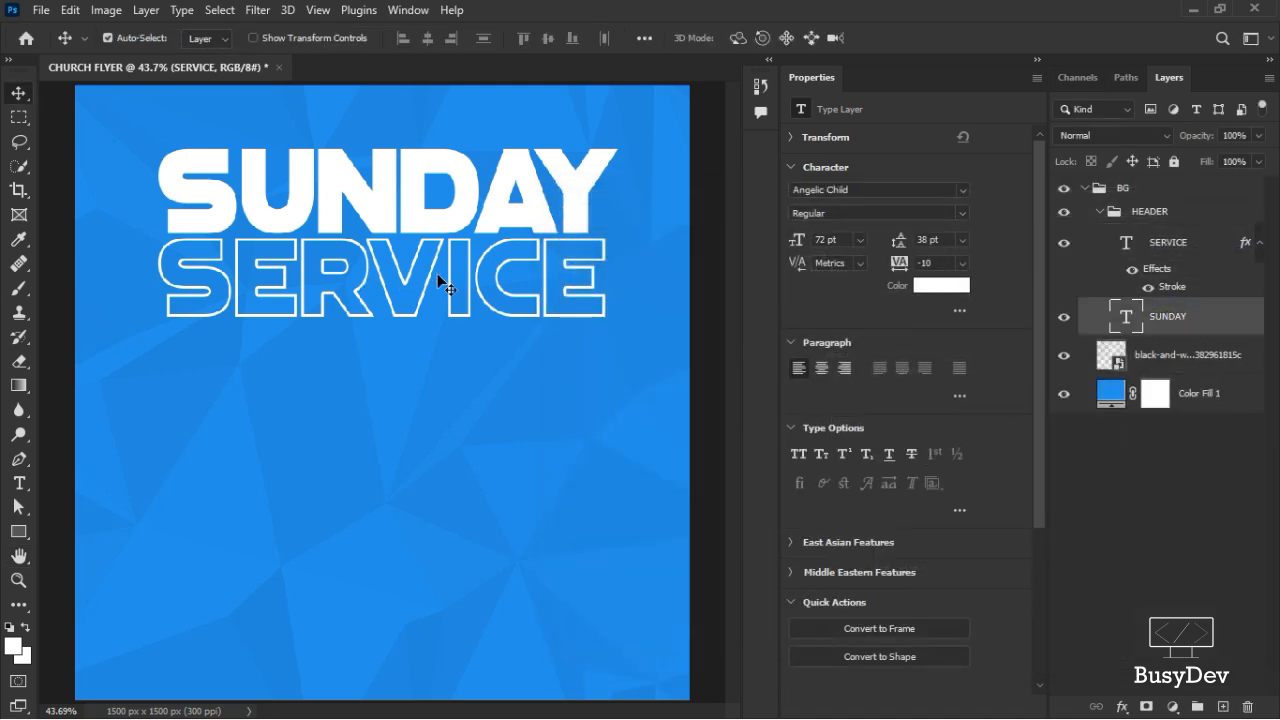
{"action": "scroll", "coordinate": [441, 274], "scroll_direction": "up", "scroll_amount": 2}
{"action": "key", "text": "ctrl+0"}
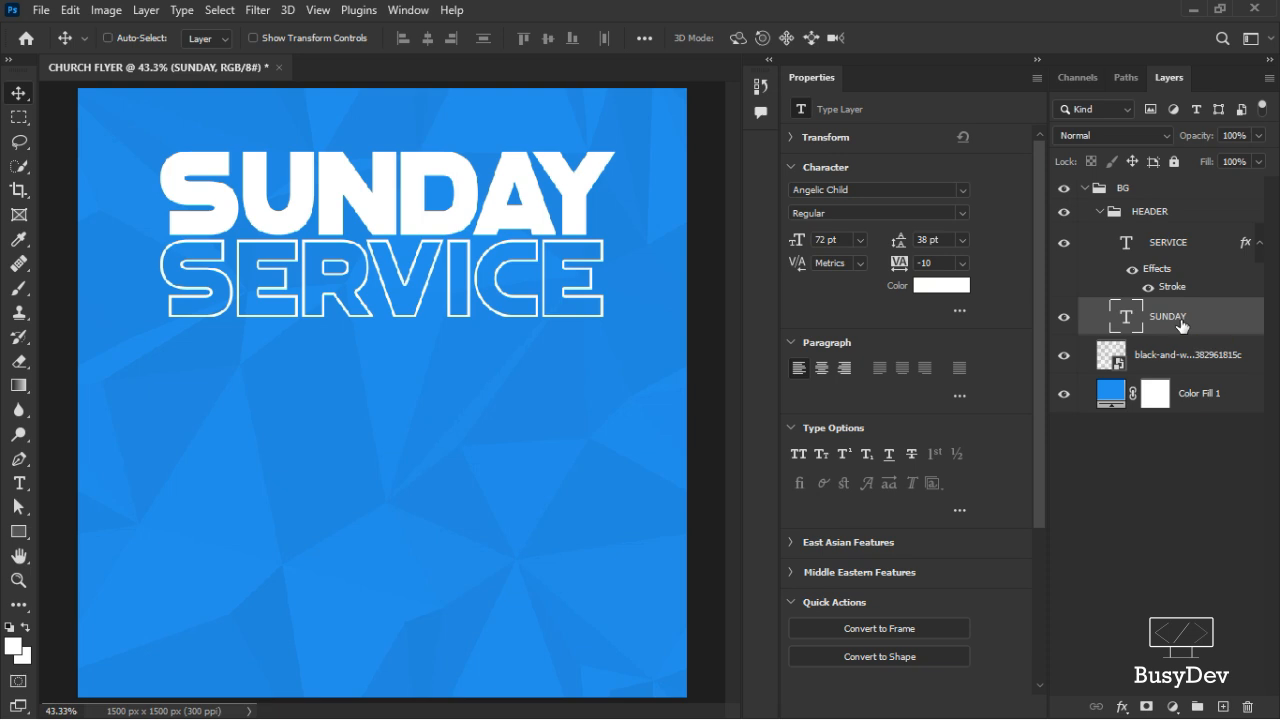
{"action": "key", "text": "ctrl+j"}
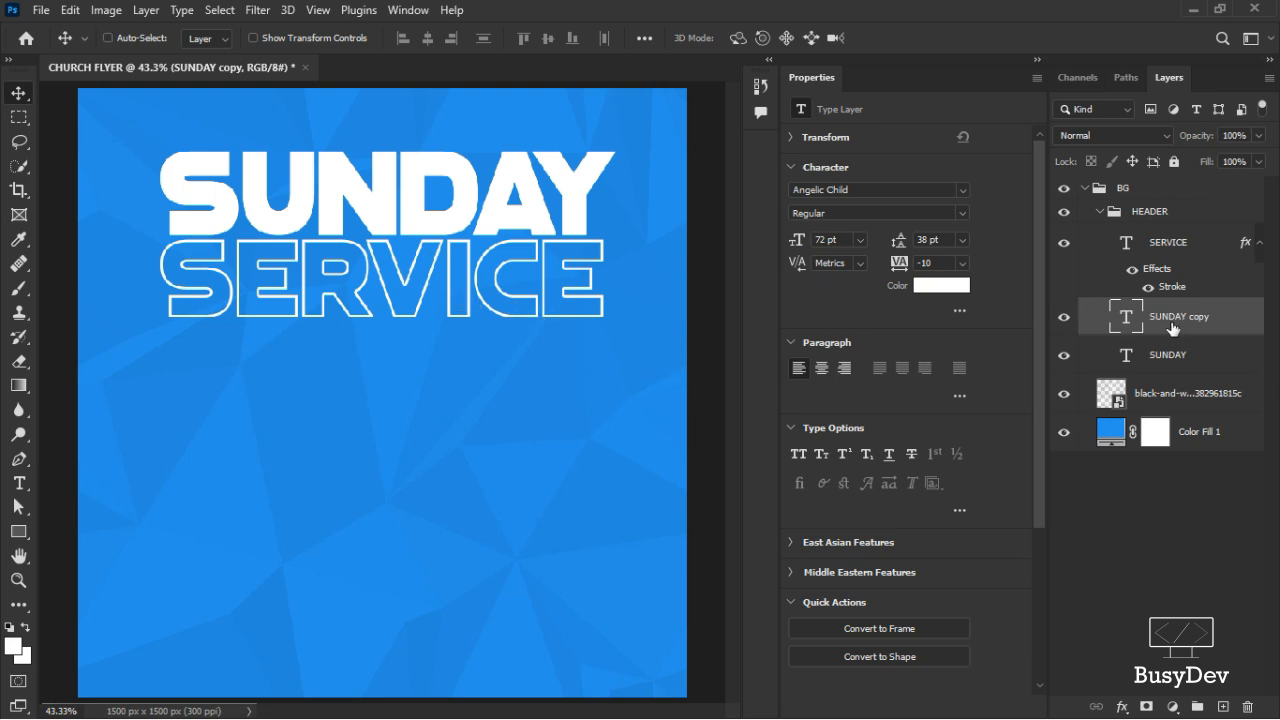
Convert the duplicated SUNDAY text layer into a smart object
{"action": "right_click", "coordinate": [1172, 327]}
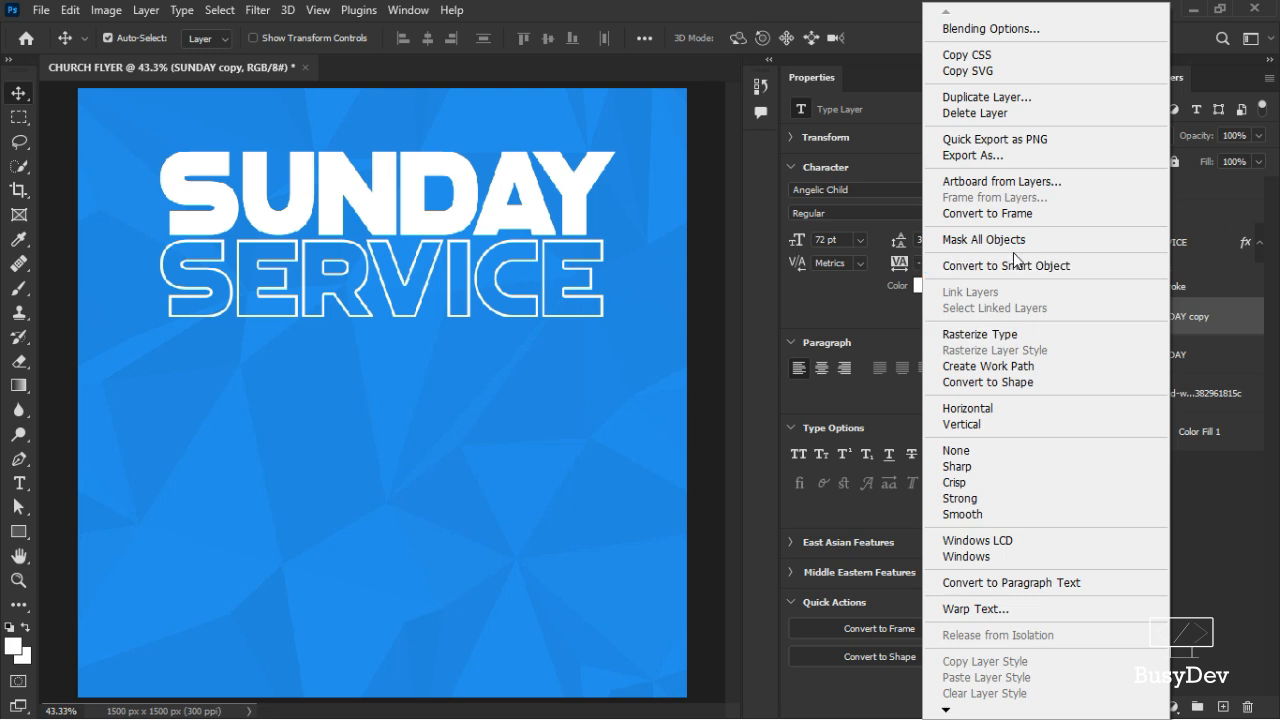
{"action": "left_click", "coordinate": [1015, 263]}
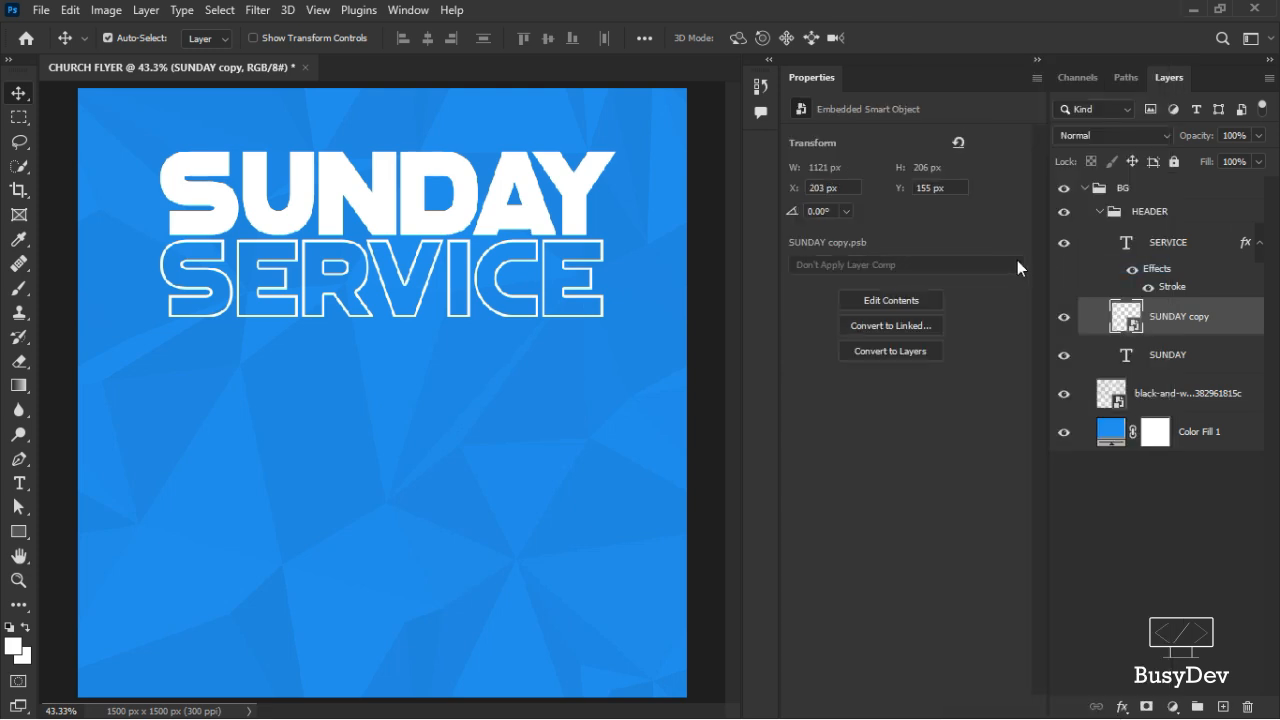
{"action": "key", "text": "ctrl+z"}
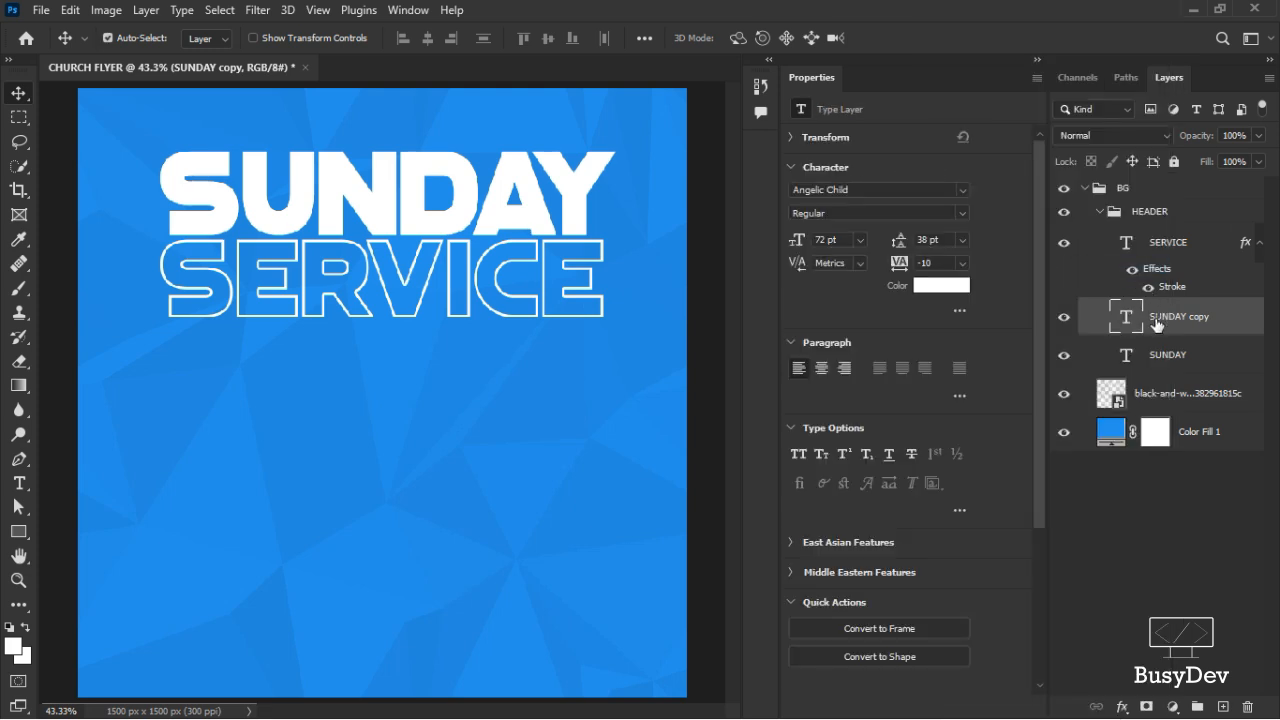
{"action": "key", "text": "ctrl+shift+z"}
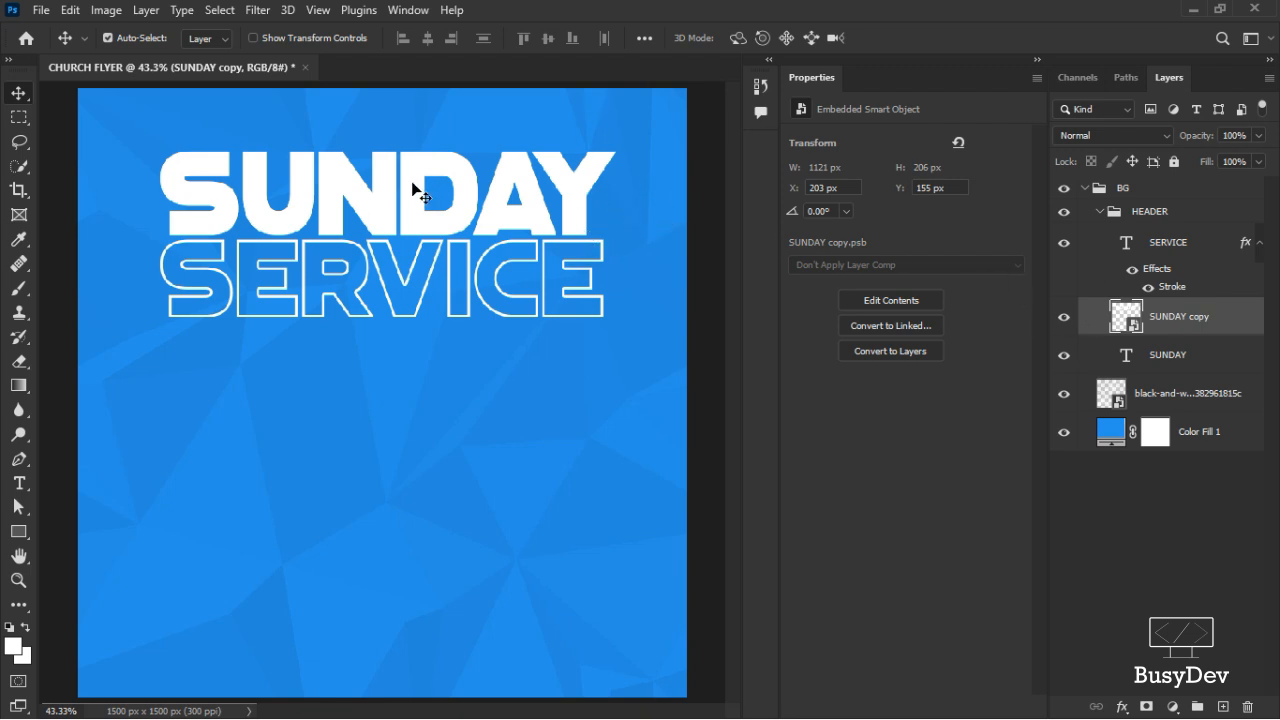
Apply a Gaussian Blur with a radius of about 8.1 pixels to the duplicated SUNDAY layer to create a glow
{"action": "left_click", "coordinate": [258, 10]}
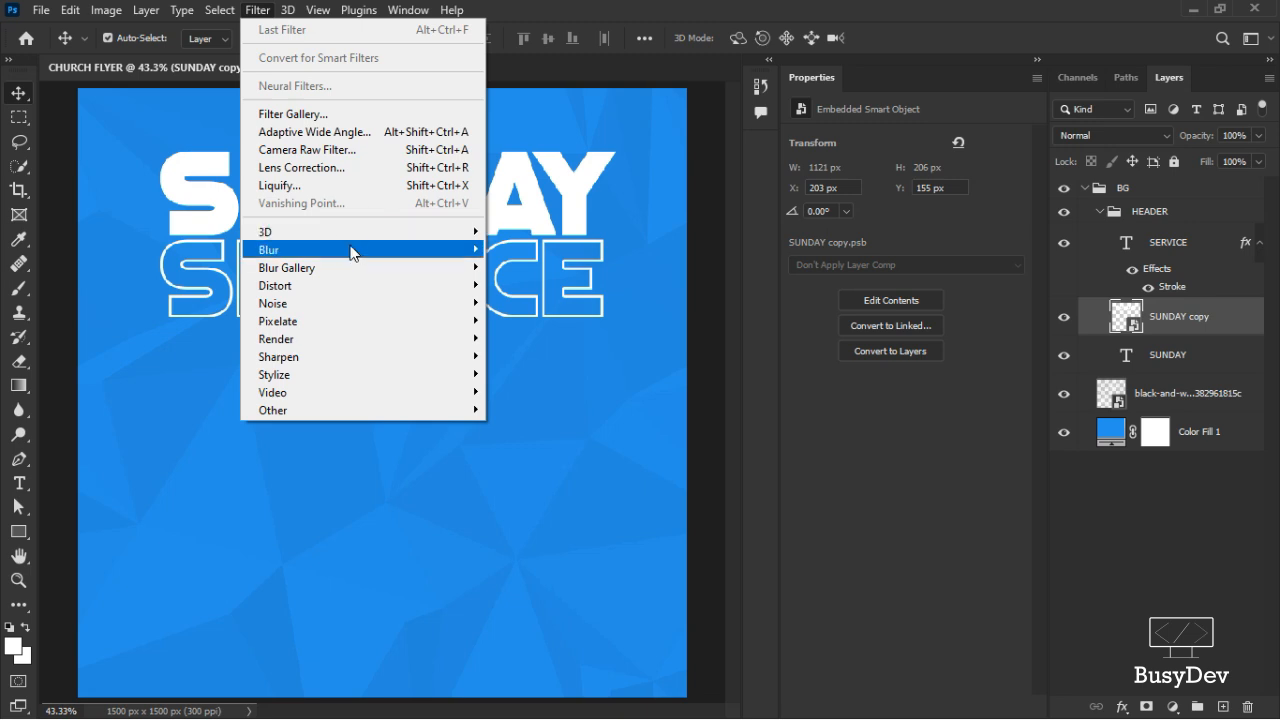
{"action": "mouse_move", "coordinate": [445, 255]}
{"action": "left_click", "coordinate": [549, 316]}
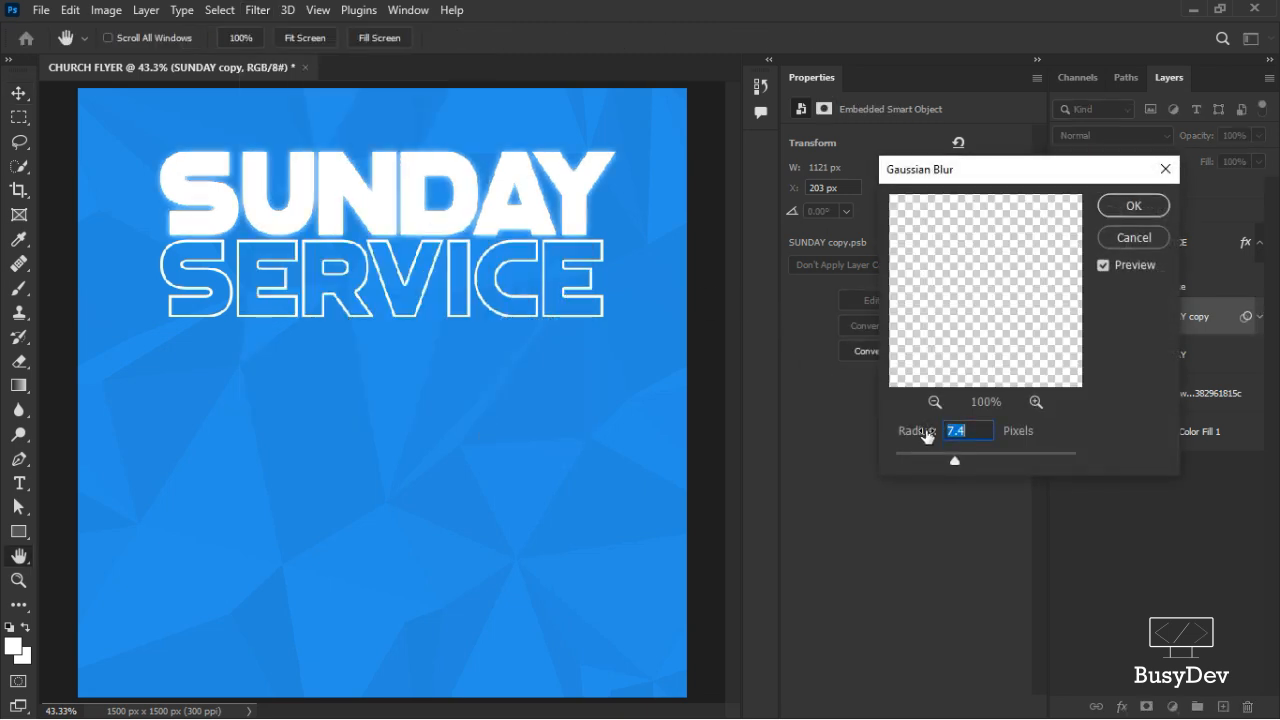
{"action": "left_click_drag", "start_coordinate": [926, 433], "coordinate": [936, 433]}
{"action": "left_click", "coordinate": [1133, 205]}
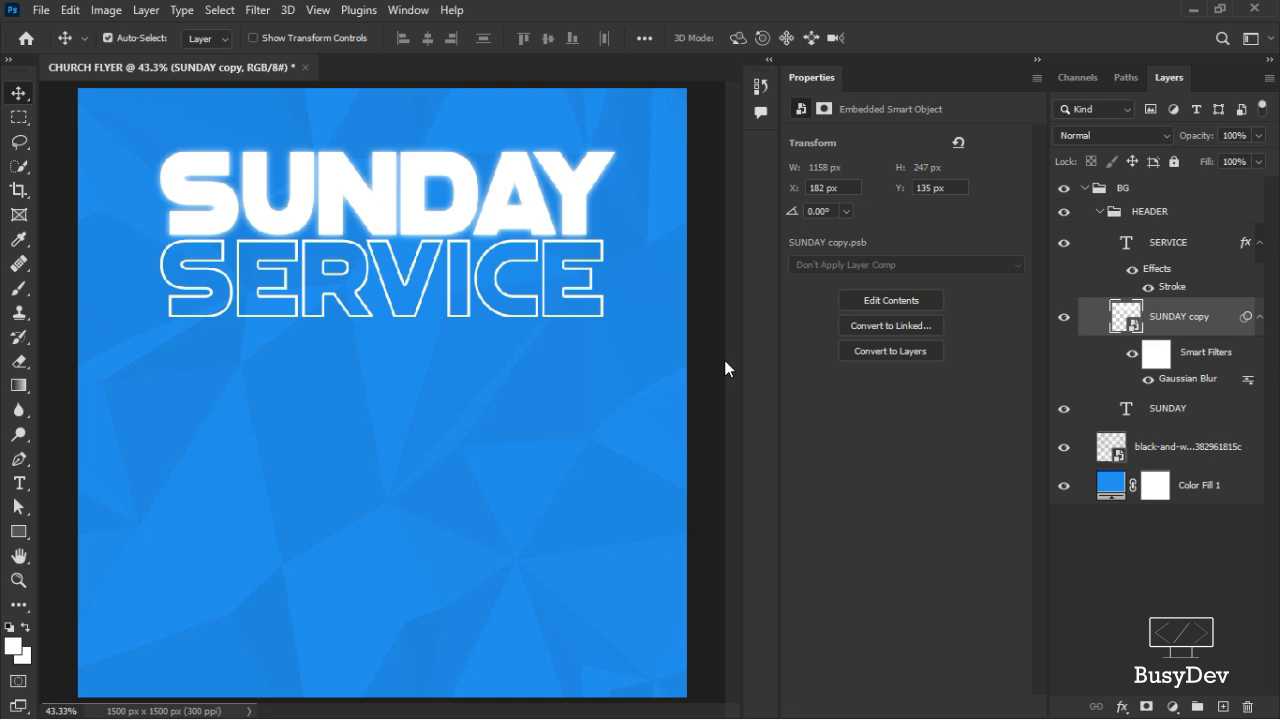
{"action": "scroll", "coordinate": [346, 280], "scroll_direction": "up", "scroll_amount": 3}
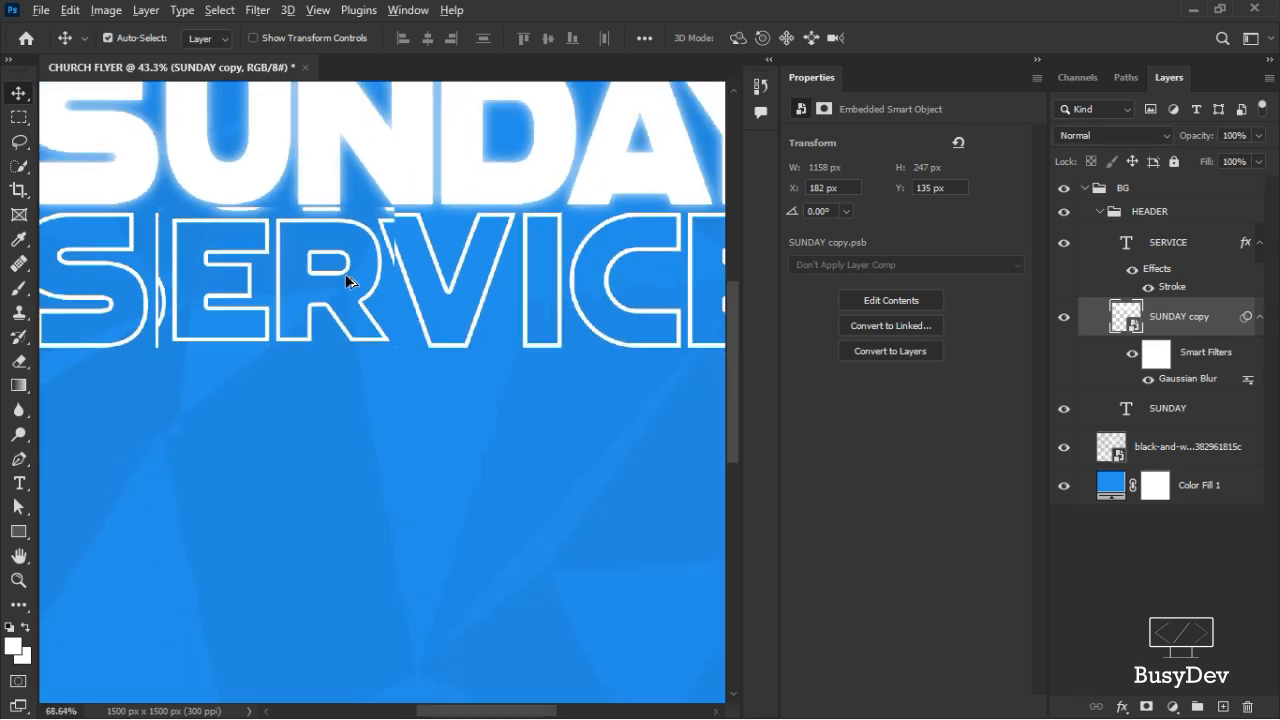
{"action": "scroll", "coordinate": [346, 280], "scroll_direction": "down", "scroll_amount": 2}
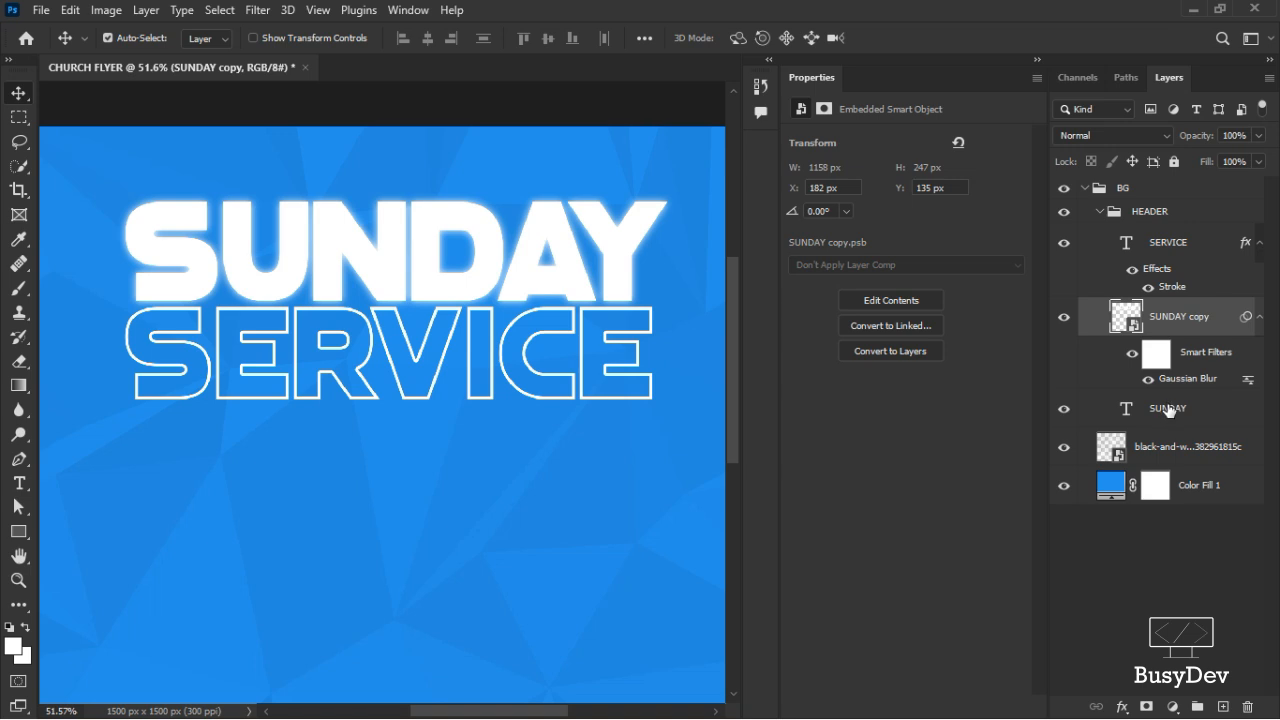
{"action": "left_click_drag", "start_coordinate": [1168, 410], "coordinate": [1162, 312]}
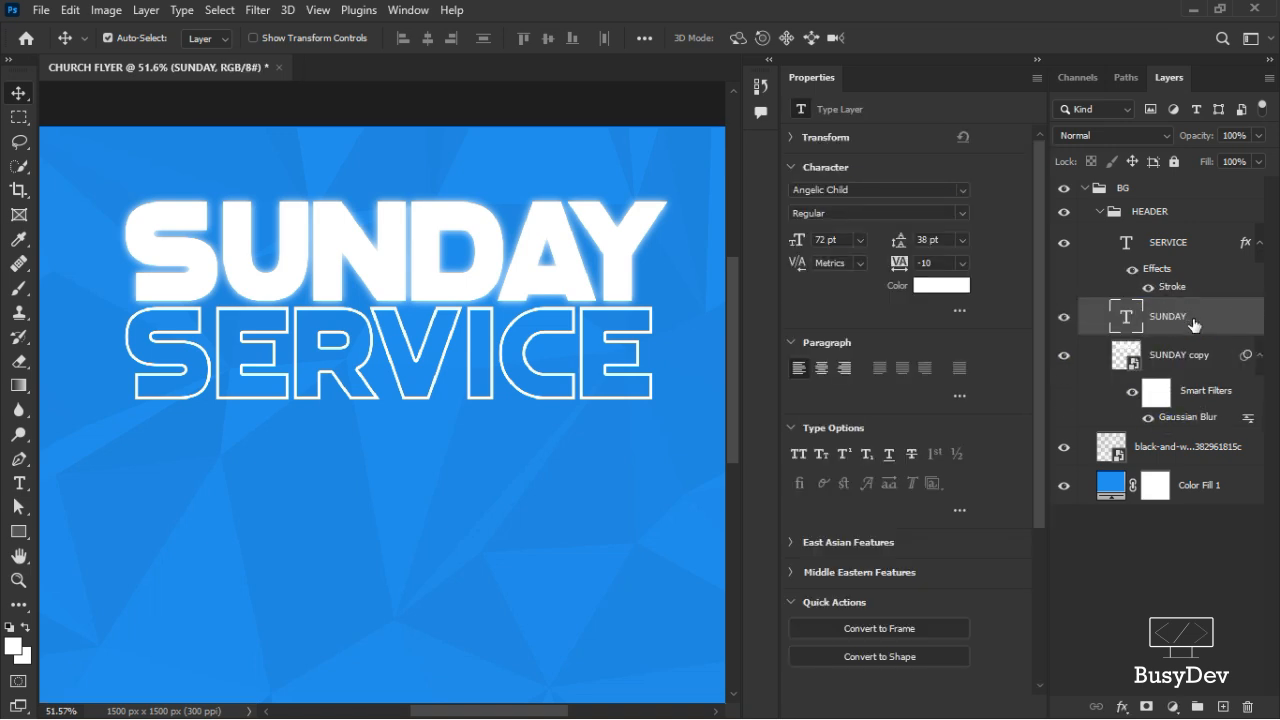
{"action": "left_click_drag", "start_coordinate": [1193, 323], "coordinate": [1197, 400]}
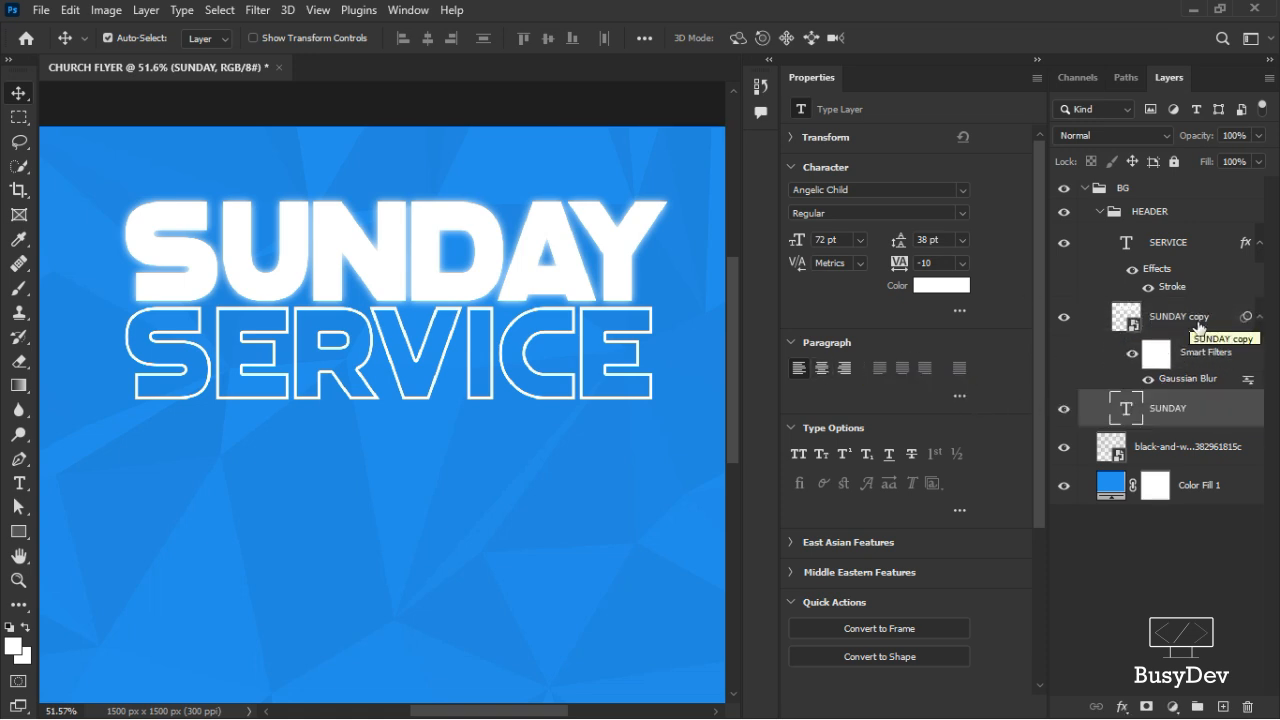
Duplicate the outlined SERVICE text layer in place and convert the copy into a smart object
{"action": "left_click", "coordinate": [1161, 247]}
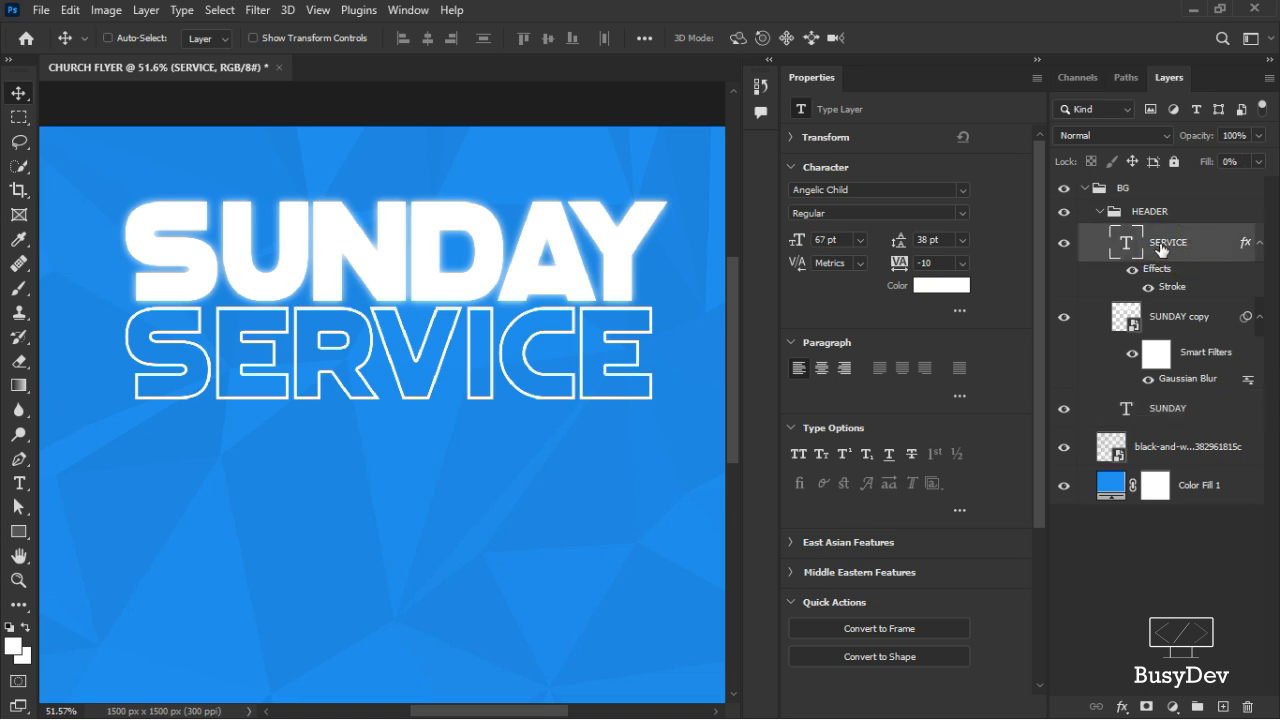
{"action": "key", "text": "ctrl+j"}
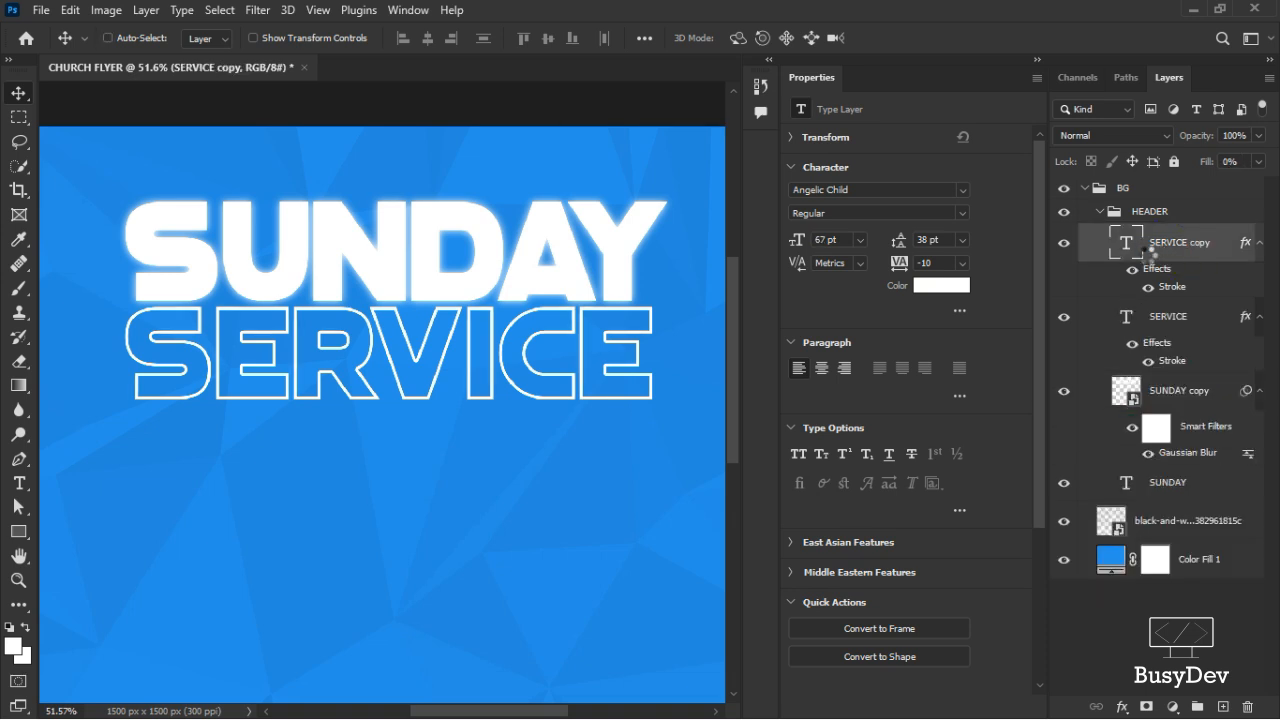
{"action": "key", "text": "ctrl+alt+s"}
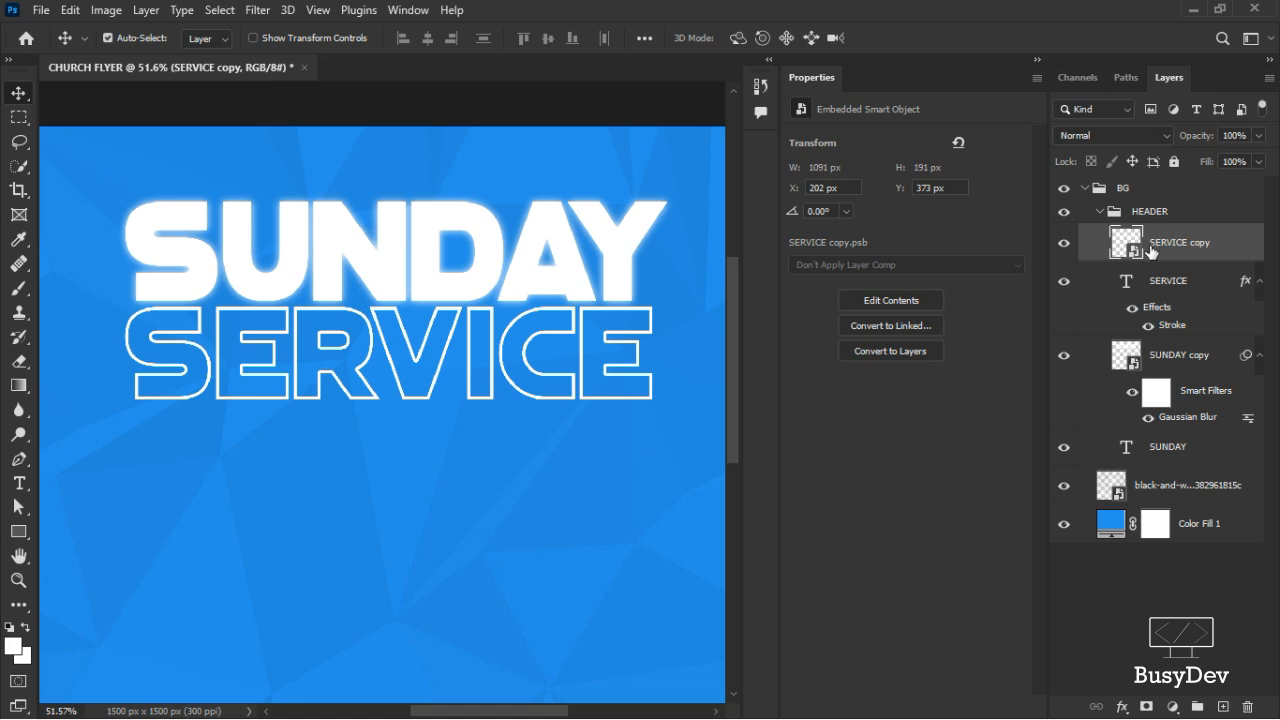
Apply a Gaussian Blur with a radius of 4.1 pixels to the SERVICE copy to make the outline glow
{"action": "left_click", "coordinate": [257, 12]}
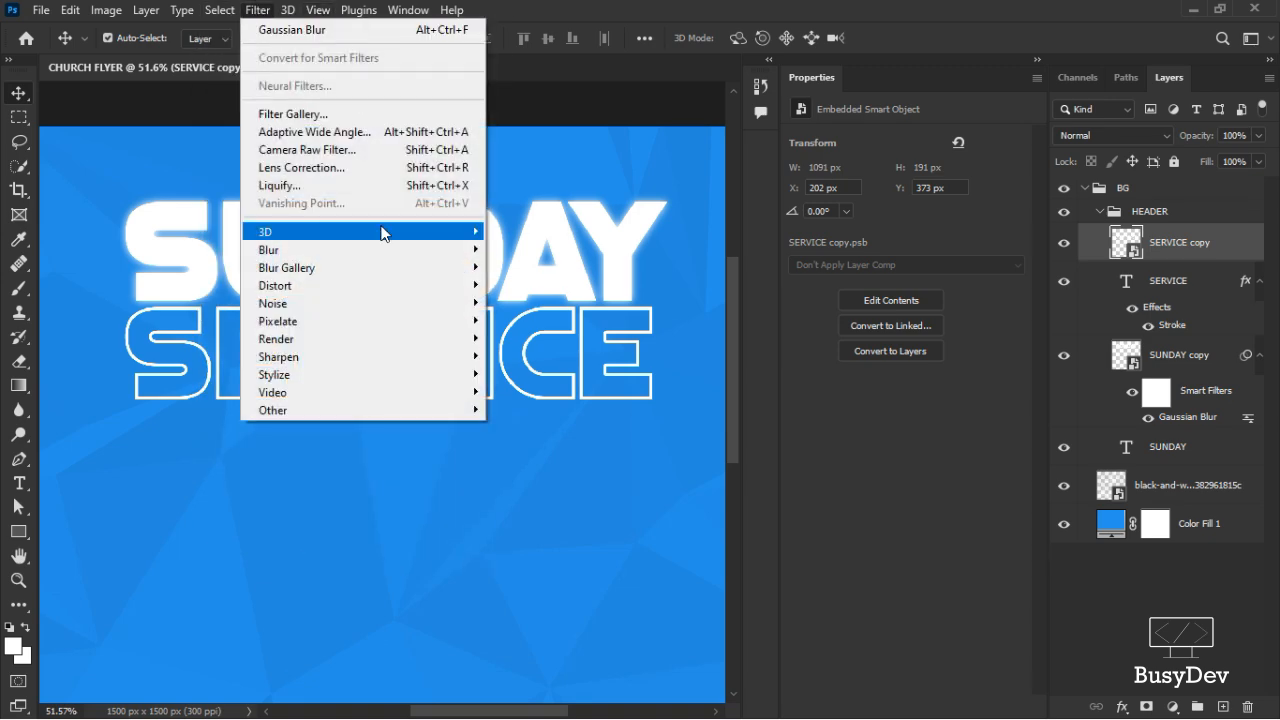
{"action": "mouse_move", "coordinate": [395, 250]}
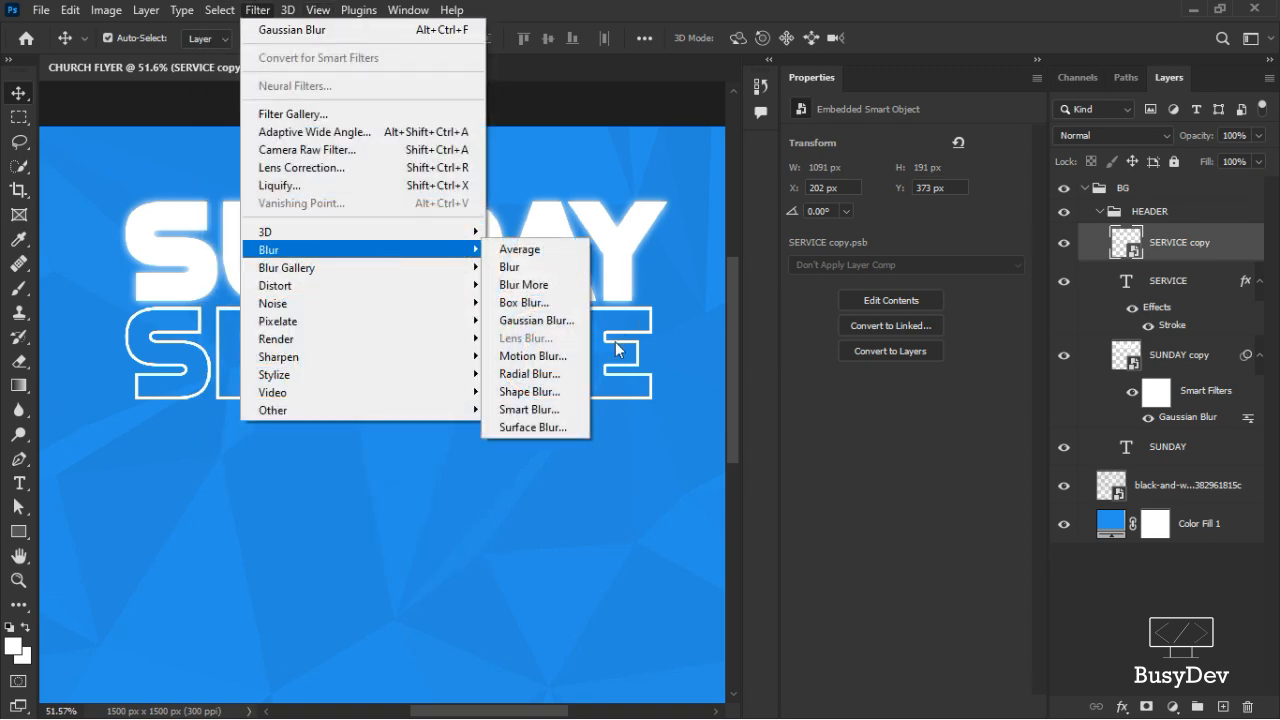
{"action": "left_click", "coordinate": [380, 30]}
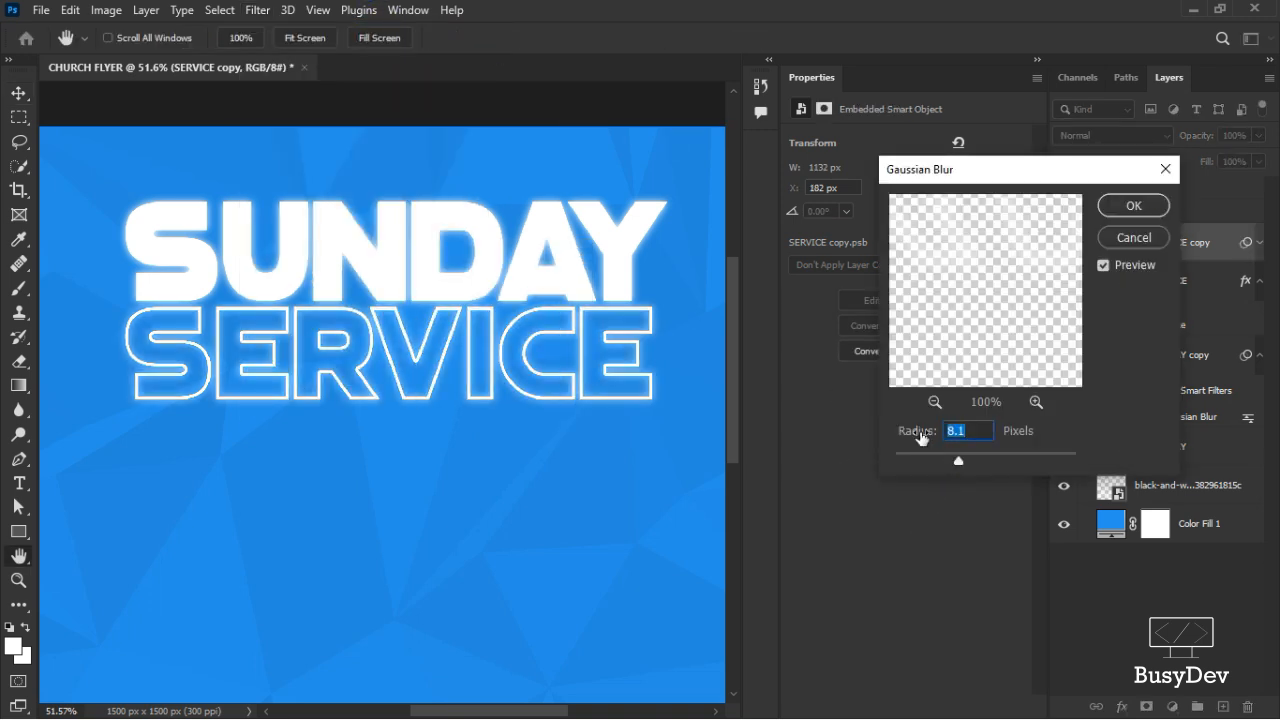
{"action": "left_click_drag", "start_coordinate": [921, 437], "coordinate": [906, 437]}
{"action": "left_click_drag", "start_coordinate": [928, 439], "coordinate": [905, 446]}
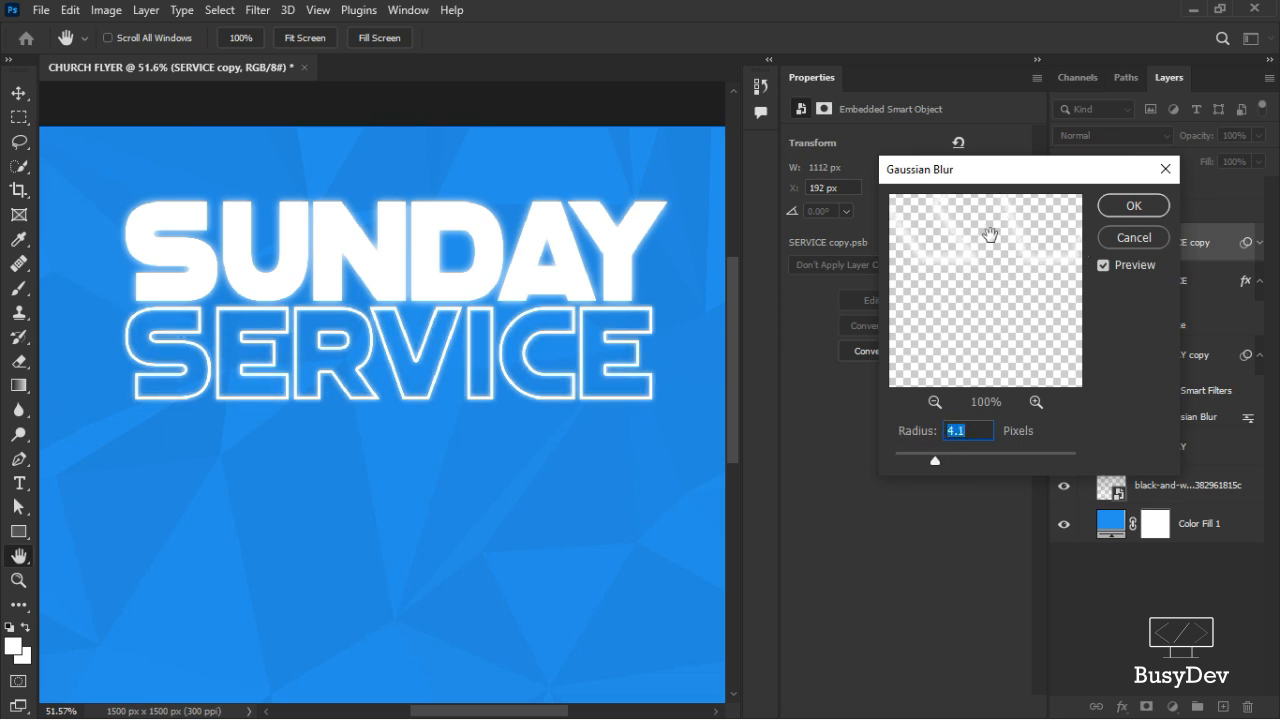
{"action": "left_click", "coordinate": [1133, 207]}
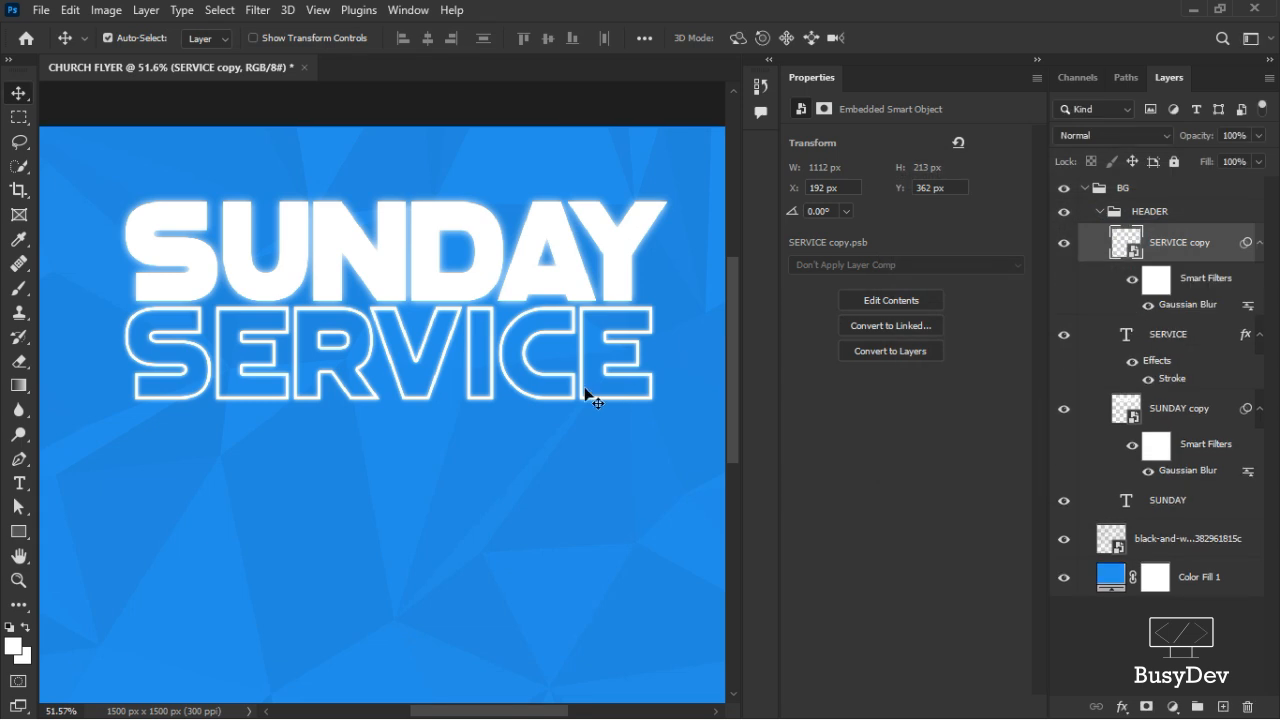
Center the HEADER group horizontally on the canvas and move it down about 19 px
{"action": "scroll", "coordinate": [398, 337], "scroll_direction": "down", "scroll_amount": 3}
{"action": "scroll", "coordinate": [398, 339], "scroll_direction": "down", "scroll_amount": 5}
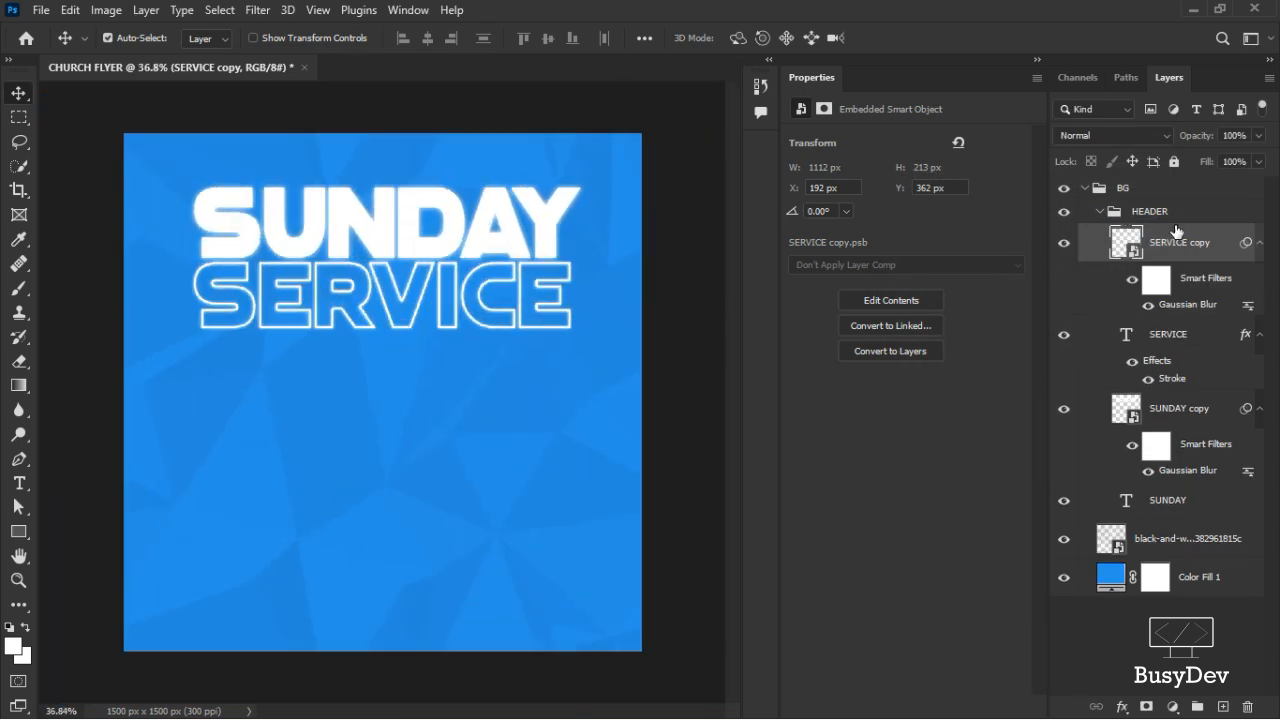
{"action": "left_click", "coordinate": [1118, 212]}
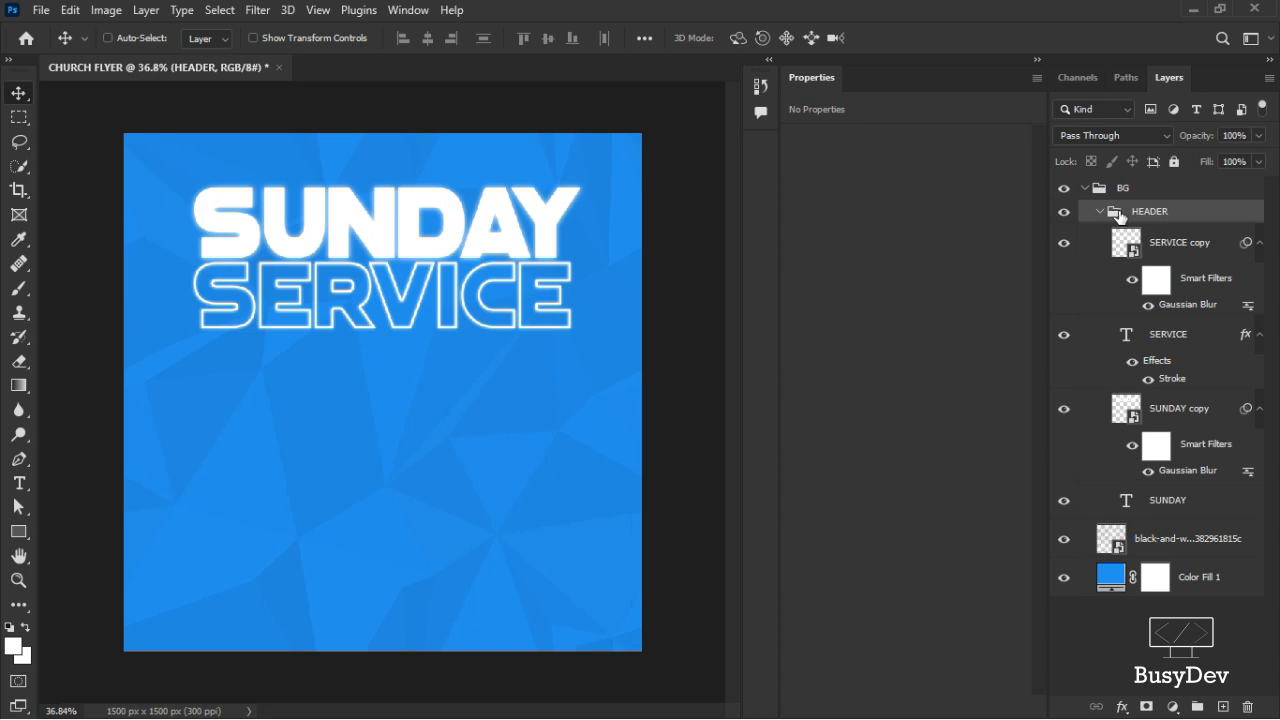
{"action": "key", "text": "ctrl+t"}
{"action": "left_click_drag", "start_coordinate": [413, 234], "coordinate": [417, 234]}
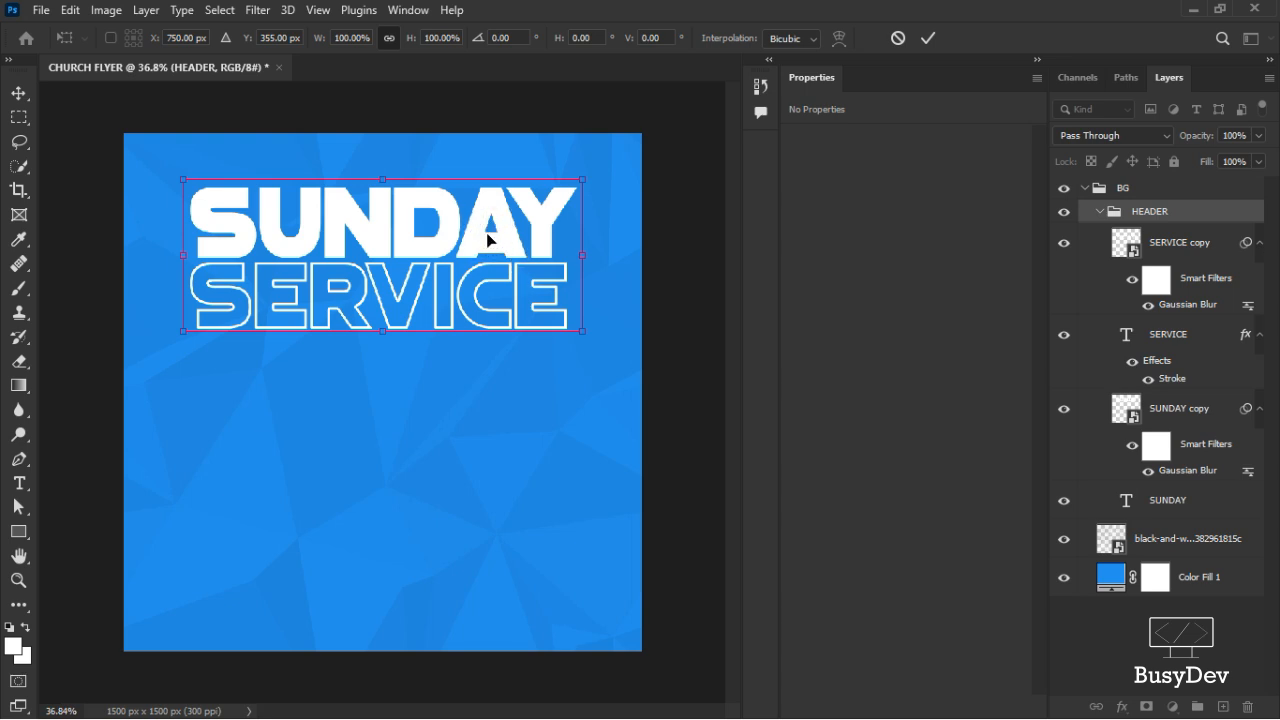
{"action": "left_click_drag", "start_coordinate": [487, 240], "coordinate": [487, 246]}
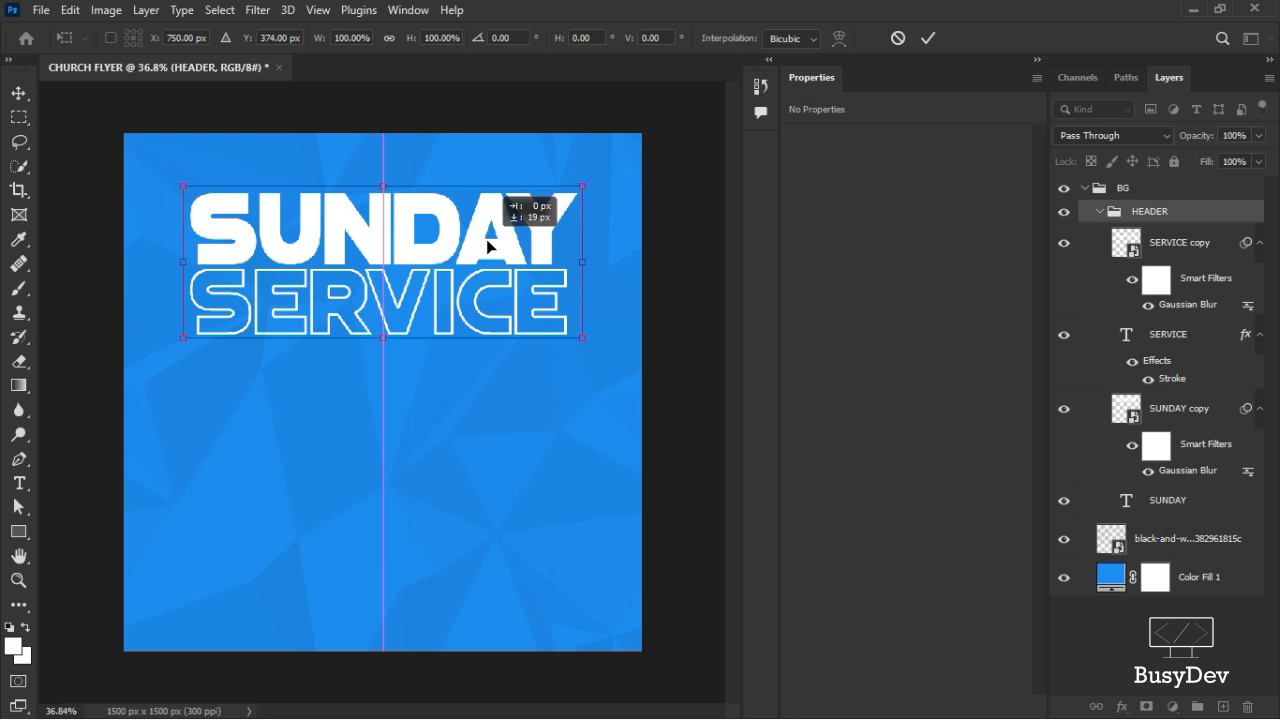
{"action": "left_click_drag", "start_coordinate": [486, 239], "coordinate": [486, 239]}
{"action": "left_click", "coordinate": [928, 38]}
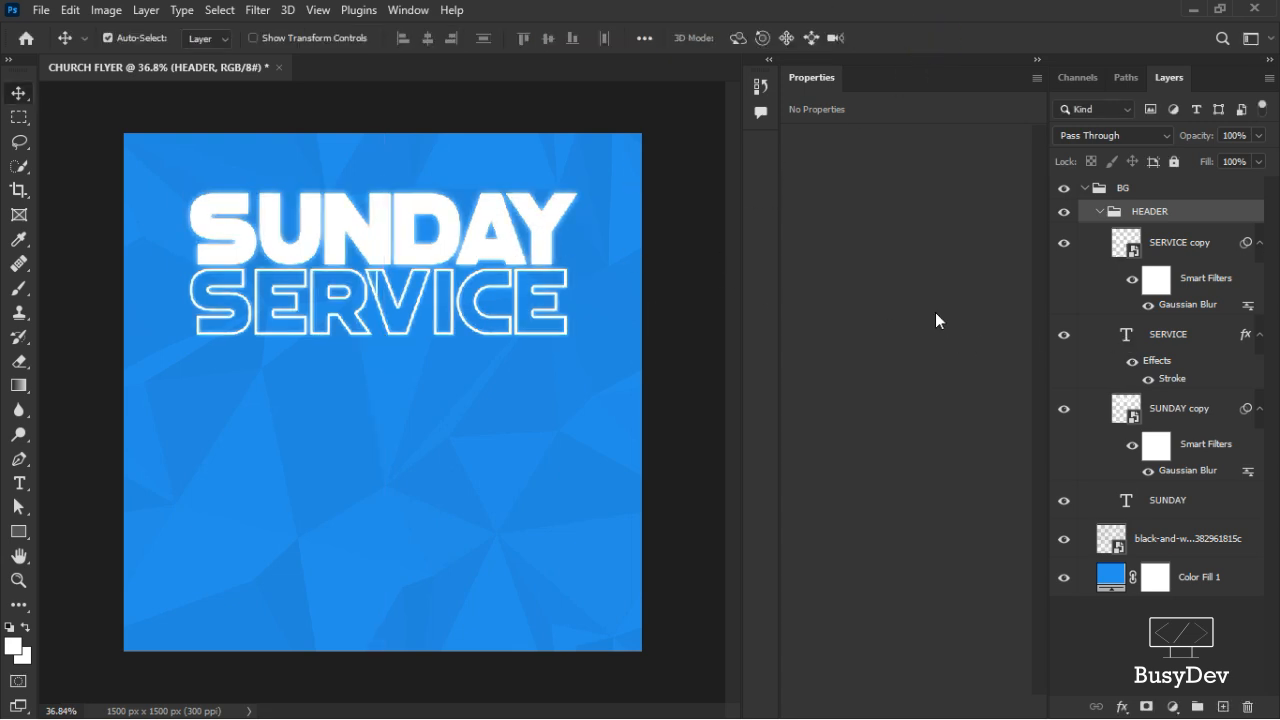
Collapse the HEADER and BG groups and create a new layer group named MODEL above BG
{"action": "scroll", "coordinate": [525, 325], "scroll_direction": "up", "scroll_amount": 1}
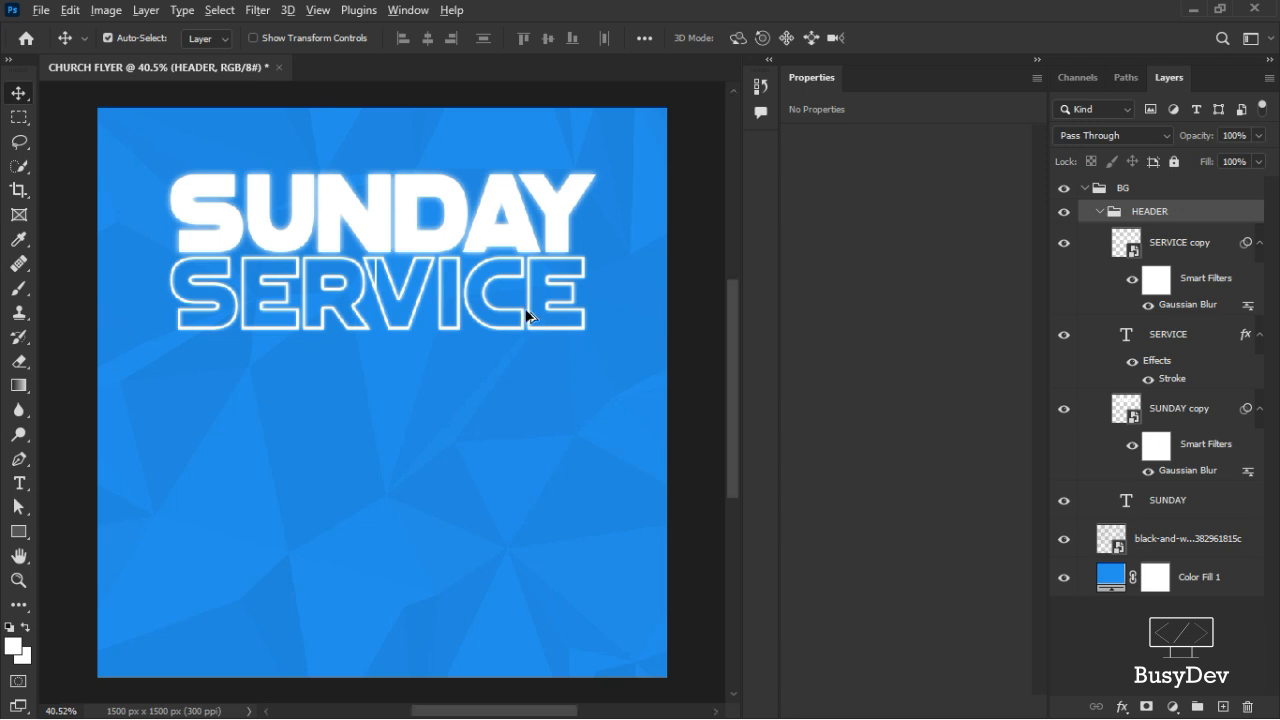
{"action": "scroll", "coordinate": [523, 318], "scroll_direction": "up", "scroll_amount": 6}
{"action": "scroll", "coordinate": [523, 318], "scroll_direction": "down", "scroll_amount": 7}
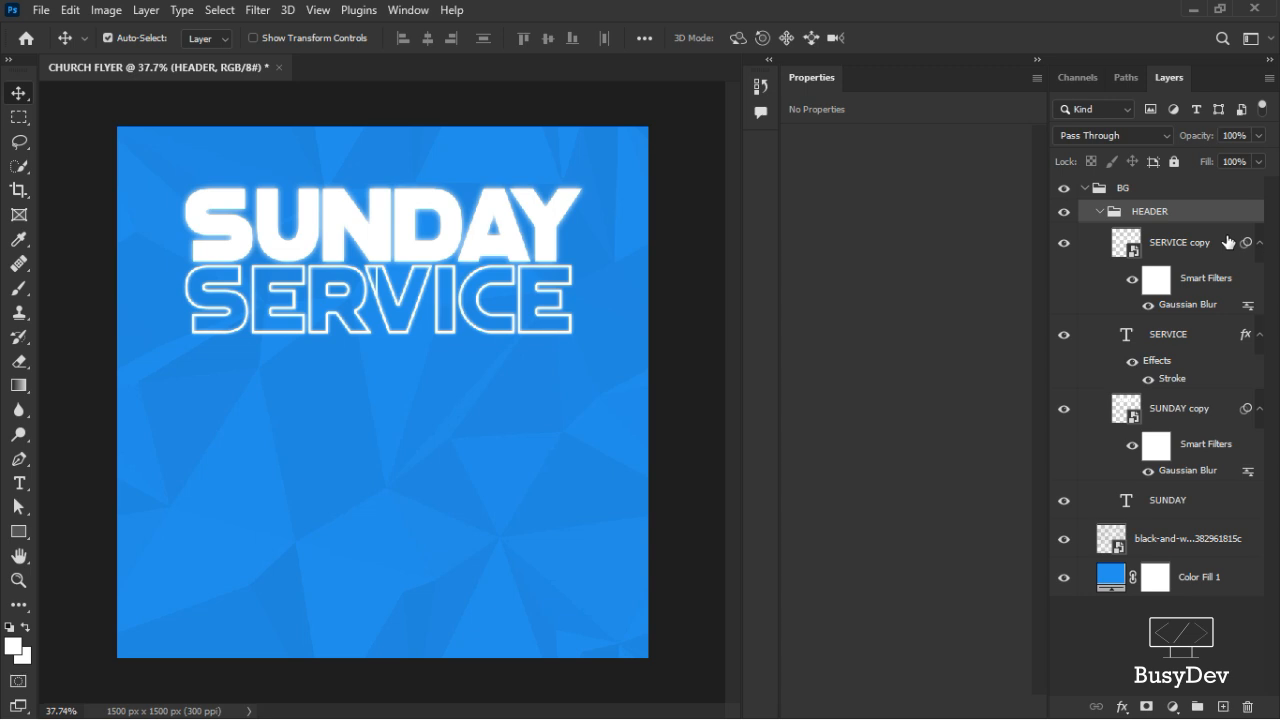
{"action": "left_click", "coordinate": [1100, 211]}
{"action": "left_click", "coordinate": [1085, 188]}
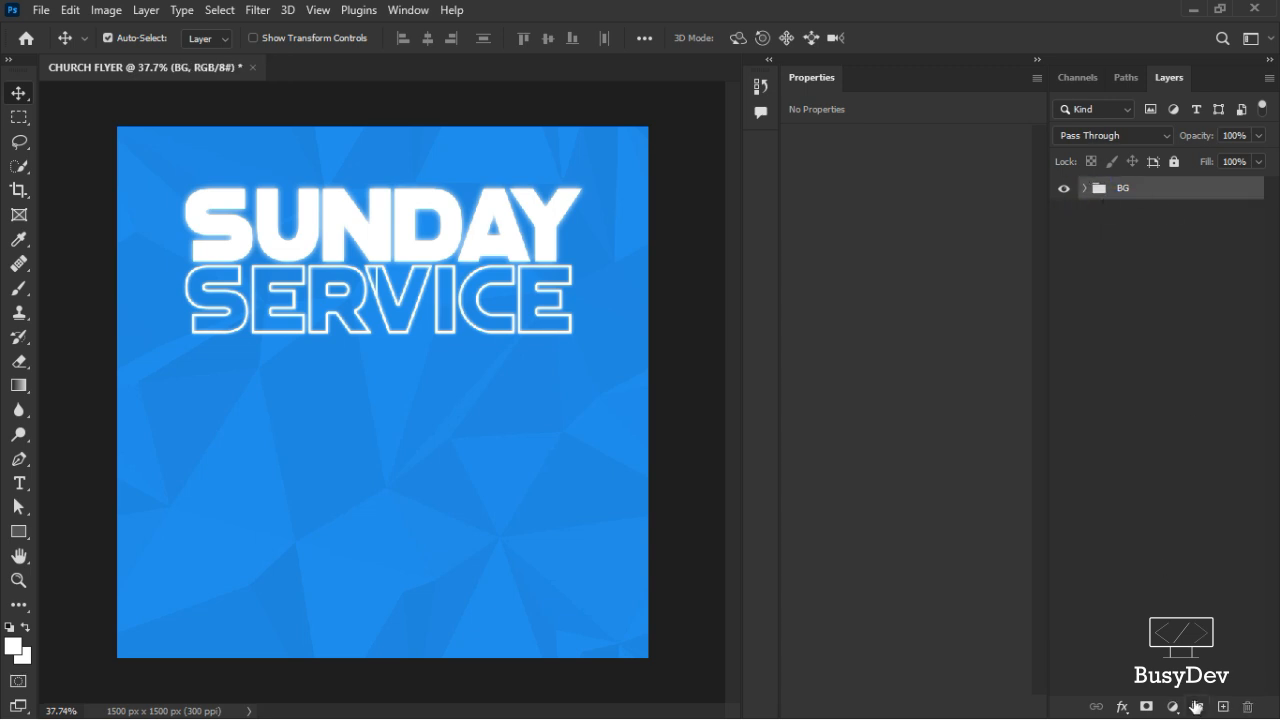
{"action": "left_click", "coordinate": [1197, 706]}
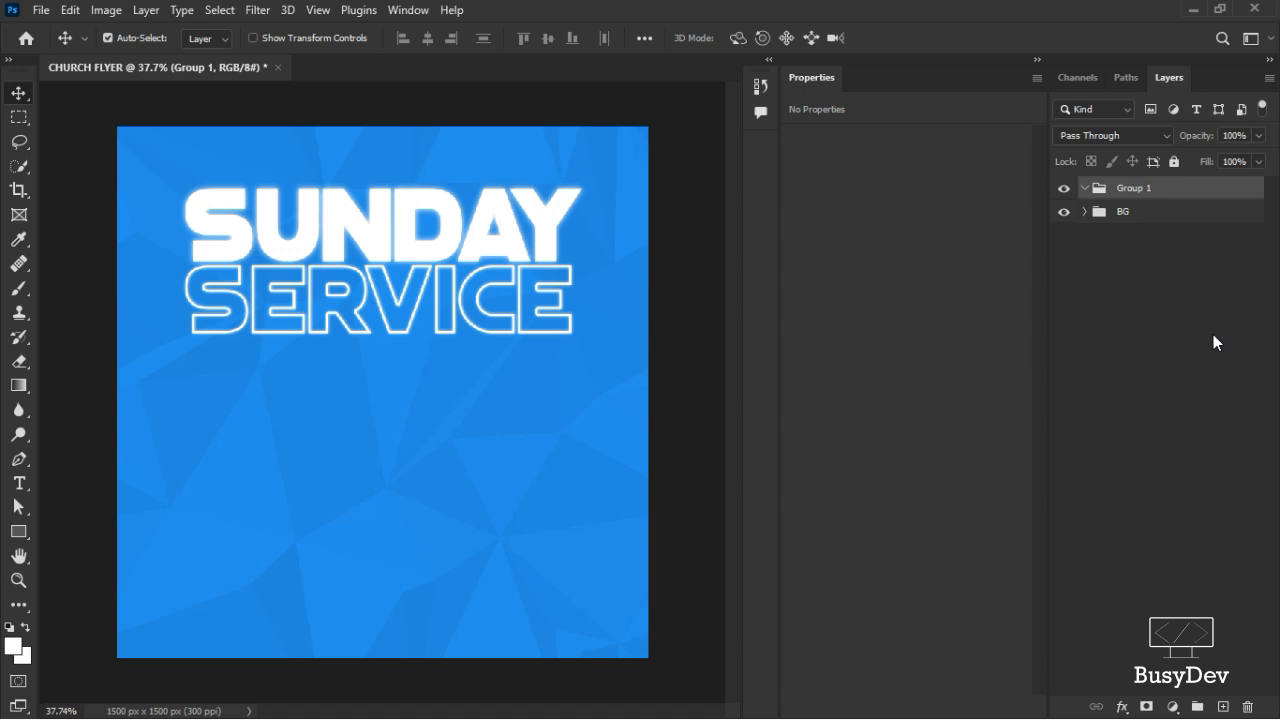
{"action": "double_click", "coordinate": [1141, 187]}
{"action": "type", "text": "MODEL"}
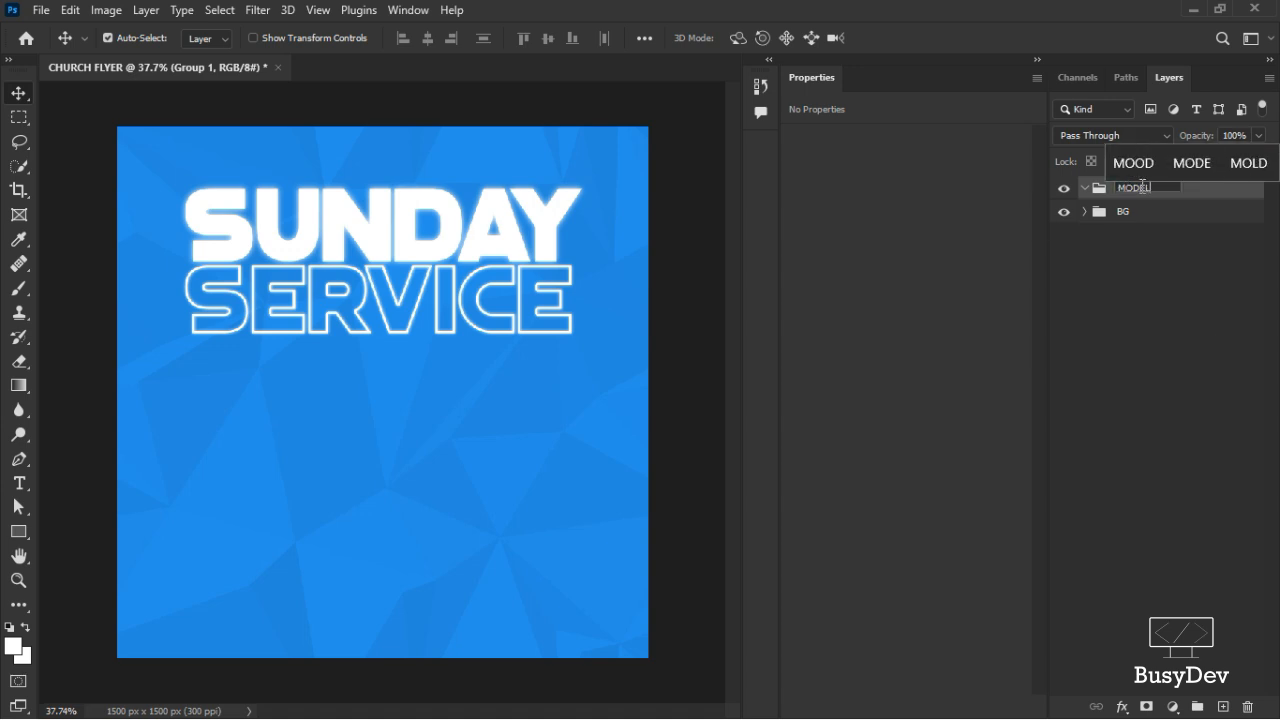
{"action": "key", "text": "Return"}
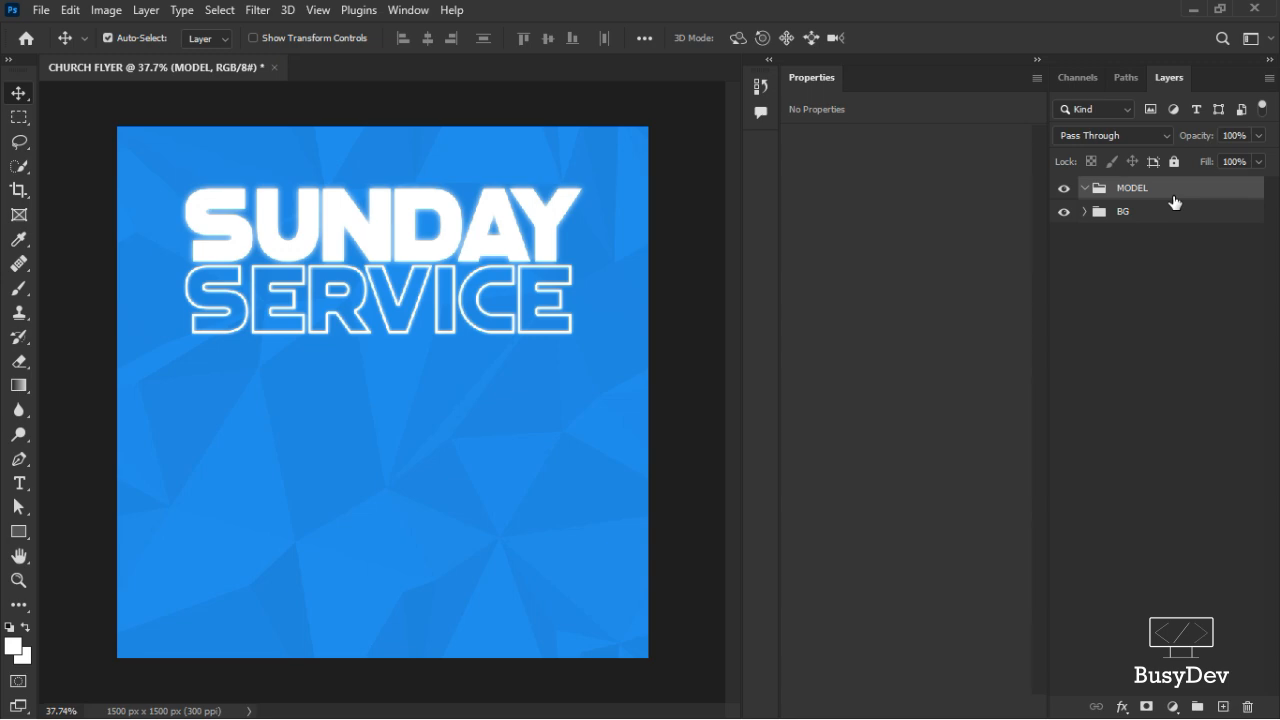
Switch to File Explorer and place the cut-out PNG of the dancing curly-haired woman from the CHURCH FLYER folder into the flyer
{"action": "key", "text": "alt+Tab"}
{"action": "key", "text": "alt+Tab"}
{"action": "key", "text": "alt+Tab"}
{"action": "key", "text": "alt+Tab"}
{"action": "key", "text": "alt+Tab"}
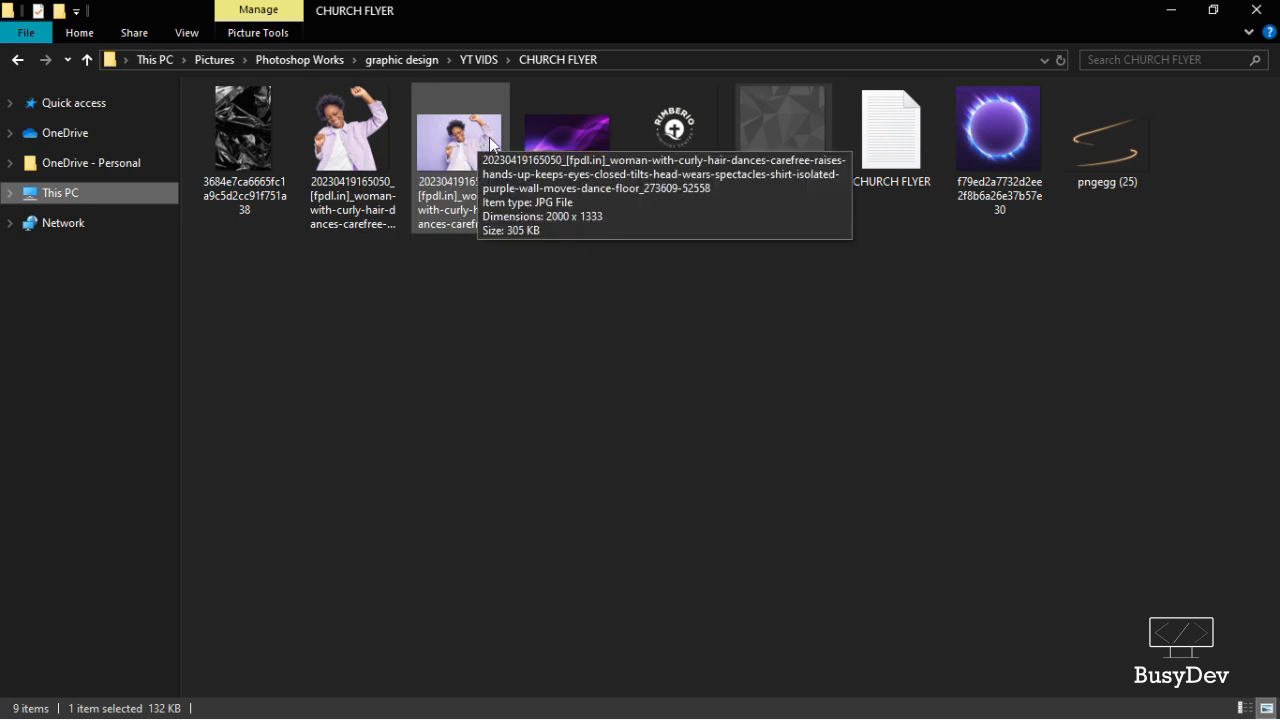
{"action": "left_click_drag", "start_coordinate": [368, 152], "coordinate": [456, 363]}
{"action": "key", "text": "alt+Tab"}
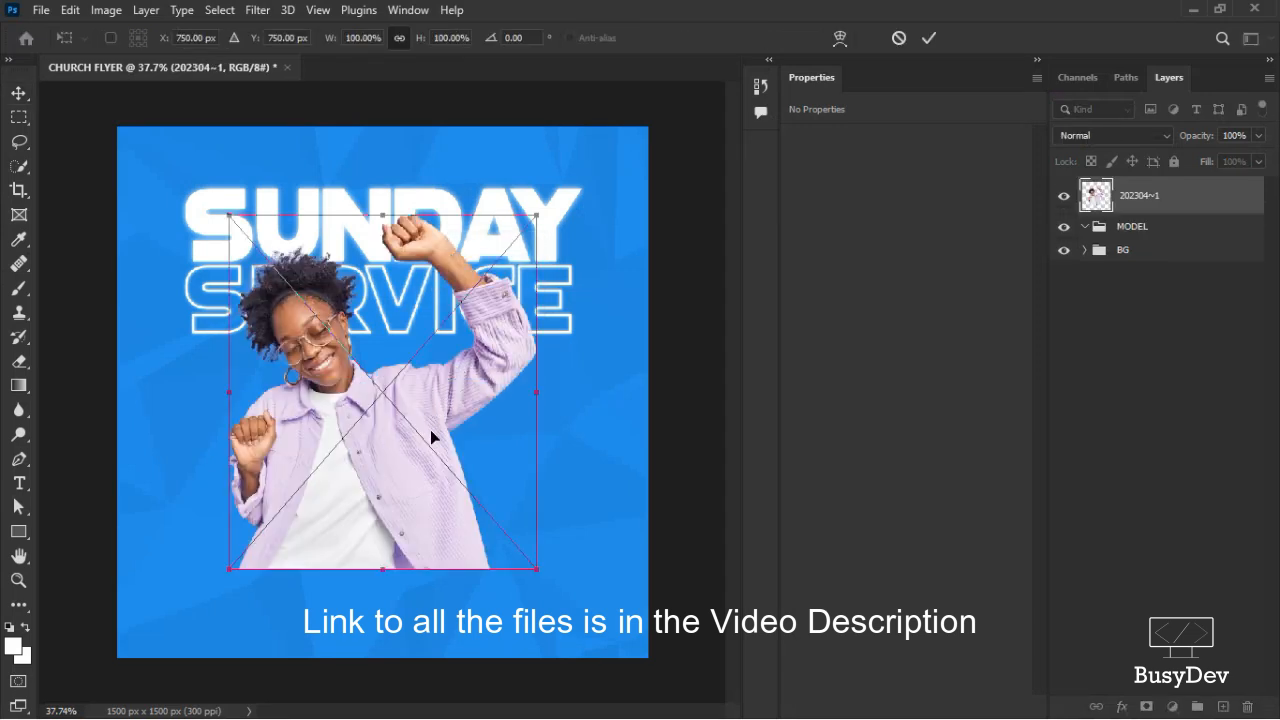
Position the woman below the SUNDAY SERVICE header, centered at about X 877 px, Y 1052 px, and commit the placement
{"action": "left_click_drag", "start_coordinate": [436, 462], "coordinate": [479, 522]}
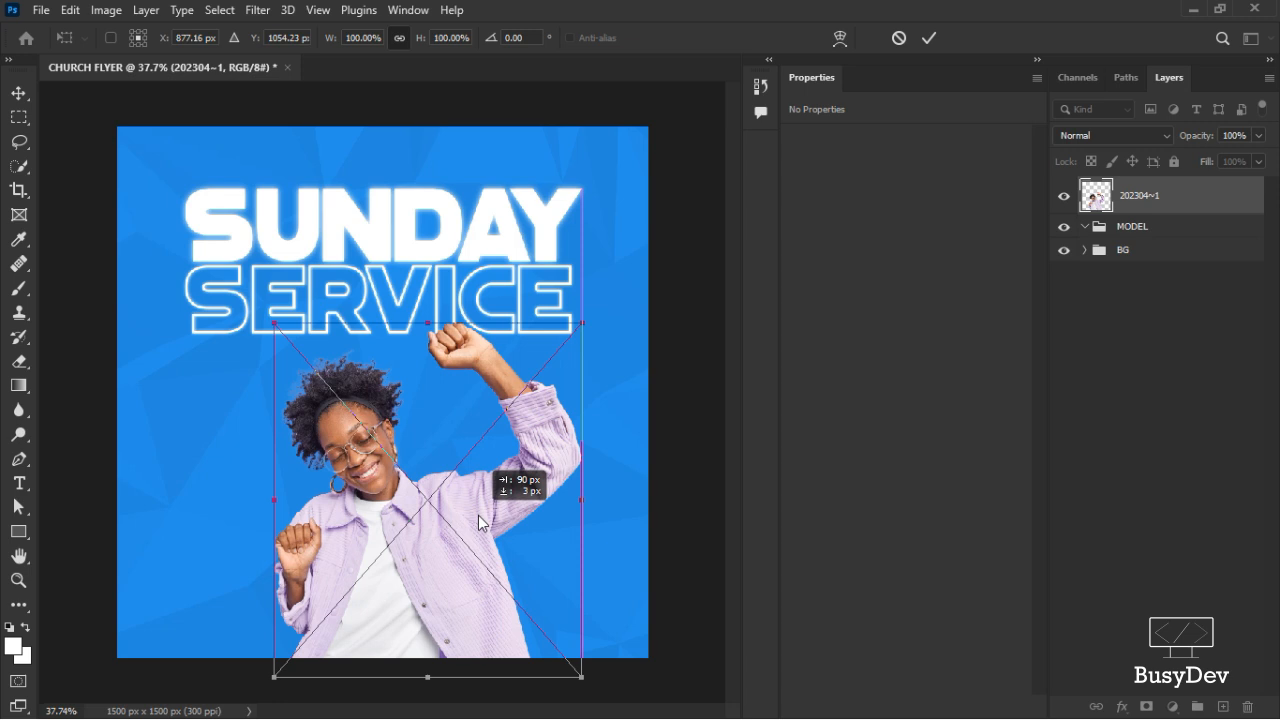
{"action": "left_click_drag", "start_coordinate": [479, 522], "coordinate": [479, 521]}
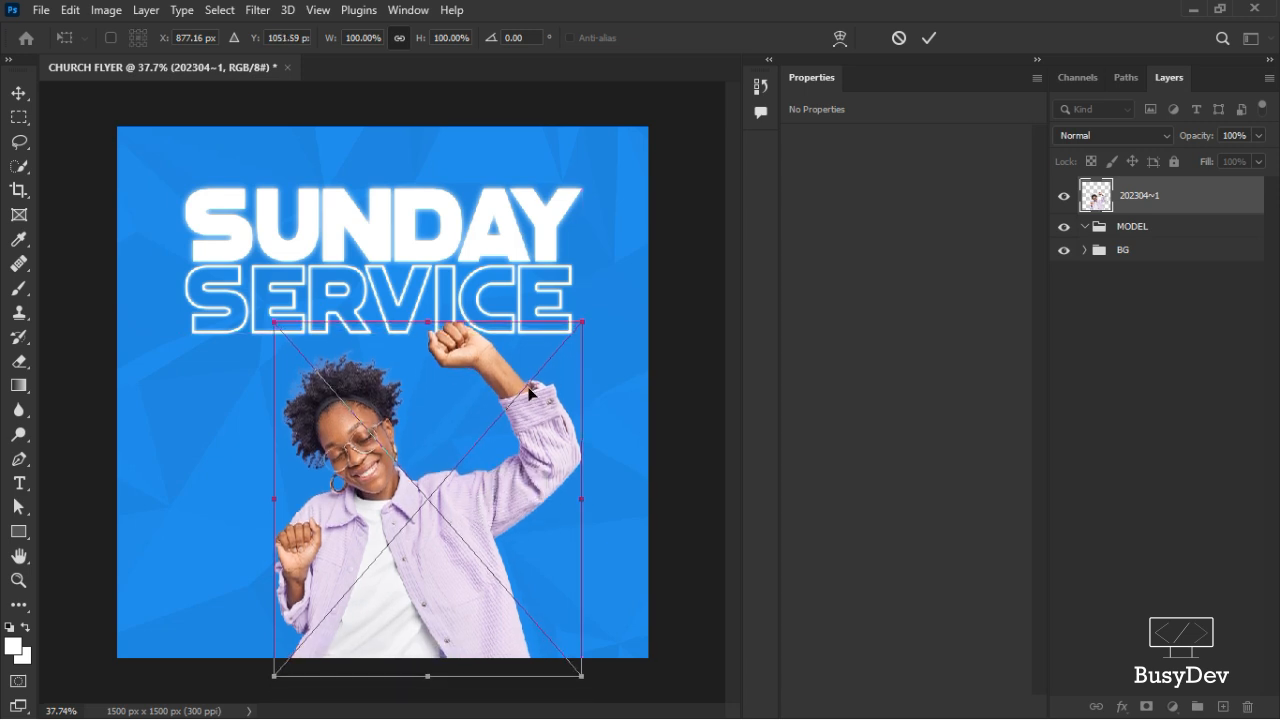
{"action": "left_click", "coordinate": [927, 39]}
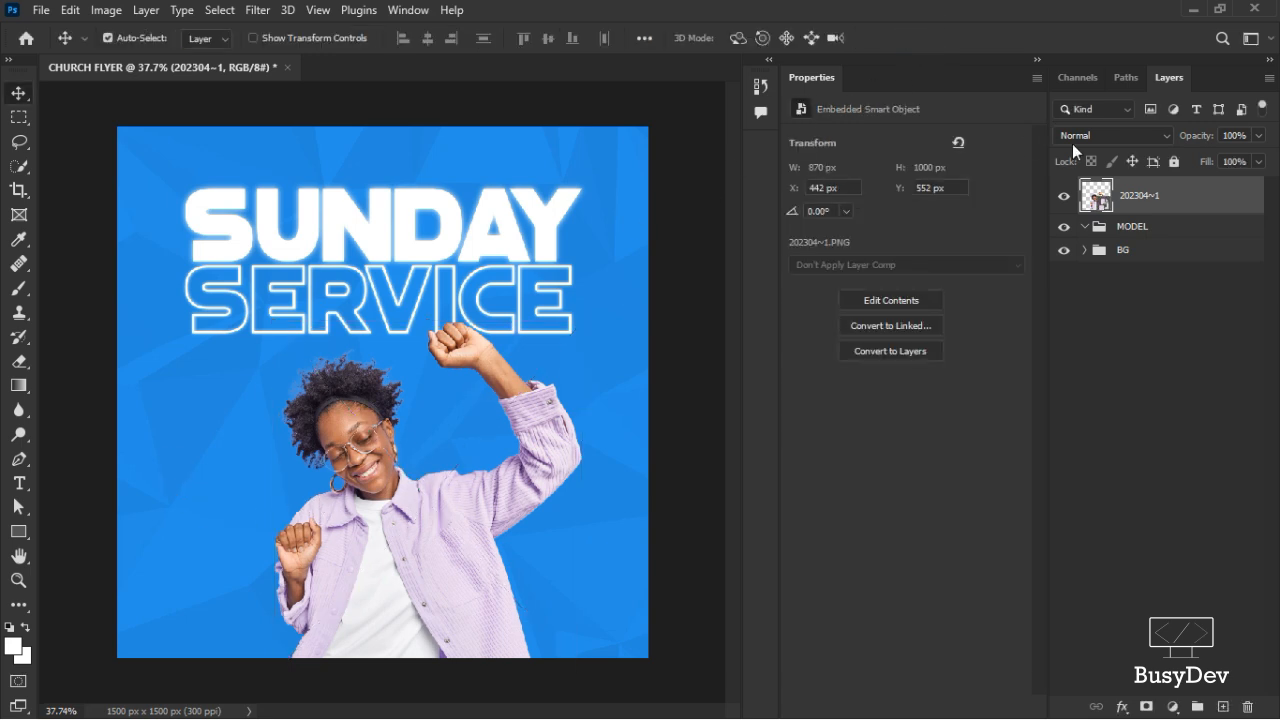
Move the woman's layer into the MODEL group and apply a Camera Raw Filter with Texture +40, Clarity +21 and Dehaze +3
{"action": "left_click_drag", "start_coordinate": [1176, 206], "coordinate": [1173, 232]}
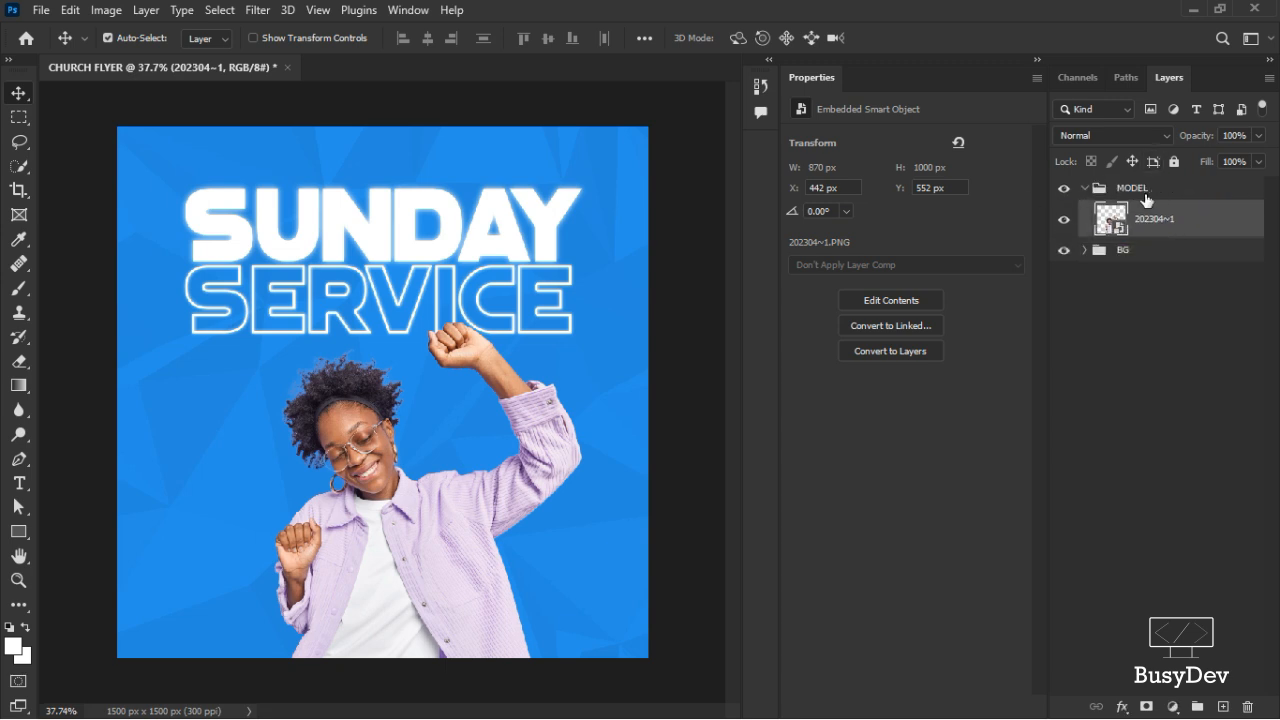
{"action": "left_click", "coordinate": [266, 12]}
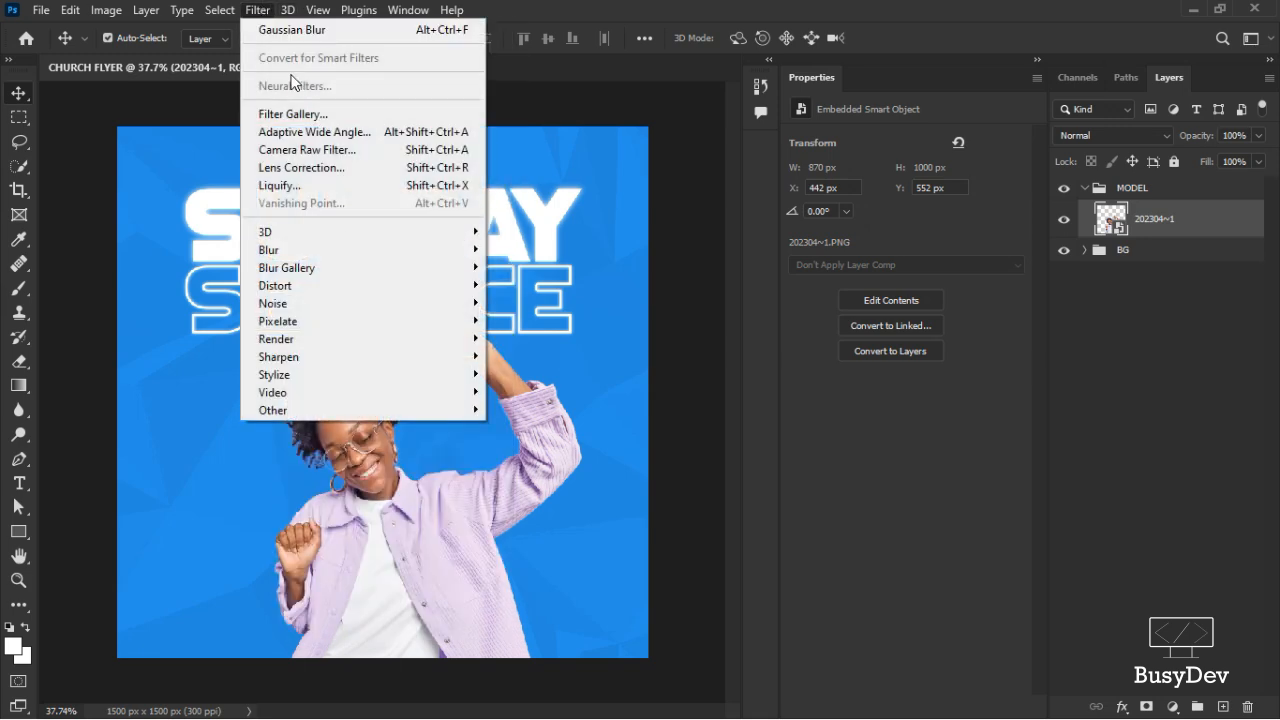
{"action": "left_click", "coordinate": [310, 150]}
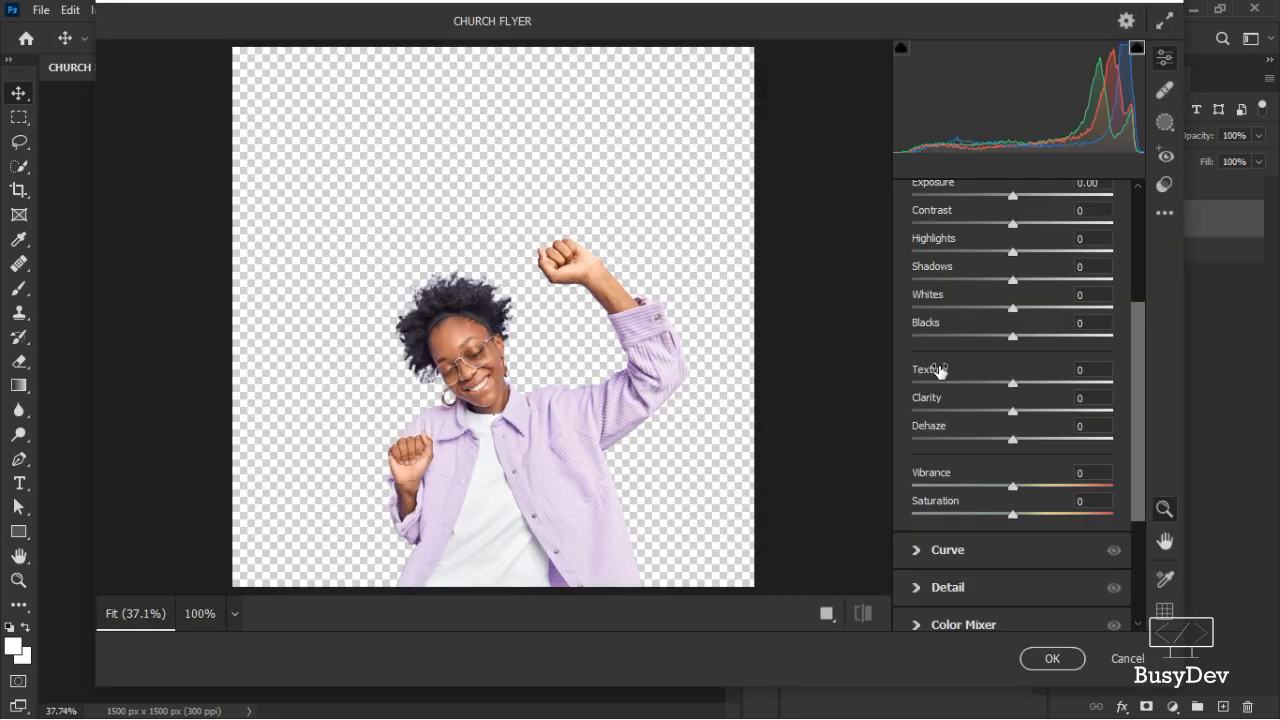
{"action": "mouse_move", "coordinate": [937, 369]}
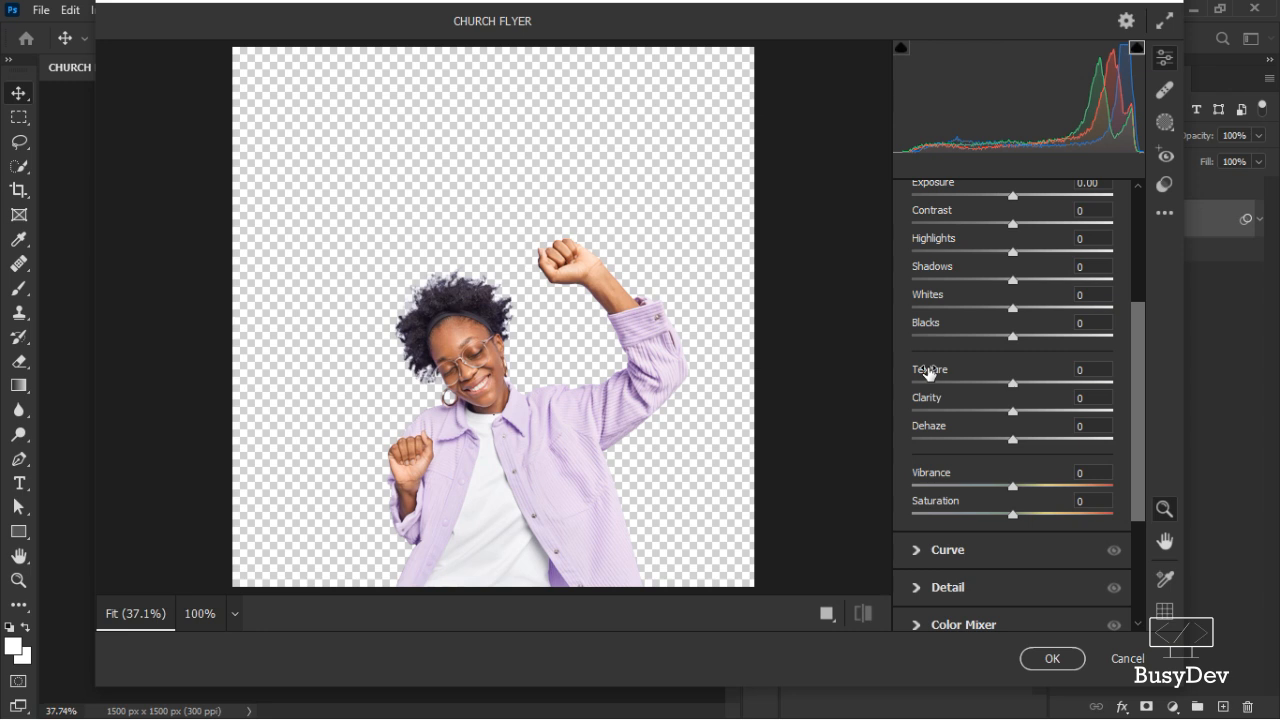
{"action": "left_click_drag", "start_coordinate": [928, 373], "coordinate": [980, 368]}
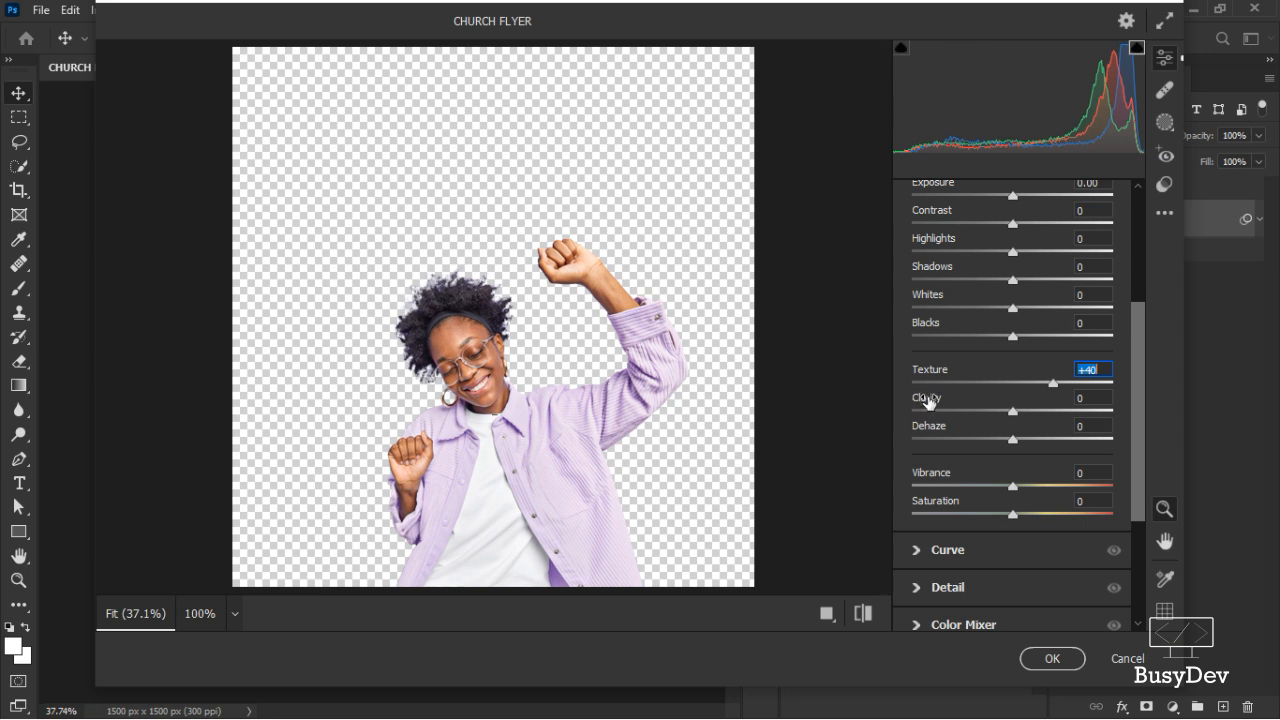
{"action": "left_click_drag", "start_coordinate": [924, 404], "coordinate": [940, 431]}
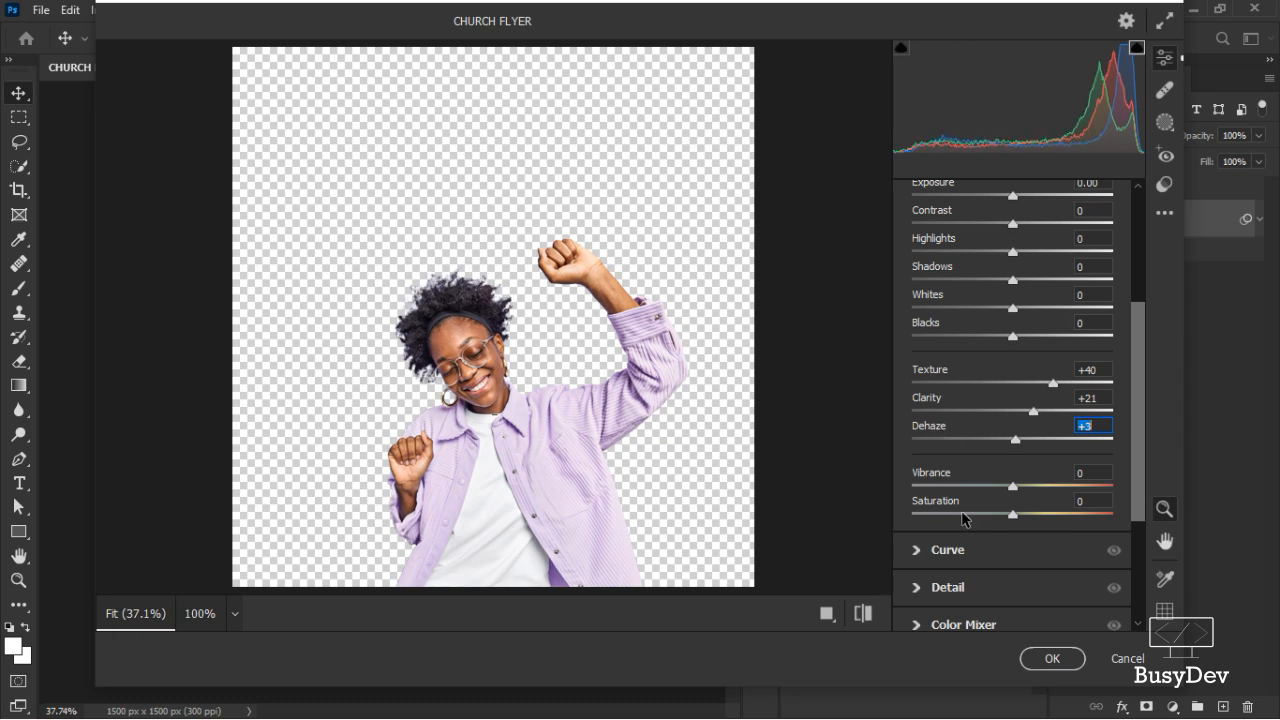
{"action": "left_click", "coordinate": [1070, 659]}
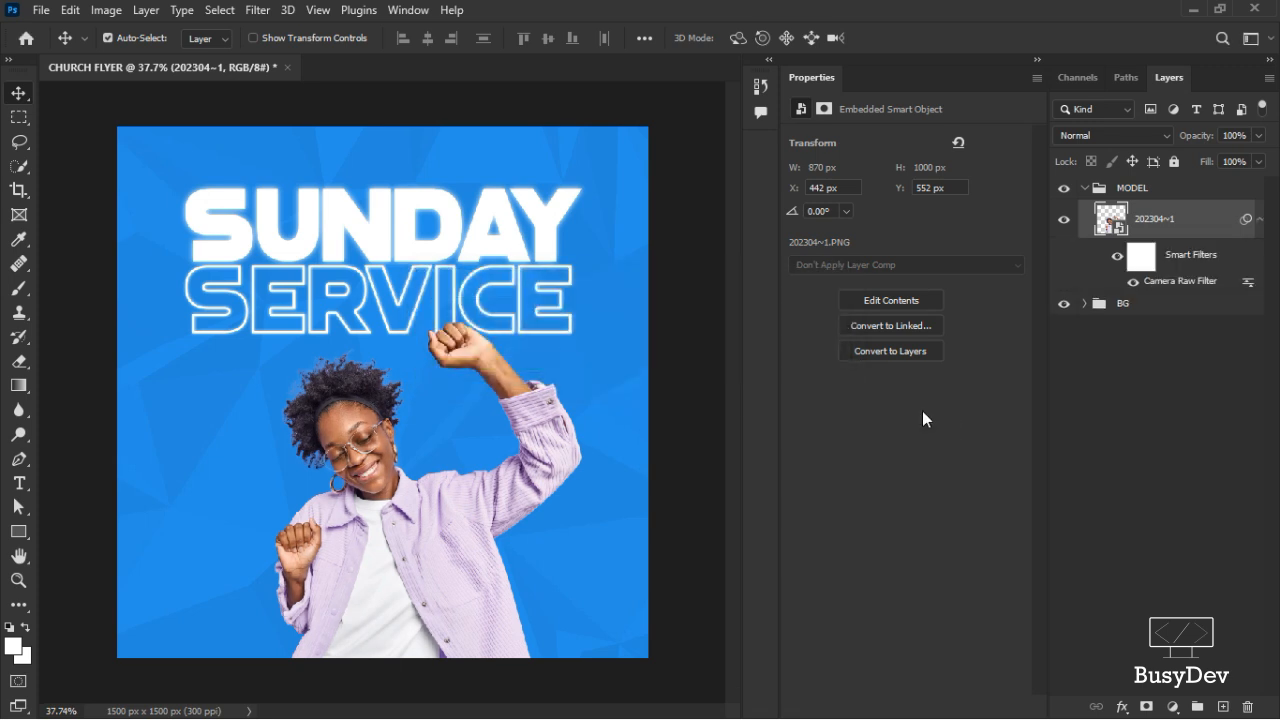
Collapse the Properties panel into the icon dock to widen the canvas area
{"action": "scroll", "coordinate": [437, 449], "scroll_direction": "up", "scroll_amount": 1}
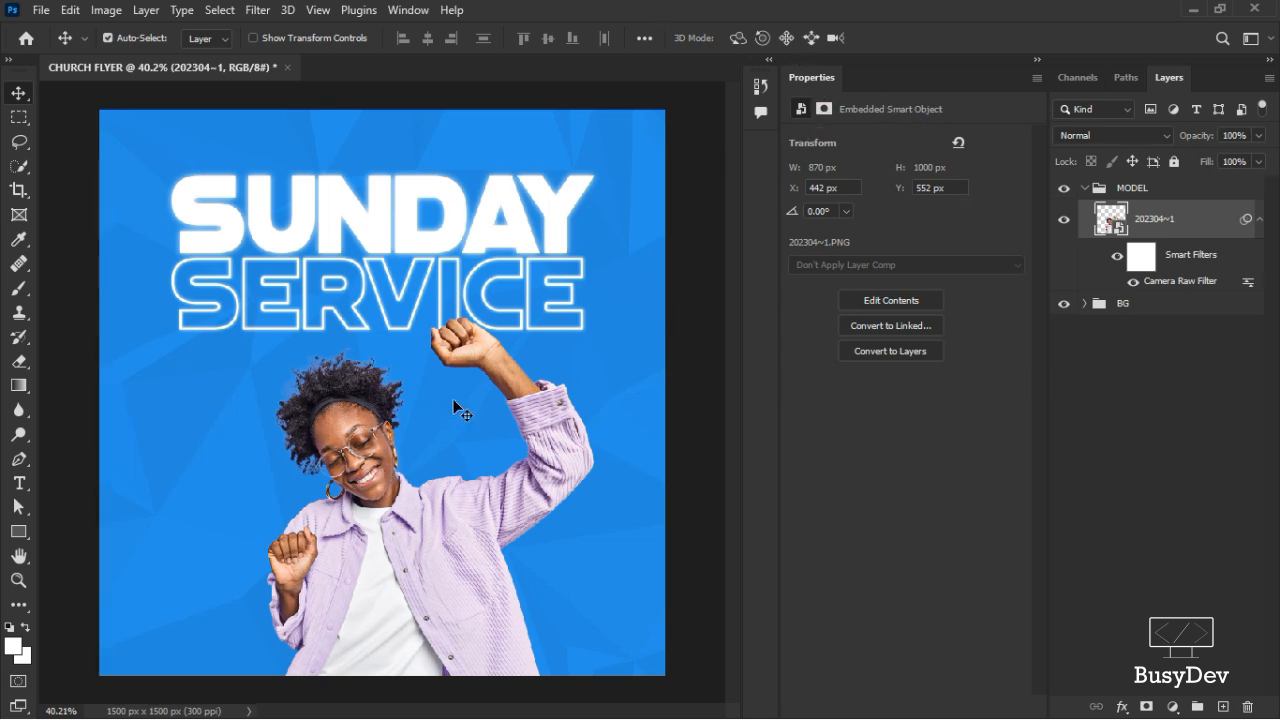
{"action": "scroll", "coordinate": [453, 399], "scroll_direction": "down", "scroll_amount": 4}
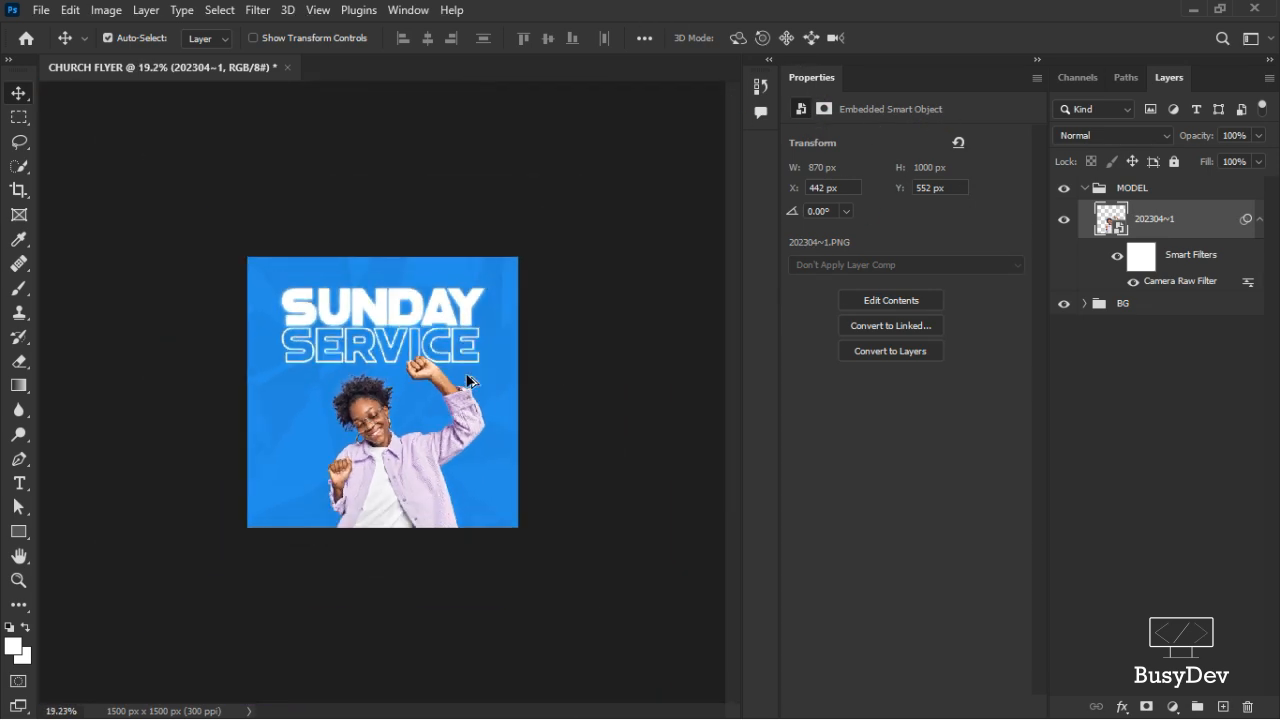
{"action": "scroll", "coordinate": [468, 380], "scroll_direction": "up", "scroll_amount": 4}
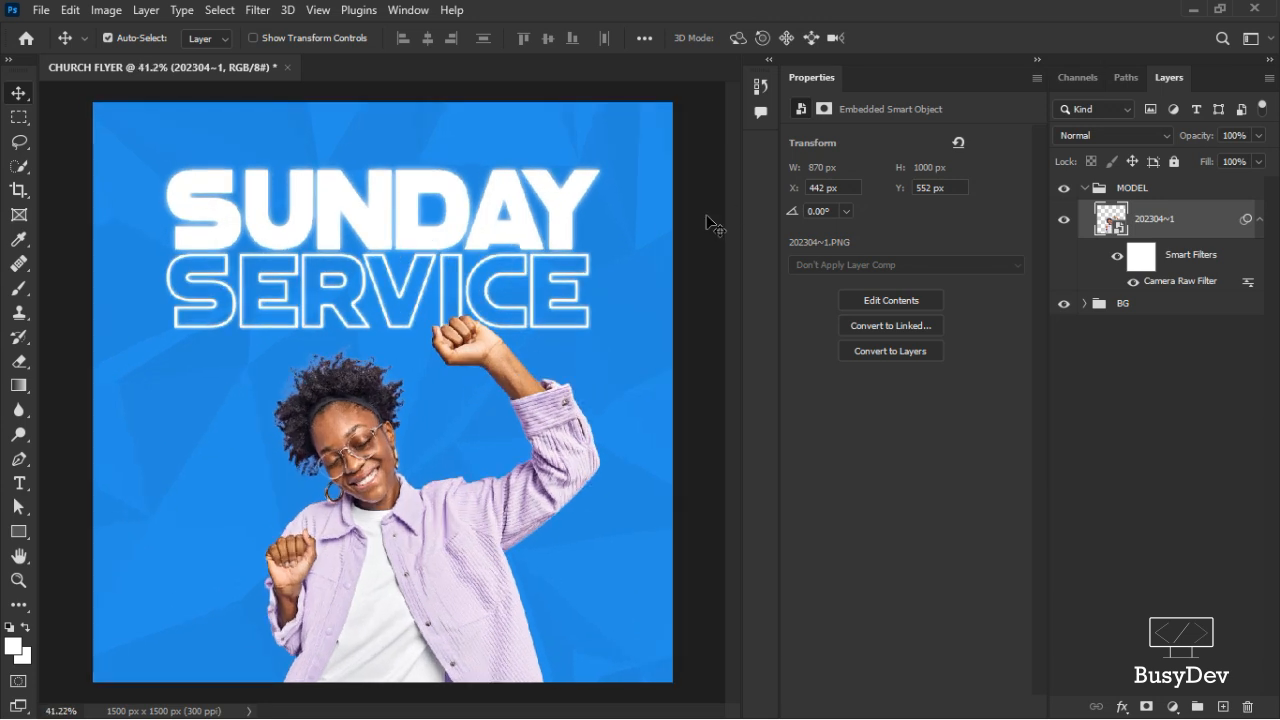
{"action": "left_click", "coordinate": [1038, 77]}
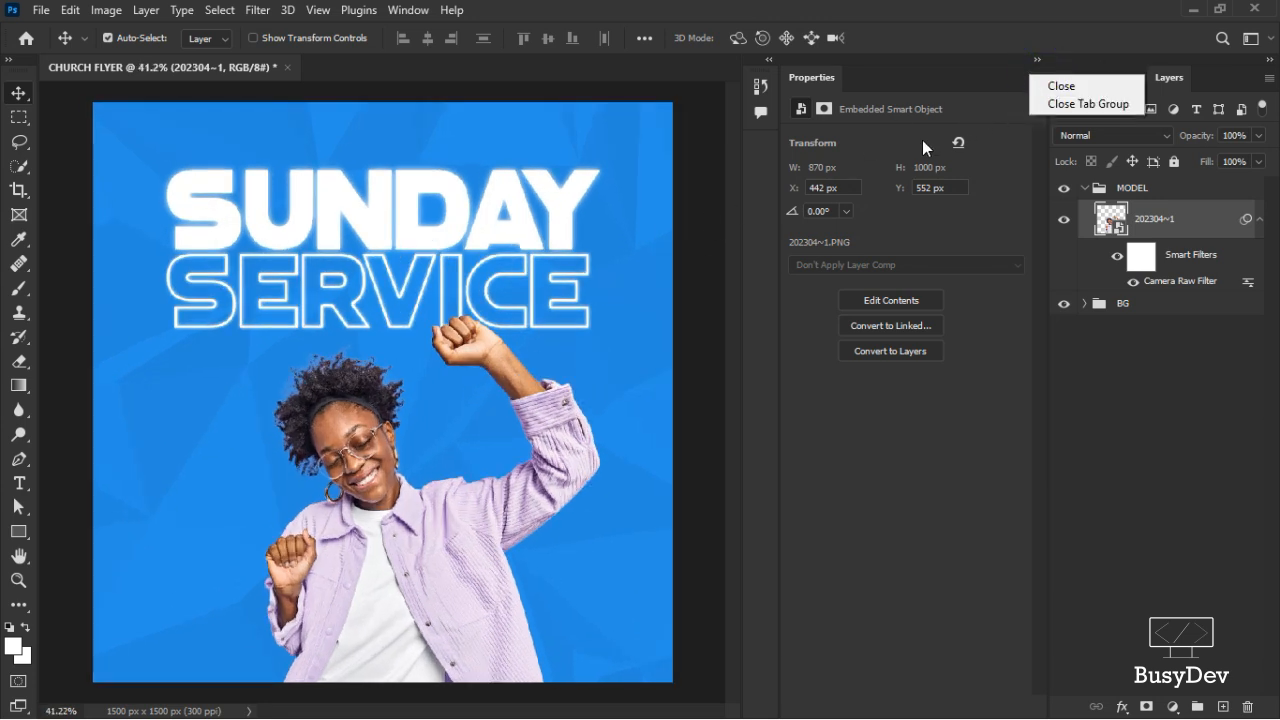
{"action": "left_click", "coordinate": [948, 80]}
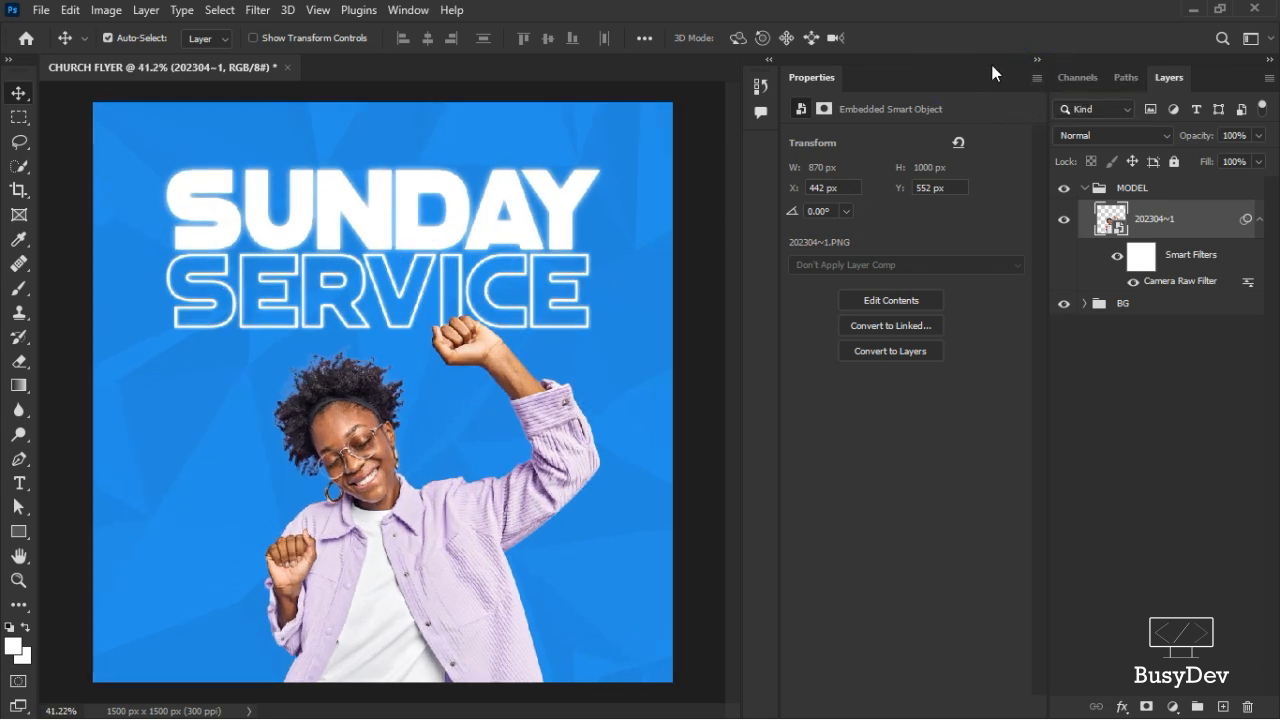
{"action": "left_click_drag", "start_coordinate": [800, 107], "coordinate": [757, 139]}
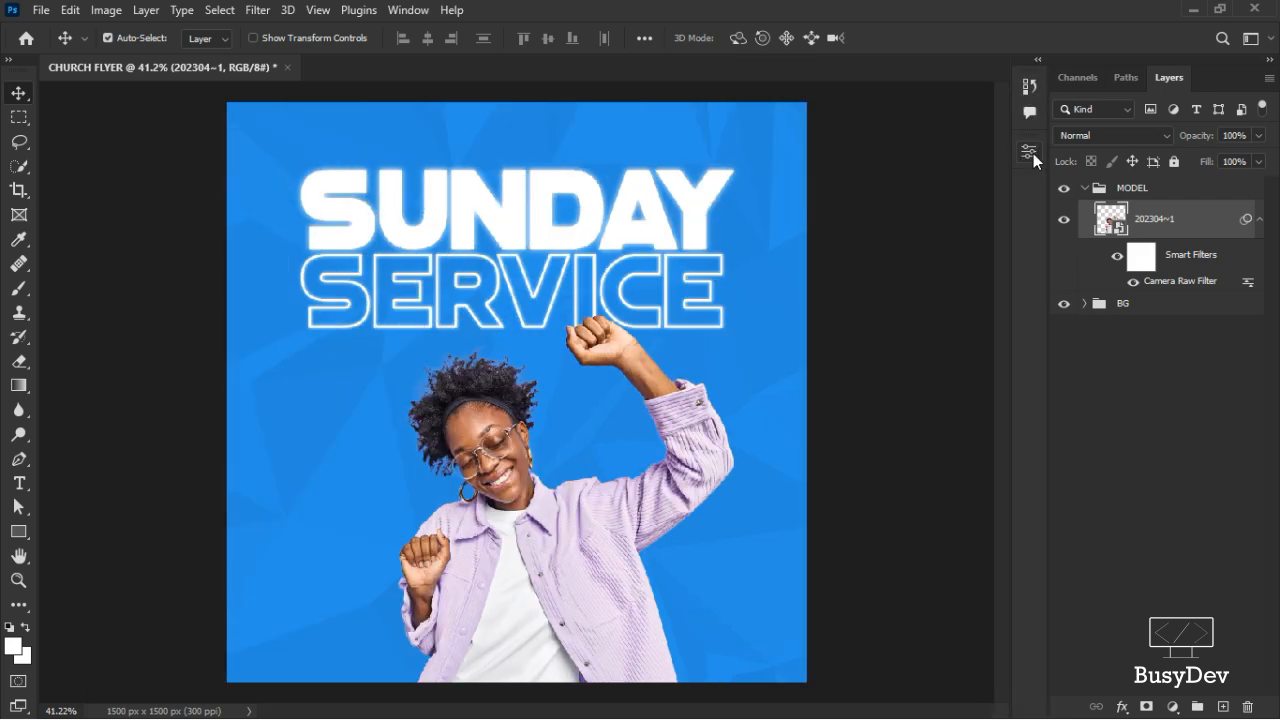
{"action": "scroll", "coordinate": [636, 370], "scroll_direction": "up", "scroll_amount": 1}
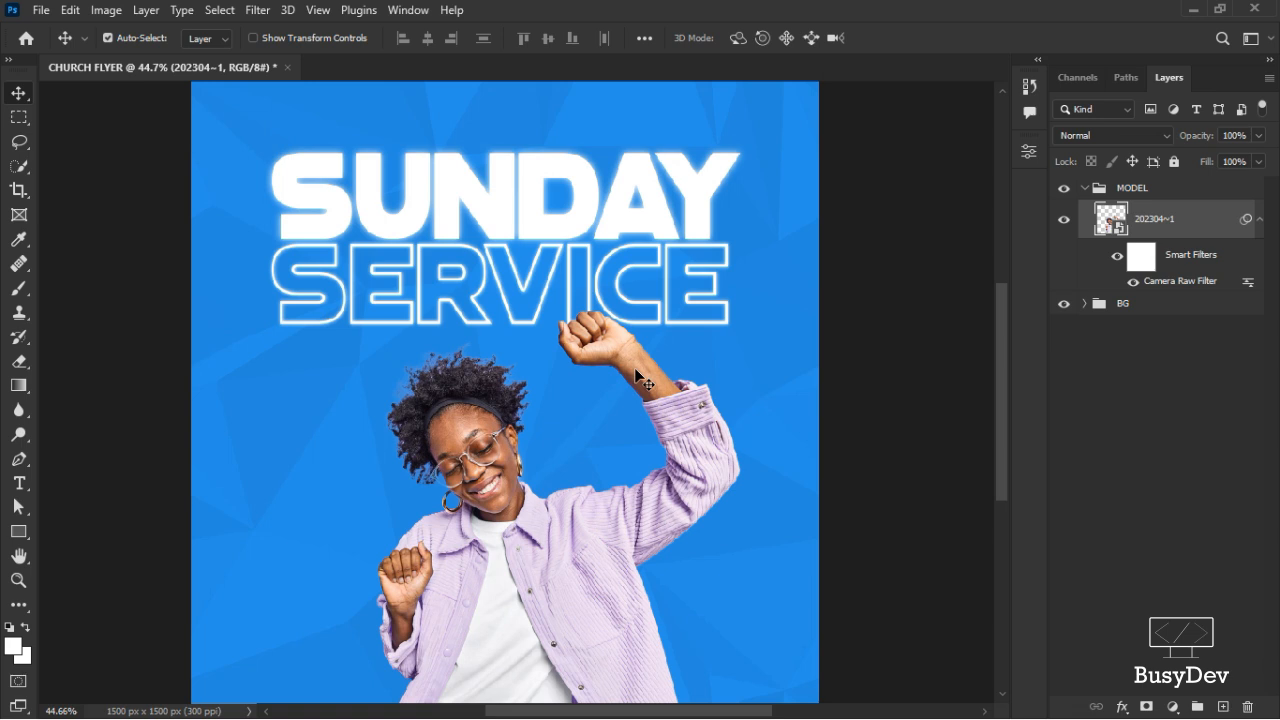
{"action": "scroll", "coordinate": [420, 515], "scroll_direction": "down", "scroll_amount": 1}
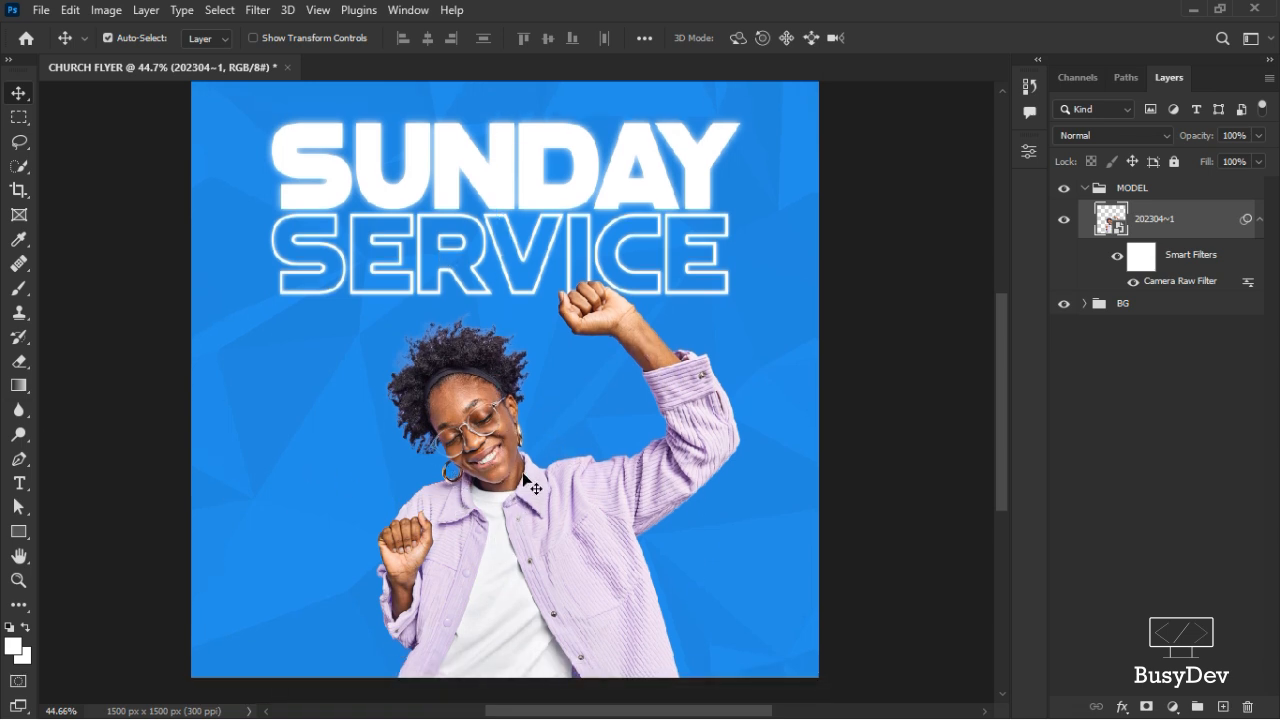
Switch to File Explorer and place the golden light swirl pngegg (25) from the CHURCH FLYER folder into the flyer
{"action": "key", "text": "alt+Tab"}
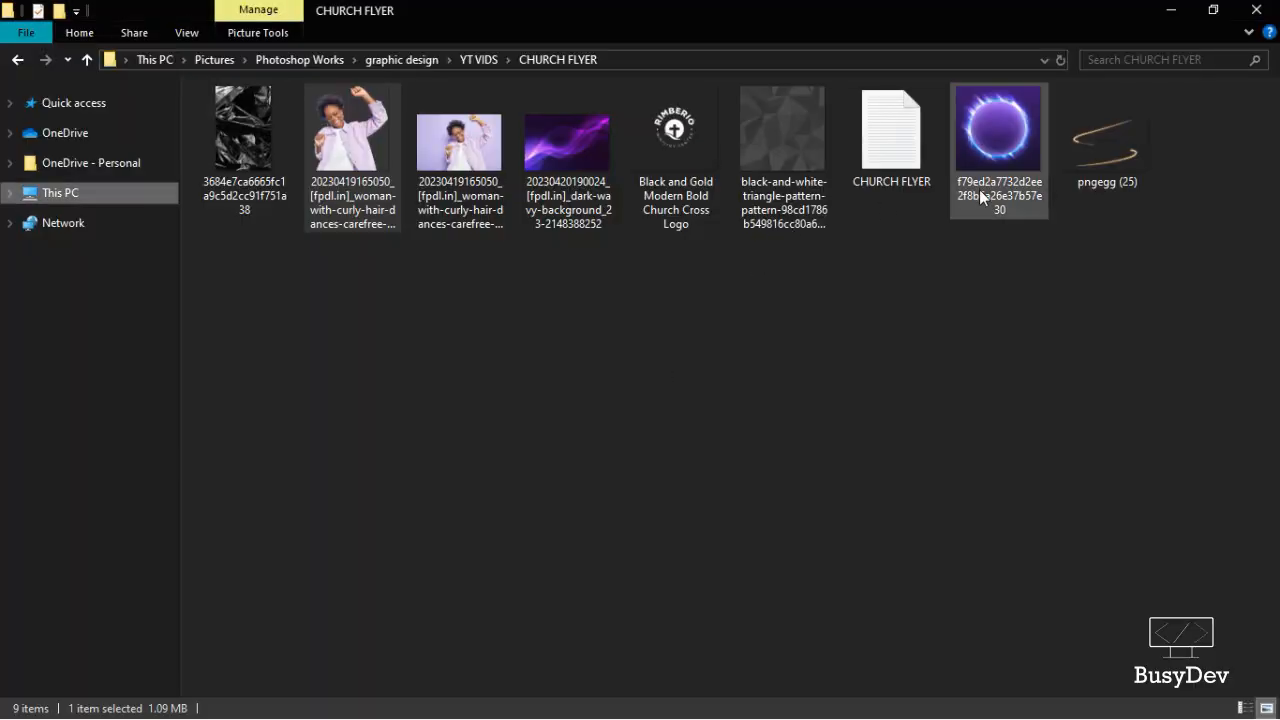
{"action": "left_click_drag", "start_coordinate": [1130, 142], "coordinate": [518, 410]}
{"action": "key", "text": "alt+Tab"}
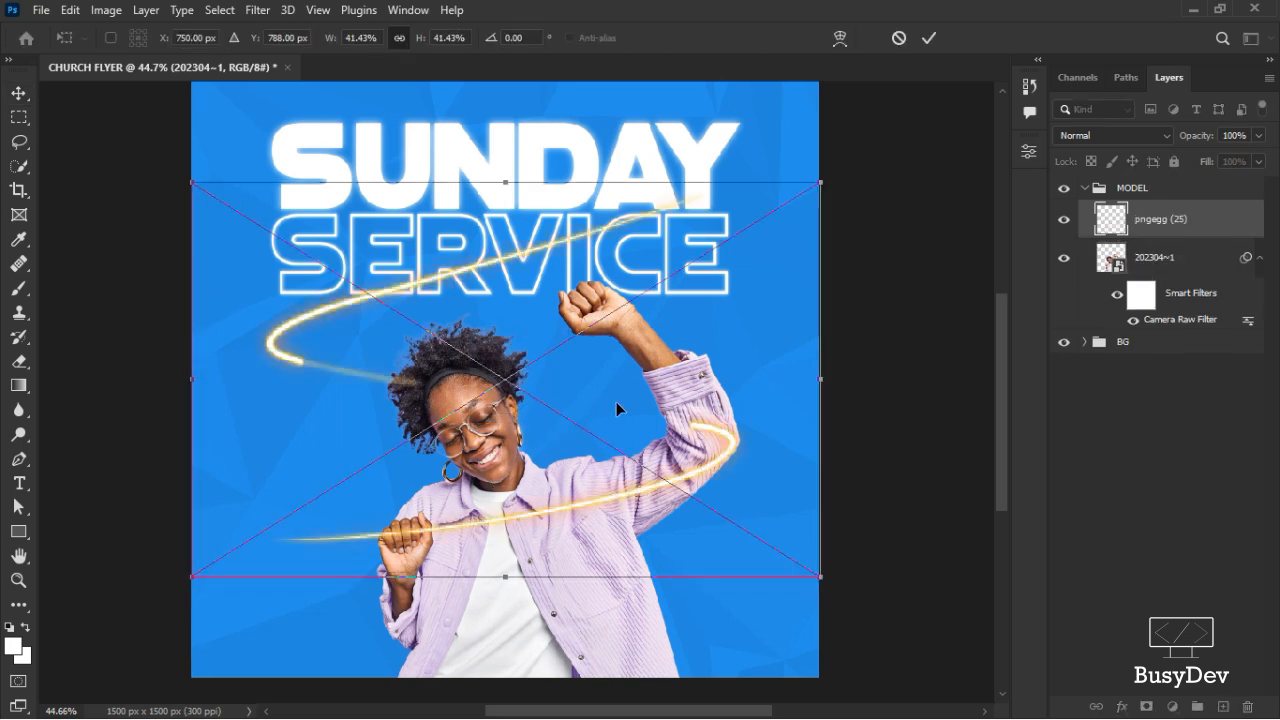
Scale the light swirl to about 30.4%, position it around the woman's face and torso, and commit the placement
{"action": "left_click_drag", "start_coordinate": [640, 430], "coordinate": [656, 547]}
{"action": "left_click_drag", "start_coordinate": [836, 317], "coordinate": [737, 388]}
{"action": "left_click_drag", "start_coordinate": [667, 456], "coordinate": [669, 490]}
{"action": "left_click_drag", "start_coordinate": [730, 414], "coordinate": [754, 400]}
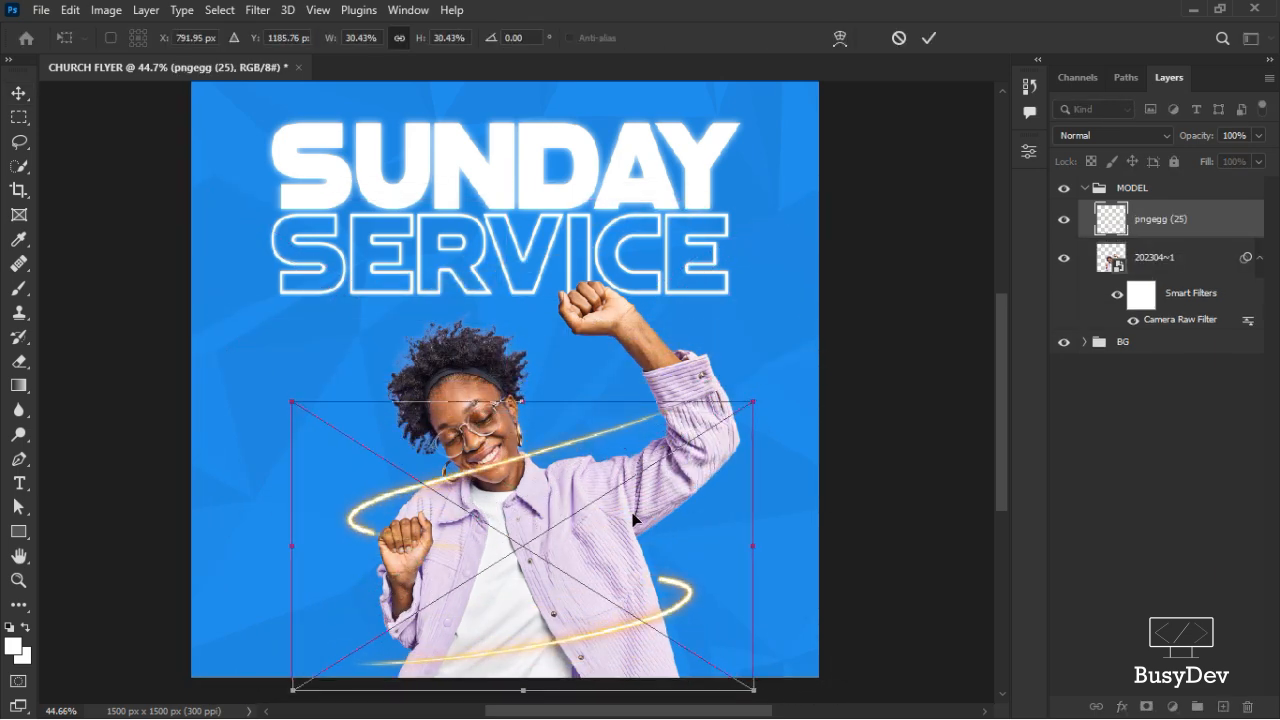
{"action": "left_click_drag", "start_coordinate": [638, 516], "coordinate": [632, 502]}
{"action": "key", "text": "Return"}
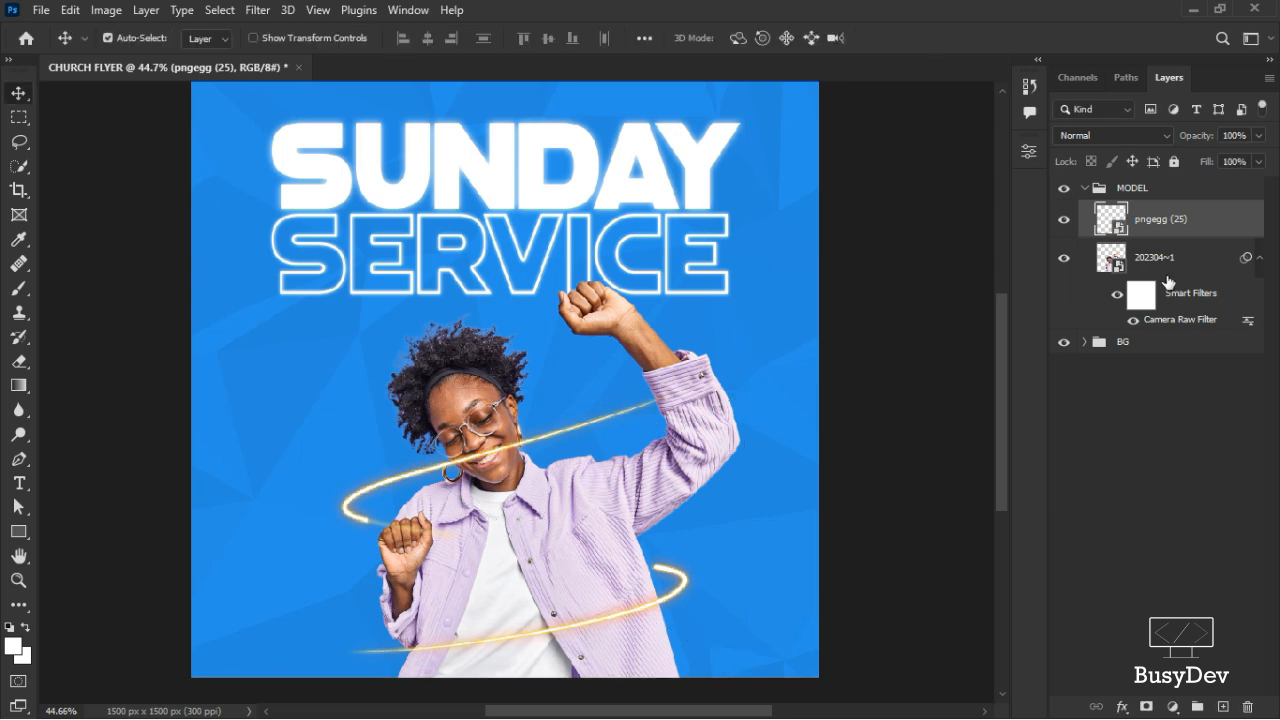
Add a Hue/Saturation adjustment layer with Colorize enabled and clip it to the light swirl layer
{"action": "scroll", "coordinate": [565, 517], "scroll_direction": "up", "scroll_amount": 1}
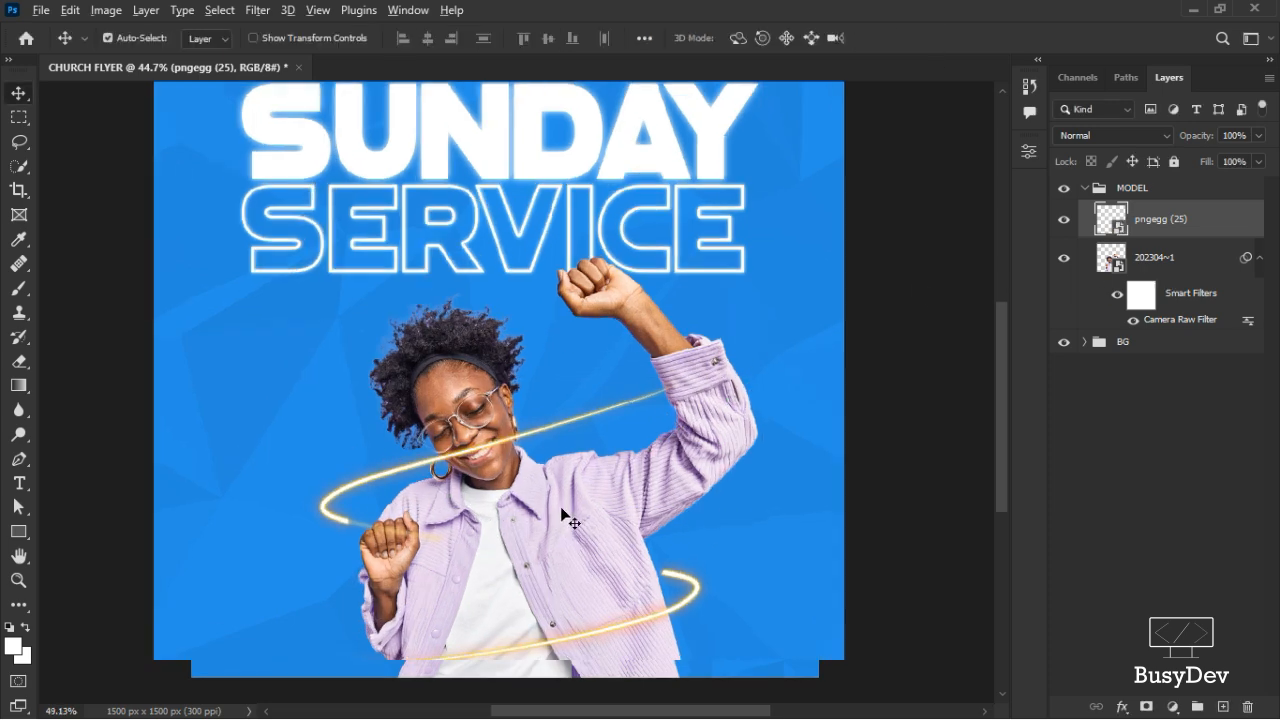
{"action": "scroll", "coordinate": [565, 517], "scroll_direction": "up", "scroll_amount": 2}
{"action": "scroll", "coordinate": [565, 517], "scroll_direction": "down", "scroll_amount": 1}
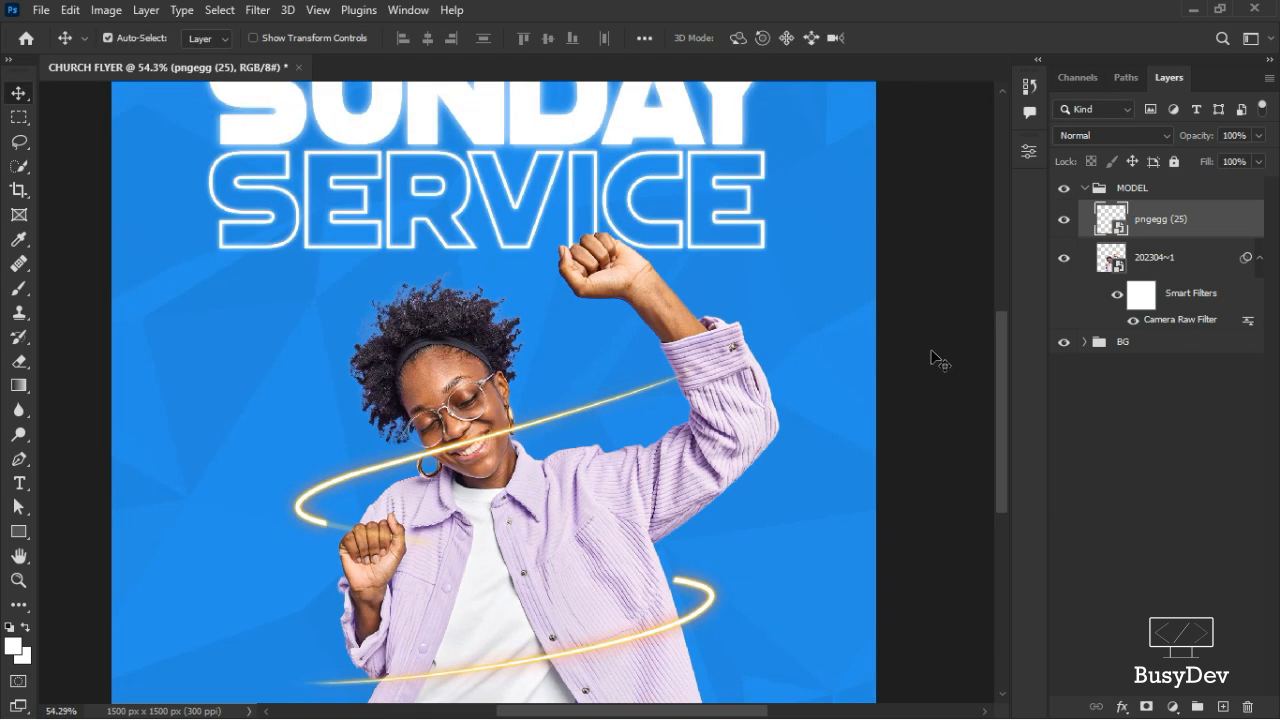
{"action": "scroll", "coordinate": [590, 458], "scroll_direction": "up", "scroll_amount": 4}
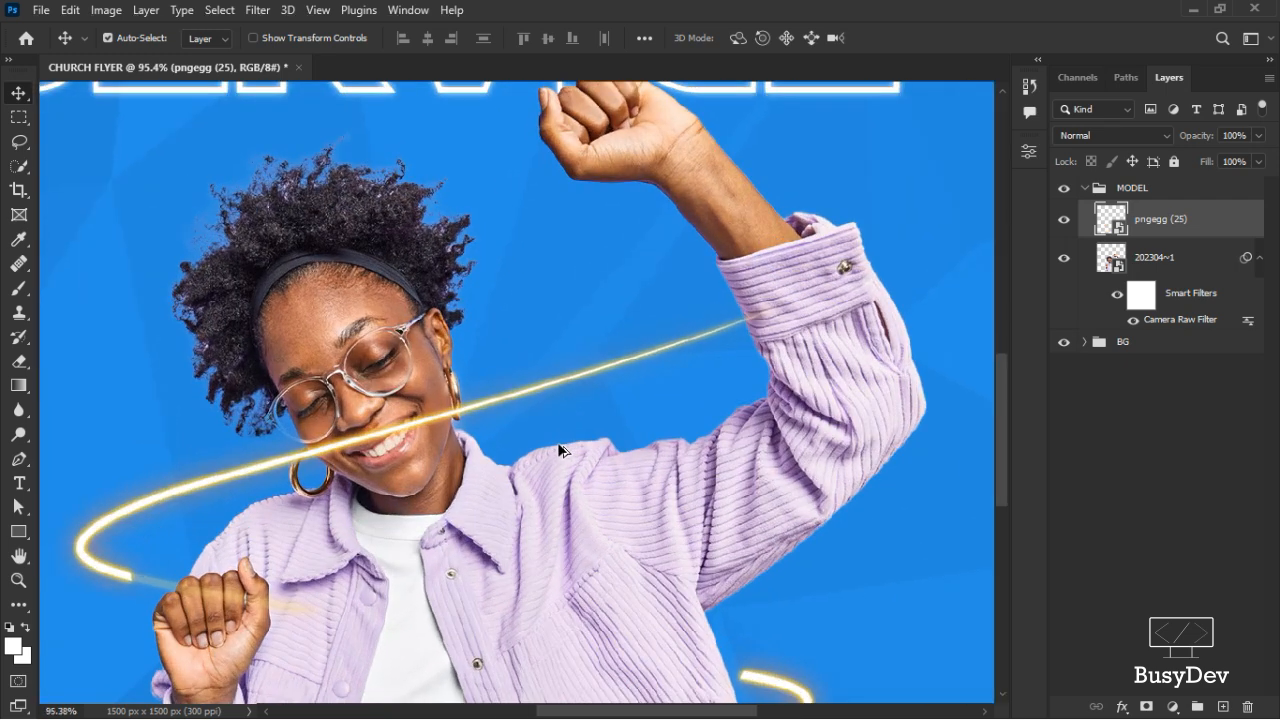
{"action": "scroll", "coordinate": [560, 438], "scroll_direction": "down", "scroll_amount": 3}
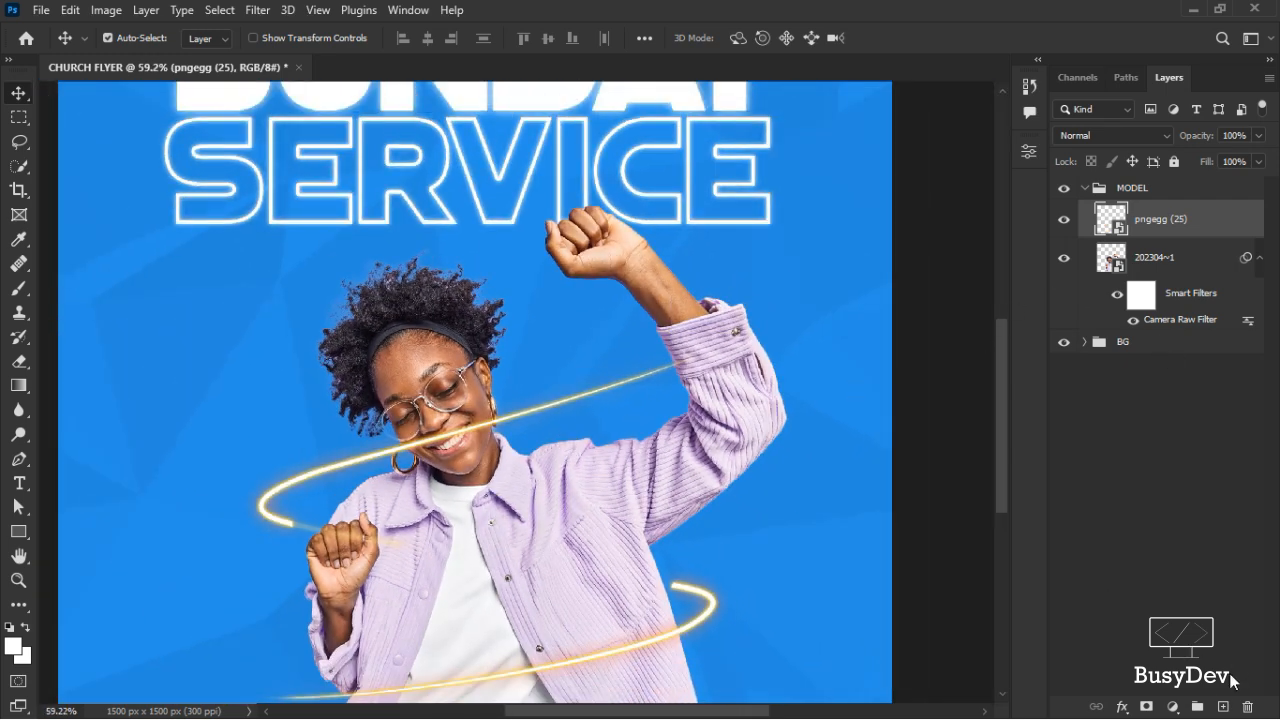
{"action": "left_click", "coordinate": [1172, 707]}
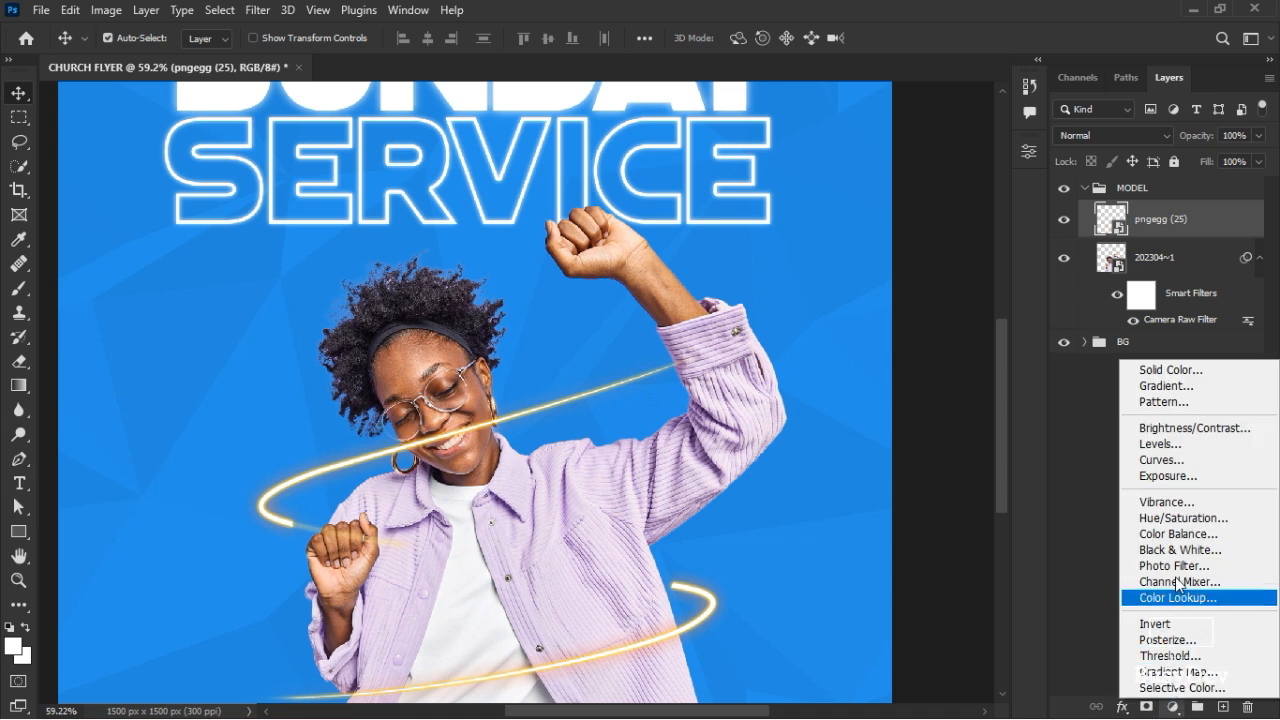
{"action": "left_click", "coordinate": [1176, 517]}
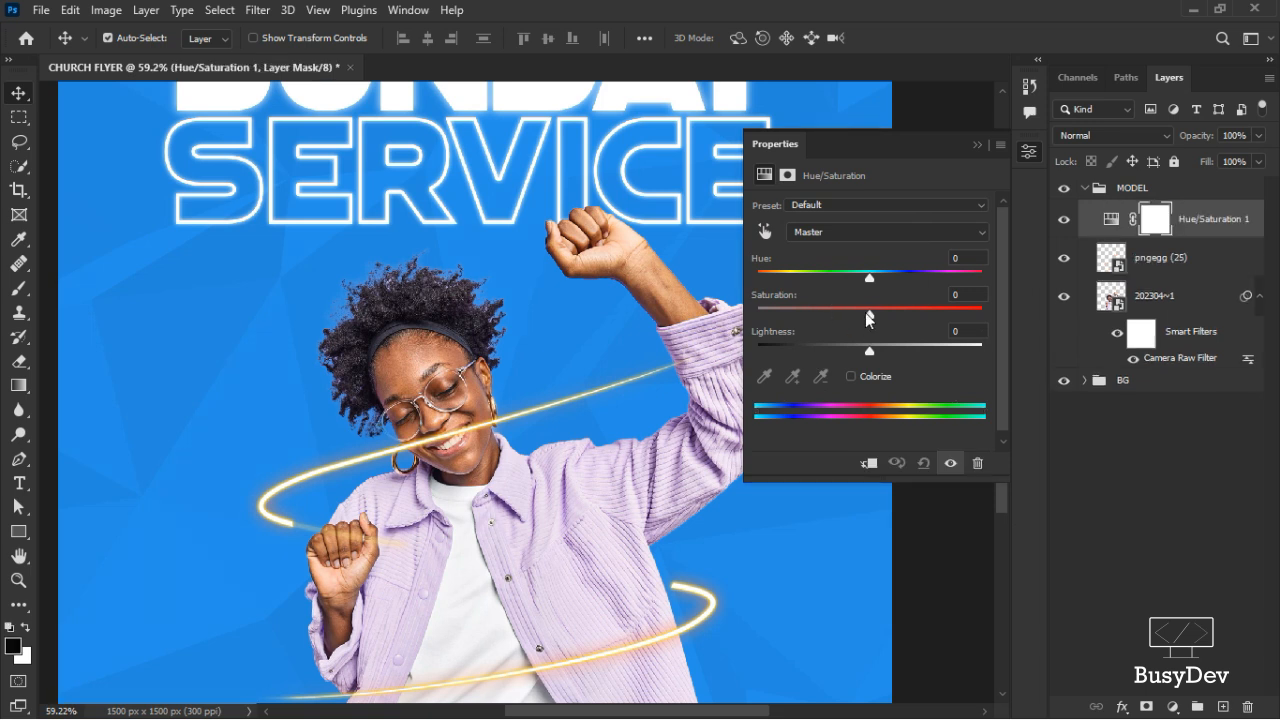
{"action": "left_click", "coordinate": [852, 376]}
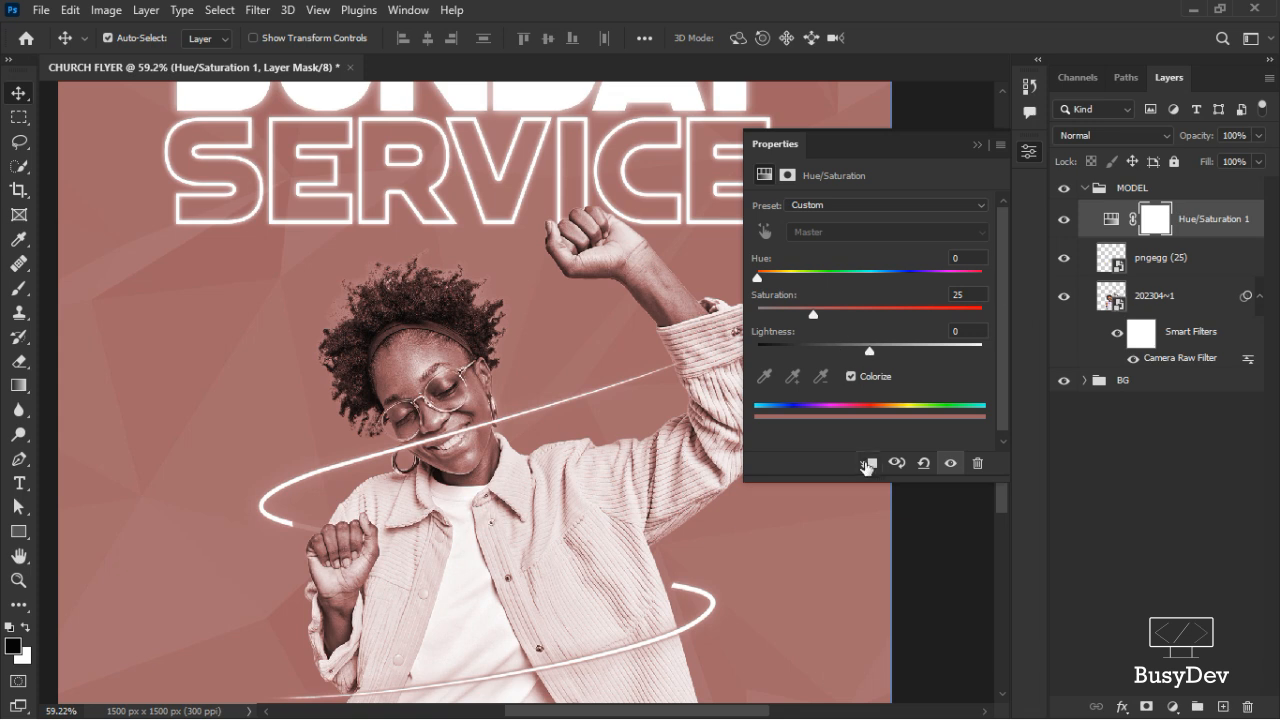
{"action": "left_click", "coordinate": [867, 464]}
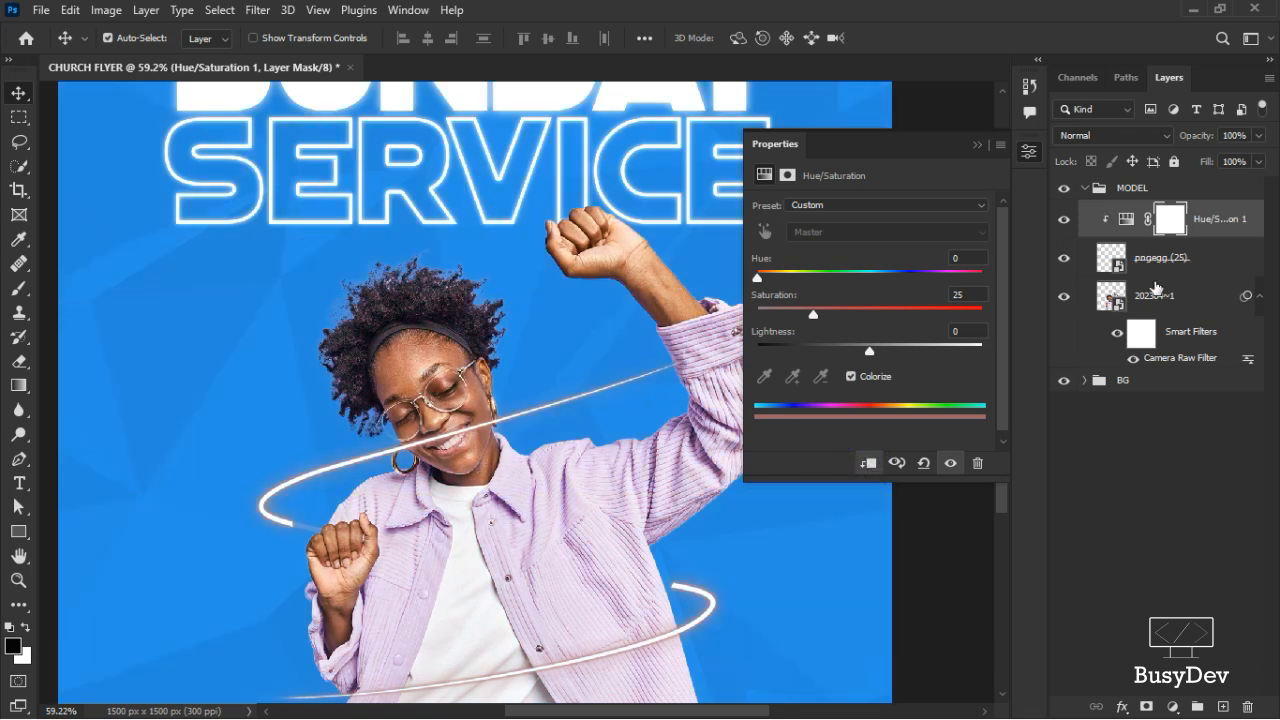
Set the swirl's Hue/Saturation adjustment to Hue 315, Saturation 48 and Lightness 44, and collapse its properties
{"action": "mouse_move", "coordinate": [1191, 247]}
{"action": "left_mouse_down"}
{"action": "mouse_move", "coordinate": [1203, 234]}
{"action": "mouse_move", "coordinate": [1202, 246]}
{"action": "left_mouse_up"}
{"action": "left_click_drag", "start_coordinate": [756, 259], "coordinate": [1059, 256]}
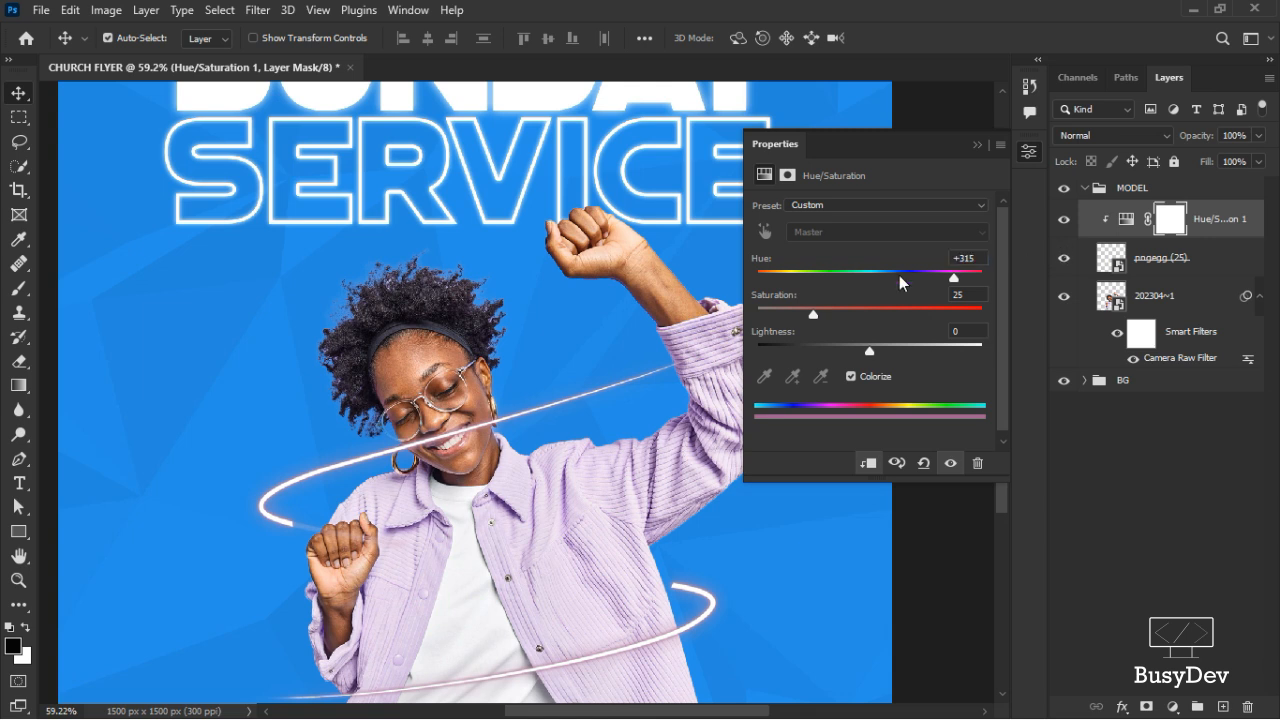
{"action": "left_click_drag", "start_coordinate": [760, 301], "coordinate": [806, 336]}
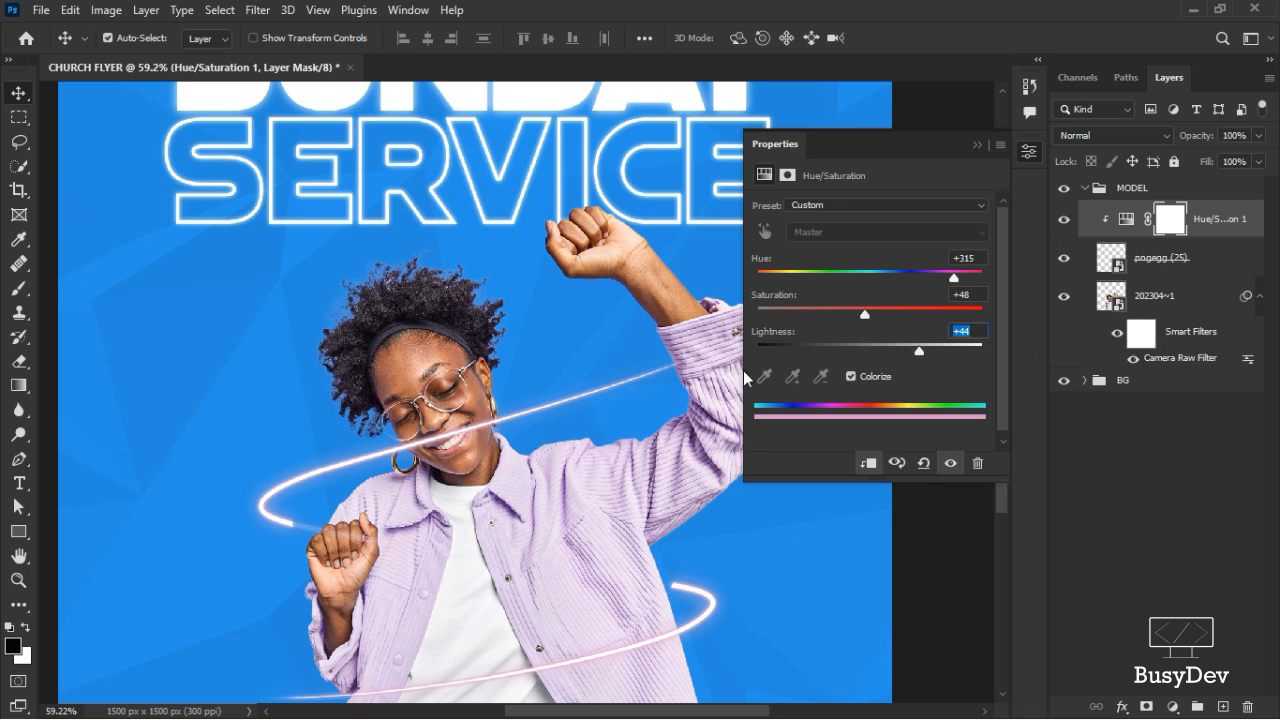
{"action": "left_click", "coordinate": [1028, 155]}
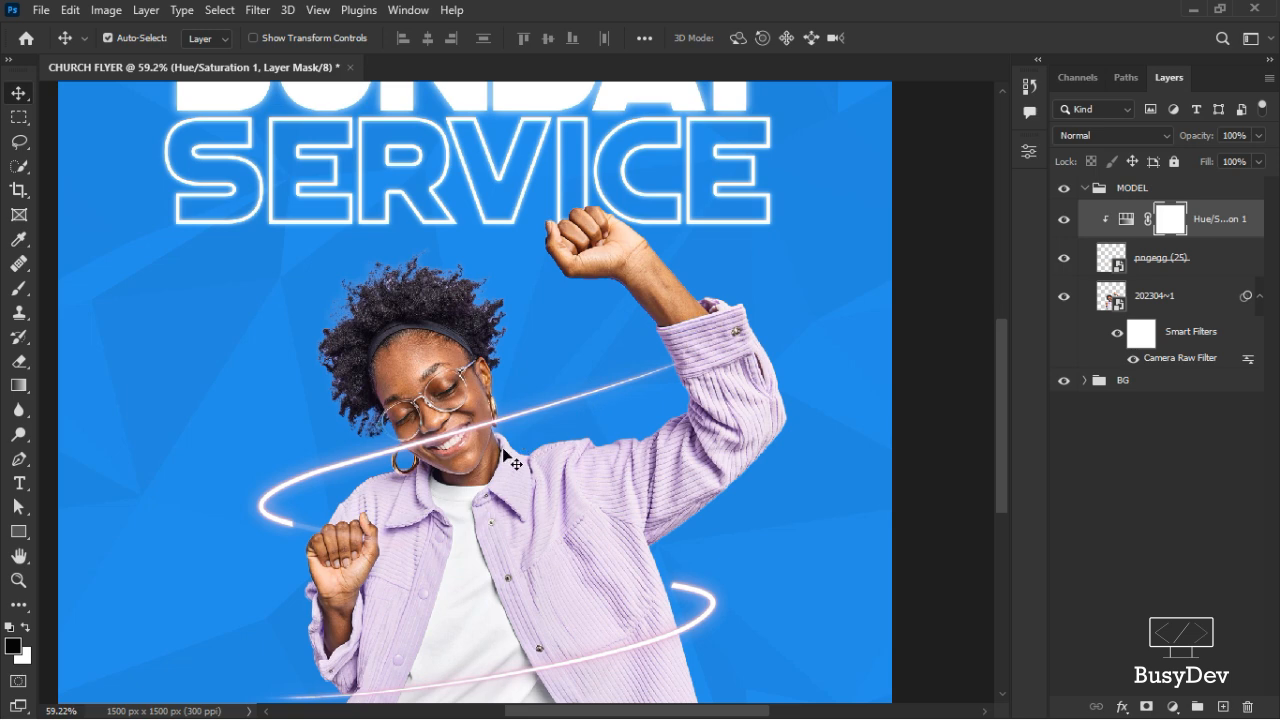
{"action": "scroll", "coordinate": [522, 435], "scroll_direction": "up", "scroll_amount": 3}
{"action": "scroll", "coordinate": [477, 440], "scroll_direction": "down", "scroll_amount": 3}
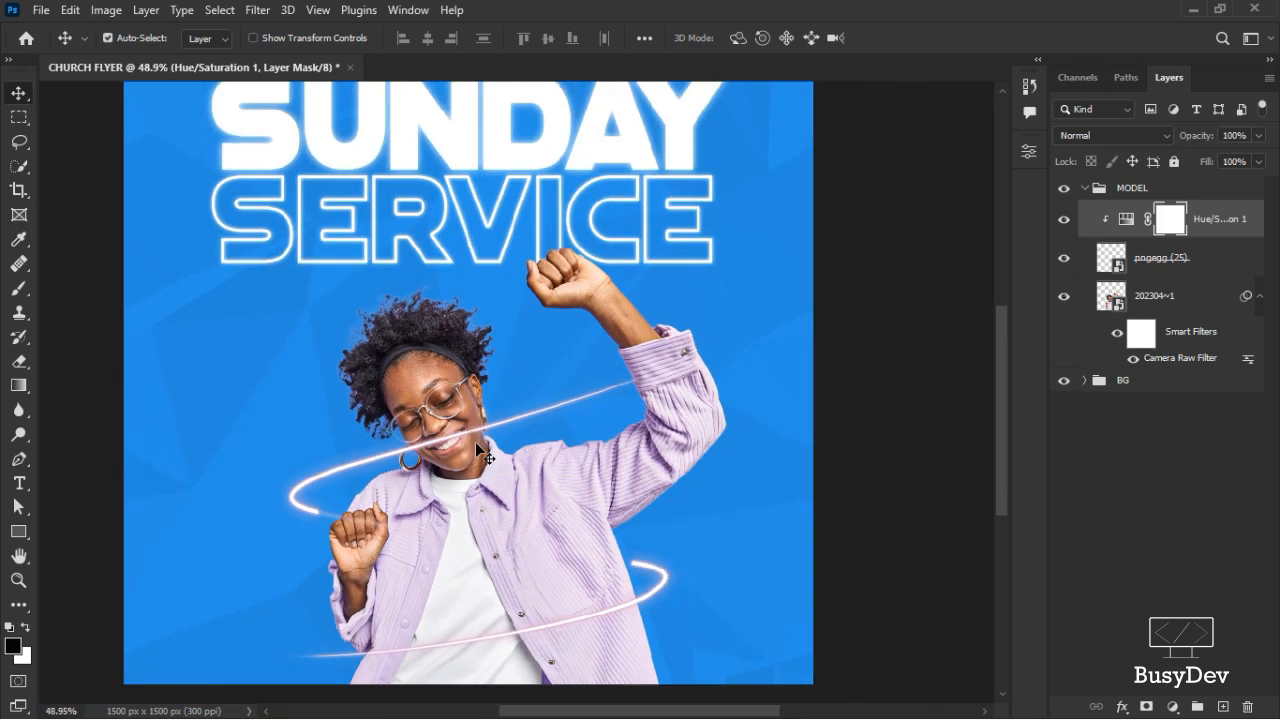
{"action": "scroll", "coordinate": [476, 441], "scroll_direction": "up", "scroll_amount": 2}
{"action": "scroll", "coordinate": [477, 430], "scroll_direction": "down", "scroll_amount": 2}
{"action": "scroll", "coordinate": [477, 430], "scroll_direction": "up", "scroll_amount": 1}
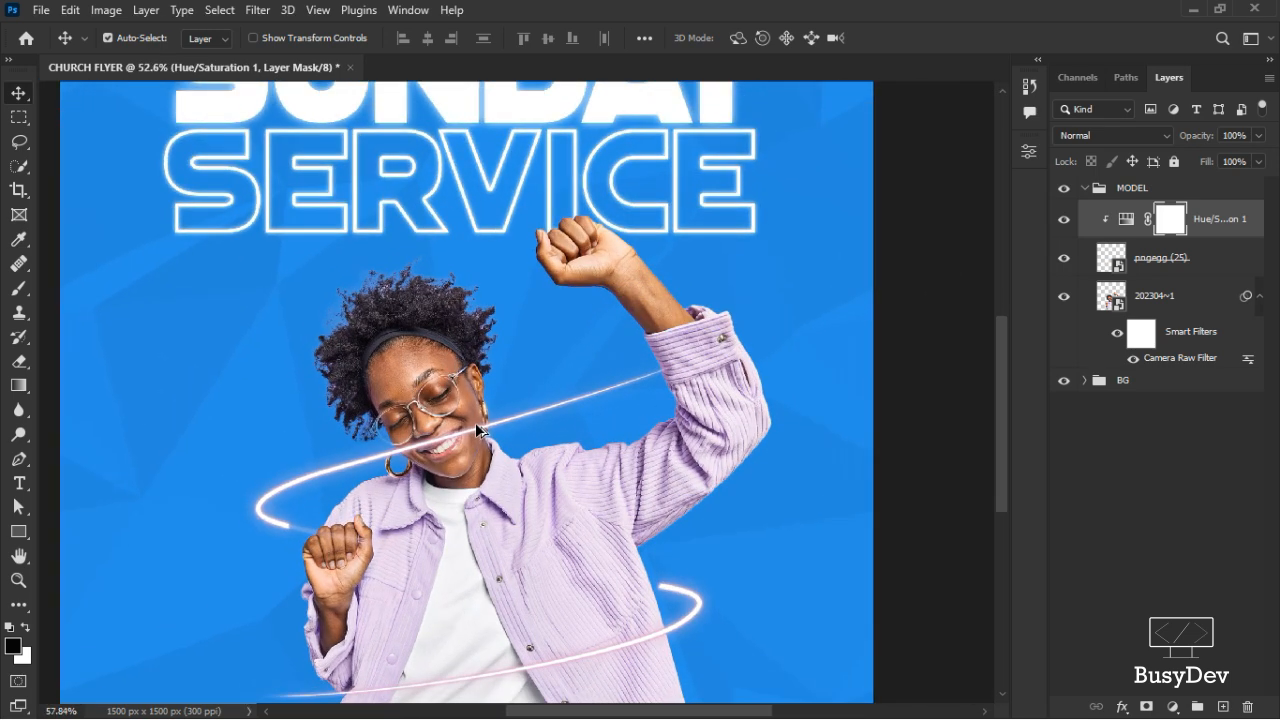
{"action": "scroll", "coordinate": [478, 430], "scroll_direction": "down", "scroll_amount": 1}
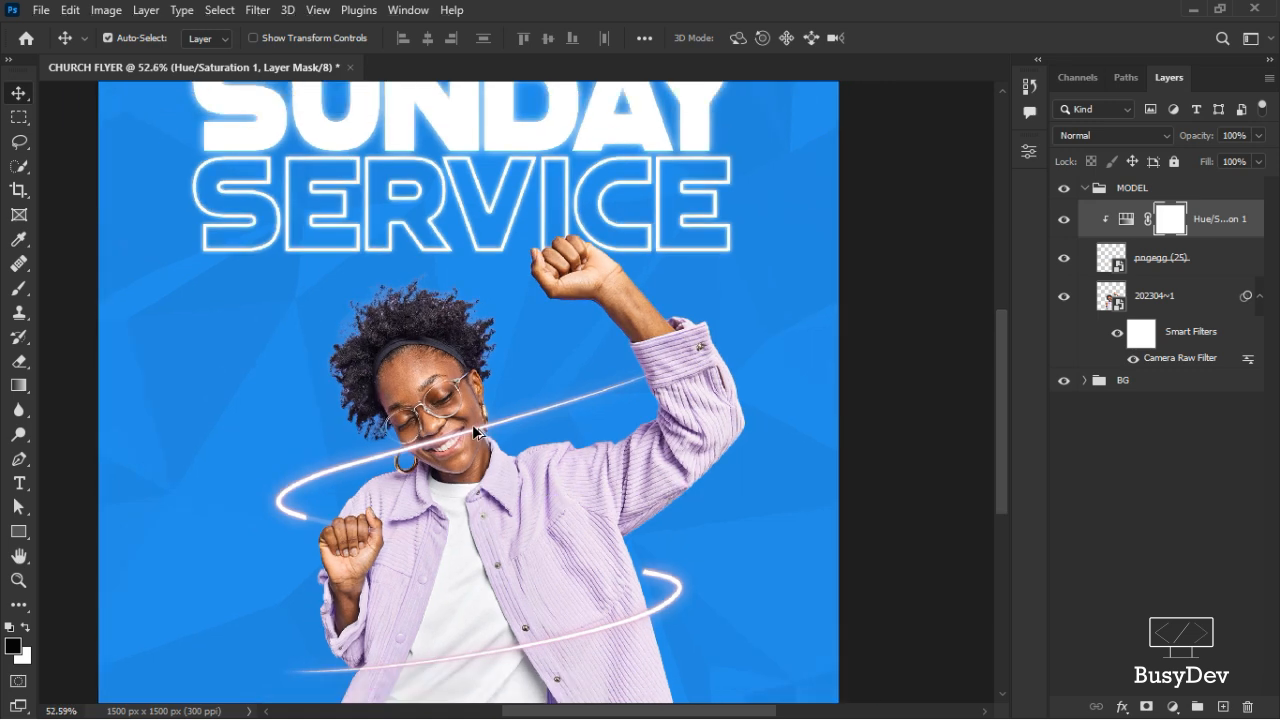
{"action": "scroll", "coordinate": [547, 413], "scroll_direction": "up", "scroll_amount": 2}
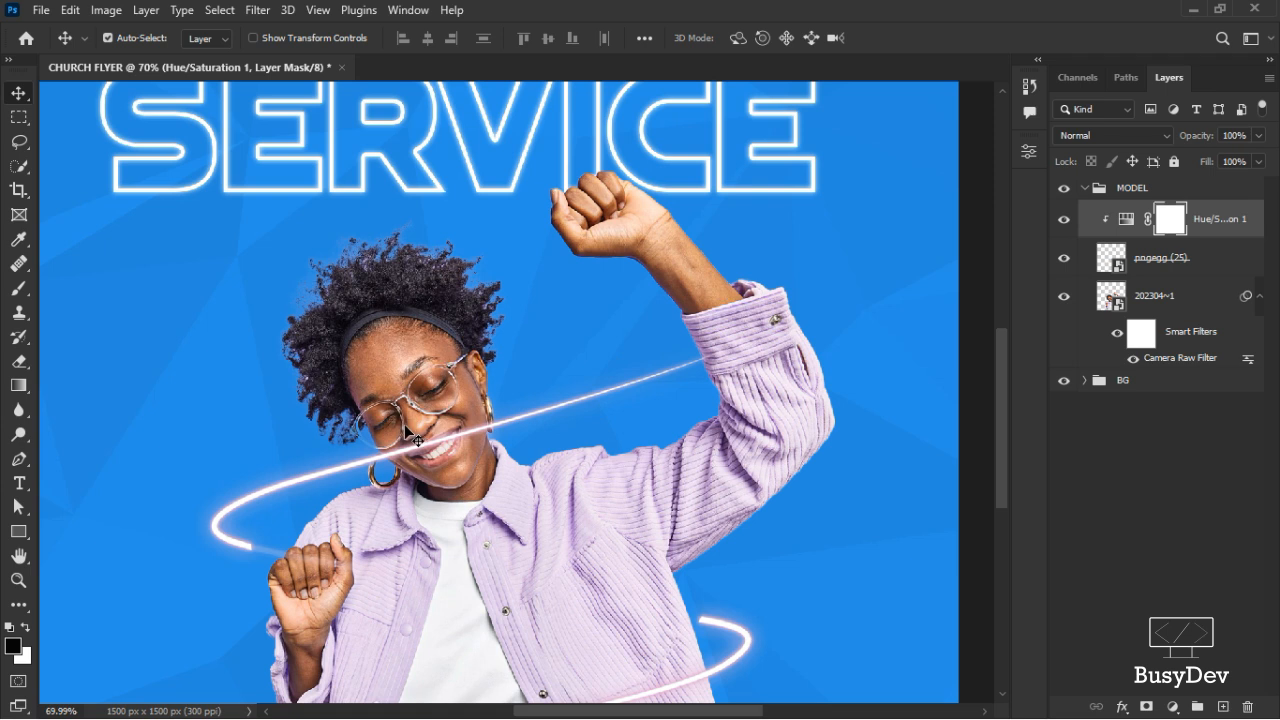
Group the light swirl pngegg (25) with its Hue/Saturation adjustment layer and name the group glow
{"action": "left_click", "coordinate": [1160, 263], "text": "shift"}
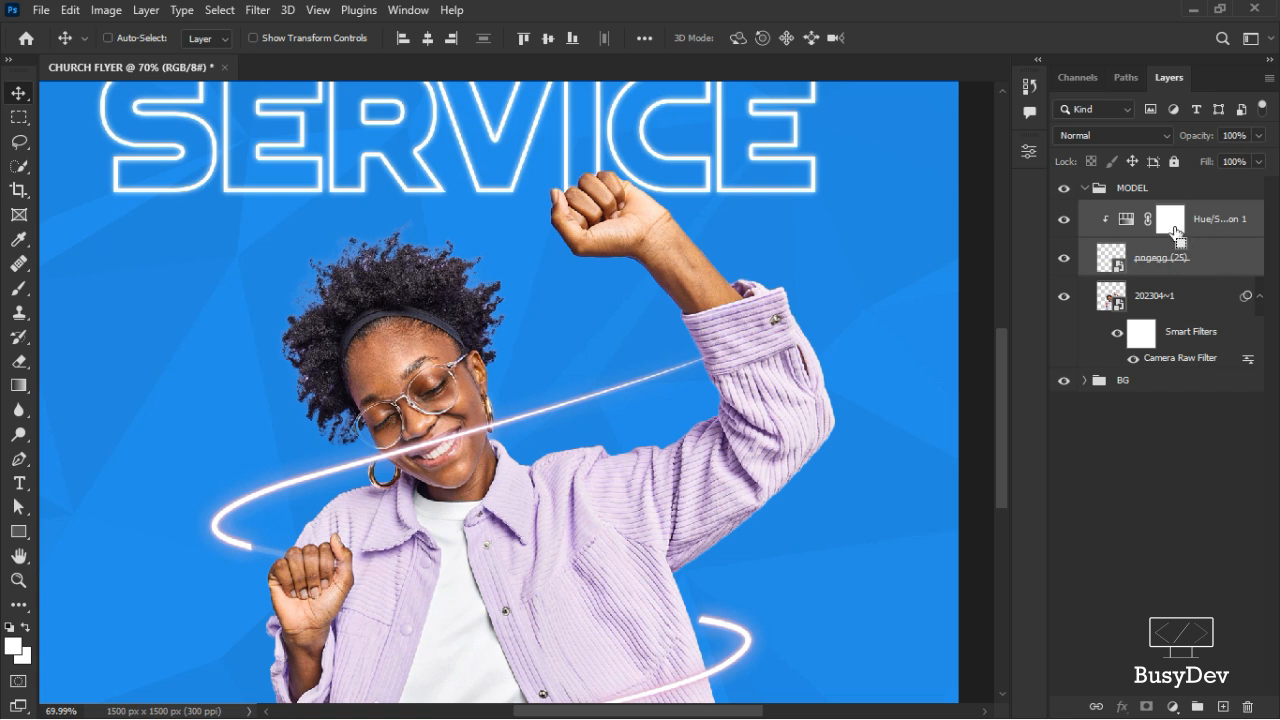
{"action": "key", "text": "ctrl+g"}
{"action": "double_click", "coordinate": [1148, 211]}
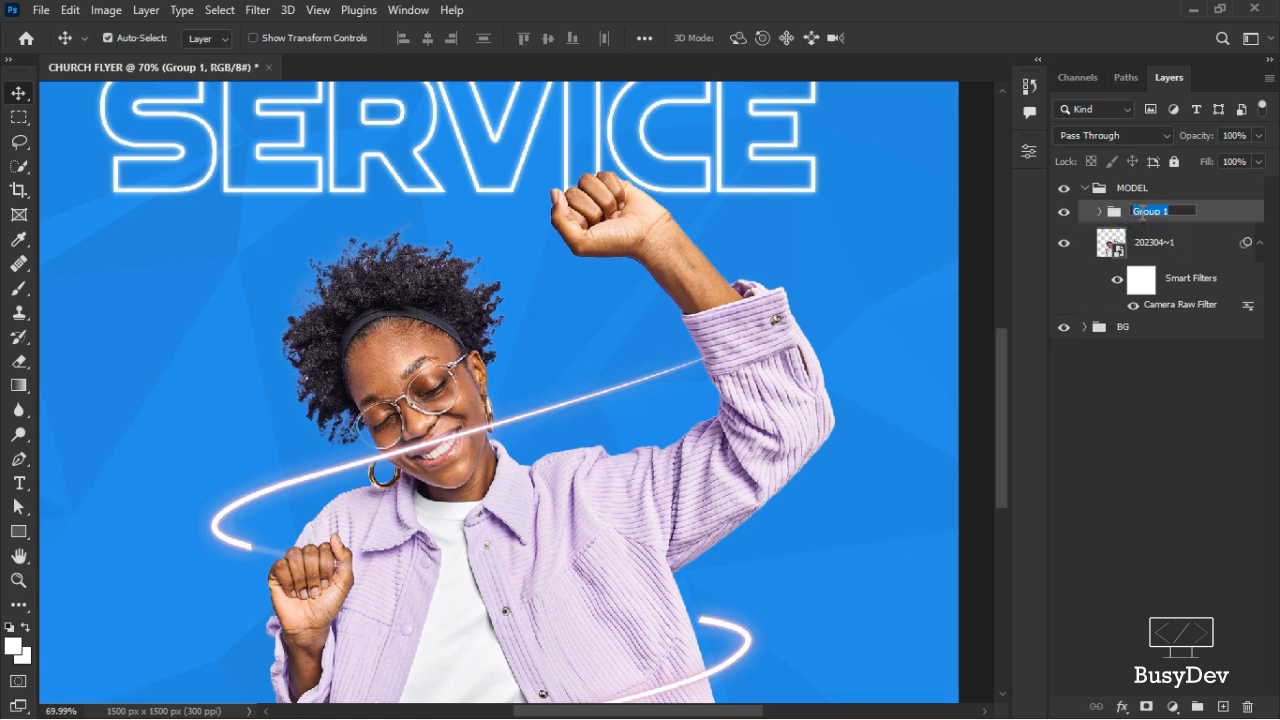
{"action": "type", "text": "GLOW"}
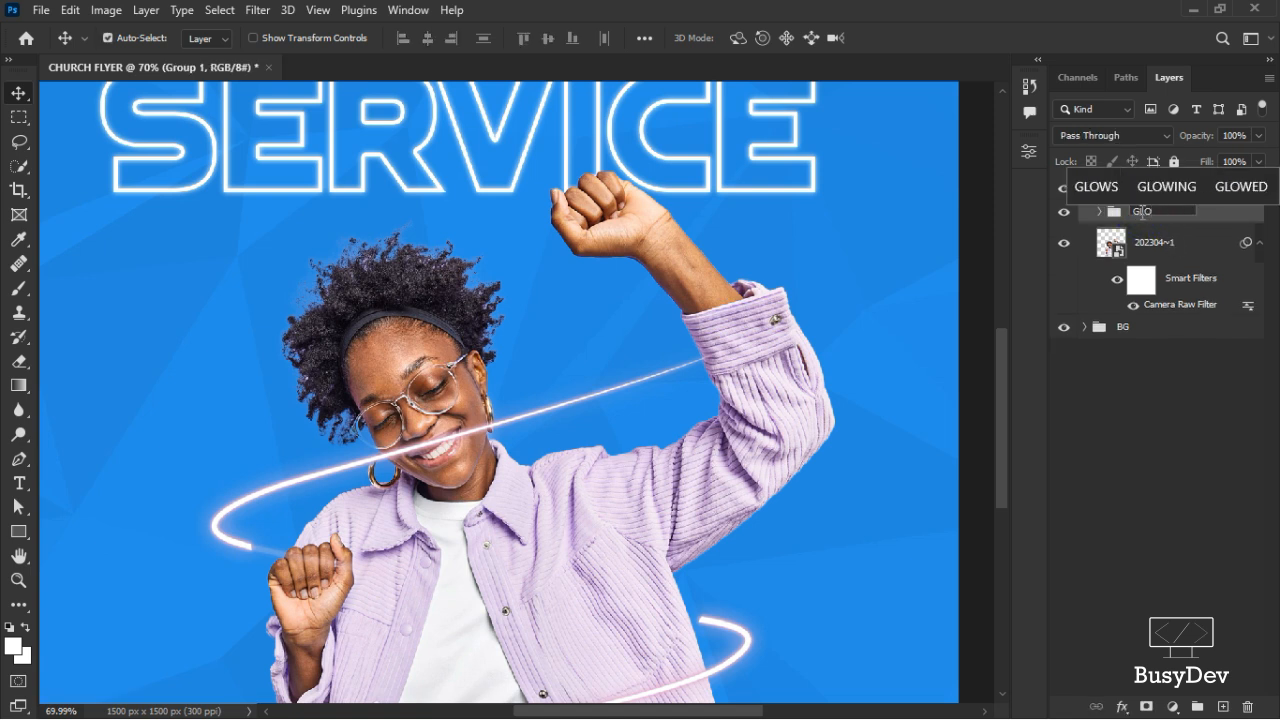
{"action": "key", "text": "BackSpace"}
{"action": "key", "text": "BackSpace"}
{"action": "key", "text": "BackSpace"}
{"action": "type", "text": "glow"}
{"action": "key", "text": "Return"}
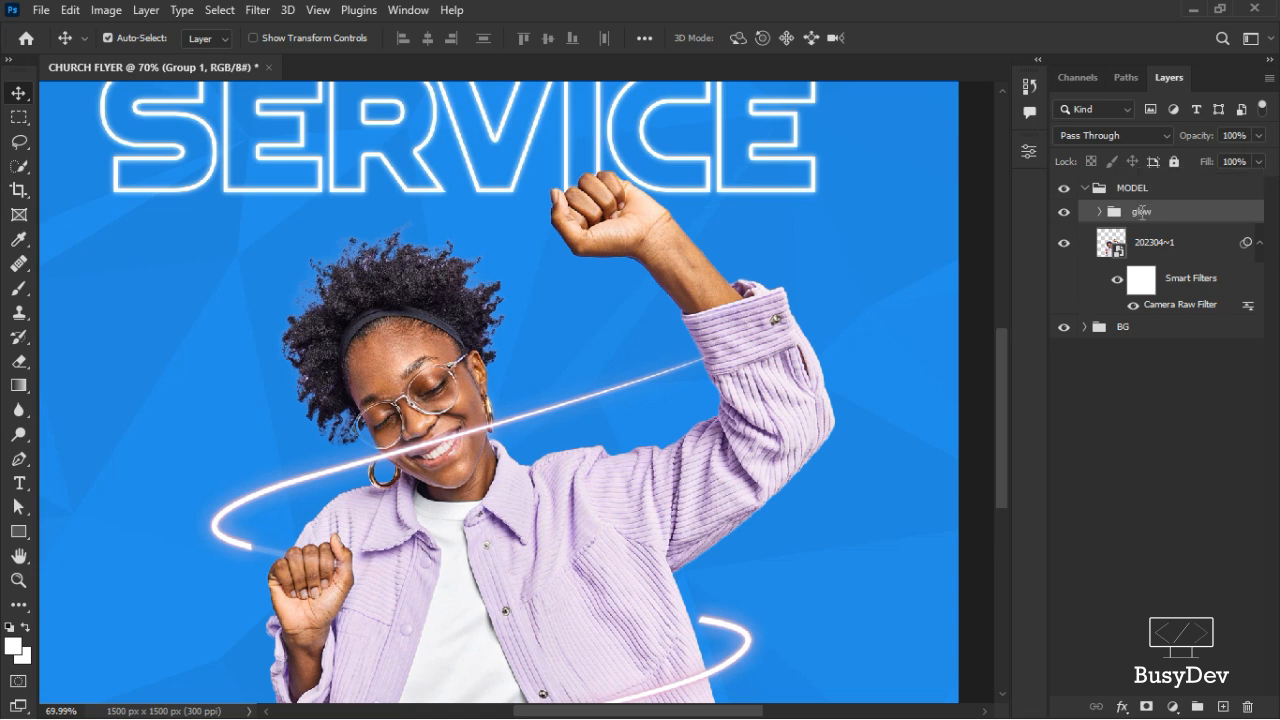
Duplicate the glow group and place the copy beneath the woman's layer inside the MODEL group
{"action": "key", "text": "ctrl+j"}
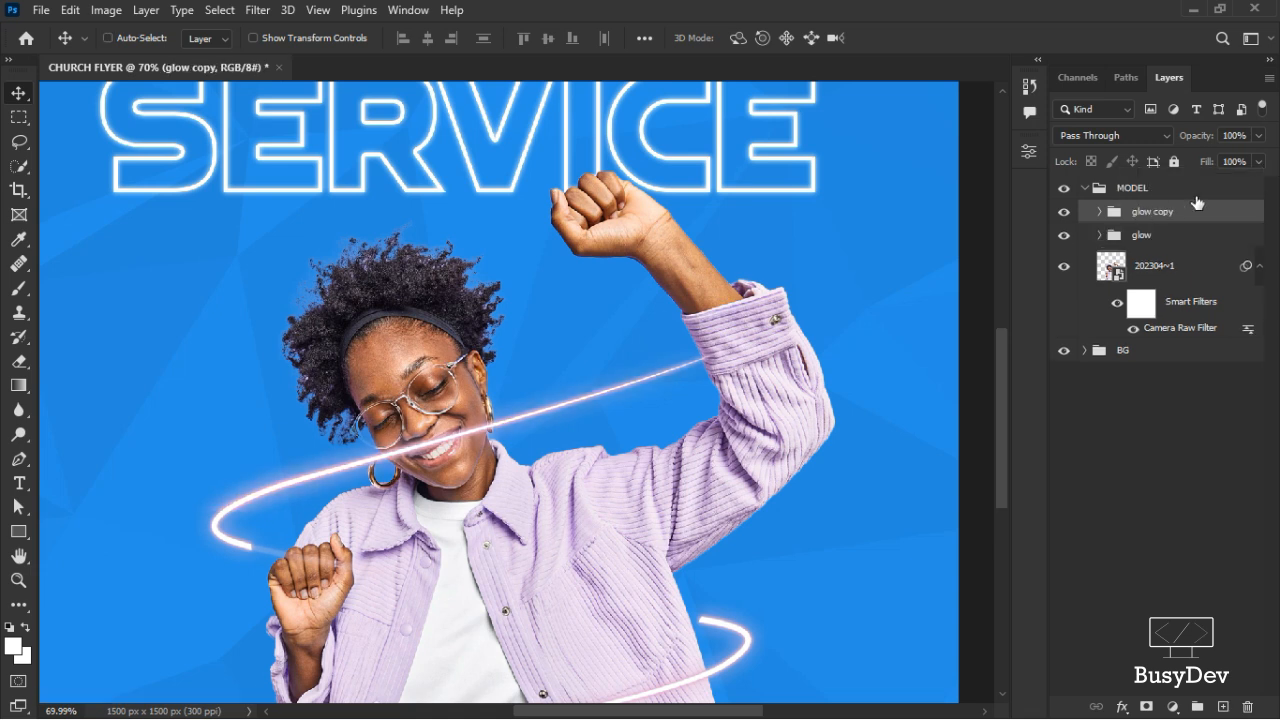
{"action": "left_click_drag", "start_coordinate": [1188, 212], "coordinate": [1155, 302]}
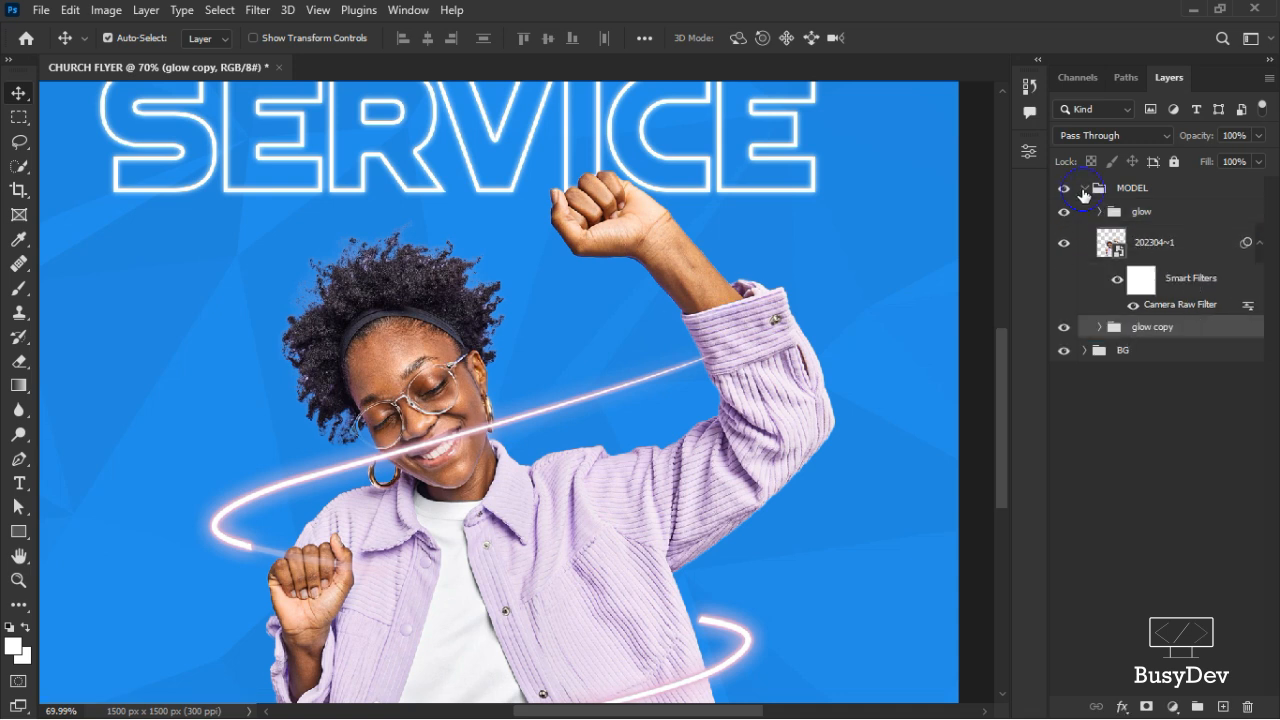
{"action": "left_click", "coordinate": [1084, 190]}
{"action": "left_click", "coordinate": [1084, 190]}
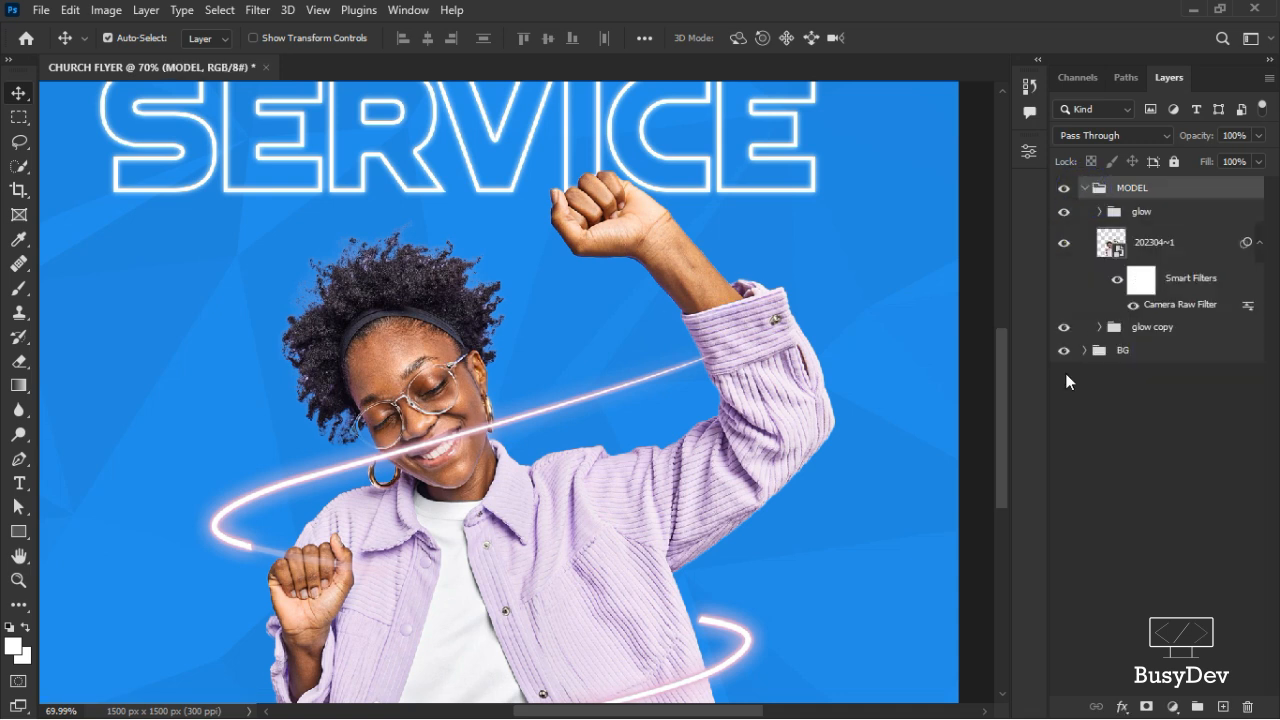
{"action": "left_click", "coordinate": [1155, 328]}
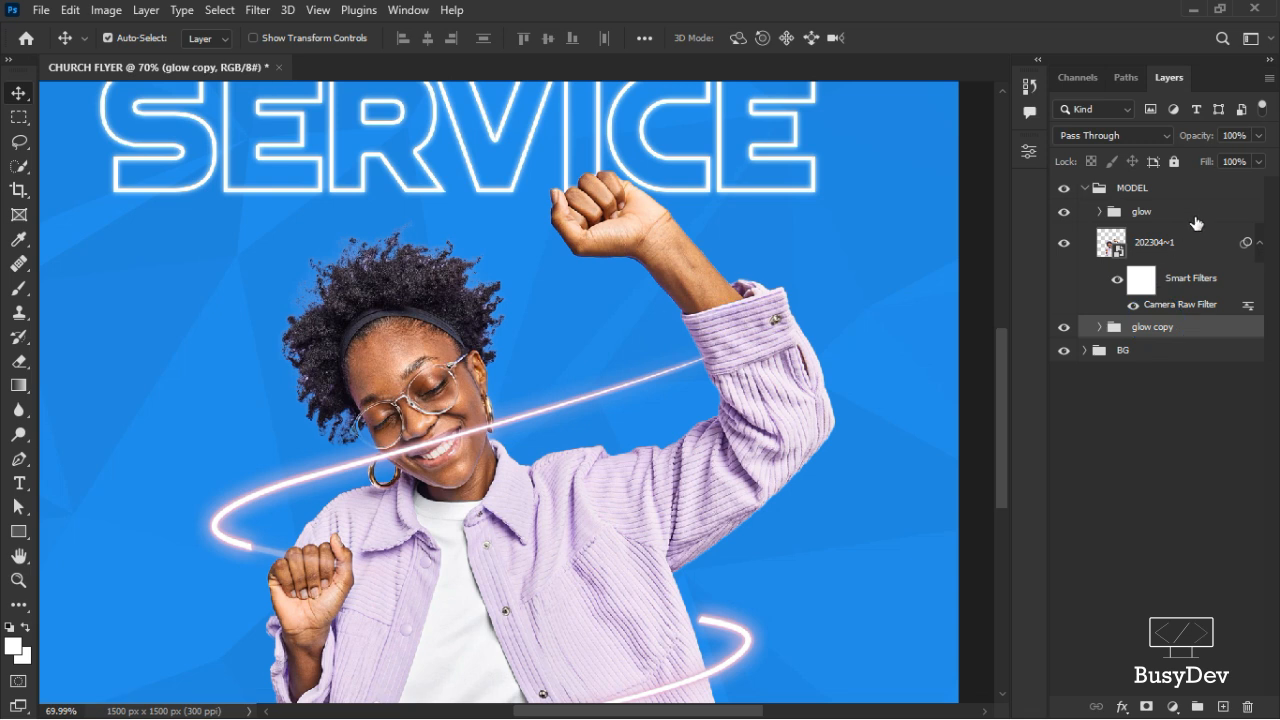
Add a layer mask to the original glow group and paint out the swirl across the woman's face with a black 123 px brush
{"action": "left_click", "coordinate": [1196, 211]}
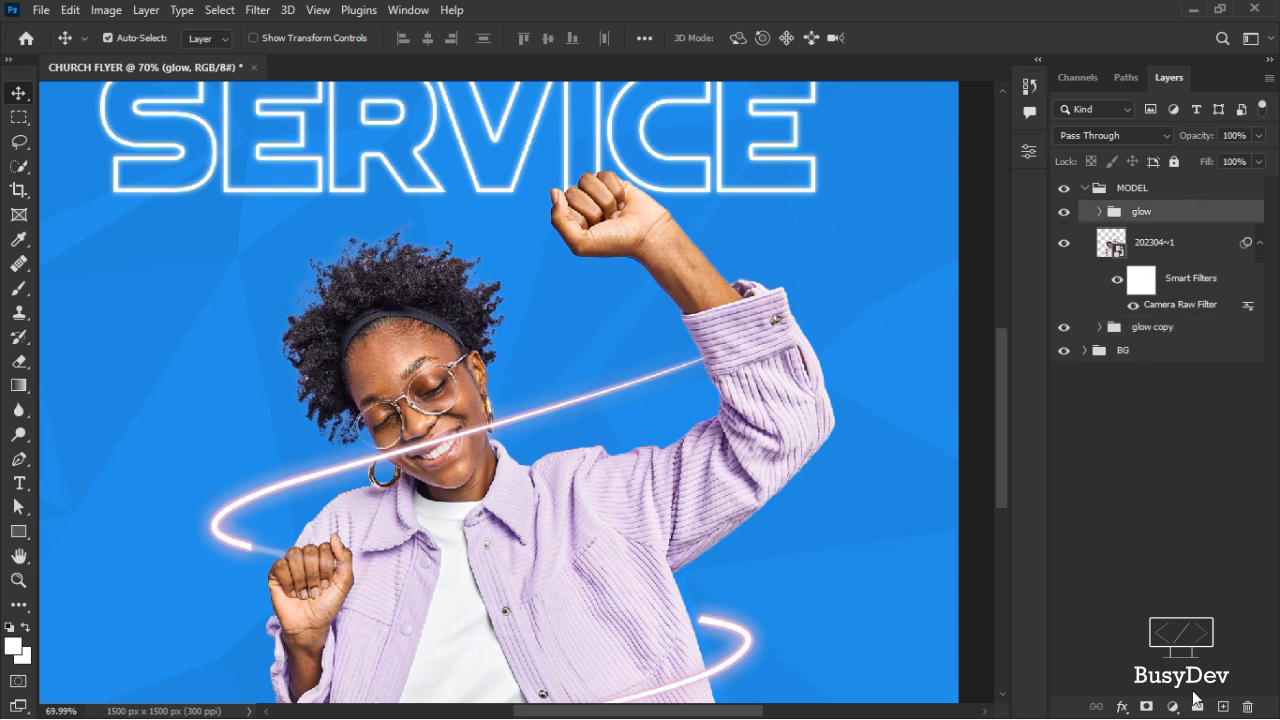
{"action": "left_click", "coordinate": [1150, 706]}
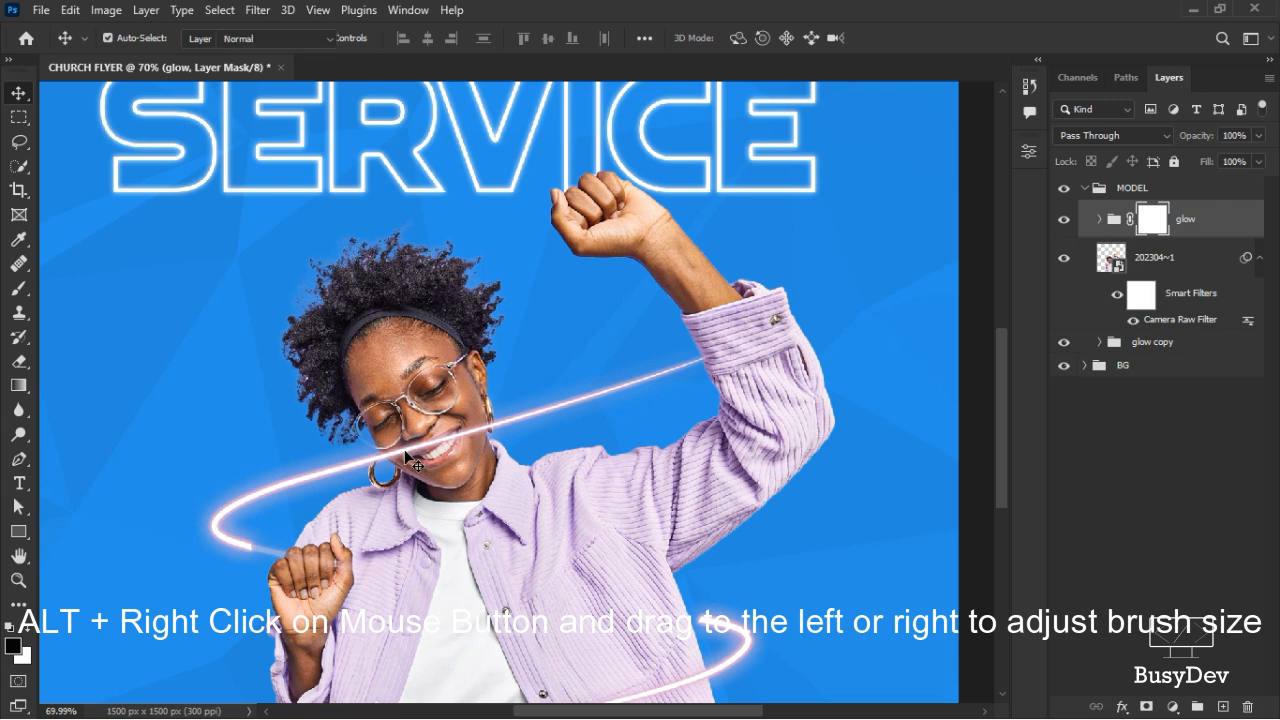
{"action": "key", "text": "b"}
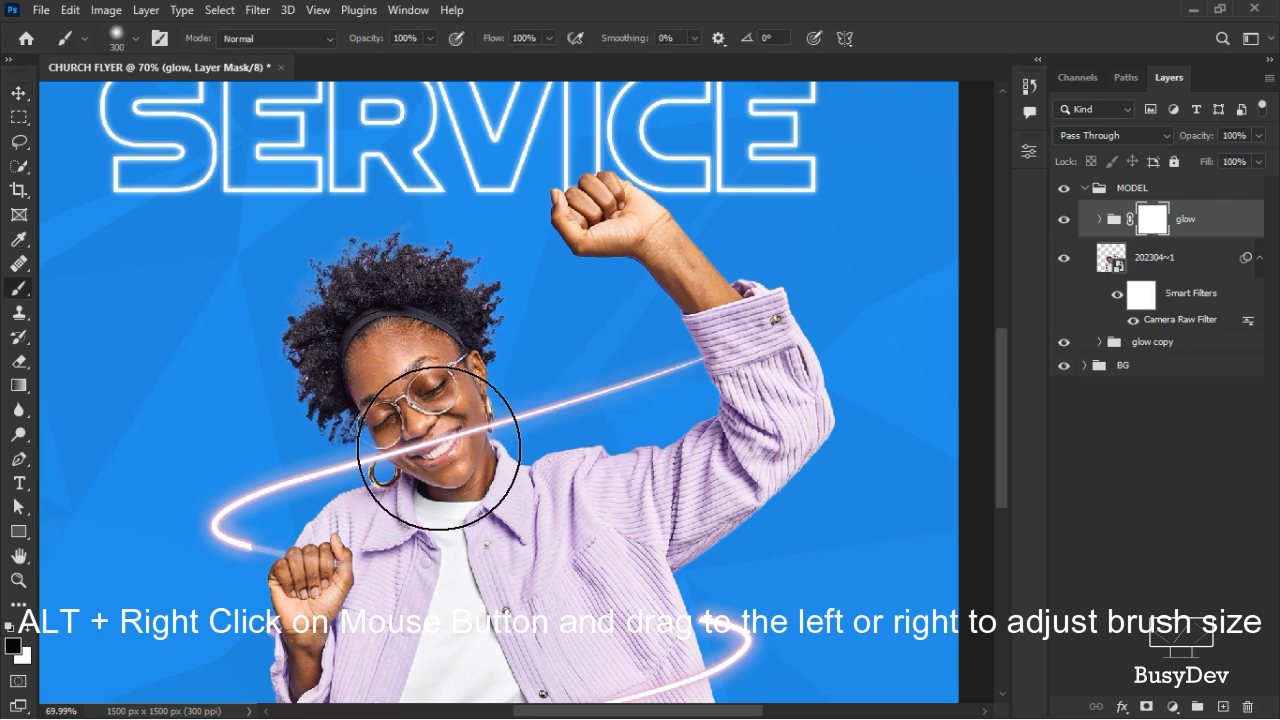
{"action": "mouse_move", "coordinate": [453, 427]}
{"action": "left_mouse_down"}
{"action": "mouse_move", "coordinate": [525, 425]}
{"action": "mouse_move", "coordinate": [357, 463]}
{"action": "left_mouse_up"}
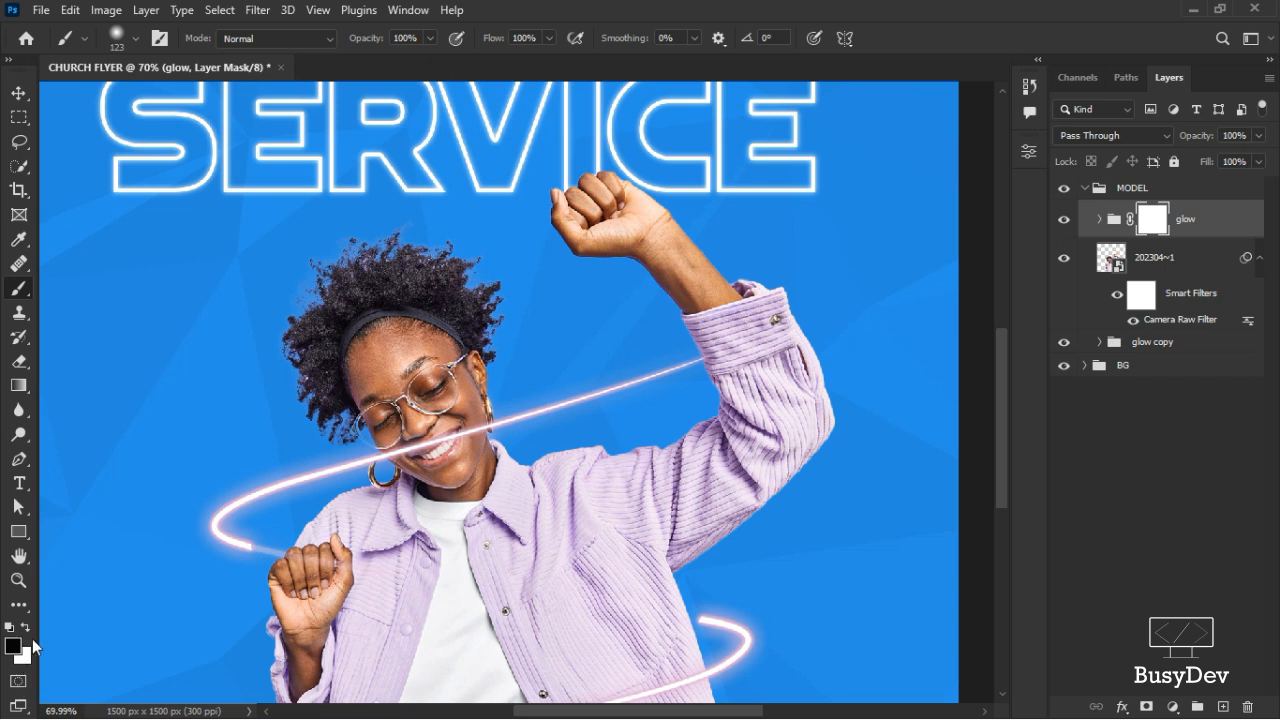
{"action": "mouse_move", "coordinate": [446, 461]}
{"action": "left_mouse_down"}
{"action": "mouse_move", "coordinate": [446, 406]}
{"action": "mouse_move", "coordinate": [446, 455]}
{"action": "mouse_move", "coordinate": [454, 410]}
{"action": "mouse_move", "coordinate": [457, 439]}
{"action": "mouse_move", "coordinate": [425, 467]}
{"action": "mouse_move", "coordinate": [412, 454]}
{"action": "mouse_move", "coordinate": [409, 430]}
{"action": "mouse_move", "coordinate": [414, 452]}
{"action": "mouse_move", "coordinate": [432, 398]}
{"action": "mouse_move", "coordinate": [427, 466]}
{"action": "left_mouse_up"}
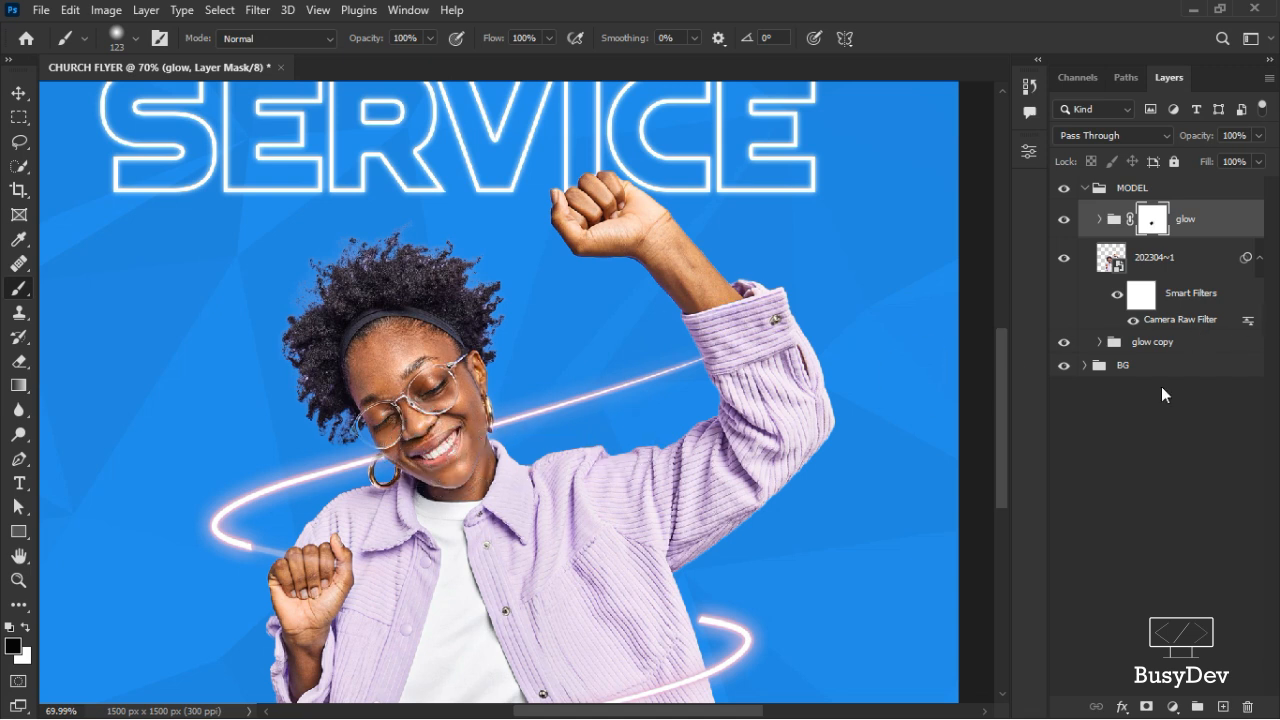
Paint black on the glow group's mask to hide the lower swirl where it crosses the woman's shirt and jacket
{"action": "scroll", "coordinate": [429, 485], "scroll_direction": "down", "scroll_amount": 3}
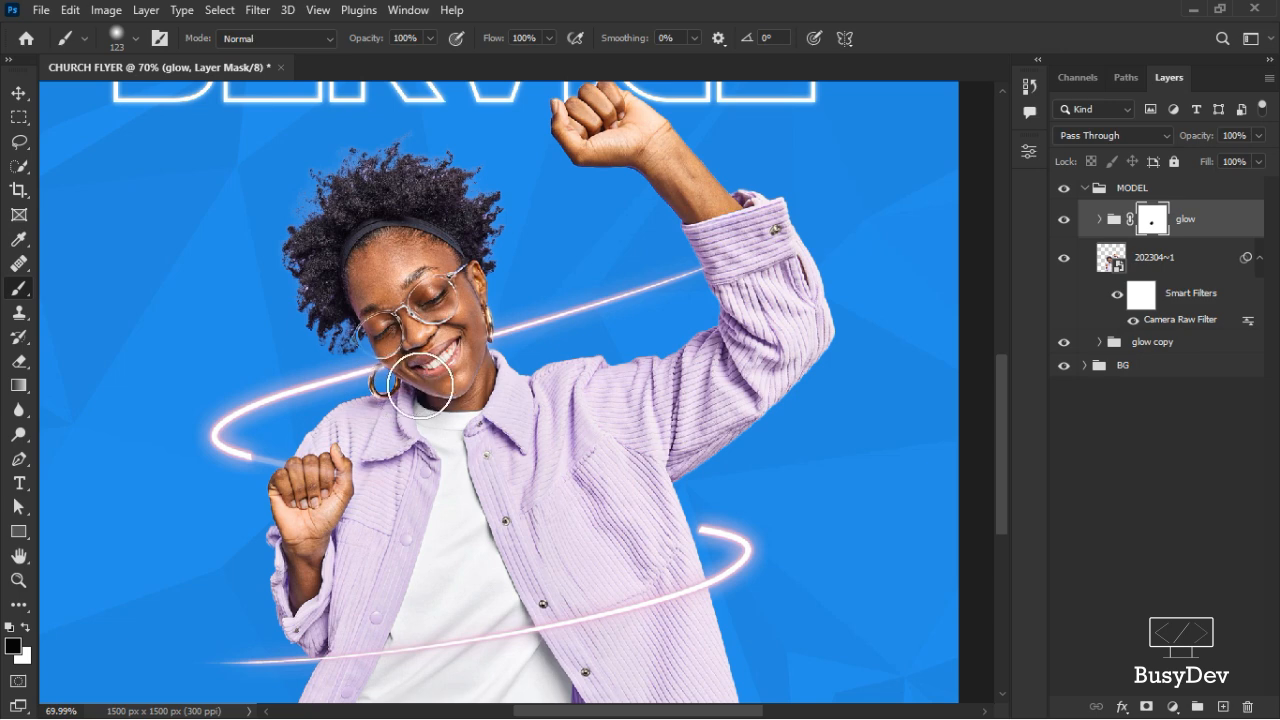
{"action": "scroll", "coordinate": [495, 391], "scroll_direction": "down", "scroll_amount": 3}
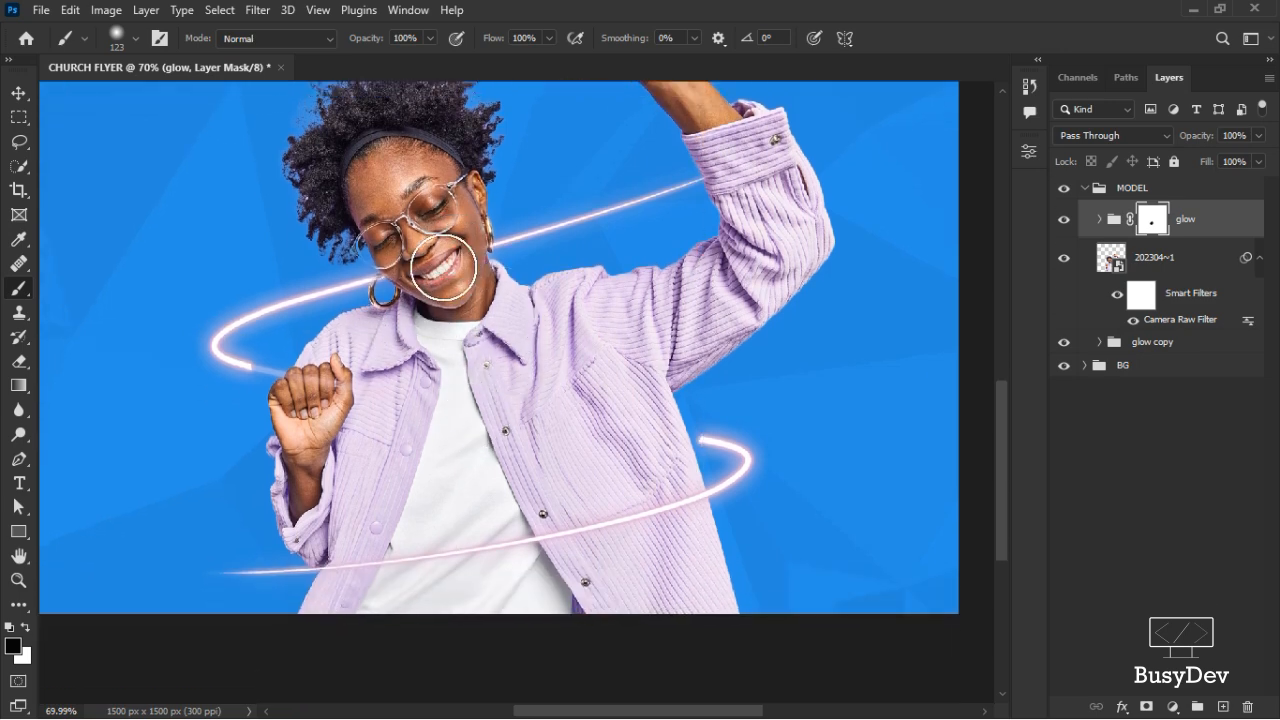
{"action": "scroll", "coordinate": [443, 267], "scroll_direction": "up", "scroll_amount": 6}
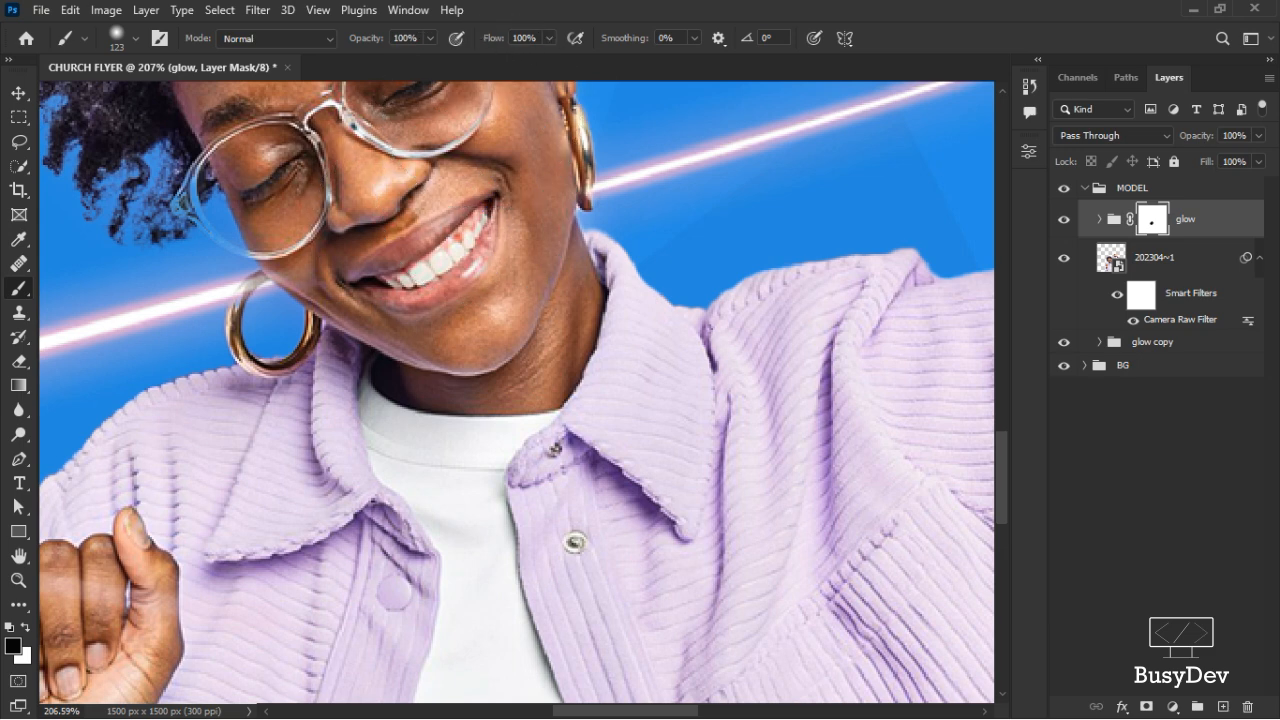
{"action": "scroll", "coordinate": [463, 258], "scroll_direction": "down", "scroll_amount": 5}
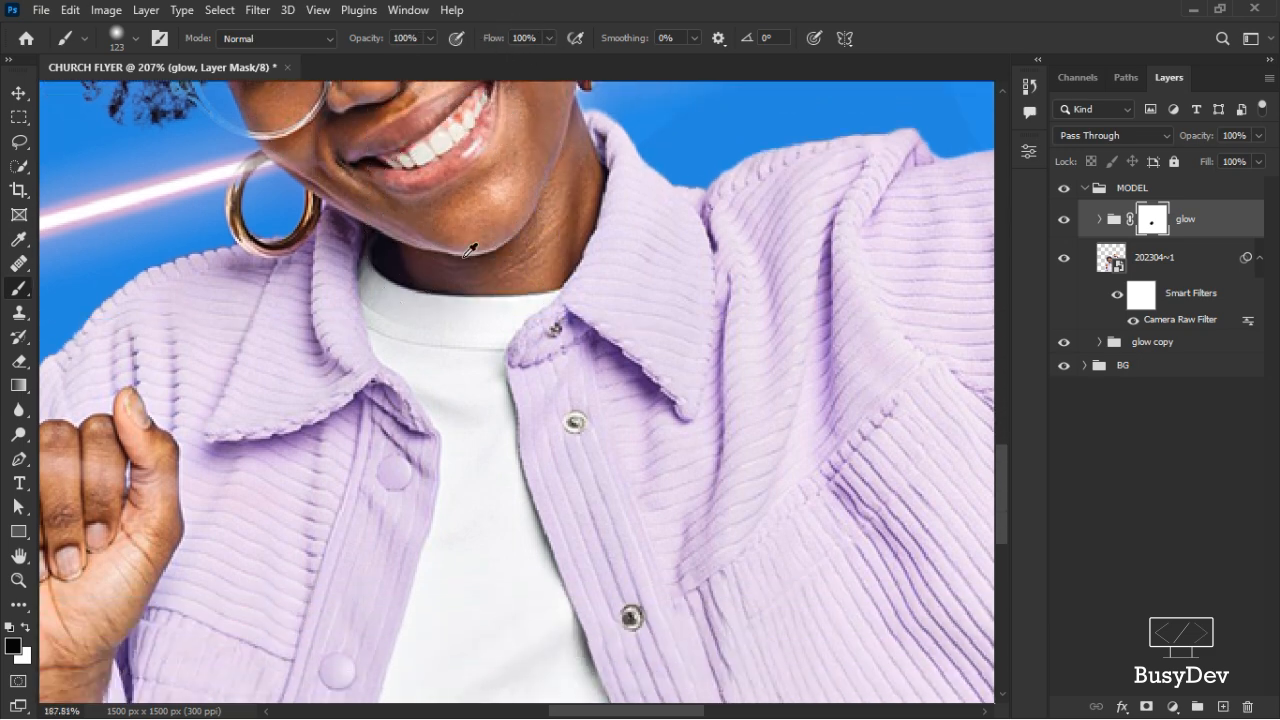
{"action": "scroll", "coordinate": [449, 306], "scroll_direction": "down", "scroll_amount": 2}
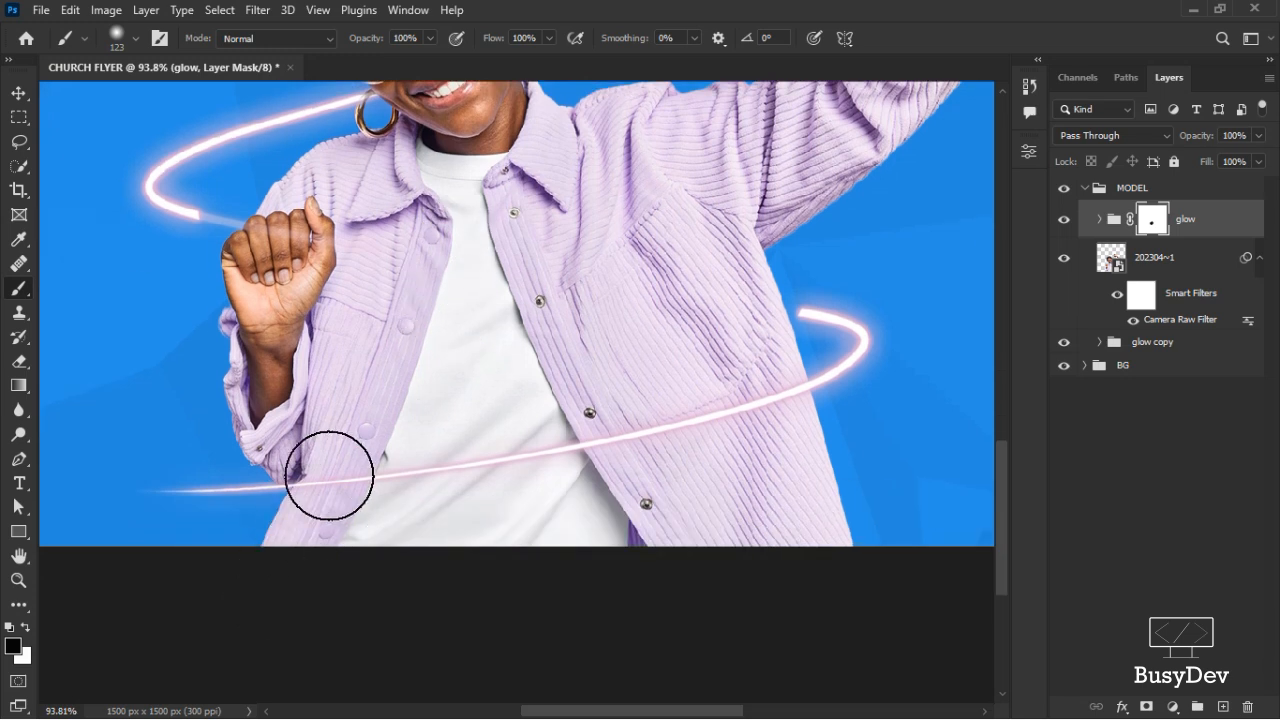
{"action": "mouse_move", "coordinate": [329, 471]}
{"action": "left_mouse_down"}
{"action": "mouse_move", "coordinate": [755, 387]}
{"action": "mouse_move", "coordinate": [761, 403]}
{"action": "mouse_move", "coordinate": [771, 392]}
{"action": "mouse_move", "coordinate": [737, 406]}
{"action": "mouse_move", "coordinate": [755, 378]}
{"action": "mouse_move", "coordinate": [757, 396]}
{"action": "mouse_move", "coordinate": [772, 386]}
{"action": "mouse_move", "coordinate": [772, 411]}
{"action": "mouse_move", "coordinate": [623, 416]}
{"action": "mouse_move", "coordinate": [436, 480]}
{"action": "mouse_move", "coordinate": [322, 471]}
{"action": "mouse_move", "coordinate": [358, 464]}
{"action": "left_mouse_up"}
{"action": "scroll", "coordinate": [390, 460], "scroll_direction": "up", "scroll_amount": 3}
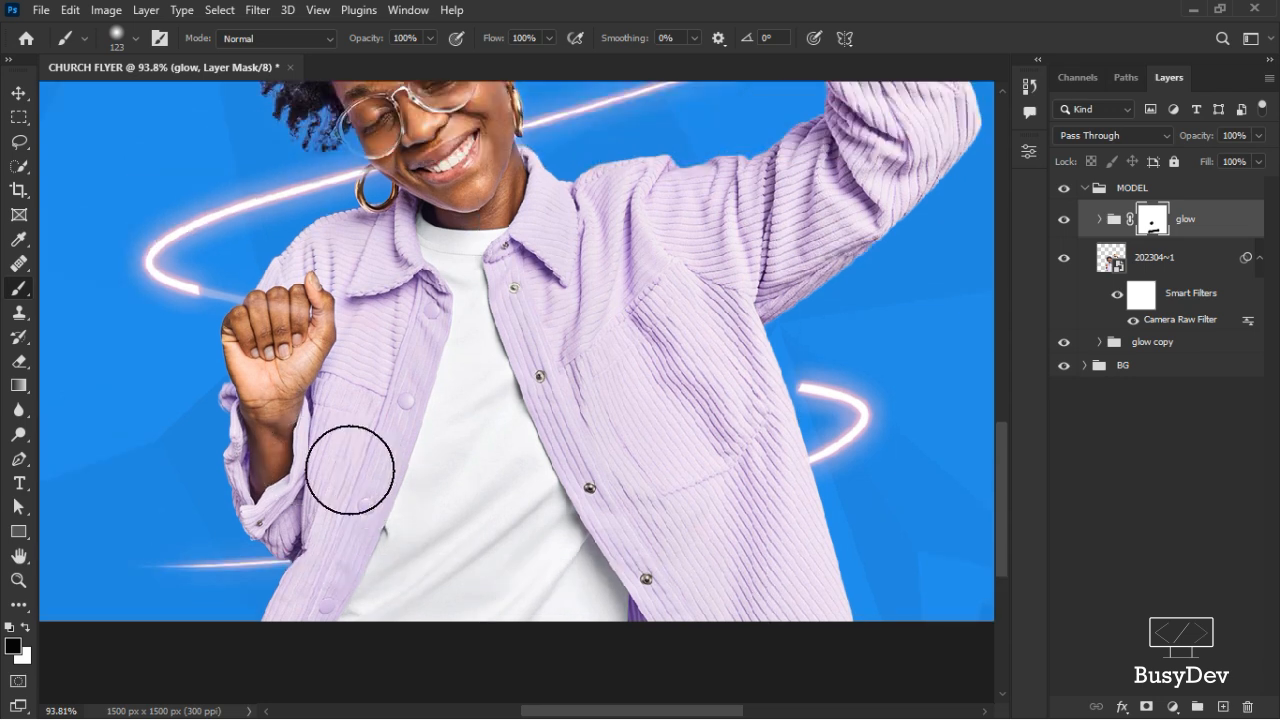
{"action": "key", "text": "v"}
{"action": "scroll", "coordinate": [700, 450], "scroll_direction": "up", "scroll_amount": 2}
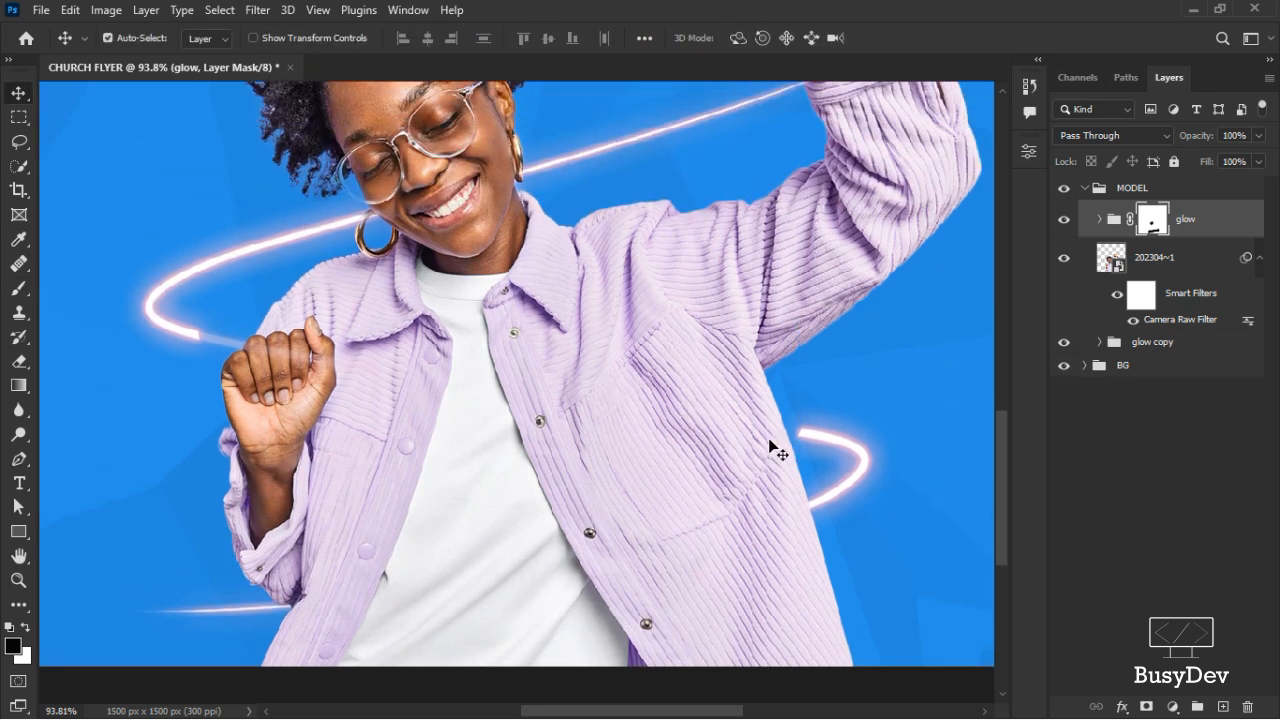
{"action": "scroll", "coordinate": [745, 420], "scroll_direction": "up", "scroll_amount": 2}
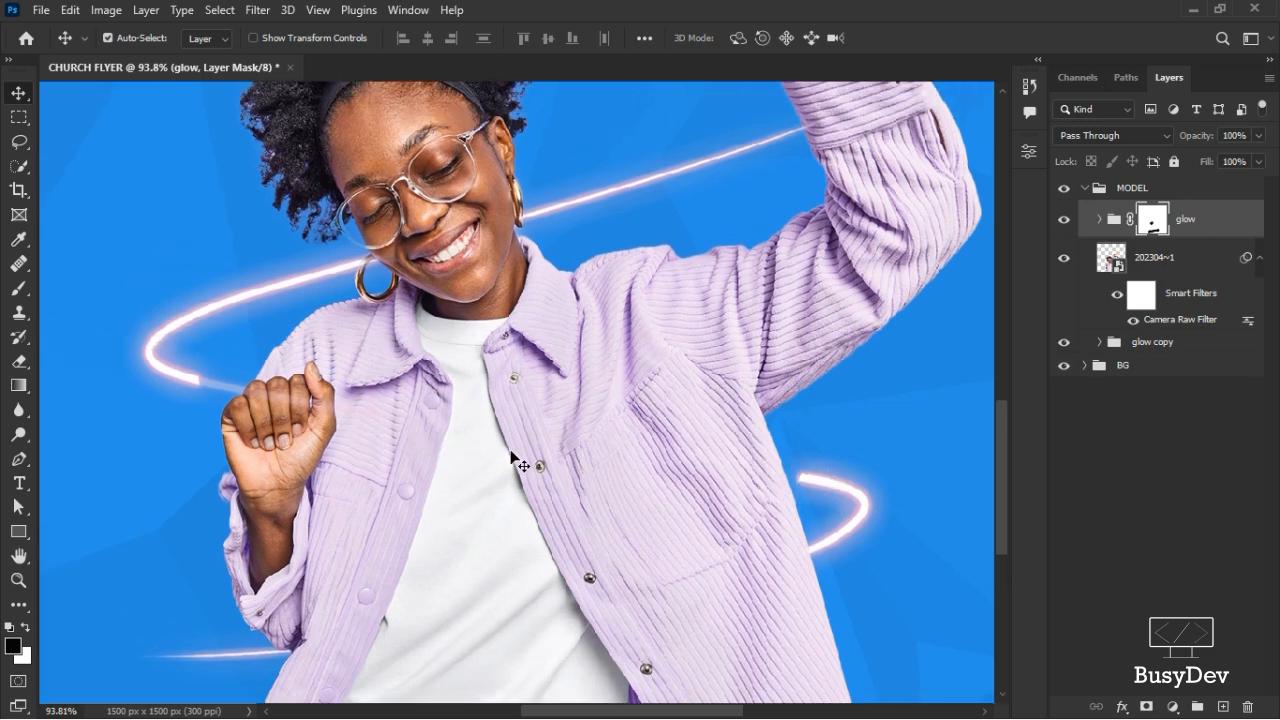
Activate the Pen tool in Shape mode with the masked glow group selected, and undo the trial anchor point beside the woman's lower fist
{"action": "left_click", "coordinate": [1176, 226]}
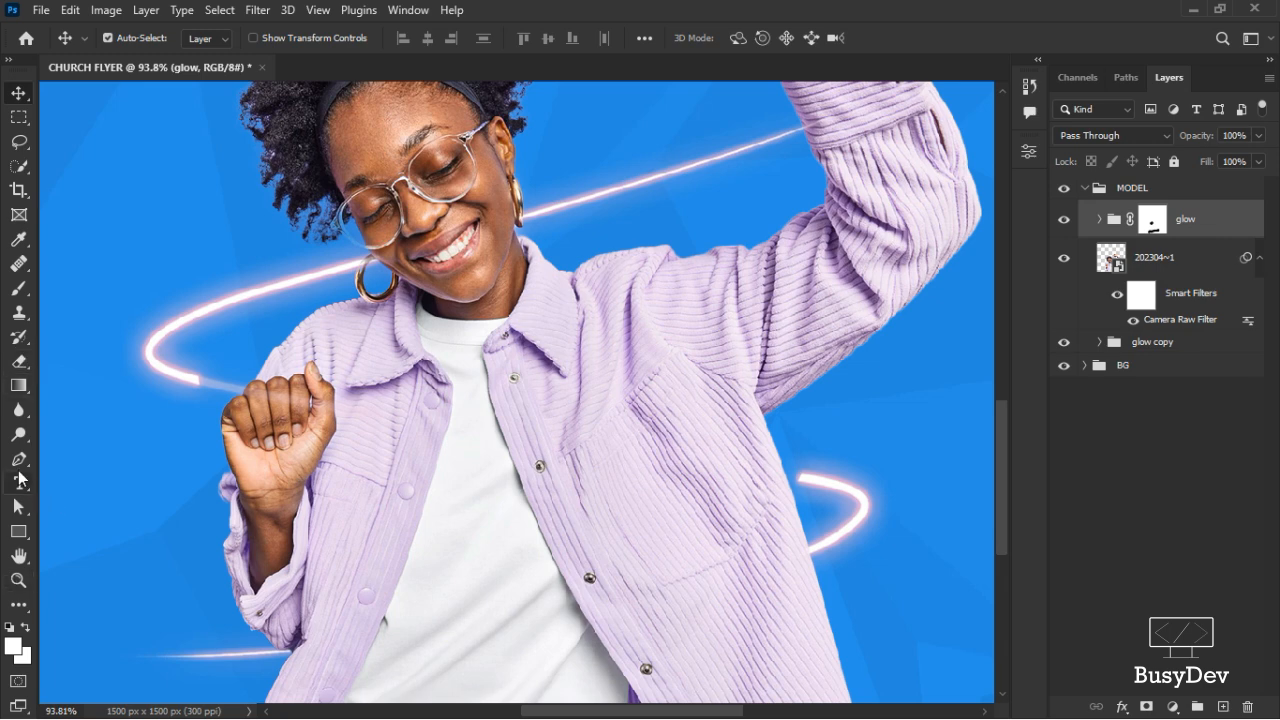
{"action": "left_click", "coordinate": [18, 459]}
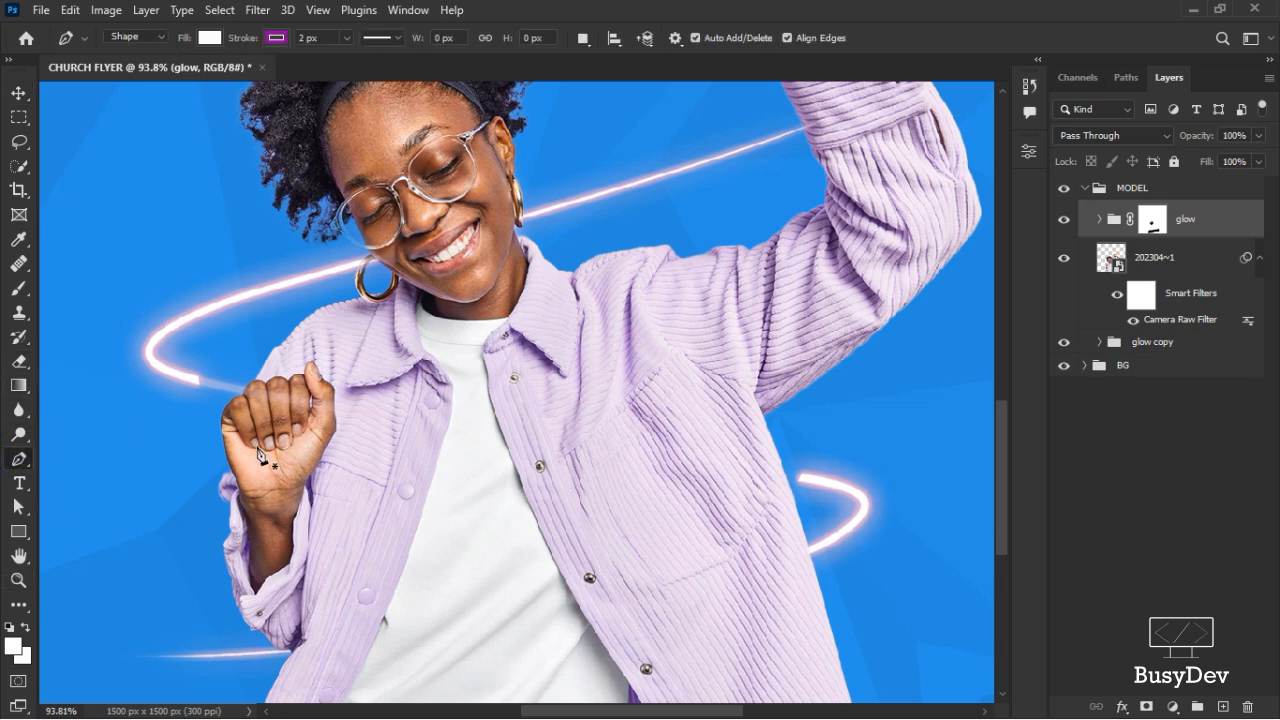
{"action": "left_click", "coordinate": [334, 412]}
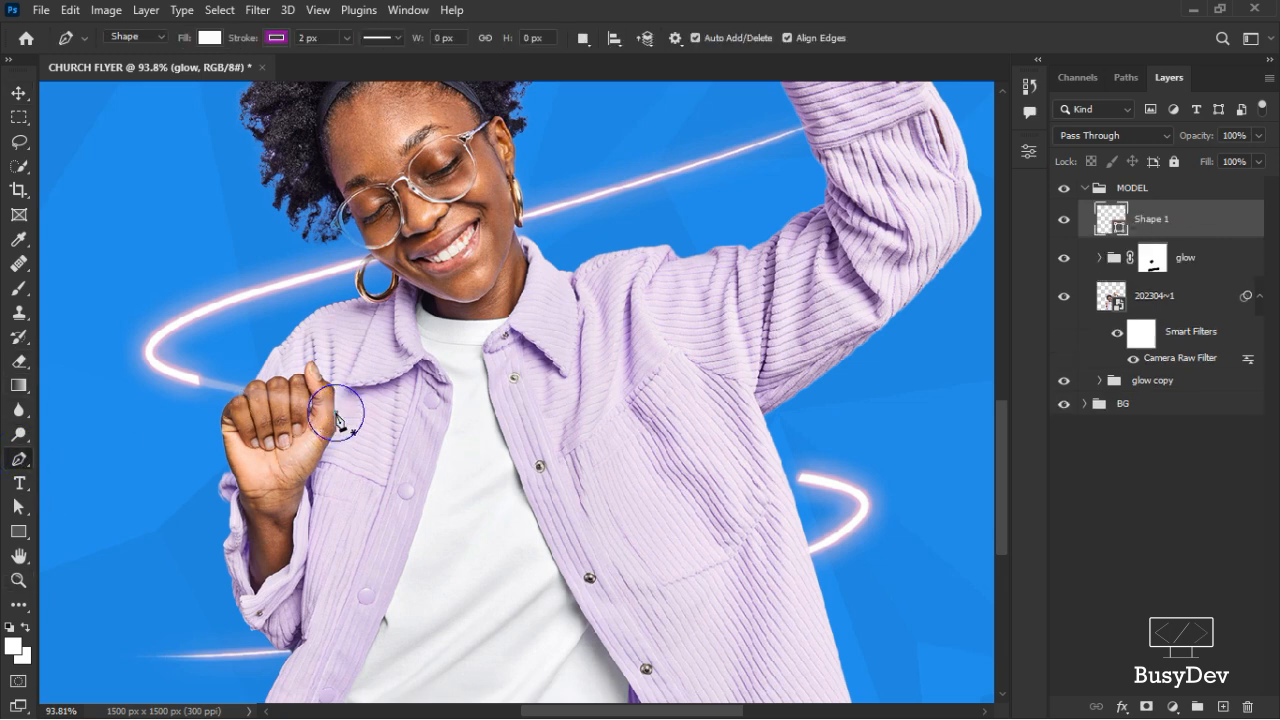
{"action": "key", "text": "ctrl+z"}
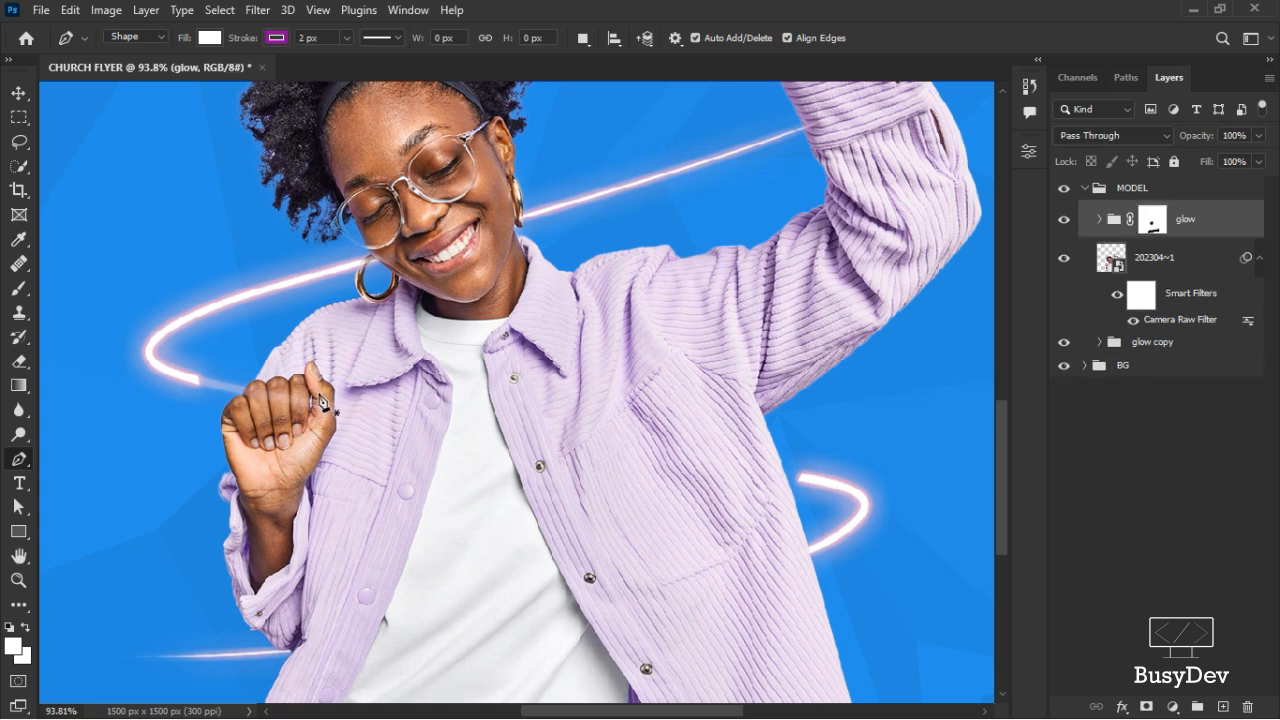
Try a pale lavender sampled from the jacket as the Pen tool's stroke color, and restore the stroke to #89039d
{"action": "left_click", "coordinate": [207, 38]}
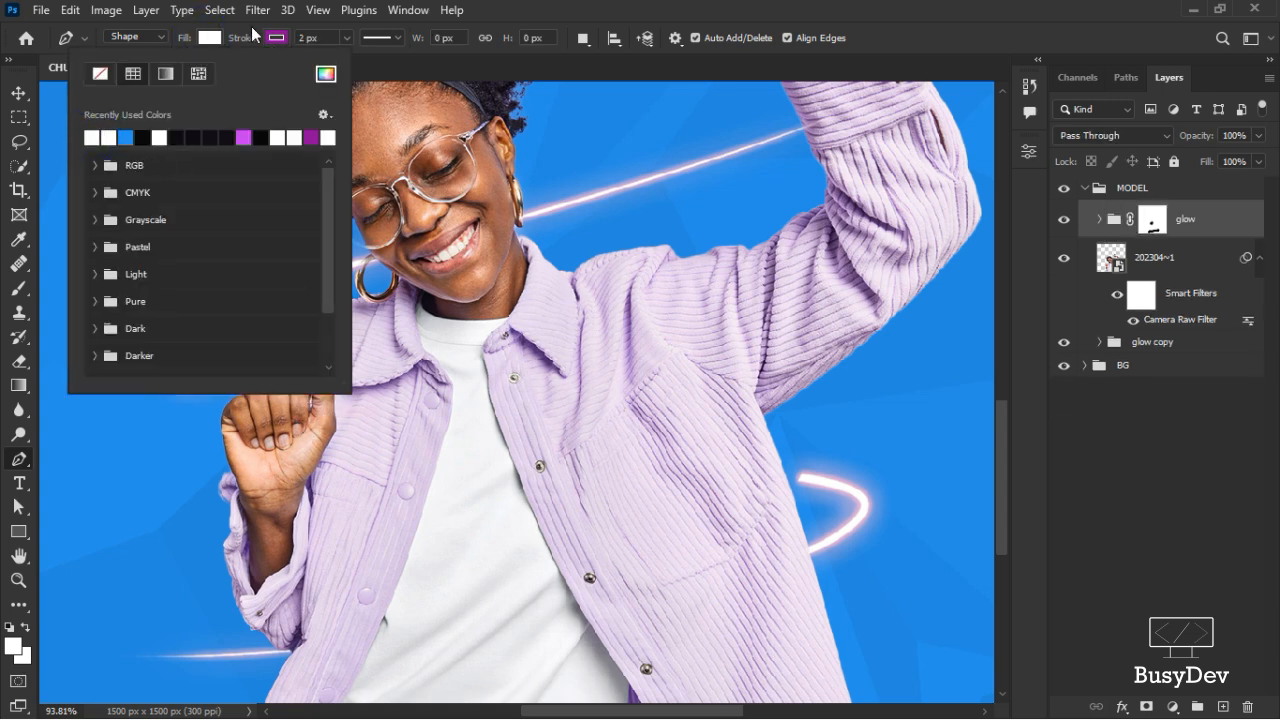
{"action": "left_click", "coordinate": [280, 44]}
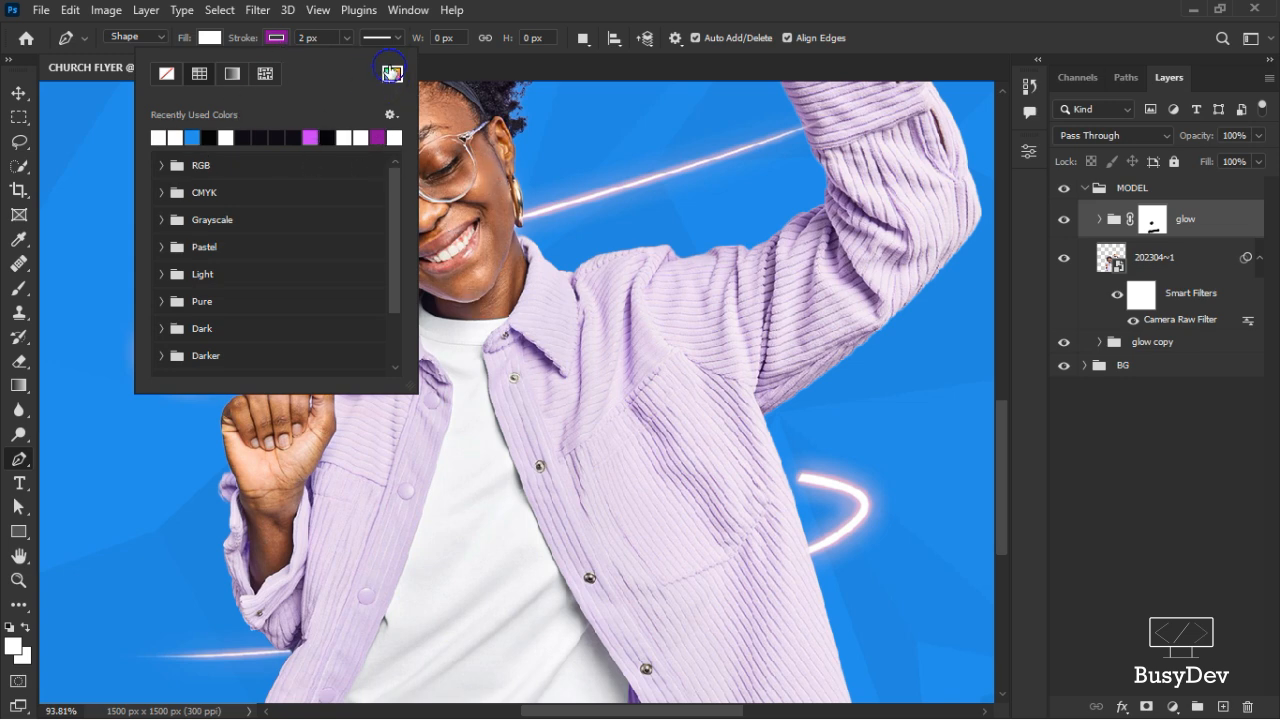
{"action": "left_click", "coordinate": [391, 73]}
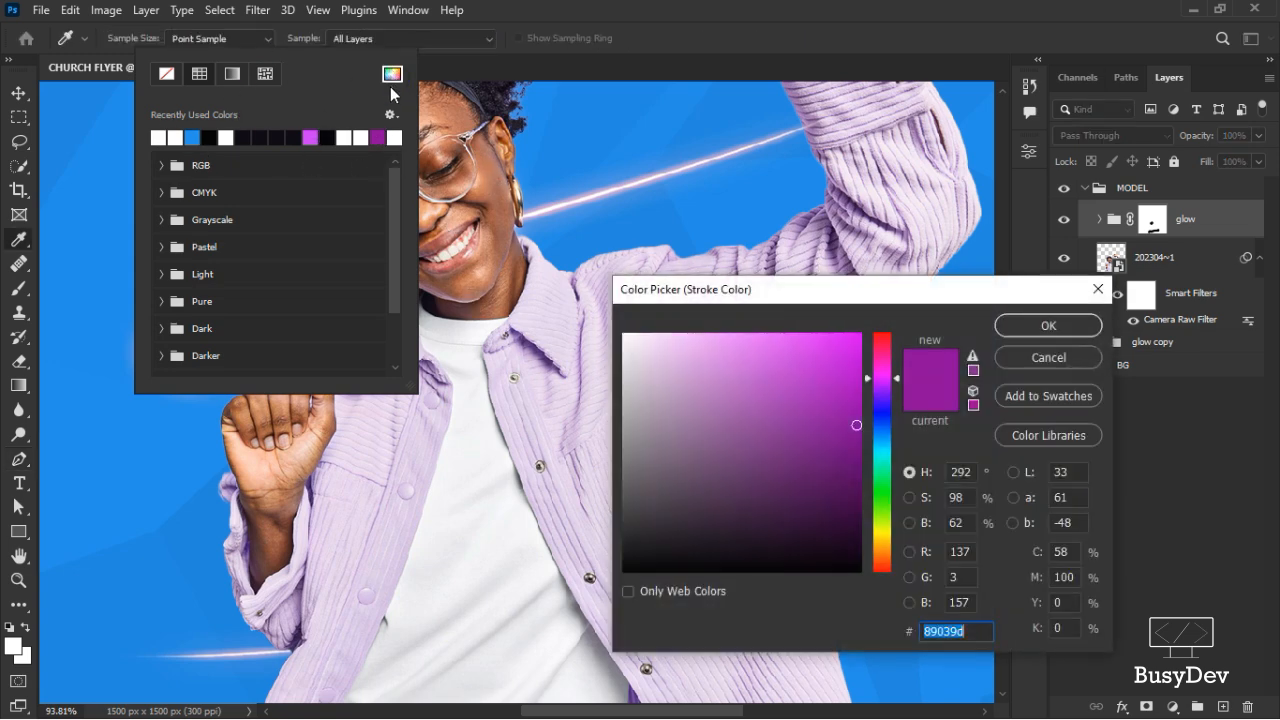
{"action": "left_click", "coordinate": [561, 326]}
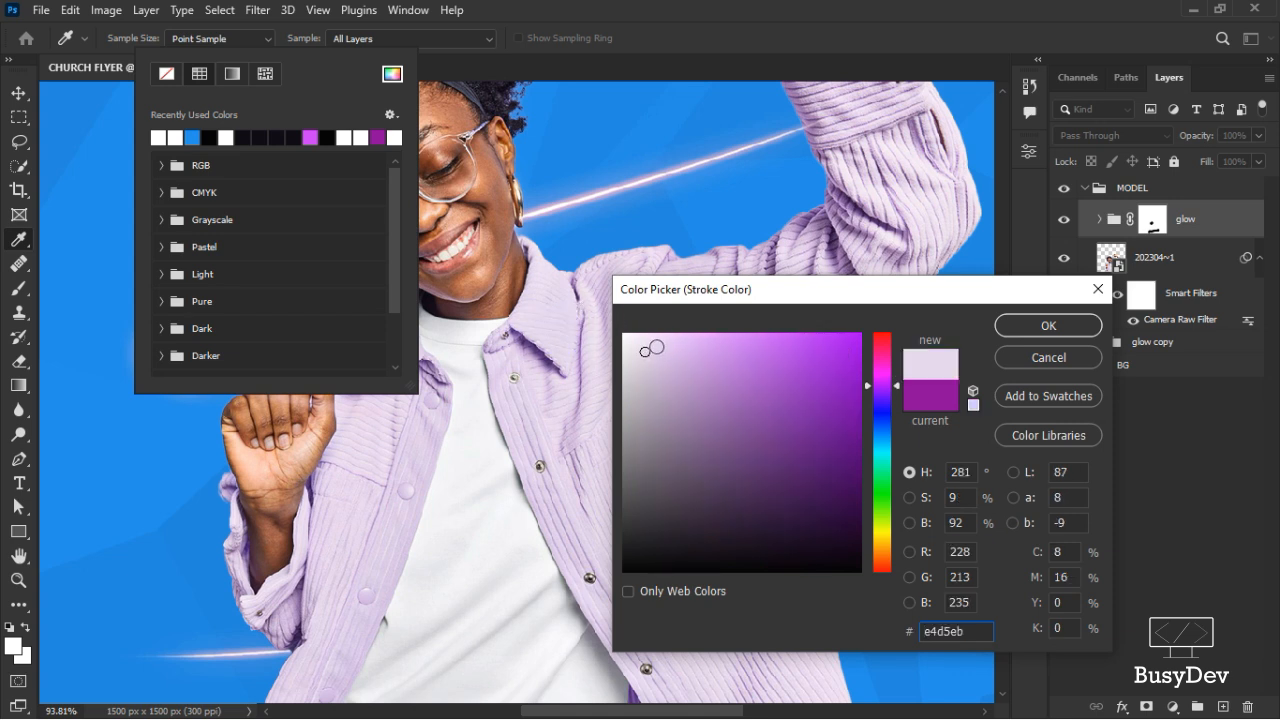
{"action": "mouse_move", "coordinate": [656, 347]}
{"action": "left_mouse_down"}
{"action": "mouse_move", "coordinate": [851, 334]}
{"action": "mouse_move", "coordinate": [864, 340]}
{"action": "mouse_move", "coordinate": [860, 453]}
{"action": "mouse_move", "coordinate": [862, 375]}
{"action": "mouse_move", "coordinate": [822, 426]}
{"action": "mouse_move", "coordinate": [808, 423]}
{"action": "mouse_move", "coordinate": [814, 403]}
{"action": "mouse_move", "coordinate": [849, 405]}
{"action": "left_mouse_up"}
{"action": "type", "text": "89039d"}
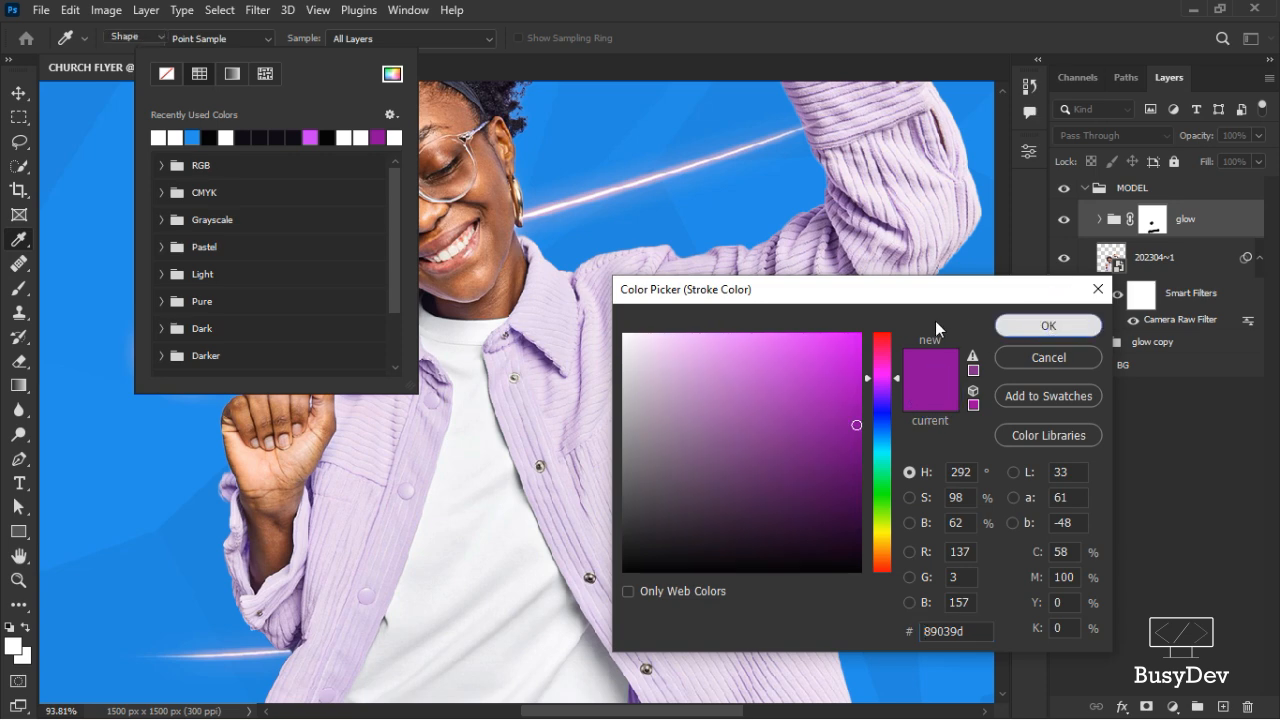
{"action": "left_click", "coordinate": [1046, 326]}
{"action": "left_click", "coordinate": [425, 80]}
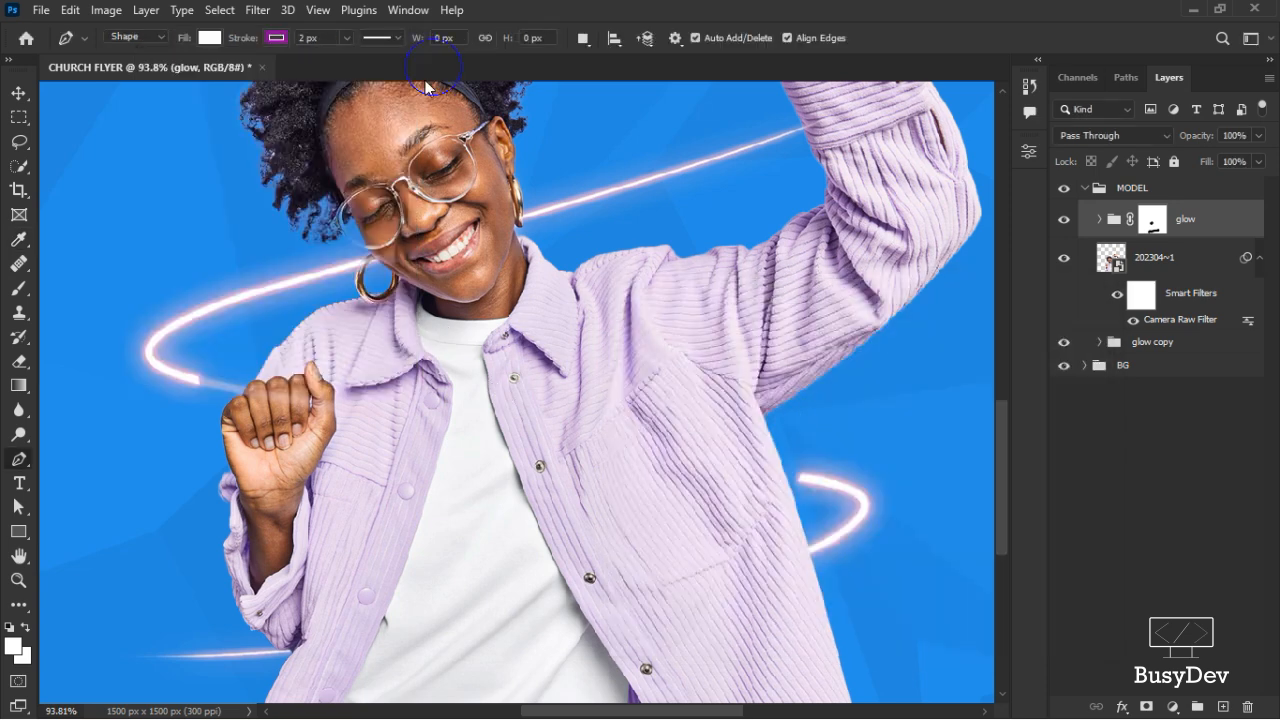
Draw a thin slanted white bar with the Pen tool, about 512 px wide, from the lower fist across the jacket to the swirl's end
{"action": "left_click", "coordinate": [350, 416]}
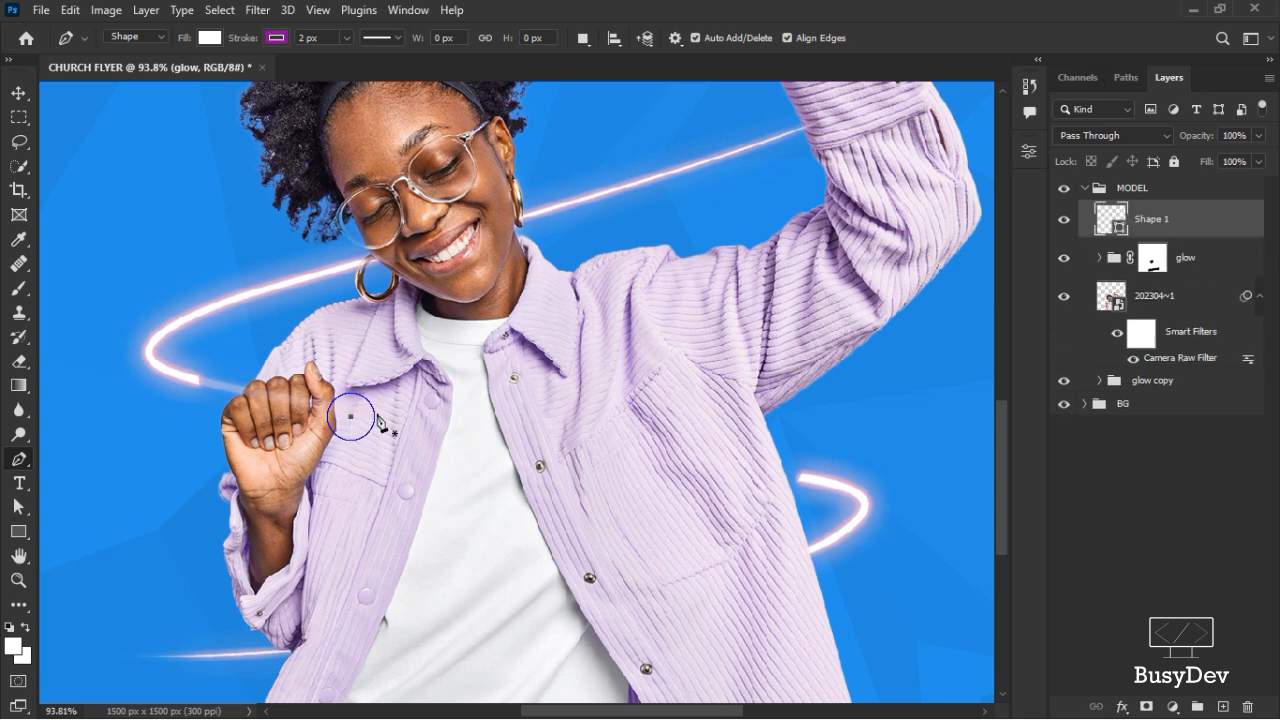
{"action": "left_click", "coordinate": [801, 477]}
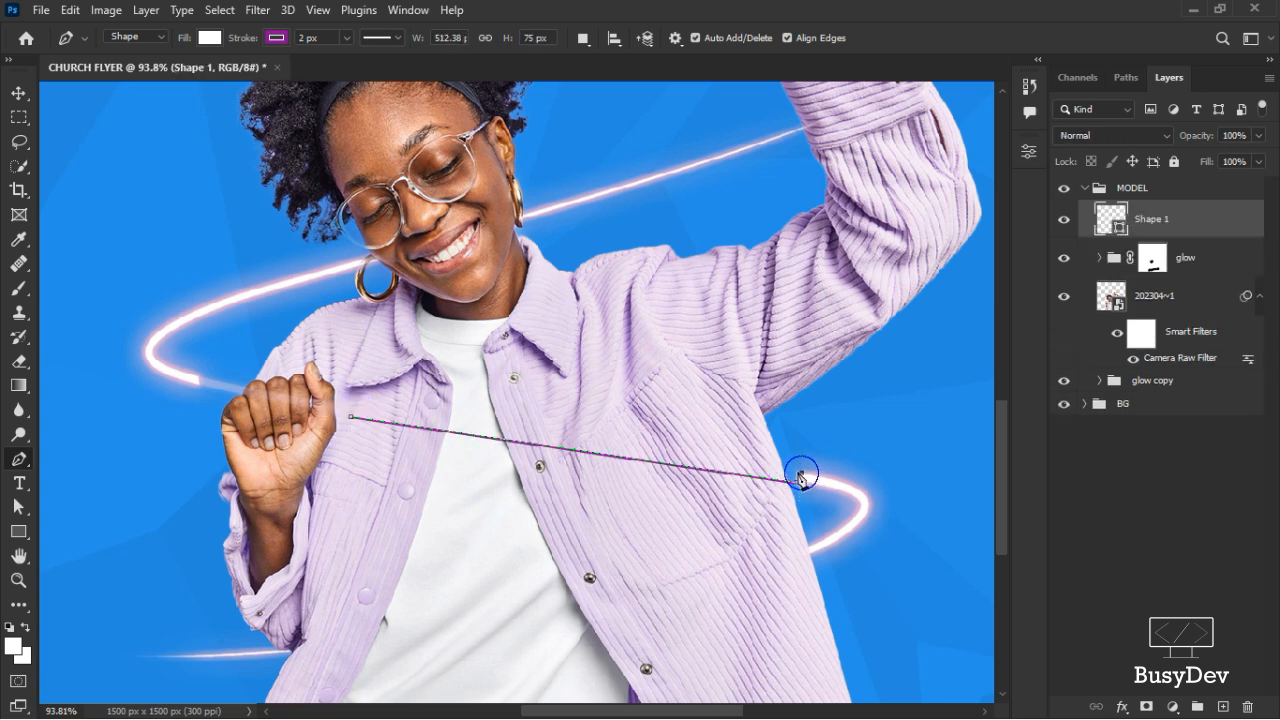
{"action": "left_click", "coordinate": [353, 409]}
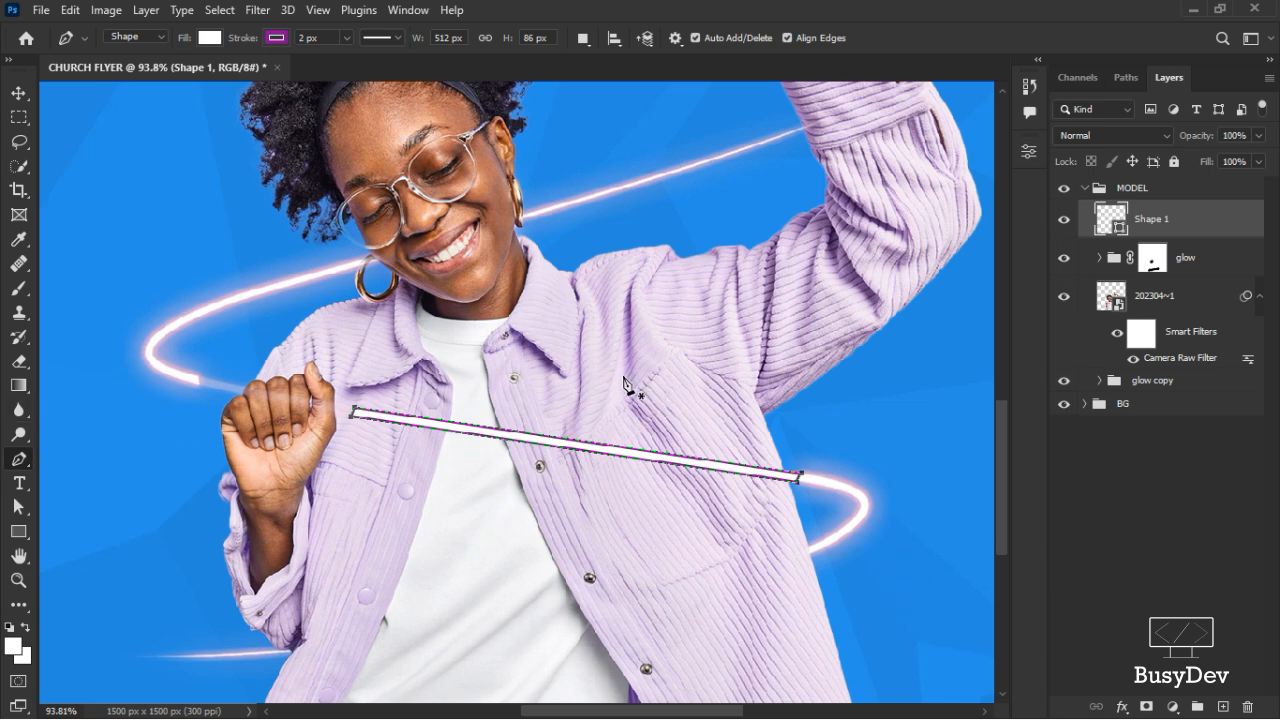
{"action": "left_click", "coordinate": [18, 93]}
{"action": "left_click", "coordinate": [927, 440]}
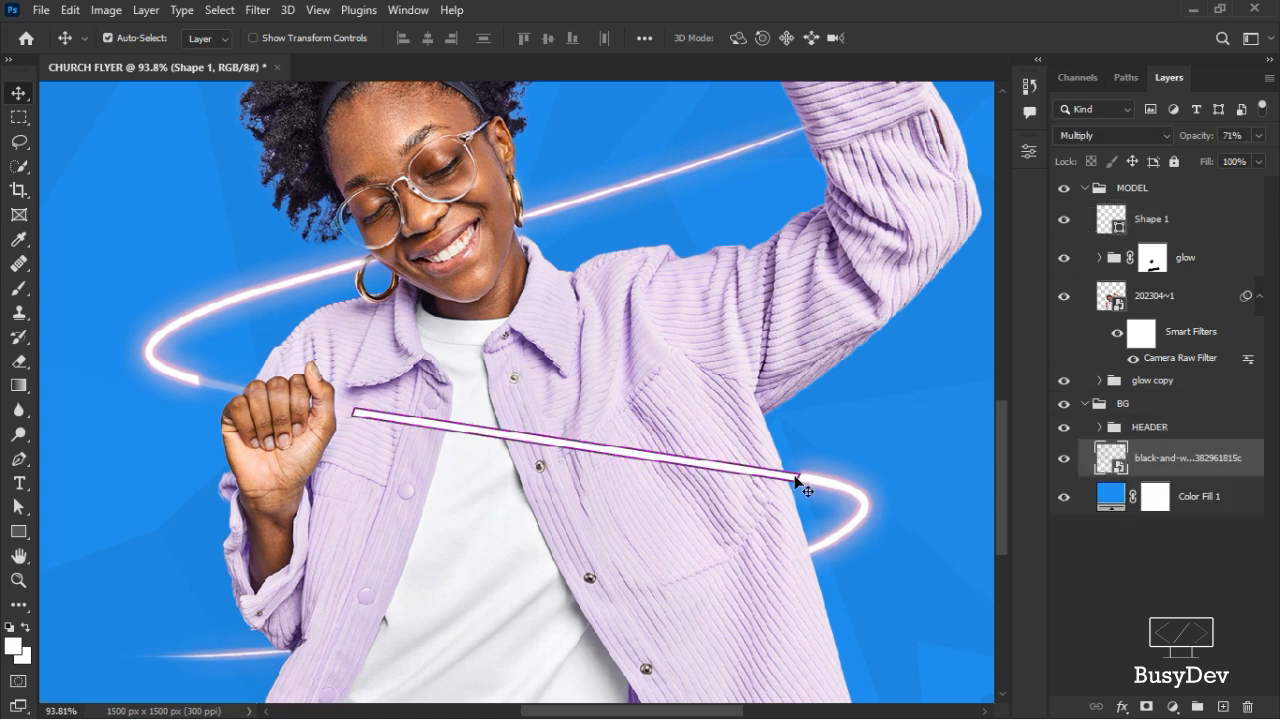
Convert the bar shape layer to a smart object and soften it with a Gaussian Blur
{"action": "left_click", "coordinate": [1204, 230]}
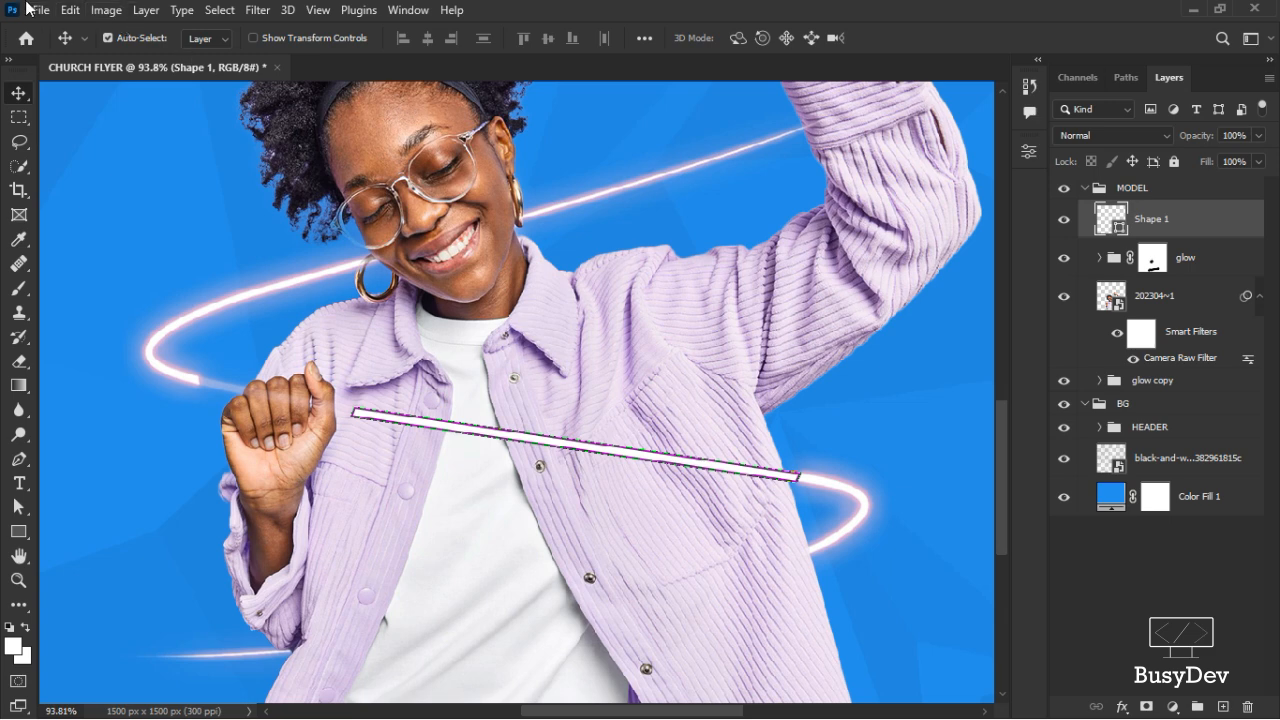
{"action": "left_click", "coordinate": [263, 8]}
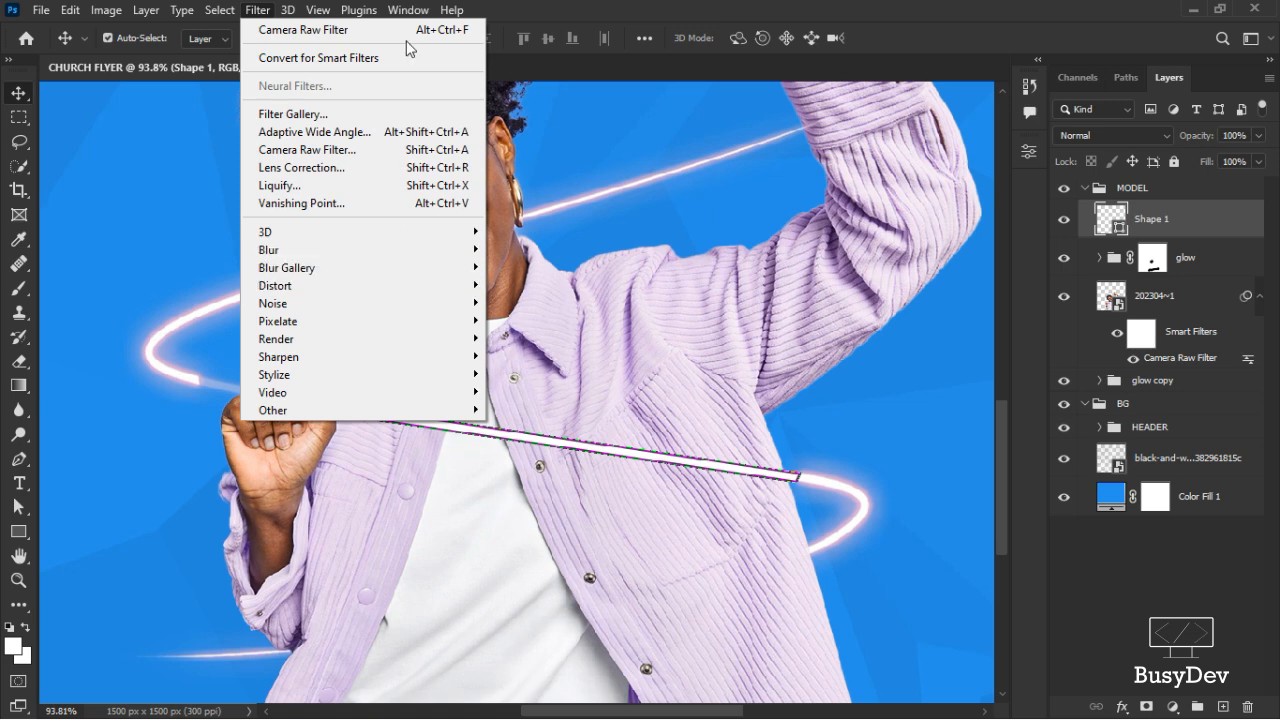
{"action": "left_click", "coordinate": [258, 8]}
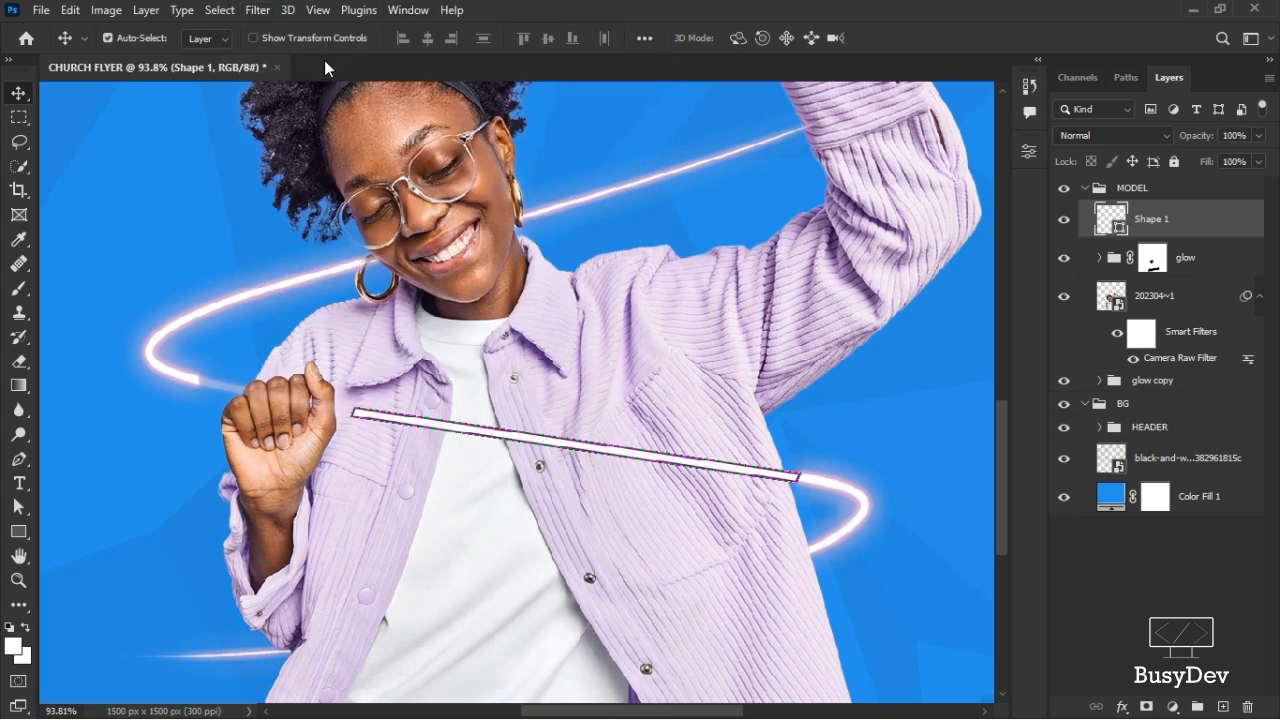
{"action": "left_click", "coordinate": [266, 12]}
{"action": "mouse_move", "coordinate": [392, 252]}
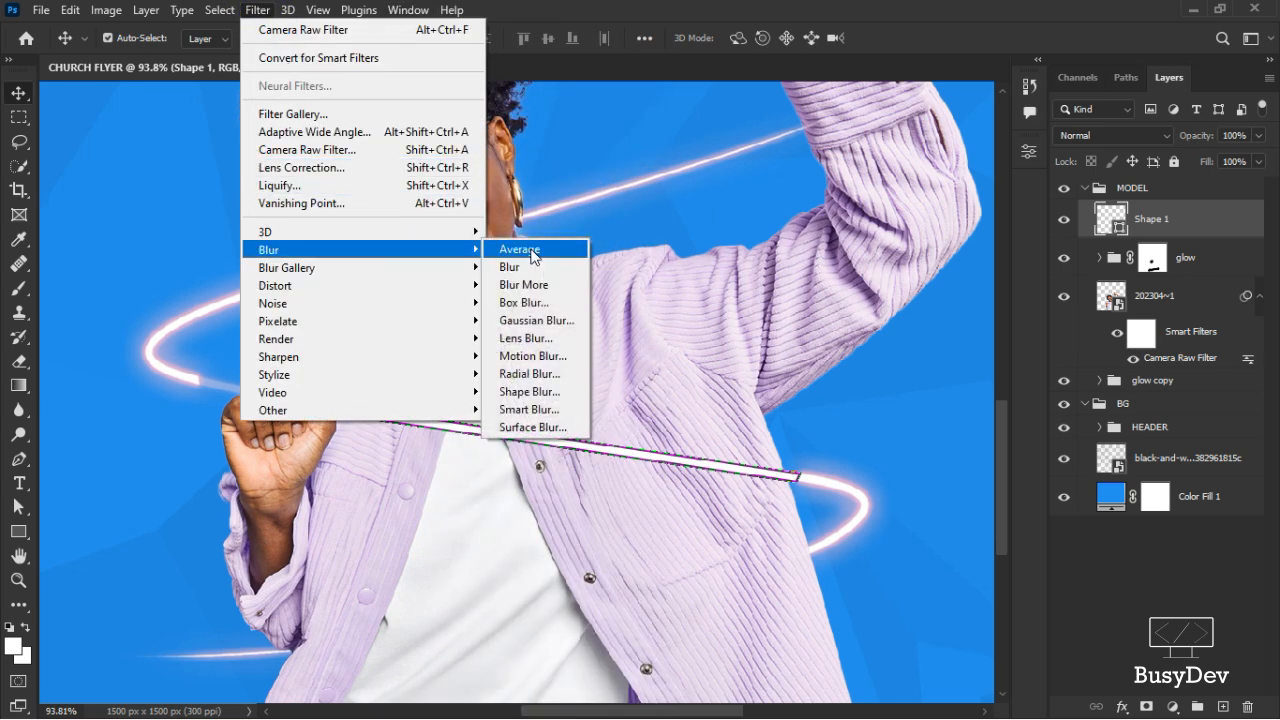
{"action": "left_click", "coordinate": [533, 324]}
{"action": "left_click", "coordinate": [565, 285]}
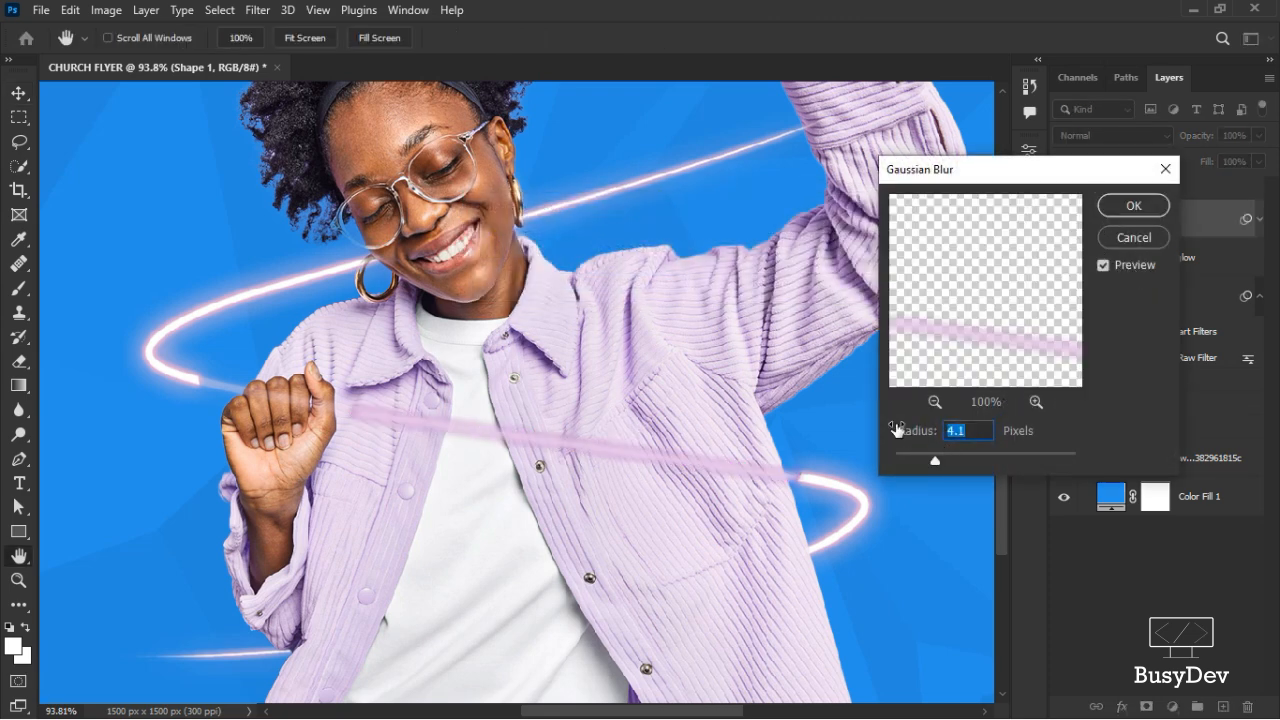
{"action": "left_click_drag", "start_coordinate": [897, 429], "coordinate": [935, 429]}
{"action": "left_click", "coordinate": [1164, 207]}
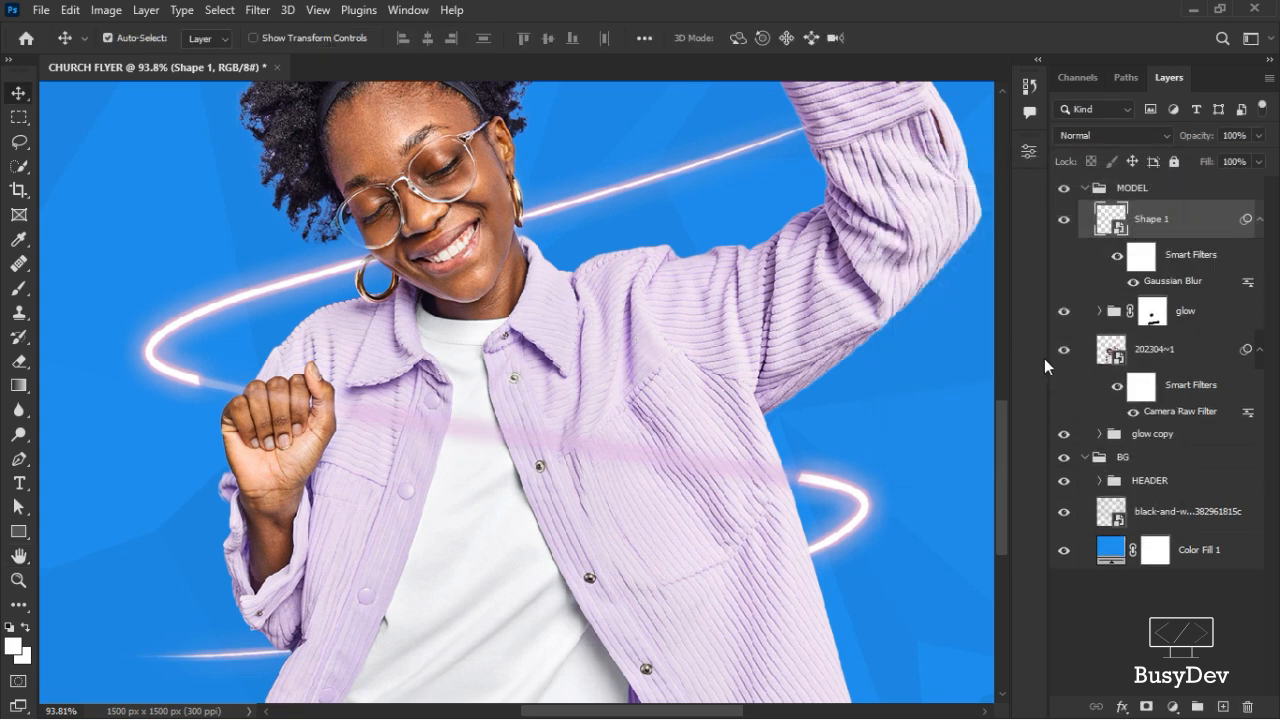
Lower the blurred bar layer's opacity to 43% and reduce it further to 35%
{"action": "mouse_move", "coordinate": [1213, 137]}
{"action": "left_mouse_down"}
{"action": "mouse_move", "coordinate": [1165, 143]}
{"action": "mouse_move", "coordinate": [1197, 140]}
{"action": "left_mouse_up"}
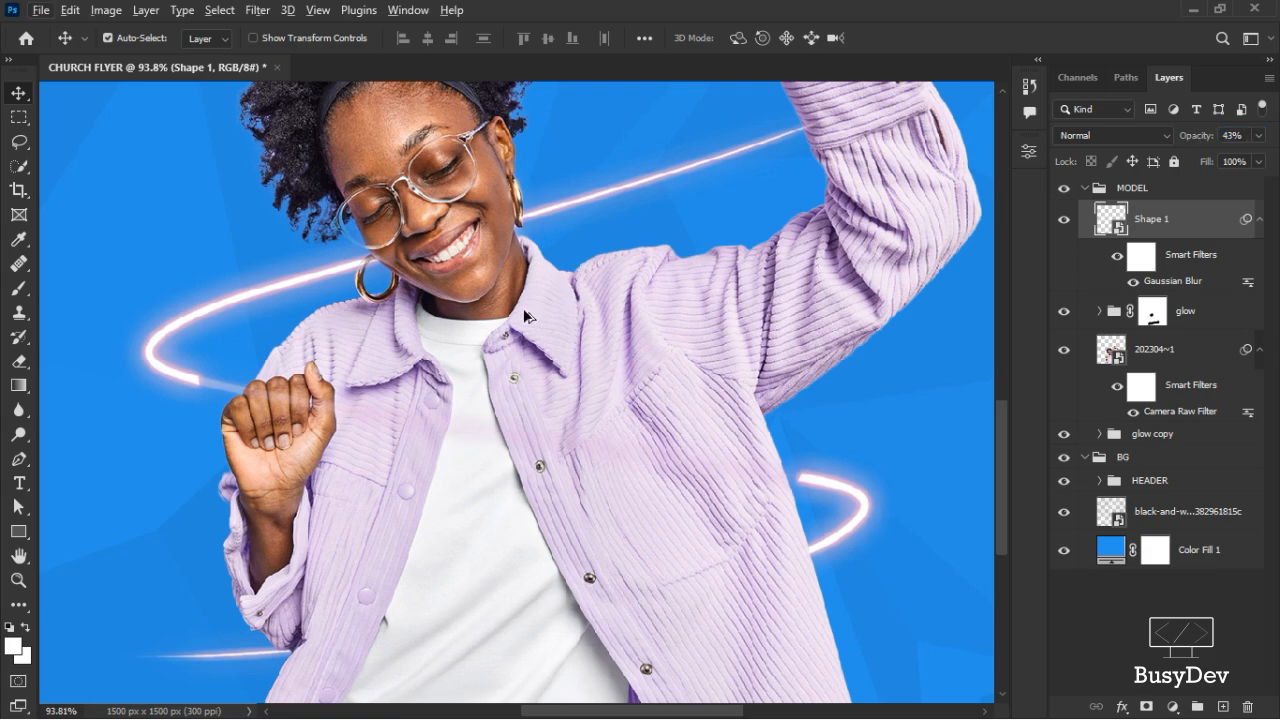
{"action": "scroll", "coordinate": [523, 308], "scroll_direction": "down", "scroll_amount": 5}
{"action": "scroll", "coordinate": [640, 400], "scroll_direction": "up", "scroll_amount": 2}
{"action": "scroll", "coordinate": [497, 345], "scroll_direction": "up", "scroll_amount": 3}
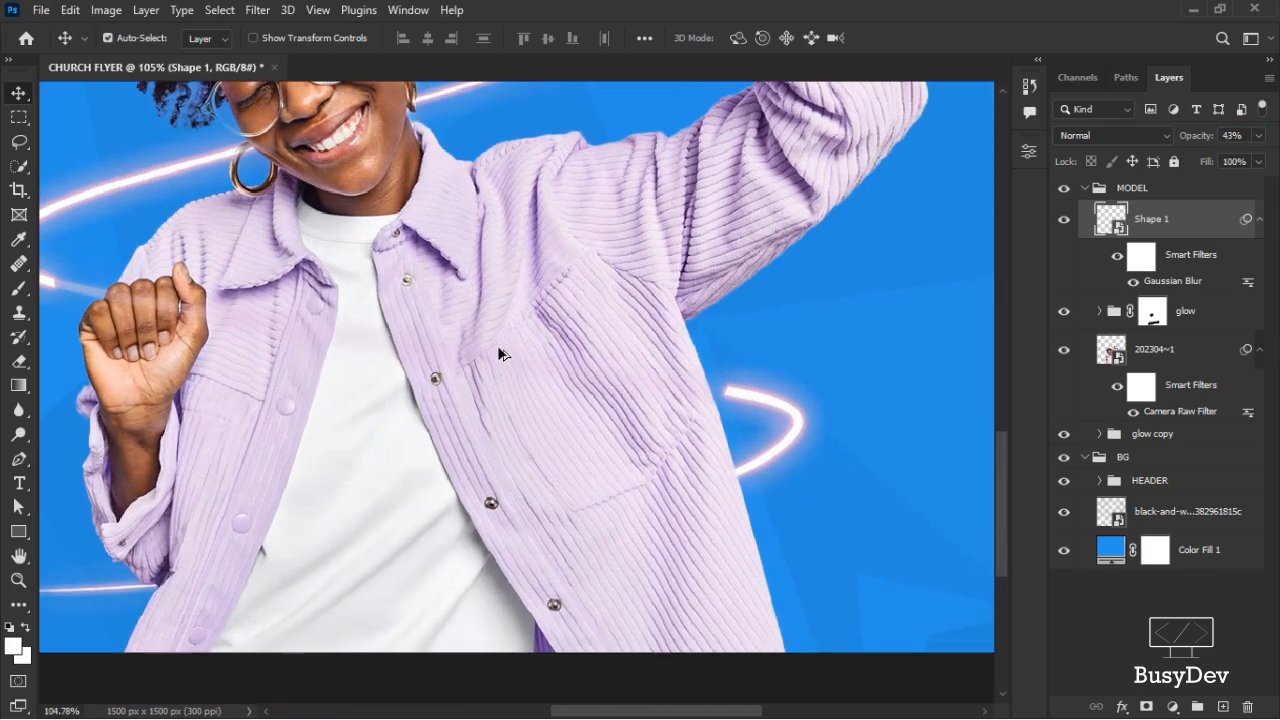
{"action": "scroll", "coordinate": [497, 345], "scroll_direction": "down", "scroll_amount": 2}
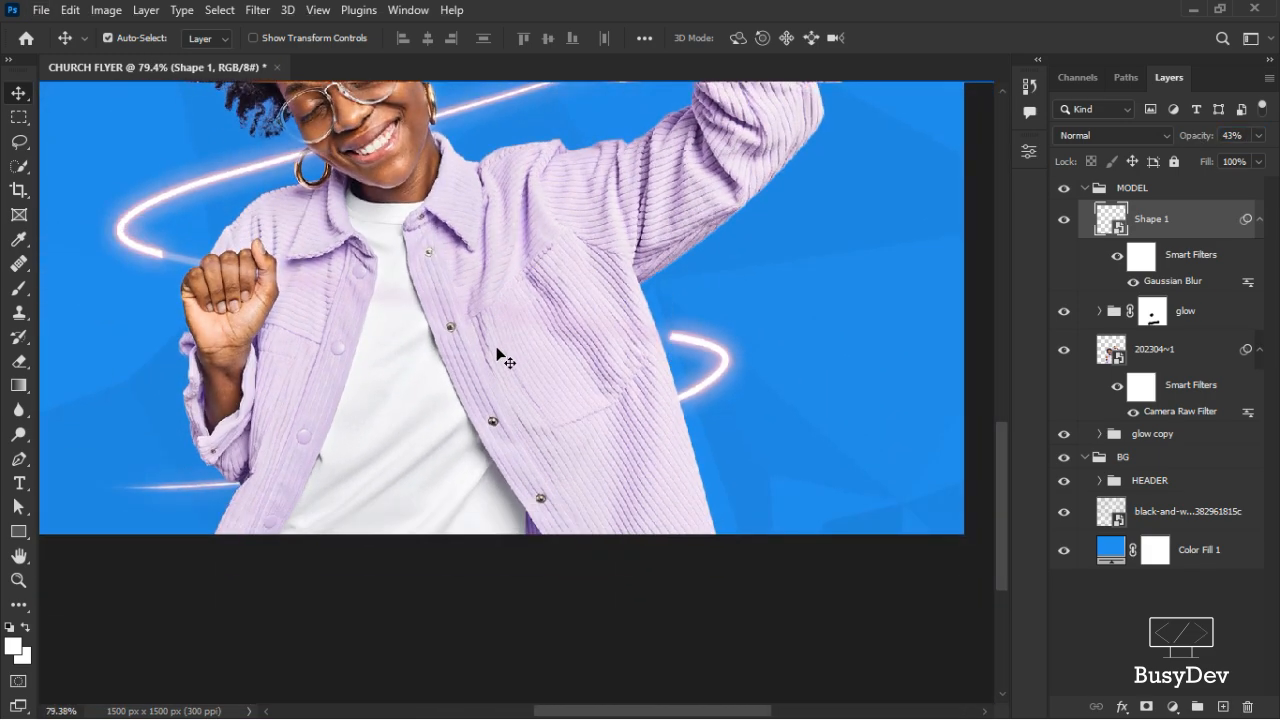
{"action": "scroll", "coordinate": [497, 349], "scroll_direction": "down", "scroll_amount": 3}
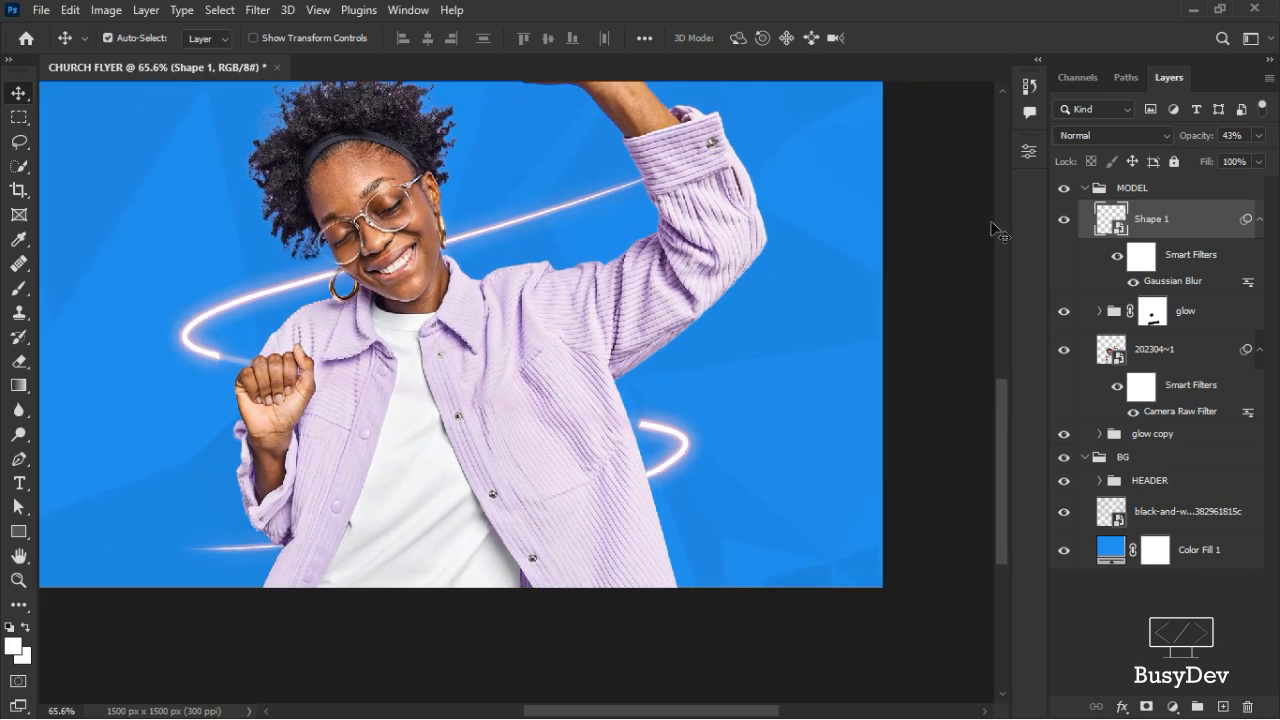
{"action": "left_click_drag", "start_coordinate": [1188, 141], "coordinate": [1180, 141]}
{"action": "scroll", "coordinate": [428, 460], "scroll_direction": "down", "scroll_amount": 3}
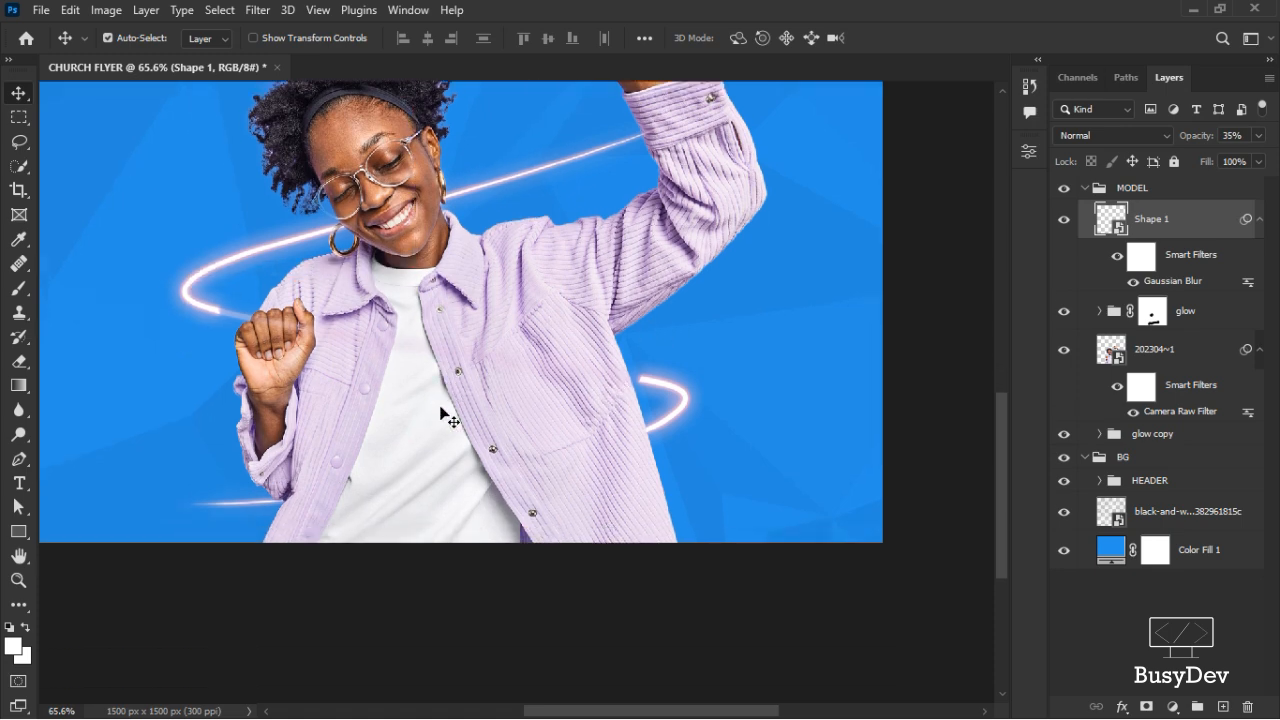
{"action": "scroll", "coordinate": [455, 388], "scroll_direction": "up", "scroll_amount": 1}
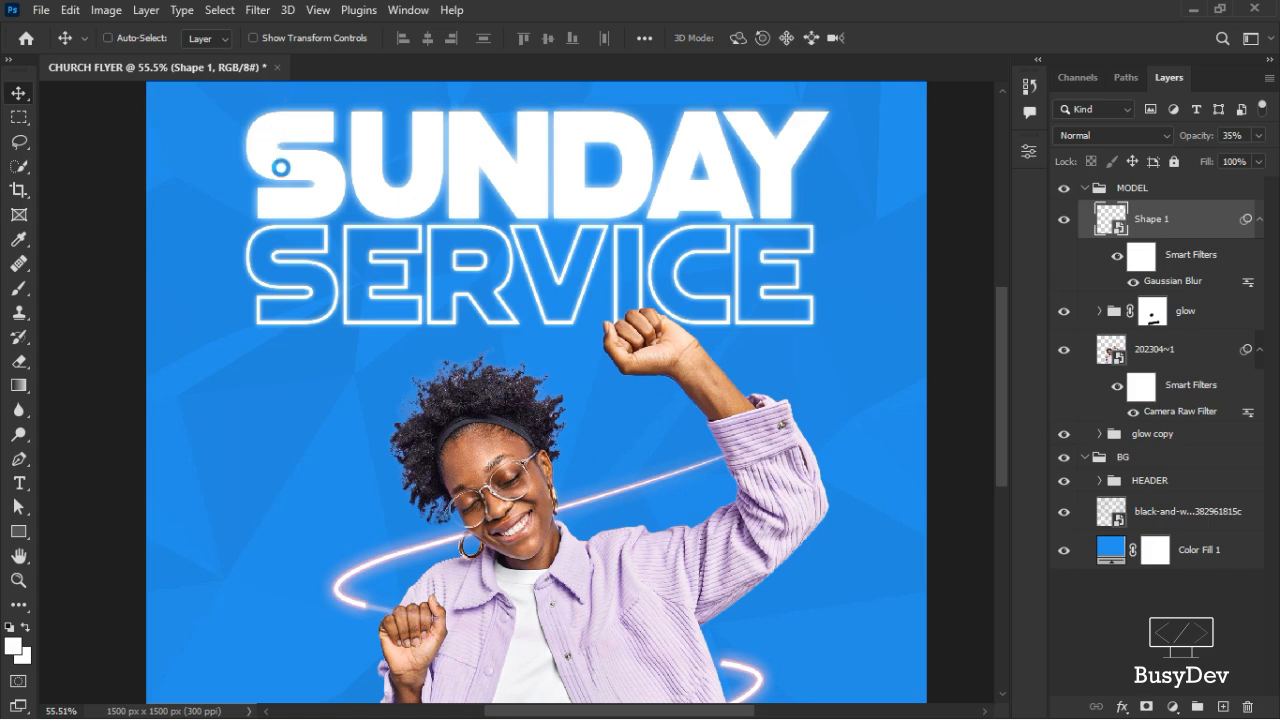
Select the woman's photo layer beneath the masked glow group
{"action": "scroll", "coordinate": [432, 543], "scroll_direction": "up", "scroll_amount": 1}
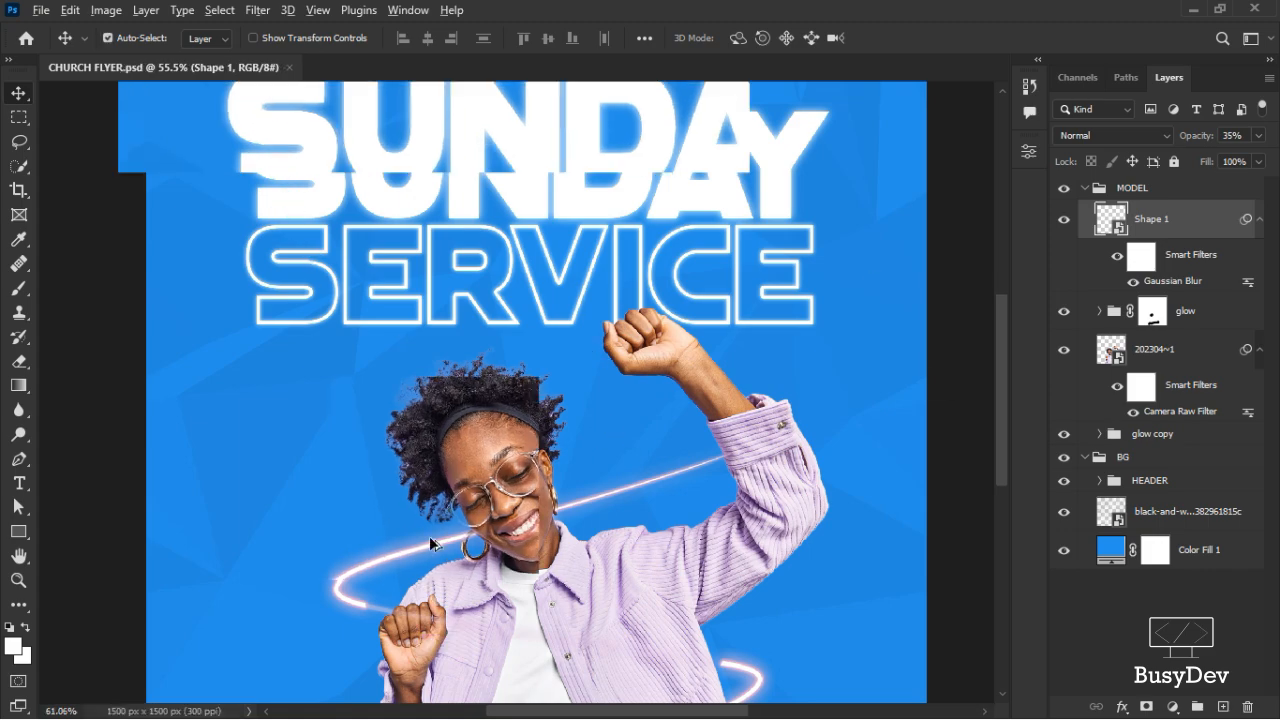
{"action": "scroll", "coordinate": [432, 543], "scroll_direction": "up", "scroll_amount": 14}
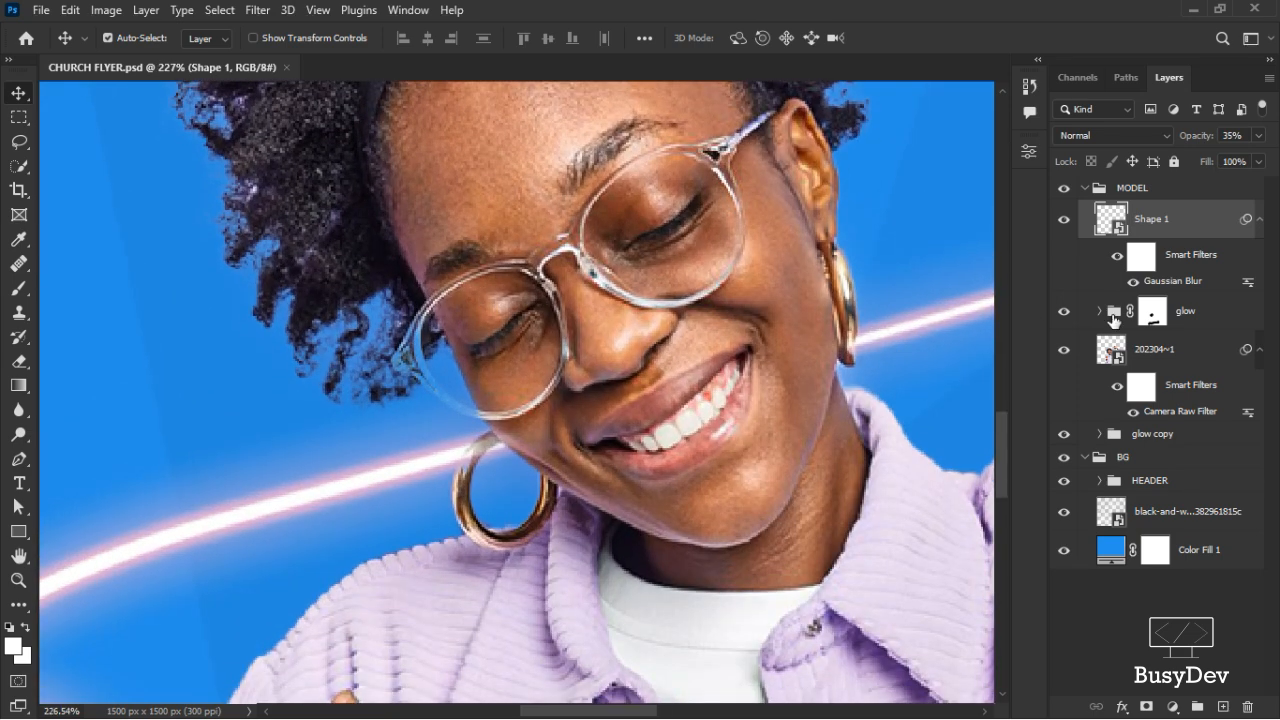
{"action": "left_click", "coordinate": [1149, 355]}
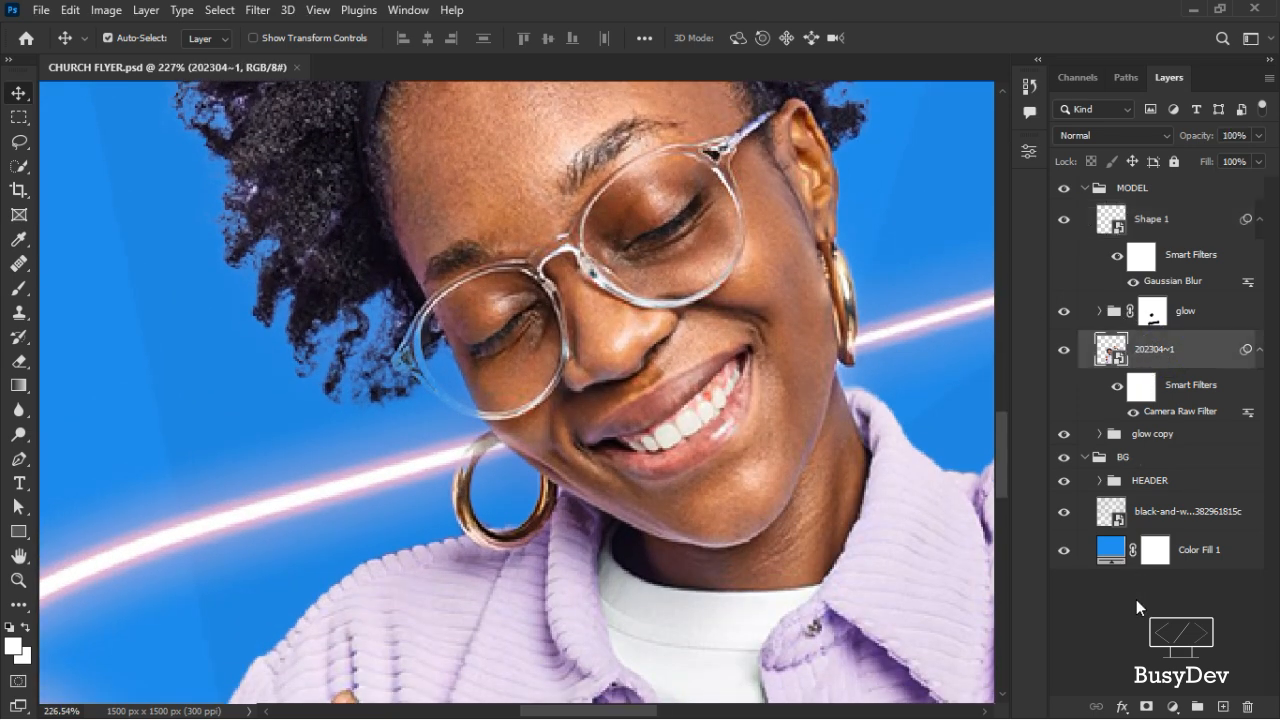
{"action": "left_click", "coordinate": [1186, 707]}
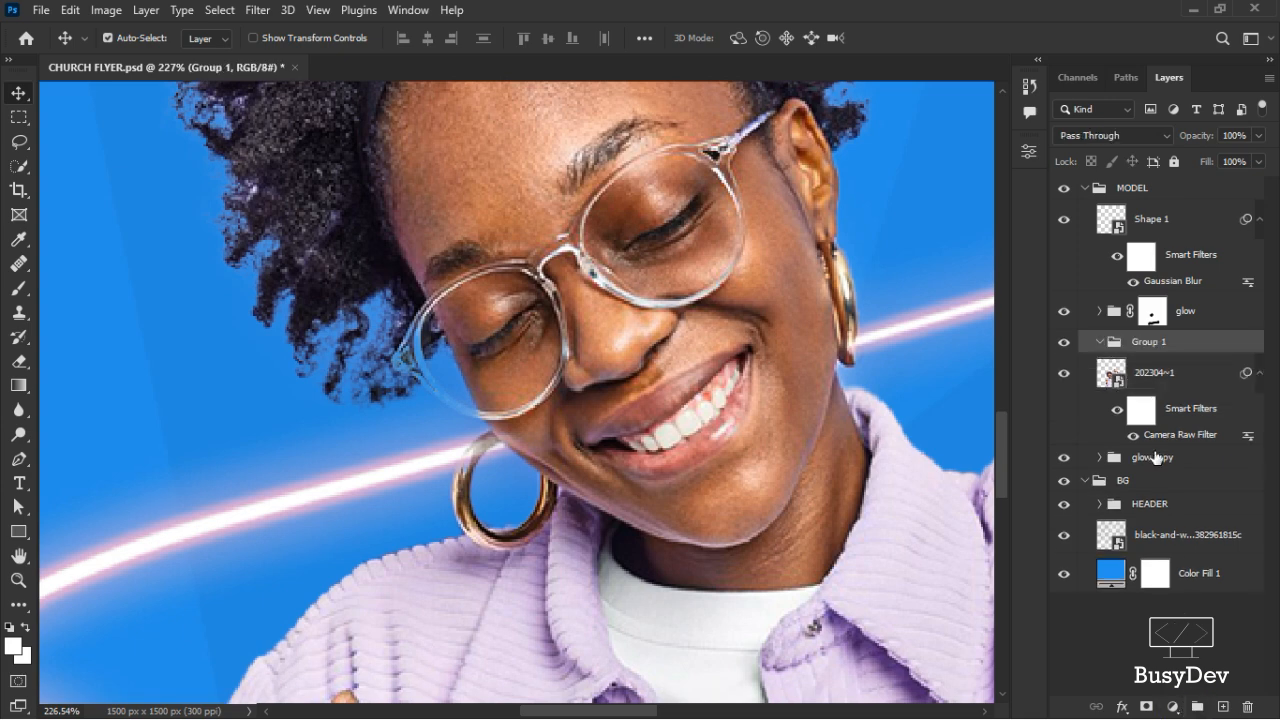
{"action": "key", "text": "ctrl+z"}
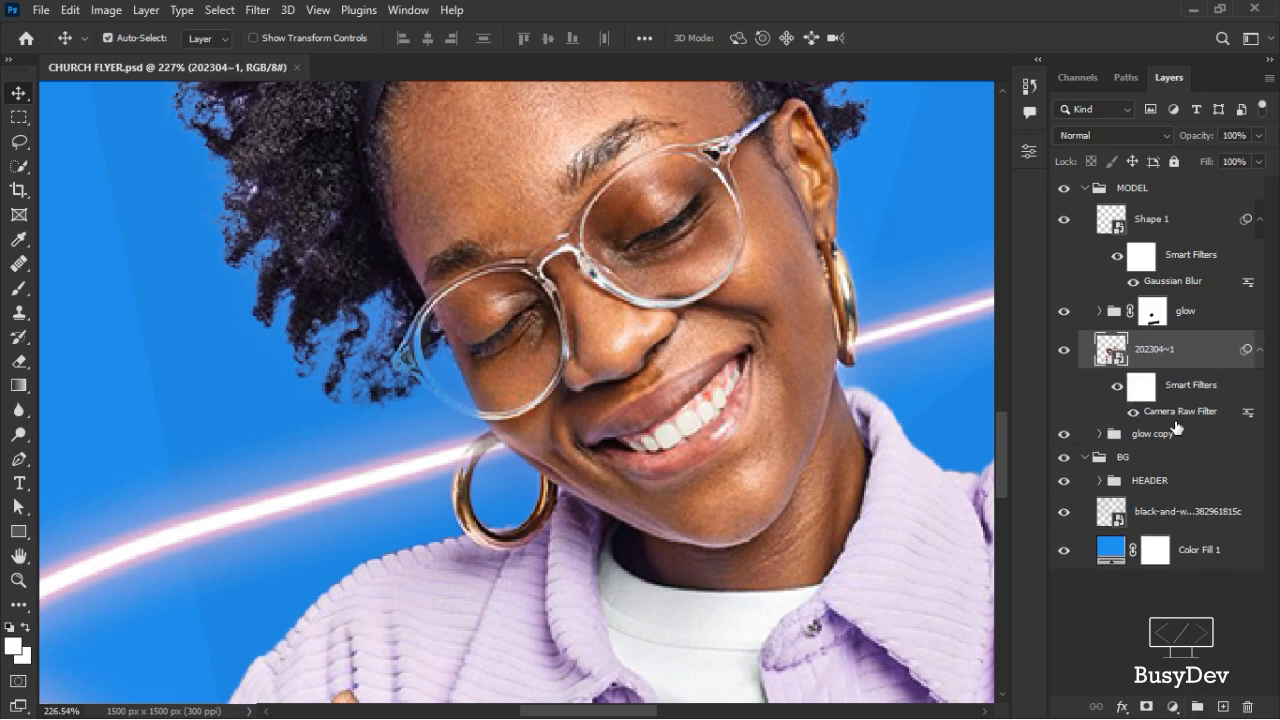
{"action": "left_click", "coordinate": [1163, 708]}
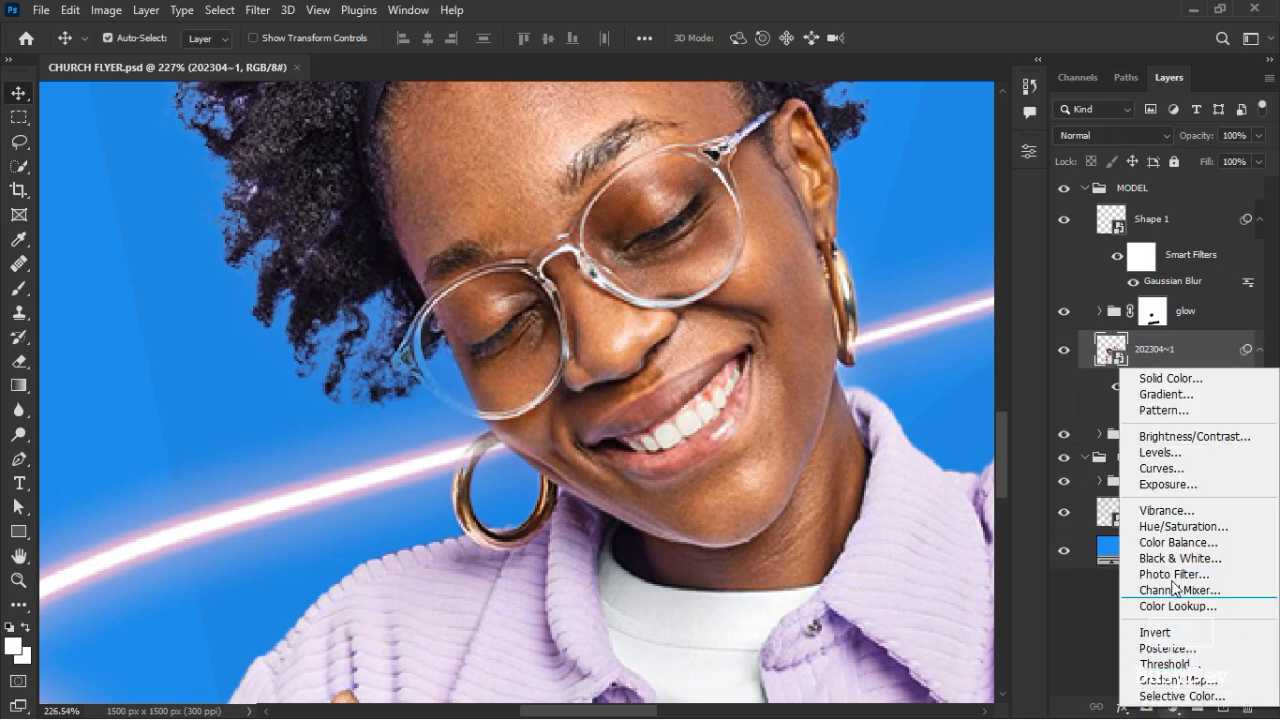
{"action": "left_click", "coordinate": [1160, 380]}
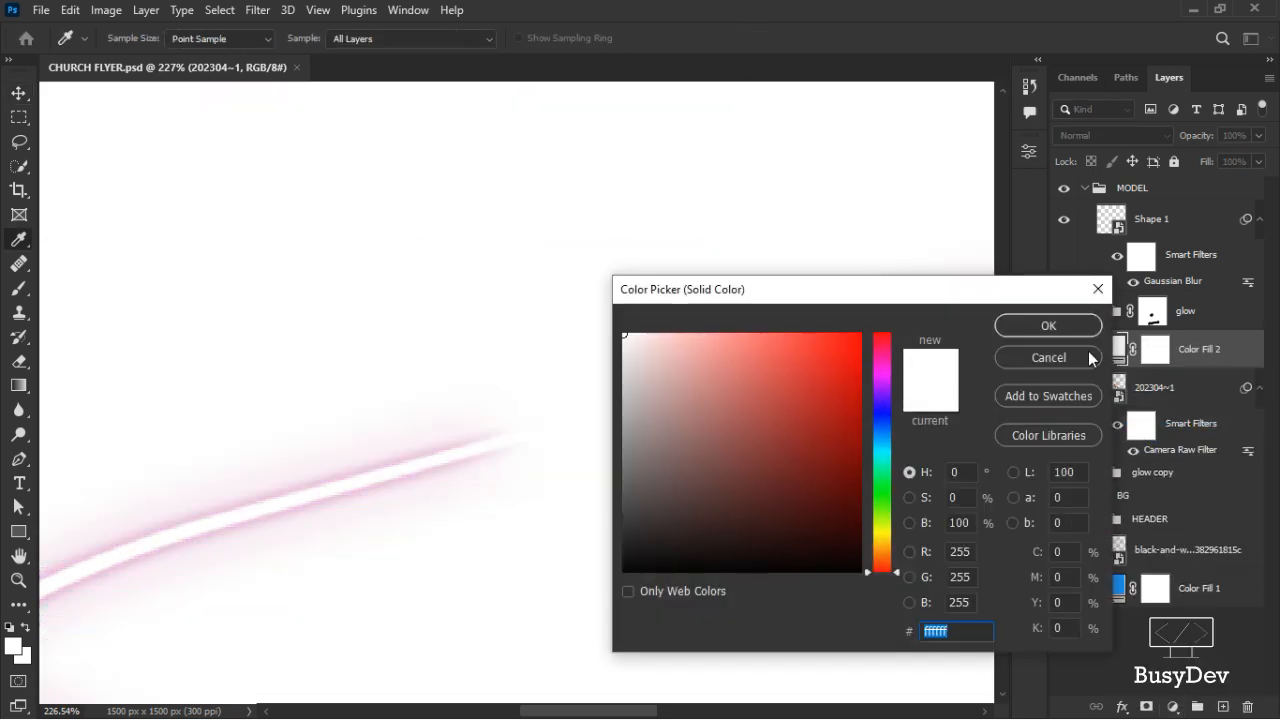
{"action": "left_click", "coordinate": [1091, 358]}
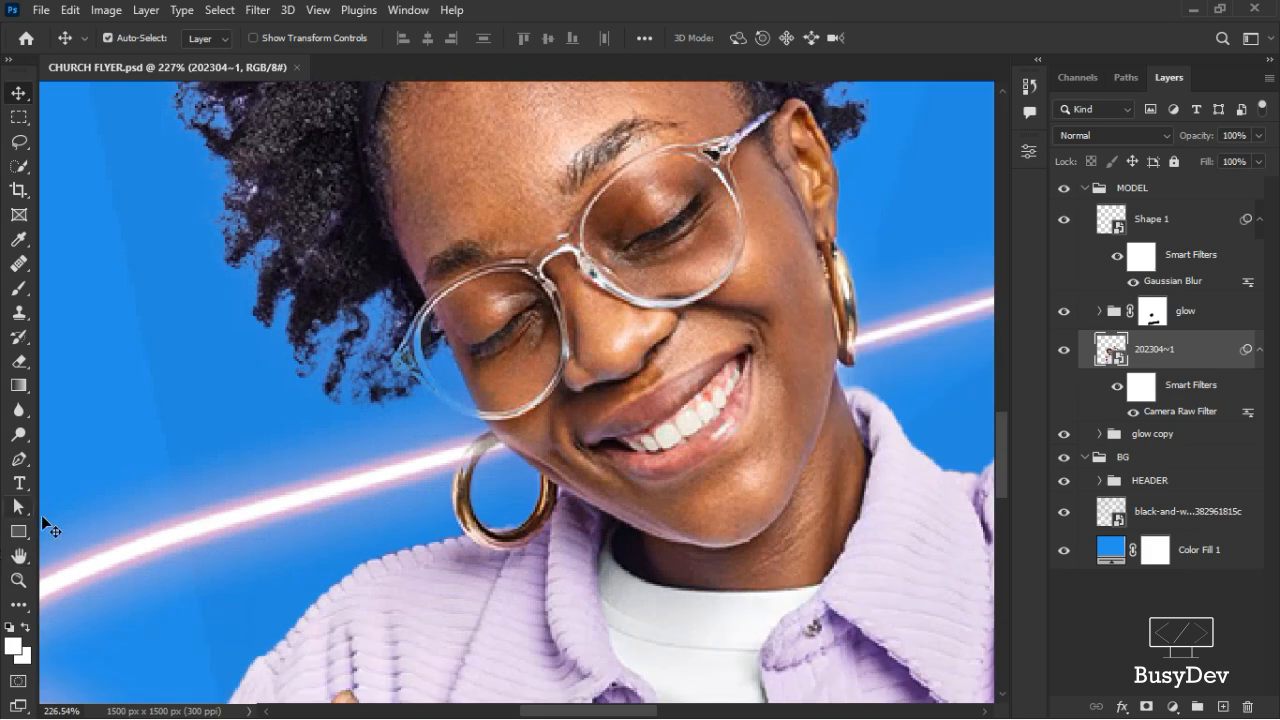
Set the foreground color to a vivid magenta, #ce28ec, starting from a hue sampled from the artwork
{"action": "left_click", "coordinate": [16, 645]}
{"action": "left_click", "coordinate": [283, 489]}
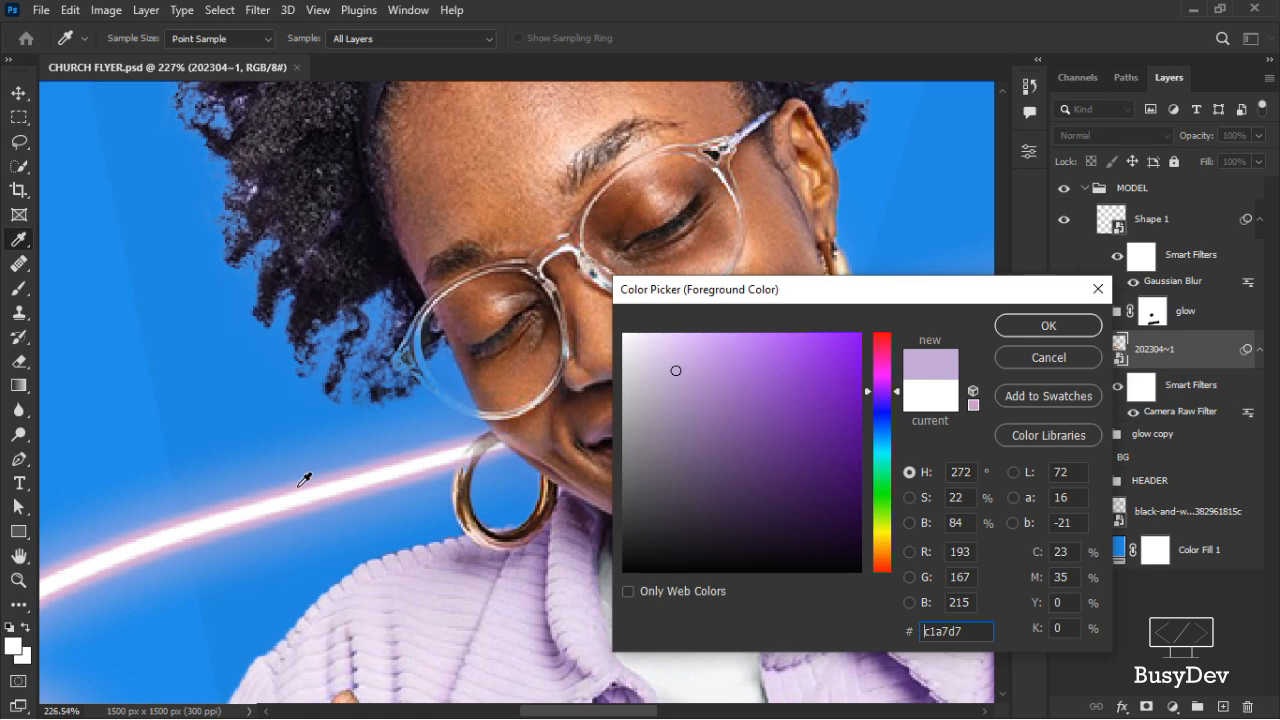
{"action": "left_click", "coordinate": [304, 481]}
{"action": "left_click", "coordinate": [703, 369]}
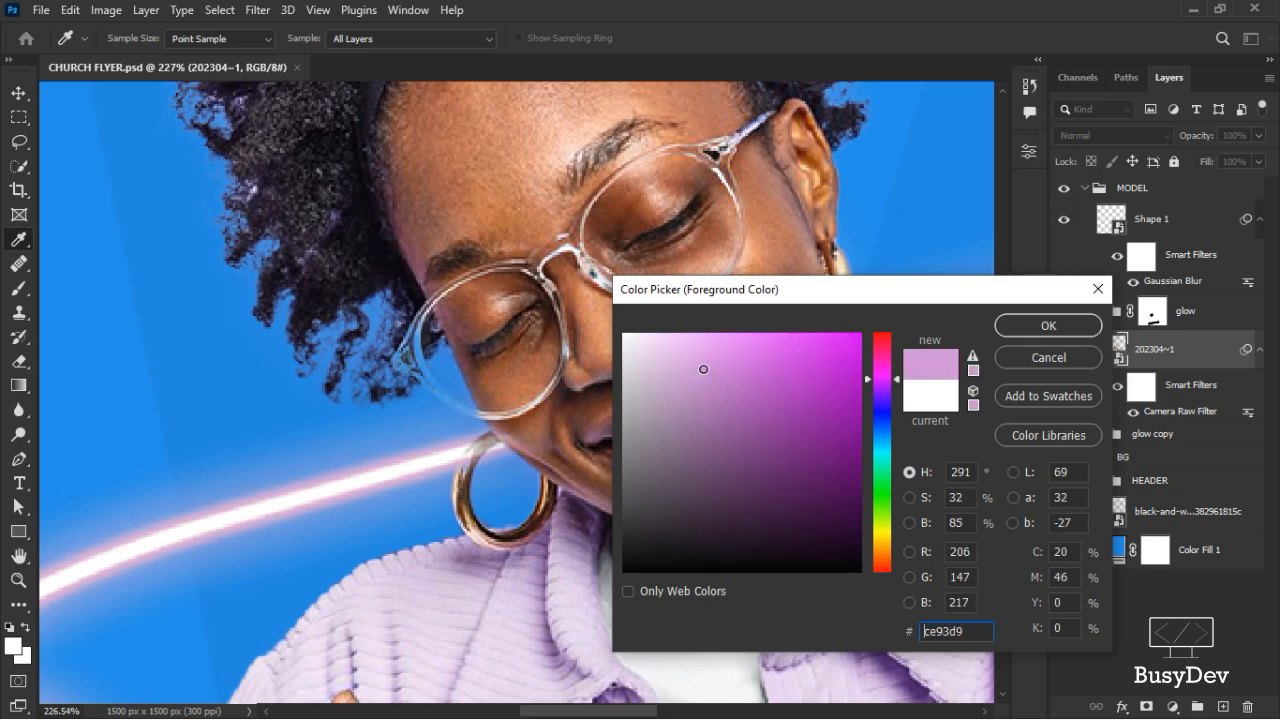
{"action": "mouse_move", "coordinate": [703, 369]}
{"action": "left_mouse_down"}
{"action": "mouse_move", "coordinate": [807, 359]}
{"action": "mouse_move", "coordinate": [723, 340]}
{"action": "mouse_move", "coordinate": [821, 351]}
{"action": "left_mouse_up"}
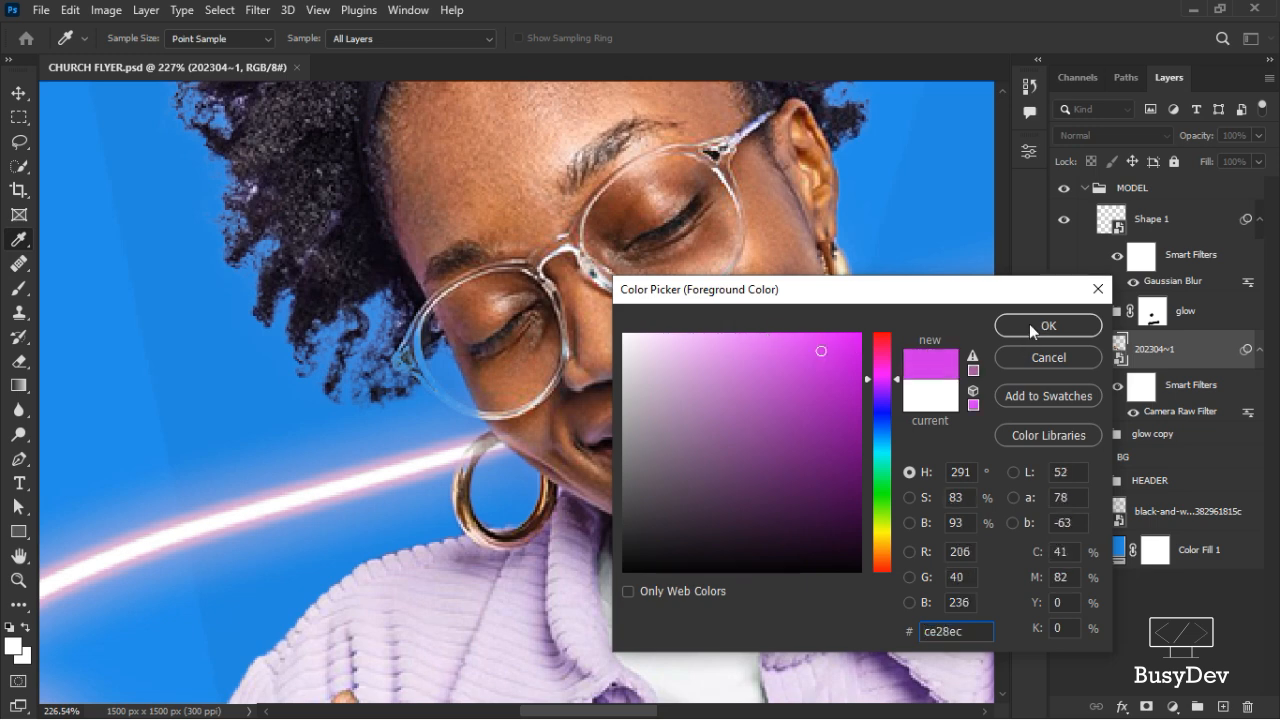
{"action": "left_click", "coordinate": [1032, 331]}
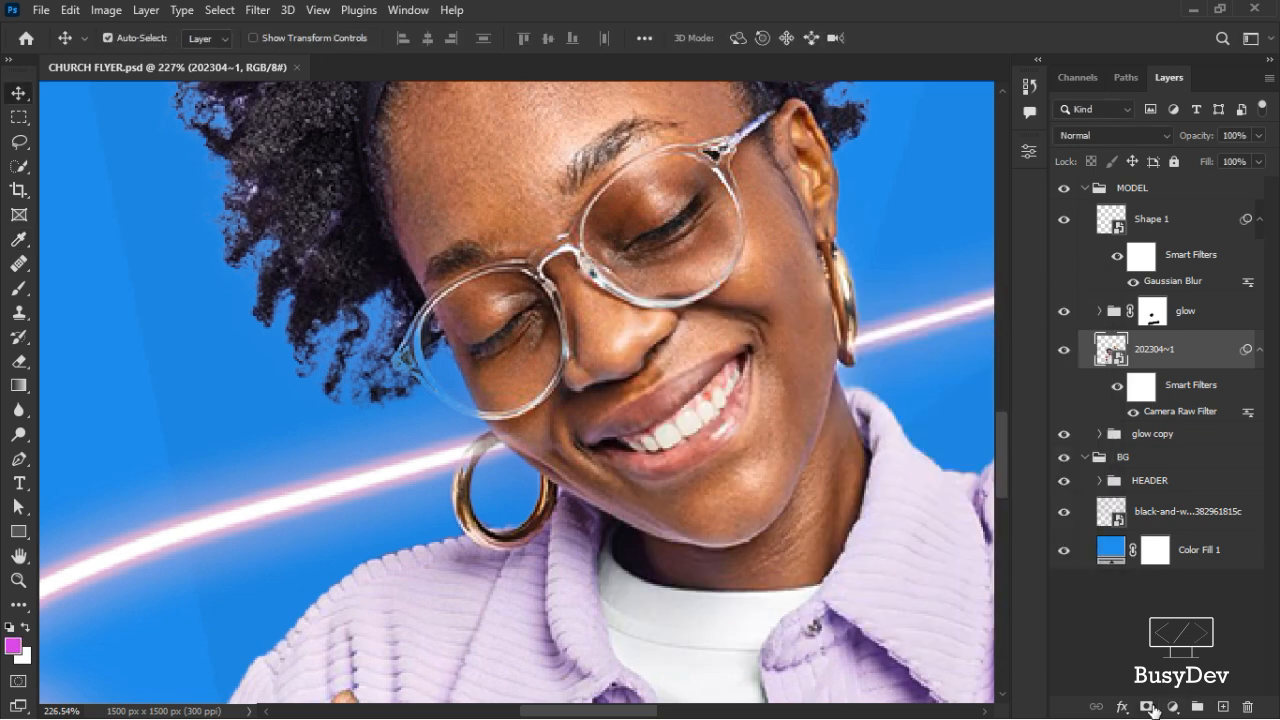
Add a #ce28ec Solid Color fill layer above the woman's photo and clip it to that photo
{"action": "left_click", "coordinate": [1173, 708]}
{"action": "left_click", "coordinate": [1172, 378]}
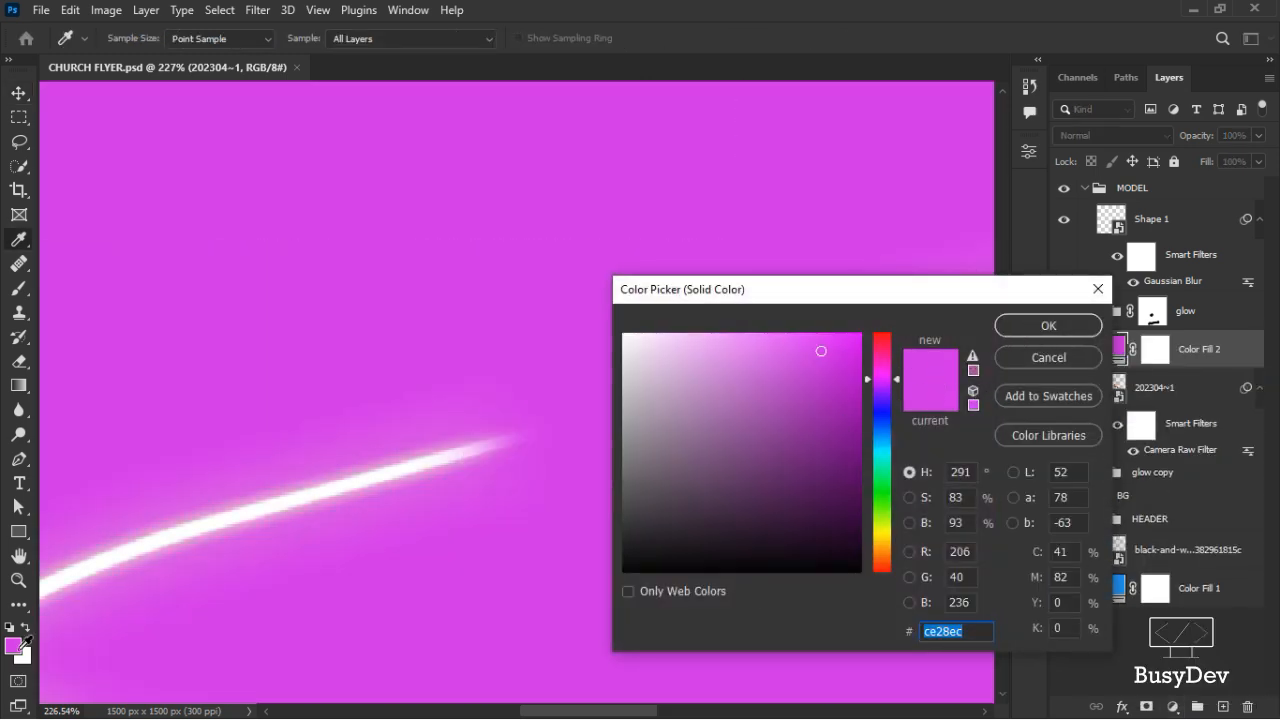
{"action": "left_click", "coordinate": [1048, 327]}
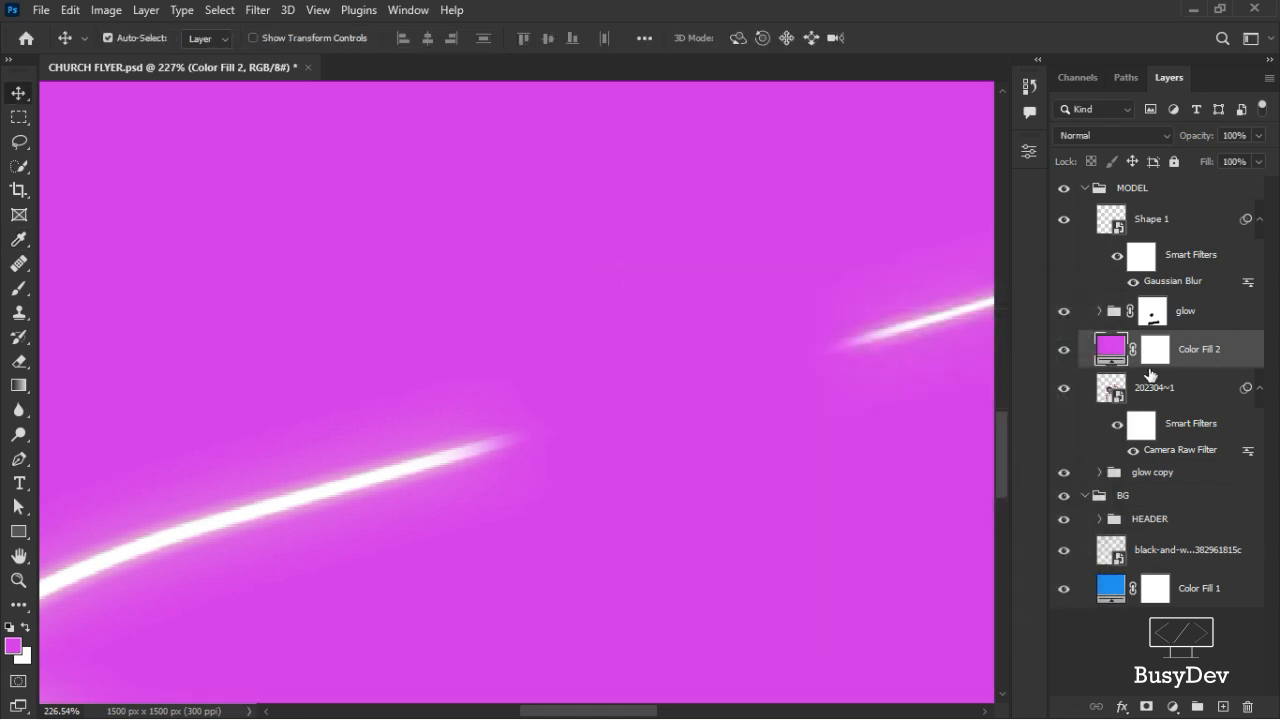
{"action": "left_click_drag", "start_coordinate": [1150, 372], "coordinate": [1175, 365]}
{"action": "right_click", "coordinate": [1175, 365]}
{"action": "left_click", "coordinate": [1030, 397]}
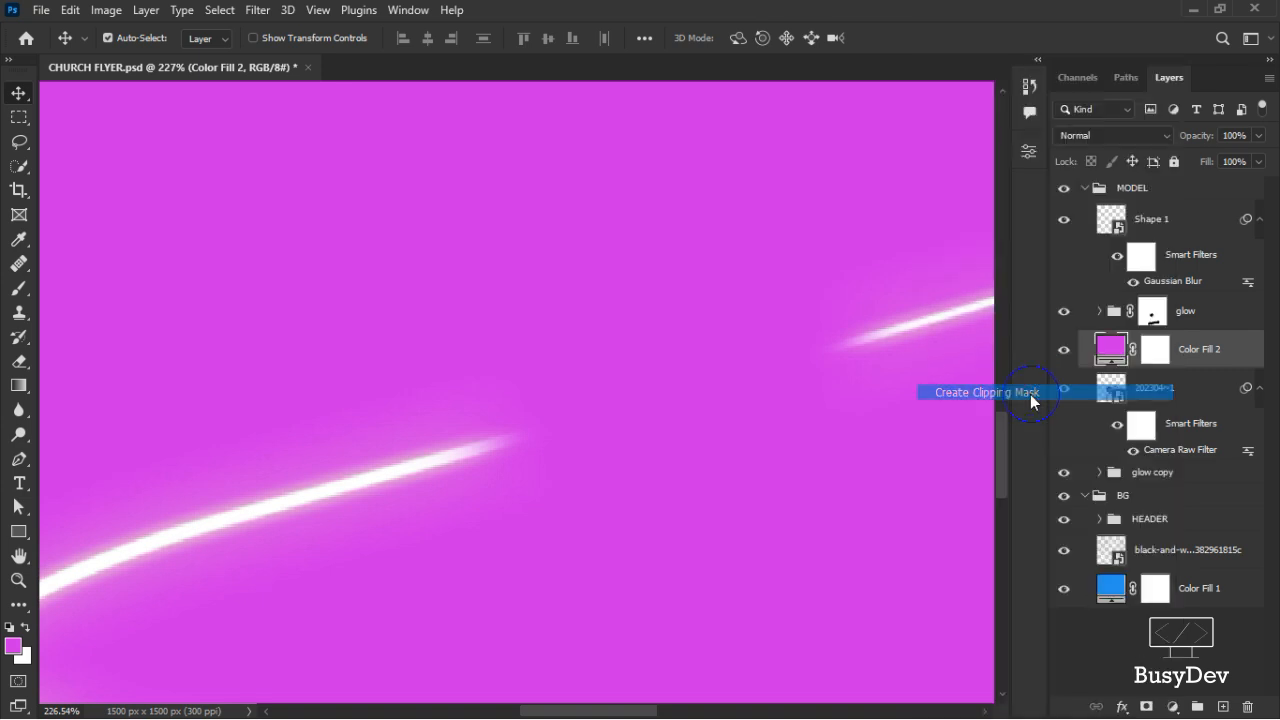
Invert the magenta fill layer's mask to black so the color is hidden across the woman
{"action": "scroll", "coordinate": [695, 405], "scroll_direction": "down", "scroll_amount": 3}
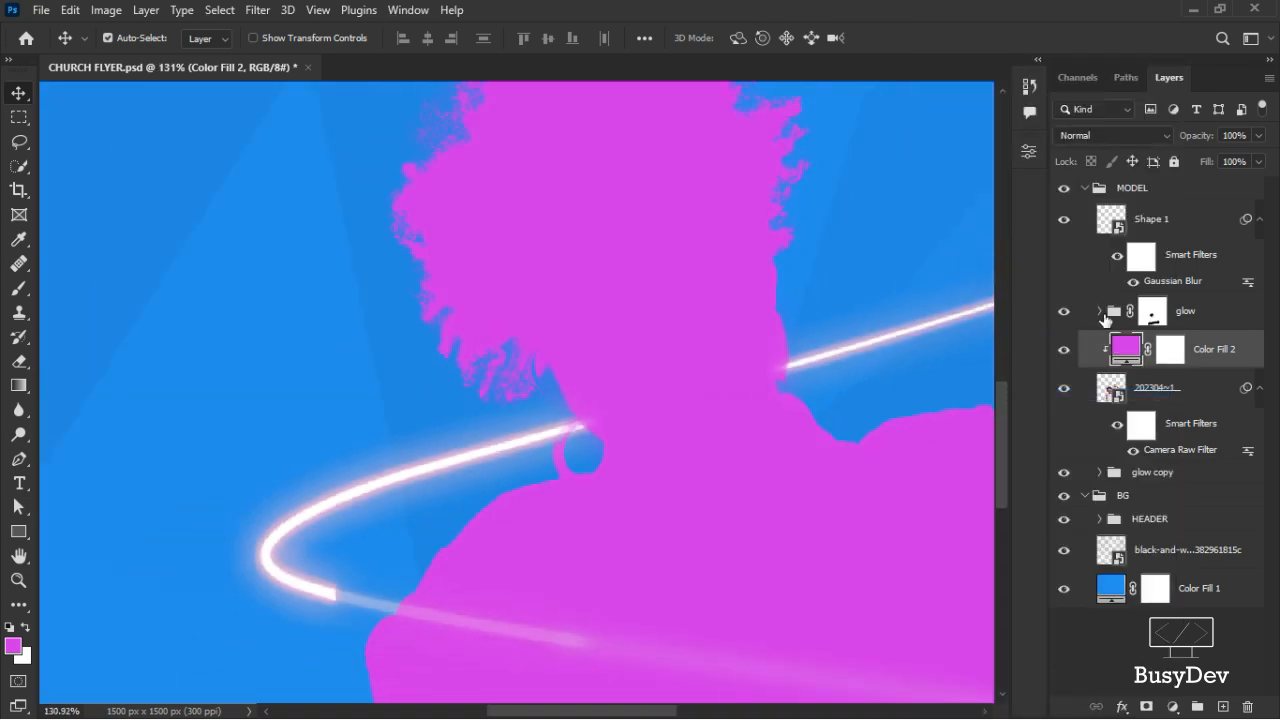
{"action": "scroll", "coordinate": [765, 380], "scroll_direction": "right", "scroll_amount": 3}
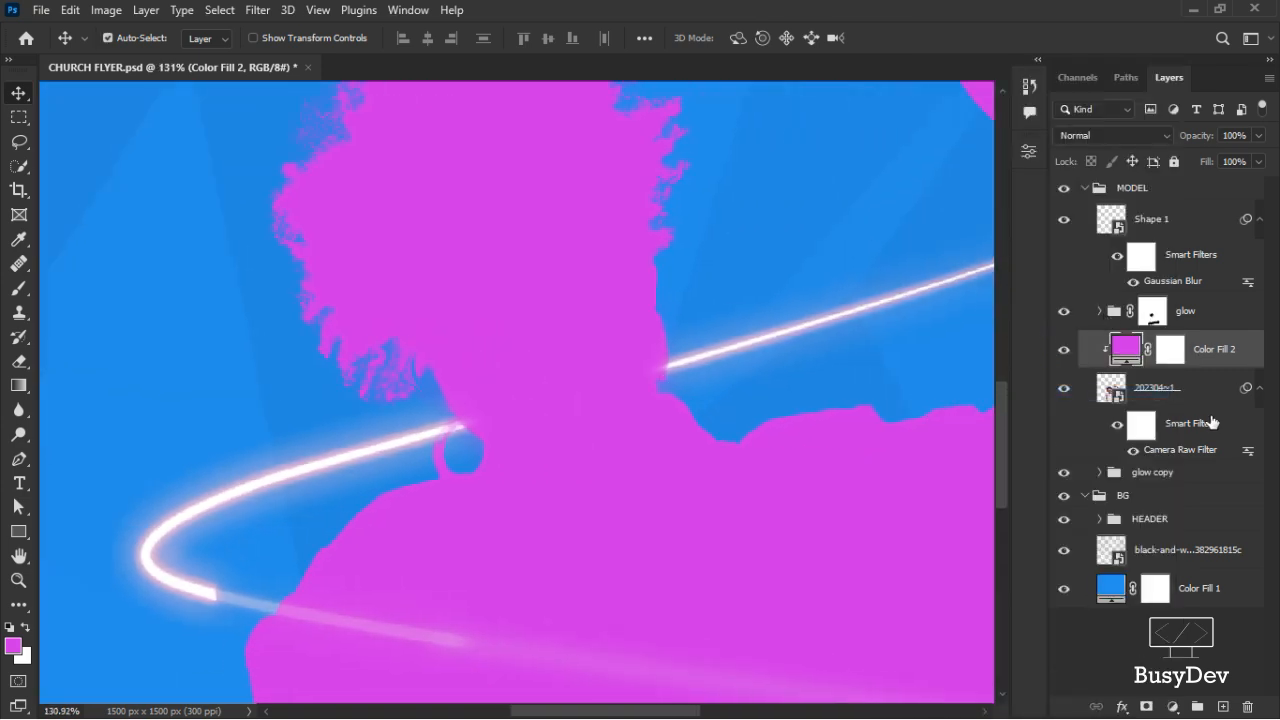
{"action": "left_click", "coordinate": [1170, 350]}
{"action": "key", "text": "ctrl"}
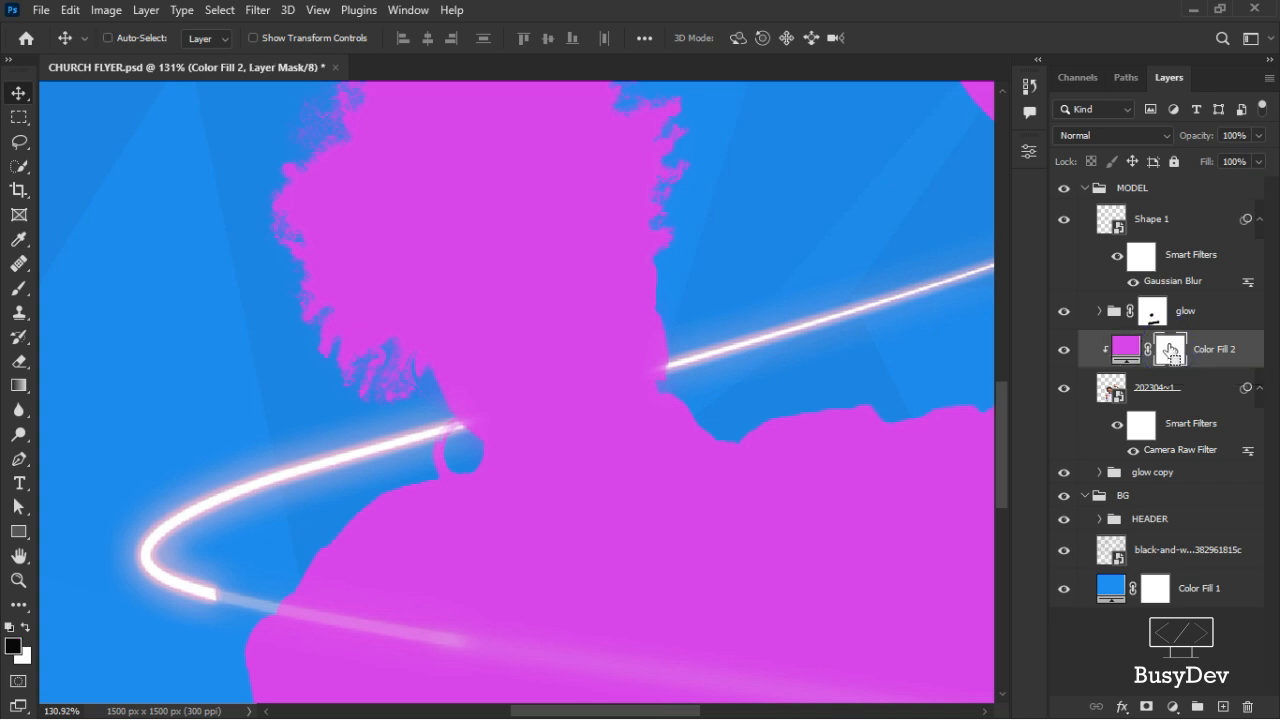
{"action": "key", "text": "ctrl+i"}
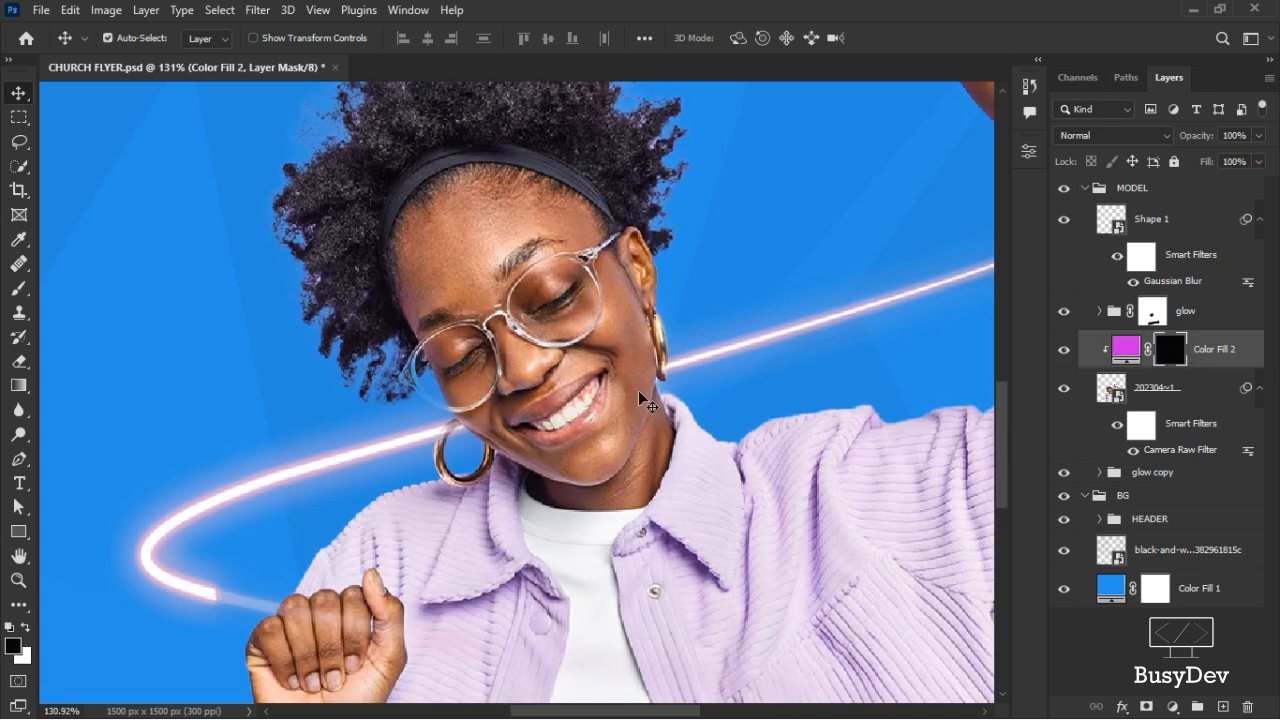
Paint white on the magenta fill's mask with a 40 px brush along the woman's cheek, hoop earring and collar beside the swirl
{"action": "key", "text": "b"}
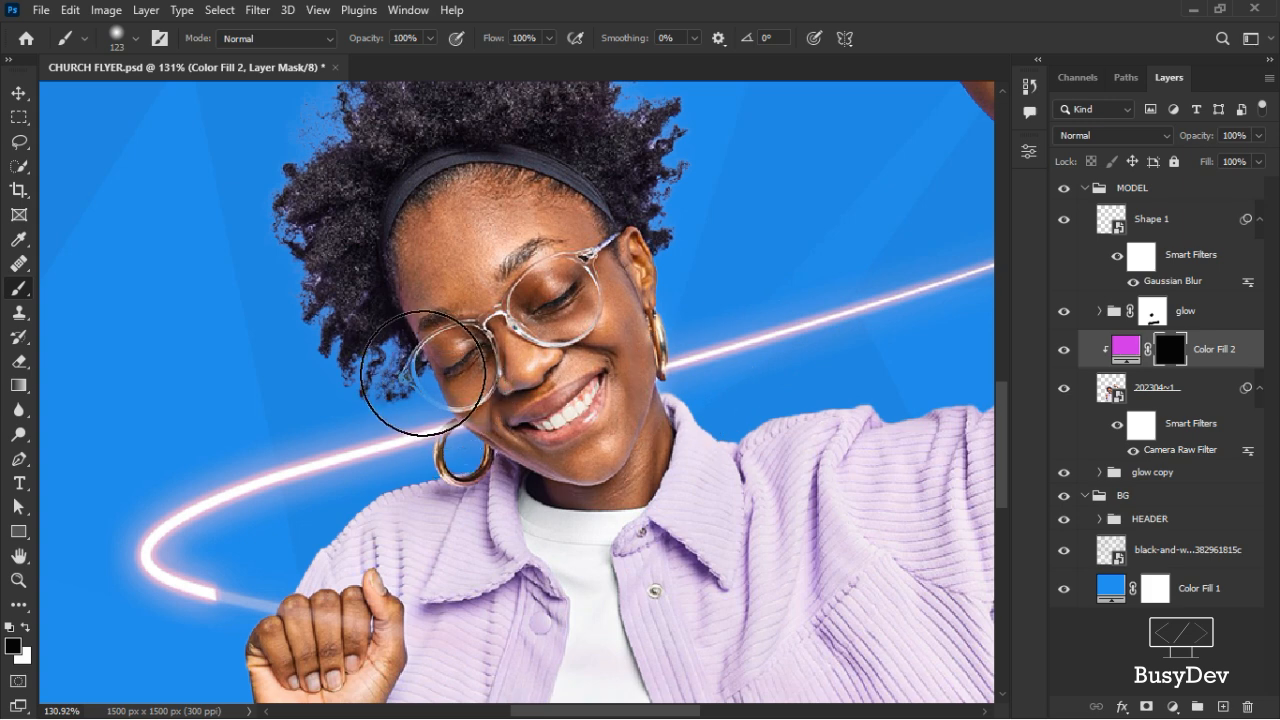
{"action": "key", "text": "bracketleft"}
{"action": "key", "text": "bracketleft"}
{"action": "key", "text": "bracketleft"}
{"action": "key", "text": "bracketleft"}
{"action": "key", "text": "bracketleft"}
{"action": "key", "text": "bracketleft"}
{"action": "key", "text": "bracketleft"}
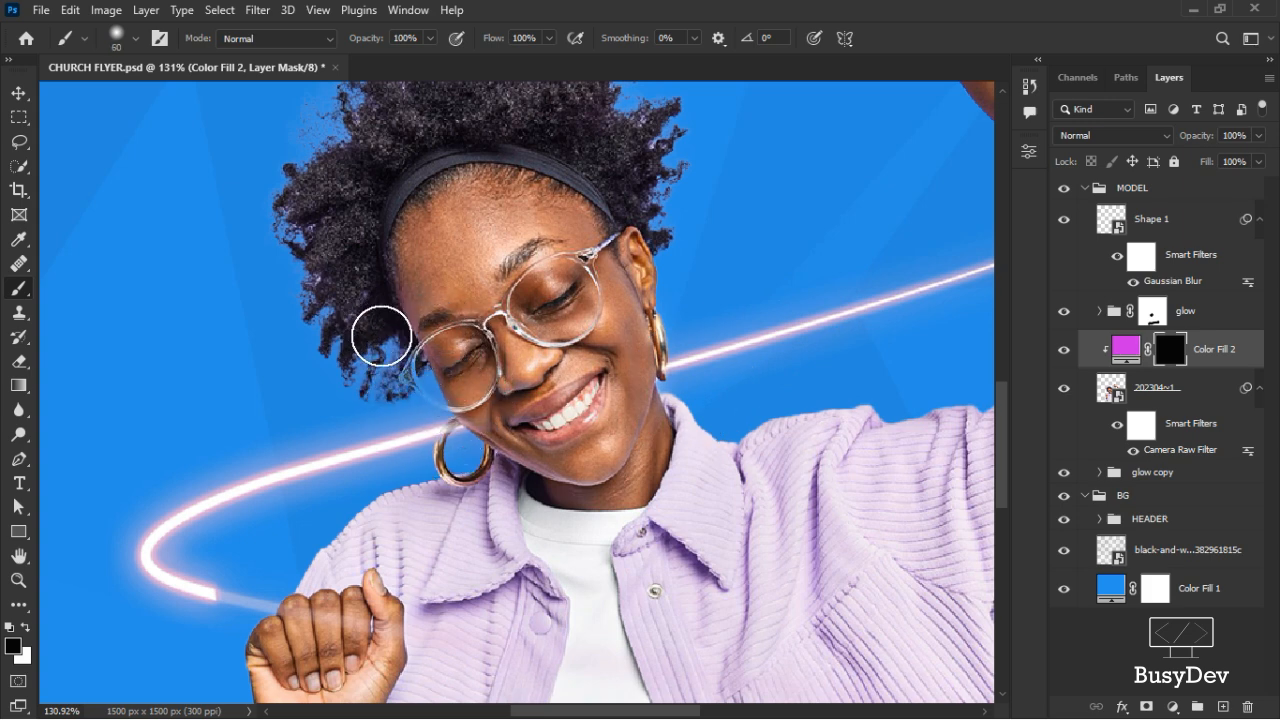
{"action": "key", "text": "bracketleft"}
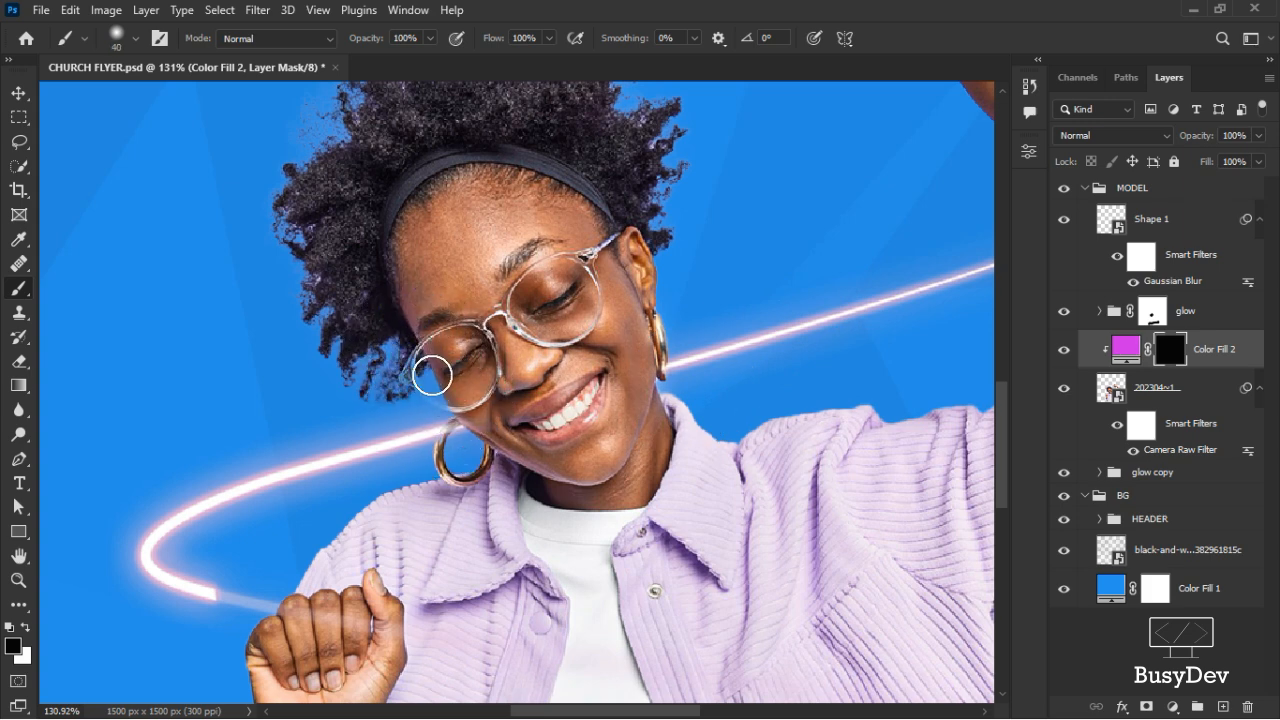
{"action": "left_click", "coordinate": [26, 625]}
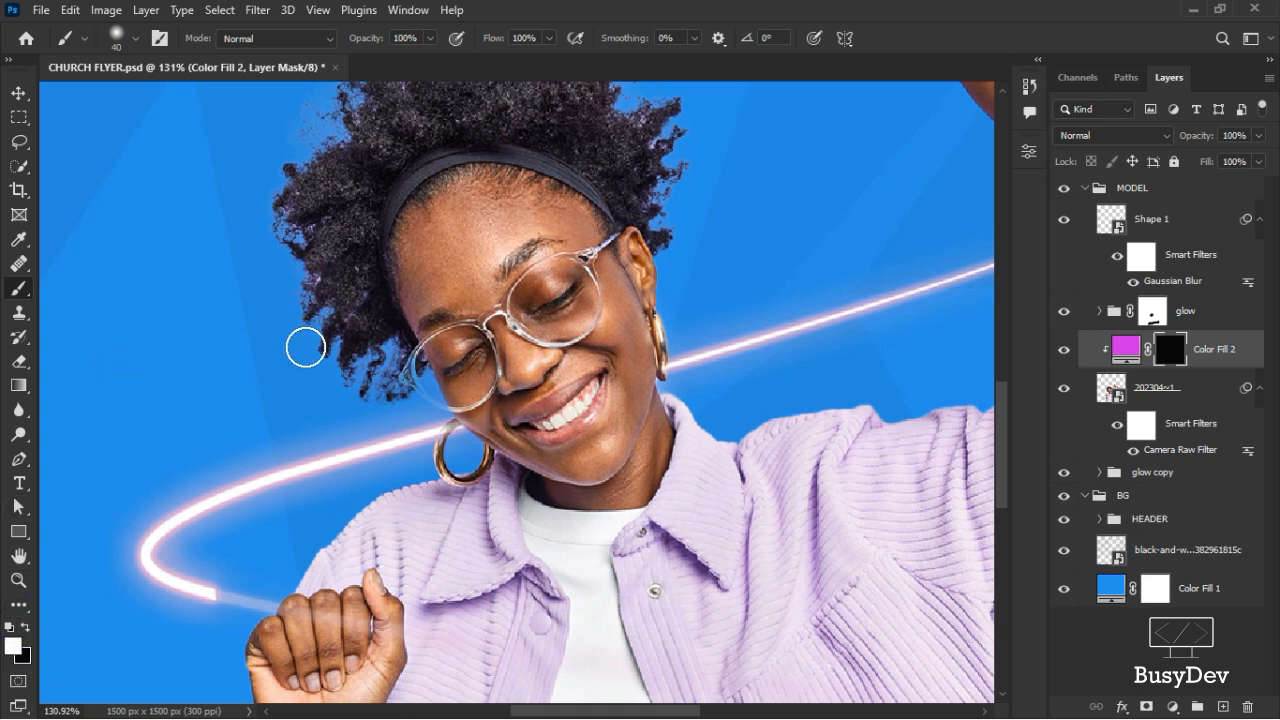
{"action": "mouse_move", "coordinate": [419, 360]}
{"action": "left_mouse_down"}
{"action": "mouse_move", "coordinate": [426, 399]}
{"action": "mouse_move", "coordinate": [502, 464]}
{"action": "mouse_move", "coordinate": [400, 485]}
{"action": "left_mouse_up"}
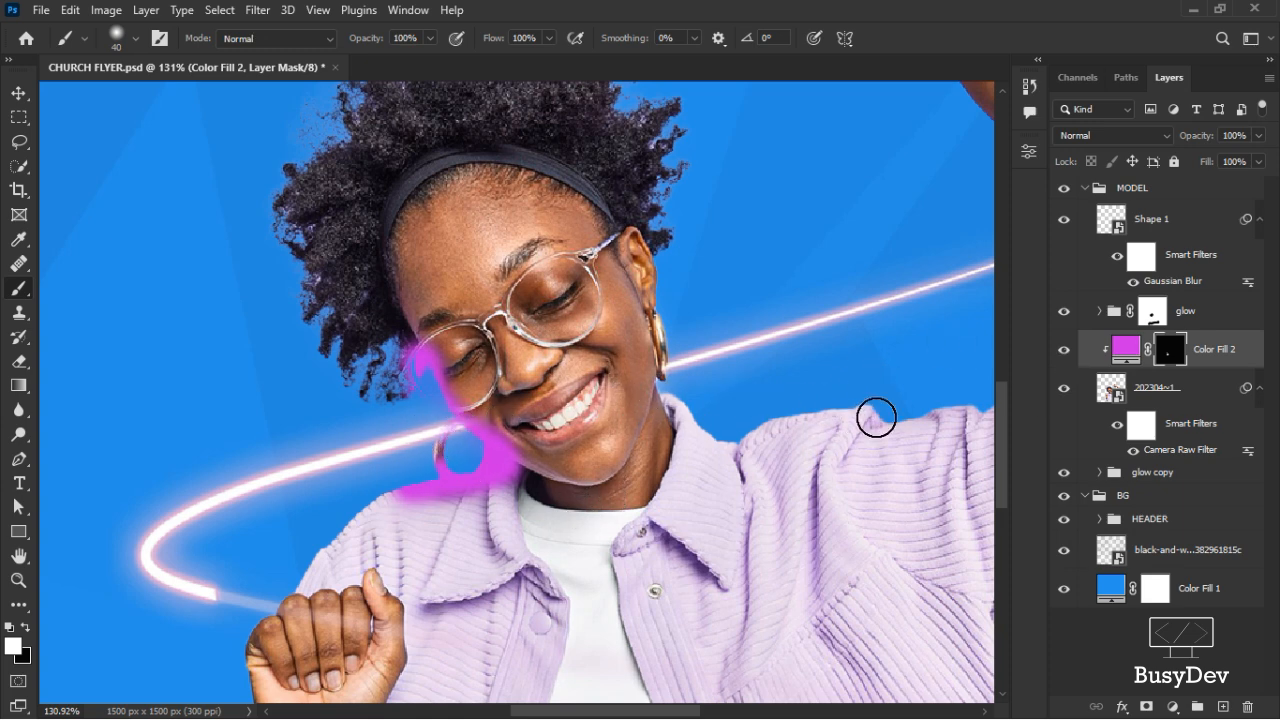
Set the magenta fill layer's blend mode to Overlay and brush more magenta onto the collar below the hoop earring
{"action": "left_click", "coordinate": [1133, 132]}
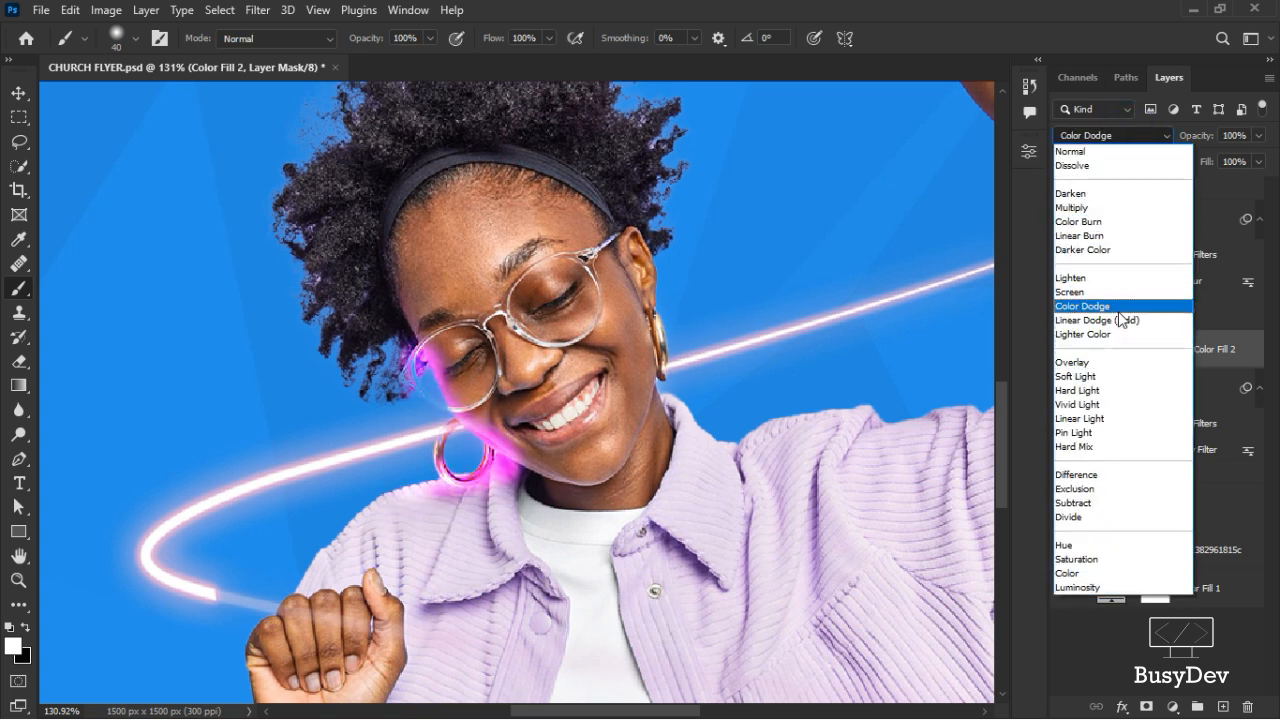
{"action": "left_click", "coordinate": [1121, 363]}
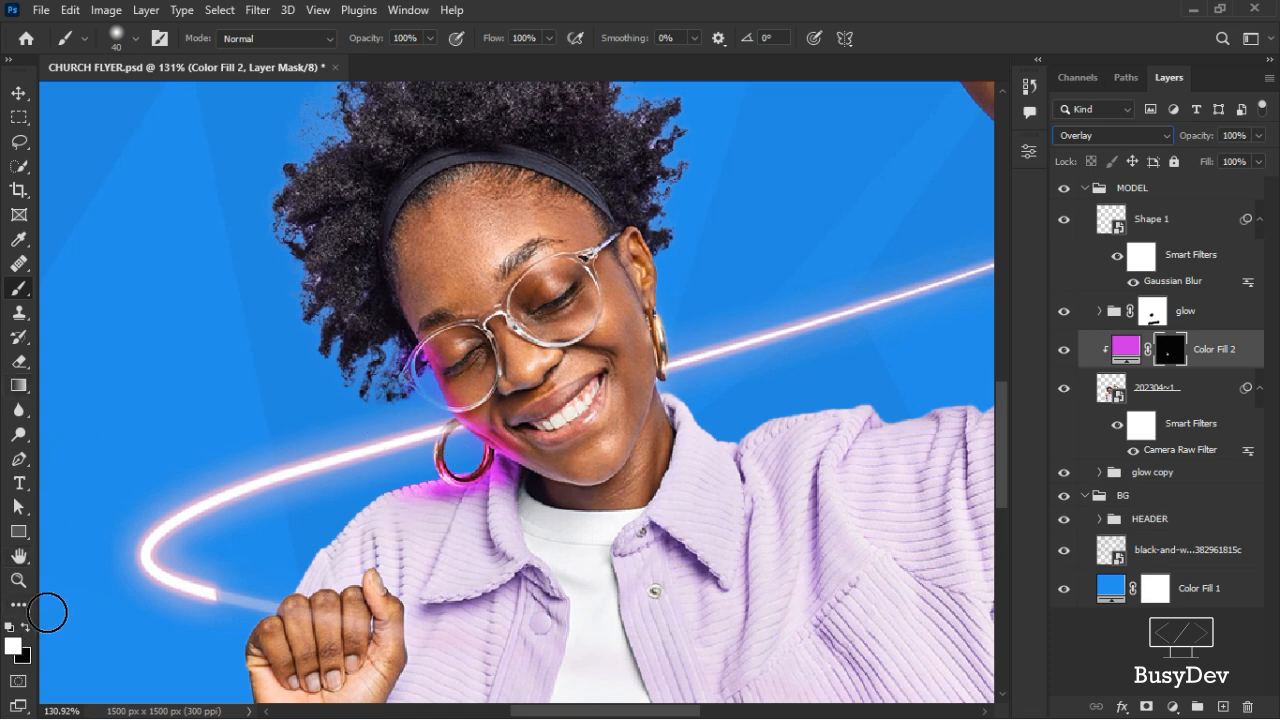
{"action": "mouse_move", "coordinate": [430, 500]}
{"action": "left_mouse_down"}
{"action": "mouse_move", "coordinate": [538, 498]}
{"action": "mouse_move", "coordinate": [476, 499]}
{"action": "left_mouse_up"}
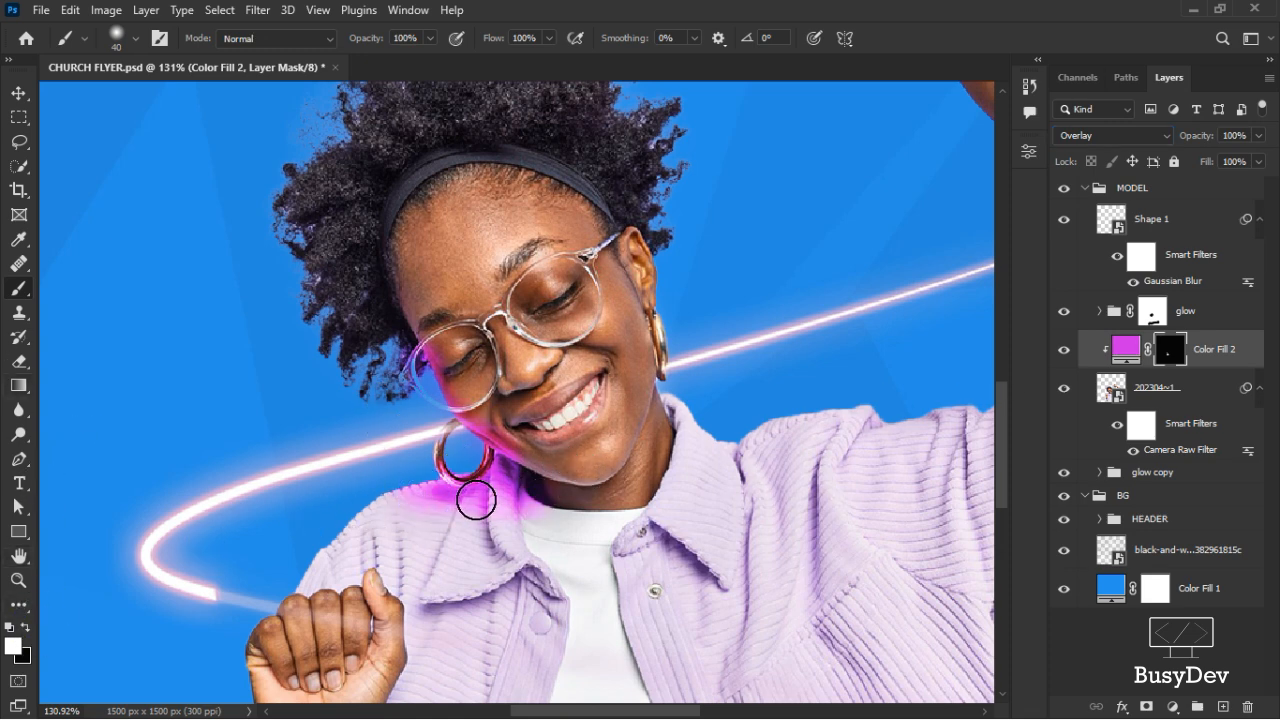
Mask out excess magenta on the shirt collar and hoop earring, then restore a small patch beside the jaw
{"action": "left_click", "coordinate": [25, 628]}
{"action": "left_click_drag", "start_coordinate": [496, 496], "coordinate": [554, 482]}
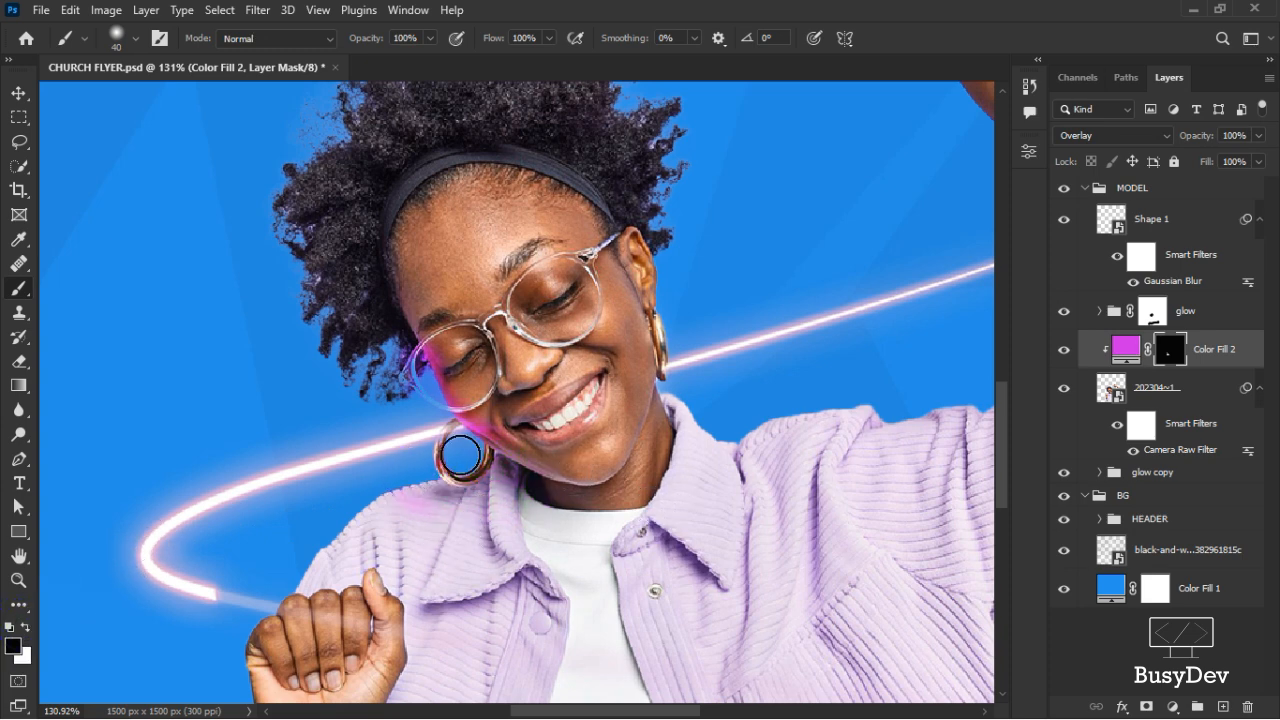
{"action": "left_click", "coordinate": [25, 627]}
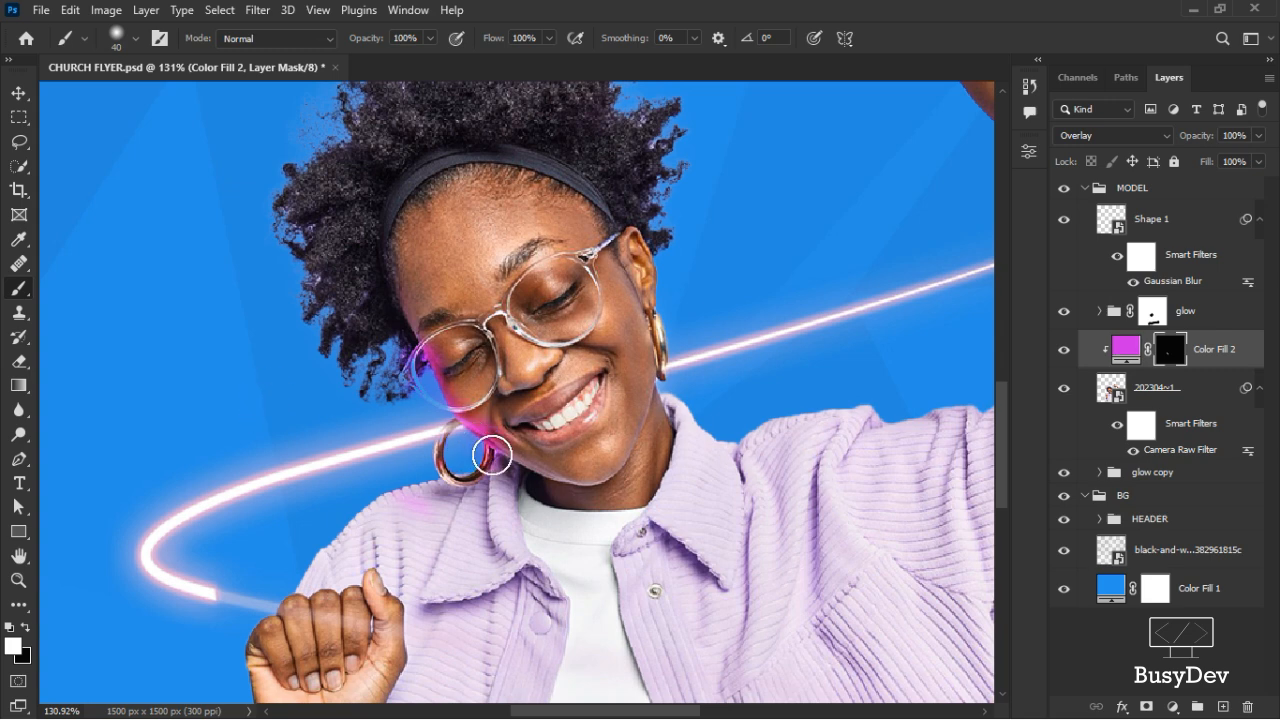
{"action": "left_click_drag", "start_coordinate": [486, 457], "coordinate": [502, 462]}
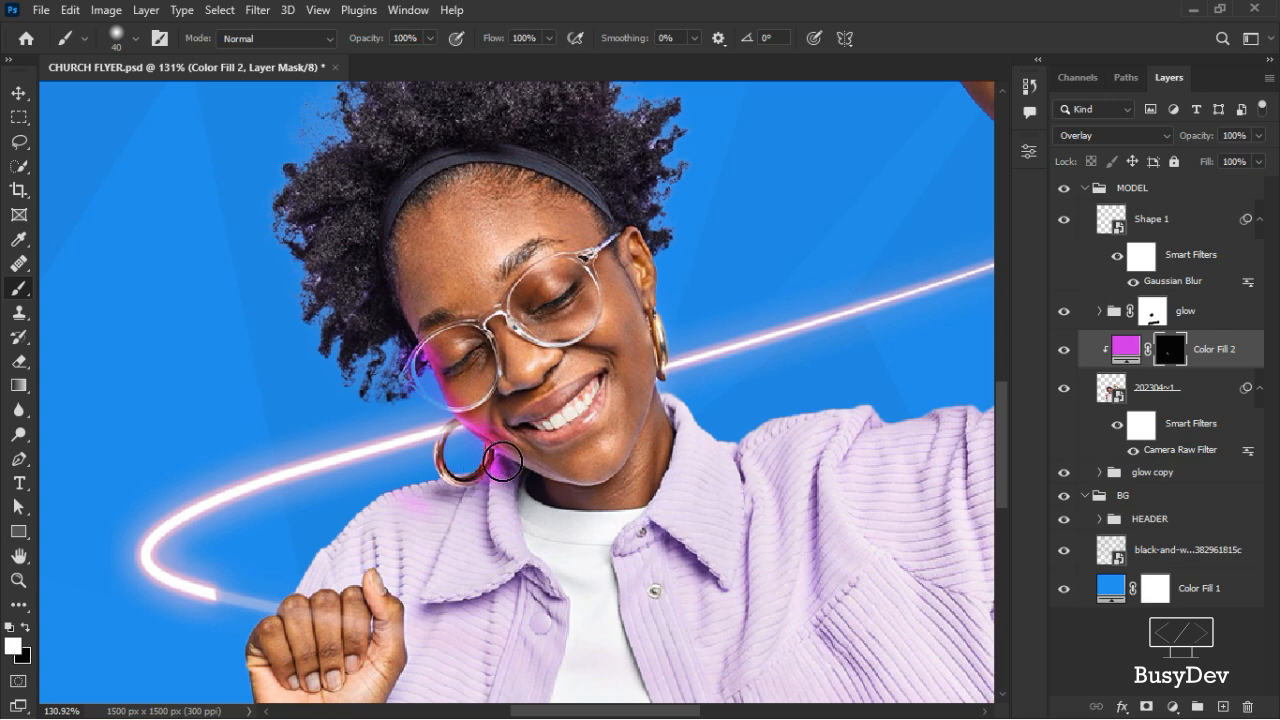
Set the magenta fill's Blend If underlying-layer shadow range to a split of 28 / 188
{"action": "right_click", "coordinate": [1230, 348]}
{"action": "left_click", "coordinate": [1029, 37]}
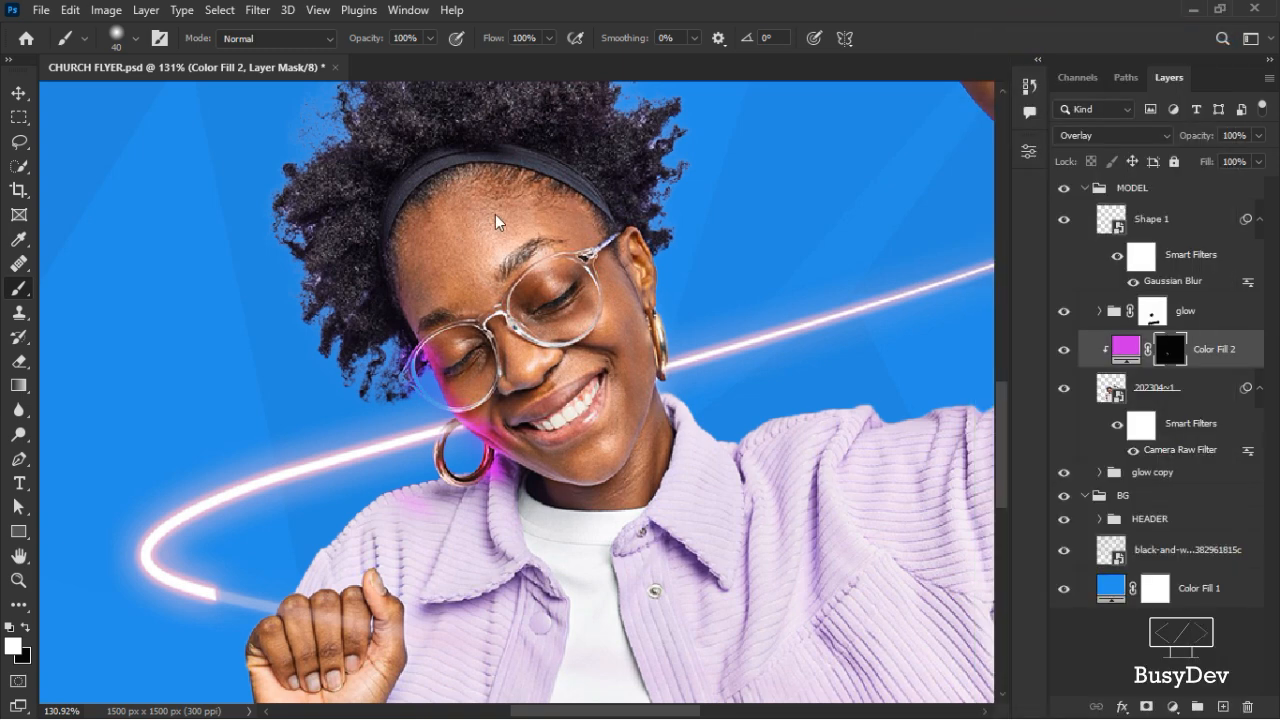
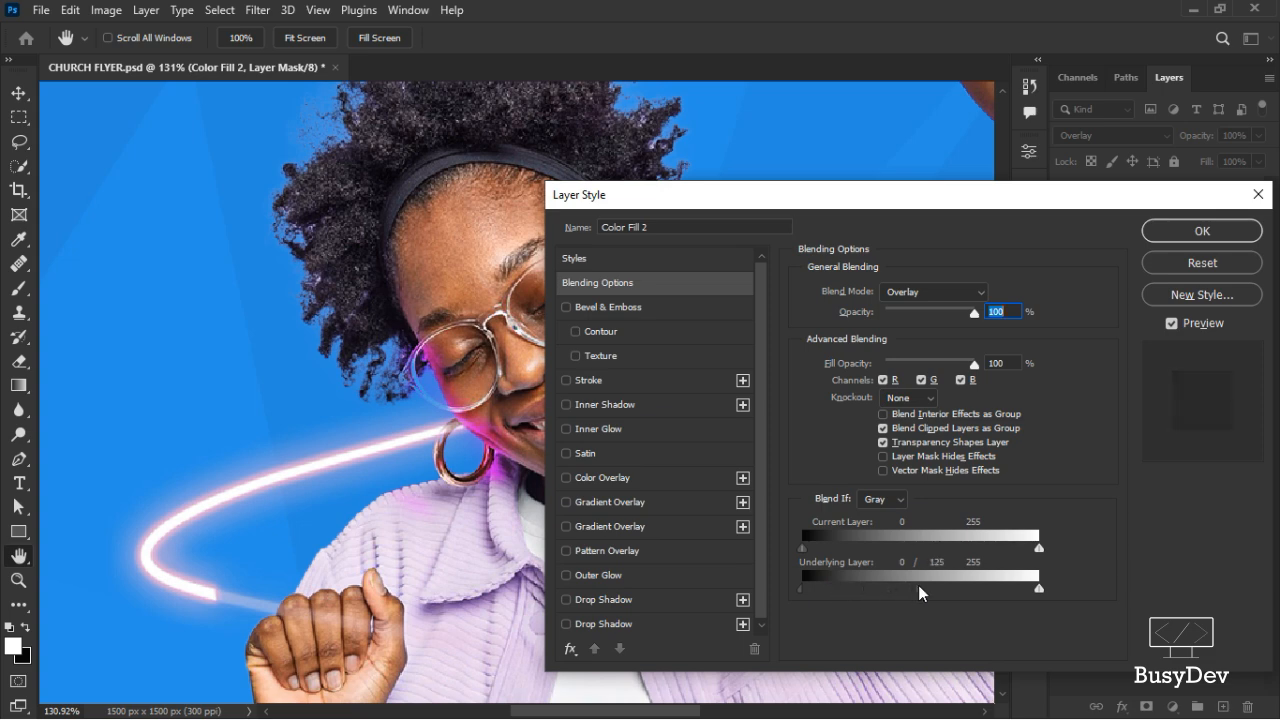
{"action": "left_click_drag", "start_coordinate": [918, 588], "coordinate": [973, 588]}
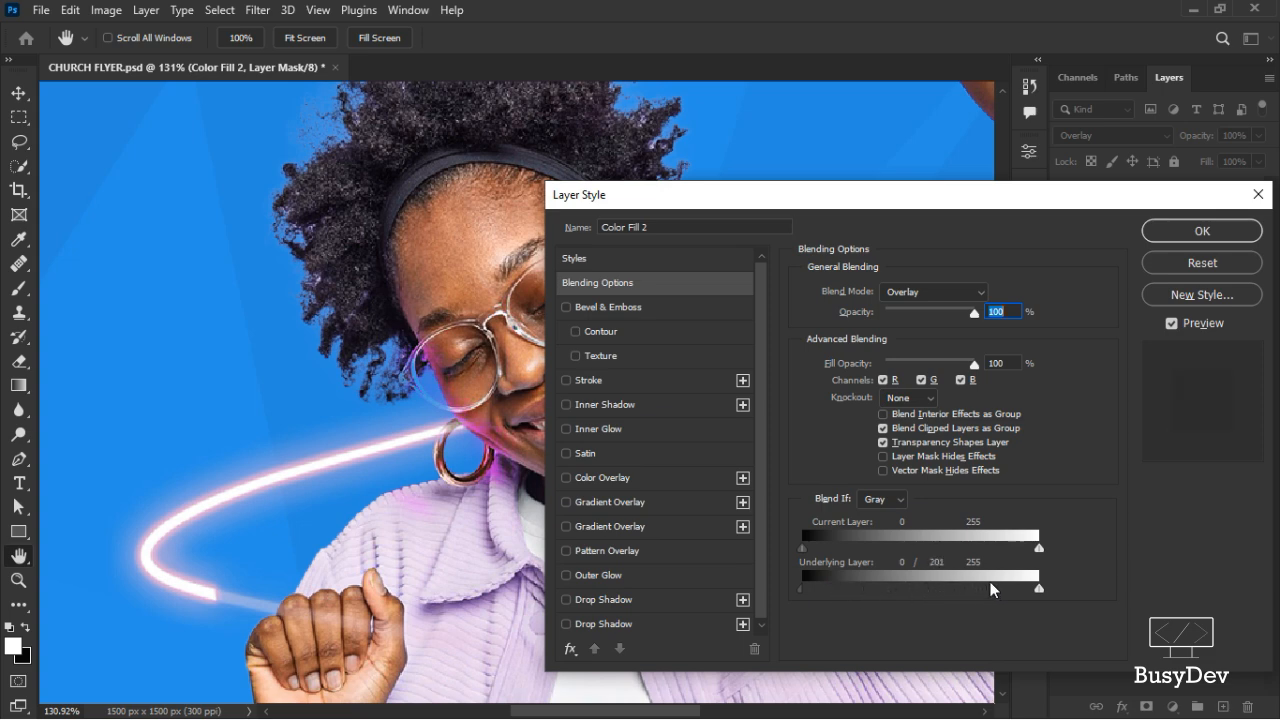
{"action": "left_click_drag", "start_coordinate": [953, 214], "coordinate": [1051, 141]}
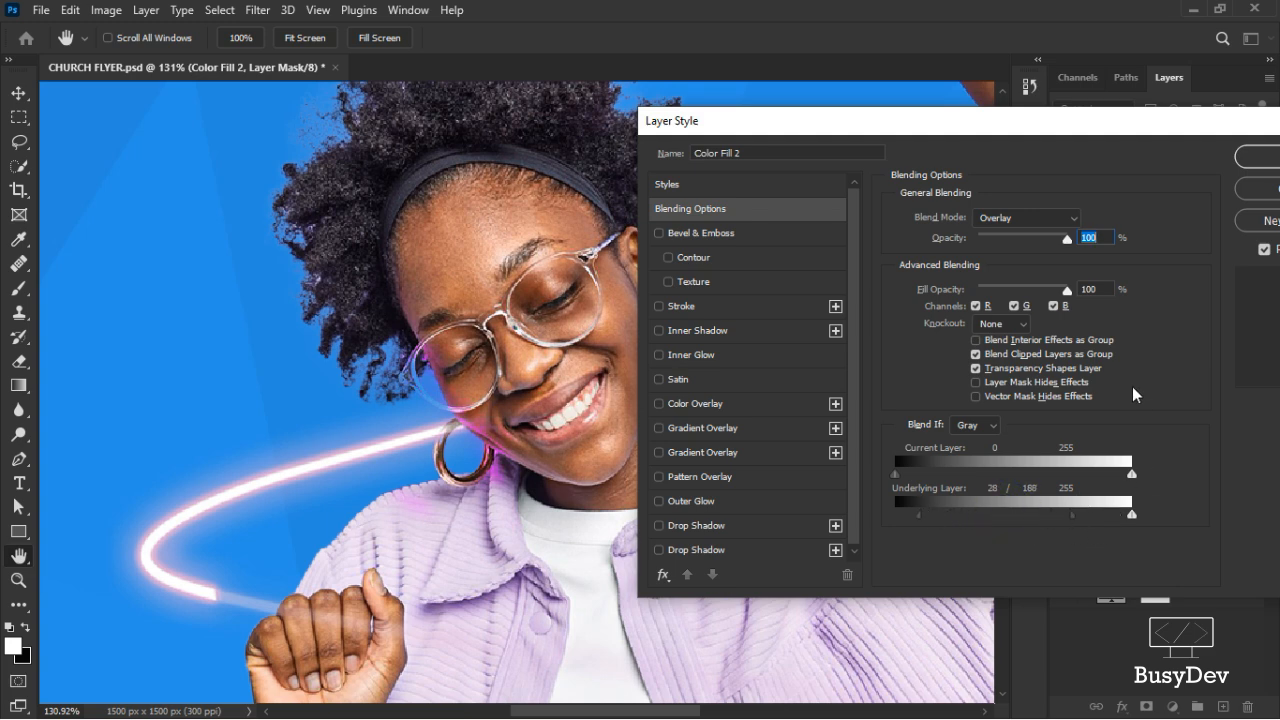
{"action": "left_click", "coordinate": [1250, 158]}
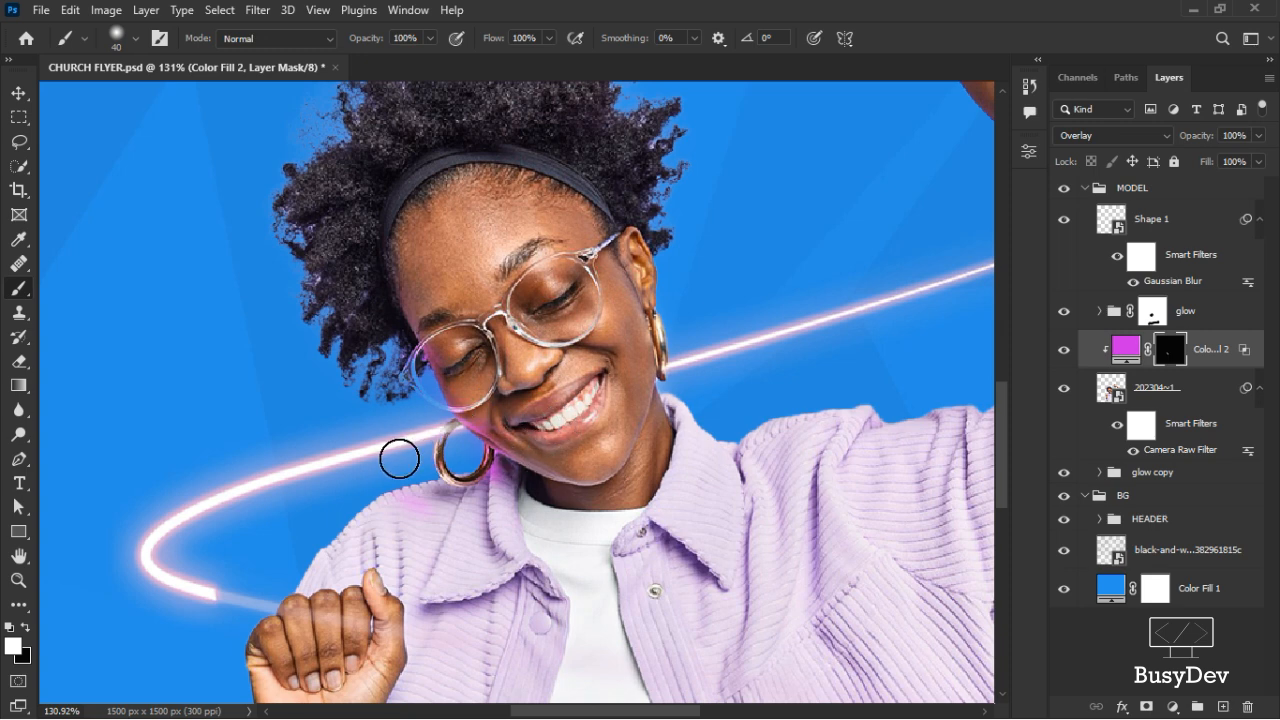
Paint black on the glow group's mask with a 15 px brush to hide the light streak over the hoop earring
{"action": "scroll", "coordinate": [440, 440], "scroll_direction": "up", "scroll_amount": 4}
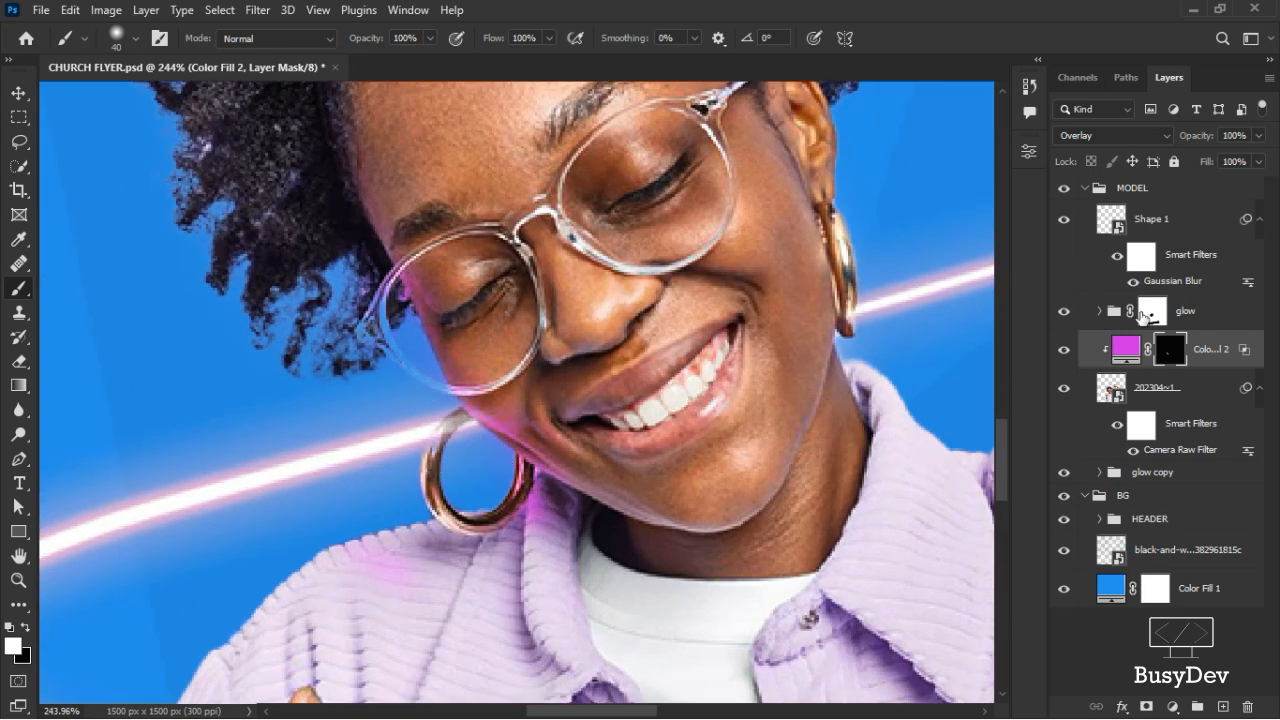
{"action": "left_click", "coordinate": [1150, 311]}
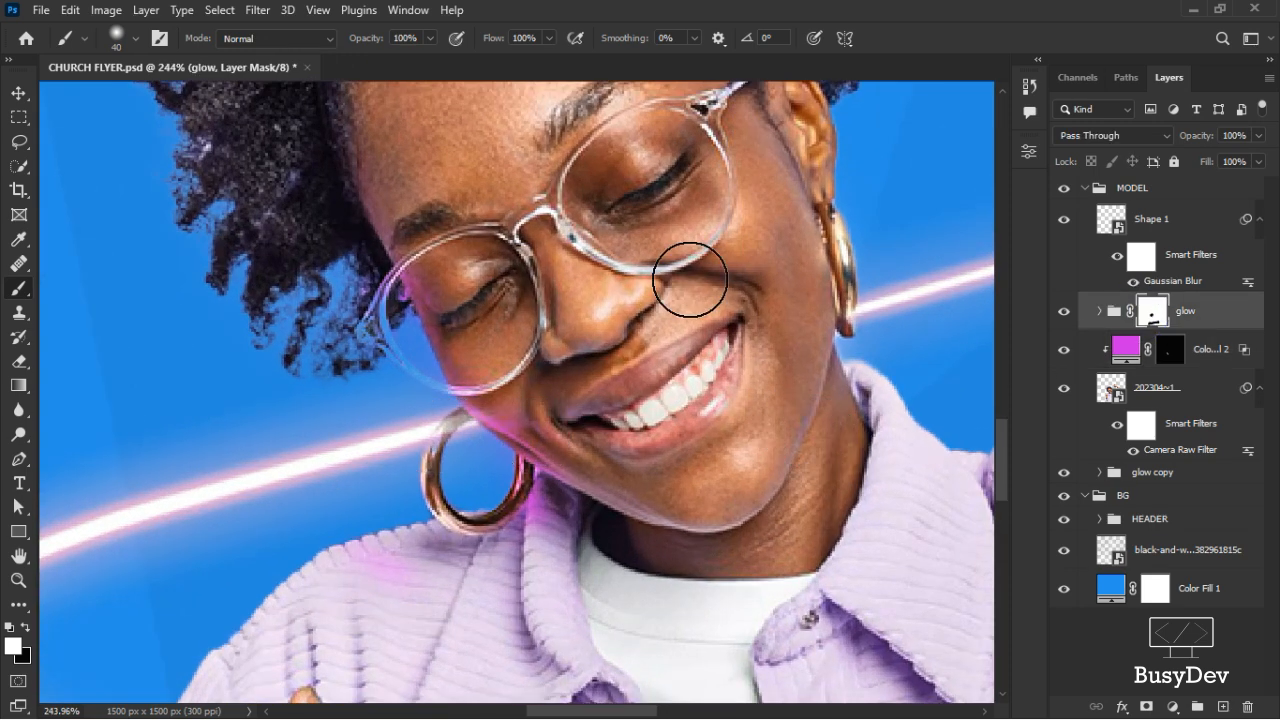
{"action": "left_click", "coordinate": [26, 628]}
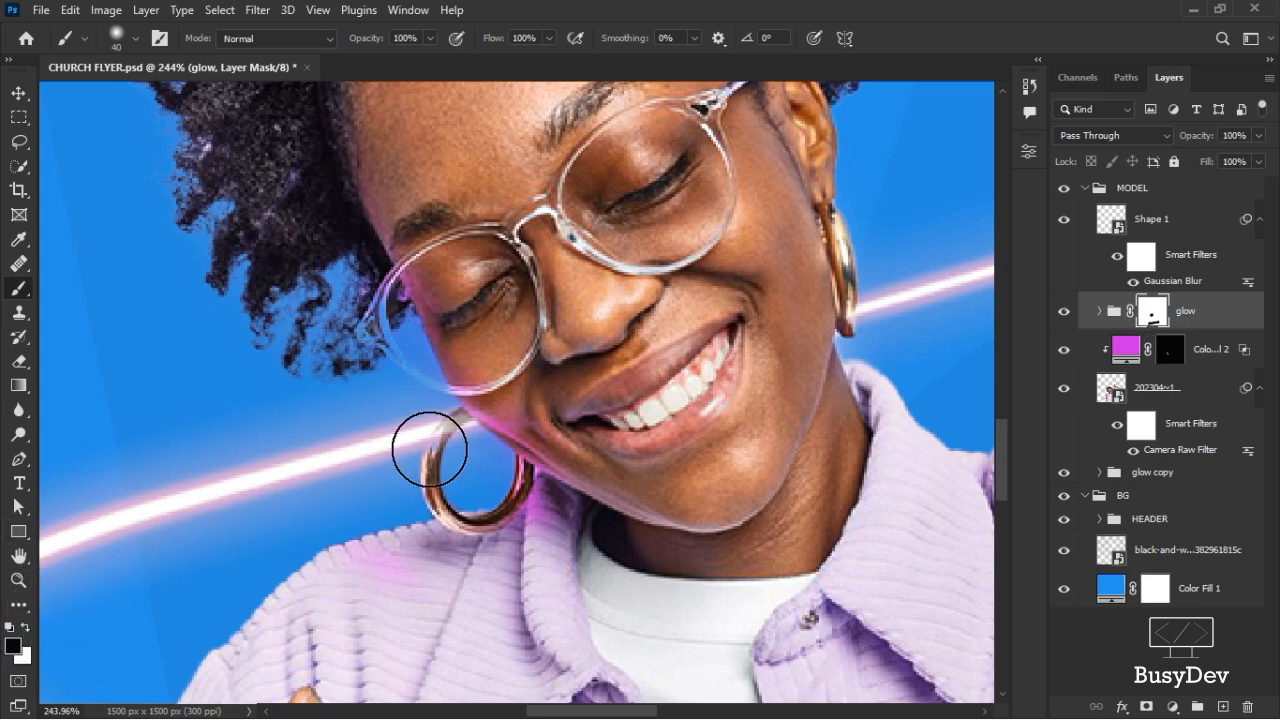
{"action": "key", "text": "bracketleft"}
{"action": "key", "text": "bracketleft"}
{"action": "key", "text": "bracketleft"}
{"action": "key", "text": "bracketleft"}
{"action": "key", "text": "bracketleft"}
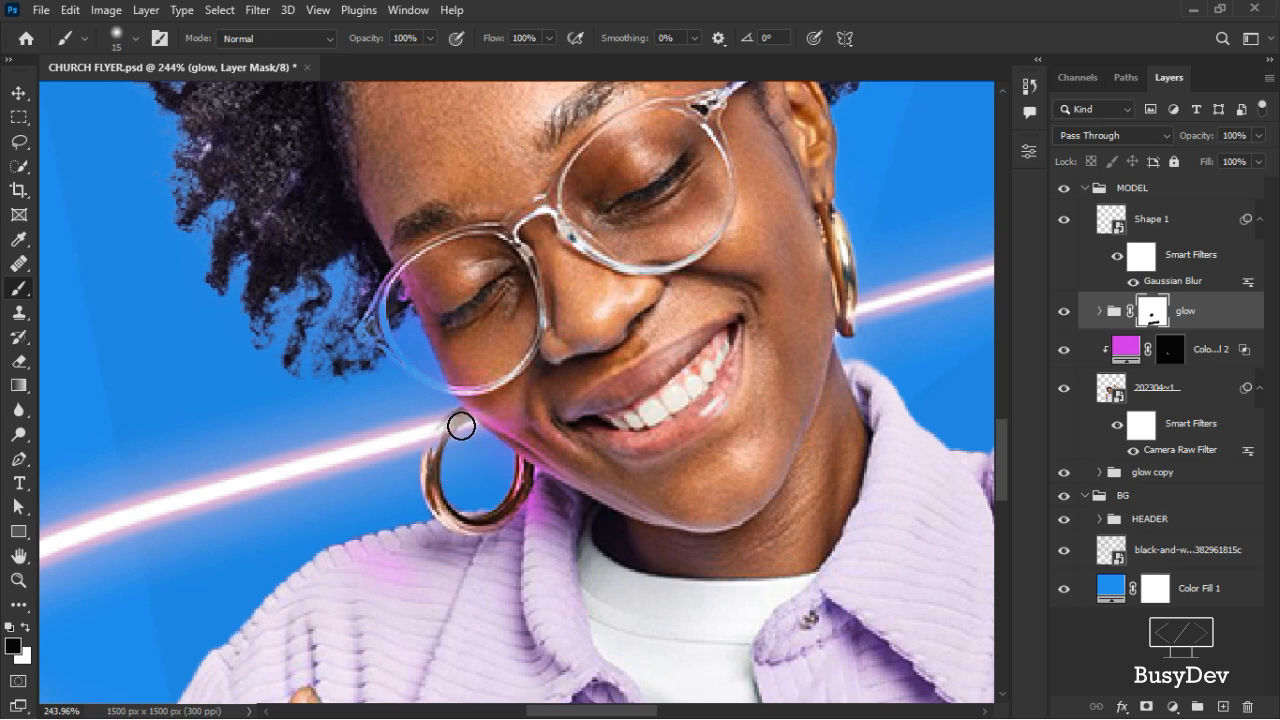
{"action": "mouse_move", "coordinate": [433, 449]}
{"action": "left_mouse_down"}
{"action": "mouse_move", "coordinate": [454, 416]}
{"action": "mouse_move", "coordinate": [432, 454]}
{"action": "mouse_move", "coordinate": [445, 413]}
{"action": "mouse_move", "coordinate": [440, 472]}
{"action": "left_mouse_up"}
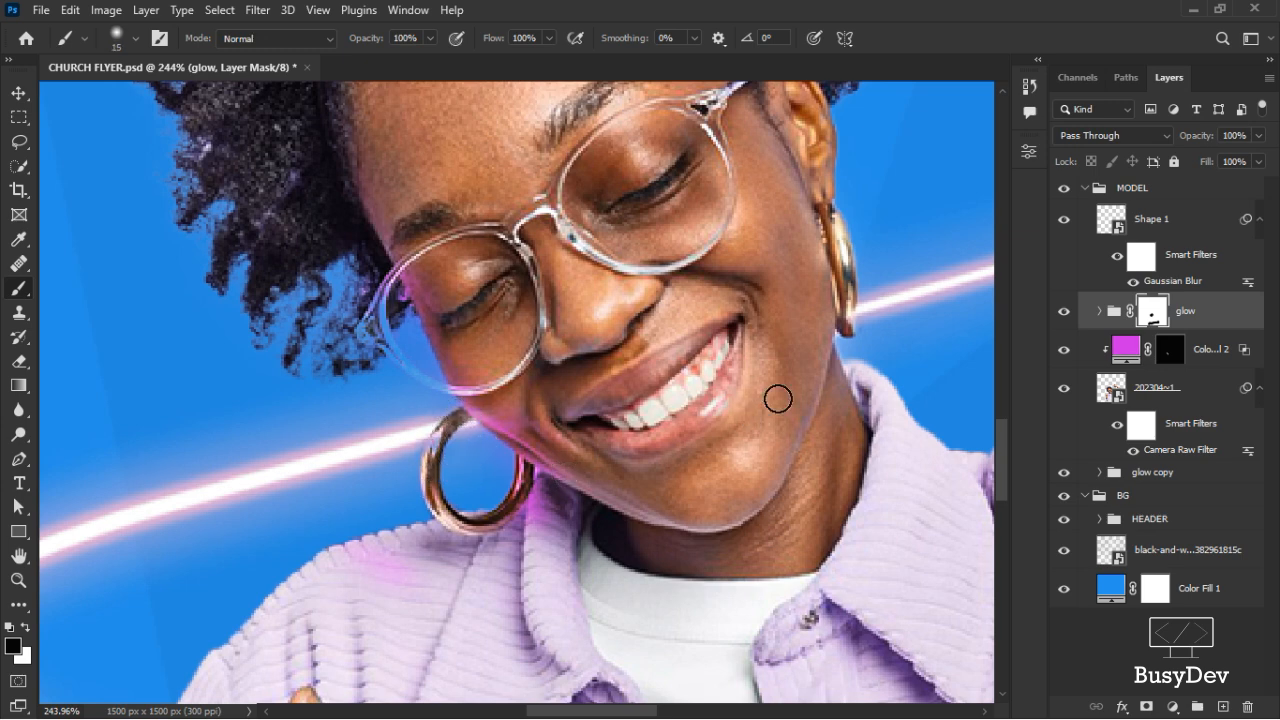
{"action": "scroll", "coordinate": [552, 478], "scroll_direction": "down", "scroll_amount": 3}
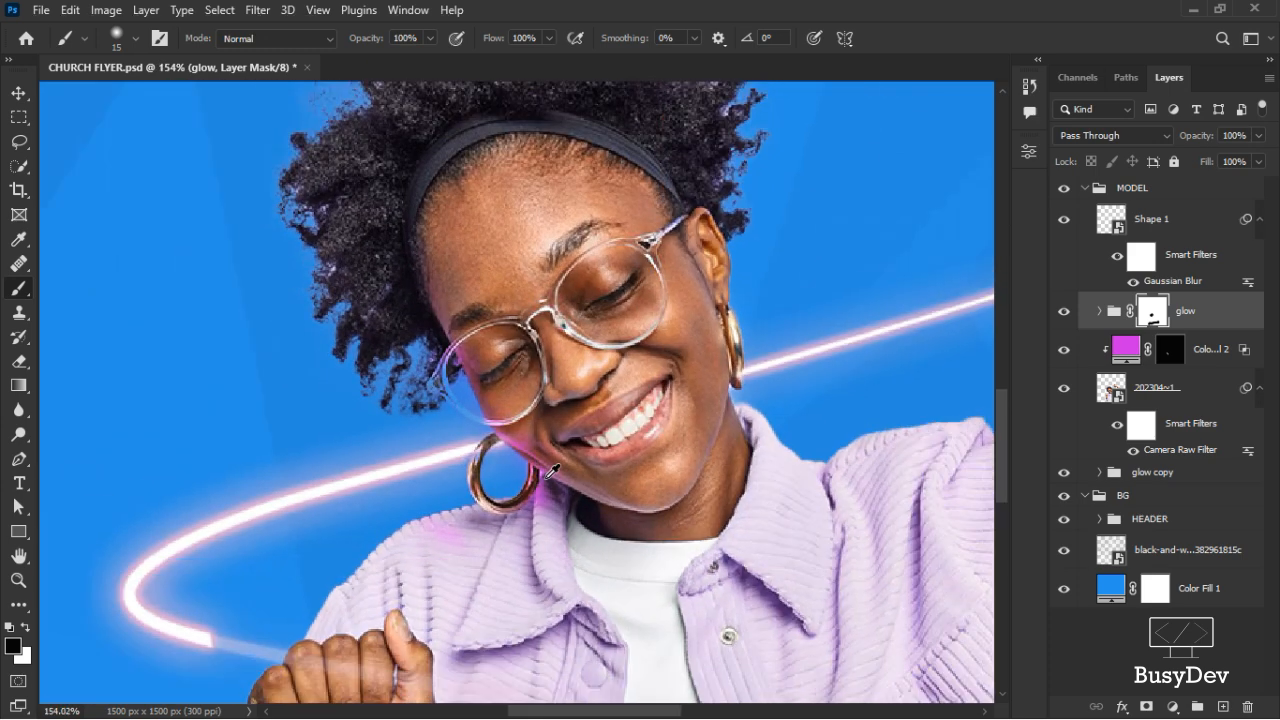
Add a white (#ffffff) Solid Color fill layer directly above the woman's photo and invert its mask to black
{"action": "scroll", "coordinate": [345, 542], "scroll_direction": "up", "scroll_amount": 3}
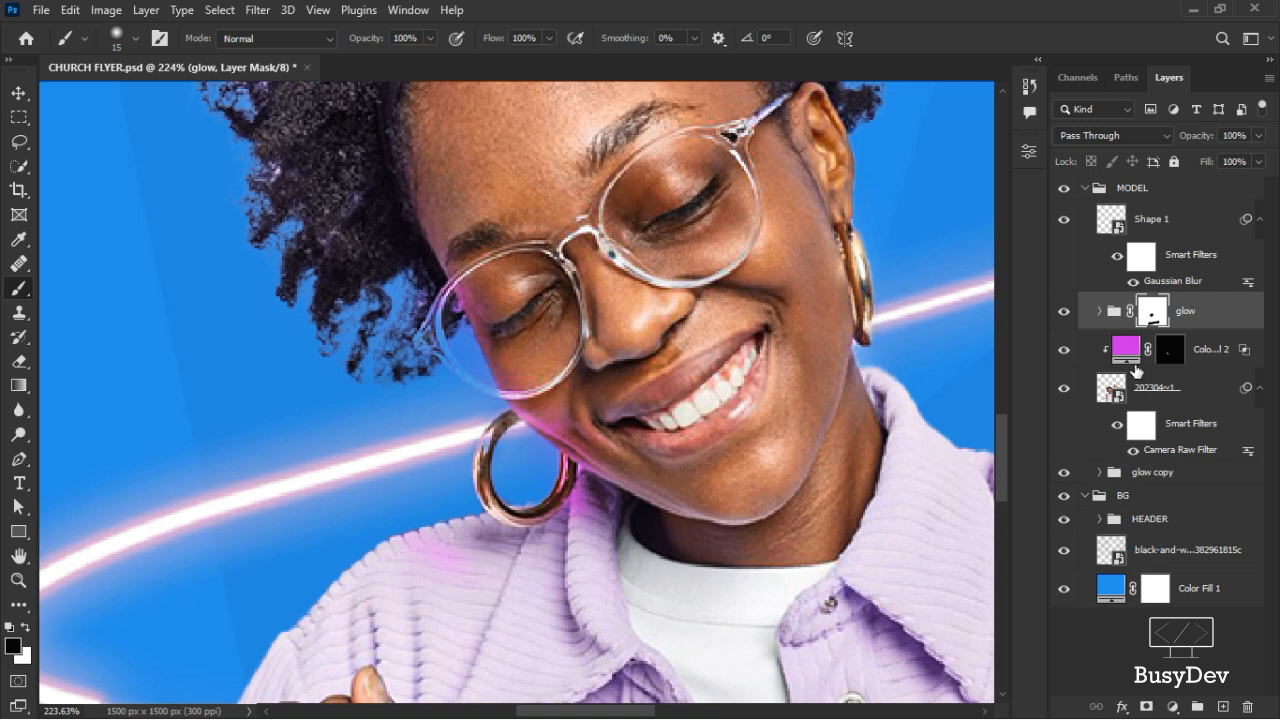
{"action": "left_click", "coordinate": [1182, 390]}
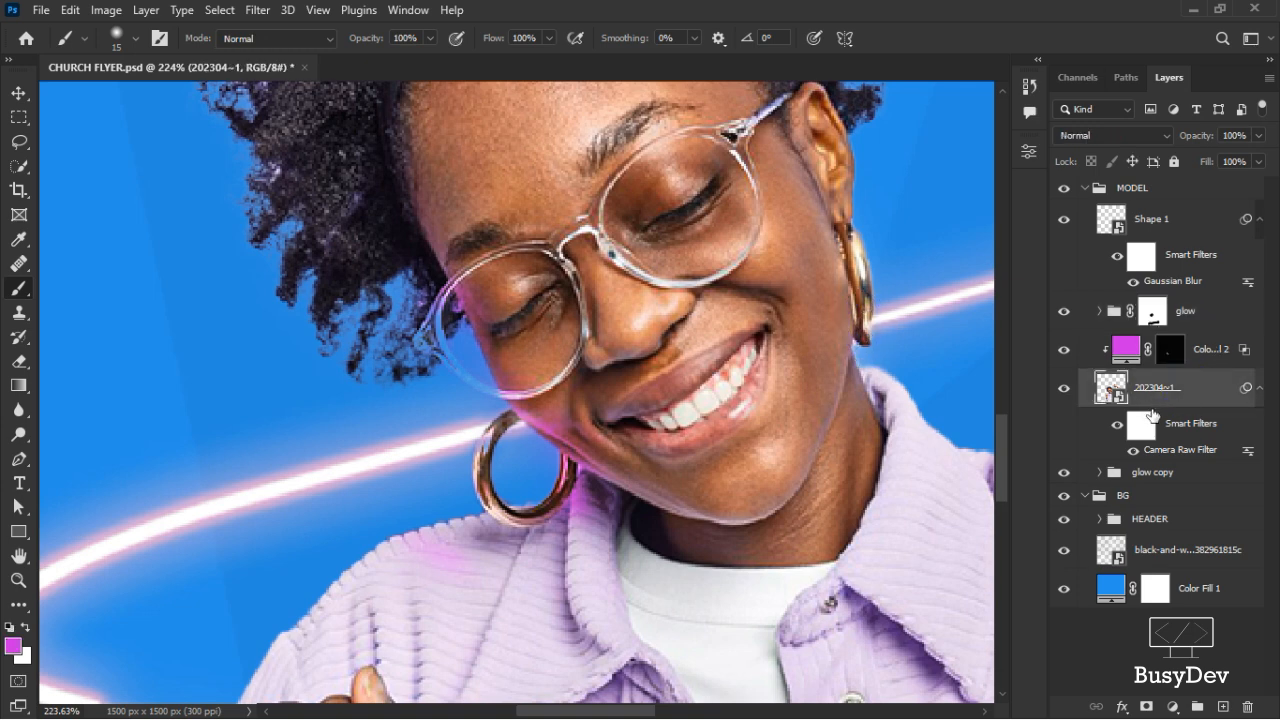
{"action": "left_click", "coordinate": [1171, 707]}
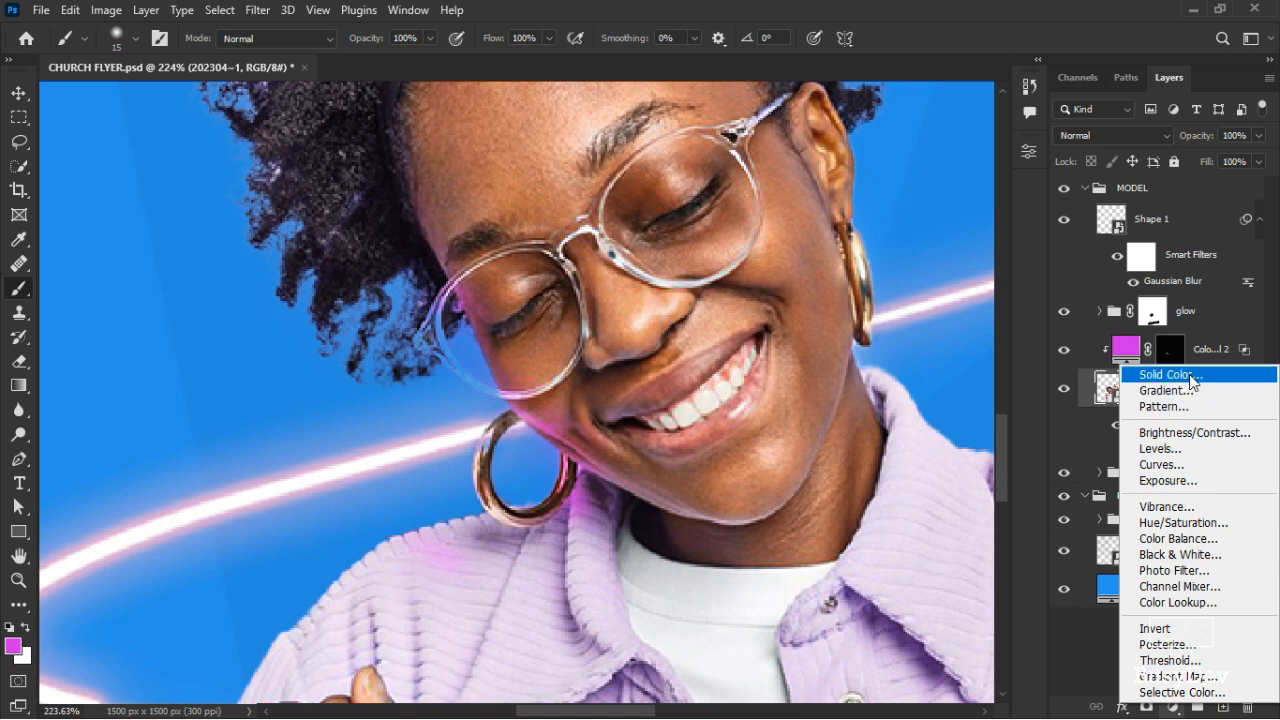
{"action": "left_click", "coordinate": [1189, 375]}
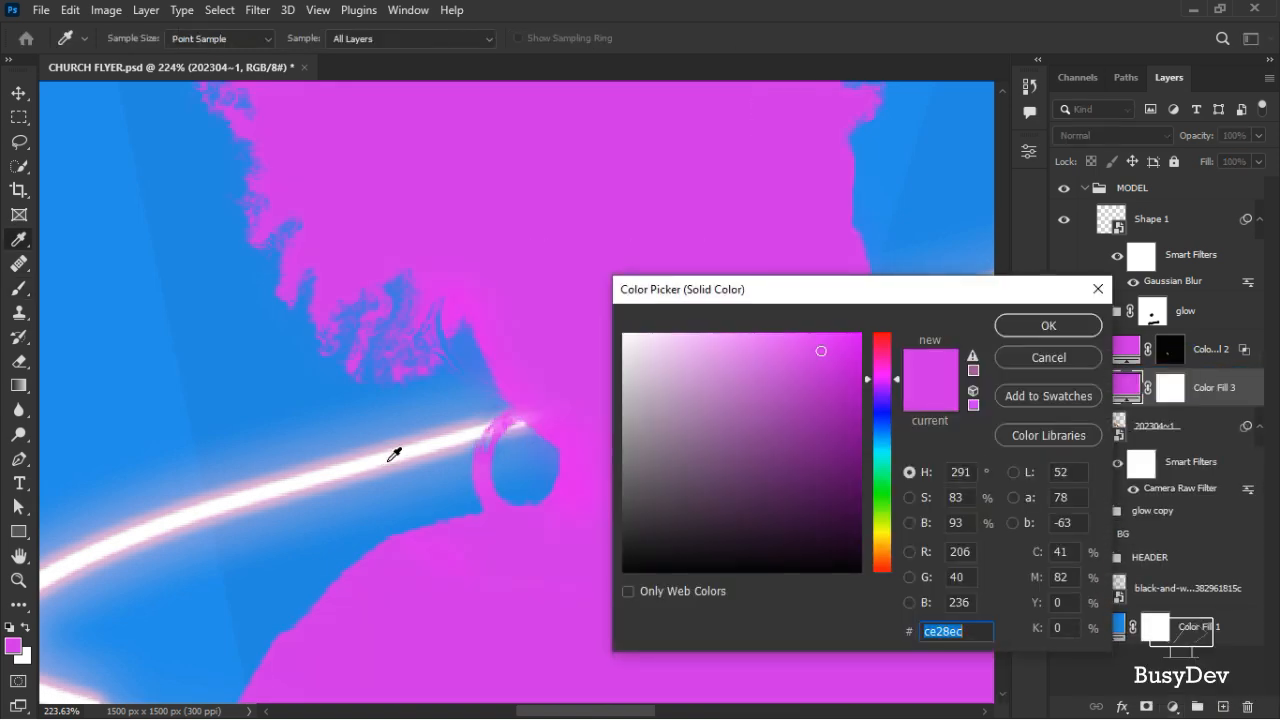
{"action": "left_click", "coordinate": [394, 455]}
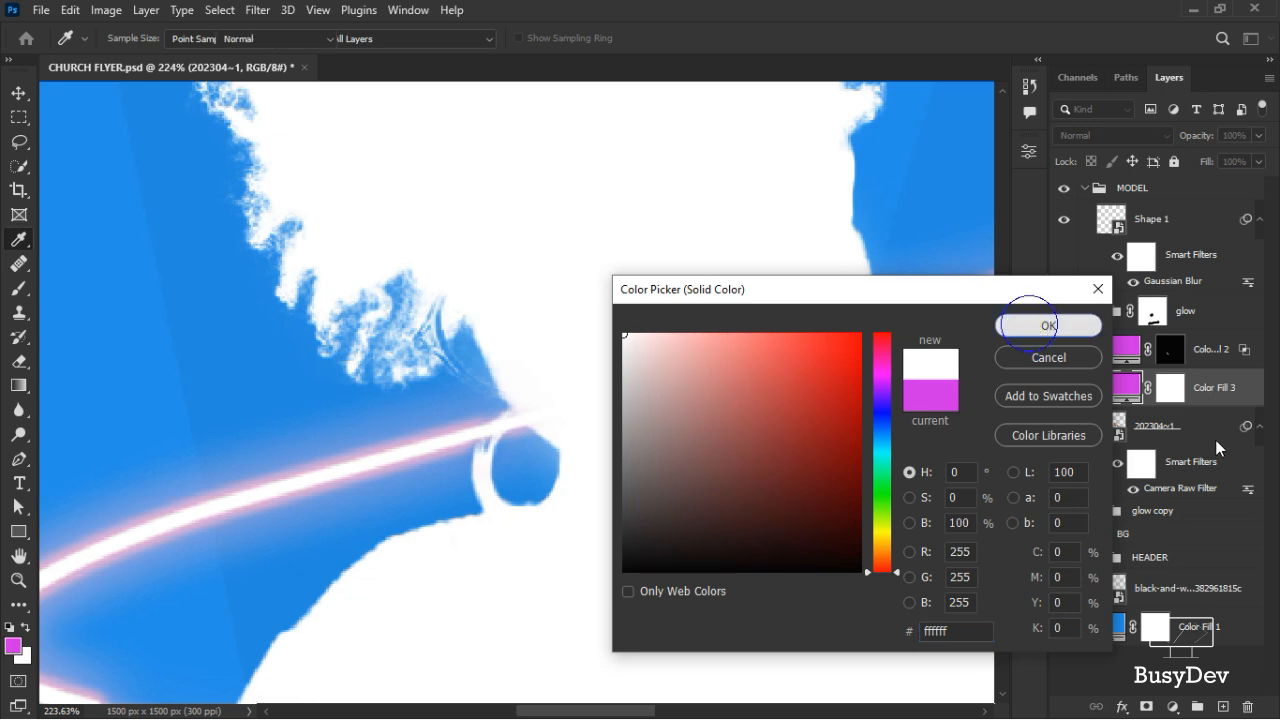
{"action": "left_click", "coordinate": [1034, 328]}
{"action": "left_click", "coordinate": [1171, 390]}
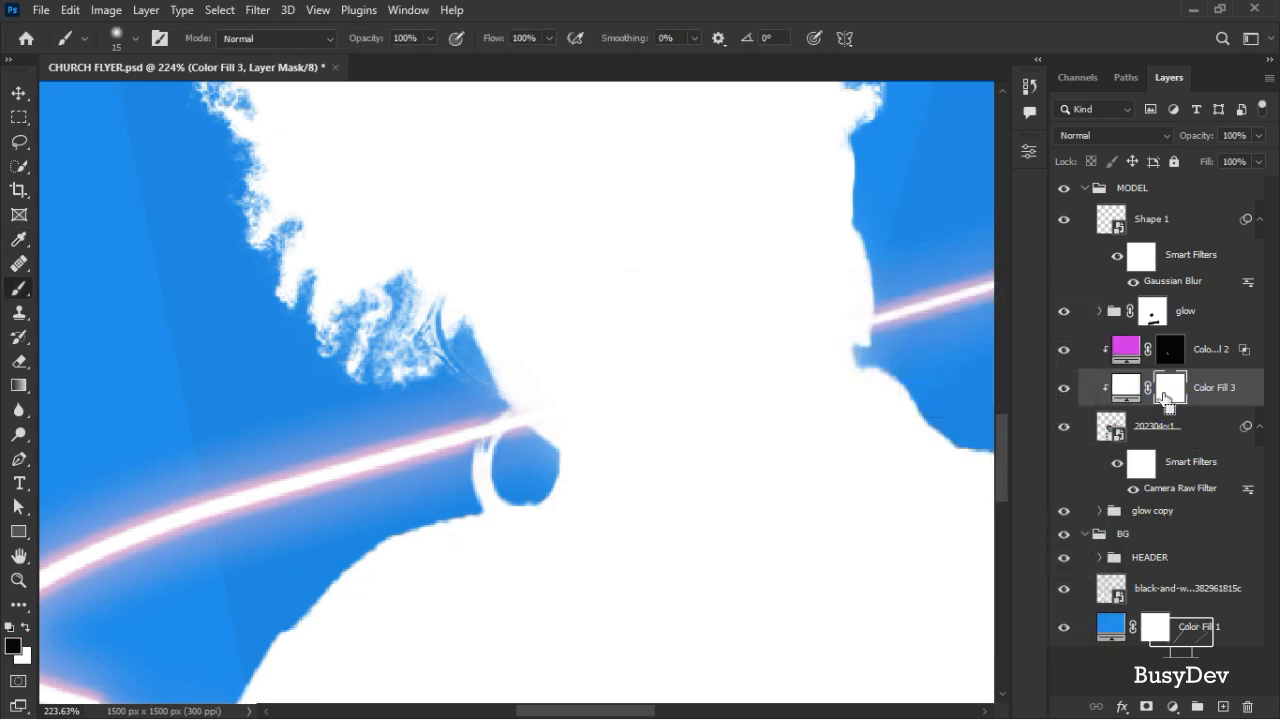
{"action": "key", "text": "ctrl+i"}
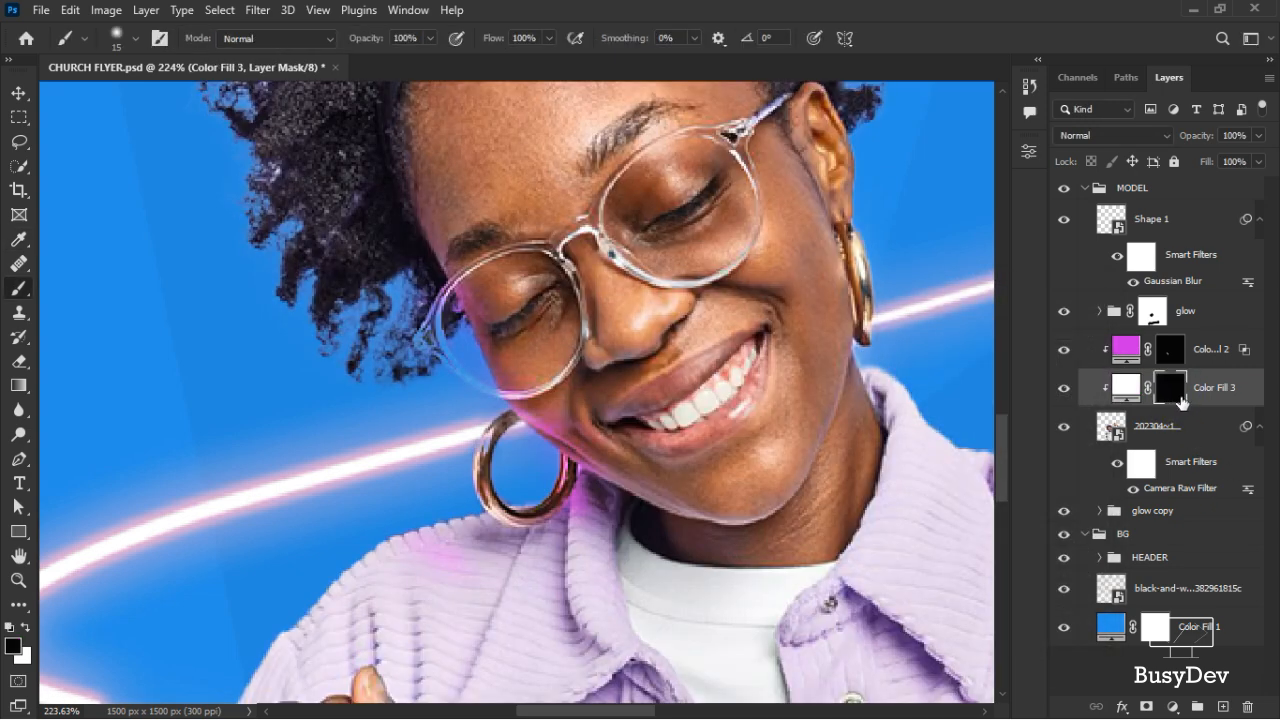
Paint white on the white fill's mask with a 70 px brush along the shirt's shoulder edges, undoing the stroke over the hoop earring
{"action": "scroll", "coordinate": [695, 444], "scroll_direction": "down", "scroll_amount": 3}
{"action": "key", "text": "bracketright"}
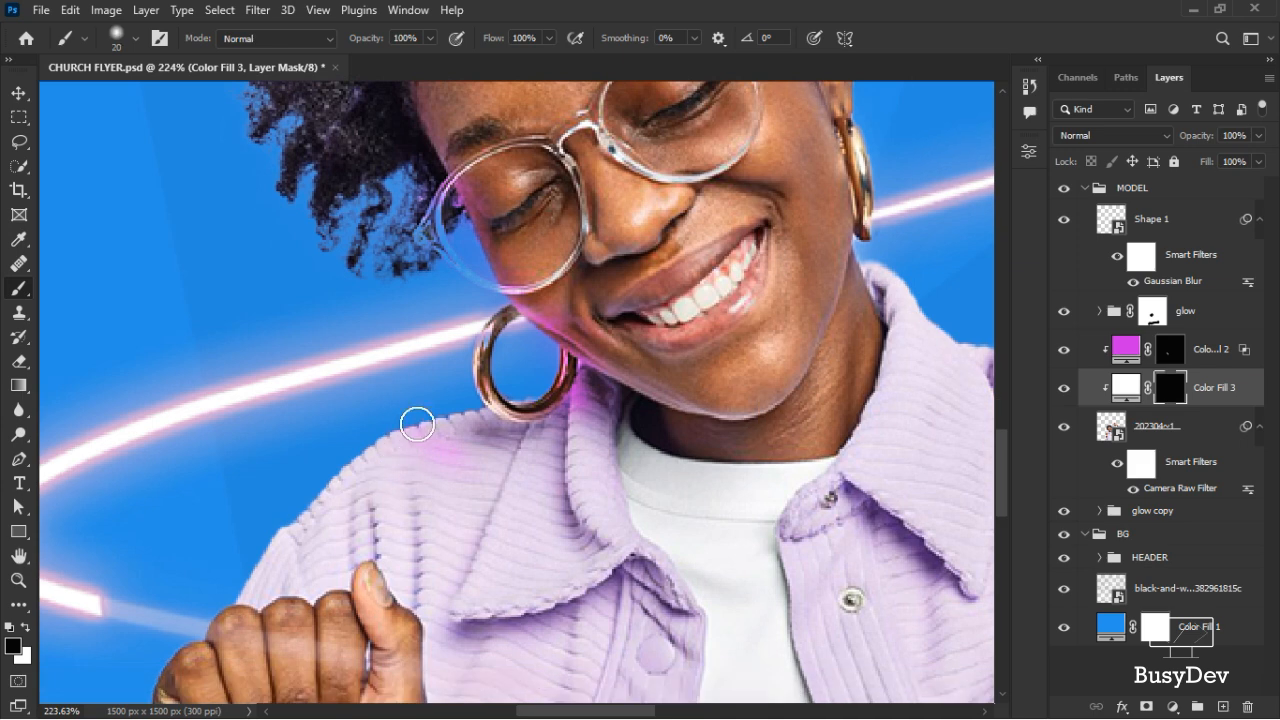
{"action": "key", "text": "bracketright"}
{"action": "key", "text": "bracketright"}
{"action": "key", "text": "bracketright"}
{"action": "key", "text": "bracketright"}
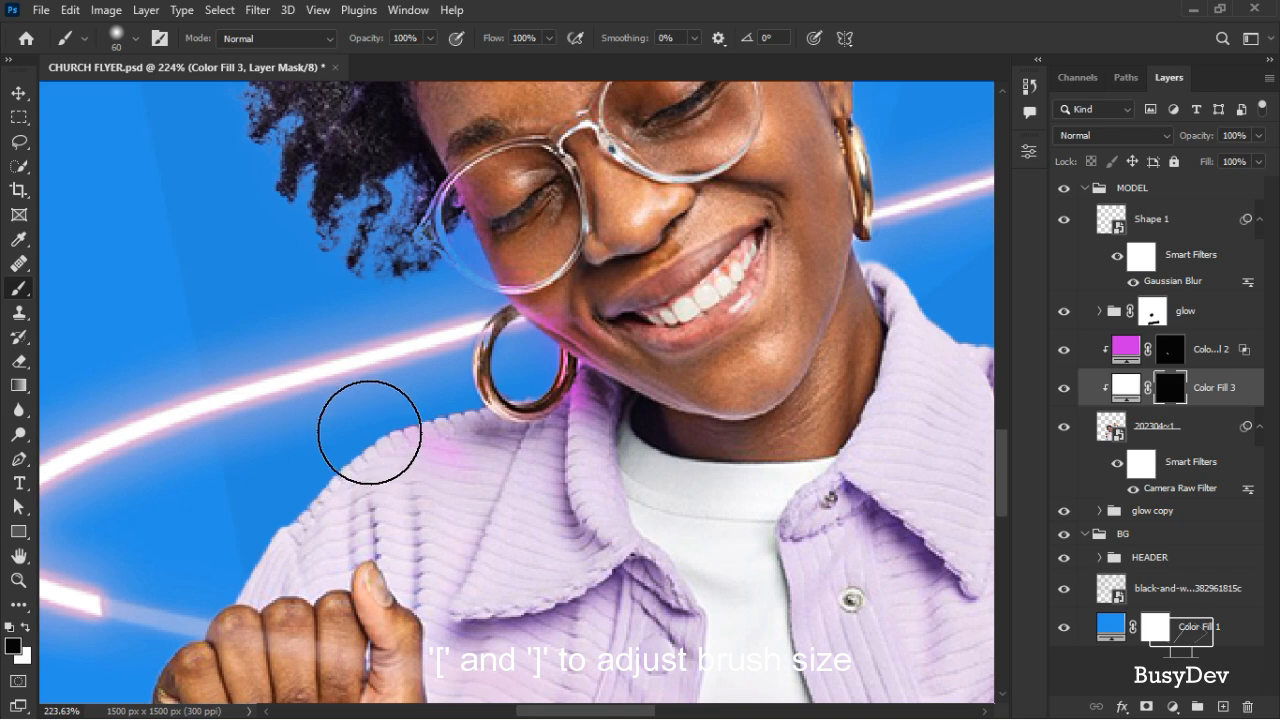
{"action": "key", "text": "bracketleft"}
{"action": "key", "text": "bracketleft"}
{"action": "key", "text": "bracketright"}
{"action": "key", "text": "bracketright"}
{"action": "key", "text": "bracketright"}
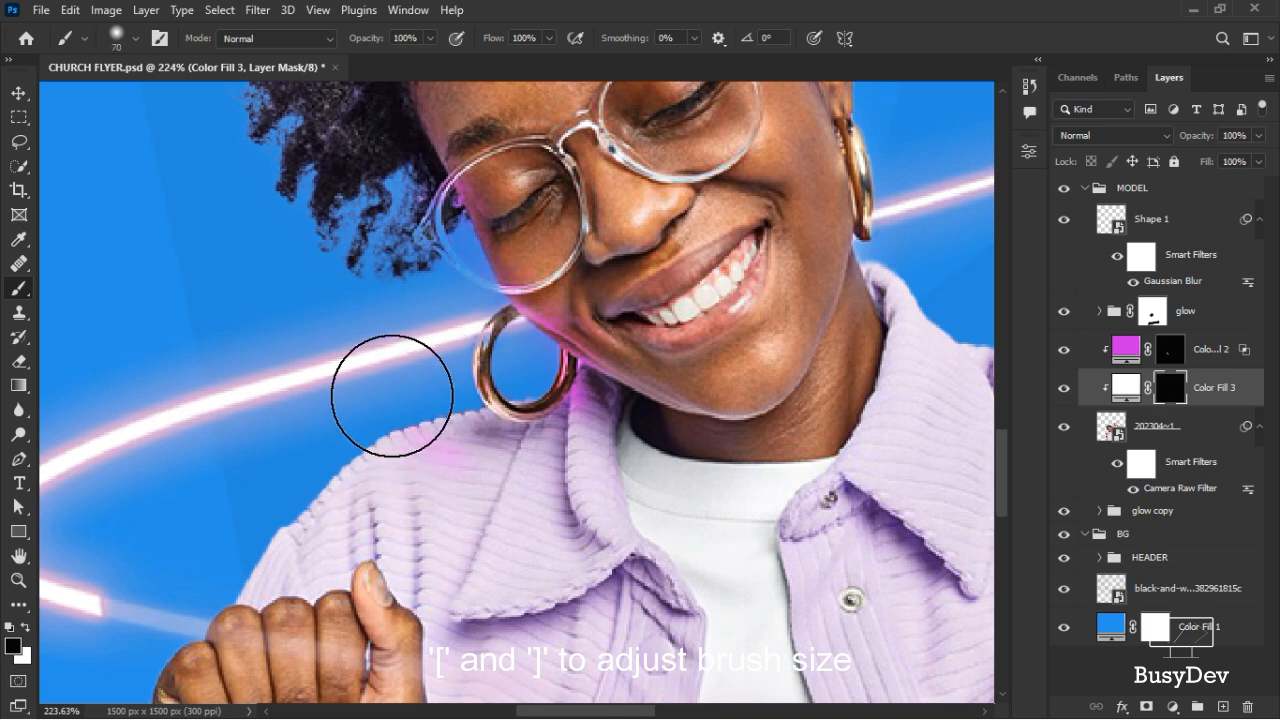
{"action": "scroll", "coordinate": [78, 566], "scroll_direction": "down", "scroll_amount": 6}
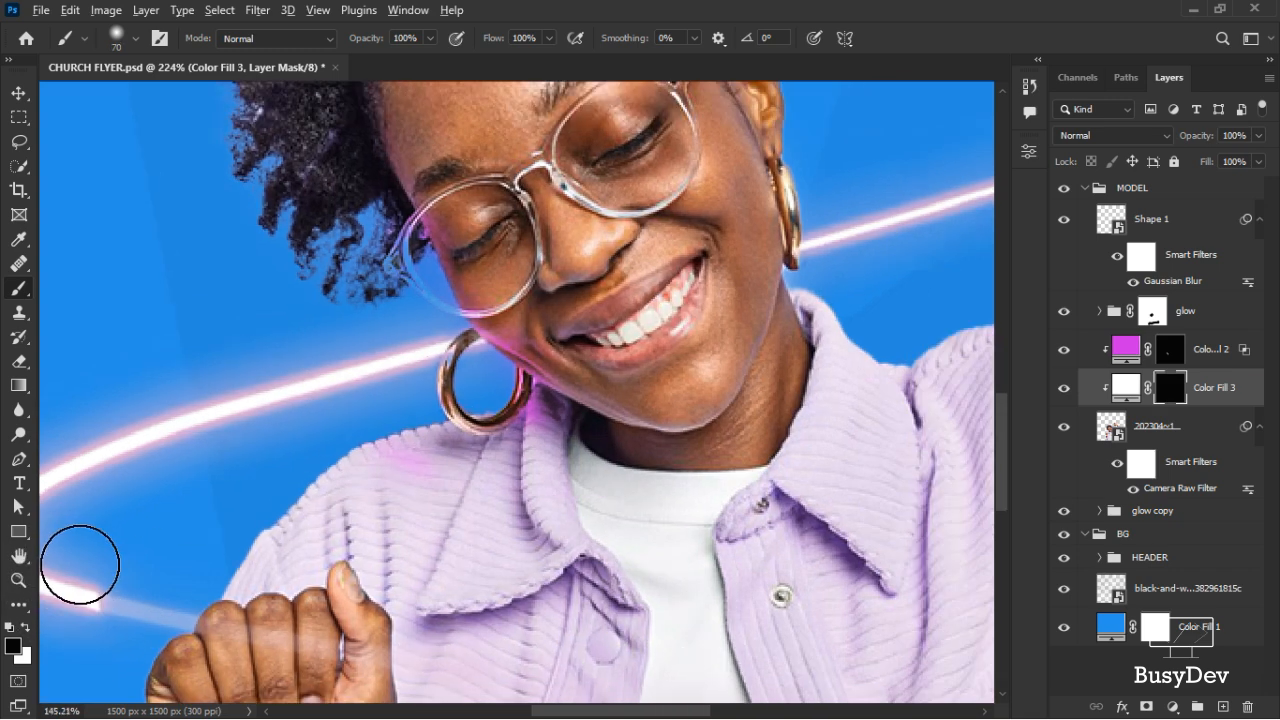
{"action": "scroll", "coordinate": [165, 560], "scroll_direction": "down", "scroll_amount": 2}
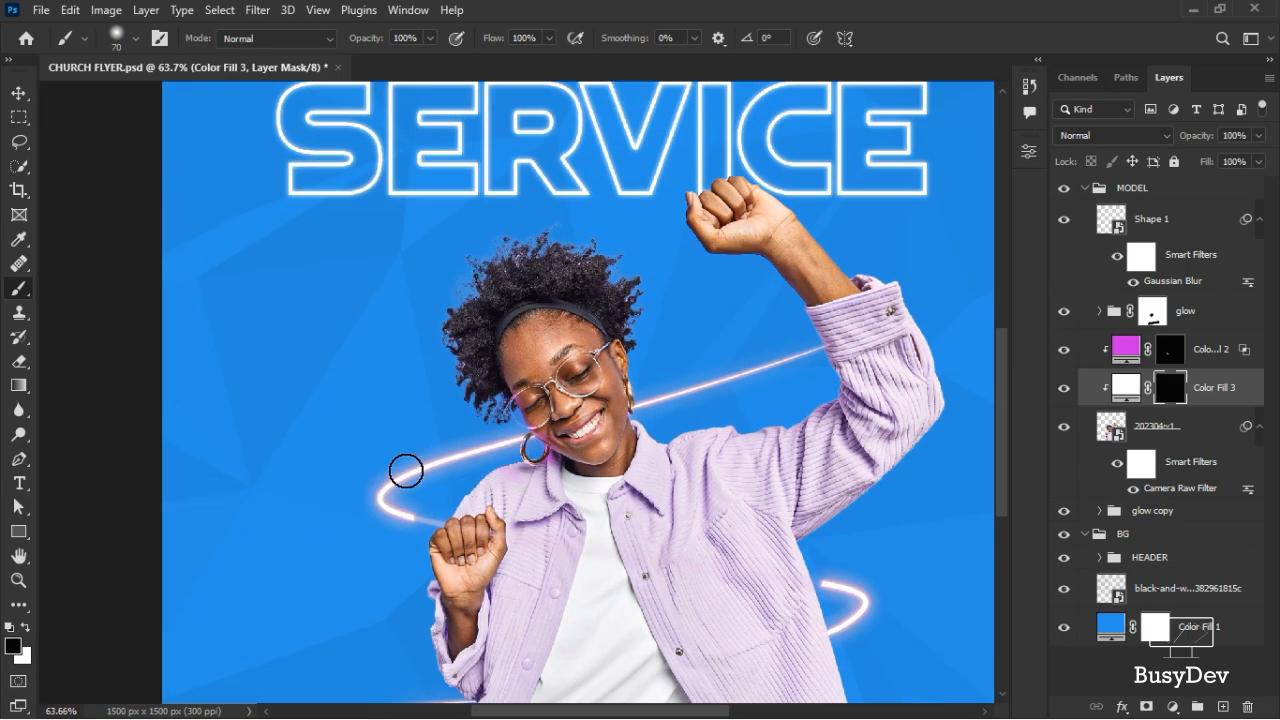
{"action": "left_click", "coordinate": [26, 628]}
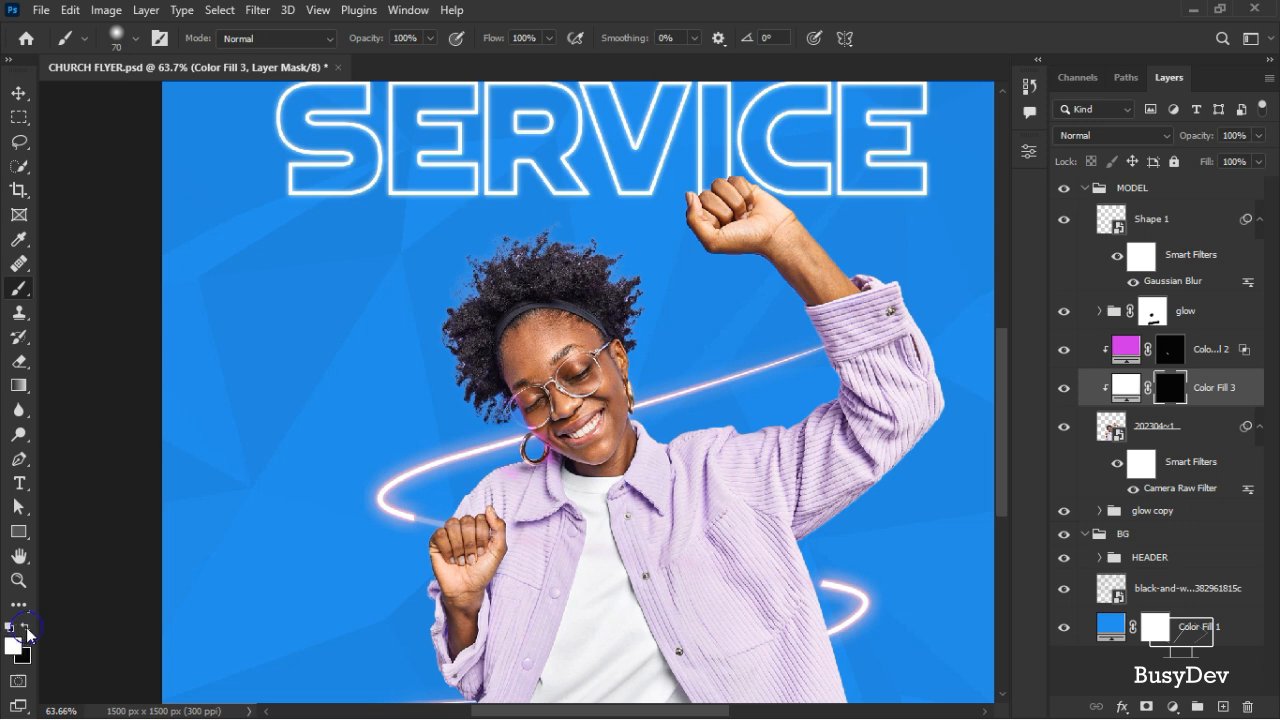
{"action": "left_click_drag", "start_coordinate": [495, 473], "coordinate": [457, 506]}
{"action": "mouse_move", "coordinate": [530, 455]}
{"action": "left_mouse_down"}
{"action": "mouse_move", "coordinate": [523, 443]}
{"action": "mouse_move", "coordinate": [540, 452]}
{"action": "left_mouse_up"}
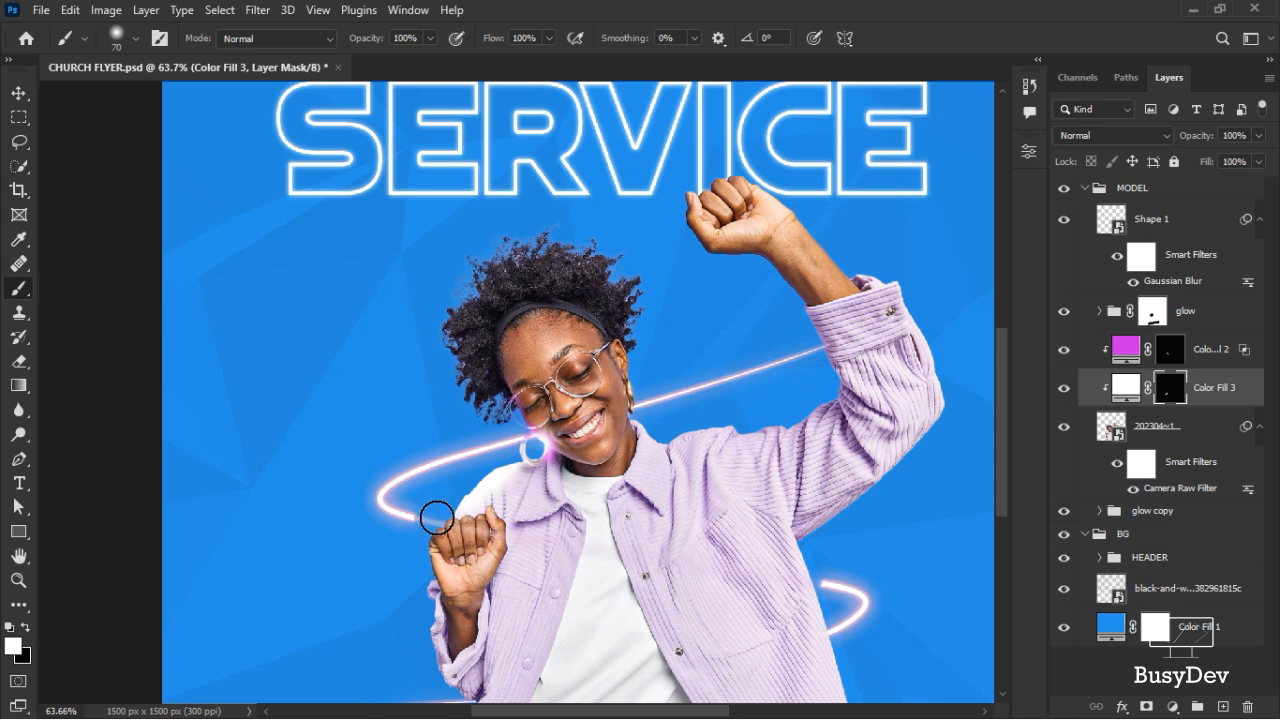
{"action": "key", "text": "ctrl+z"}
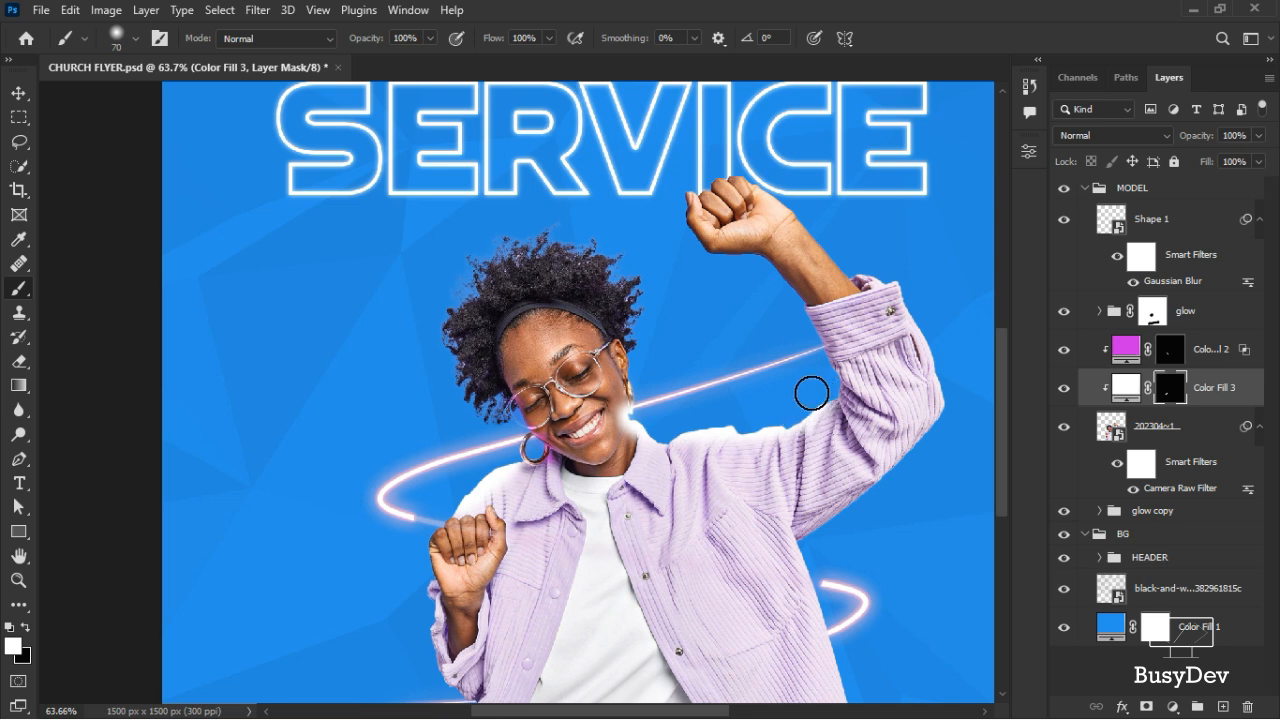
Set the white fill layer to Overlay and split its Blend If underlying-layer shadow range to 0 / 142
{"action": "left_click", "coordinate": [1165, 135]}
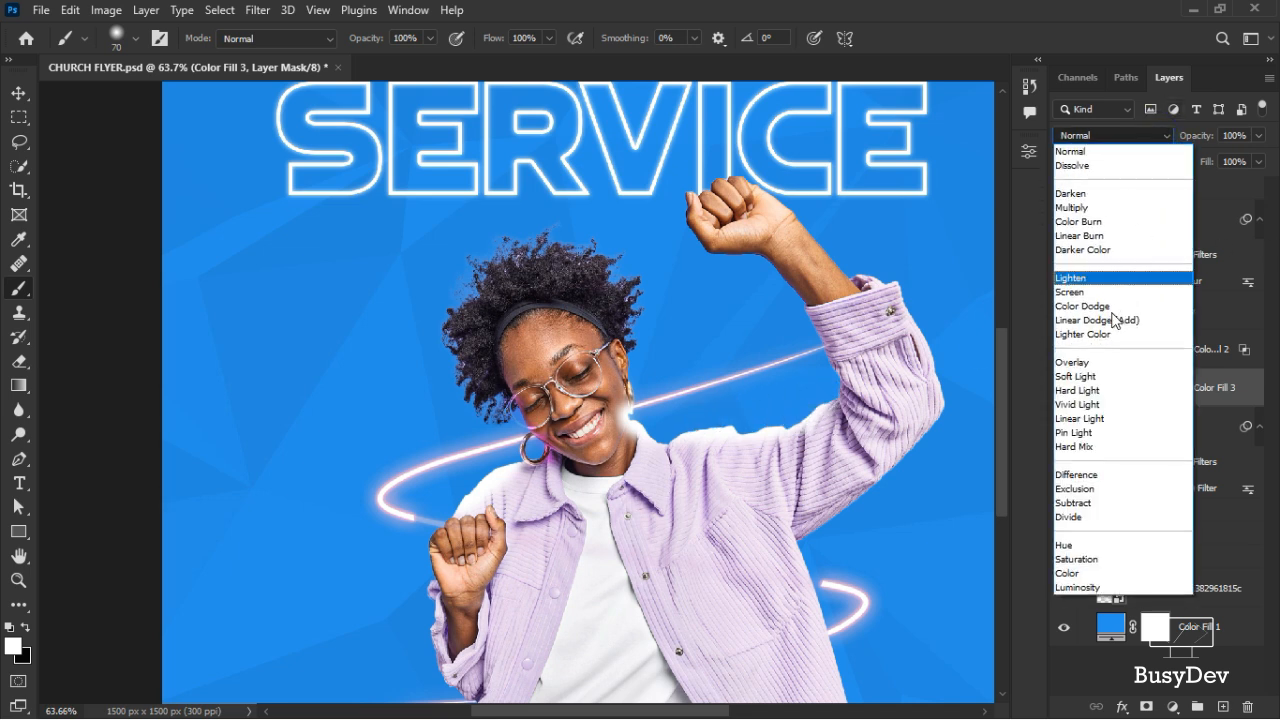
{"action": "left_click", "coordinate": [1105, 368]}
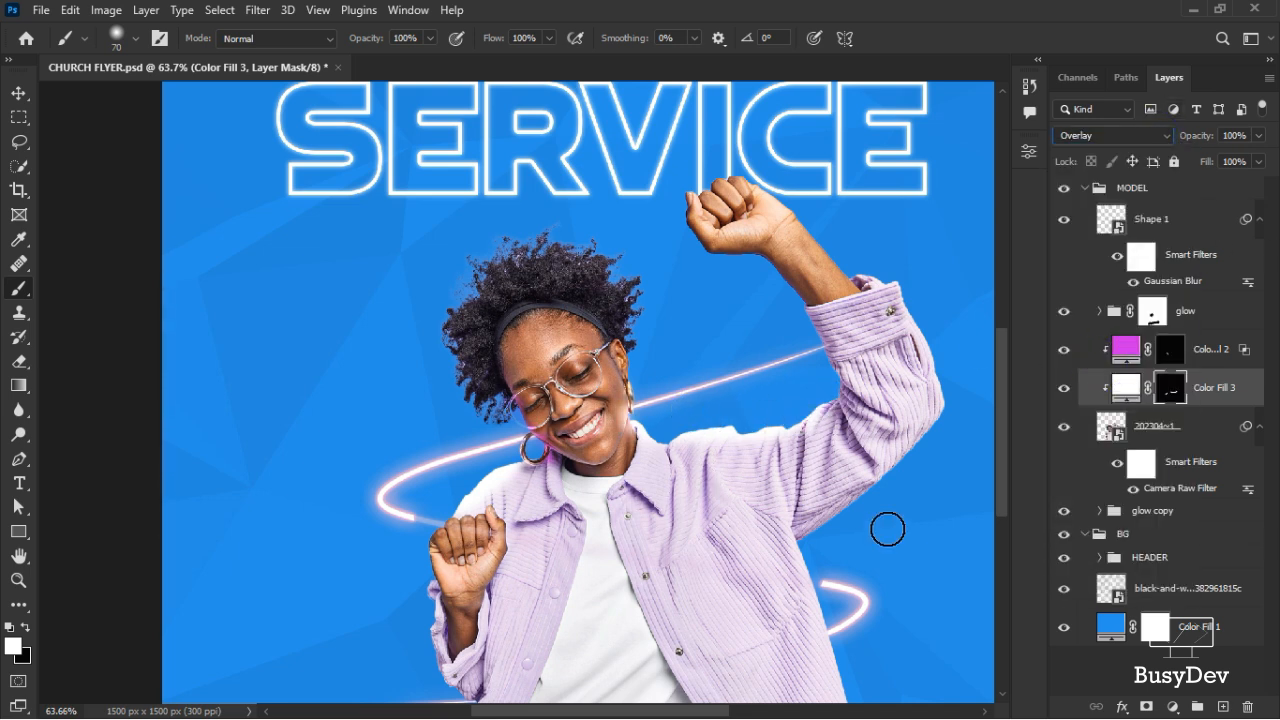
{"action": "right_click", "coordinate": [1203, 398]}
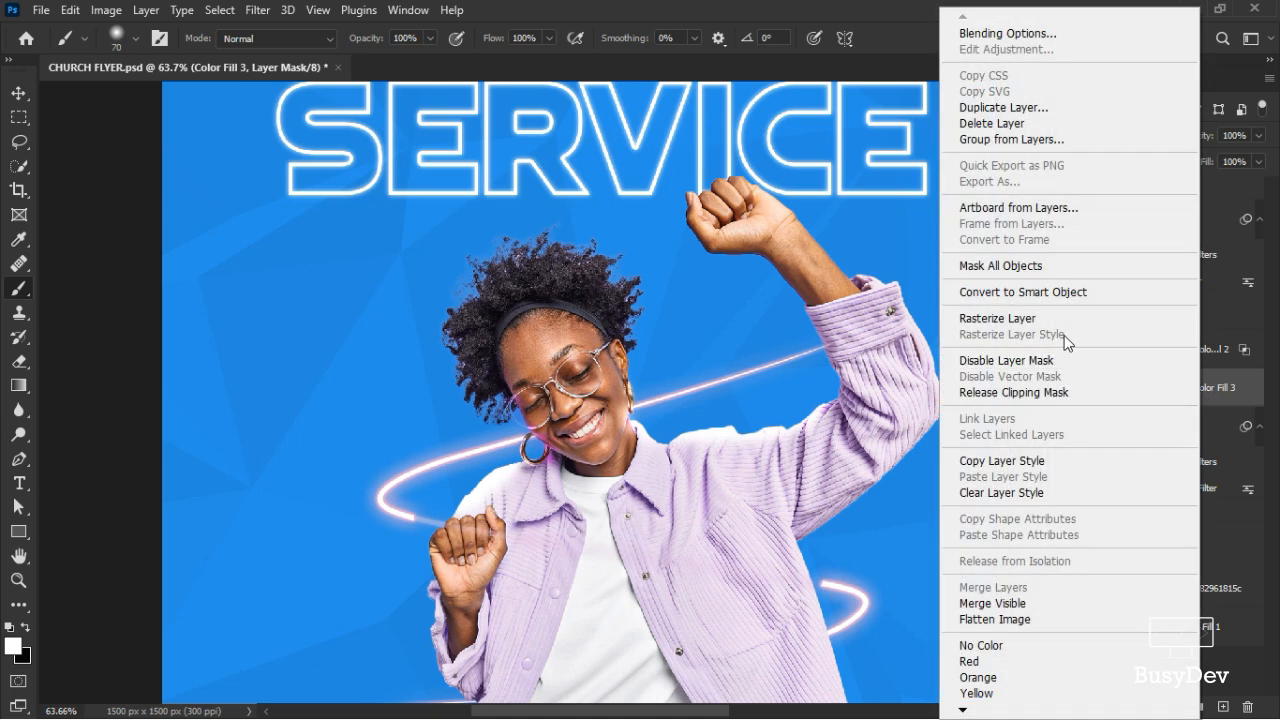
{"action": "left_click", "coordinate": [1068, 33]}
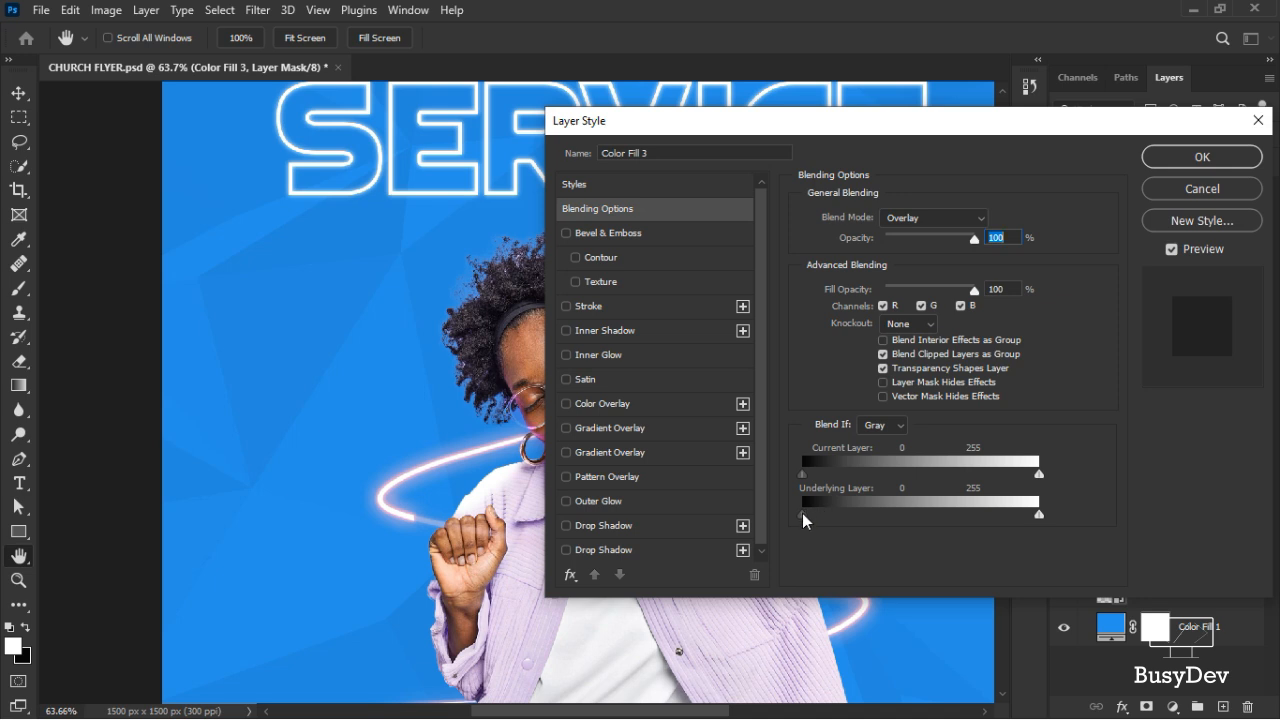
{"action": "left_click_drag", "start_coordinate": [792, 522], "coordinate": [937, 511]}
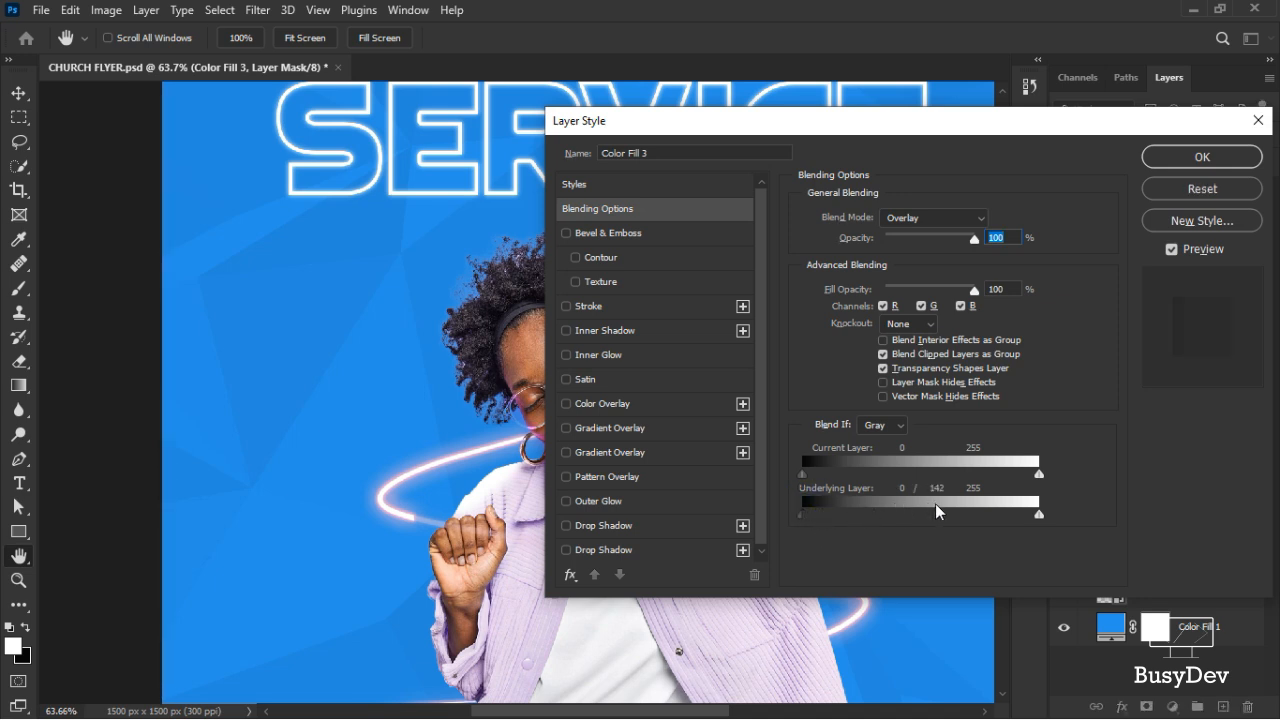
{"action": "left_click_drag", "start_coordinate": [920, 120], "coordinate": [1010, 118]}
{"action": "left_click", "coordinate": [1266, 158]}
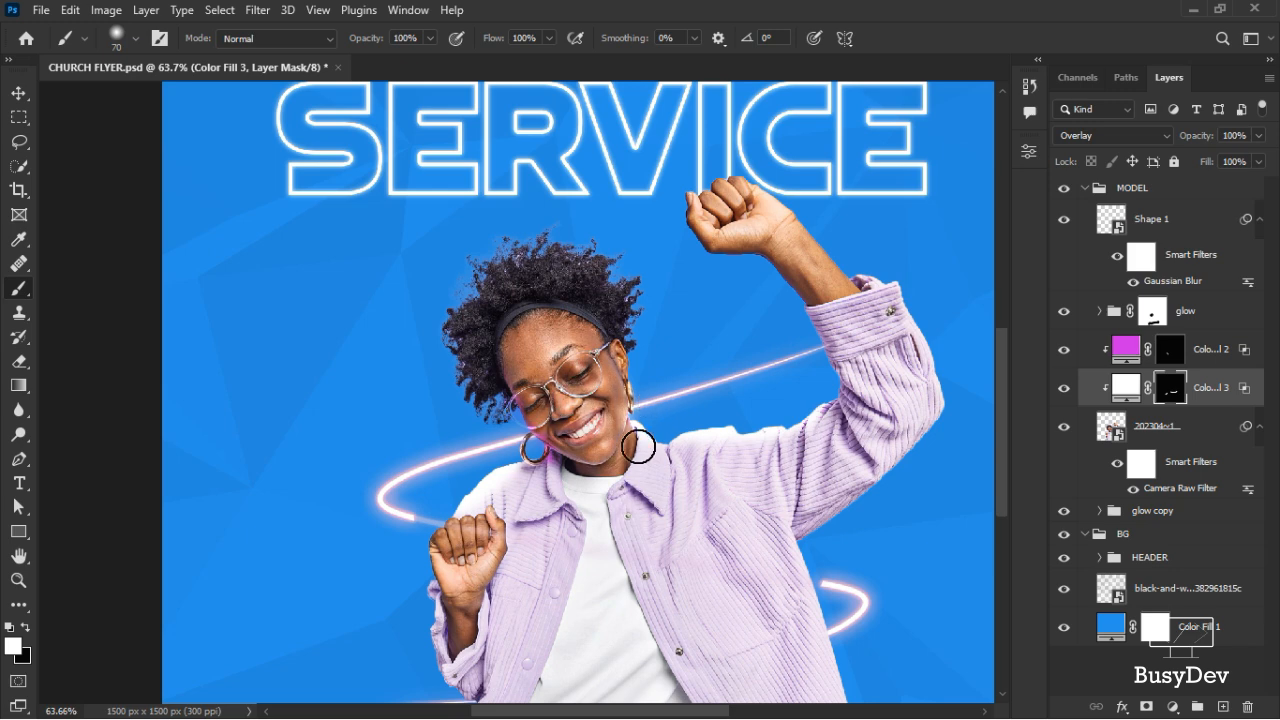
Select the woman's photo layer and sample the dark hair colour #0a030e as the foreground colour
{"action": "scroll", "coordinate": [638, 446], "scroll_direction": "up", "scroll_amount": 3}
{"action": "scroll", "coordinate": [560, 300], "scroll_direction": "up", "scroll_amount": 2}
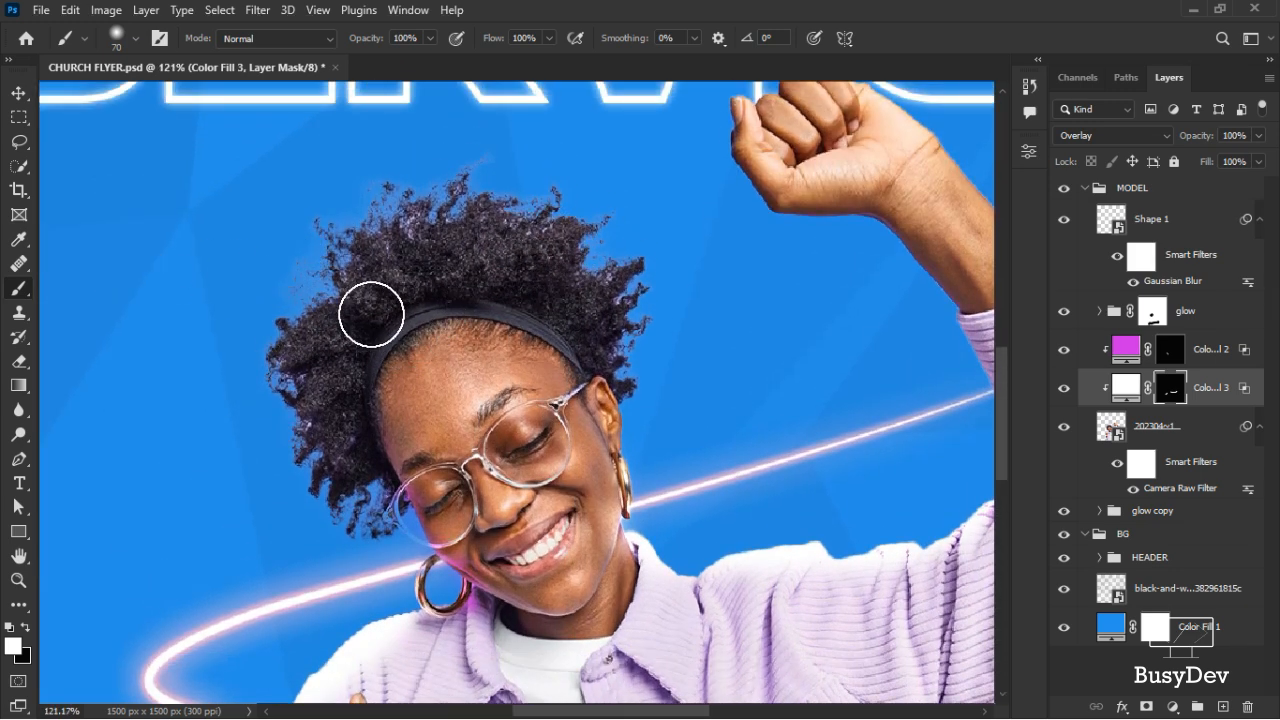
{"action": "scroll", "coordinate": [405, 278], "scroll_direction": "down", "scroll_amount": 1}
{"action": "scroll", "coordinate": [405, 278], "scroll_direction": "down", "scroll_amount": 5}
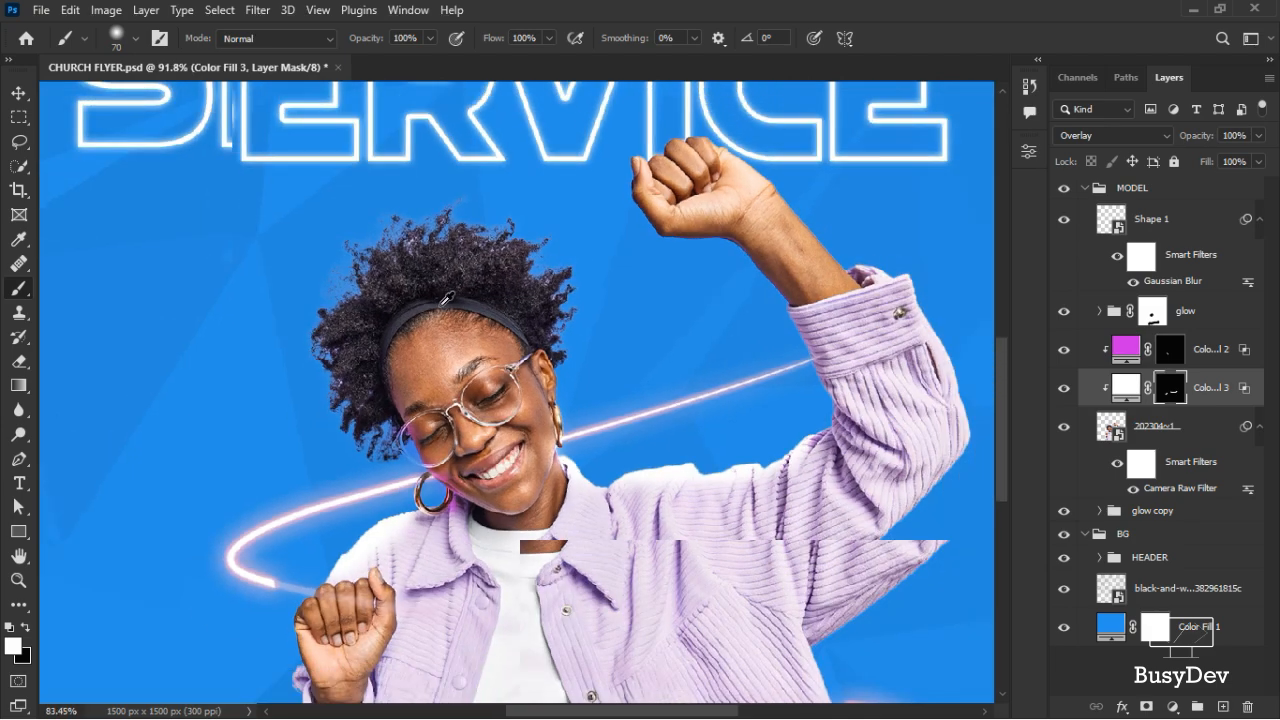
{"action": "scroll", "coordinate": [447, 297], "scroll_direction": "up", "scroll_amount": 5}
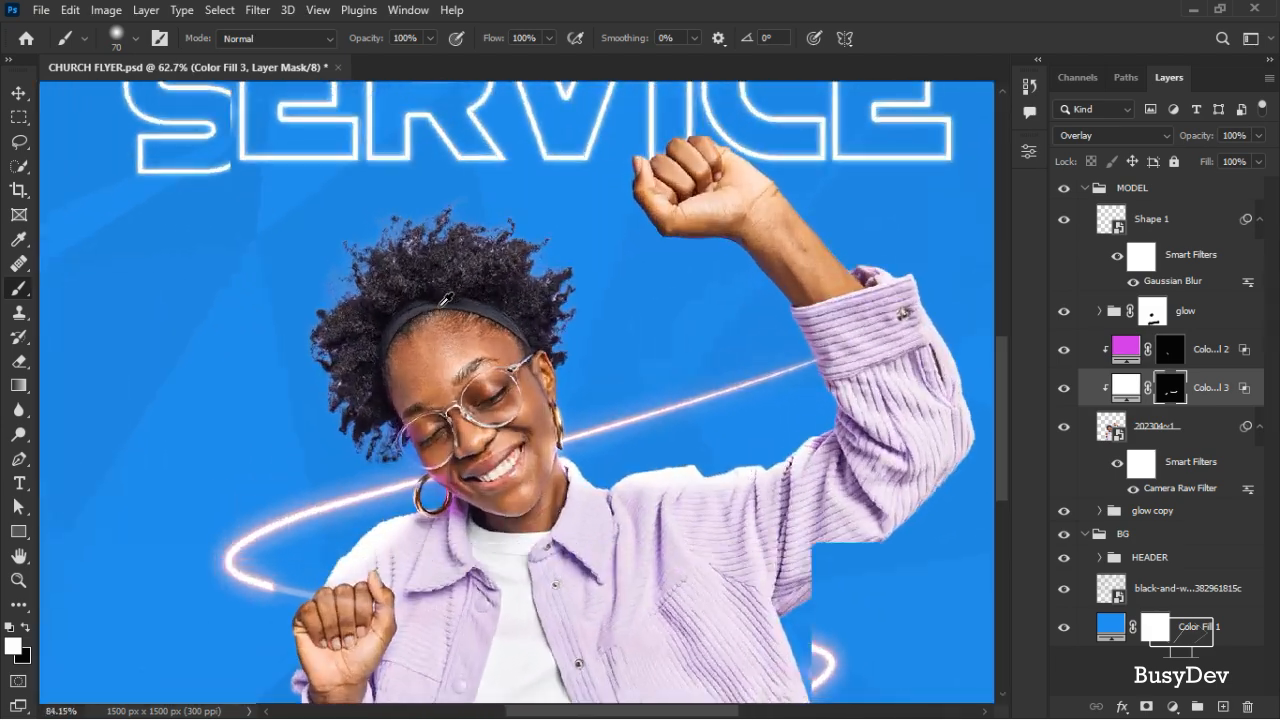
{"action": "scroll", "coordinate": [537, 360], "scroll_direction": "down", "scroll_amount": 2}
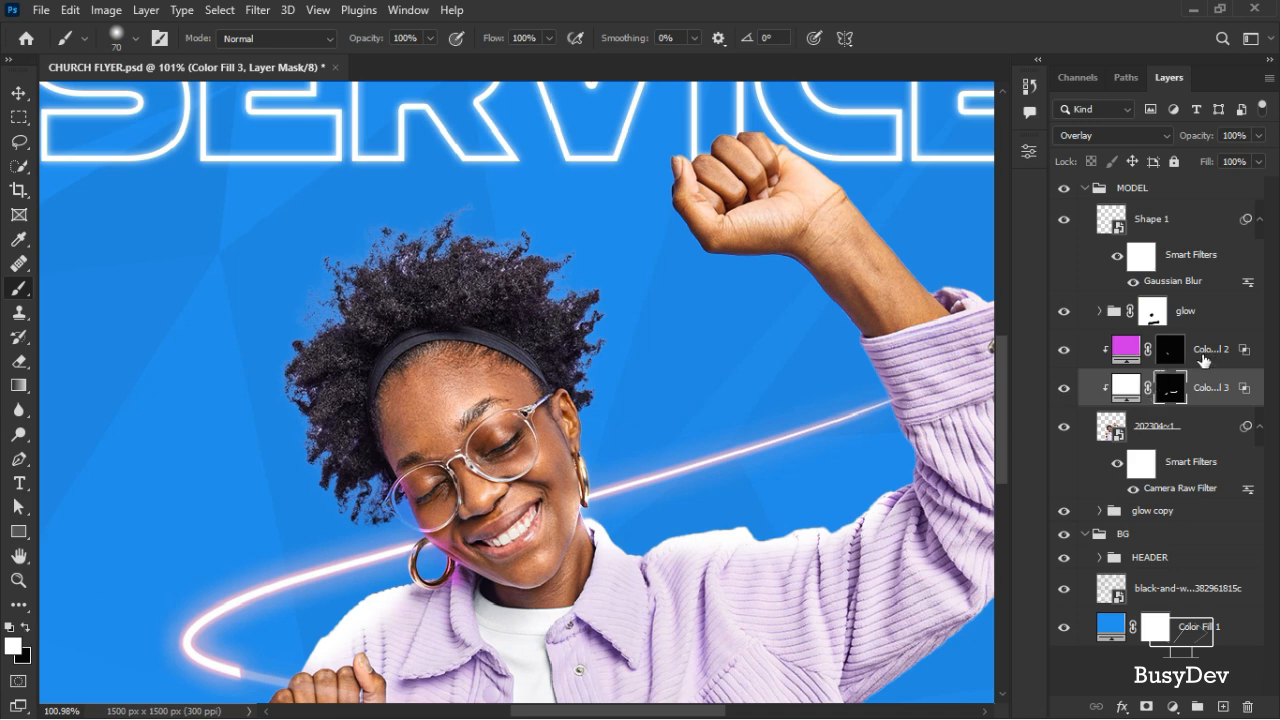
{"action": "left_click", "coordinate": [1167, 428]}
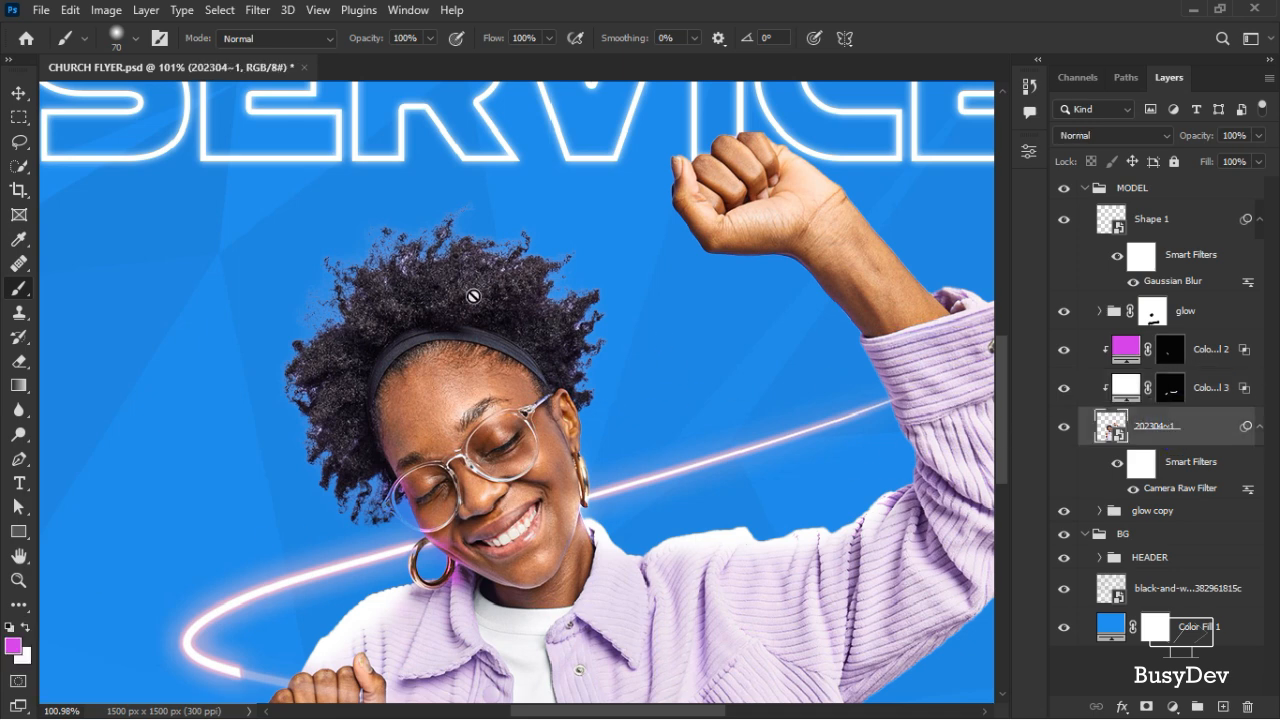
{"action": "left_click", "coordinate": [14, 647]}
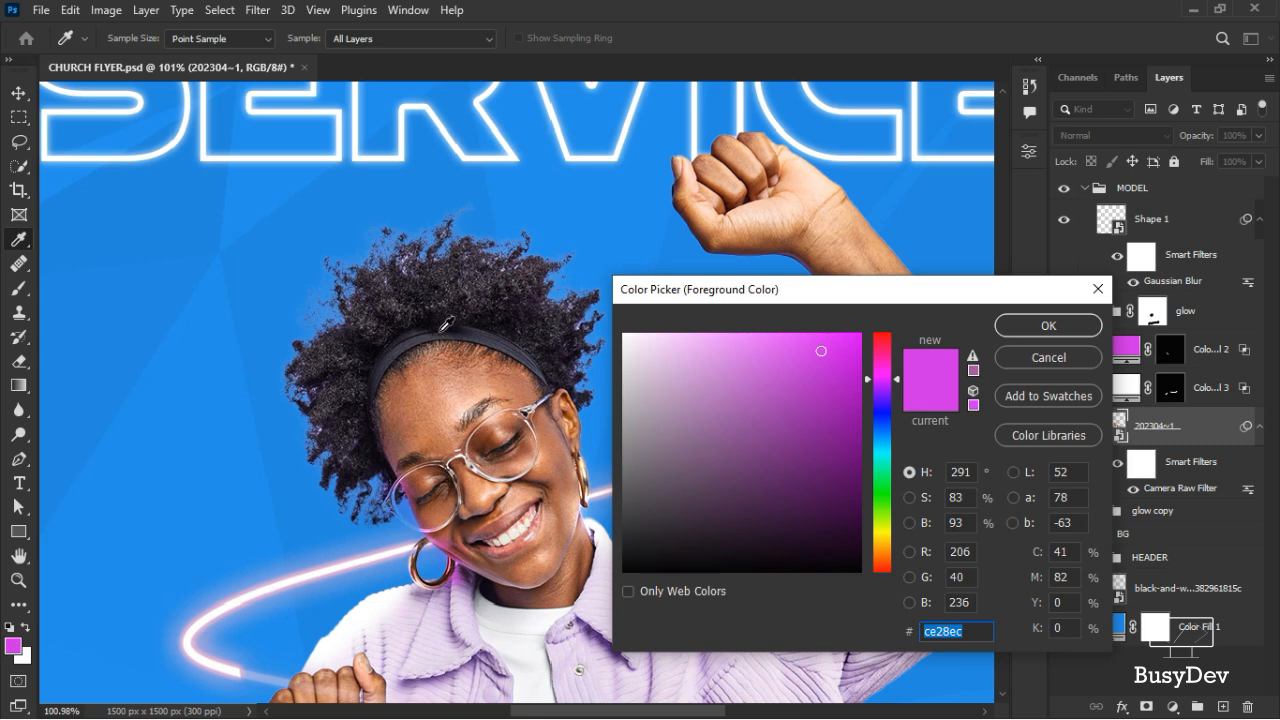
{"action": "left_click", "coordinate": [382, 440]}
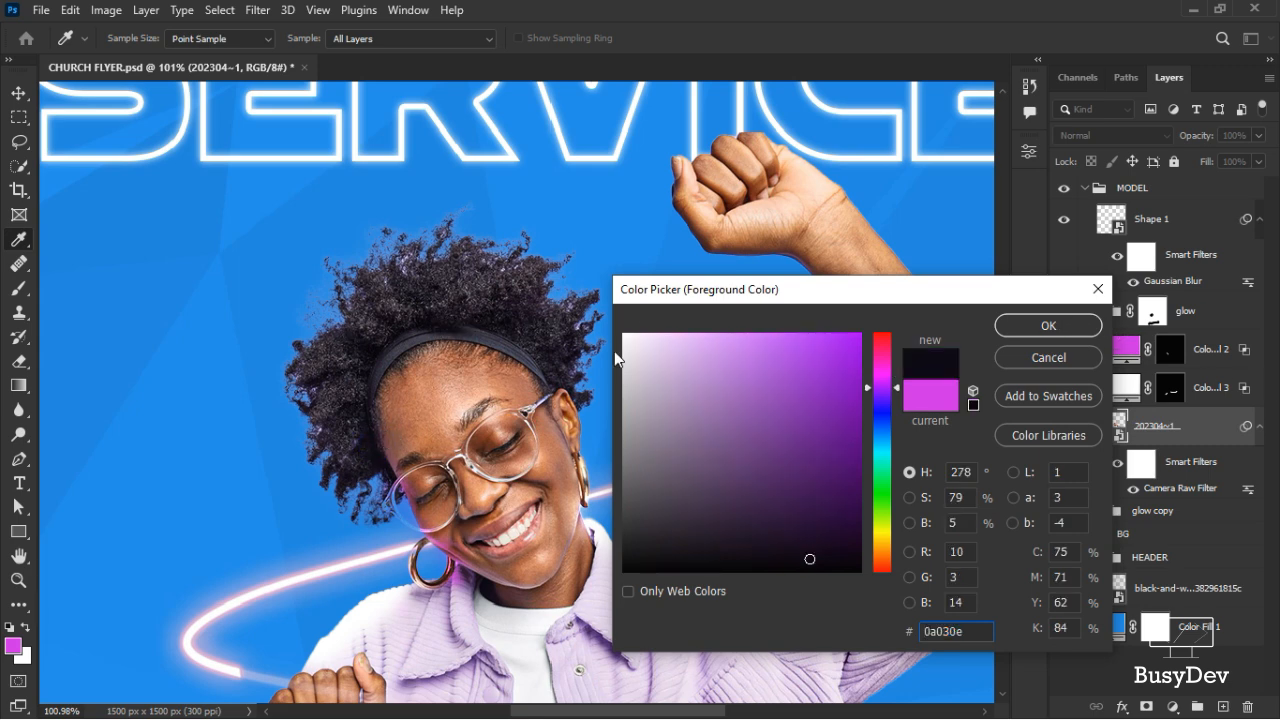
{"action": "left_click", "coordinate": [1023, 329]}
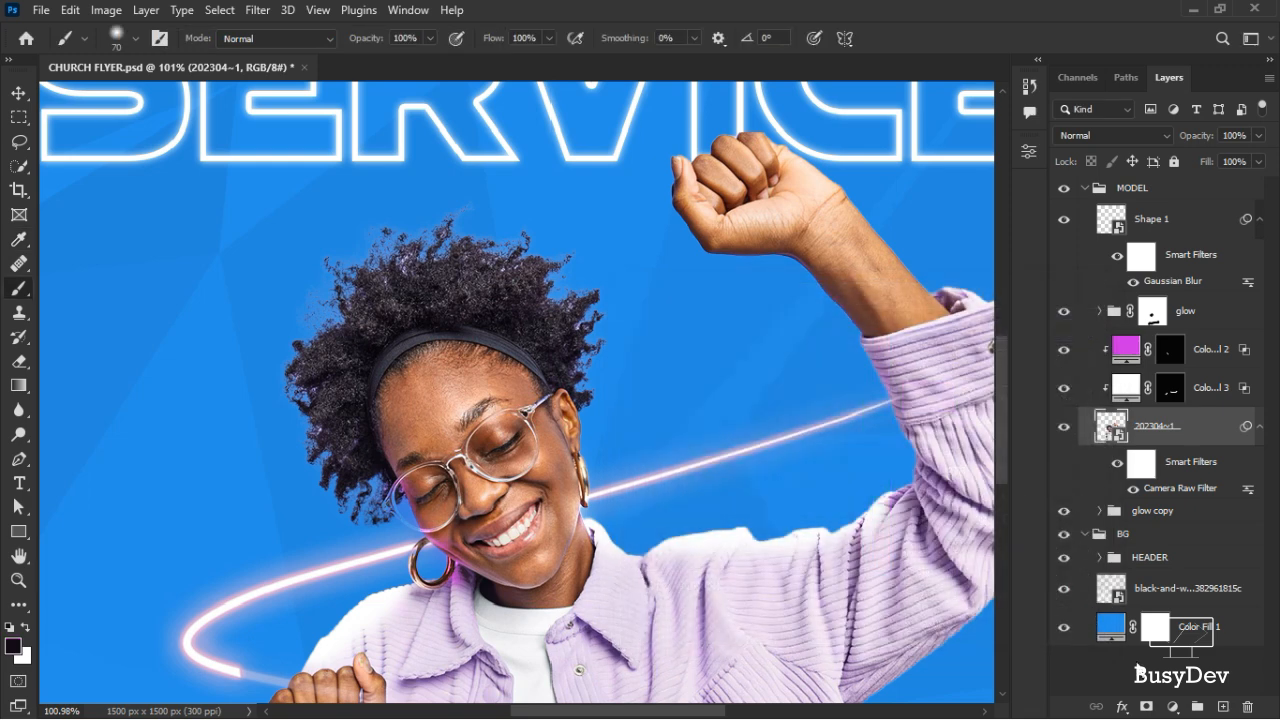
Add a Solid Color fill layer in #0a030e directly above the woman's photo and invert its mask to black
{"action": "left_click", "coordinate": [1173, 707]}
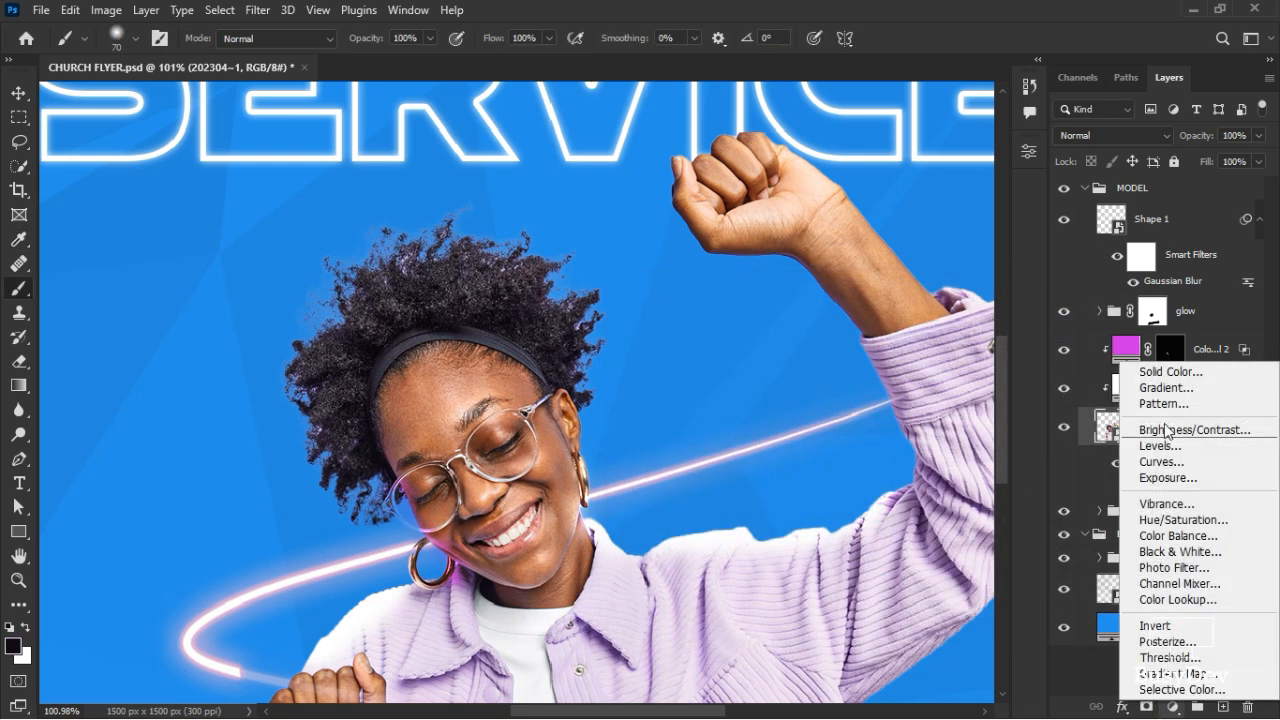
{"action": "left_click", "coordinate": [1202, 368]}
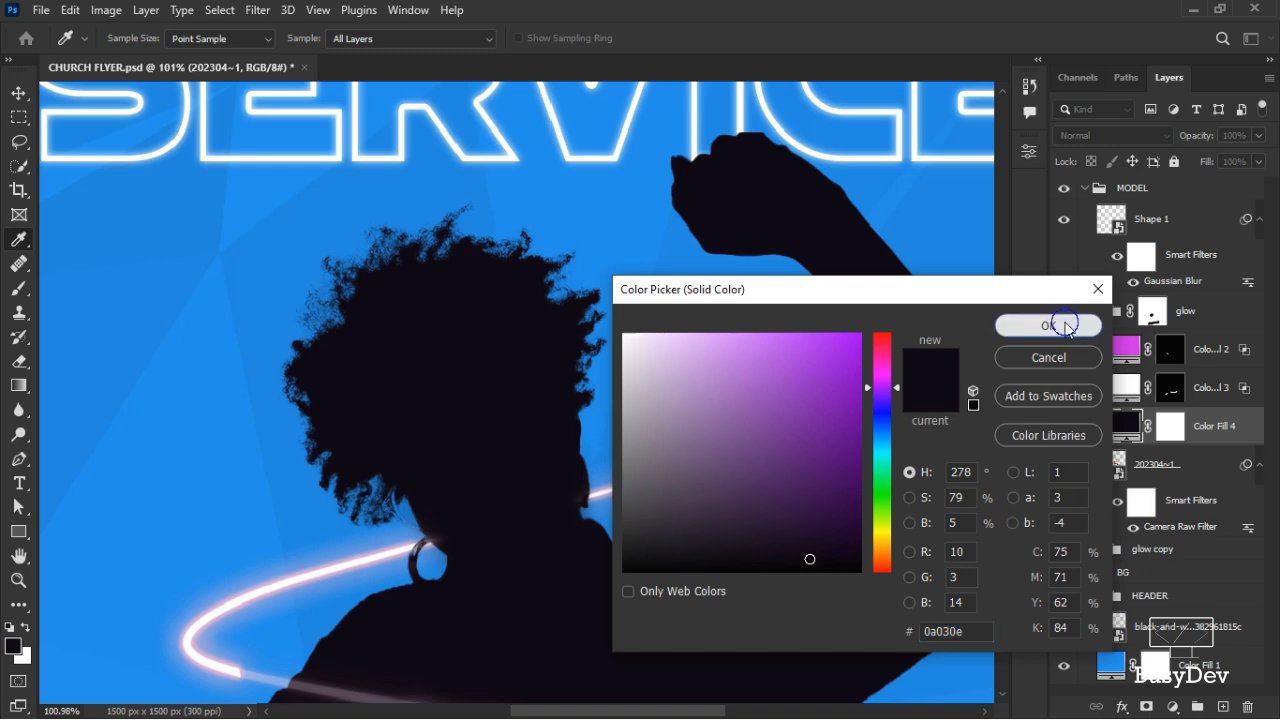
{"action": "left_click", "coordinate": [1062, 325]}
{"action": "left_click", "coordinate": [1166, 432]}
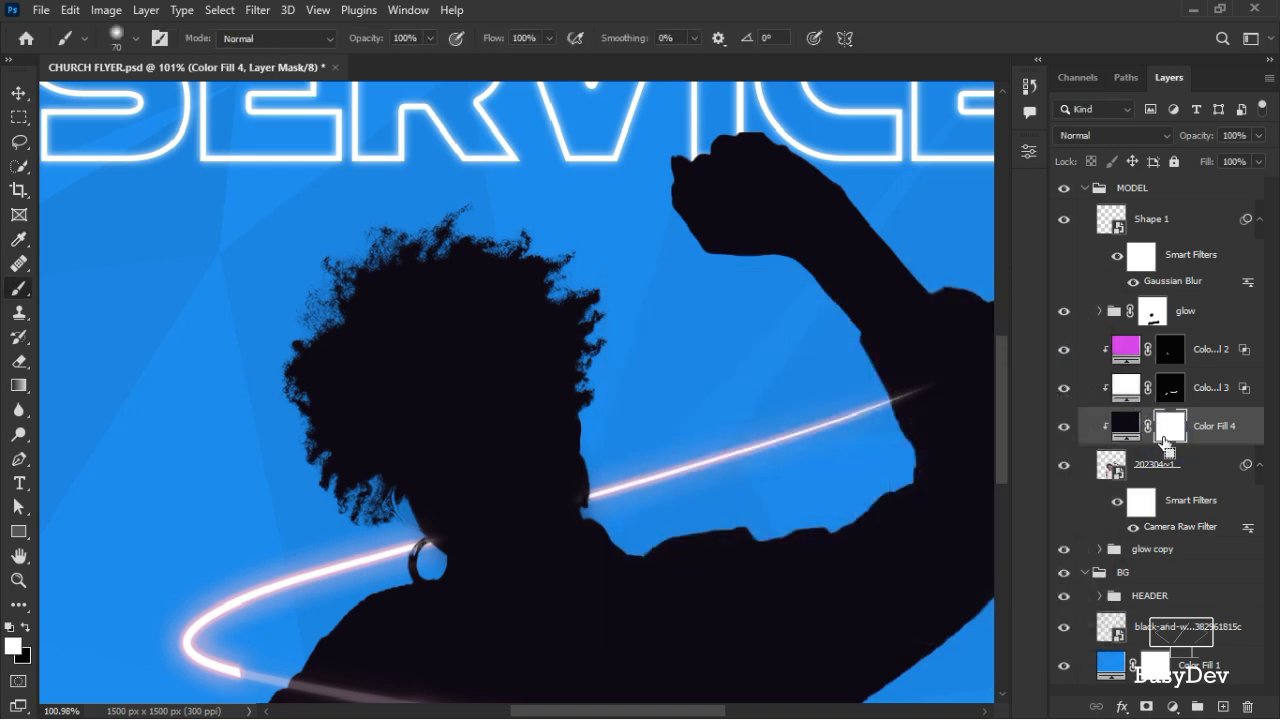
{"action": "key", "text": "ctrl+i"}
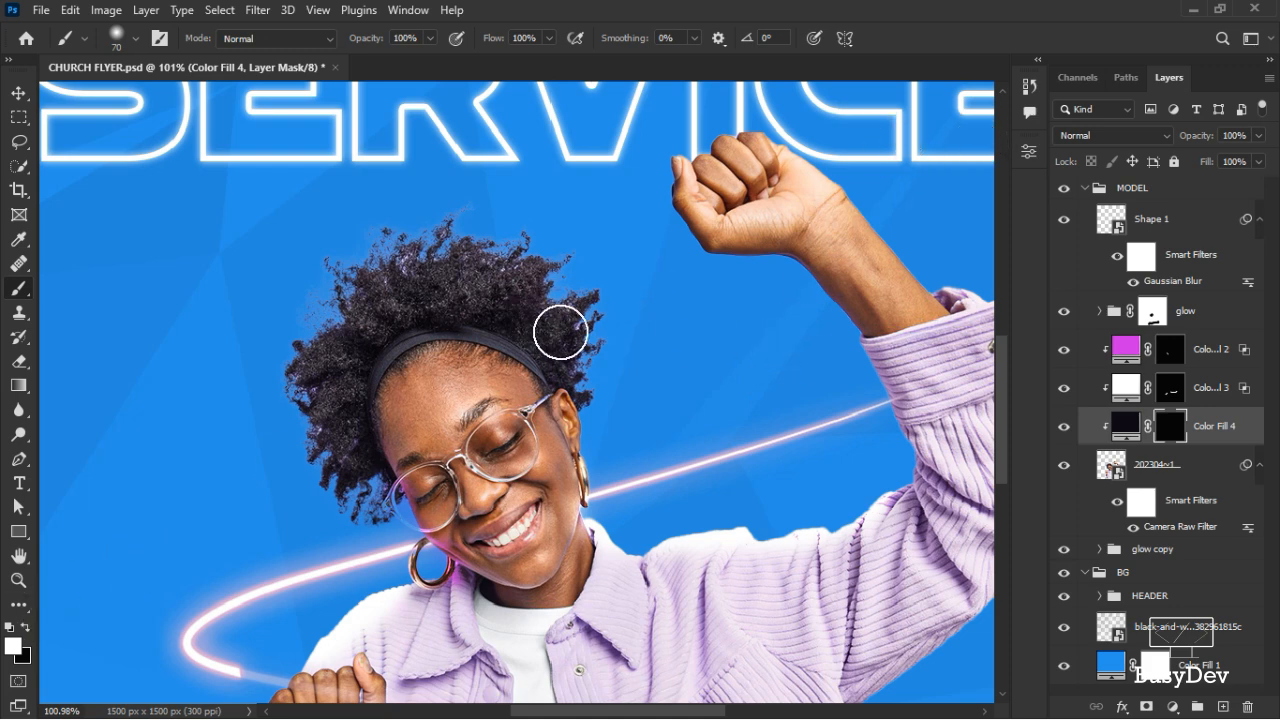
Paint white on the dark fill's mask over the woman's hair, undoing and repainting the stroke to keep the headband and face clear
{"action": "mouse_move", "coordinate": [560, 333]}
{"action": "left_mouse_down"}
{"action": "mouse_move", "coordinate": [563, 349]}
{"action": "mouse_move", "coordinate": [517, 297]}
{"action": "mouse_move", "coordinate": [466, 297]}
{"action": "mouse_move", "coordinate": [523, 263]}
{"action": "mouse_move", "coordinate": [449, 240]}
{"action": "mouse_move", "coordinate": [331, 297]}
{"action": "mouse_move", "coordinate": [431, 294]}
{"action": "mouse_move", "coordinate": [563, 349]}
{"action": "mouse_move", "coordinate": [513, 319]}
{"action": "mouse_move", "coordinate": [434, 306]}
{"action": "mouse_move", "coordinate": [394, 309]}
{"action": "mouse_move", "coordinate": [340, 346]}
{"action": "mouse_move", "coordinate": [362, 291]}
{"action": "mouse_move", "coordinate": [351, 449]}
{"action": "mouse_move", "coordinate": [374, 403]}
{"action": "mouse_move", "coordinate": [380, 414]}
{"action": "left_mouse_up"}
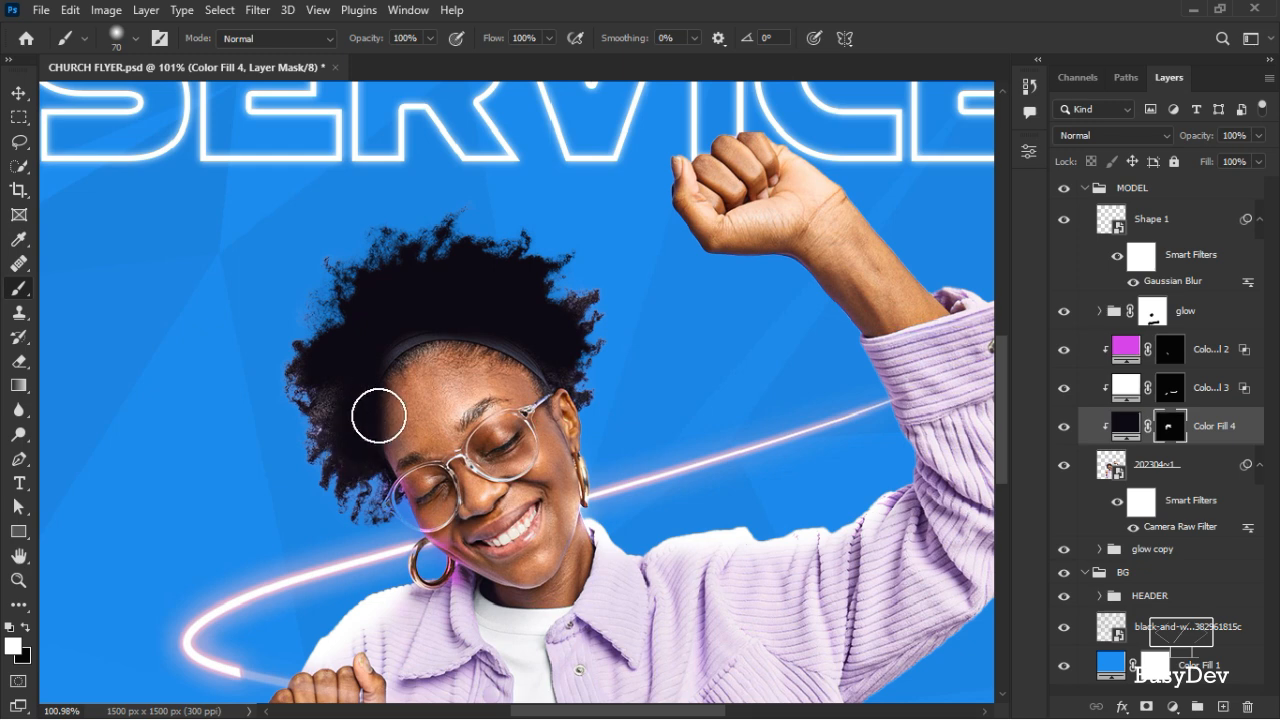
{"action": "key", "text": "ctrl+z"}
{"action": "mouse_move", "coordinate": [277, 420]}
{"action": "left_mouse_down"}
{"action": "mouse_move", "coordinate": [335, 315]}
{"action": "mouse_move", "coordinate": [323, 438]}
{"action": "mouse_move", "coordinate": [359, 493]}
{"action": "mouse_move", "coordinate": [339, 408]}
{"action": "mouse_move", "coordinate": [346, 311]}
{"action": "mouse_move", "coordinate": [491, 258]}
{"action": "mouse_move", "coordinate": [368, 281]}
{"action": "mouse_move", "coordinate": [440, 254]}
{"action": "mouse_move", "coordinate": [406, 227]}
{"action": "mouse_move", "coordinate": [331, 304]}
{"action": "mouse_move", "coordinate": [433, 299]}
{"action": "mouse_move", "coordinate": [375, 316]}
{"action": "mouse_move", "coordinate": [539, 277]}
{"action": "mouse_move", "coordinate": [480, 272]}
{"action": "mouse_move", "coordinate": [557, 300]}
{"action": "mouse_move", "coordinate": [569, 322]}
{"action": "mouse_move", "coordinate": [486, 293]}
{"action": "mouse_move", "coordinate": [582, 355]}
{"action": "mouse_move", "coordinate": [595, 380]}
{"action": "mouse_move", "coordinate": [546, 323]}
{"action": "mouse_move", "coordinate": [561, 351]}
{"action": "mouse_move", "coordinate": [553, 323]}
{"action": "mouse_move", "coordinate": [575, 305]}
{"action": "mouse_move", "coordinate": [538, 267]}
{"action": "left_mouse_up"}
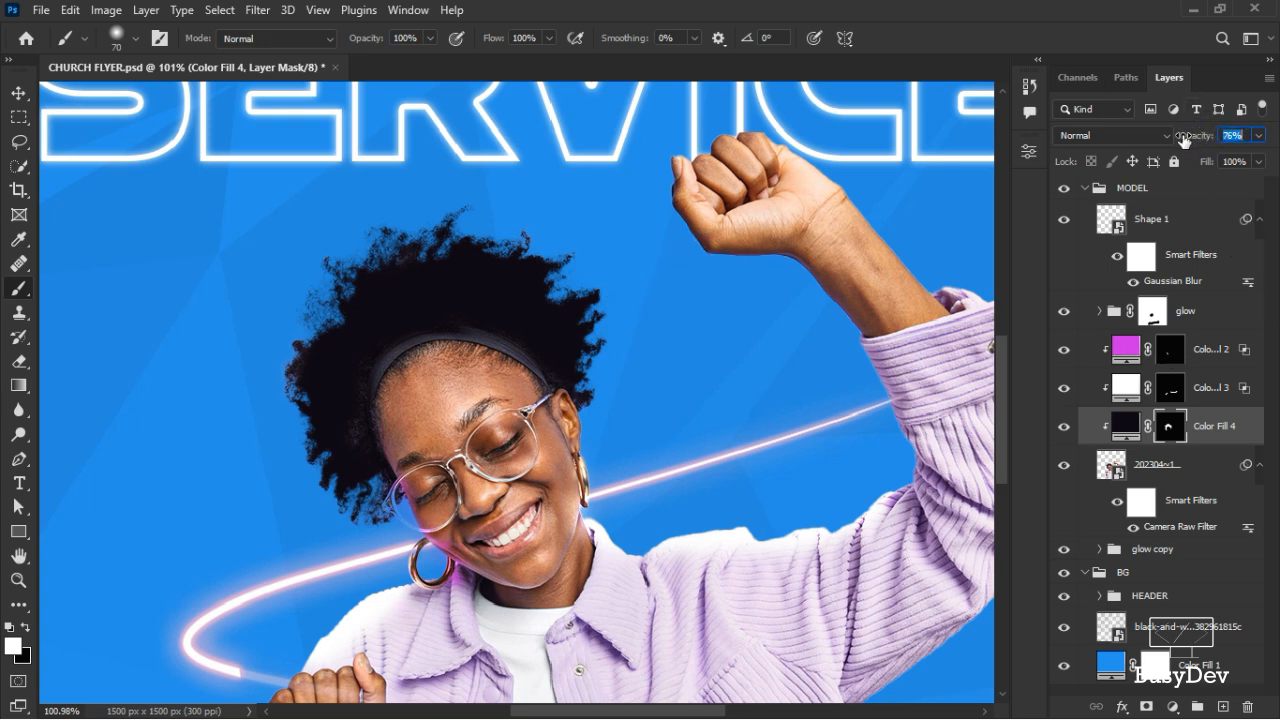
Set the dark hair fill layer's opacity to 40% and compare the hair with the layer hidden and shown
{"action": "left_click_drag", "start_coordinate": [1184, 140], "coordinate": [1163, 140]}
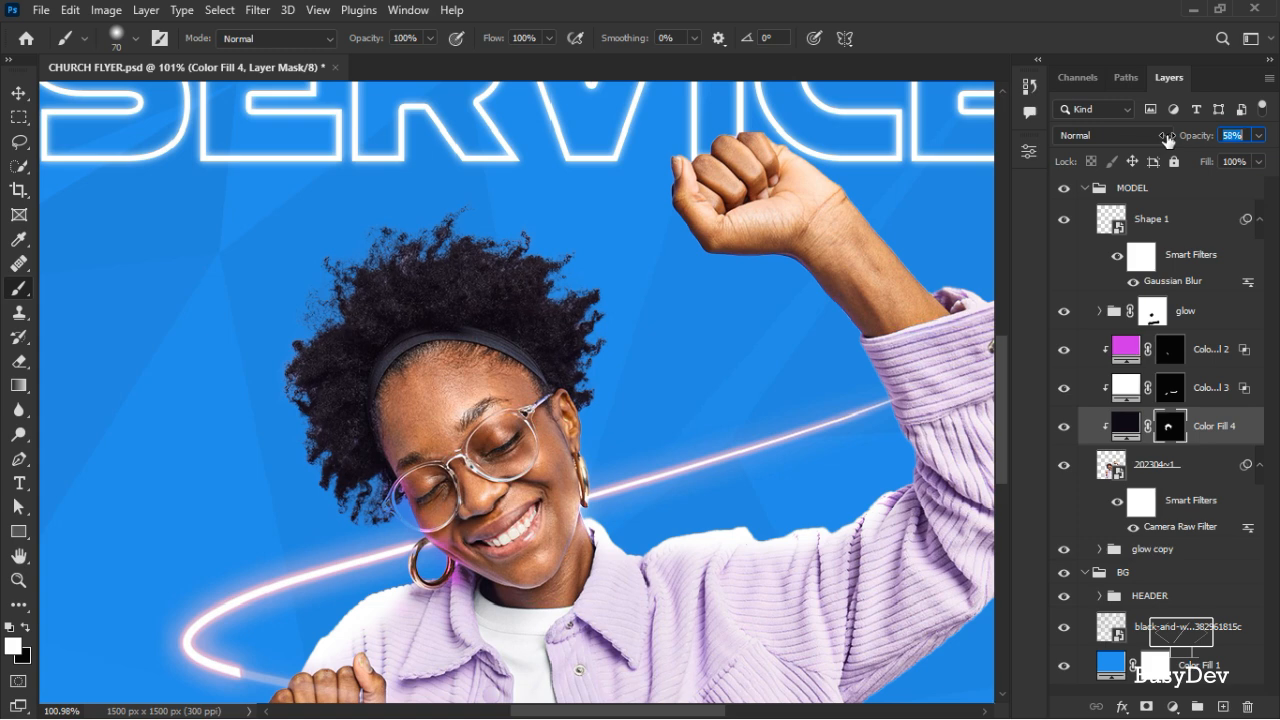
{"action": "type", "text": "40"}
{"action": "key", "text": "Return"}
{"action": "left_click", "coordinate": [1064, 428]}
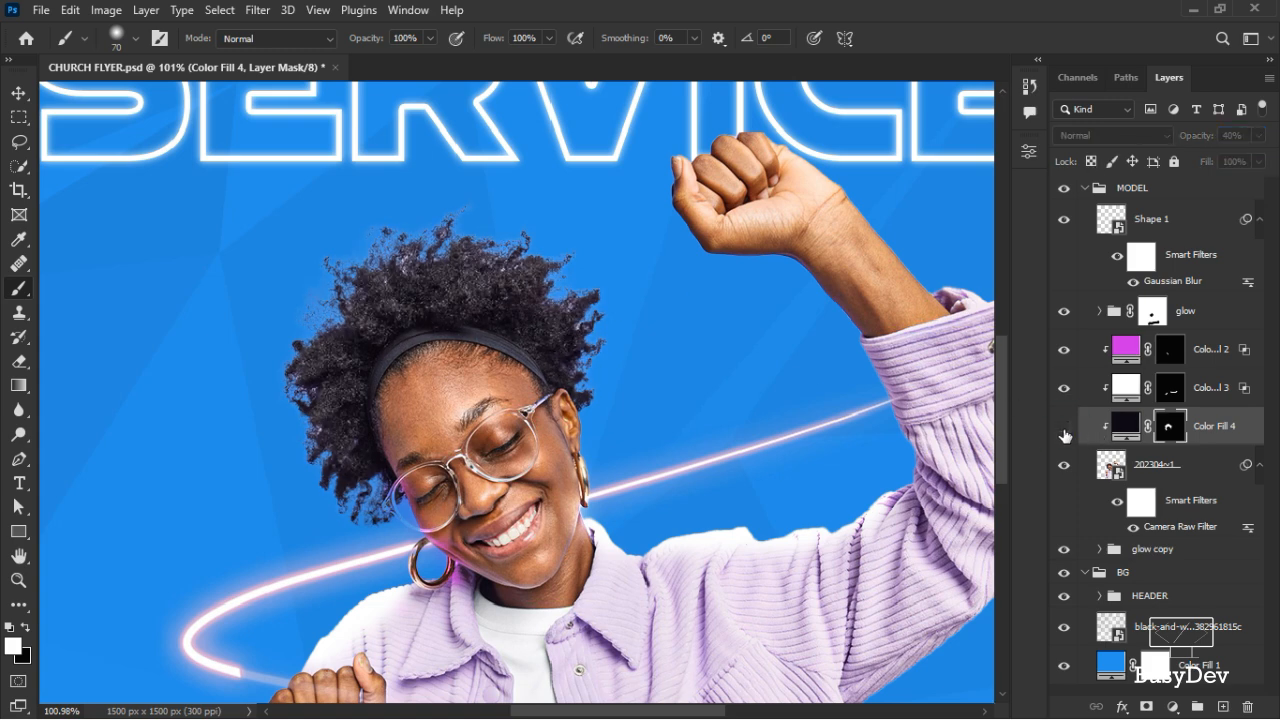
{"action": "left_click", "coordinate": [1064, 428]}
Add a Hue/Saturation adjustment layer directly above the triangle pattern layer and turn on Colorize
{"action": "scroll", "coordinate": [724, 471], "scroll_direction": "down", "scroll_amount": 5}
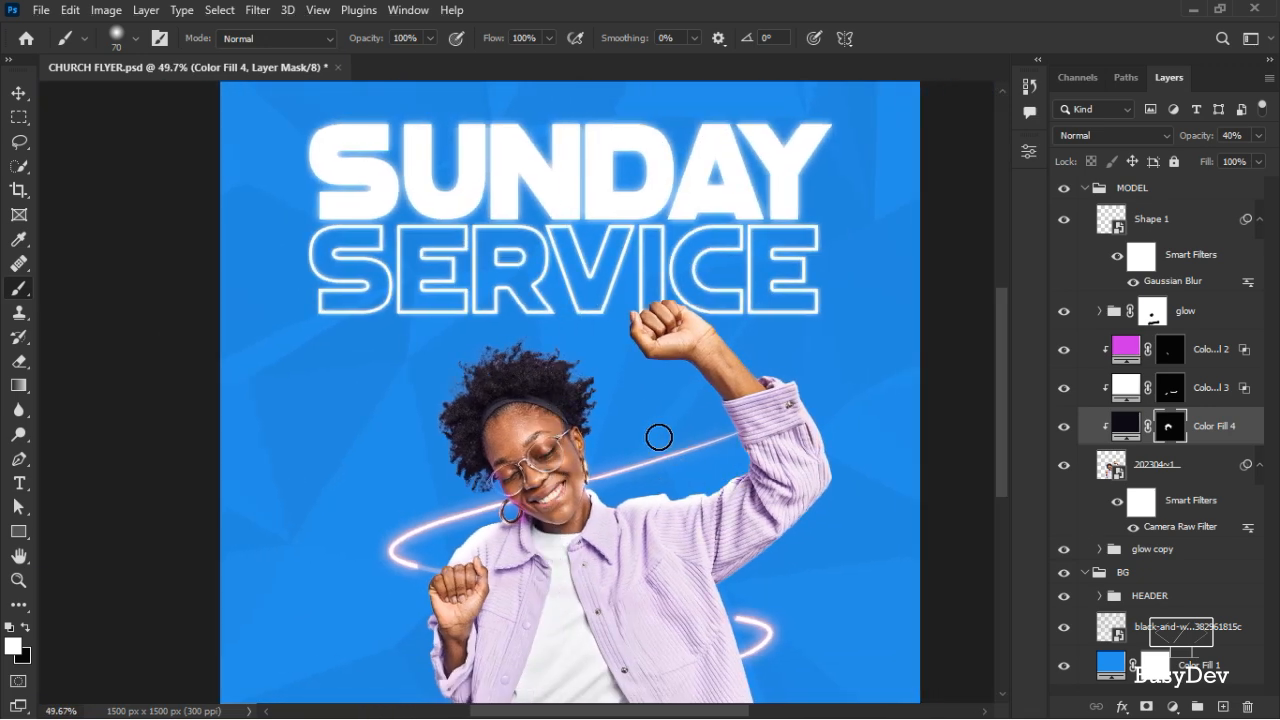
{"action": "key", "text": "v"}
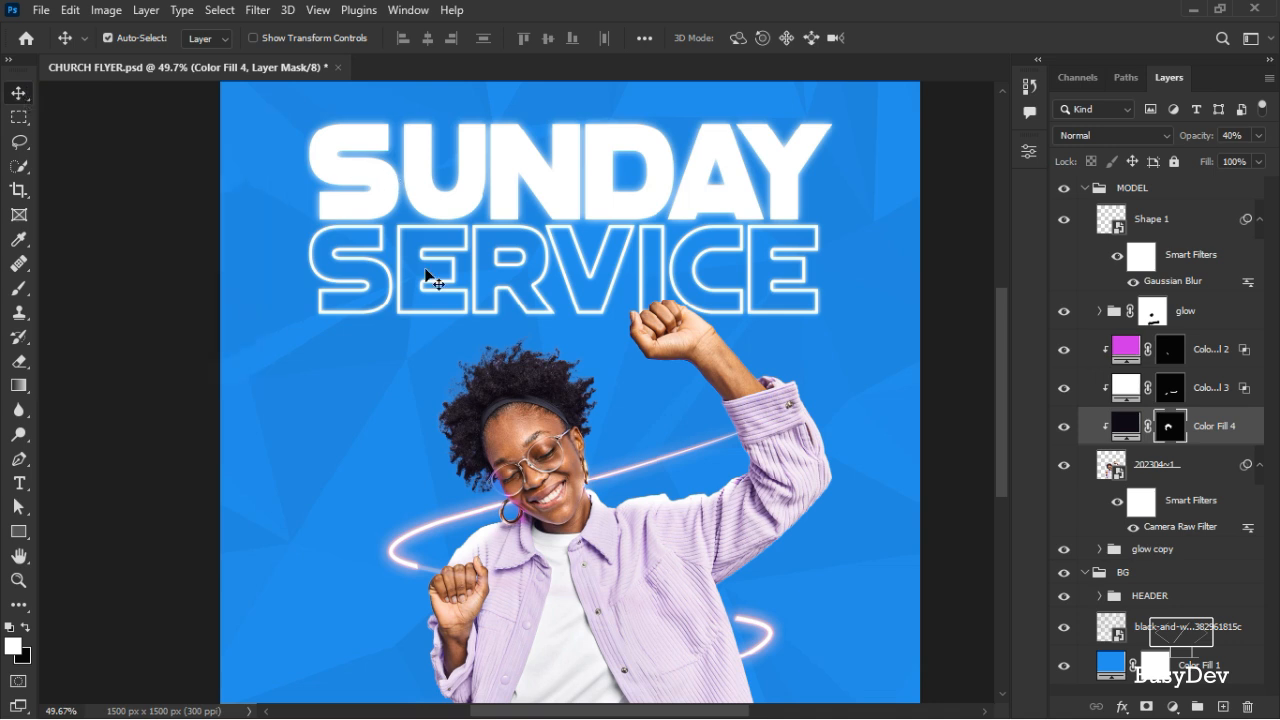
{"action": "scroll", "coordinate": [609, 320], "scroll_direction": "down", "scroll_amount": 1}
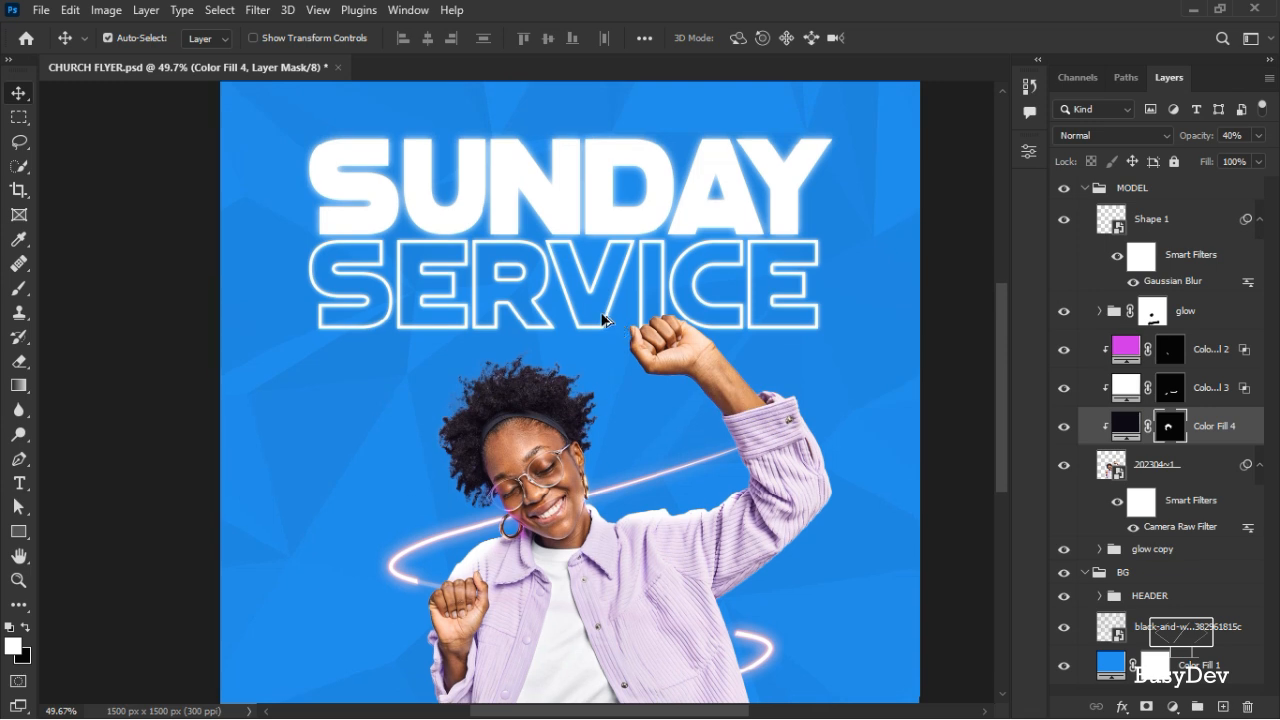
{"action": "scroll", "coordinate": [610, 316], "scroll_direction": "down", "scroll_amount": 2}
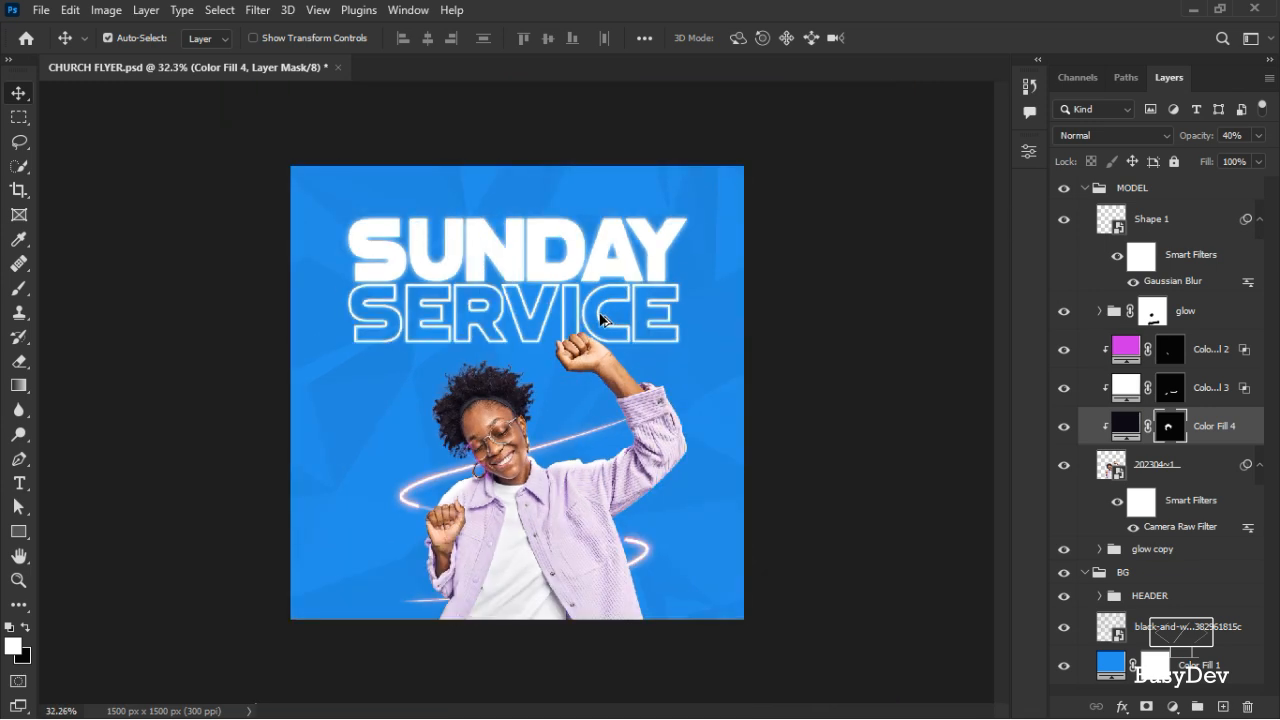
{"action": "left_click", "coordinate": [1188, 646]}
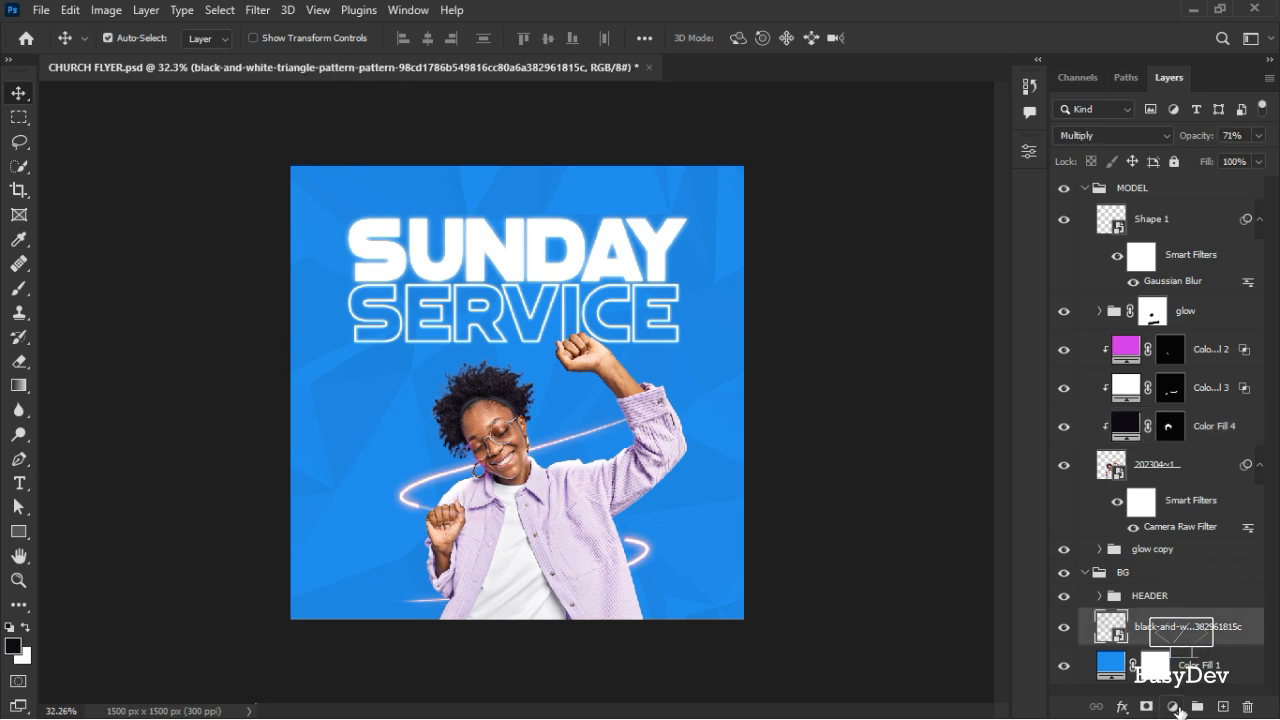
{"action": "left_click", "coordinate": [1176, 707]}
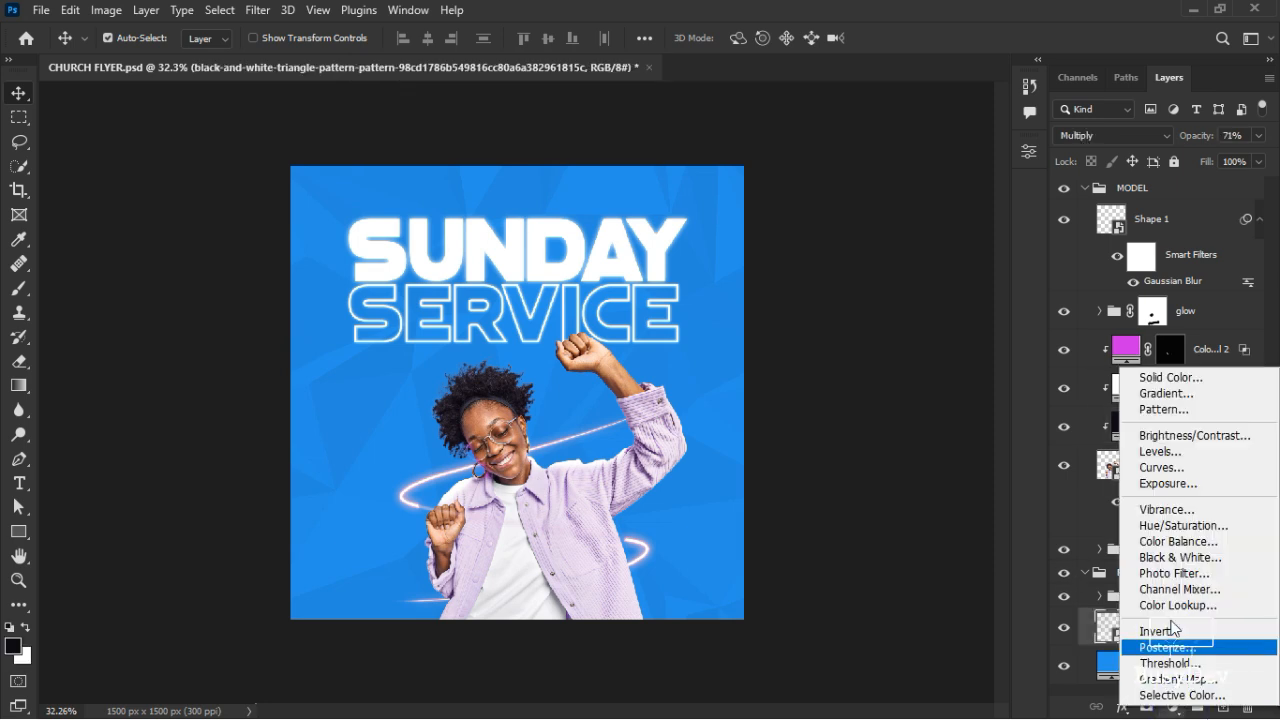
{"action": "left_click", "coordinate": [1201, 526]}
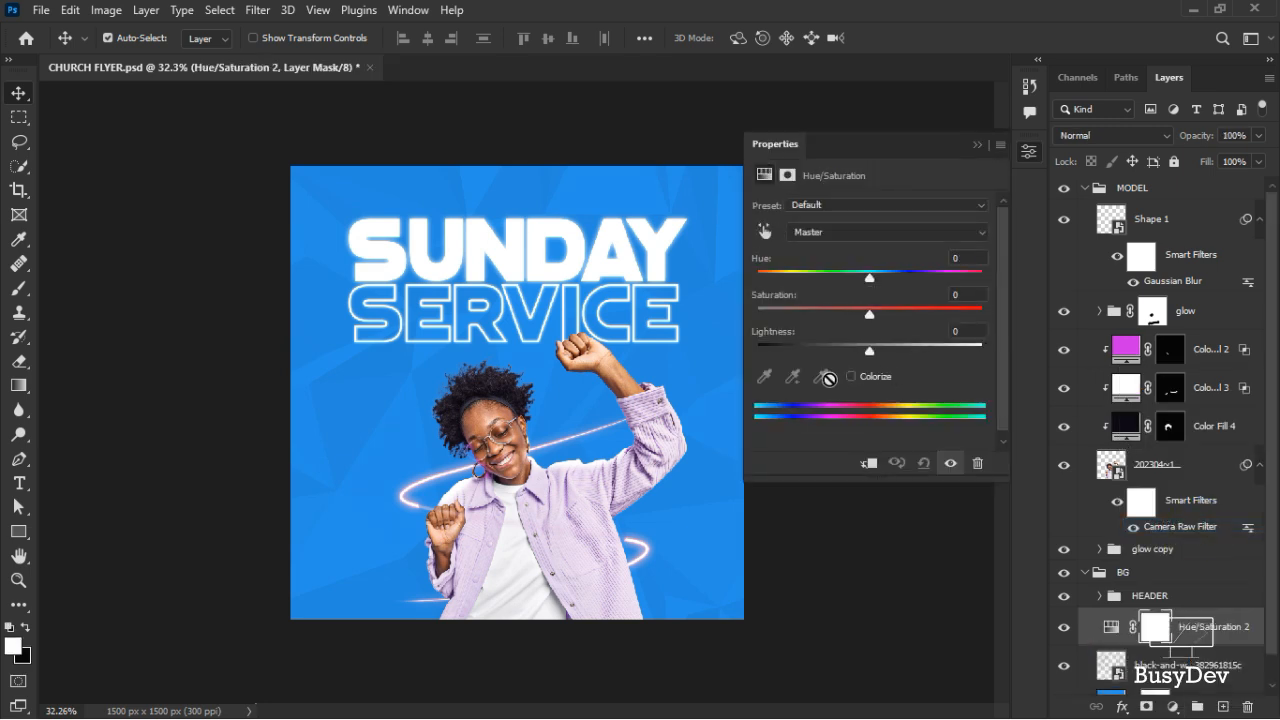
{"action": "left_click", "coordinate": [855, 376]}
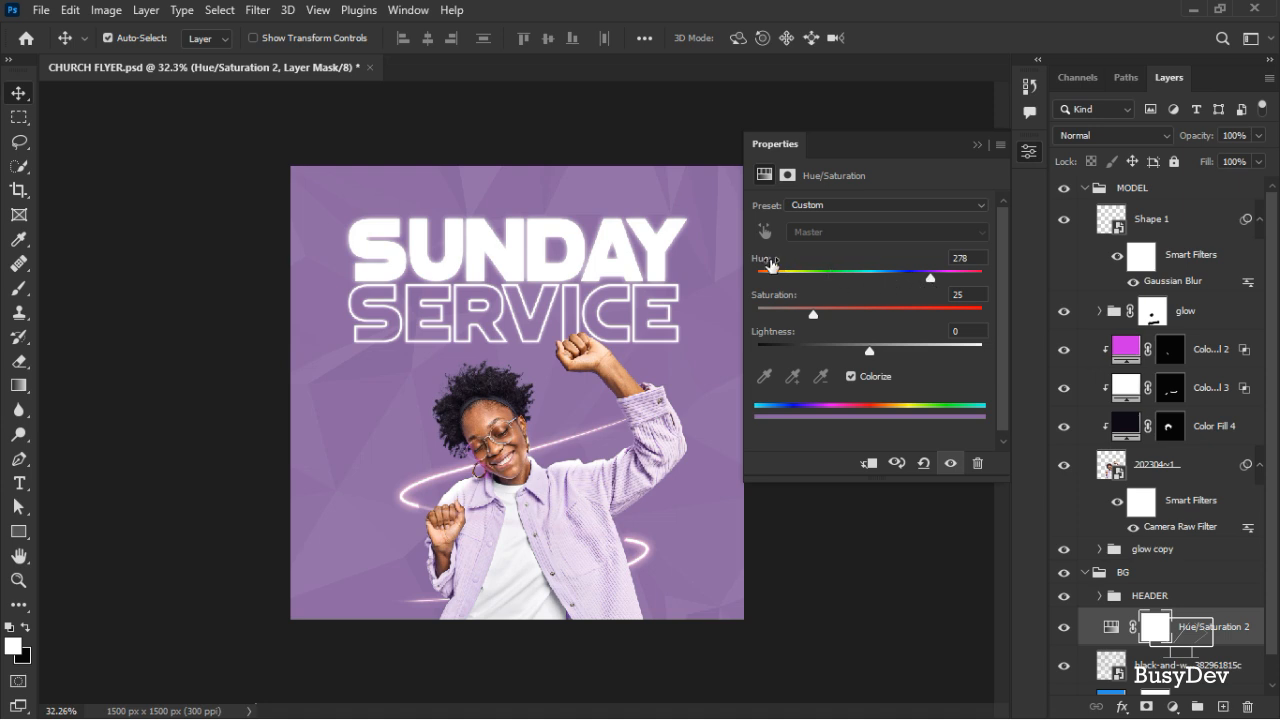
Set the Hue/Saturation adjustment to Hue 252, Saturation 68 and Lightness -12
{"action": "left_click_drag", "start_coordinate": [762, 262], "coordinate": [743, 268]}
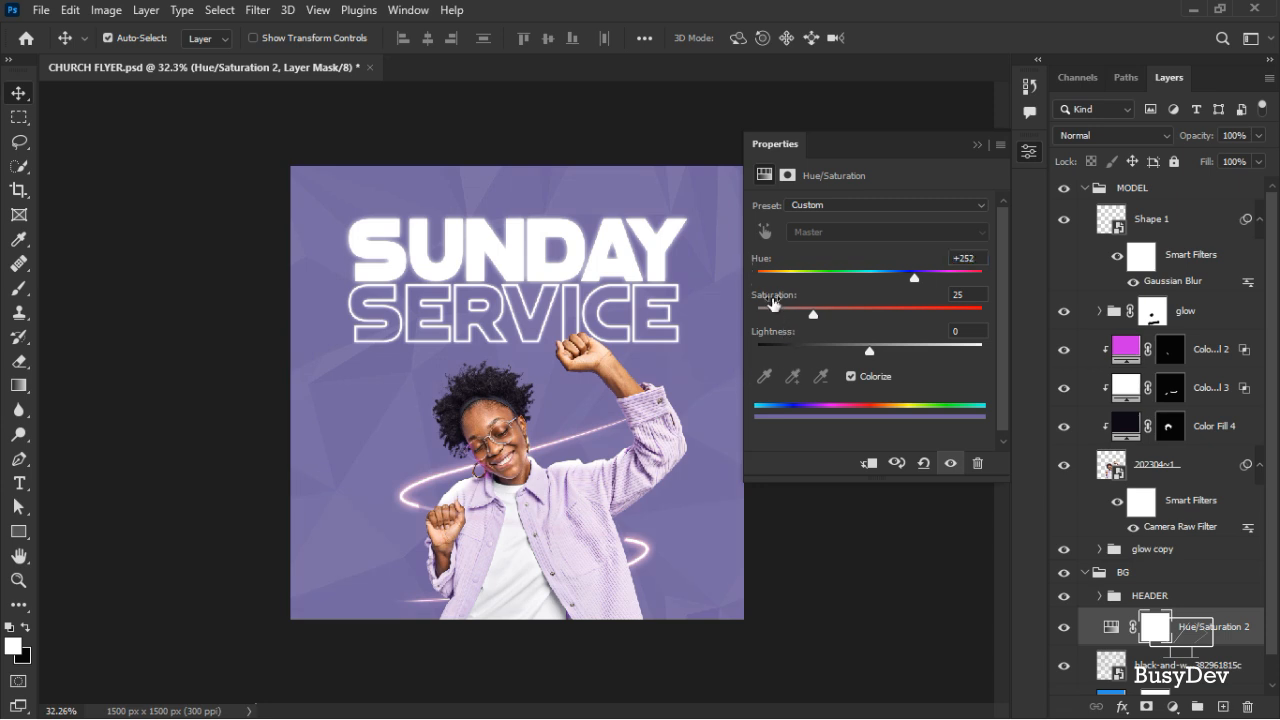
{"action": "left_click_drag", "start_coordinate": [779, 300], "coordinate": [815, 301]}
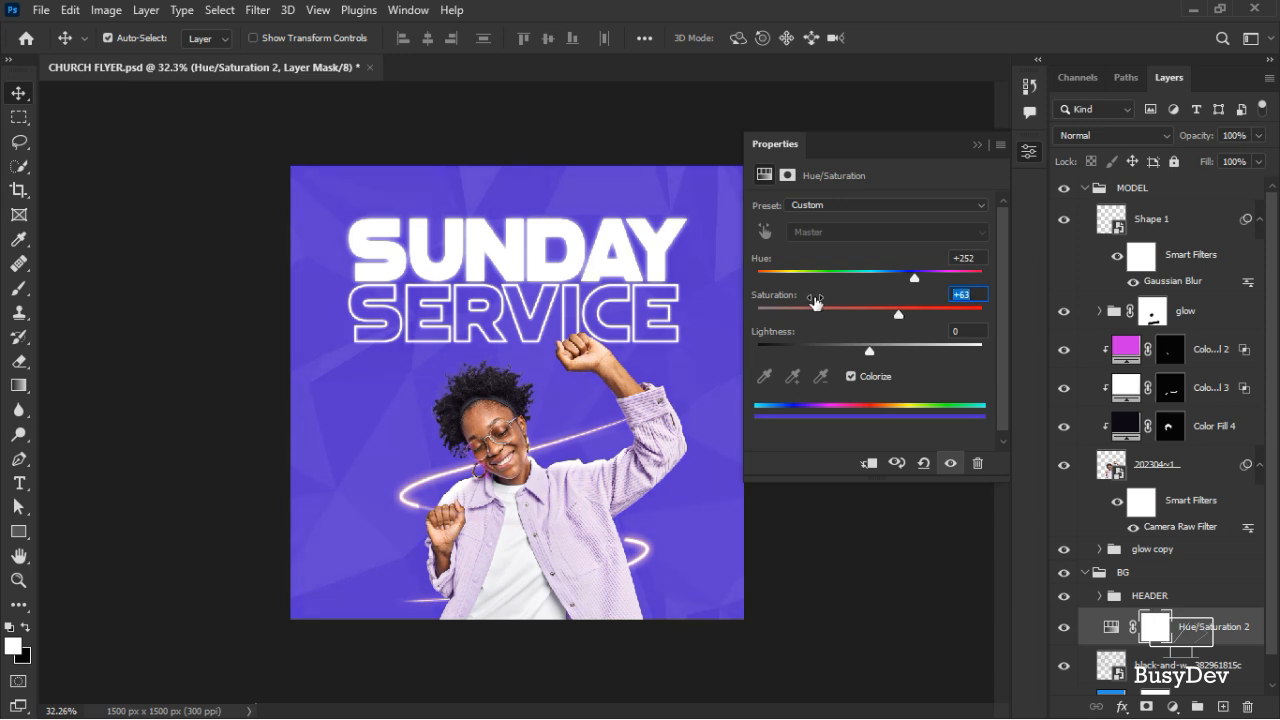
{"action": "left_click_drag", "start_coordinate": [815, 301], "coordinate": [818, 300]}
{"action": "left_click_drag", "start_coordinate": [778, 342], "coordinate": [766, 342]}
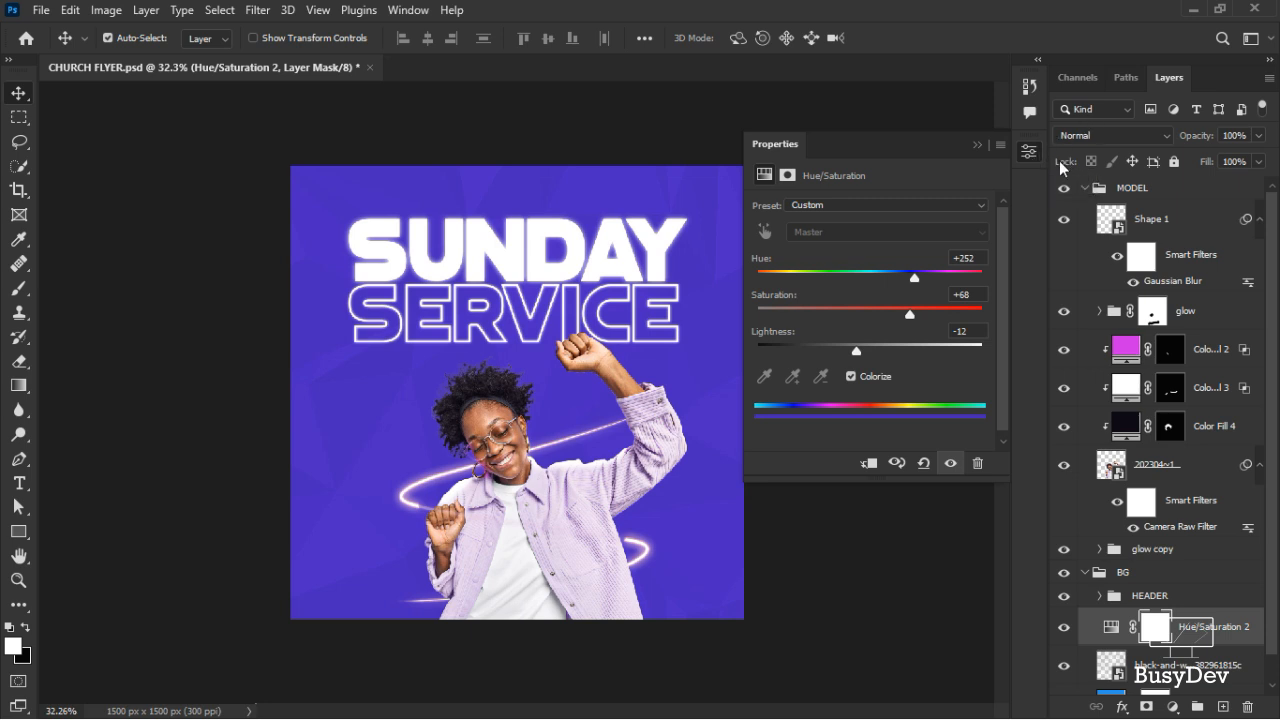
Set the Hue/Saturation layer's opacity to 28% and compare the background with the layer hidden and shown
{"action": "left_click", "coordinate": [1258, 136]}
{"action": "left_click_drag", "start_coordinate": [1259, 157], "coordinate": [1195, 158]}
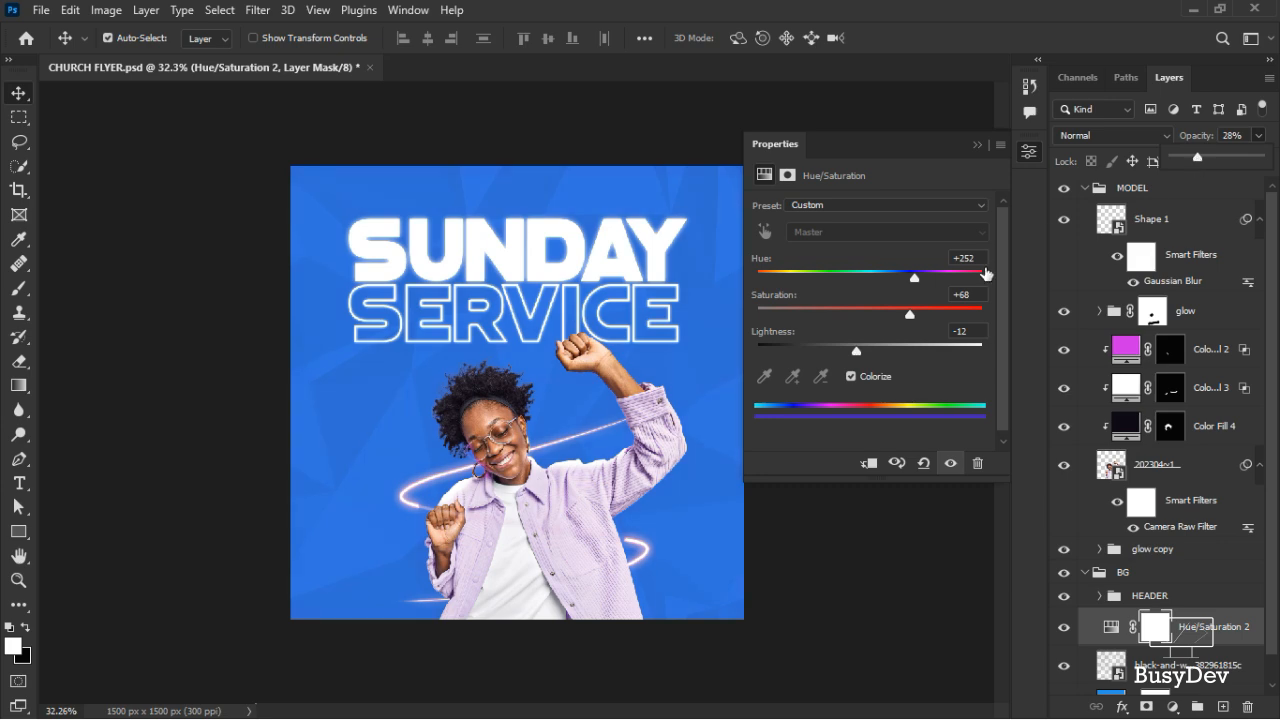
{"action": "left_click", "coordinate": [1039, 144]}
{"action": "scroll", "coordinate": [458, 400], "scroll_direction": "up", "scroll_amount": 3}
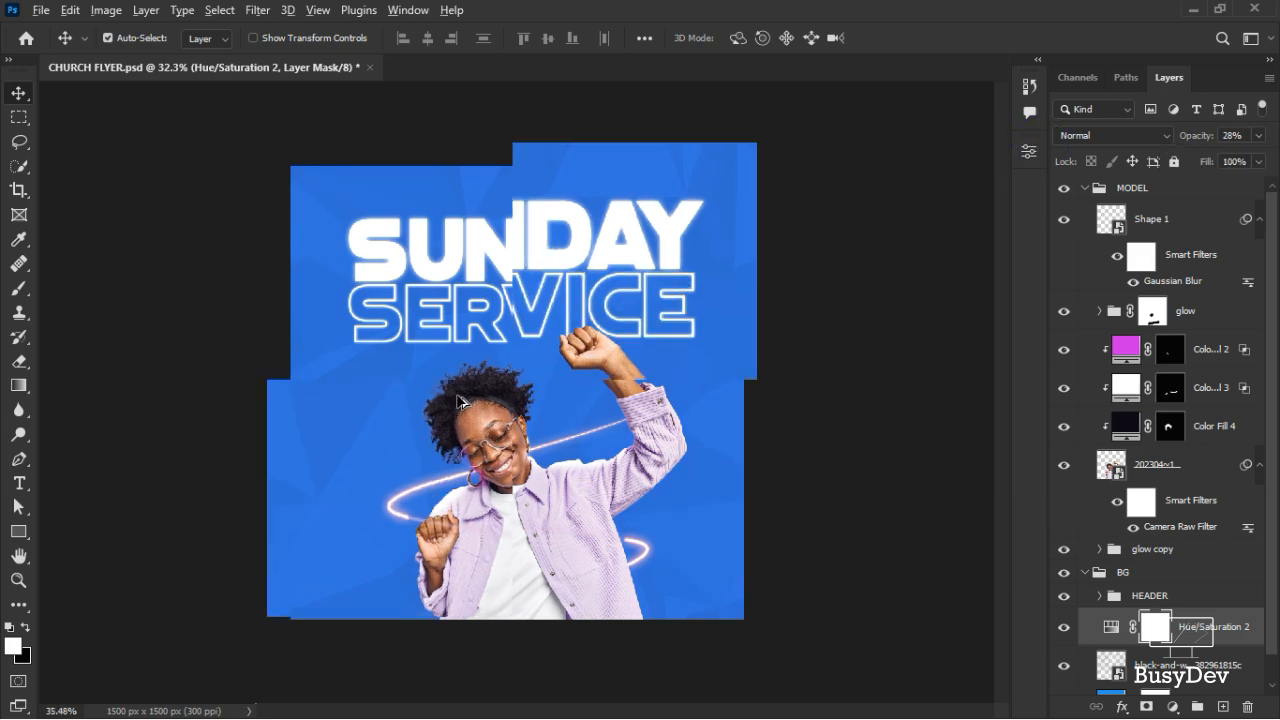
{"action": "scroll", "coordinate": [458, 400], "scroll_direction": "up", "scroll_amount": 1}
{"action": "scroll", "coordinate": [452, 402], "scroll_direction": "down", "scroll_amount": 4}
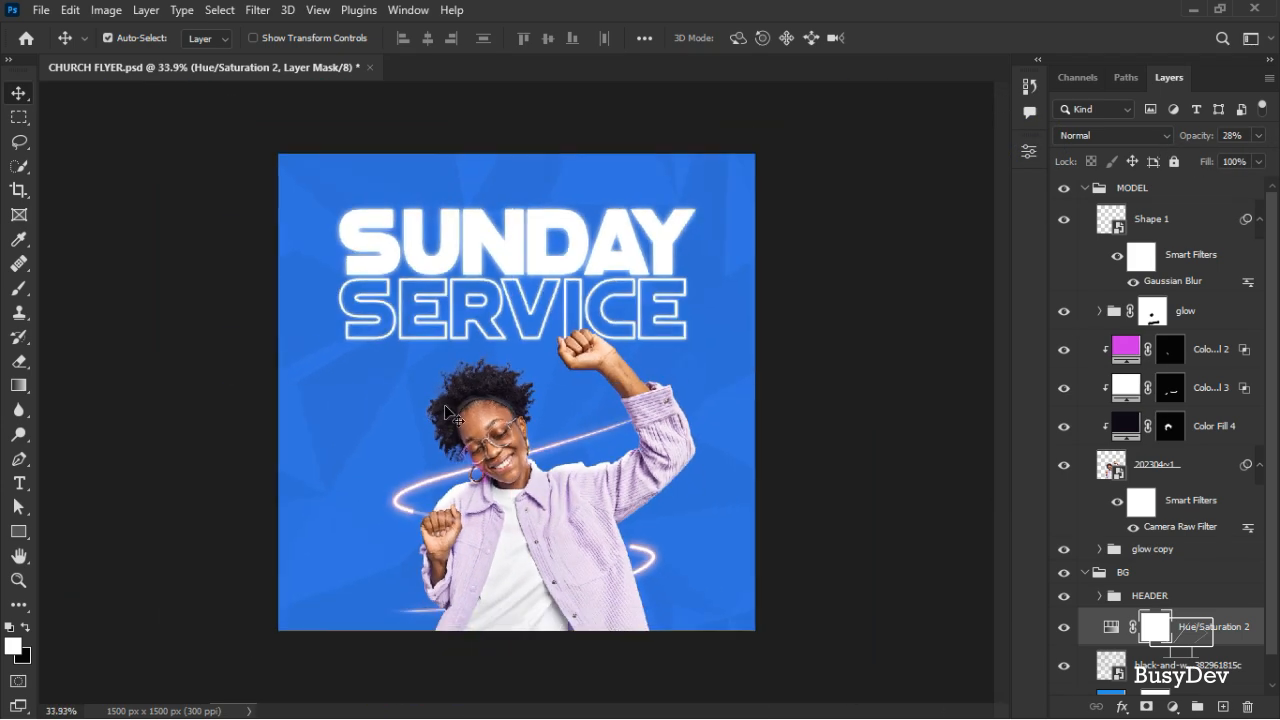
{"action": "scroll", "coordinate": [444, 404], "scroll_direction": "up", "scroll_amount": 2}
{"action": "scroll", "coordinate": [444, 404], "scroll_direction": "down", "scroll_amount": 1}
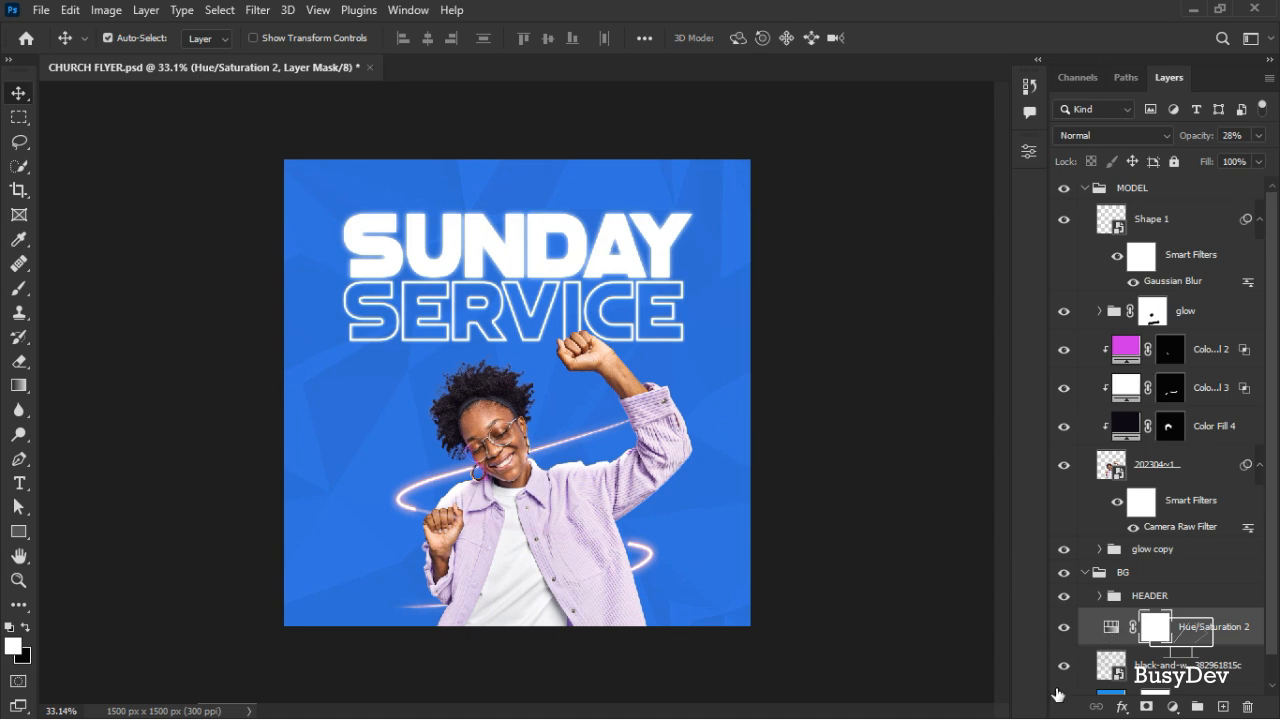
{"action": "left_click", "coordinate": [1066, 629]}
{"action": "left_click", "coordinate": [1065, 628]}
Select the glow copy group and place the purple glowing ring image from the CHURCH FLYER folder above it, behind the woman
{"action": "scroll", "coordinate": [548, 575], "scroll_direction": "up", "scroll_amount": 3}
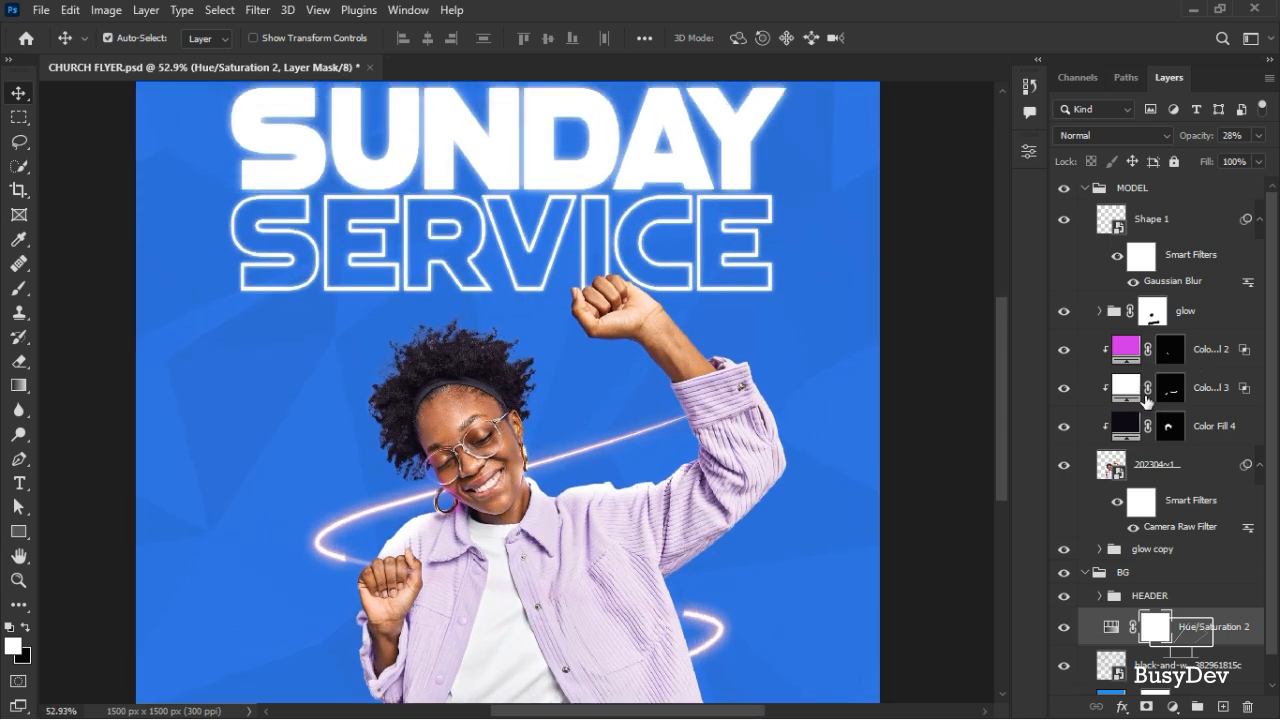
{"action": "left_click", "coordinate": [1182, 481]}
{"action": "left_click", "coordinate": [1141, 553]}
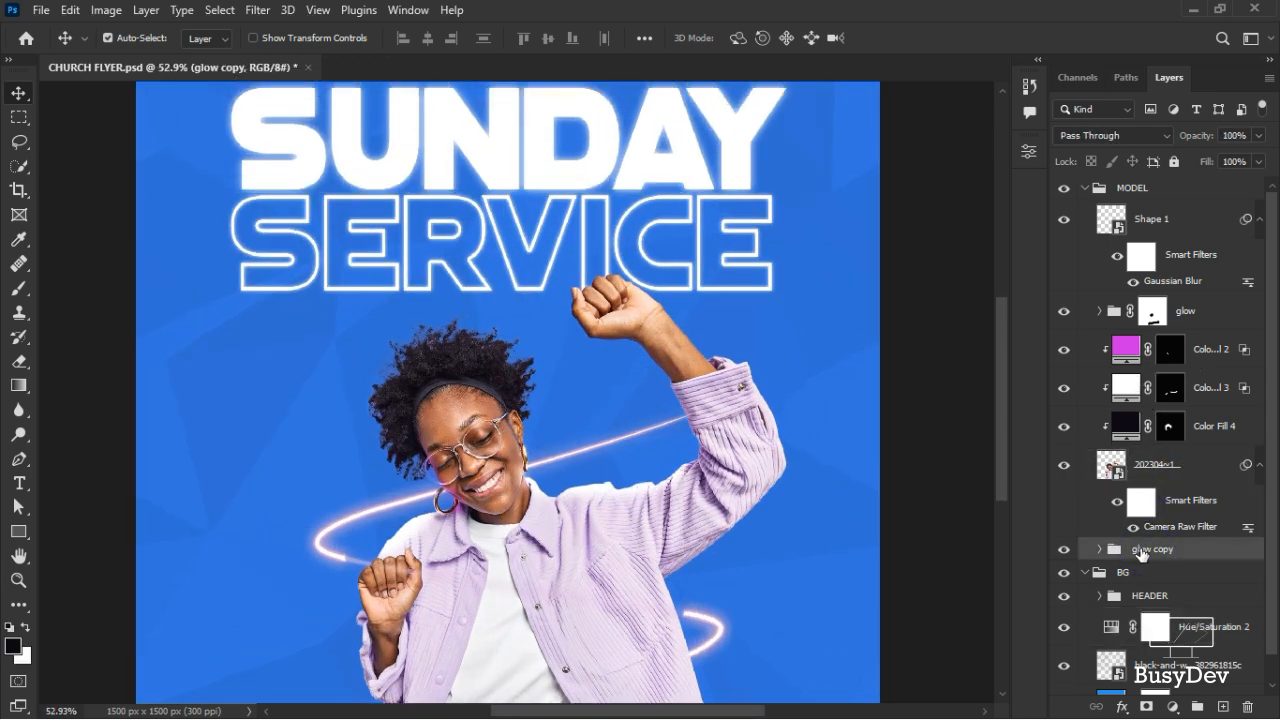
{"action": "left_click", "coordinate": [1115, 576]}
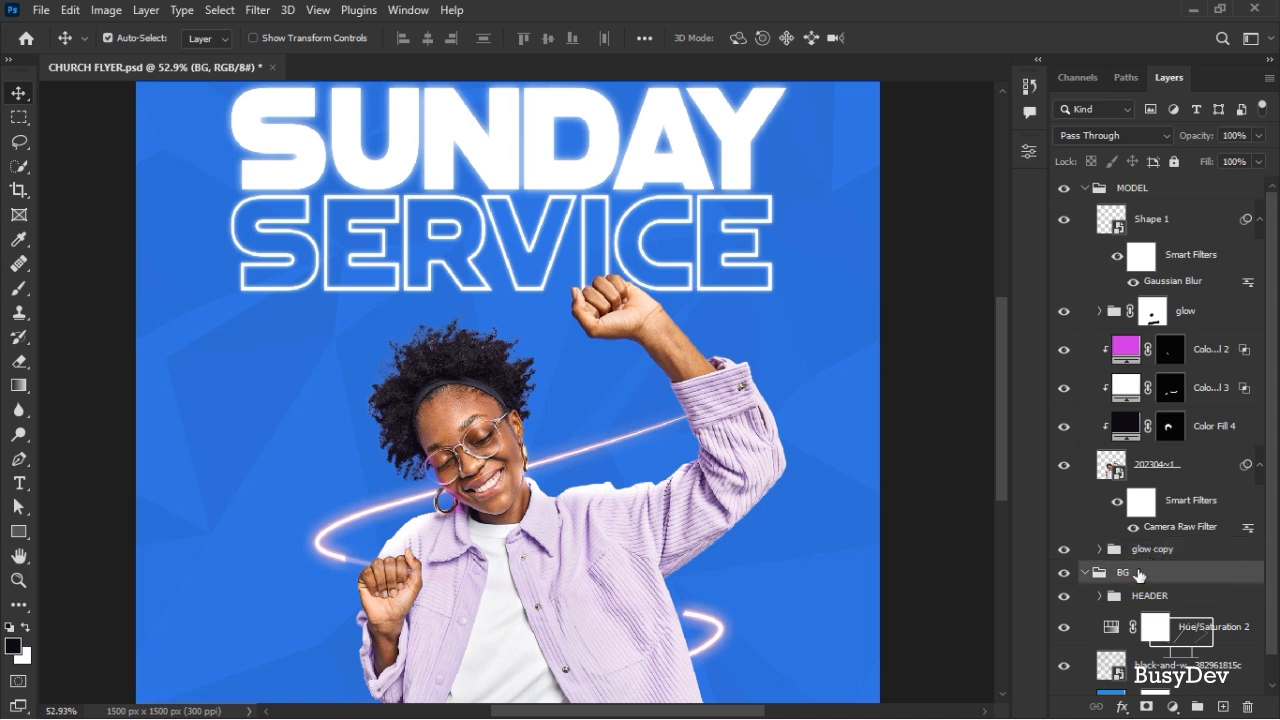
{"action": "left_click", "coordinate": [1149, 553]}
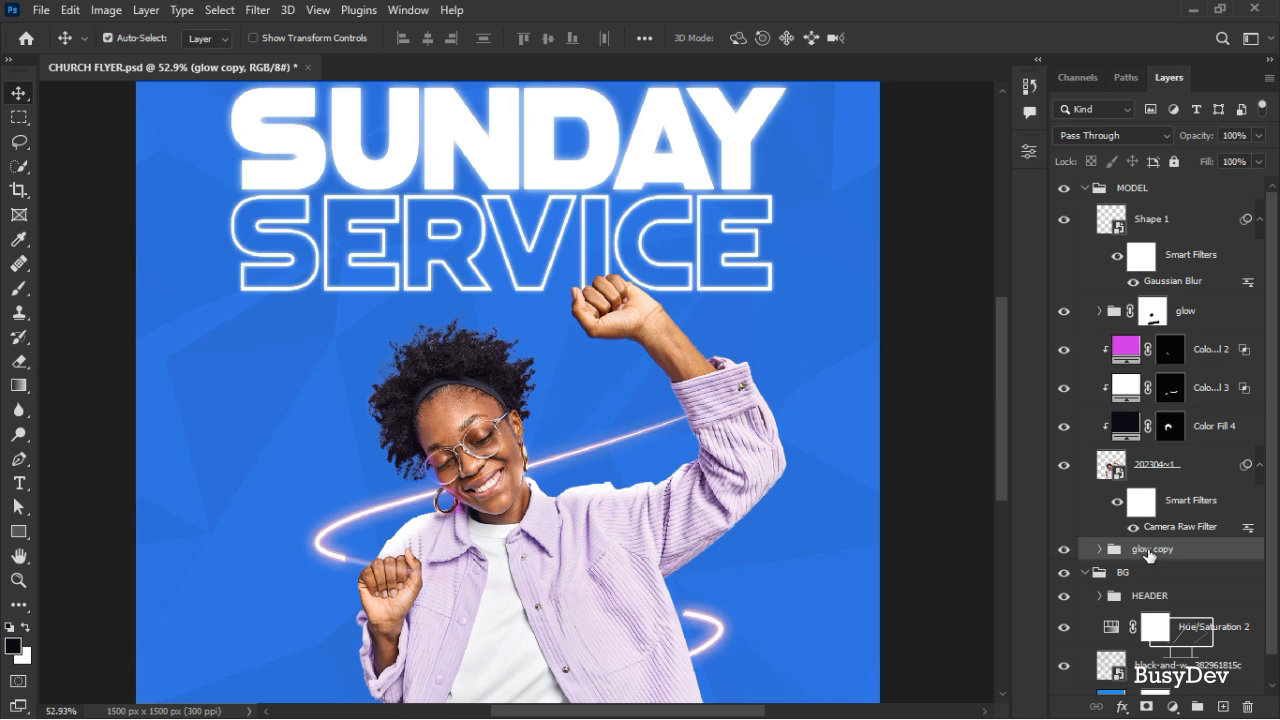
{"action": "key", "text": "alt+Tab"}
{"action": "key", "text": "alt+Tab"}
{"action": "key", "text": "alt+Tab"}
{"action": "key", "text": "alt+Tab"}
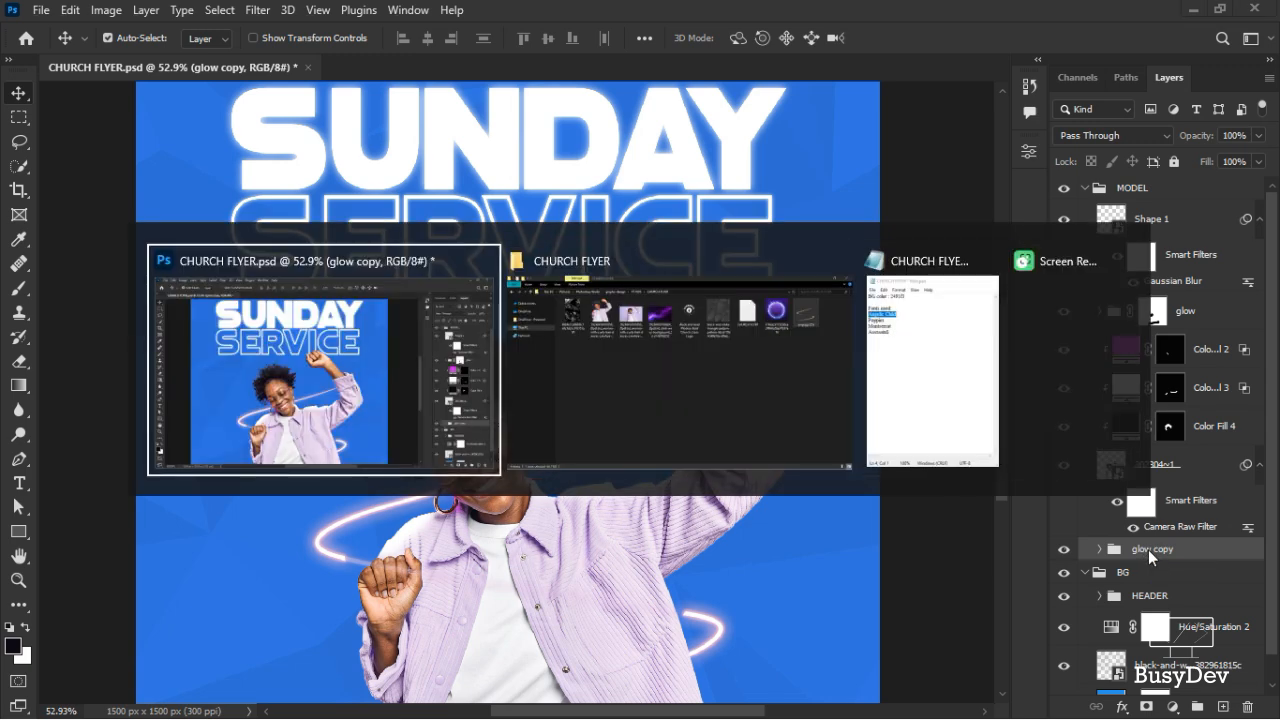
{"action": "key", "text": "alt+Tab"}
{"action": "left_click_drag", "start_coordinate": [998, 140], "coordinate": [551, 513]}
{"action": "key", "text": "alt+Tab"}
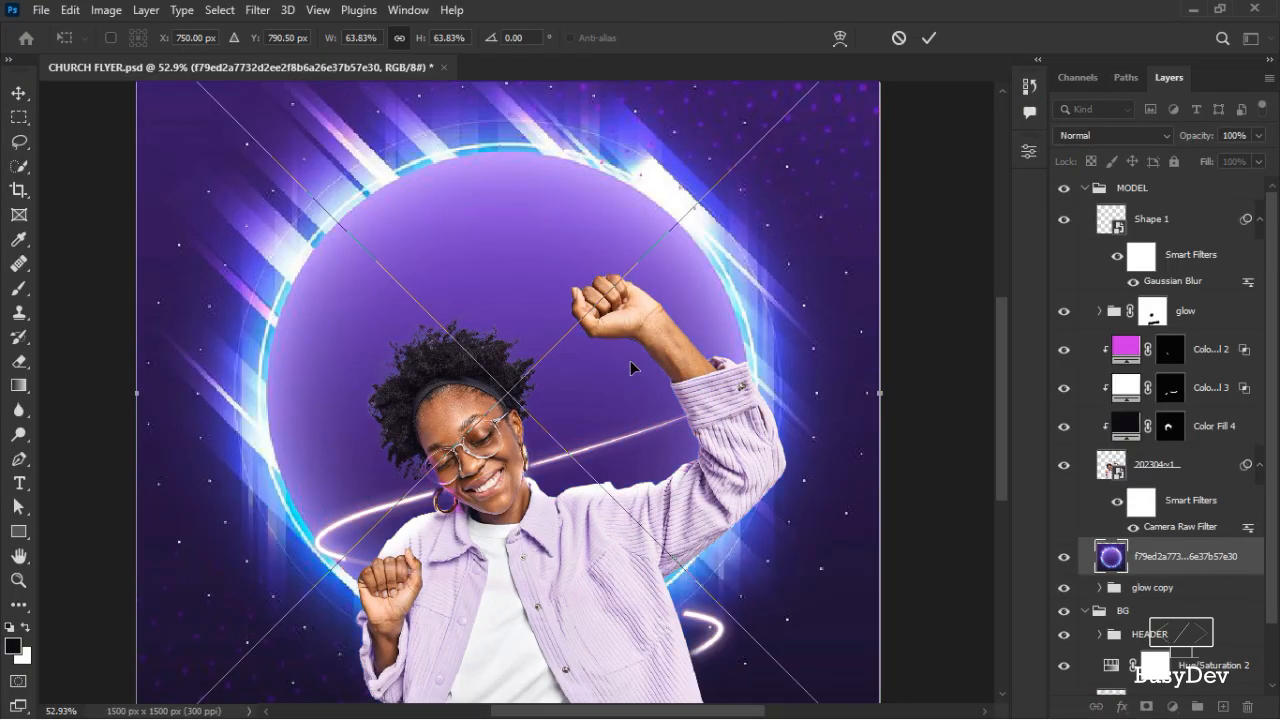
Move the placed ring image down behind the woman's torso and scale it to 28.86%
{"action": "left_click_drag", "start_coordinate": [655, 528], "coordinate": [646, 594]}
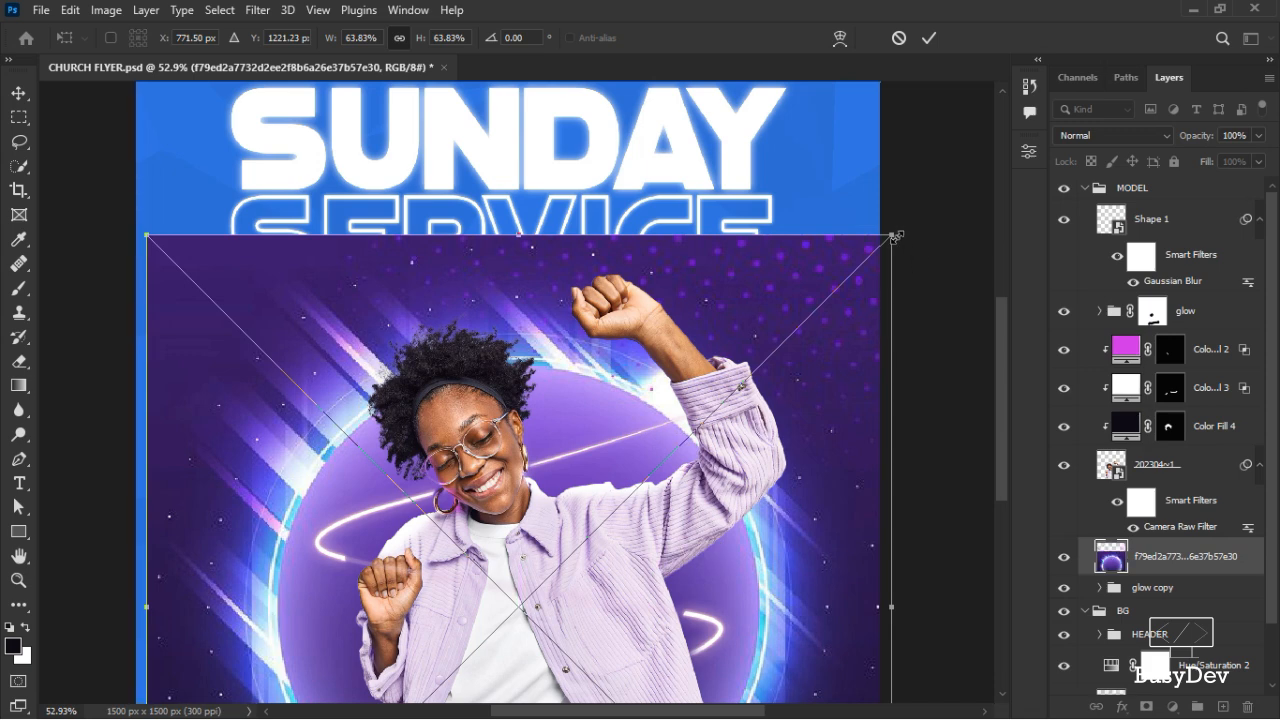
{"action": "left_click_drag", "start_coordinate": [885, 238], "coordinate": [728, 475]}
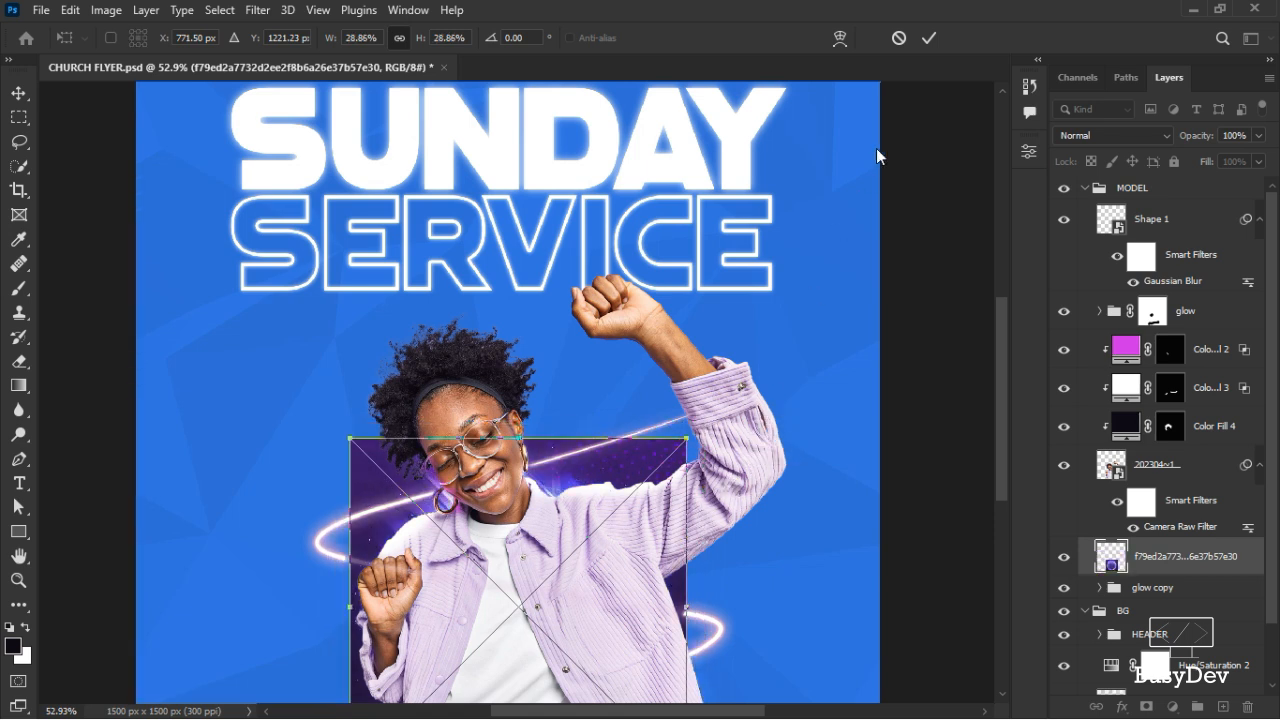
{"action": "left_click", "coordinate": [928, 38]}
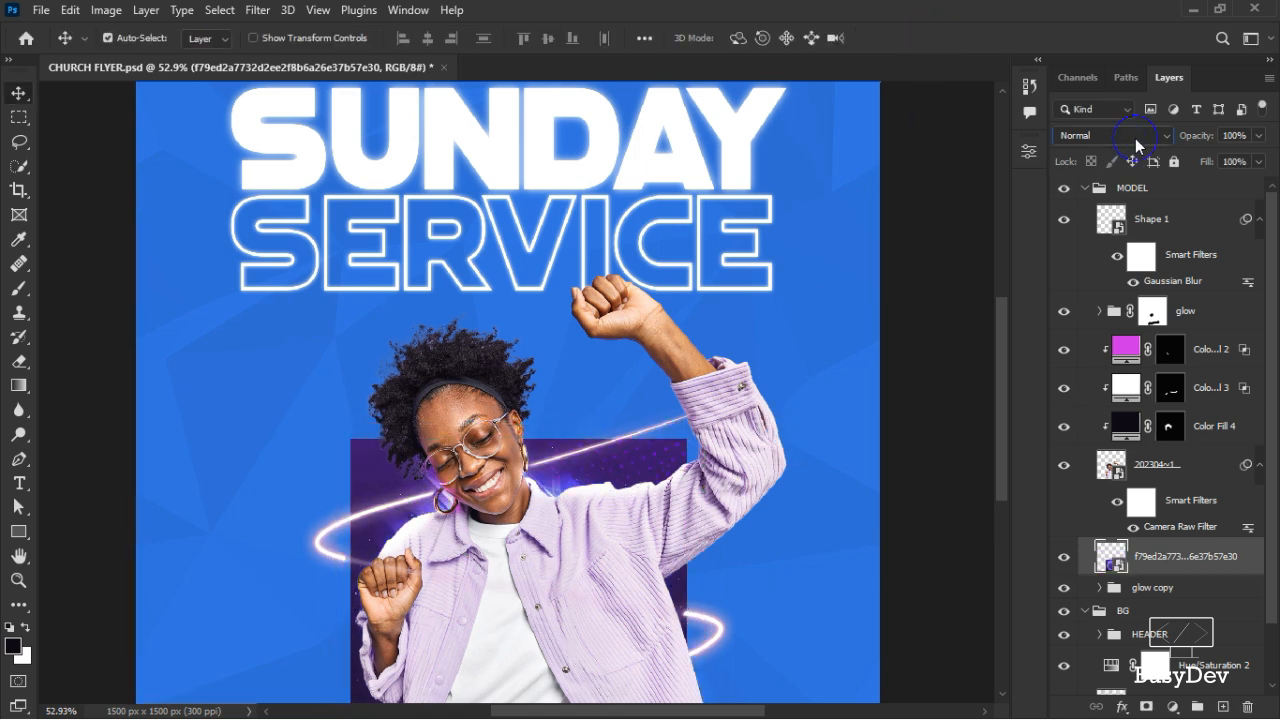
Set the ring image layer's blend mode to Screen and inspect its visible square edges around the woman up close
{"action": "left_click", "coordinate": [1134, 136]}
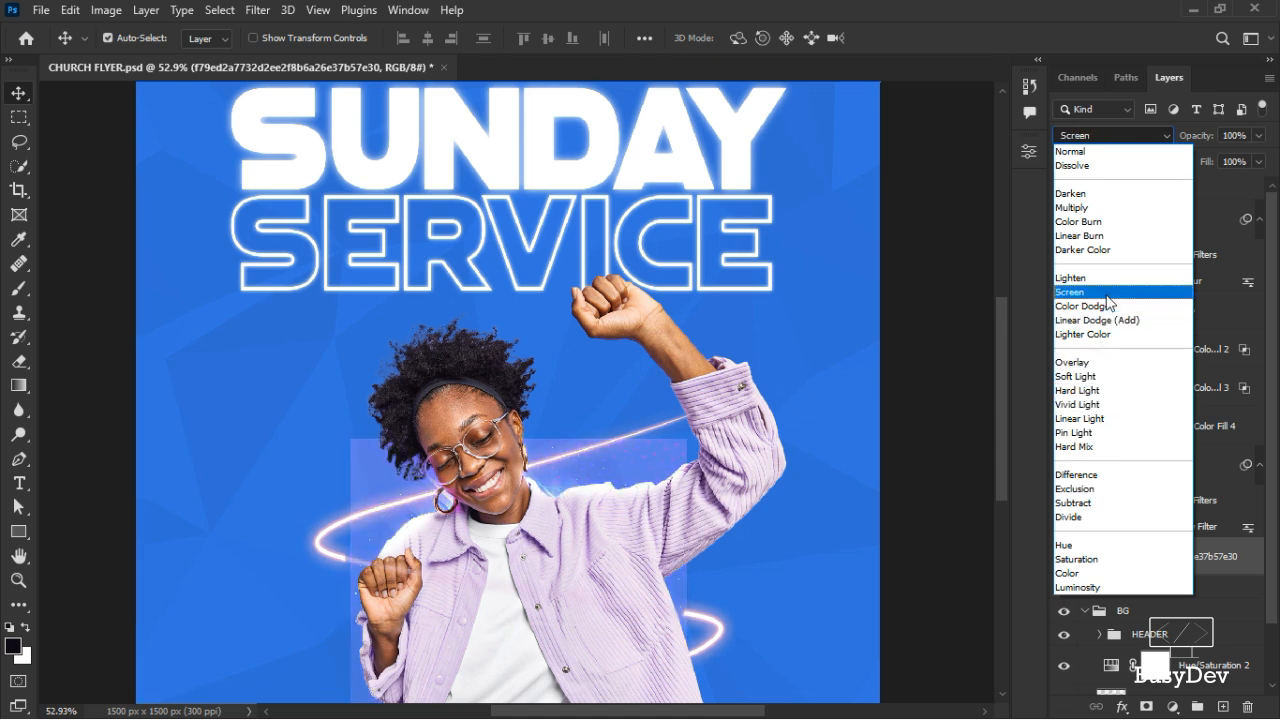
{"action": "left_click", "coordinate": [1072, 291]}
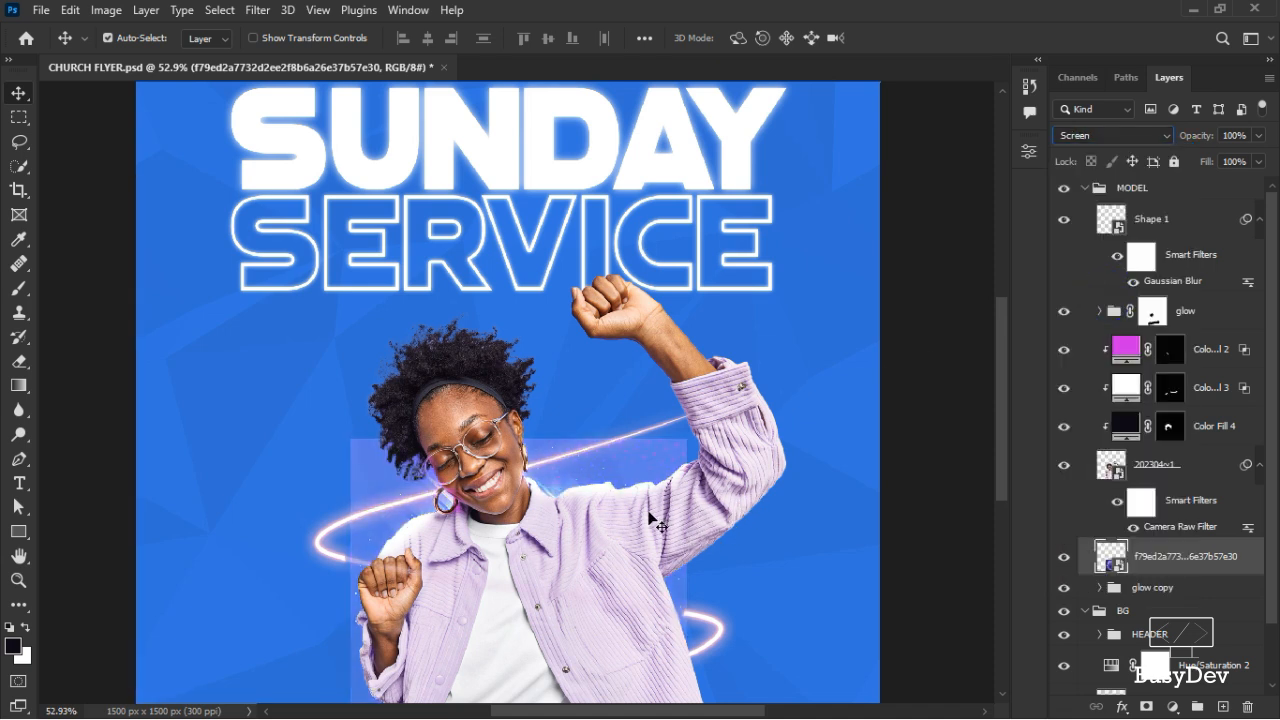
{"action": "left_click", "coordinate": [836, 436]}
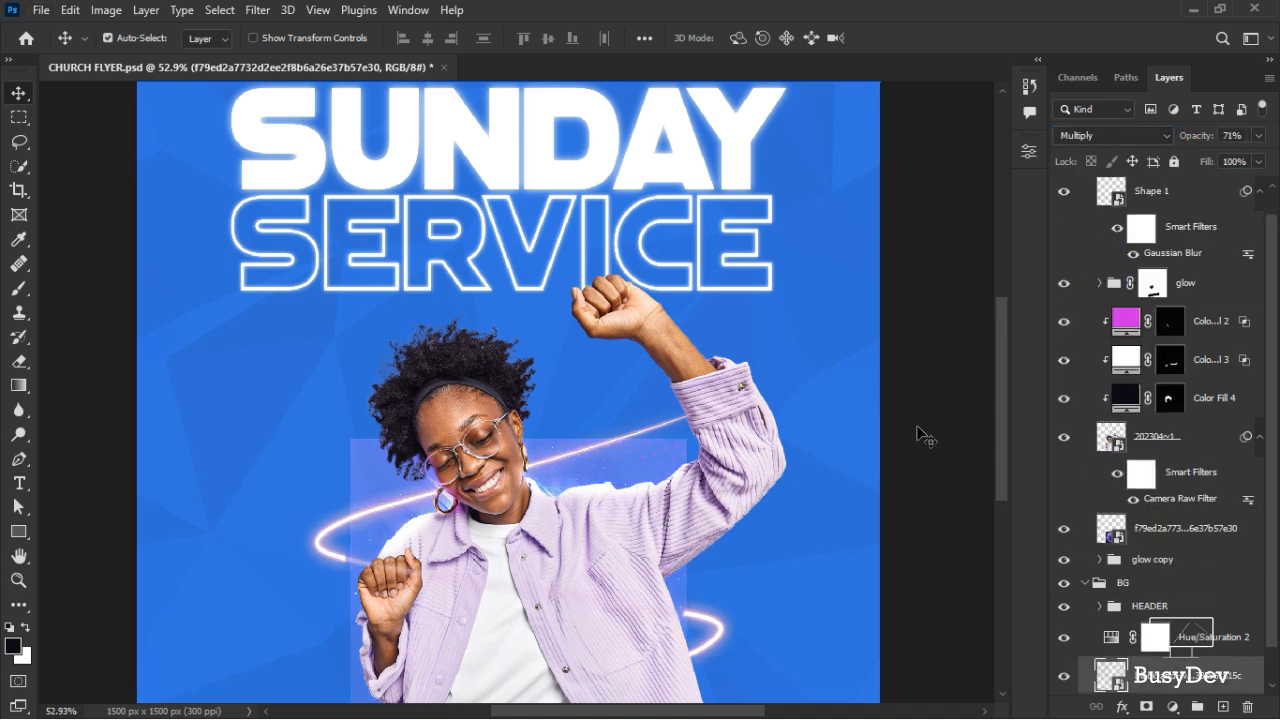
{"action": "scroll", "coordinate": [573, 469], "scroll_direction": "up", "scroll_amount": 5}
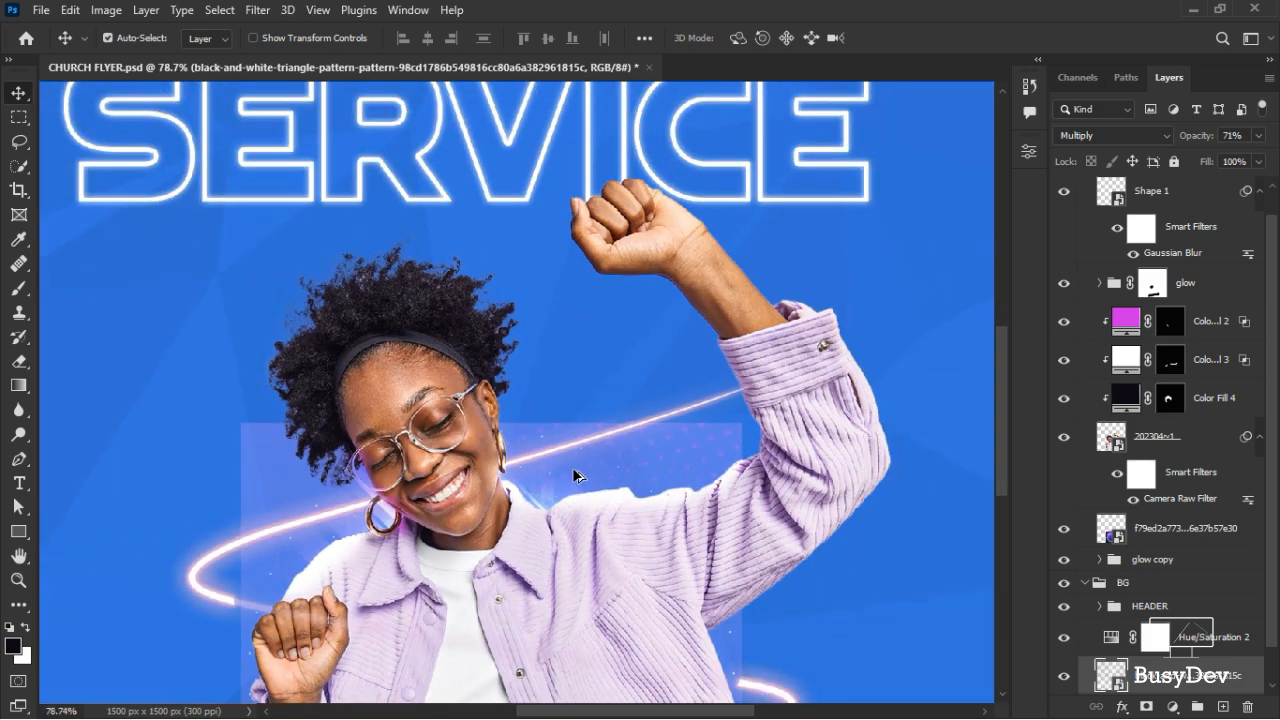
{"action": "scroll", "coordinate": [573, 472], "scroll_direction": "up", "scroll_amount": 2}
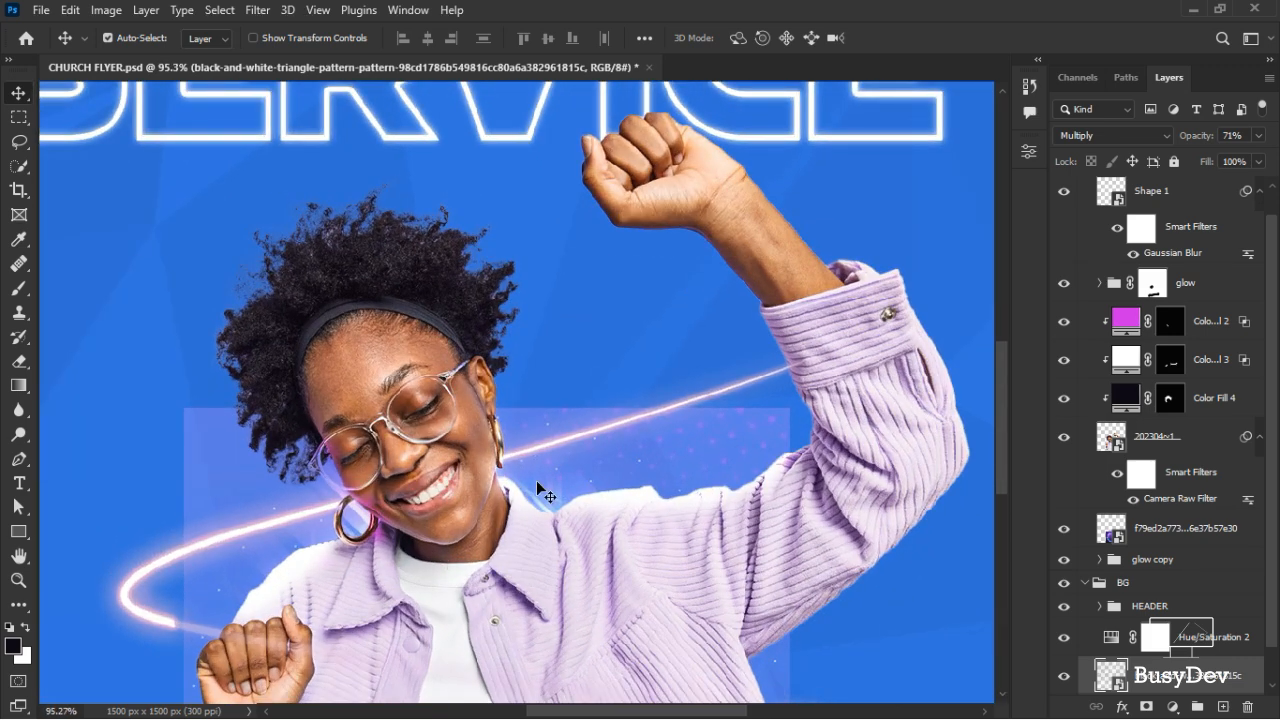
Add a Levels adjustment layer directly above the ring image layer instead of applying Levels to the image itself
{"action": "scroll", "coordinate": [1176, 550], "scroll_direction": "down", "scroll_amount": 1}
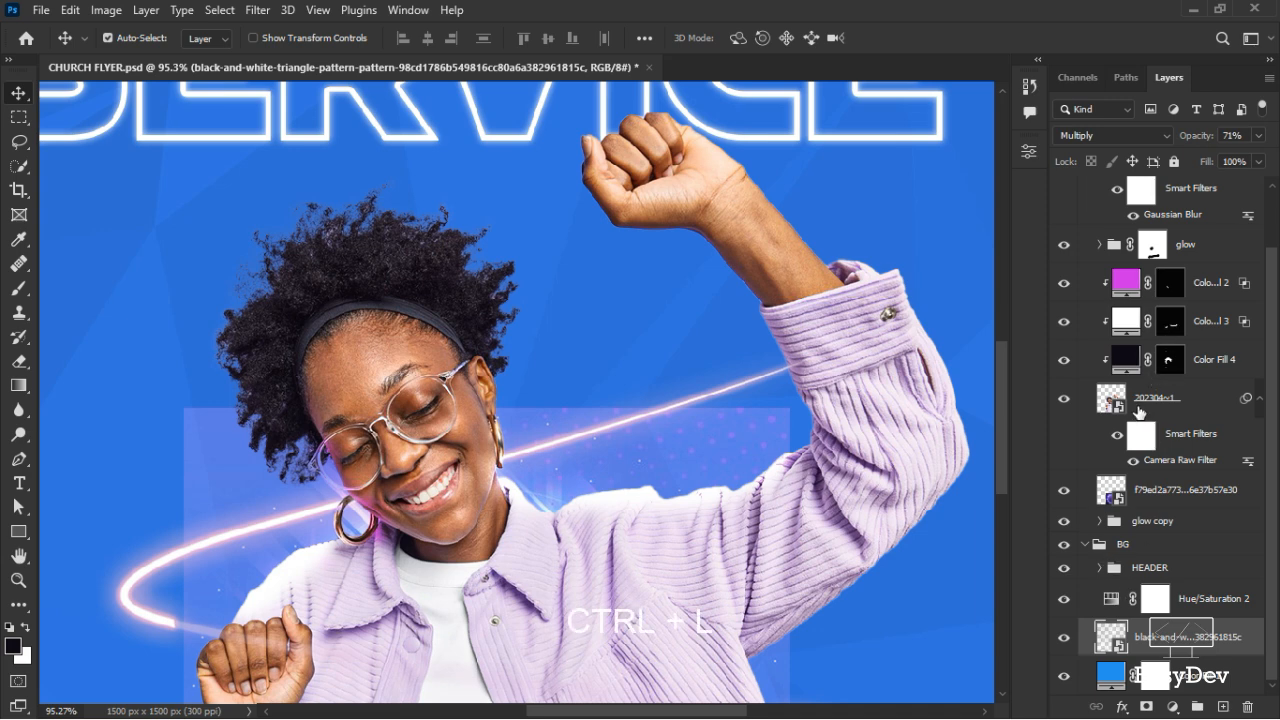
{"action": "left_click", "coordinate": [1158, 490]}
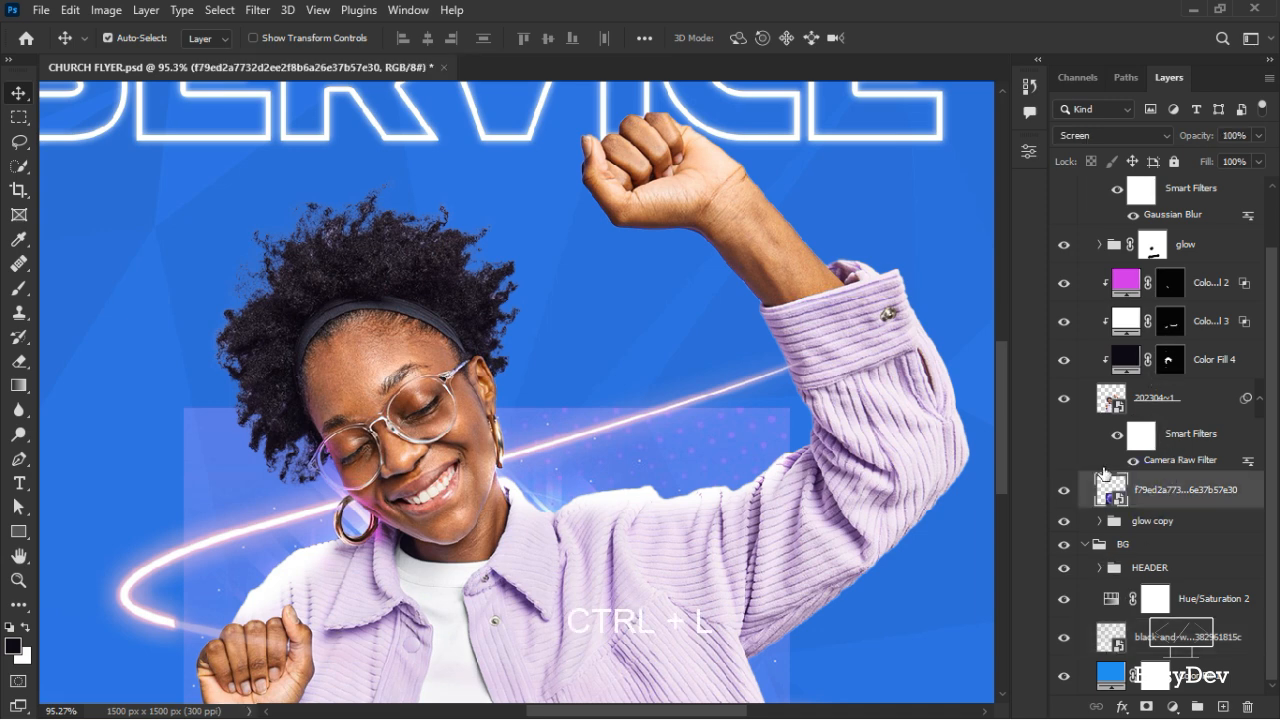
{"action": "key", "text": "ctrl+l"}
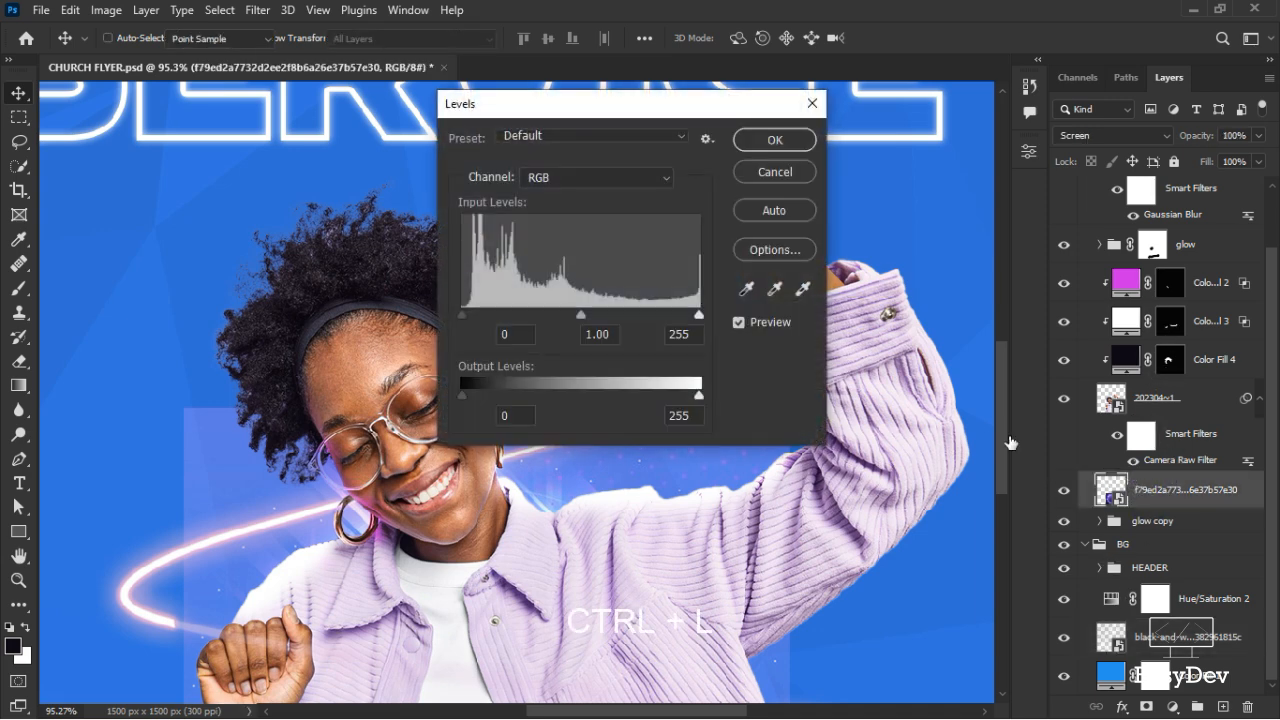
{"action": "left_click", "coordinate": [790, 173]}
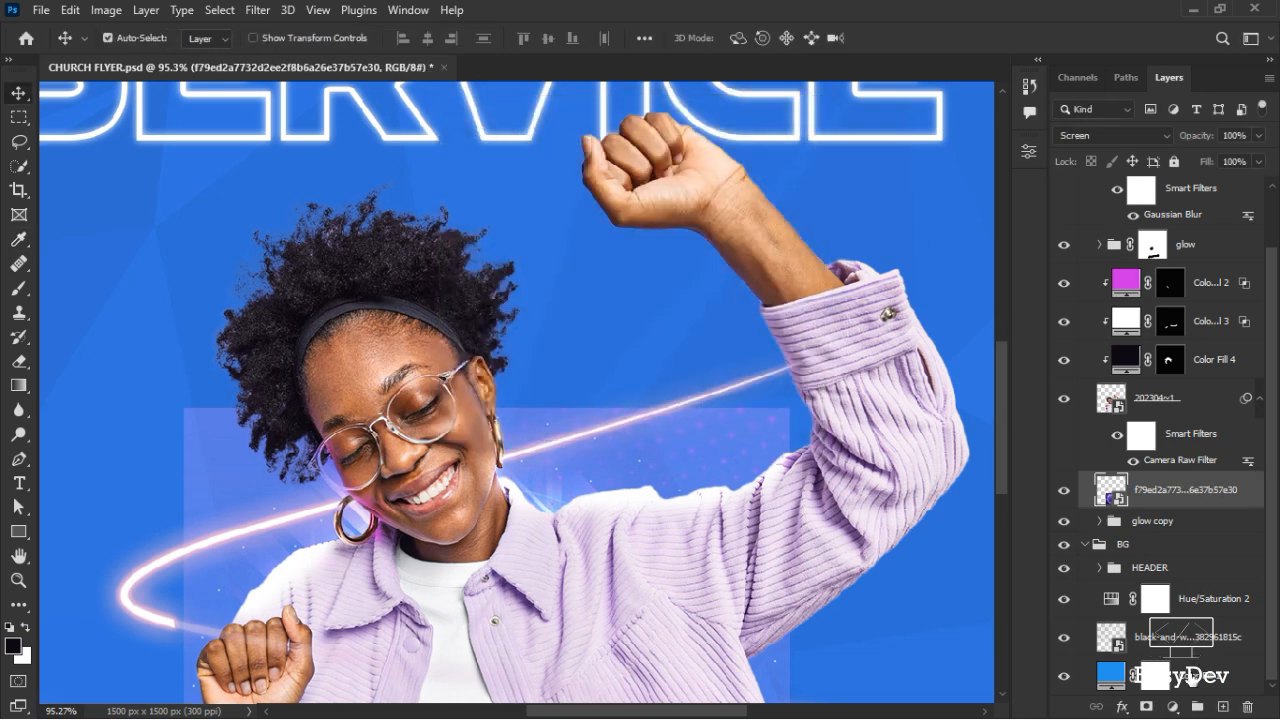
{"action": "left_click", "coordinate": [1173, 706]}
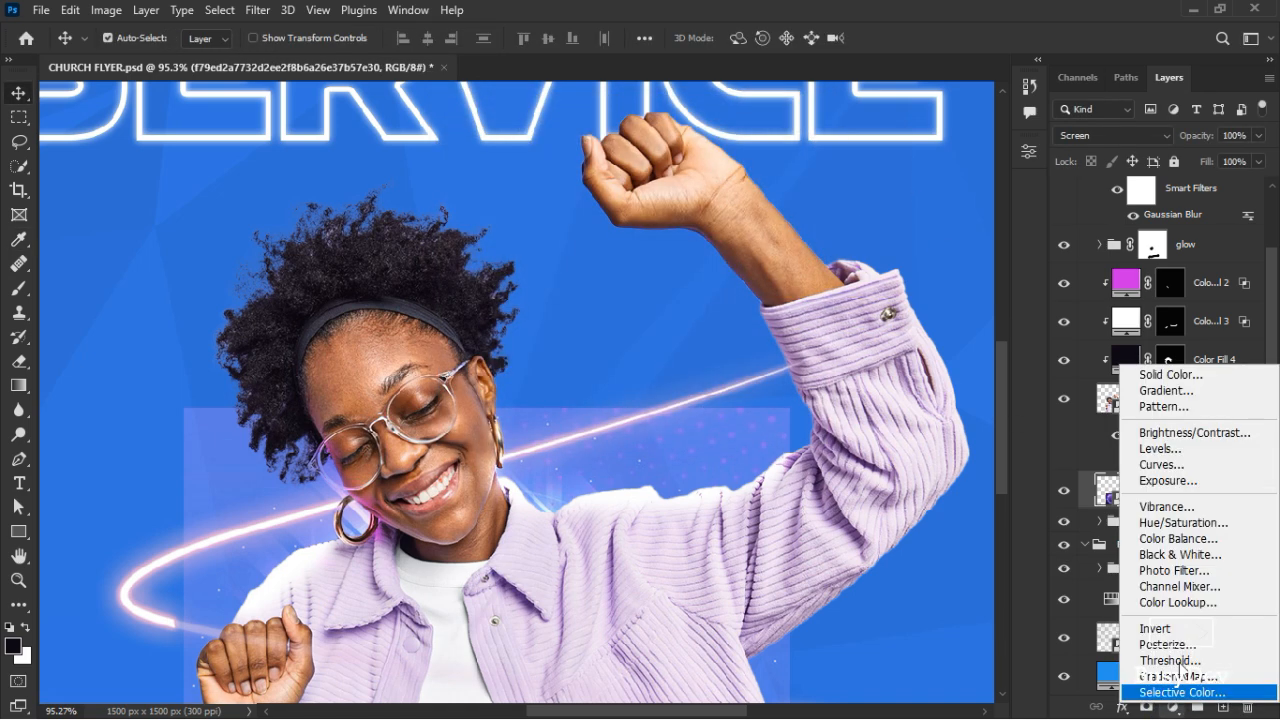
{"action": "left_click", "coordinate": [1208, 447]}
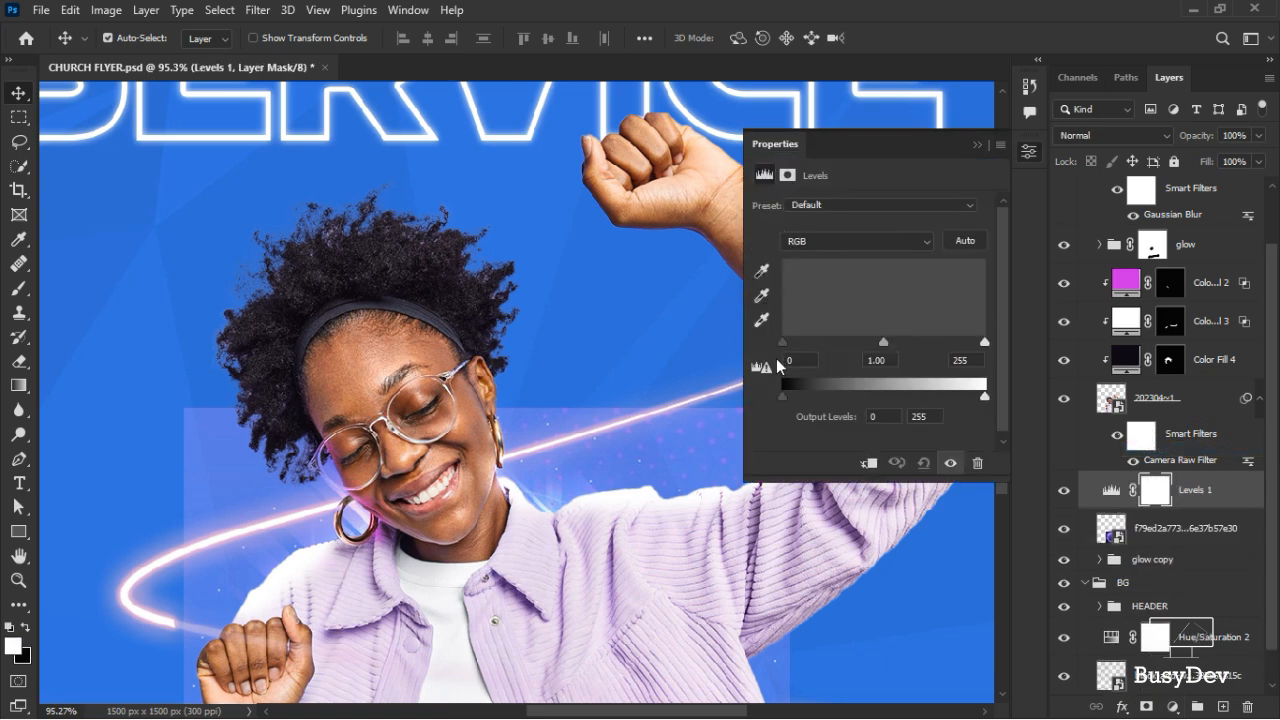
Clip the Levels adjustment to the ring image layer and raise its black input level to 119
{"action": "left_click_drag", "start_coordinate": [781, 341], "coordinate": [830, 336]}
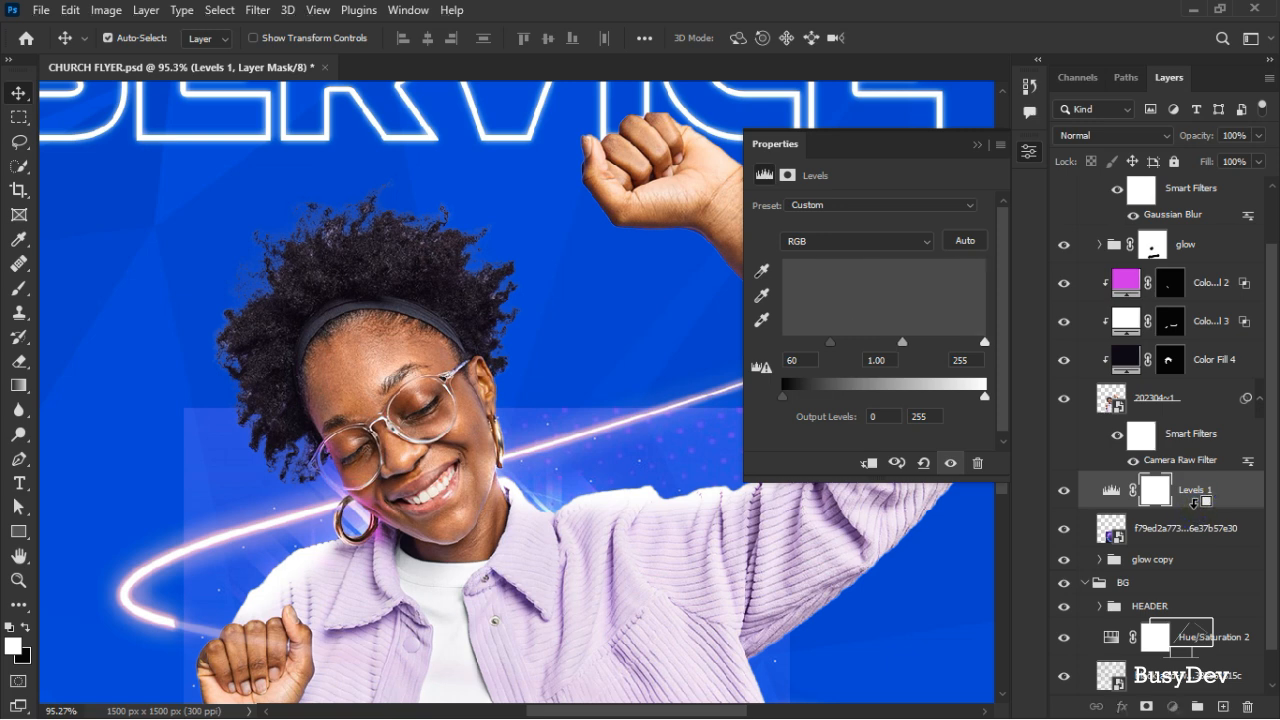
{"action": "left_click", "coordinate": [1197, 505], "text": "alt"}
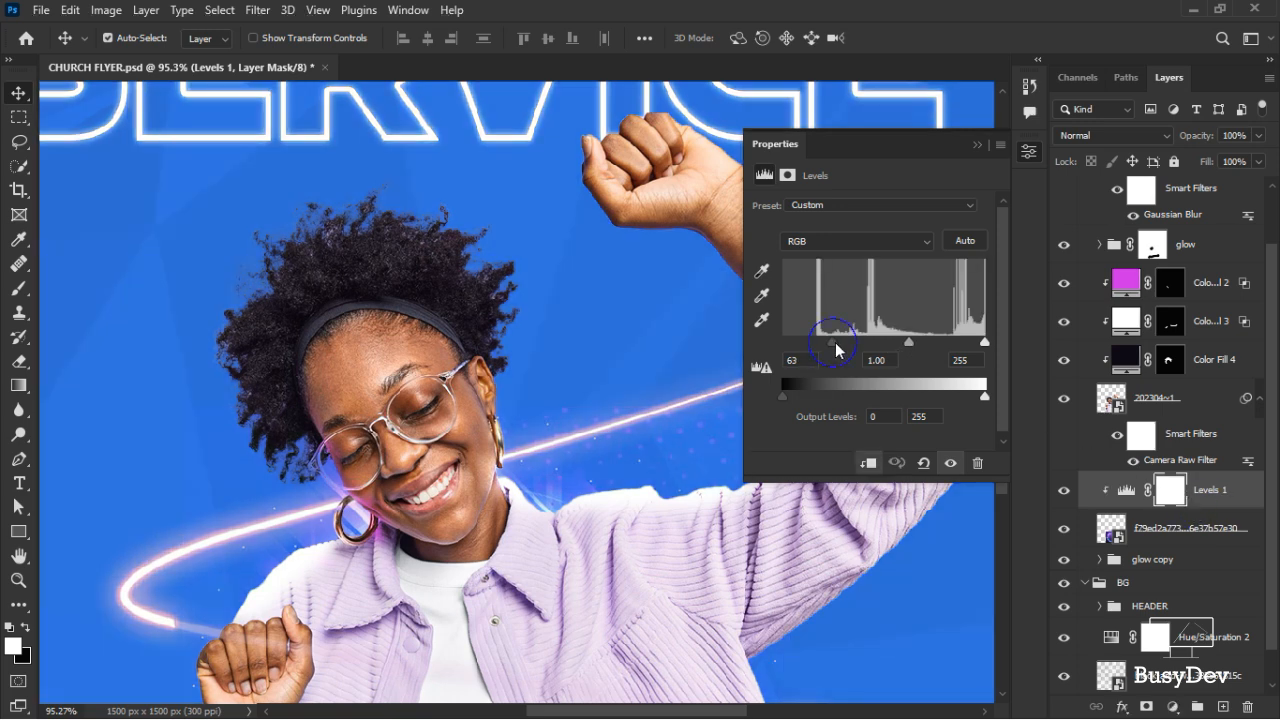
{"action": "left_click_drag", "start_coordinate": [831, 341], "coordinate": [877, 342]}
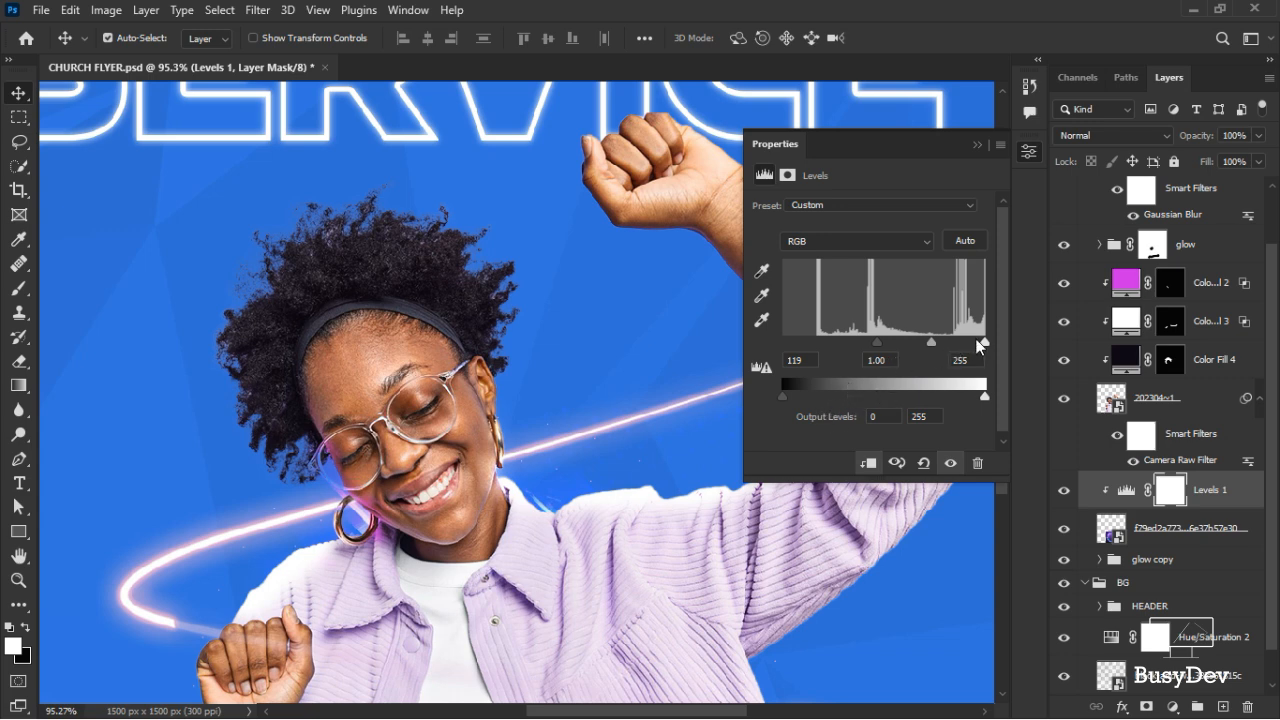
{"action": "mouse_move", "coordinate": [990, 343]}
{"action": "left_mouse_down"}
{"action": "mouse_move", "coordinate": [945, 346]}
{"action": "mouse_move", "coordinate": [1013, 340]}
{"action": "left_mouse_up"}
{"action": "left_click", "coordinate": [1029, 152]}
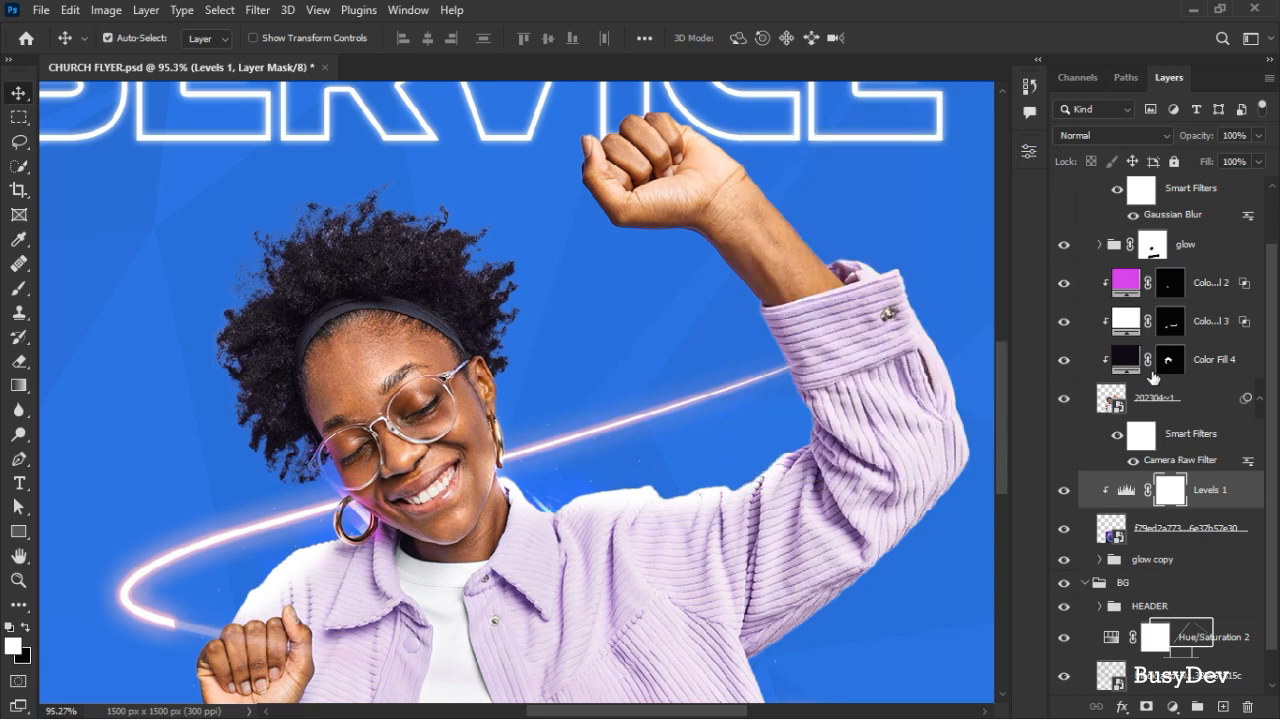
Free-transform the ring image layer to shift it slightly down behind the woman, to X 787.11 px and Y 1260 px, keeping its scale
{"action": "left_click", "coordinate": [1148, 524]}
{"action": "left_click", "coordinate": [1148, 524]}
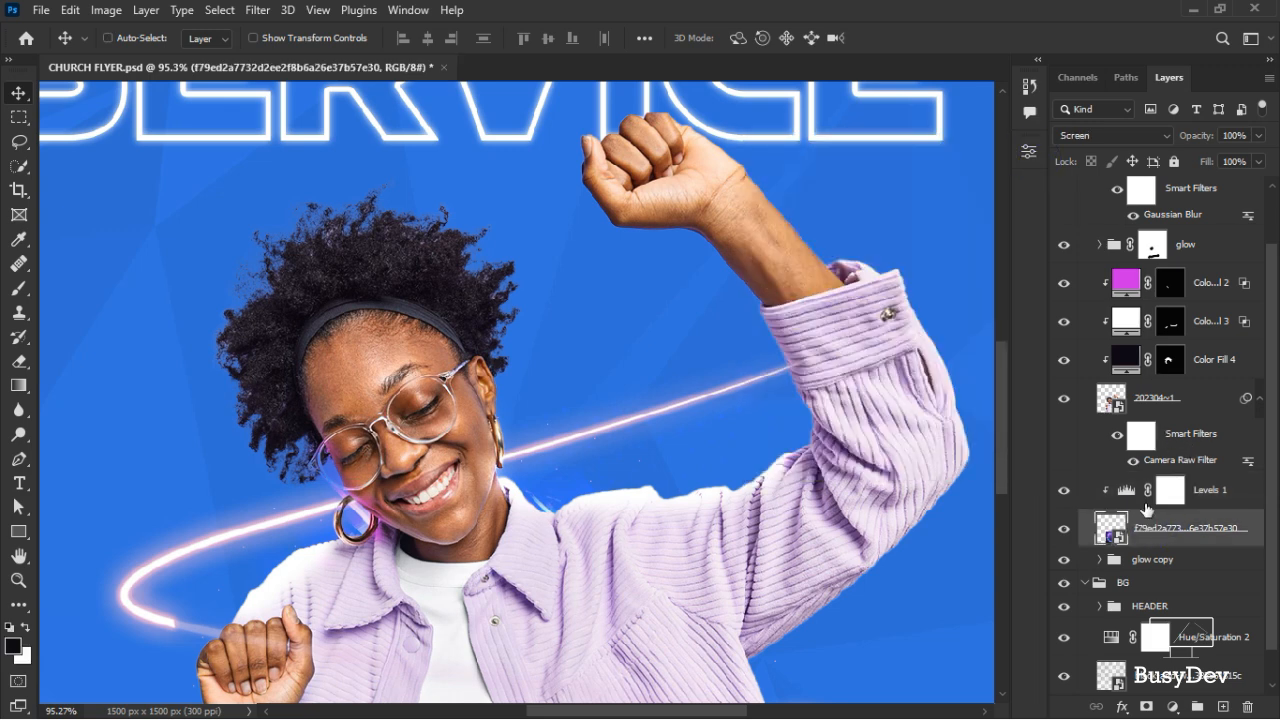
{"action": "key", "text": "ctrl+t"}
{"action": "left_click_drag", "start_coordinate": [588, 504], "coordinate": [602, 528]}
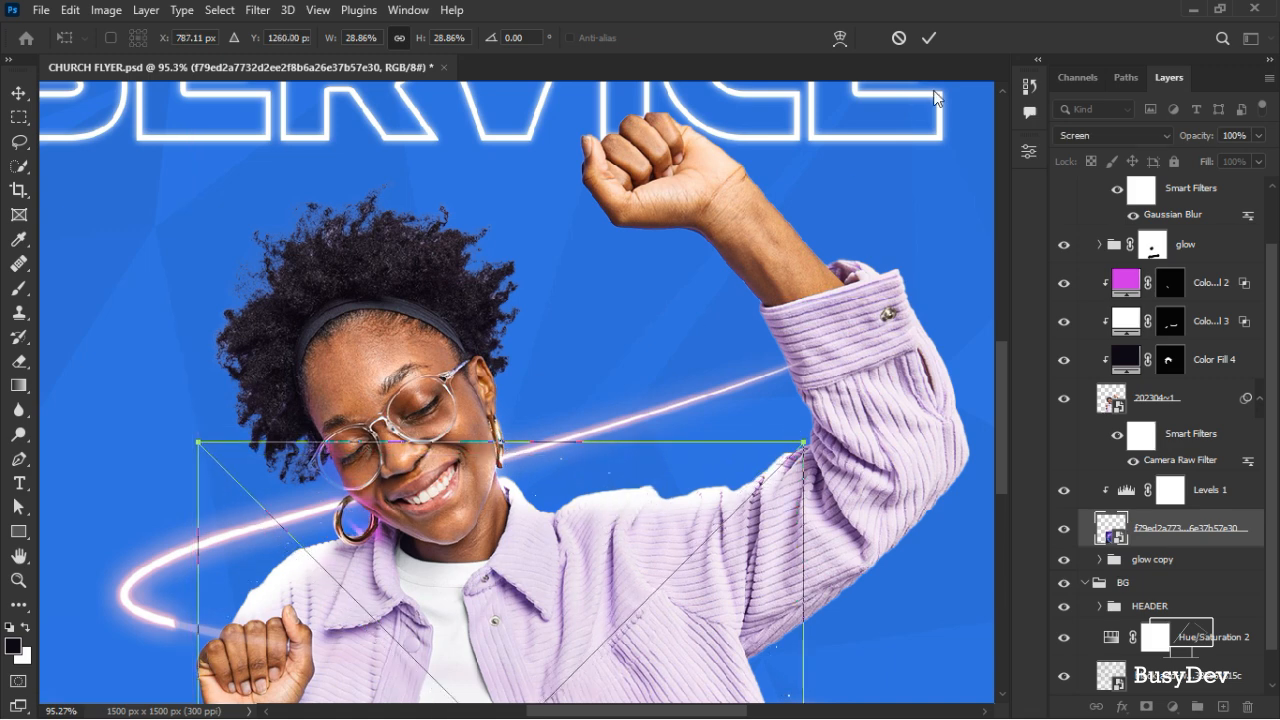
{"action": "left_click", "coordinate": [931, 38]}
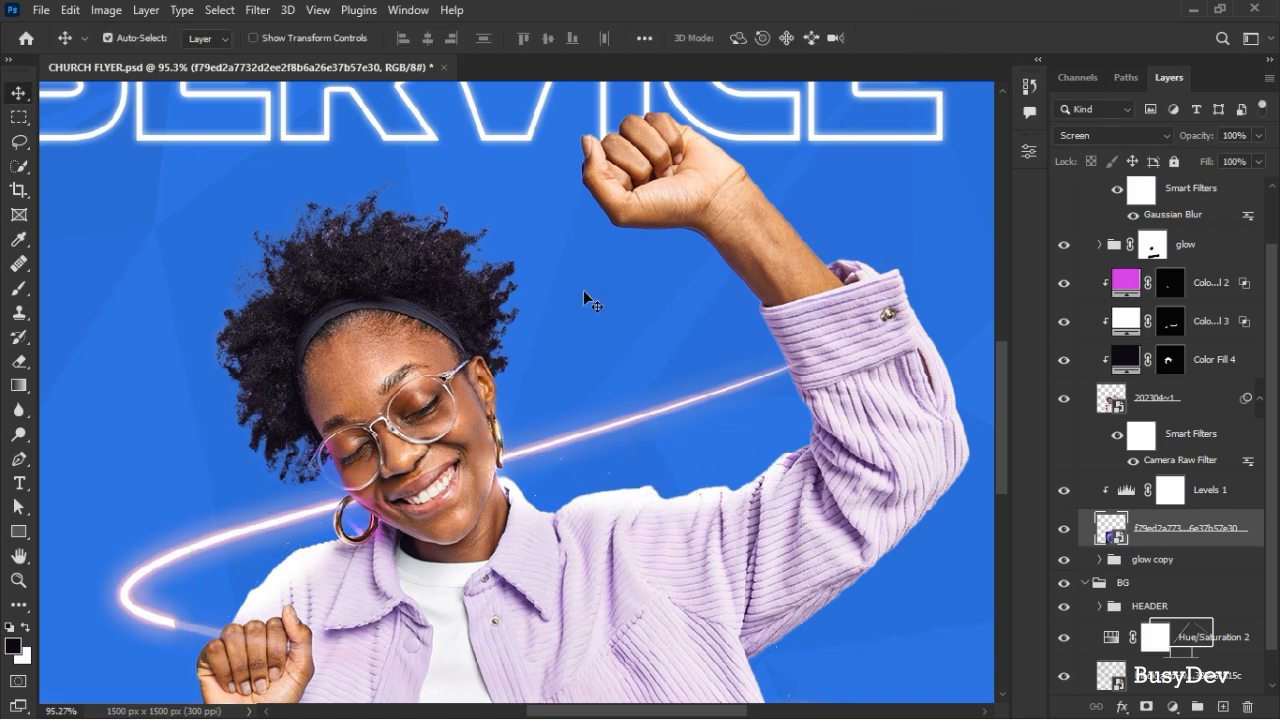
Lower the opacity of the white Overlay colour fill on the woman's shoulder to 68% and check the flyer
{"action": "scroll", "coordinate": [414, 433], "scroll_direction": "down", "scroll_amount": 3}
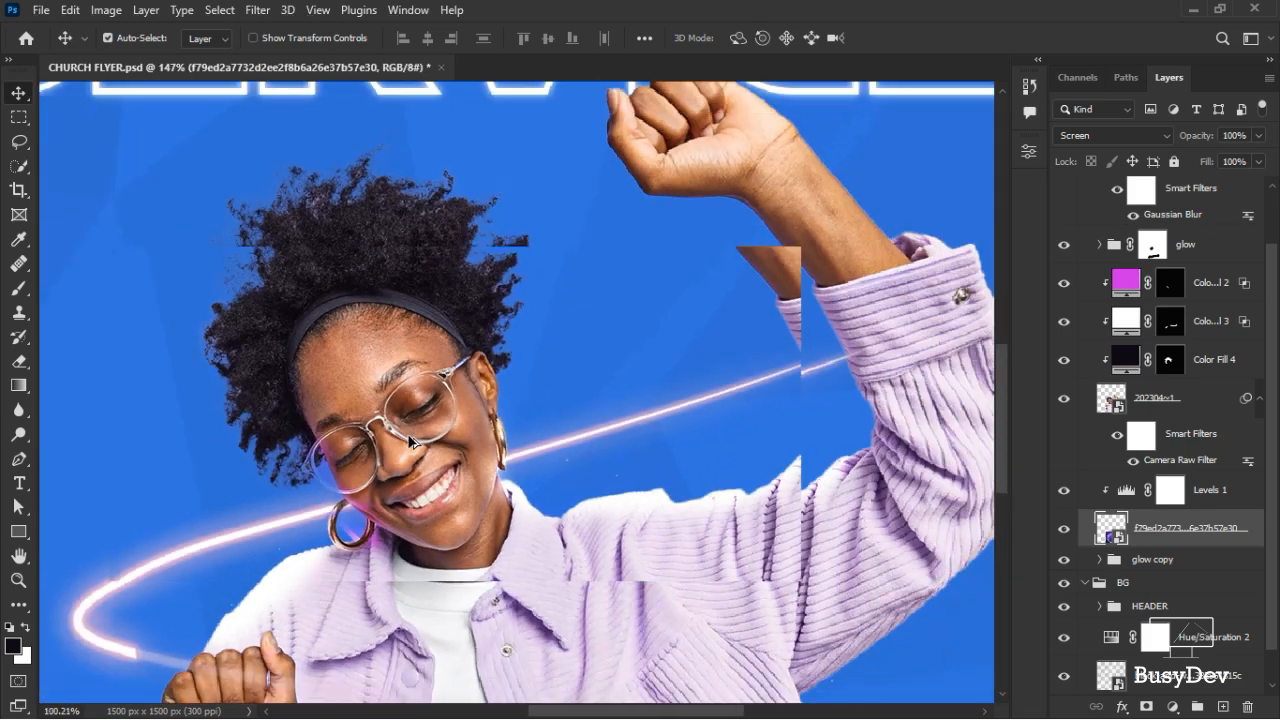
{"action": "scroll", "coordinate": [408, 439], "scroll_direction": "down", "scroll_amount": 3}
{"action": "scroll", "coordinate": [440, 433], "scroll_direction": "up", "scroll_amount": 4}
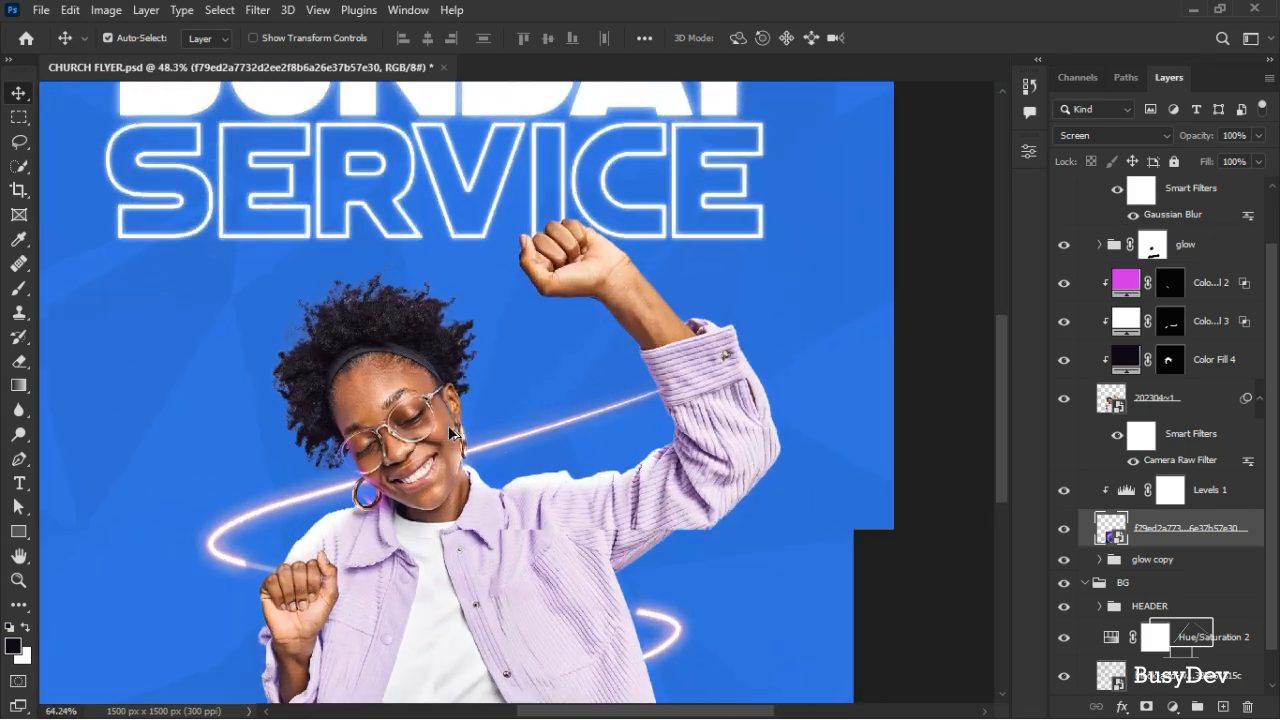
{"action": "scroll", "coordinate": [438, 426], "scroll_direction": "up", "scroll_amount": 1}
{"action": "left_click", "coordinate": [276, 568]}
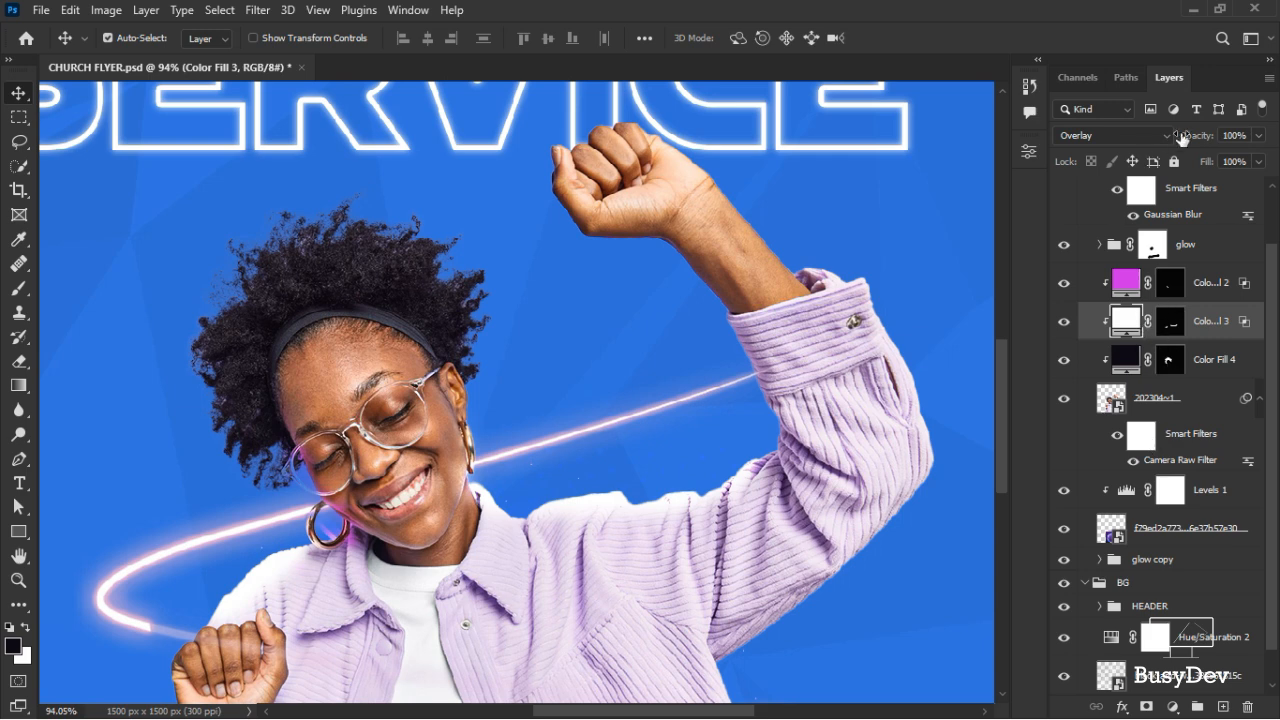
{"action": "left_click_drag", "start_coordinate": [1190, 133], "coordinate": [1191, 135]}
{"action": "left_click_drag", "start_coordinate": [1188, 137], "coordinate": [1192, 142]}
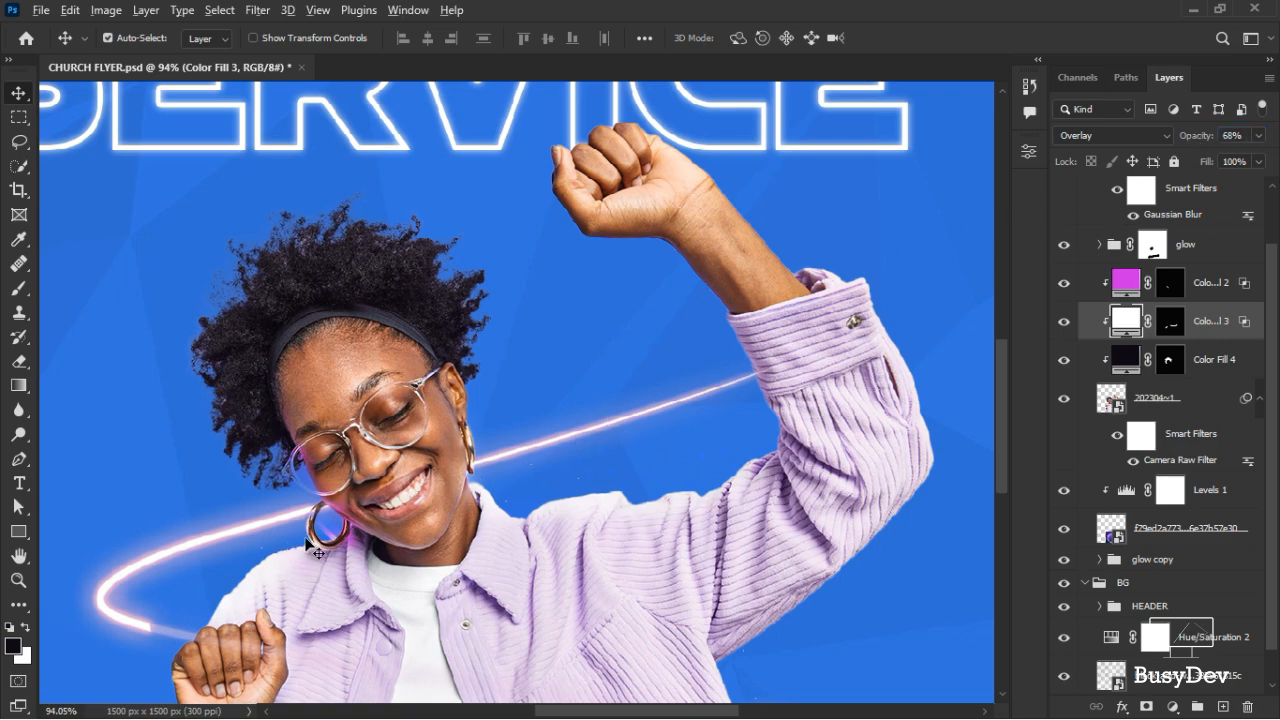
{"action": "scroll", "coordinate": [305, 545], "scroll_direction": "up", "scroll_amount": 2}
{"action": "scroll", "coordinate": [416, 538], "scroll_direction": "down", "scroll_amount": 4}
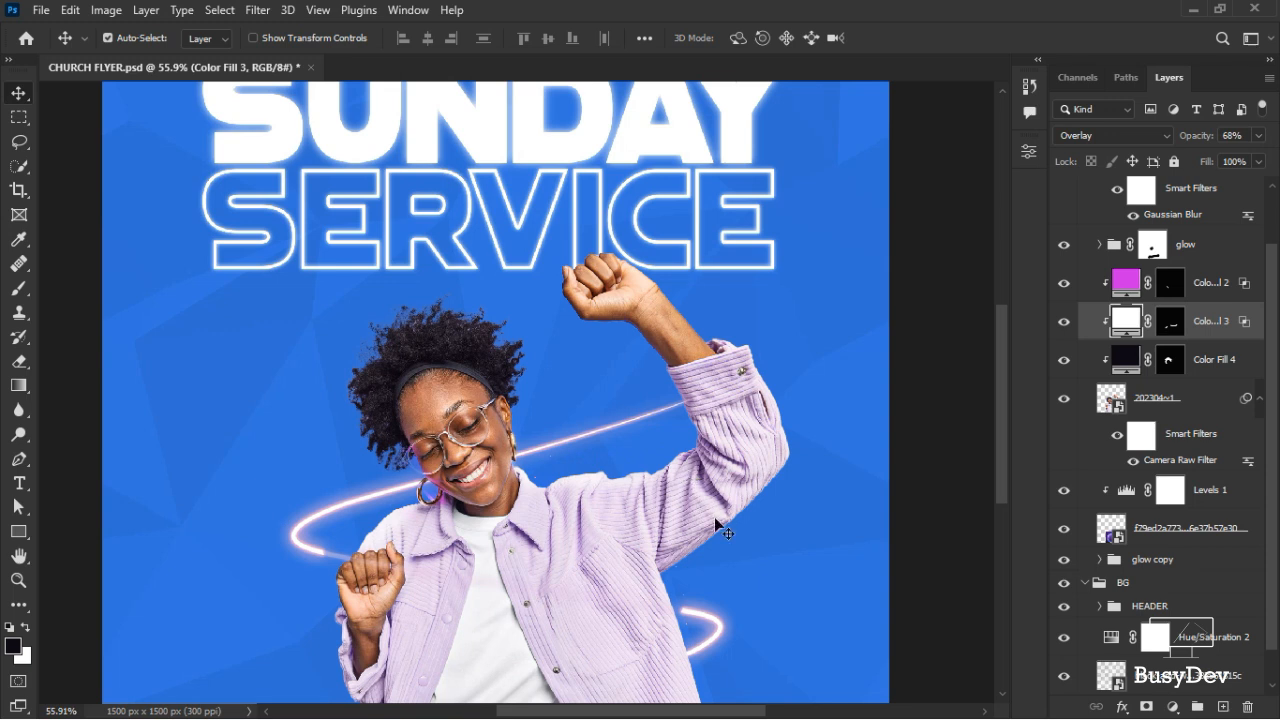
{"action": "scroll", "coordinate": [714, 517], "scroll_direction": "up", "scroll_amount": 2}
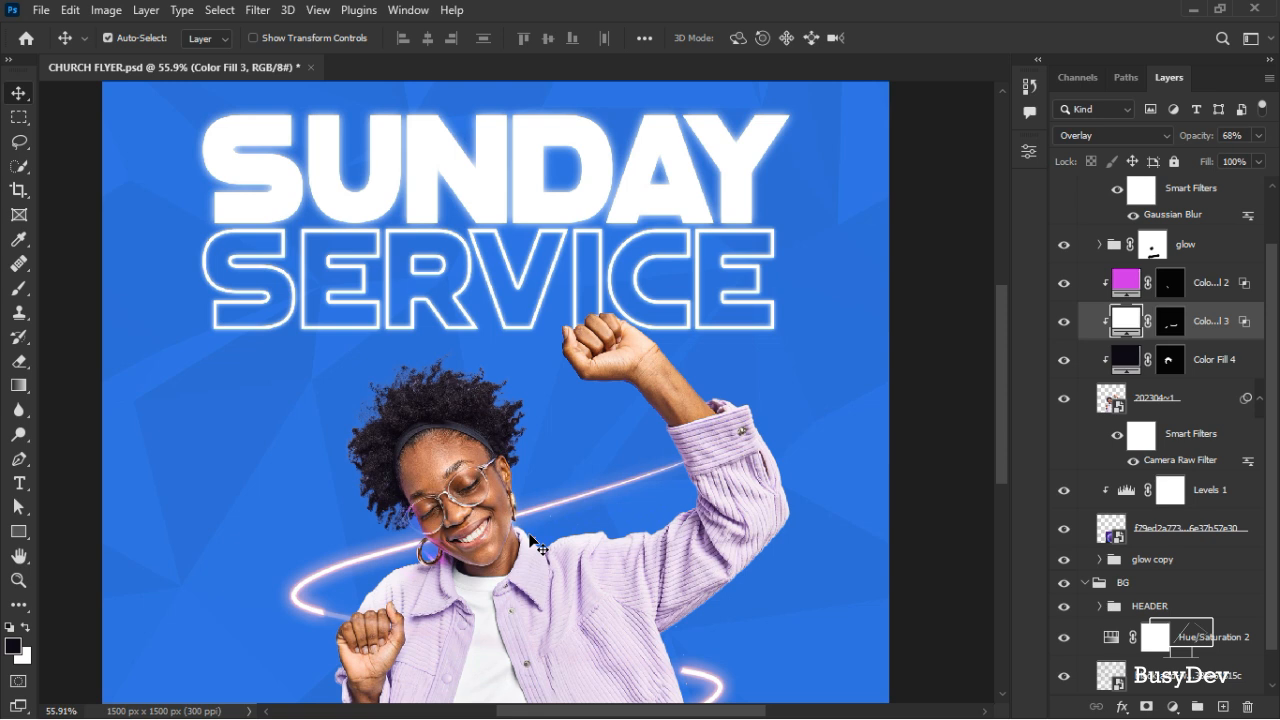
Collapse the MODEL and BG groups, leaving BG selected, and switch to the CHURCH FLYER folder in File Explorer
{"action": "scroll", "coordinate": [1110, 254], "scroll_direction": "up", "scroll_amount": 2}
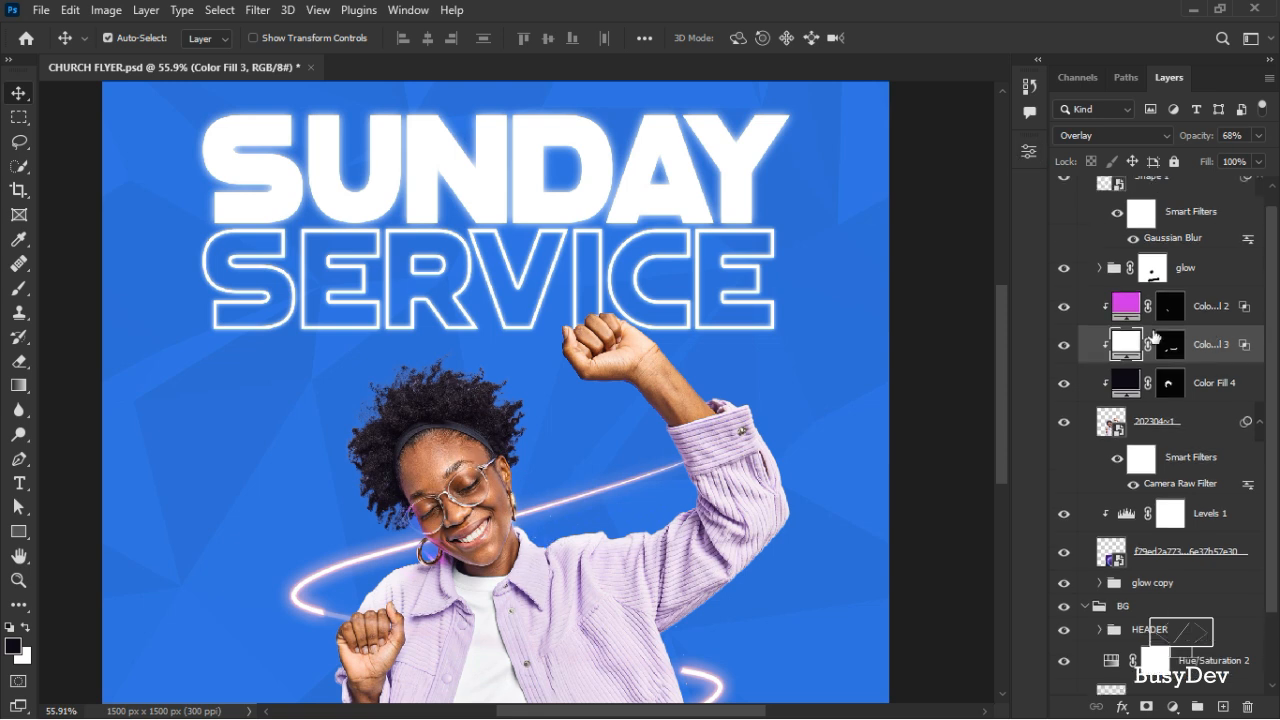
{"action": "left_click", "coordinate": [1086, 188]}
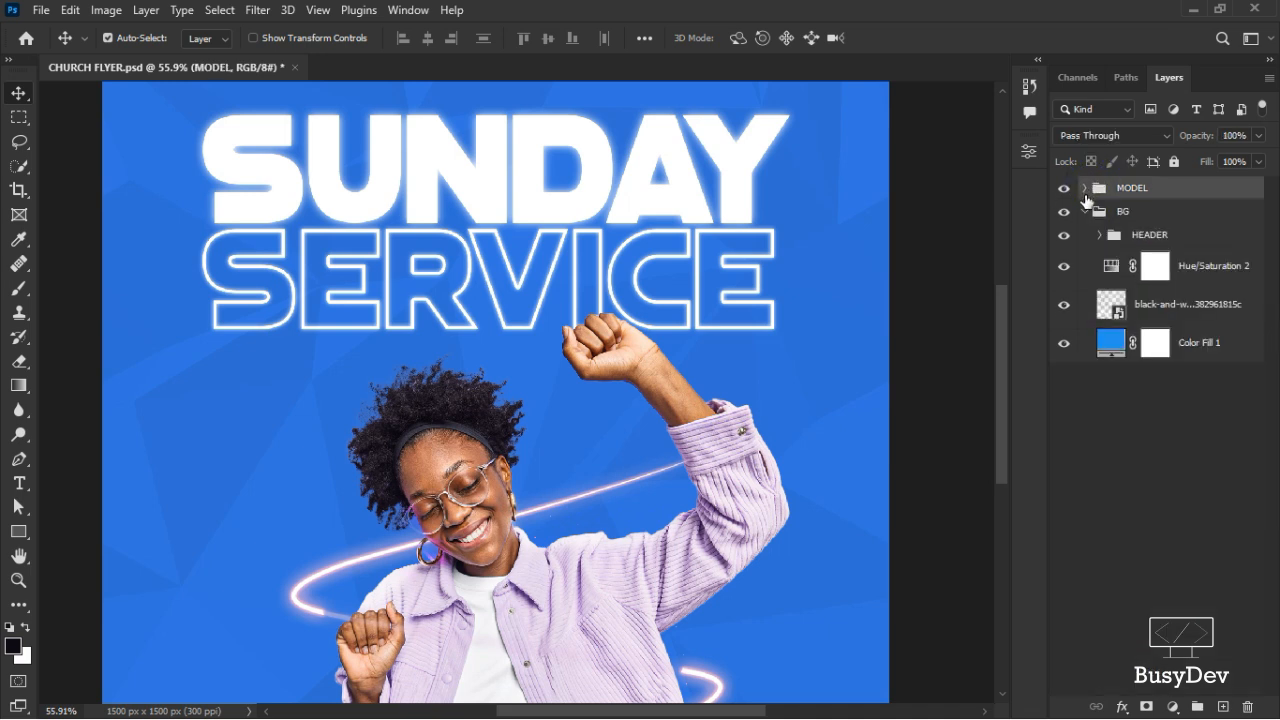
{"action": "left_click", "coordinate": [1089, 214]}
{"action": "left_click", "coordinate": [1086, 212]}
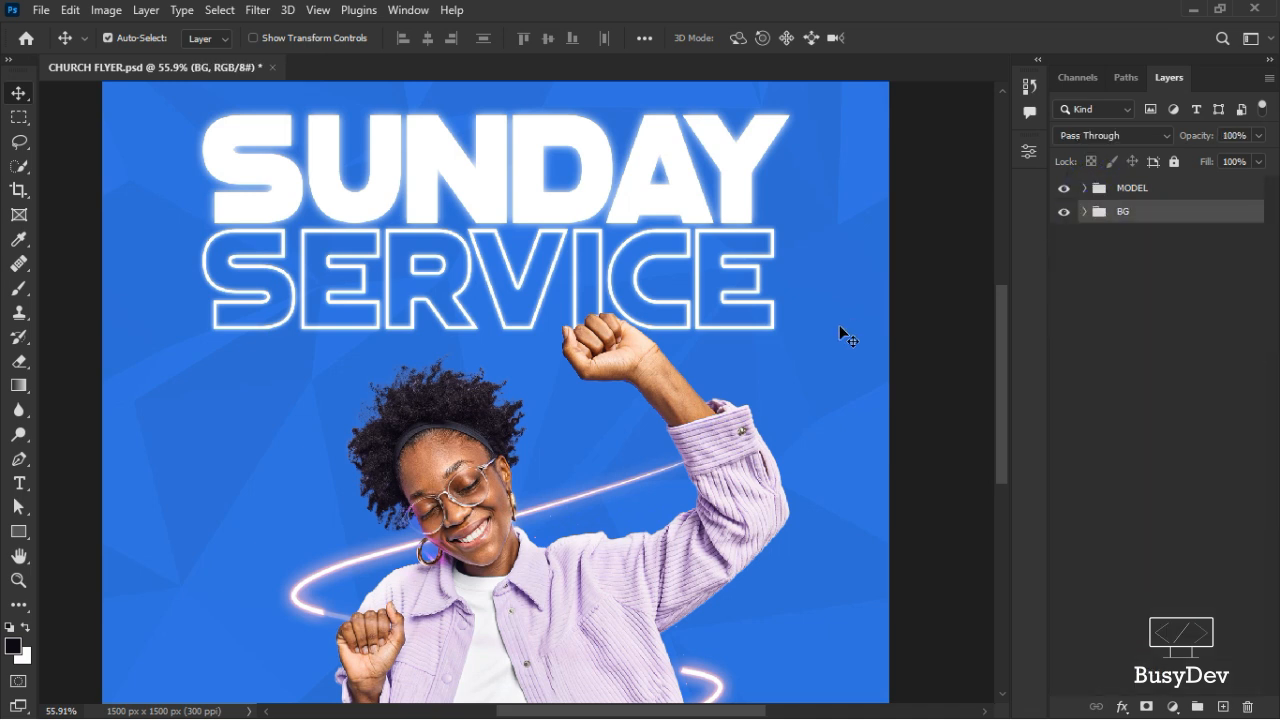
{"action": "key", "text": "ctrl+0"}
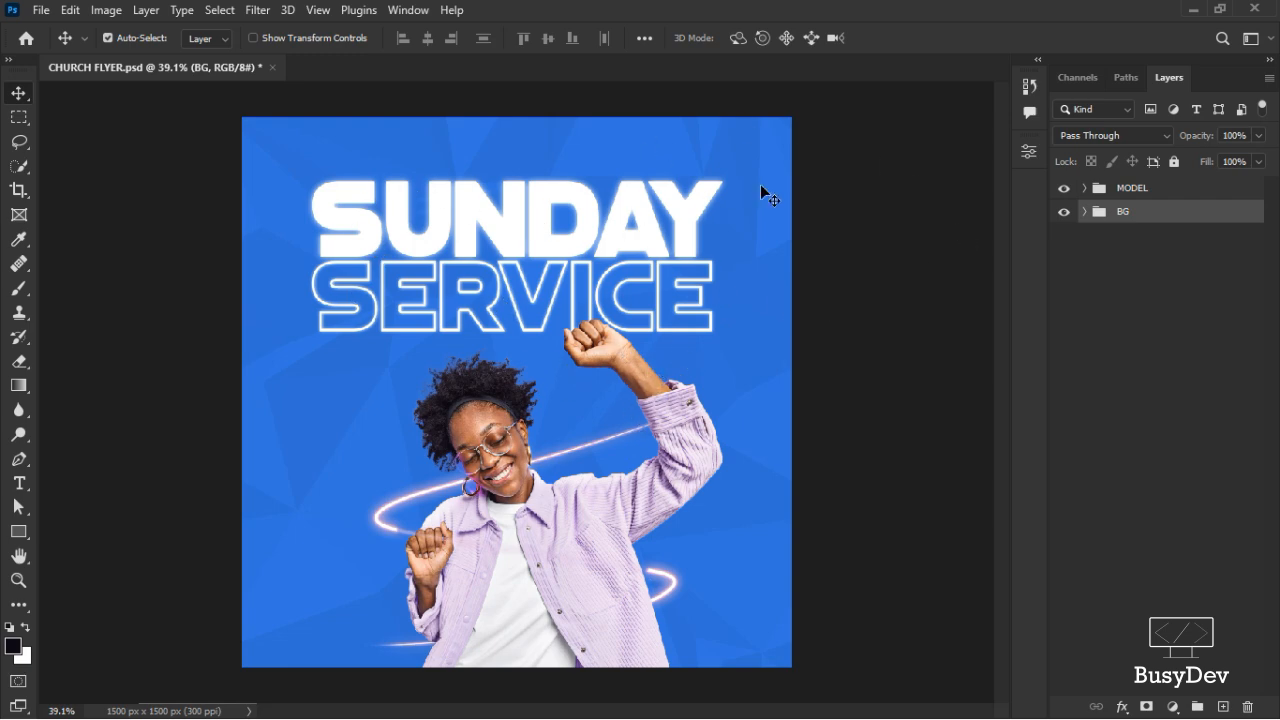
{"action": "key", "text": "alt+Tab"}
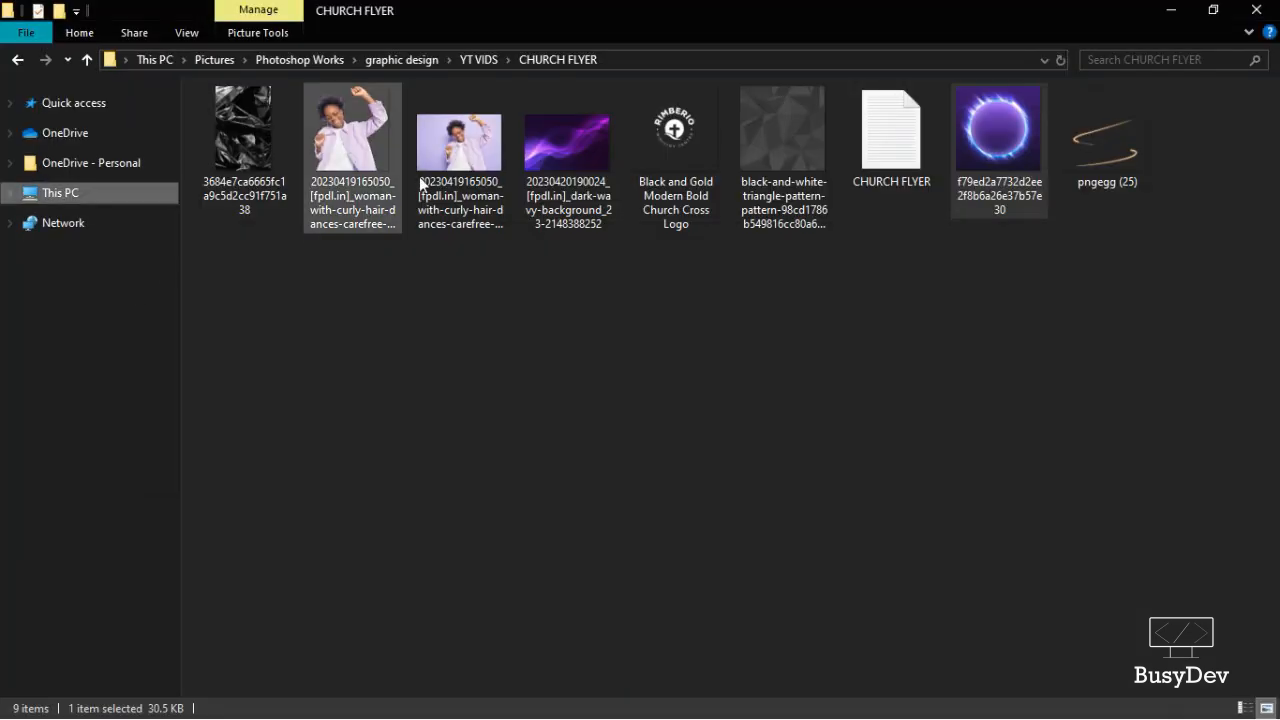
Place the Black and Gold Modern Bold Church Cross Logo file into the flyer and move its layer above the MODEL group
{"action": "left_click_drag", "start_coordinate": [655, 126], "coordinate": [566, 308]}
{"action": "key", "text": "alt+Tab"}
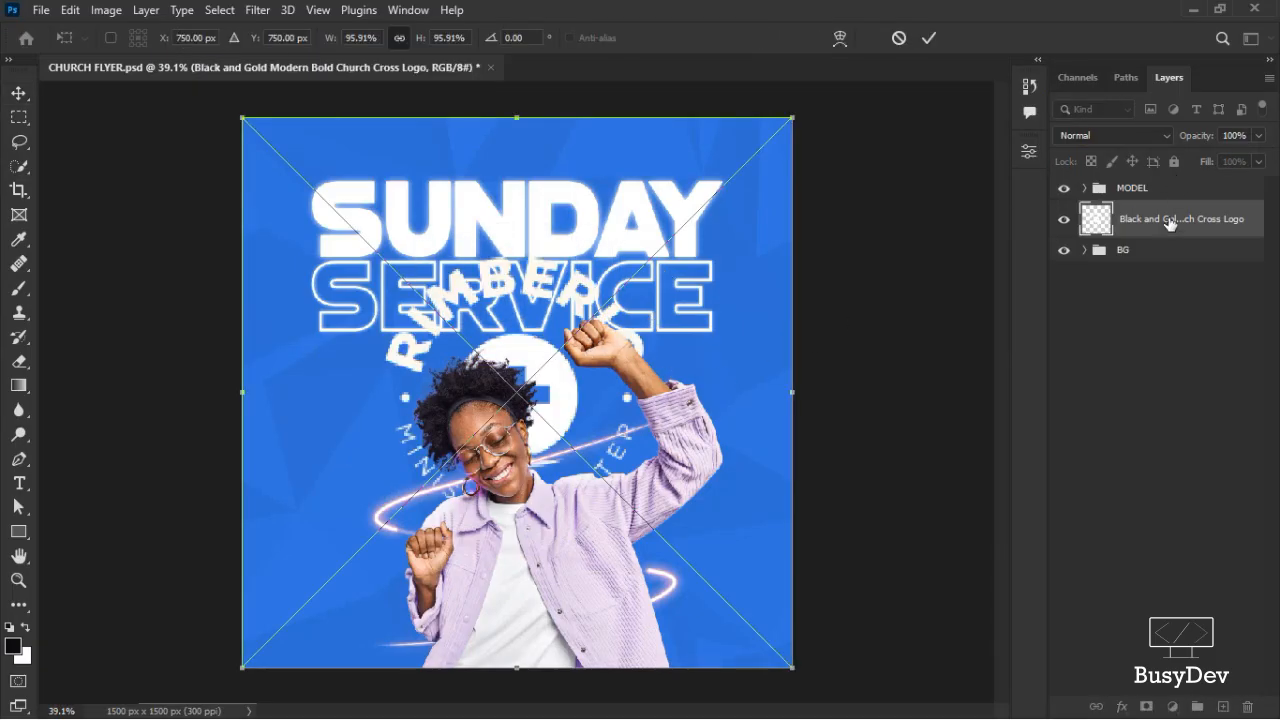
{"action": "key", "text": "Return"}
{"action": "left_click_drag", "start_coordinate": [1168, 222], "coordinate": [1160, 178]}
{"action": "key", "text": "ctrl"}
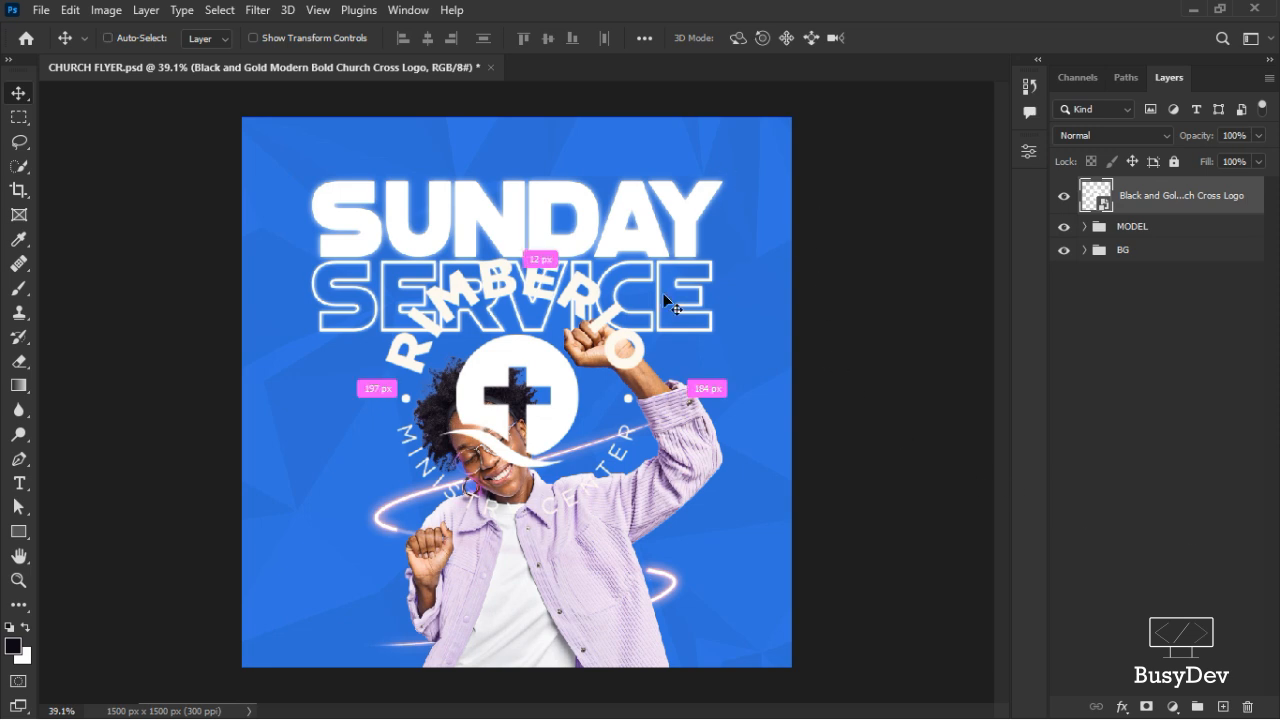
Scale the church logo down to about 13.9% and position it above the SUNDAY heading, slightly left of centre
{"action": "key", "text": "ctrl+t"}
{"action": "left_click_drag", "start_coordinate": [791, 118], "coordinate": [566, 341]}
{"action": "left_click_drag", "start_coordinate": [531, 394], "coordinate": [471, 158]}
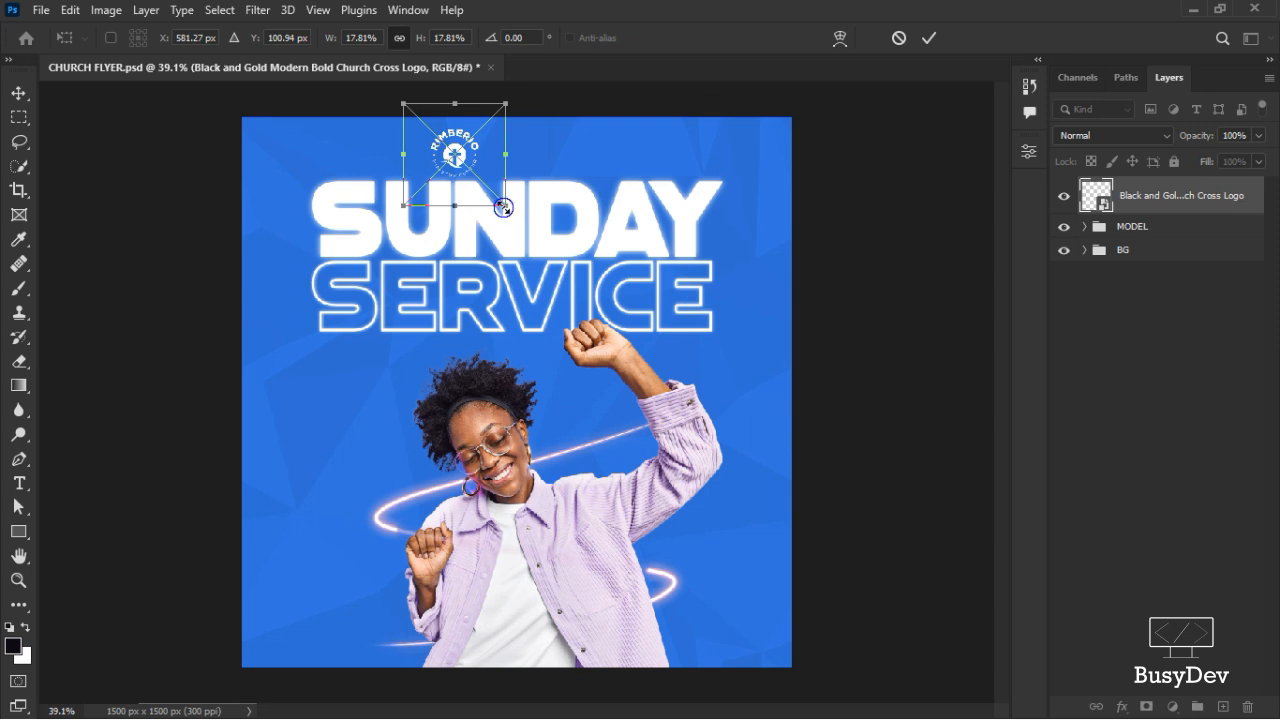
{"action": "left_click_drag", "start_coordinate": [505, 207], "coordinate": [494, 194]}
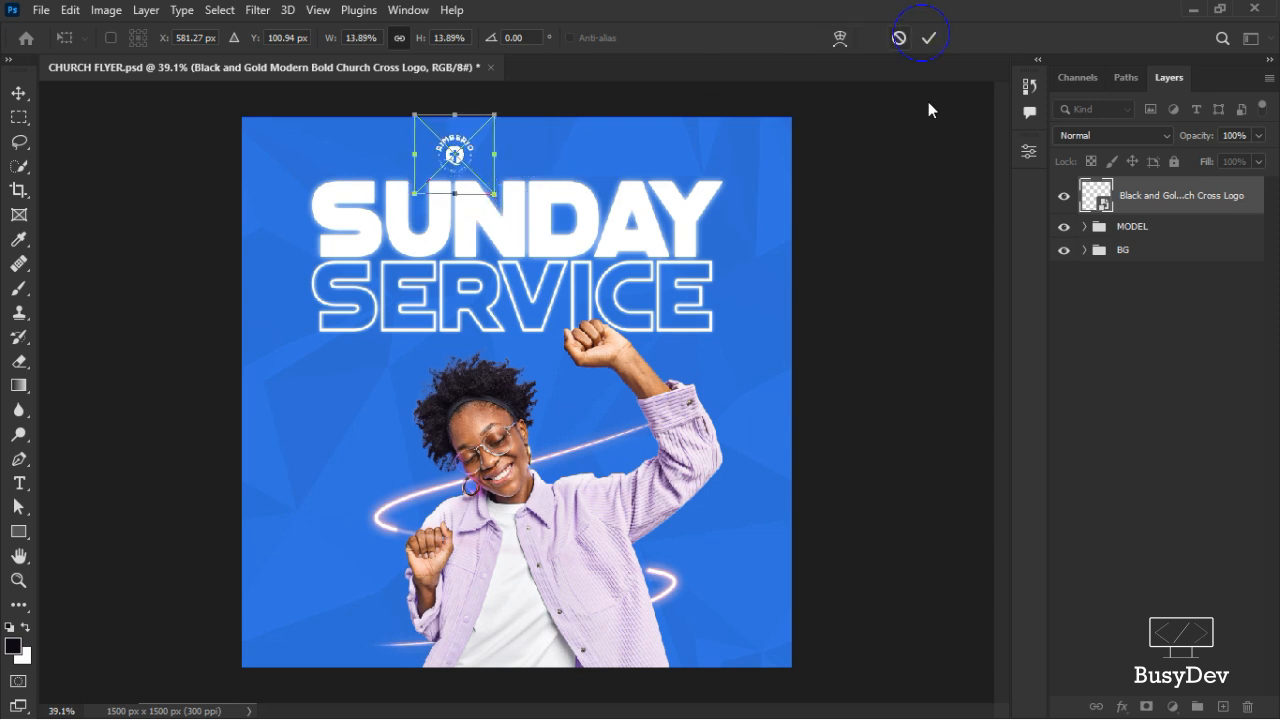
{"action": "left_click", "coordinate": [928, 37]}
{"action": "scroll", "coordinate": [534, 432], "scroll_direction": "up", "scroll_amount": 4}
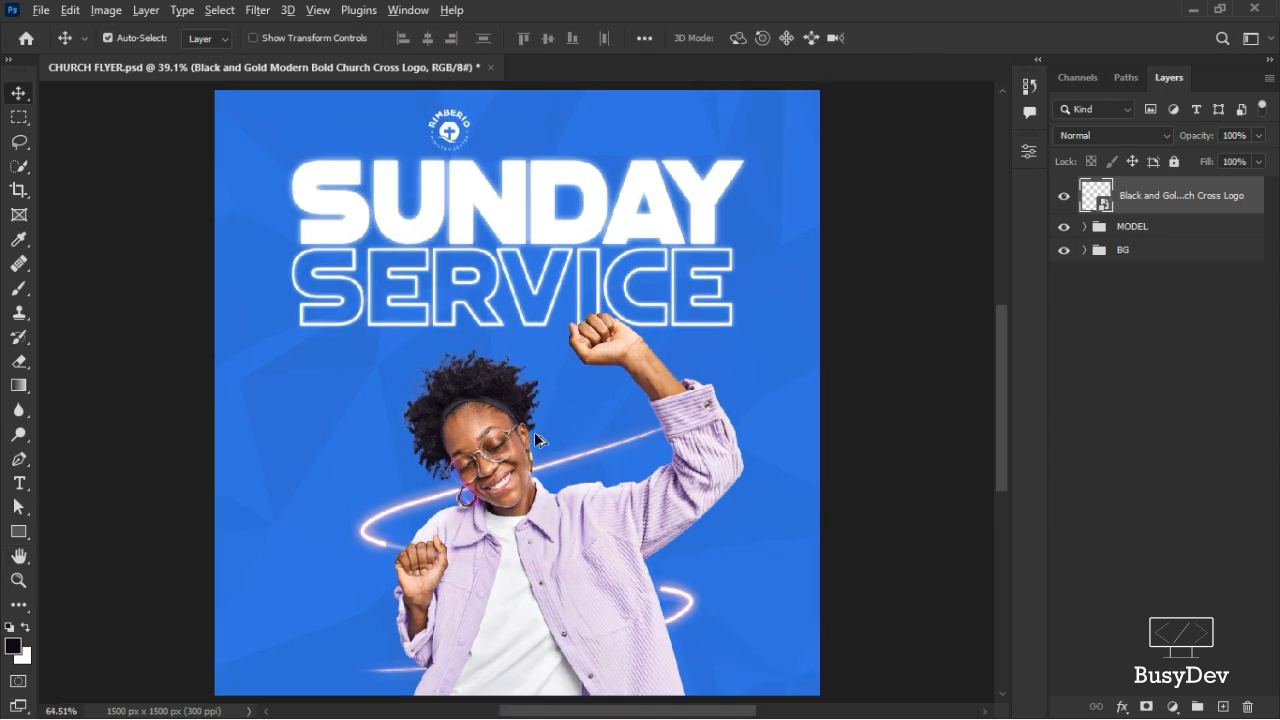
{"action": "scroll", "coordinate": [534, 428], "scroll_direction": "down", "scroll_amount": 3}
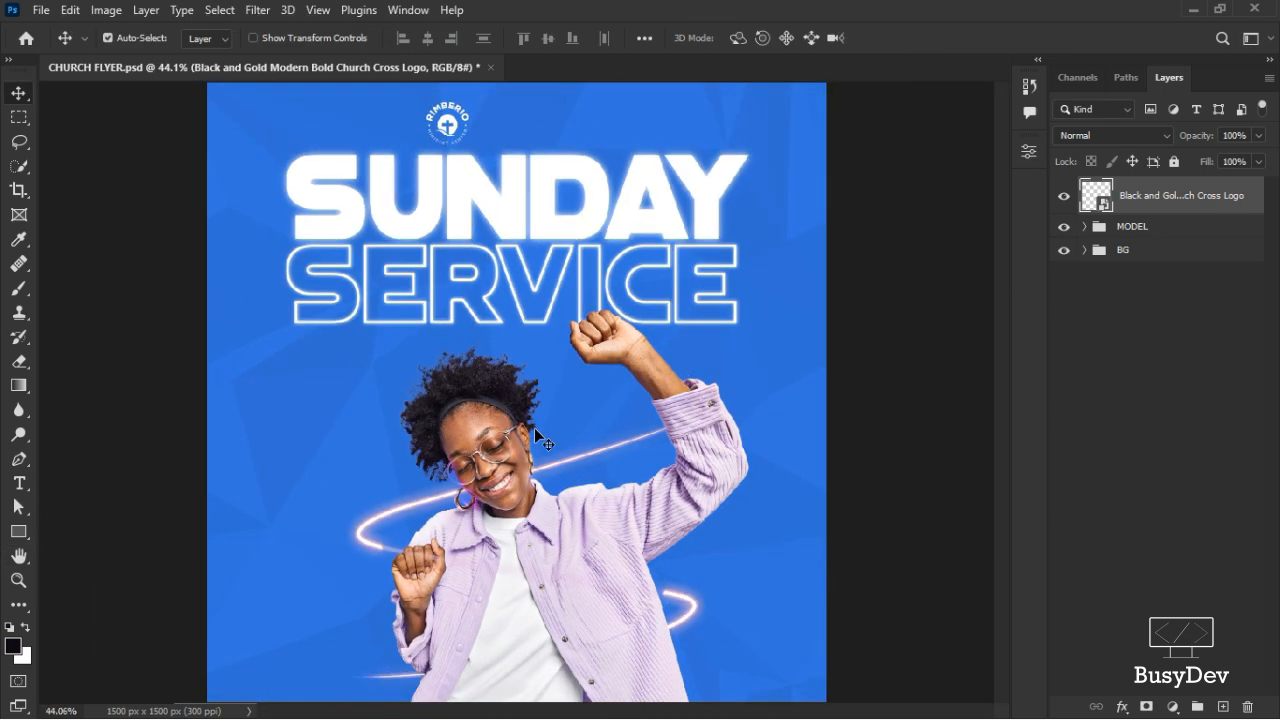
{"action": "left_click", "coordinate": [20, 482]}
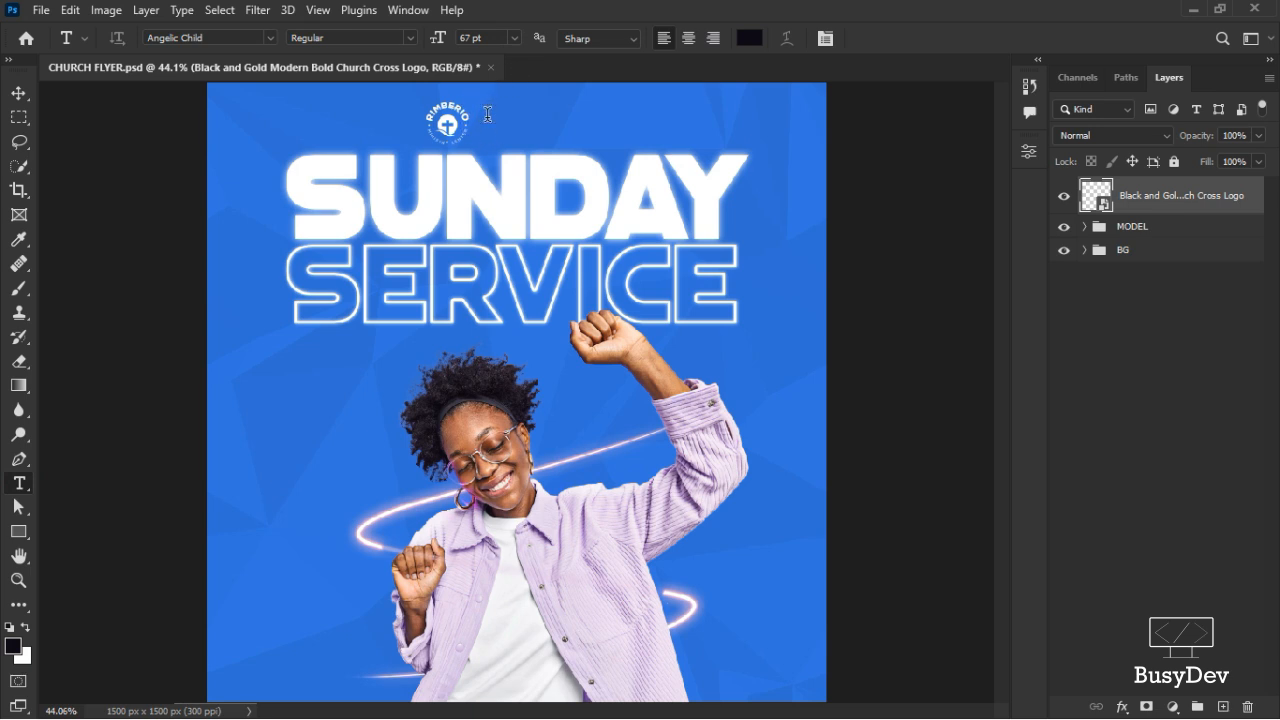
{"action": "left_click", "coordinate": [487, 114]}
{"action": "left_click", "coordinate": [862, 38]}
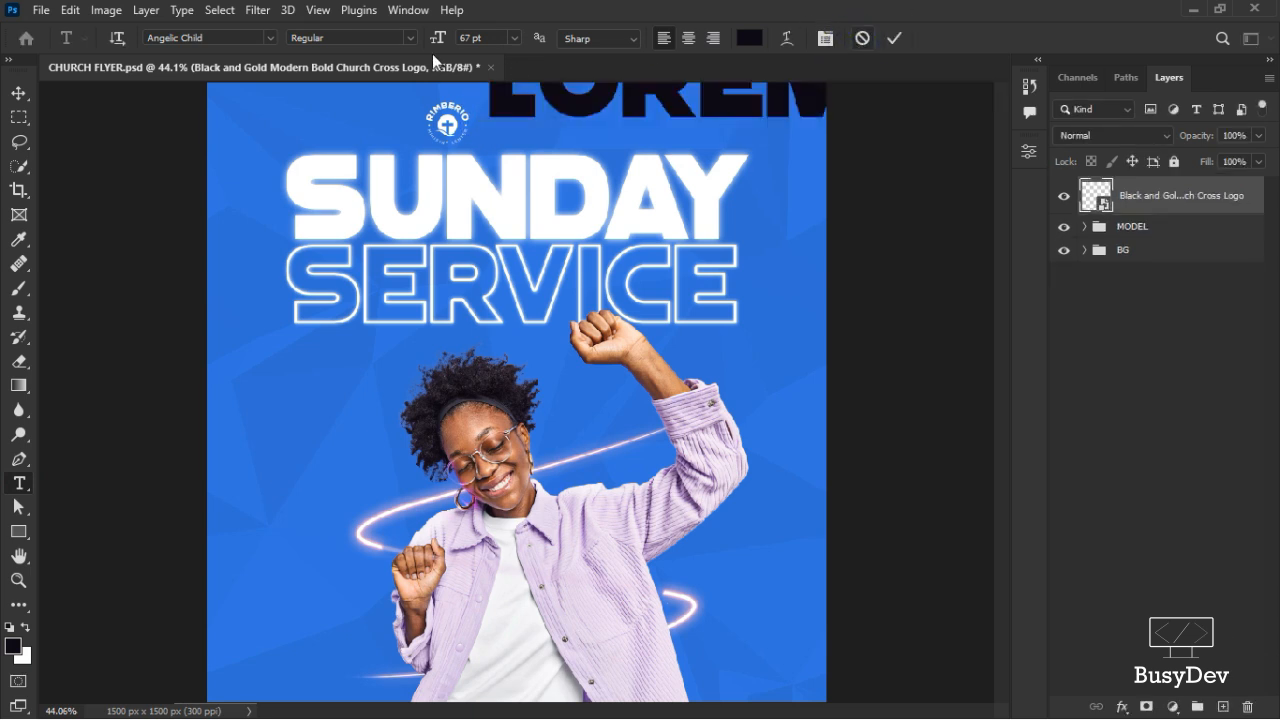
Switch to the CHURCH FLYER notes in Notepad and copy the font name Montserrat from the list of fonts used
{"action": "key", "text": "alt+Tab"}
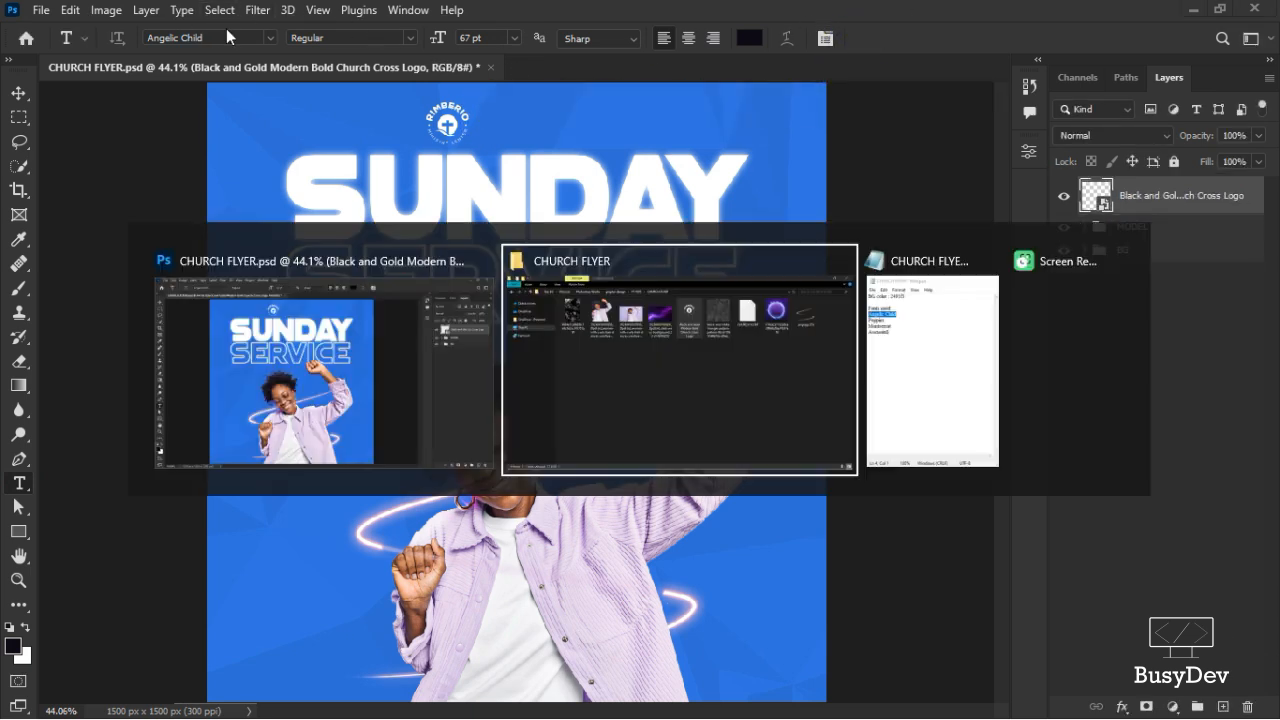
{"action": "key", "text": "alt+Tab"}
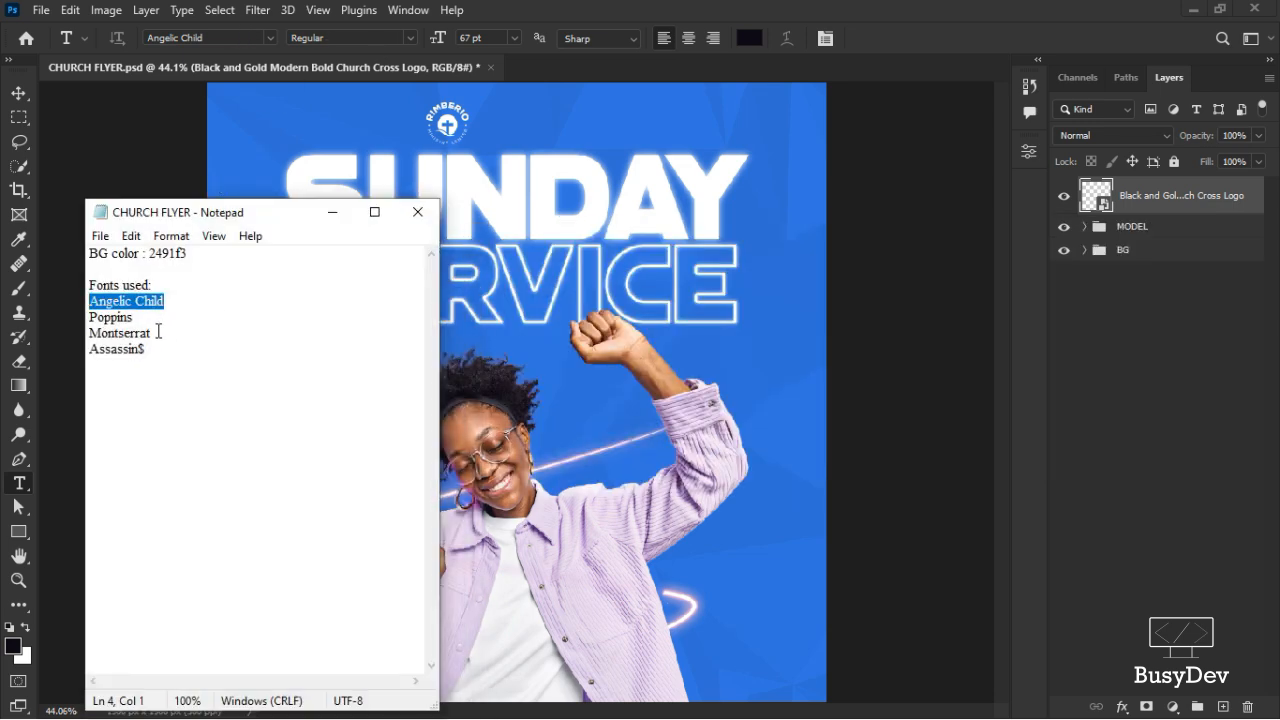
{"action": "left_click_drag", "start_coordinate": [158, 331], "coordinate": [28, 335]}
{"action": "key", "text": "ctrl+c"}
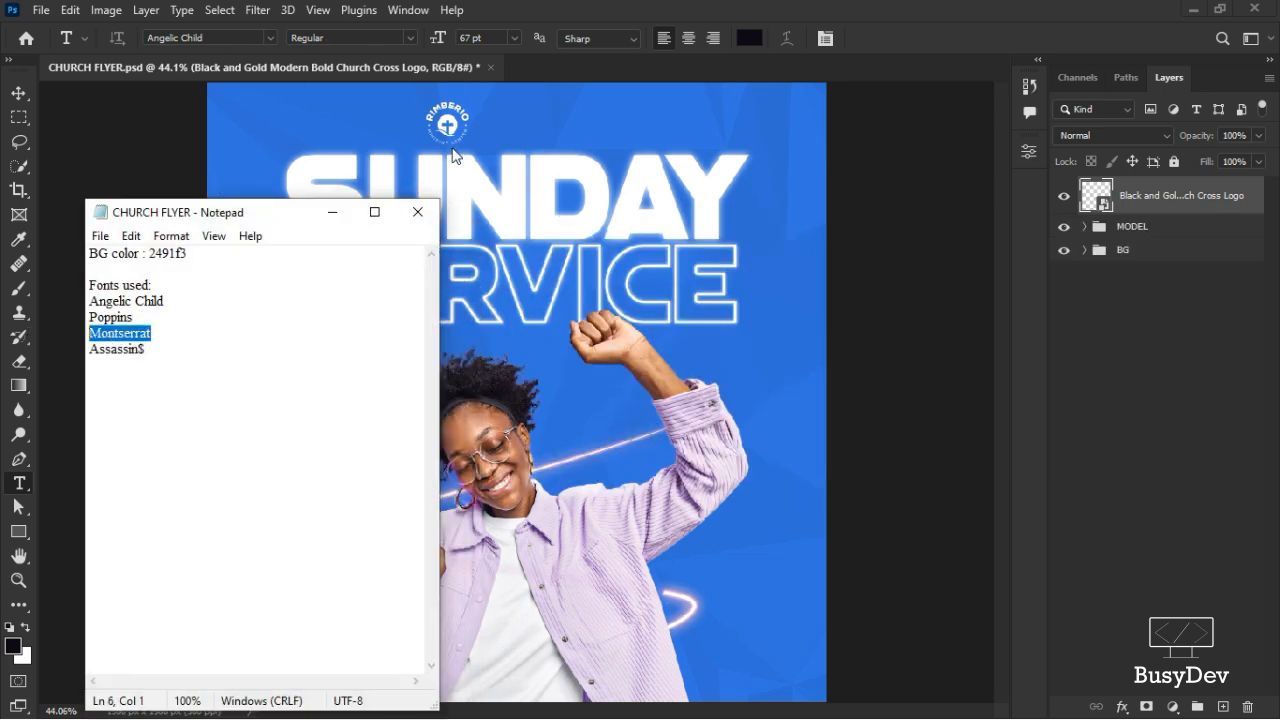
{"action": "left_click", "coordinate": [332, 212]}
Set the Type tool's font to Montserrat Black at a size of 8 pt
{"action": "left_click", "coordinate": [227, 37]}
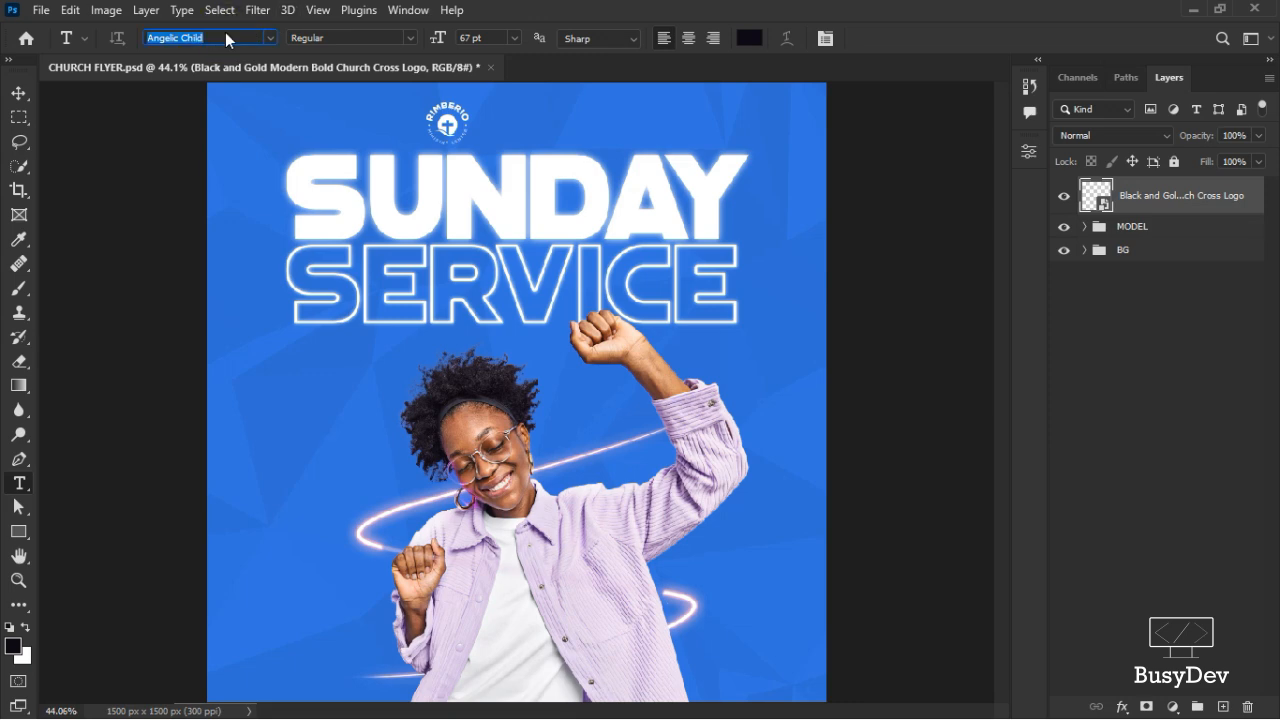
{"action": "key", "text": "ctrl+v"}
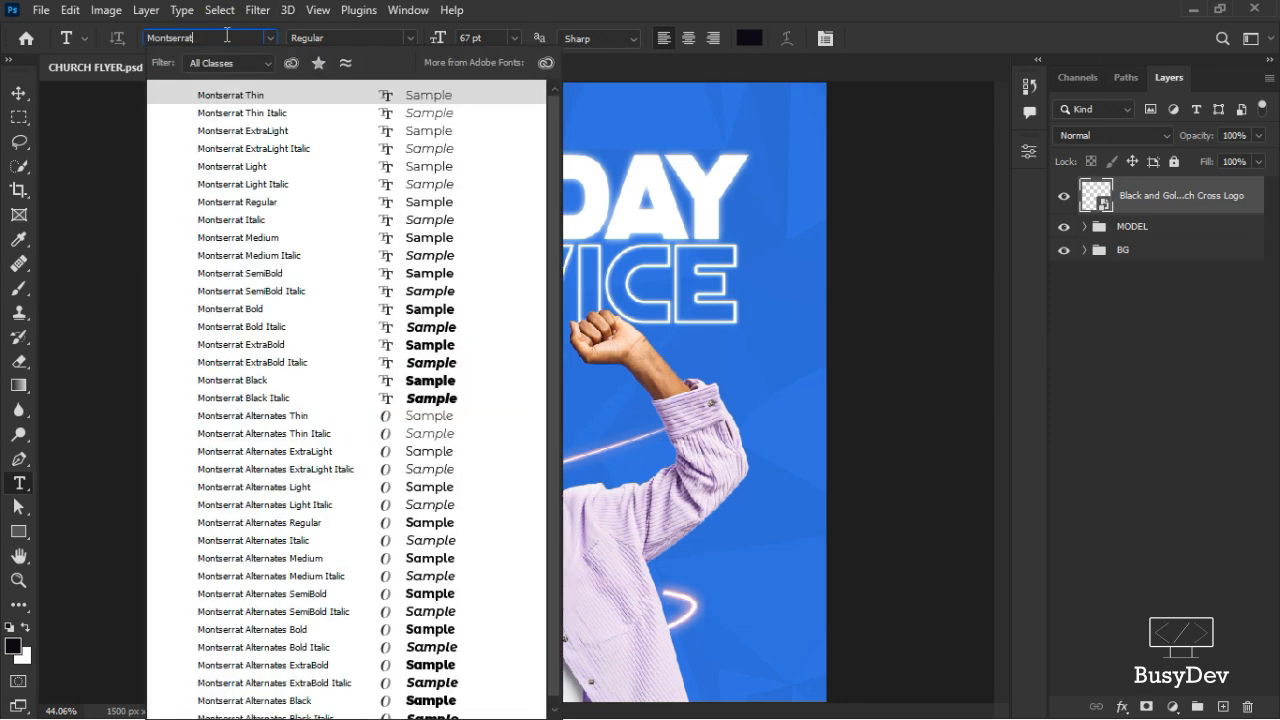
{"action": "left_click", "coordinate": [283, 380]}
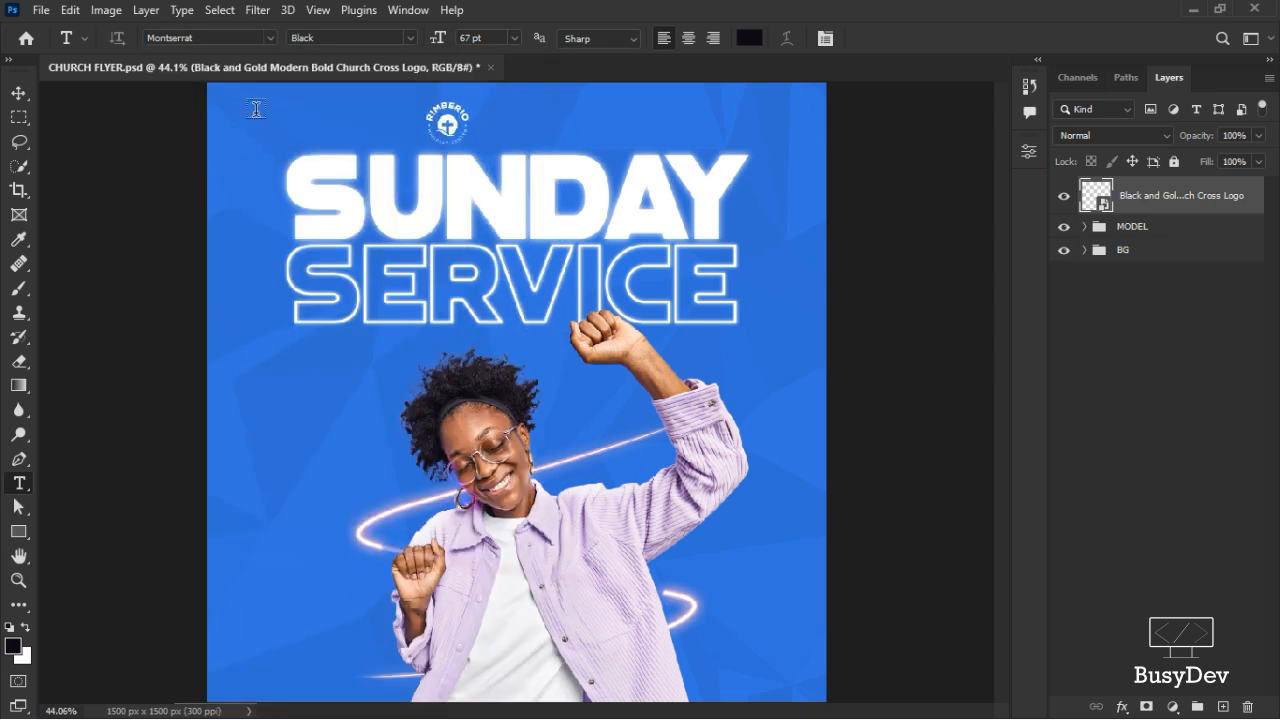
{"action": "left_click", "coordinate": [519, 35]}
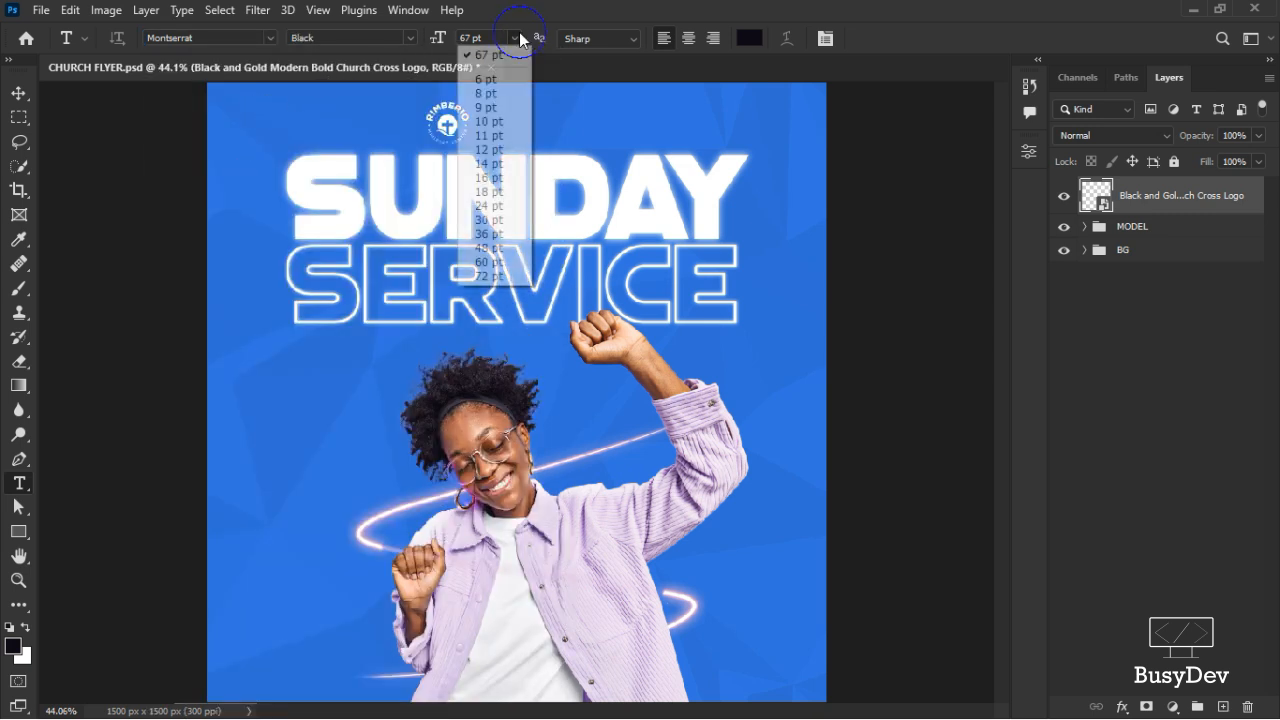
{"action": "left_click", "coordinate": [487, 93]}
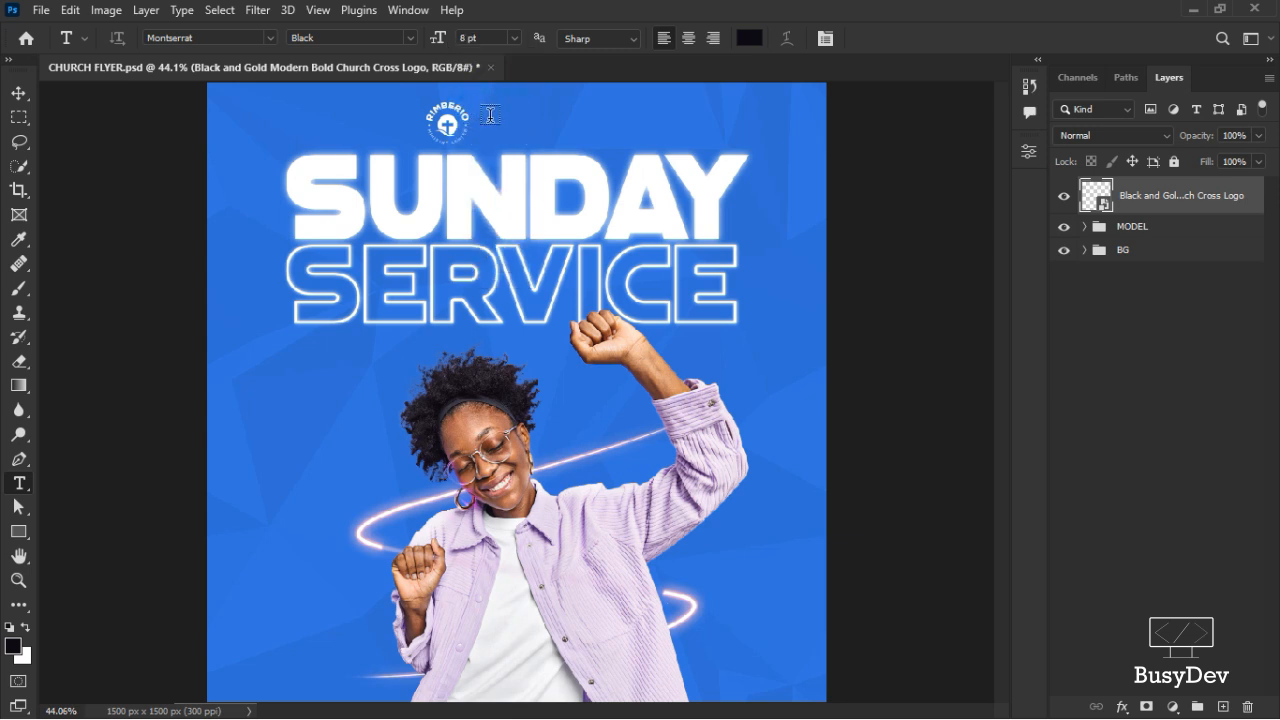
Set the text color to white using the hex value fff
{"action": "left_click", "coordinate": [490, 115]}
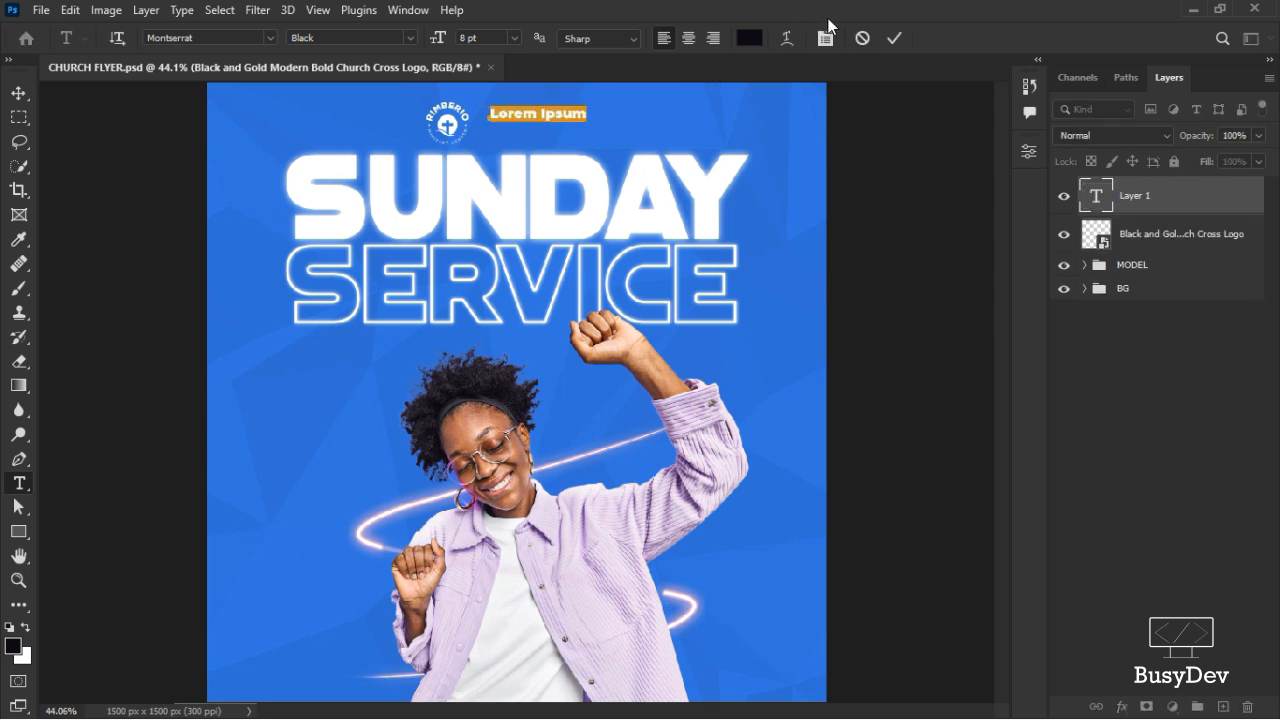
{"action": "left_click", "coordinate": [862, 38]}
{"action": "left_click", "coordinate": [749, 38]}
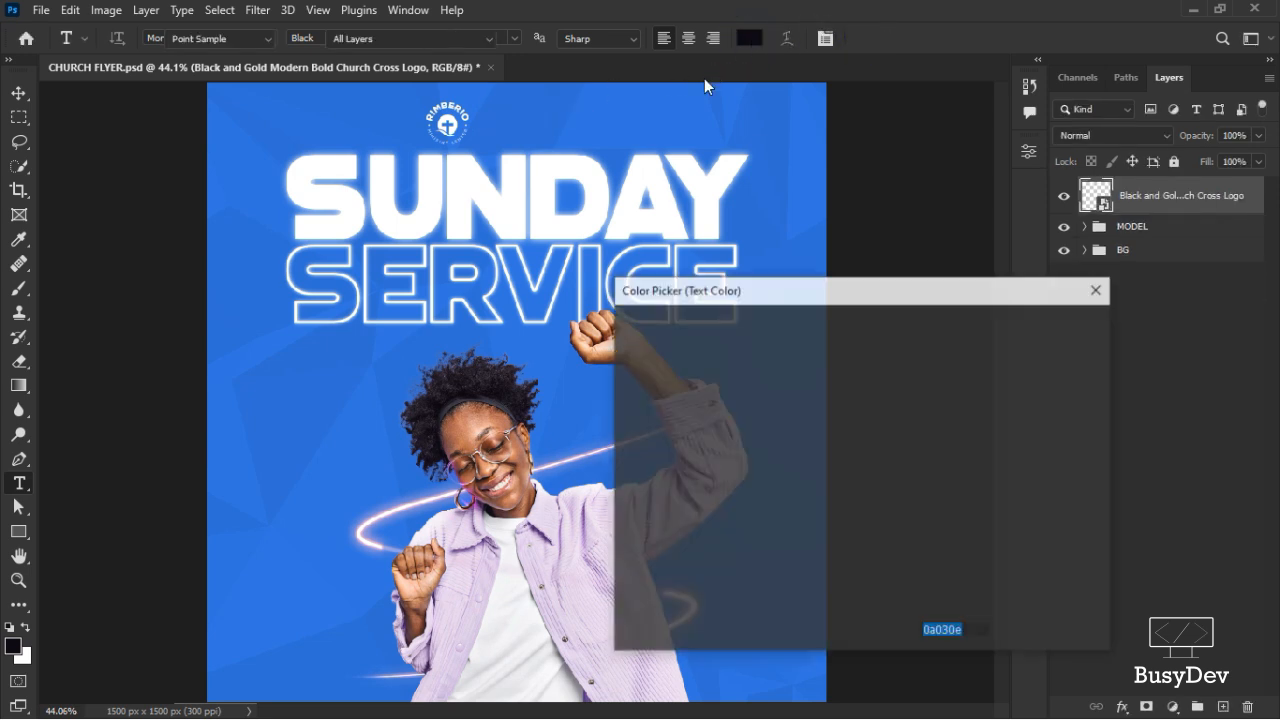
{"action": "type", "text": "fffff"}
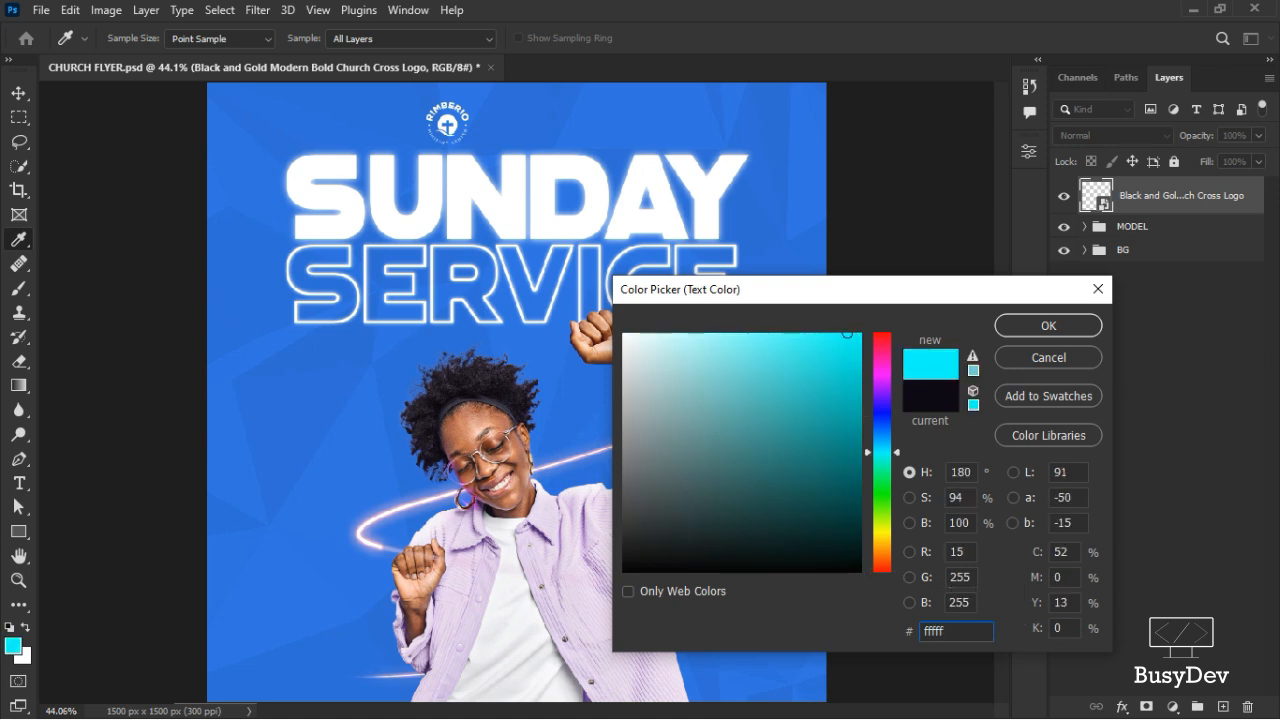
{"action": "key", "text": "BackSpace"}
{"action": "key", "text": "BackSpace"}
{"action": "key", "text": "BackSpace"}
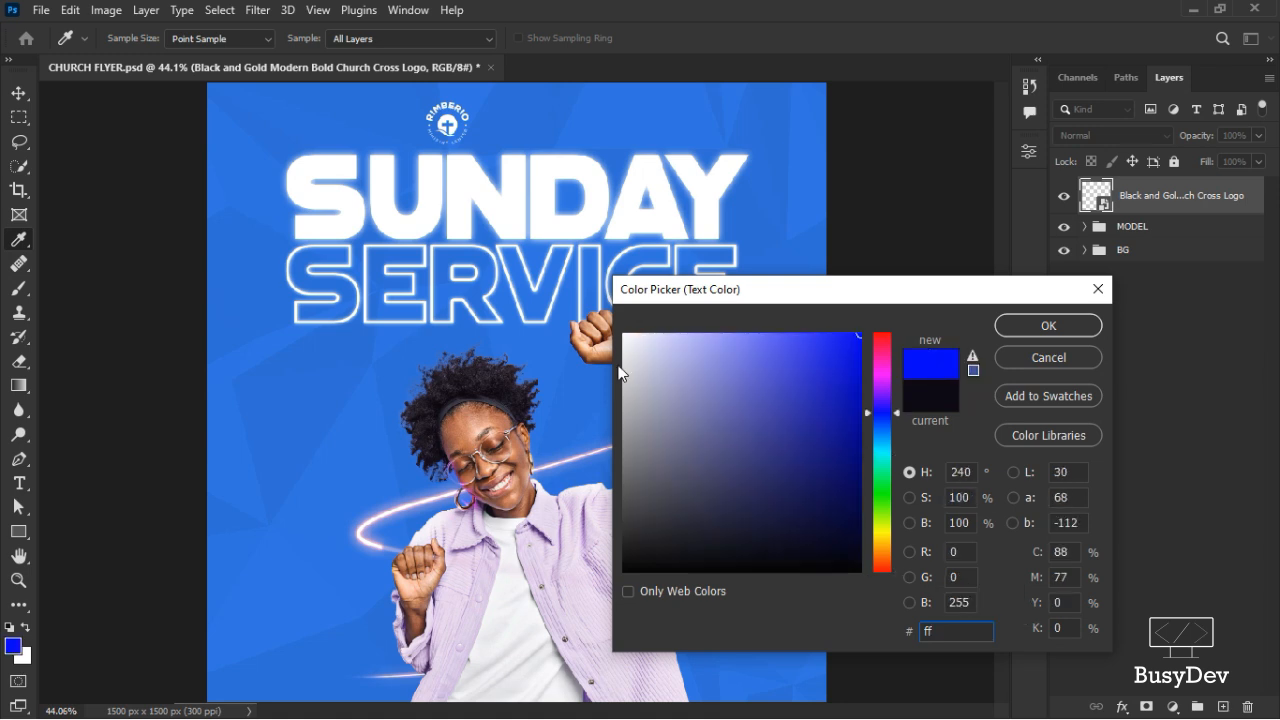
{"action": "type", "text": "f"}
{"action": "key", "text": "Return"}
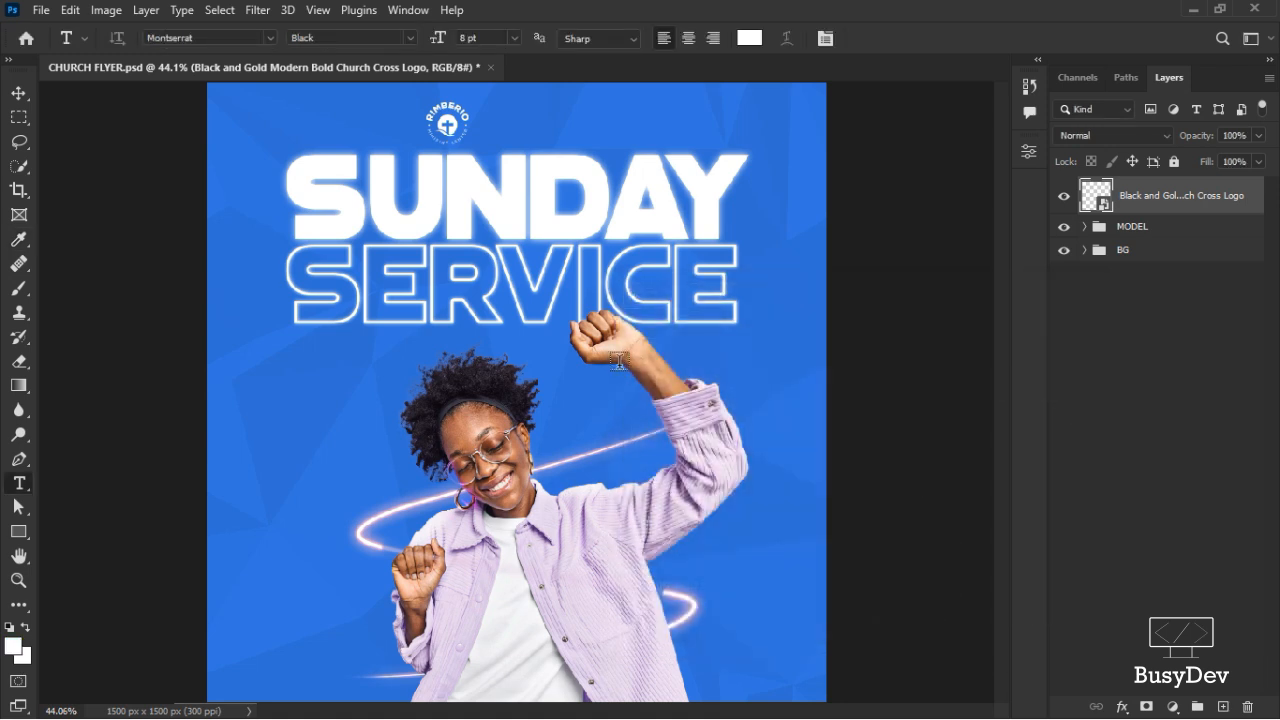
Add the text "DOMINION CITY" just to the right of the church logo, above the SUNDAY heading
{"action": "scroll", "coordinate": [507, 161], "scroll_direction": "up", "scroll_amount": 3}
{"action": "scroll", "coordinate": [510, 161], "scroll_direction": "up", "scroll_amount": 1}
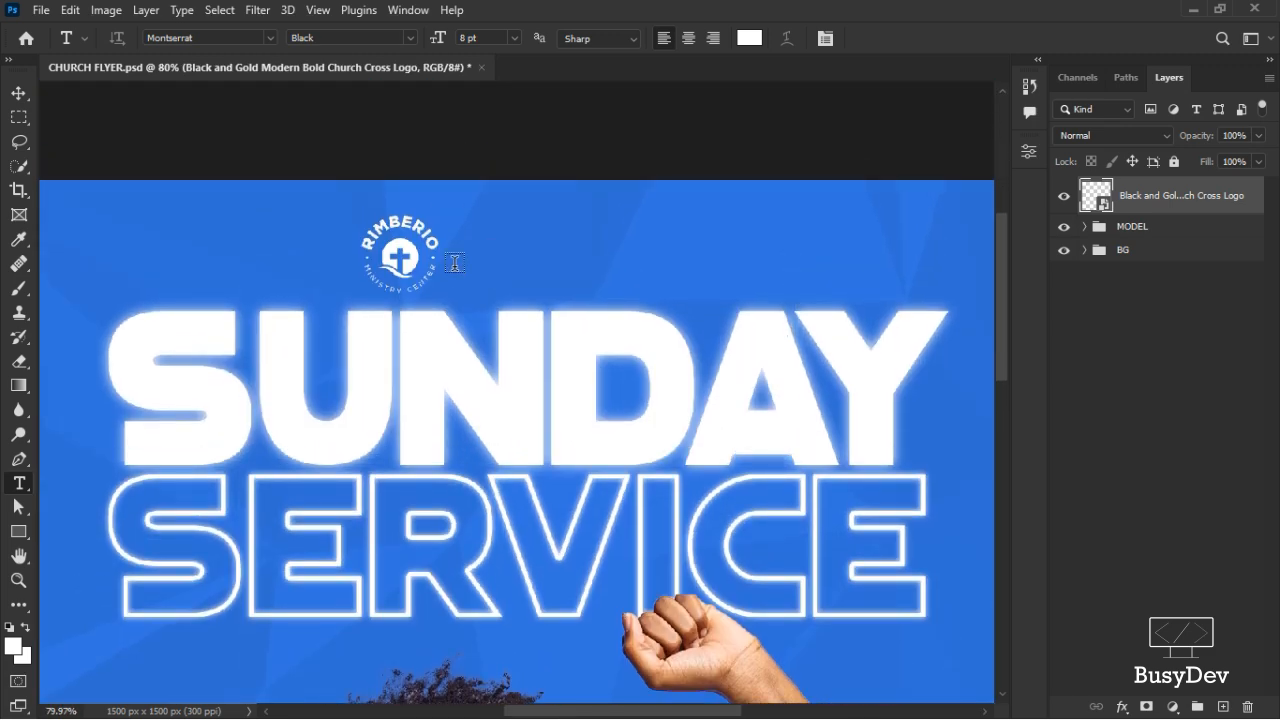
{"action": "left_click", "coordinate": [465, 236]}
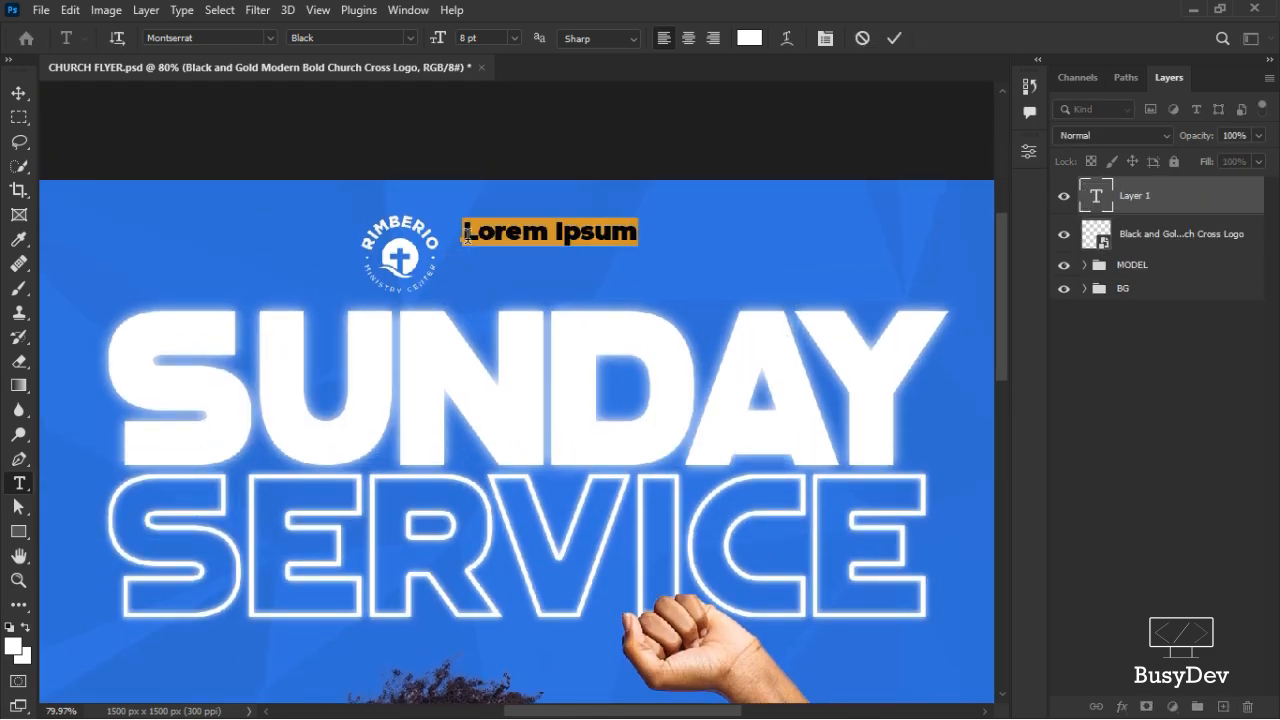
{"action": "type", "text": "DOM"}
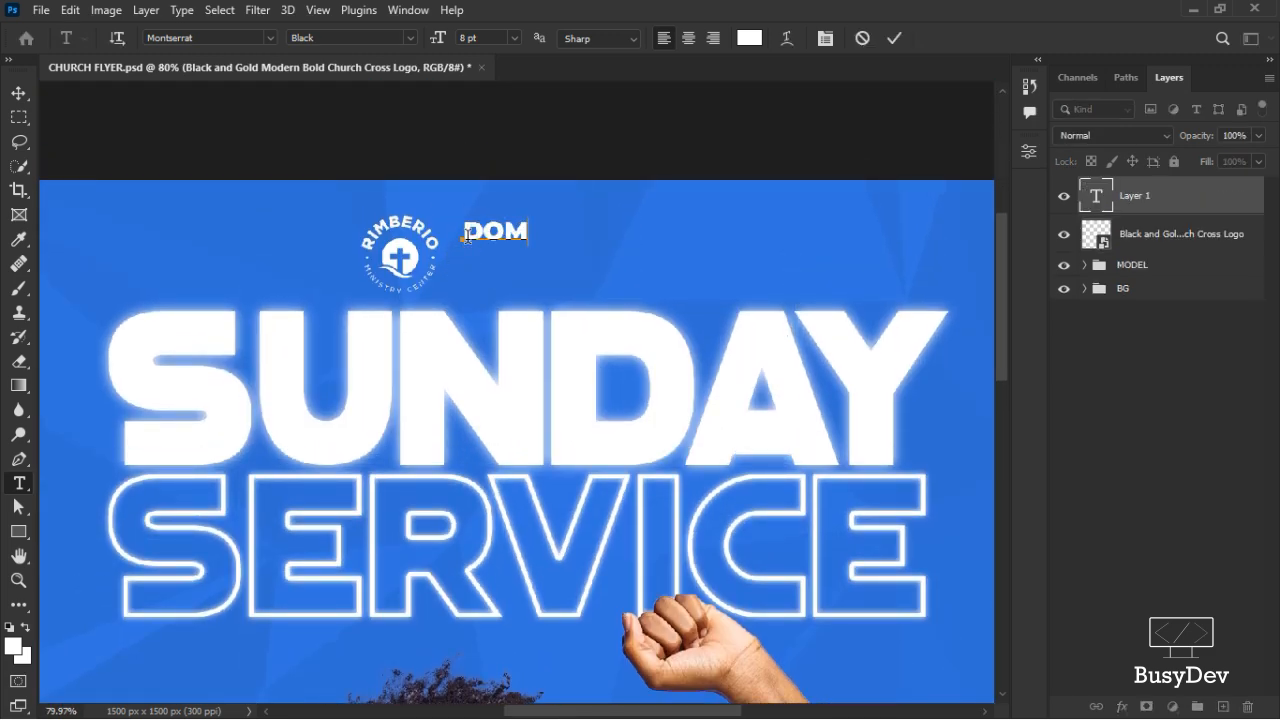
{"action": "type", "text": "INIOON CITY"}
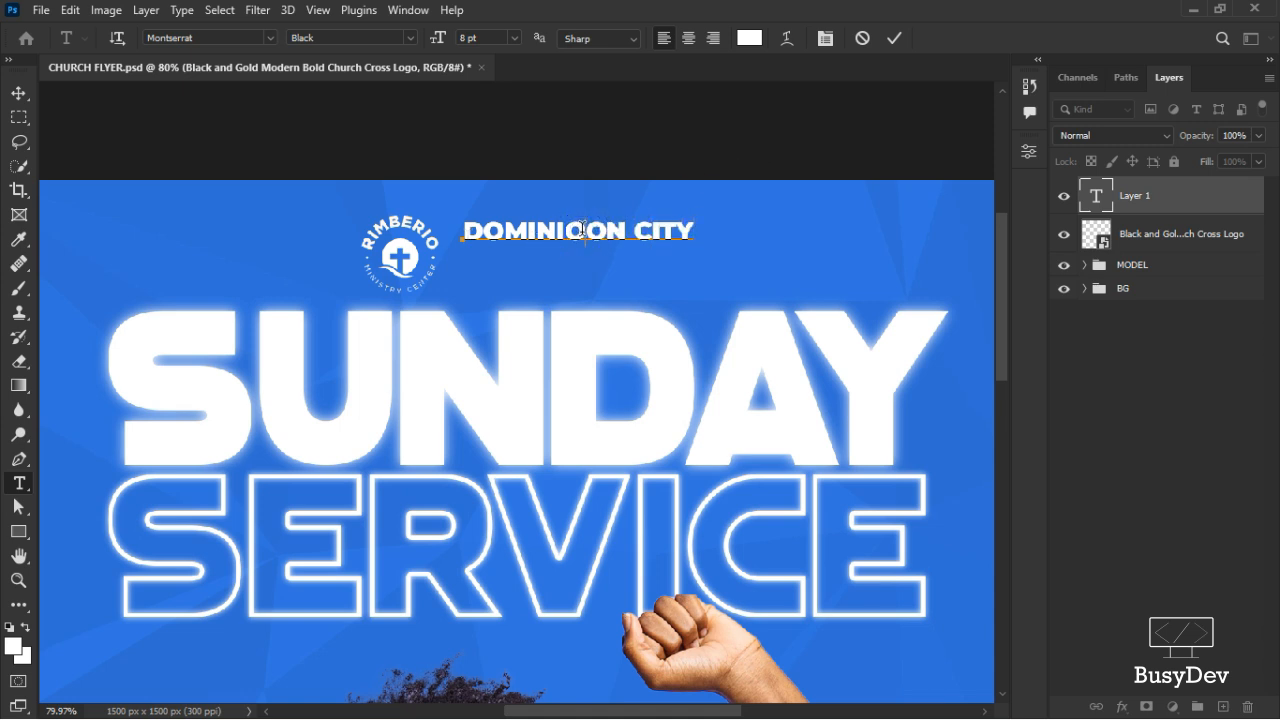
{"action": "left_click", "coordinate": [583, 229]}
{"action": "key", "text": "BackSpace"}
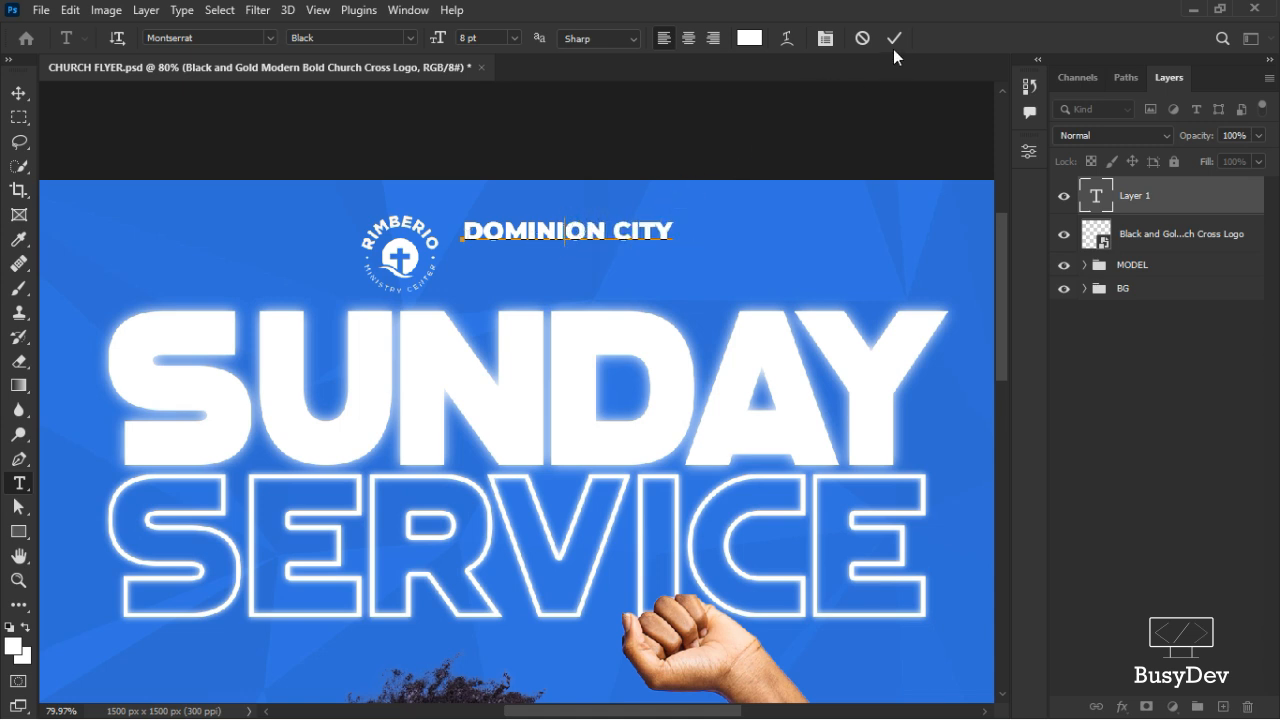
{"action": "left_click", "coordinate": [541, 129]}
Duplicate the DOMINION CITY text directly beneath the original beside the logo and change the copy to "ADWESO, PILLAR 2"
{"action": "key", "text": "v"}
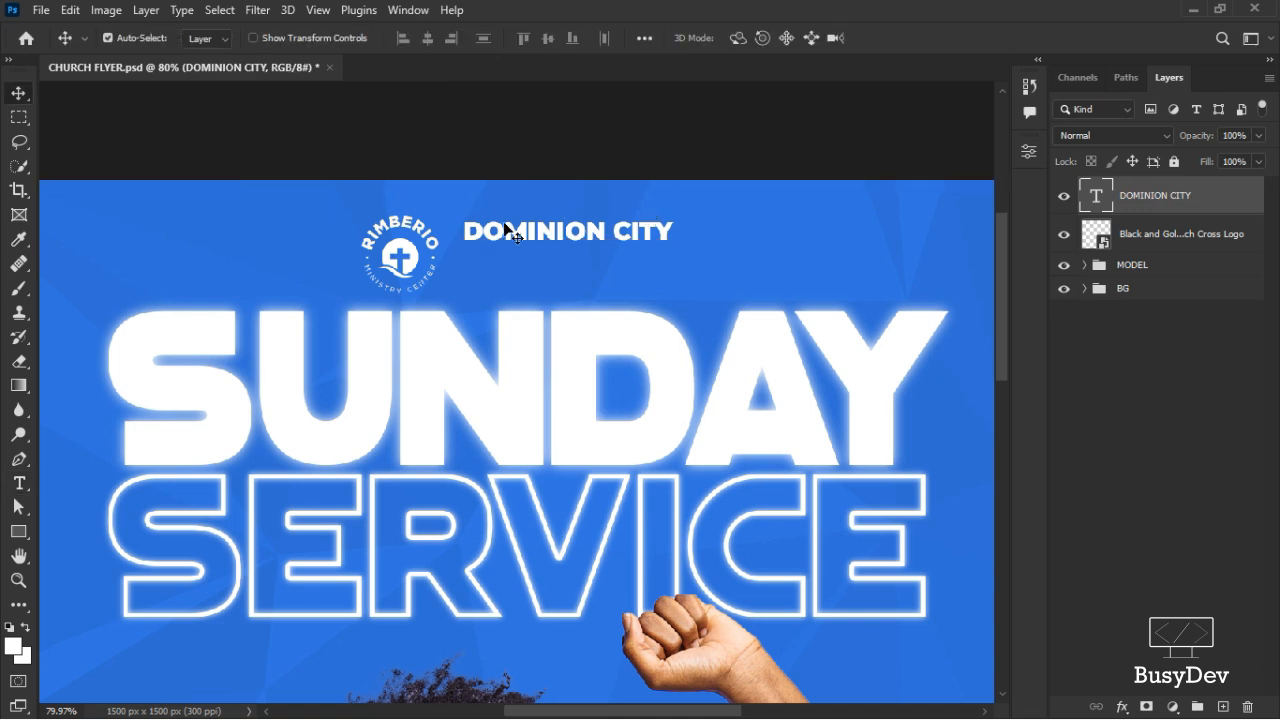
{"action": "mouse_move", "coordinate": [544, 248]}
{"action": "left_mouse_down"}
{"action": "mouse_move", "coordinate": [533, 244]}
{"action": "mouse_move", "coordinate": [550, 241]}
{"action": "mouse_move", "coordinate": [546, 266]}
{"action": "left_mouse_up"}
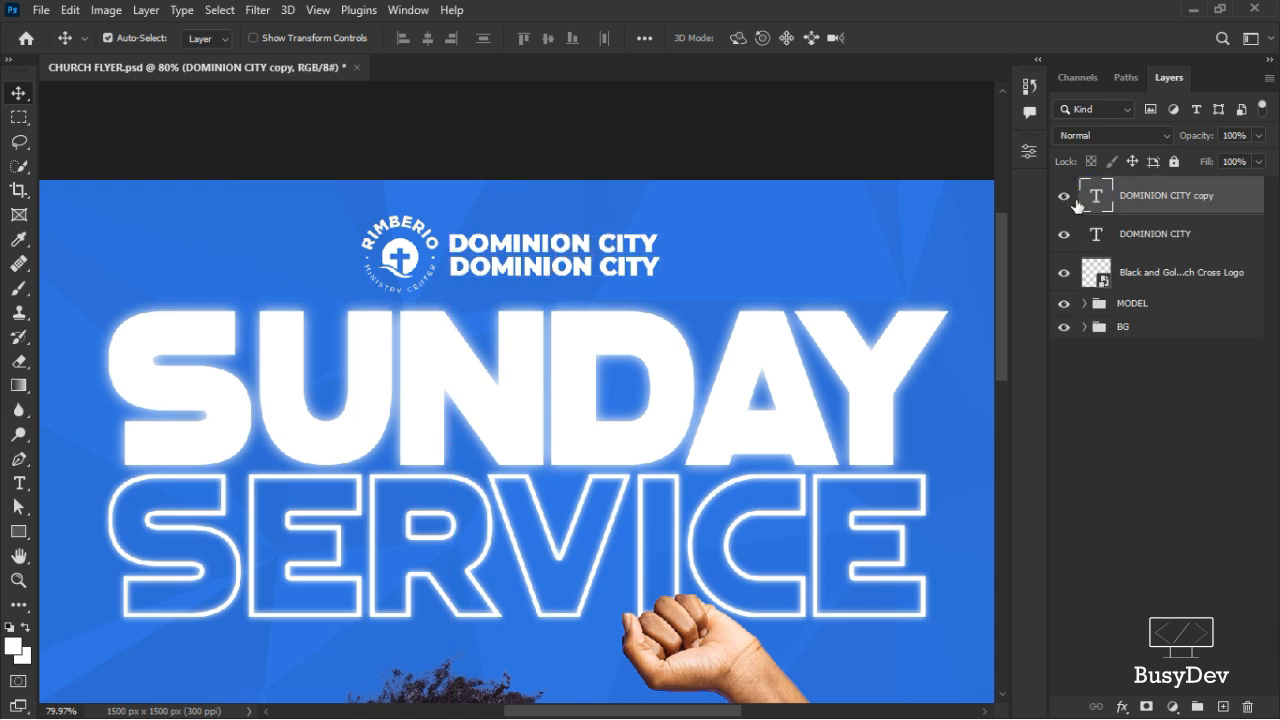
{"action": "double_click", "coordinate": [1092, 196]}
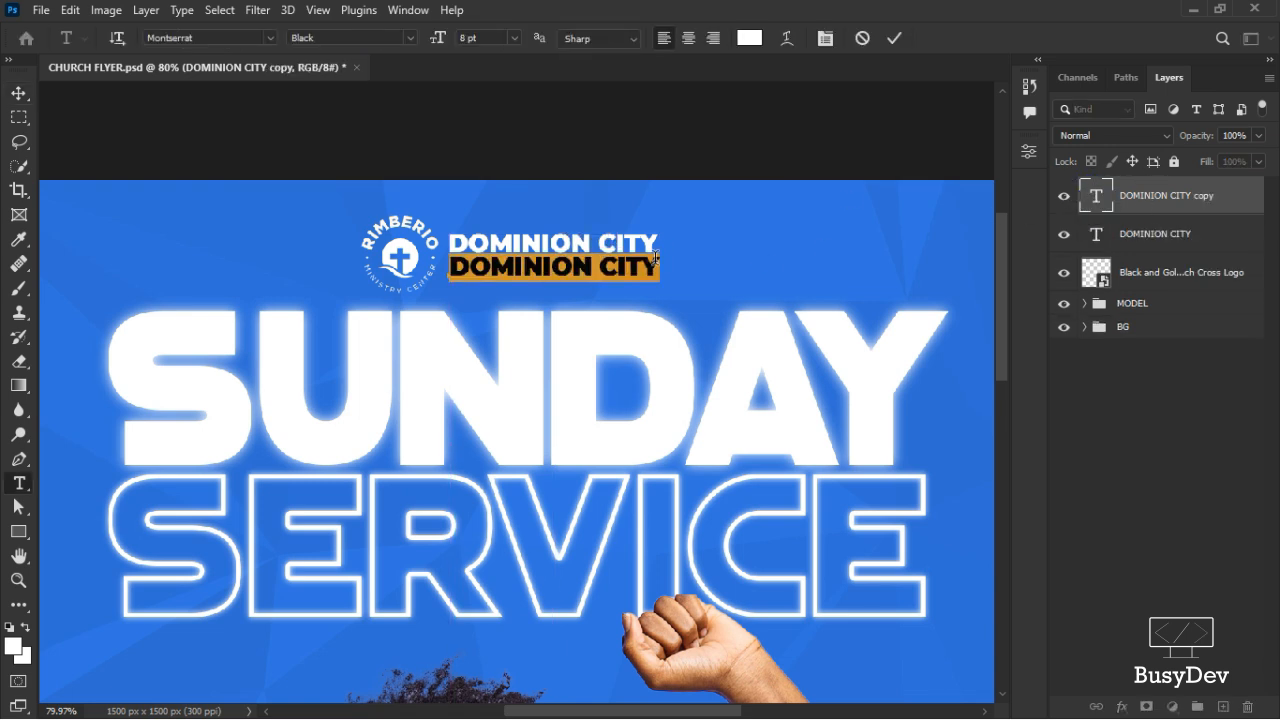
{"action": "type", "text": "ADWESO"}
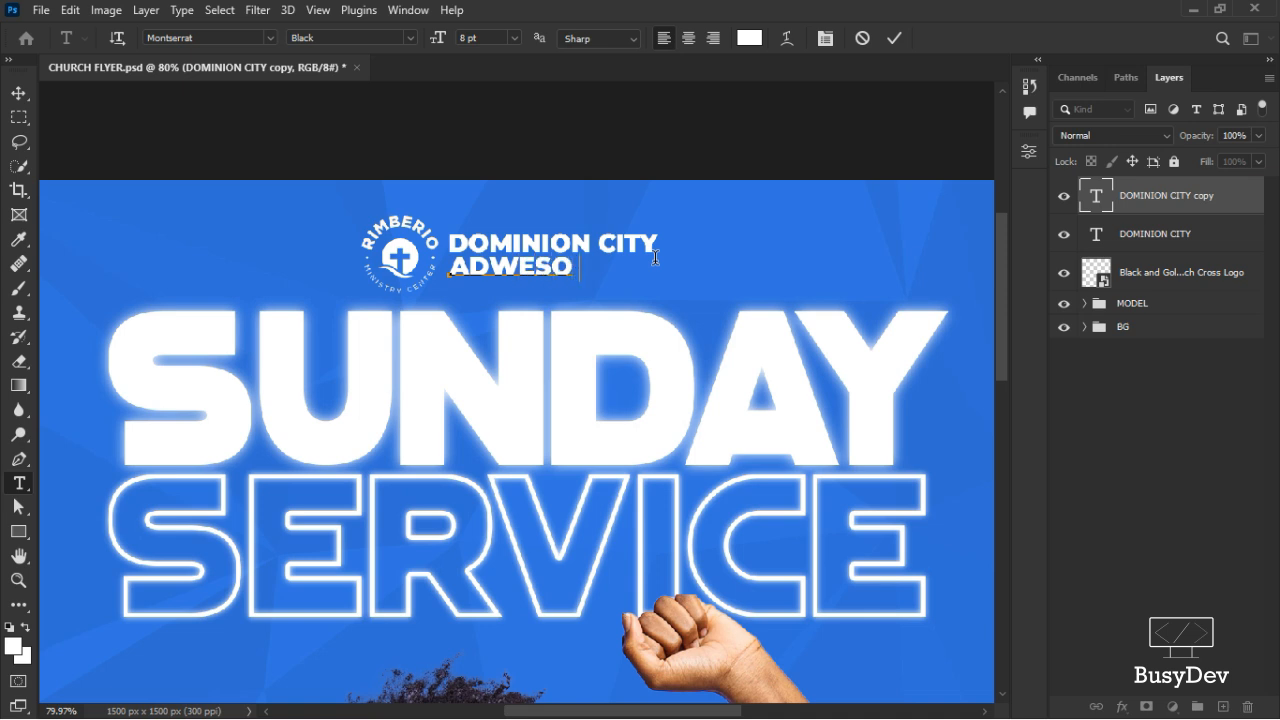
{"action": "type", "text": ", pILLART"}
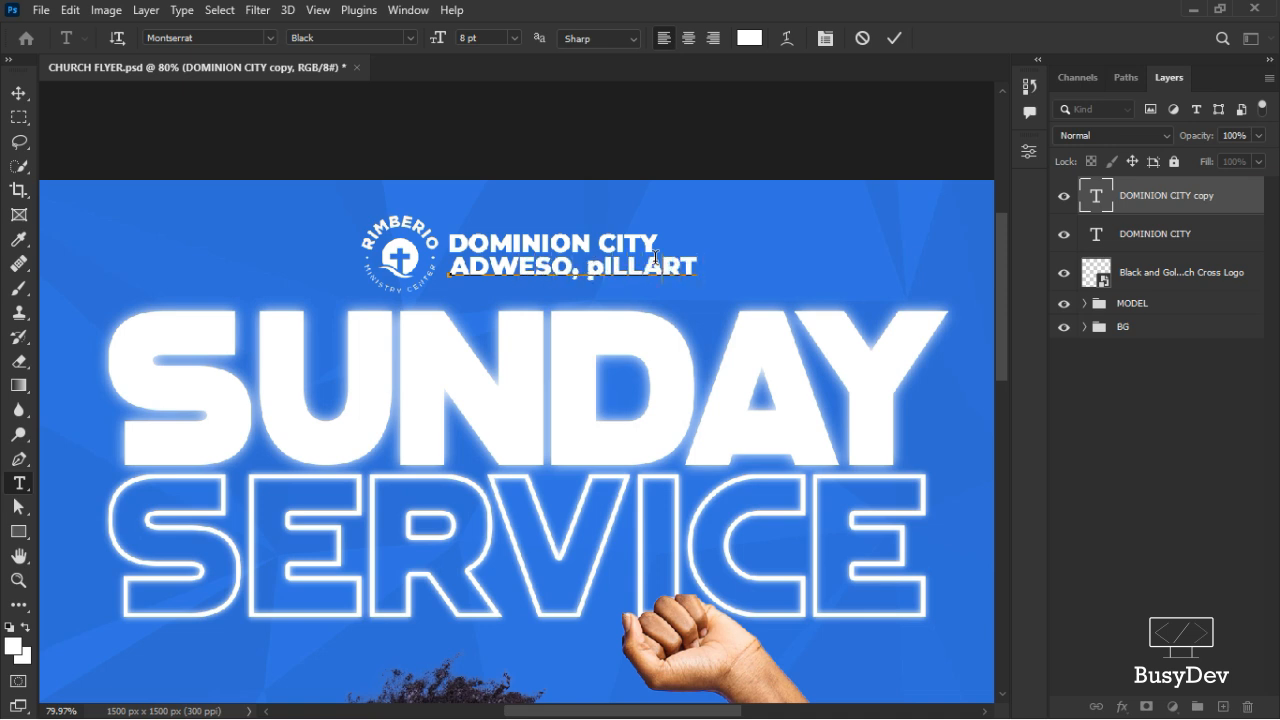
{"action": "key", "text": "BackSpace"}
{"action": "key", "text": "BackSpace"}
{"action": "key", "text": "BackSpace"}
{"action": "key", "text": "BackSpace"}
{"action": "key", "text": "BackSpace"}
{"action": "key", "text": "BackSpace"}
{"action": "type", "text": "PILLAR 2"}
{"action": "left_click", "coordinate": [894, 38]}
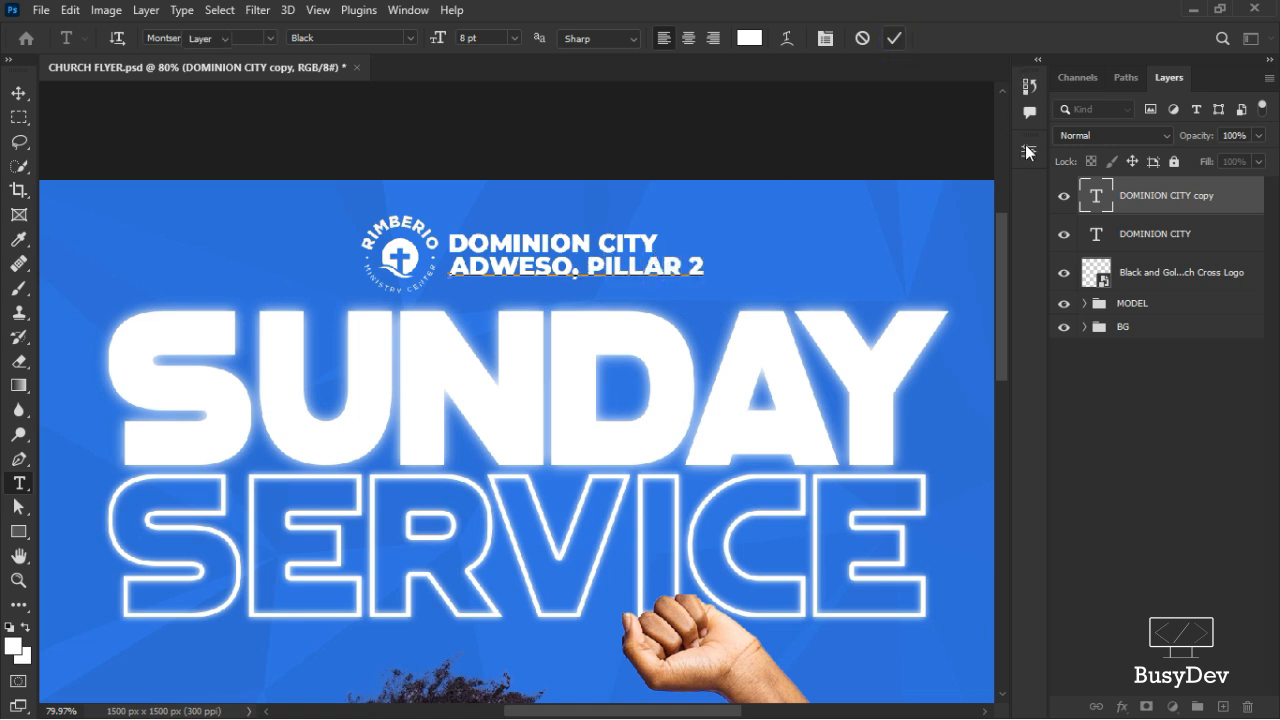
Set the font style of the ADWESO, PILLAR 2 text layer to Medium
{"action": "key", "text": "v"}
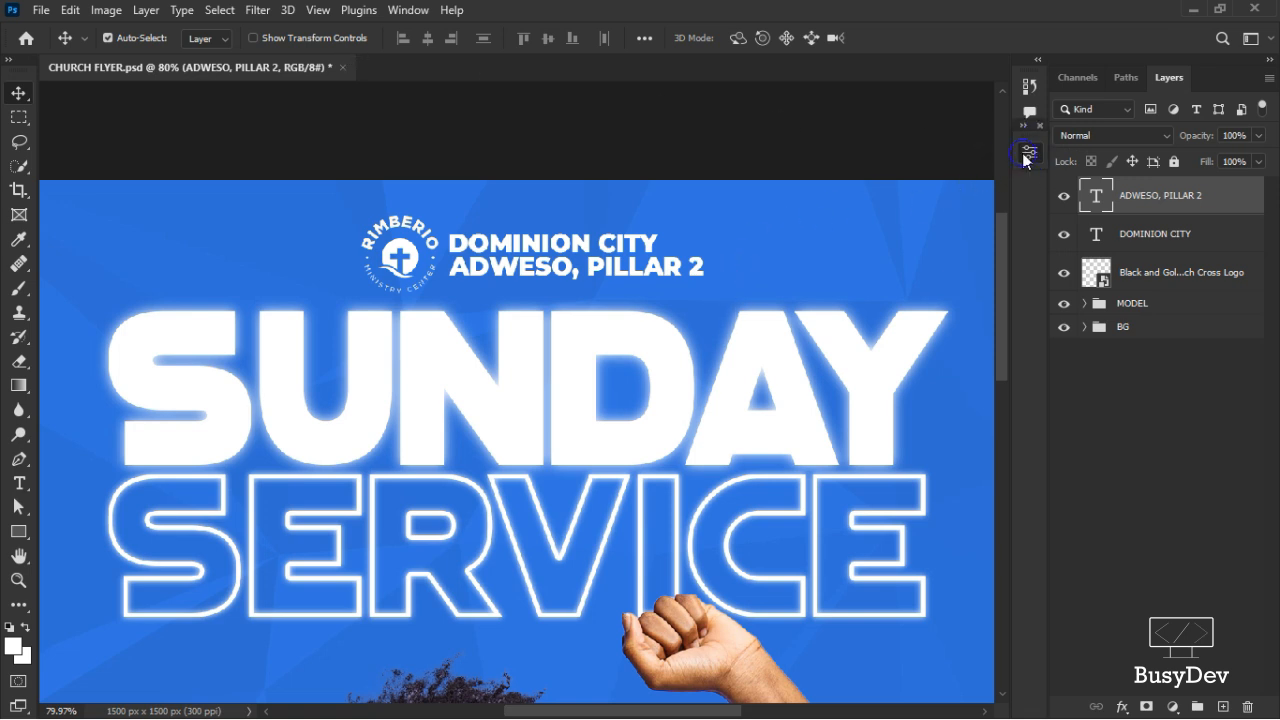
{"action": "left_click", "coordinate": [1026, 152]}
{"action": "left_click", "coordinate": [926, 283]}
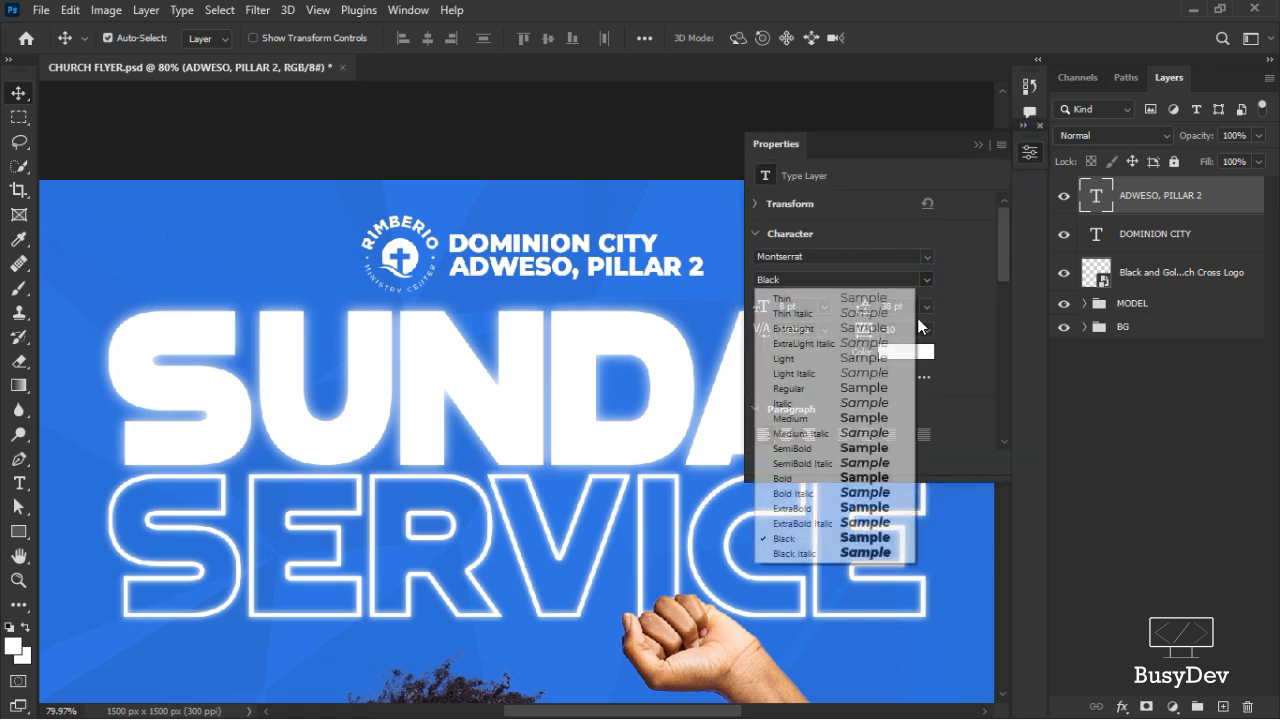
{"action": "left_click", "coordinate": [826, 417]}
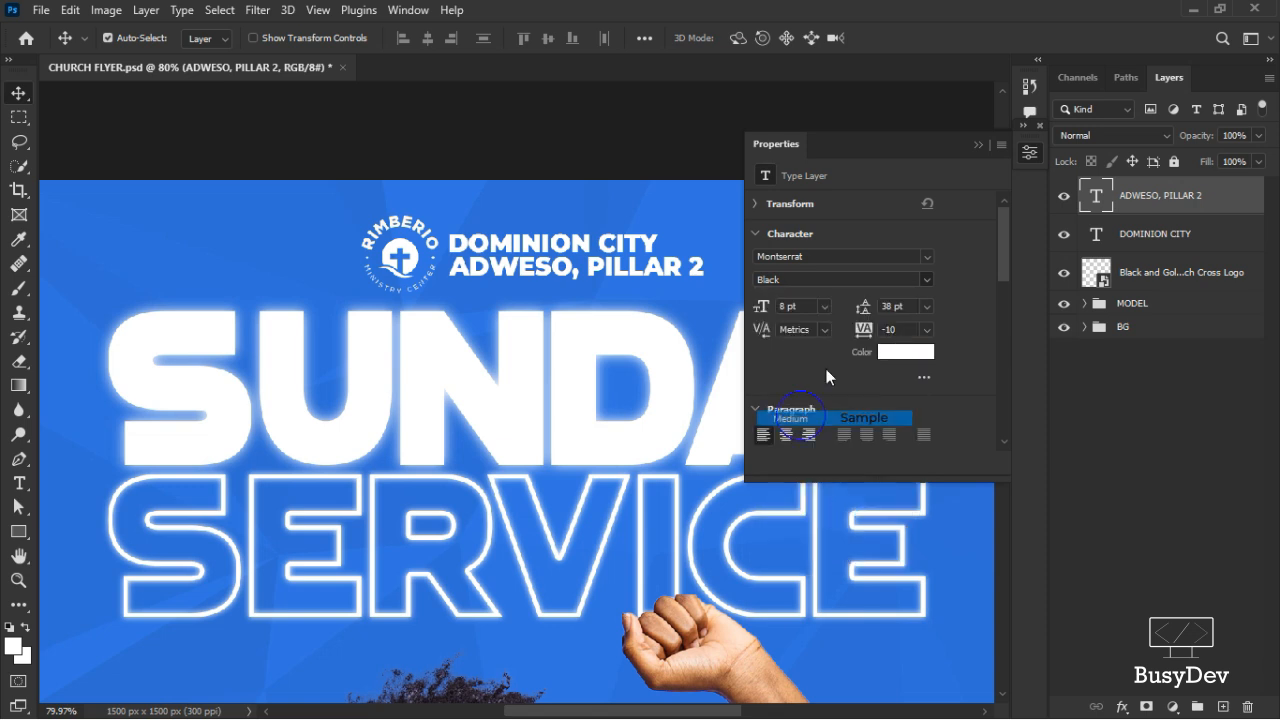
Set the font size of the ADWESO, PILLAR 2 text layer to 6 pt
{"action": "left_click", "coordinate": [823, 307]}
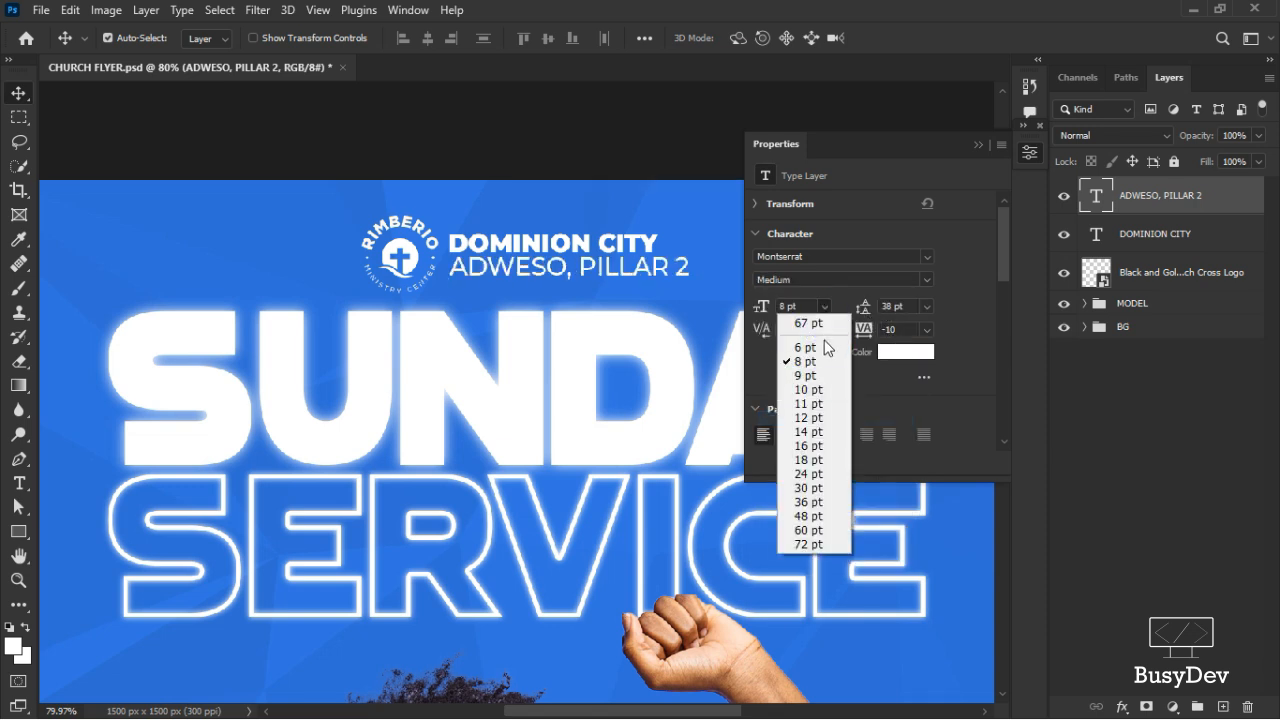
{"action": "left_click", "coordinate": [806, 347]}
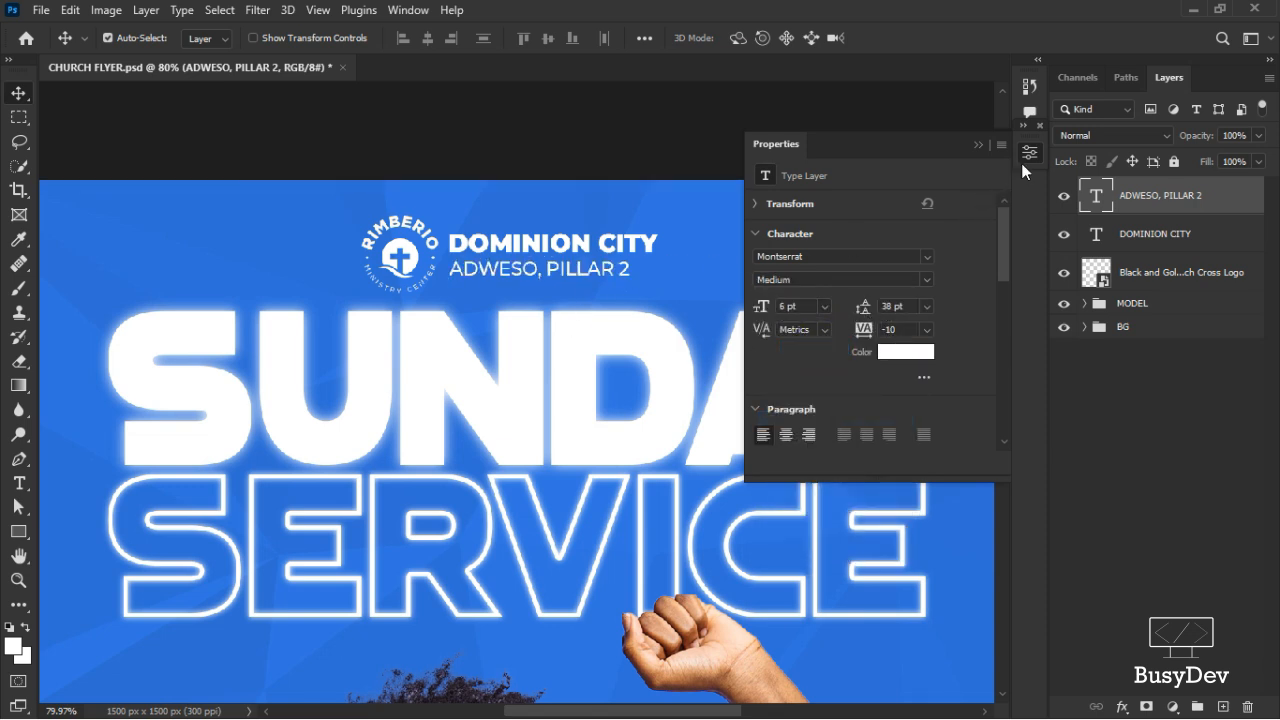
{"action": "left_click", "coordinate": [1026, 156]}
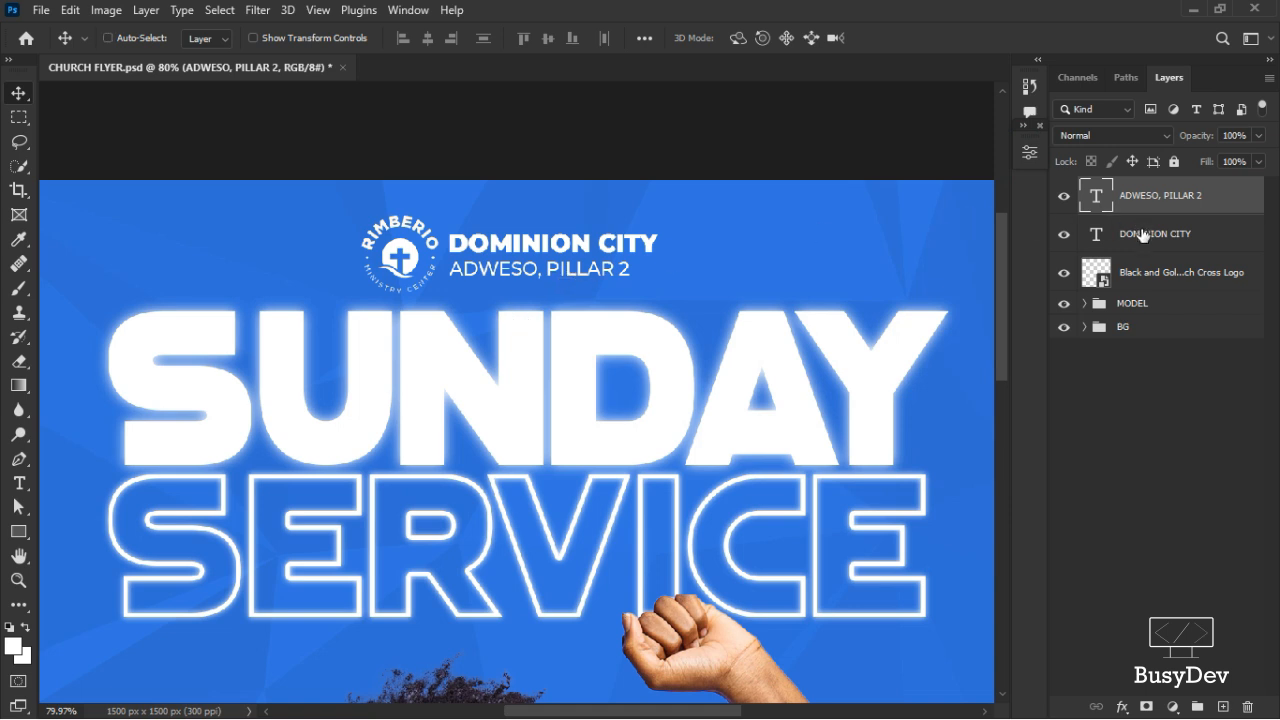
Nudge the ADWESO, PILLAR 2 text up closer beneath DOMINION CITY and align the left edges of both text layers
{"action": "key", "text": "ctrl+Up"}
{"action": "key", "text": "ctrl+Up"}
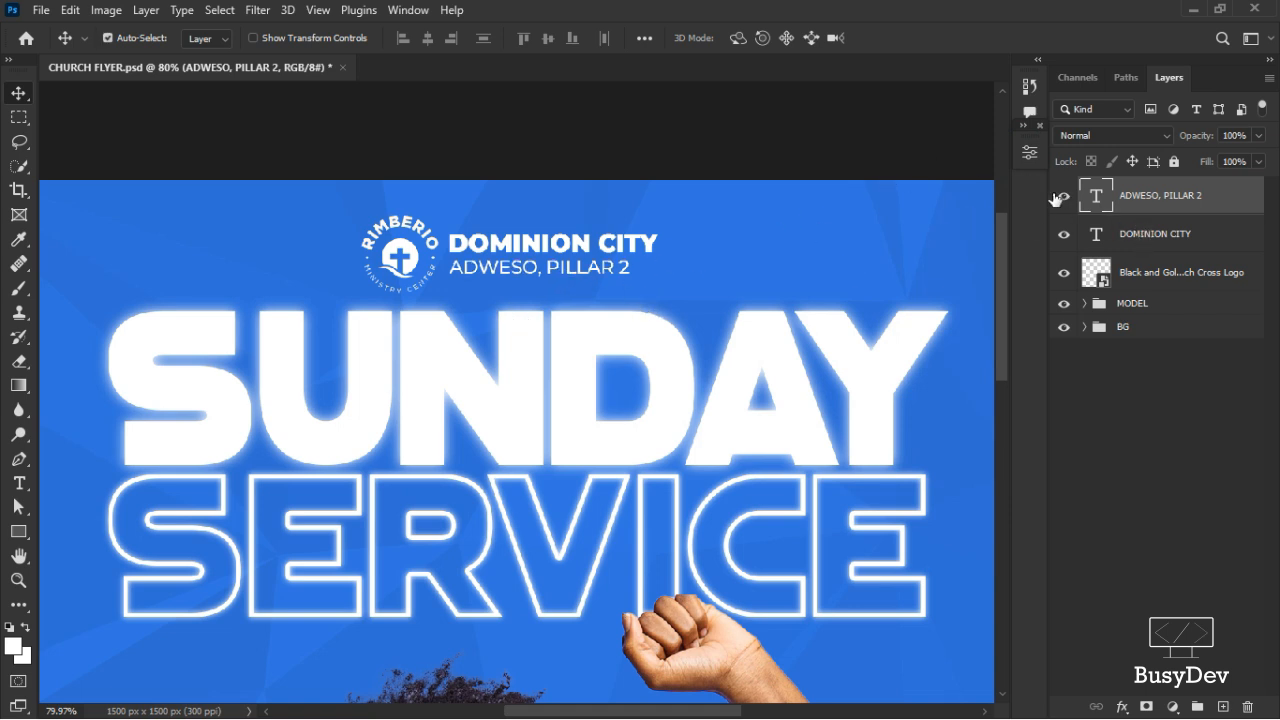
{"action": "key", "text": "Up"}
{"action": "key", "text": "Up"}
{"action": "key", "text": "Up"}
{"action": "key", "text": "Up"}
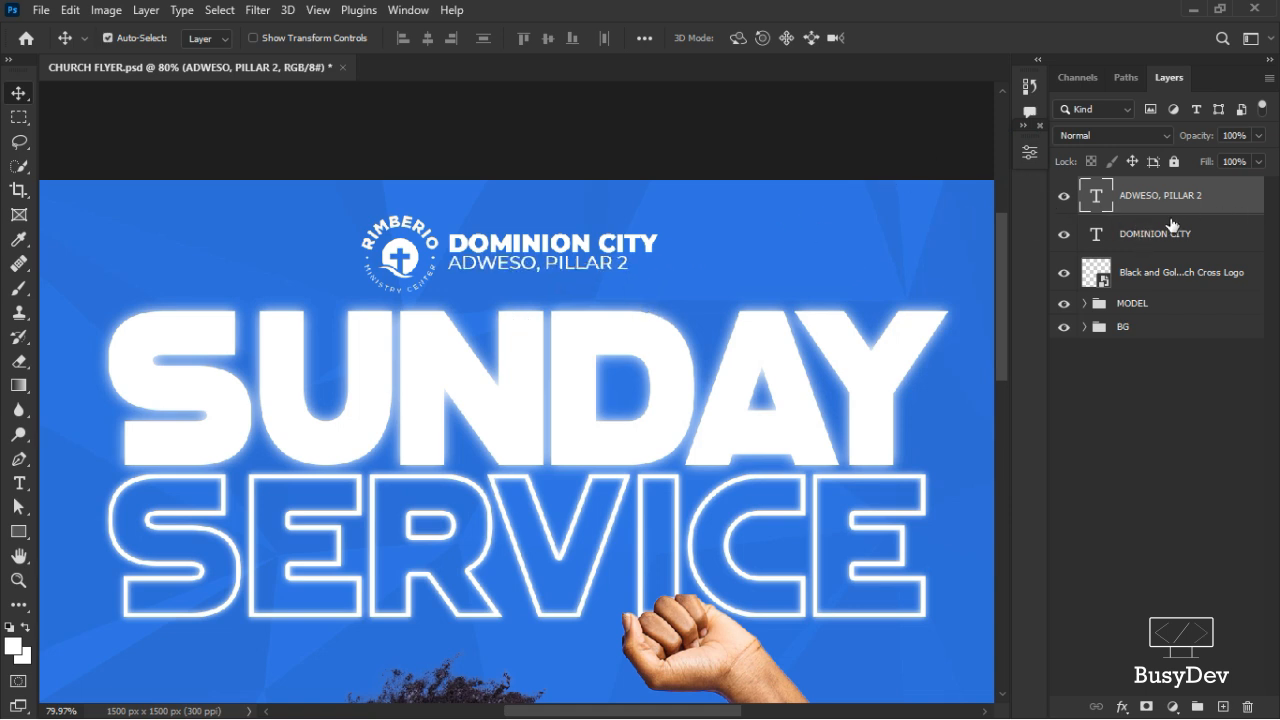
{"action": "key", "text": "Down"}
{"action": "left_click", "coordinate": [1153, 233], "text": "shift"}
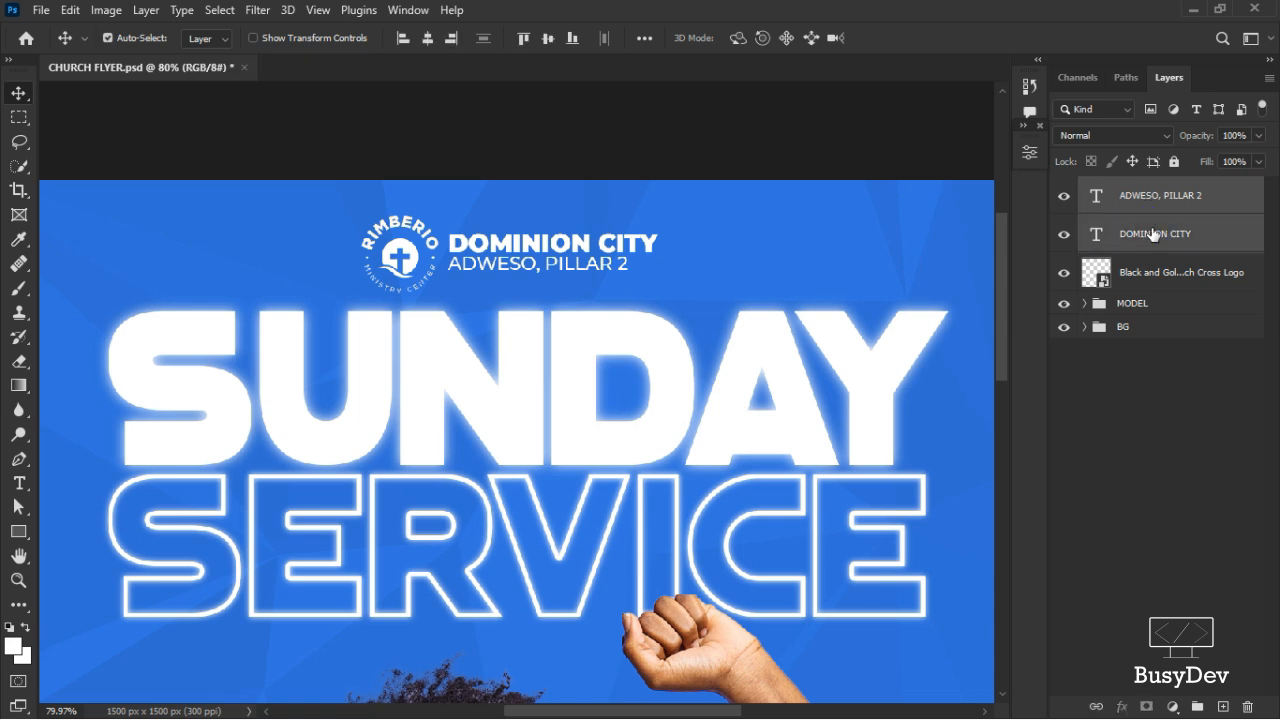
{"action": "left_click", "coordinate": [402, 42]}
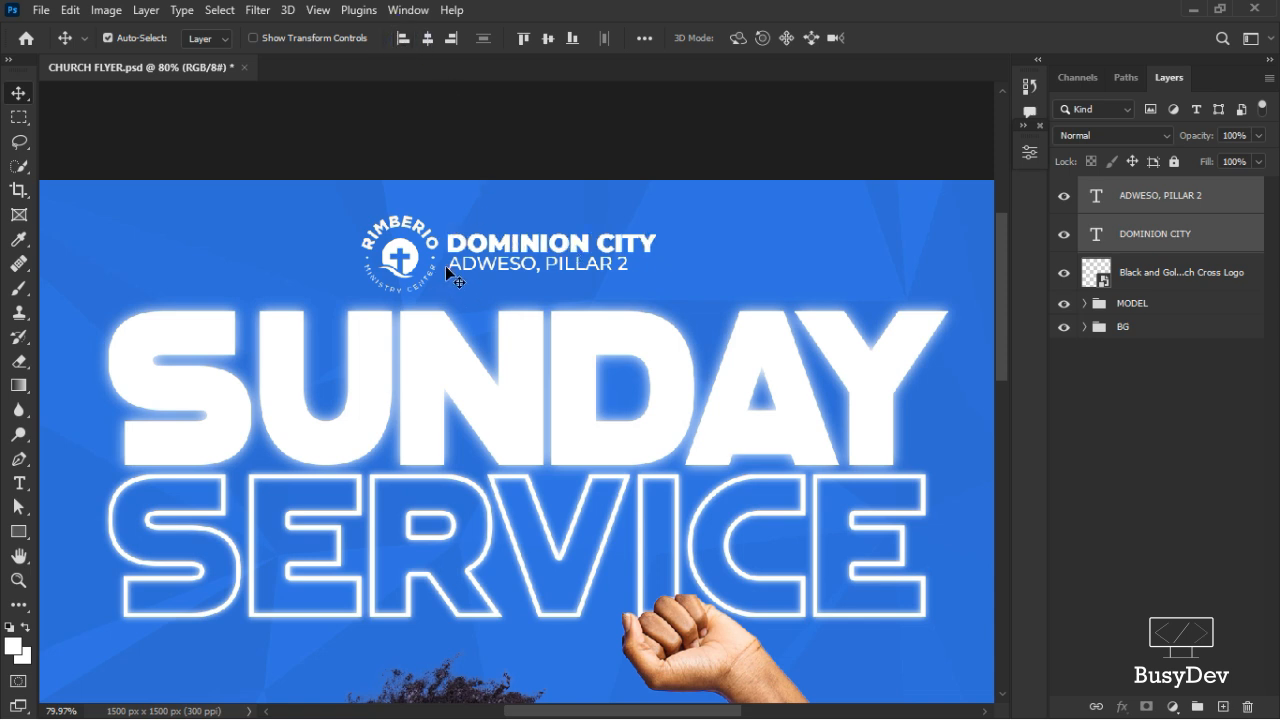
Scale the church logo down to about 9% and move it close beside the DOMINION CITY text
{"action": "left_click", "coordinate": [1130, 273]}
{"action": "key", "text": "ctrl+t"}
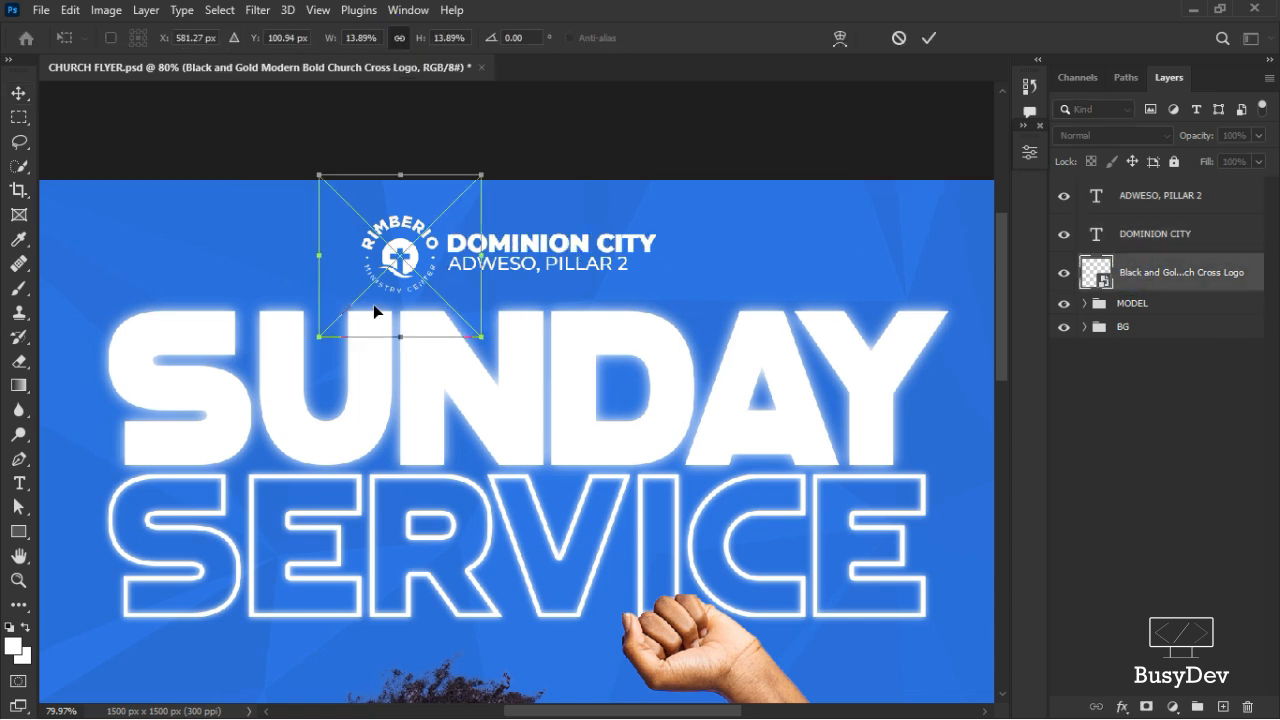
{"action": "left_click_drag", "start_coordinate": [469, 171], "coordinate": [462, 211]}
{"action": "left_click_drag", "start_coordinate": [416, 257], "coordinate": [430, 258]}
{"action": "left_click_drag", "start_coordinate": [472, 197], "coordinate": [467, 201]}
{"action": "left_click_drag", "start_coordinate": [405, 256], "coordinate": [408, 258]}
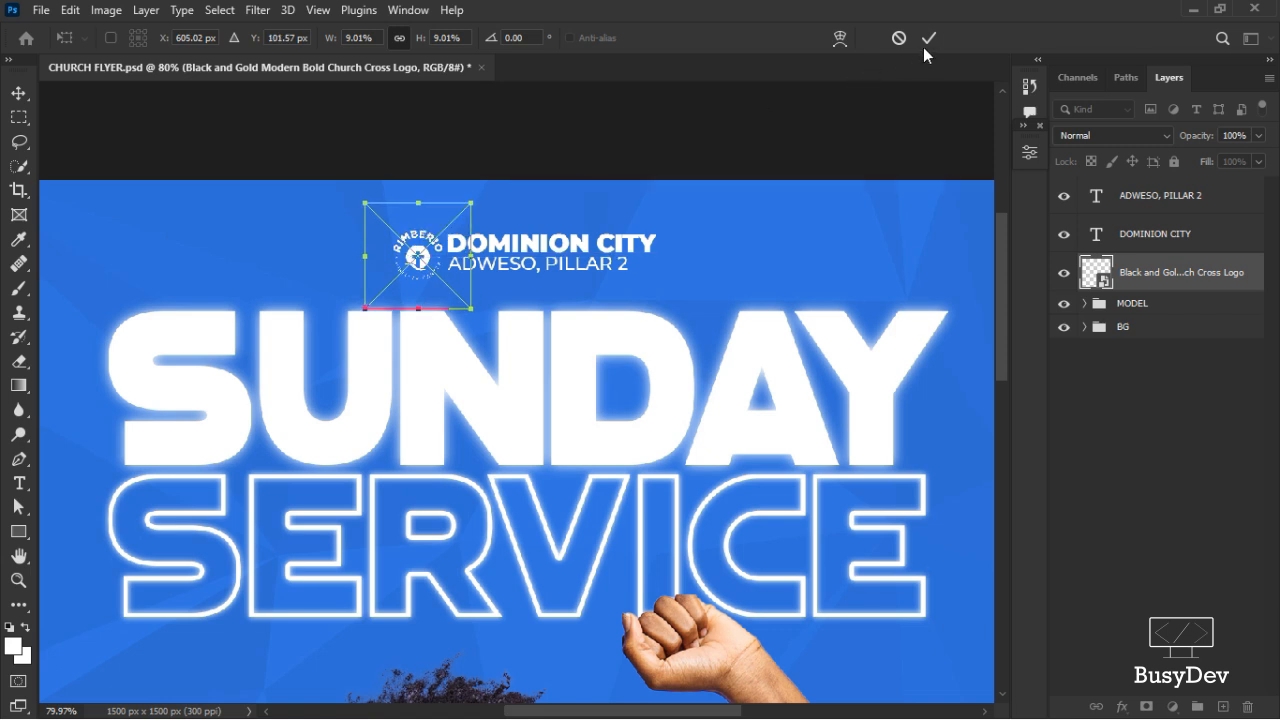
Nudge the church logo slightly left to widen the gap between it and the church name text
{"action": "scroll", "coordinate": [503, 281], "scroll_direction": "down", "scroll_amount": 2}
{"action": "scroll", "coordinate": [503, 281], "scroll_direction": "up", "scroll_amount": 3}
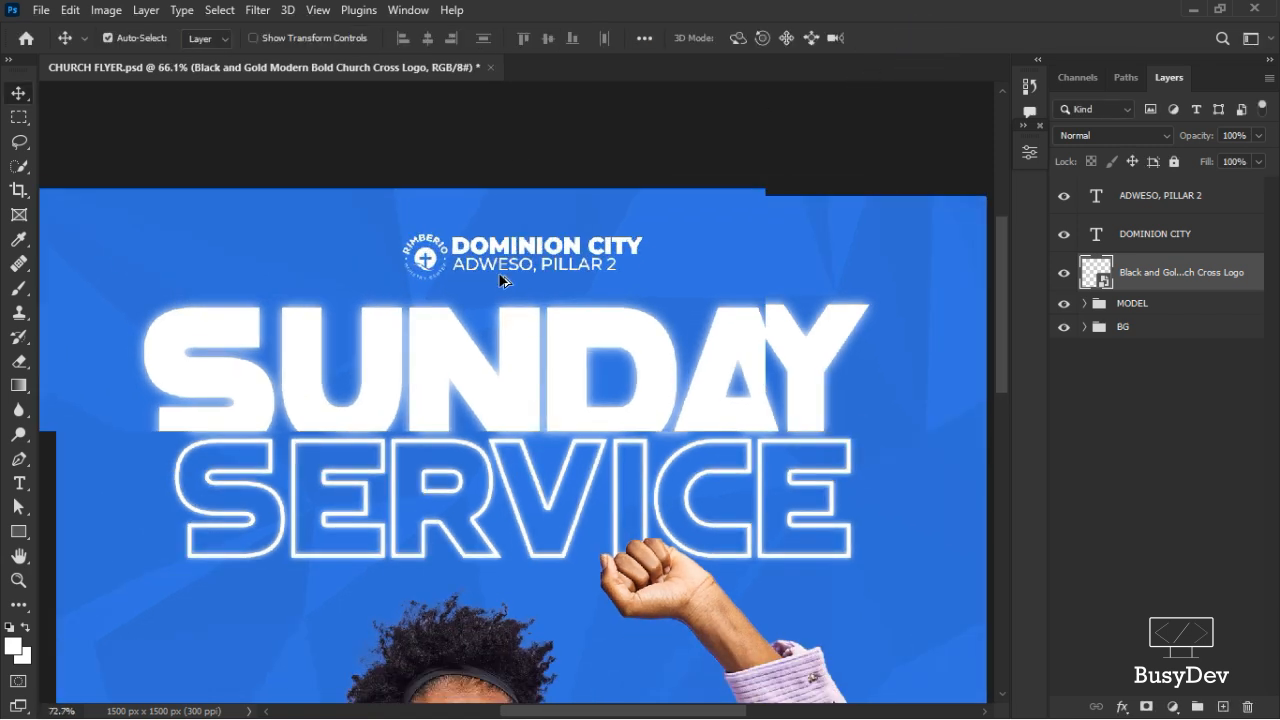
{"action": "scroll", "coordinate": [503, 281], "scroll_direction": "up", "scroll_amount": 1}
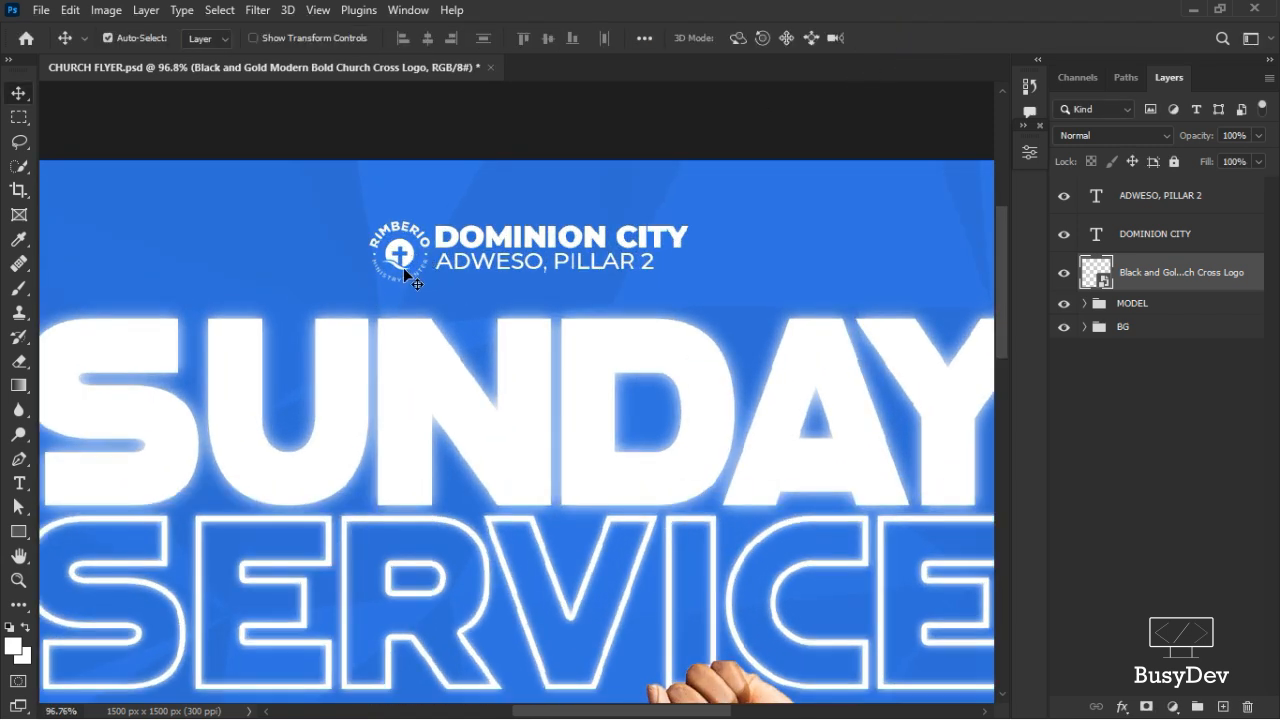
{"action": "key", "text": "Left"}
{"action": "key", "text": "Left"}
{"action": "key", "text": "Left"}
{"action": "key", "text": "Left"}
{"action": "key", "text": "Left"}
{"action": "key", "text": "Left"}
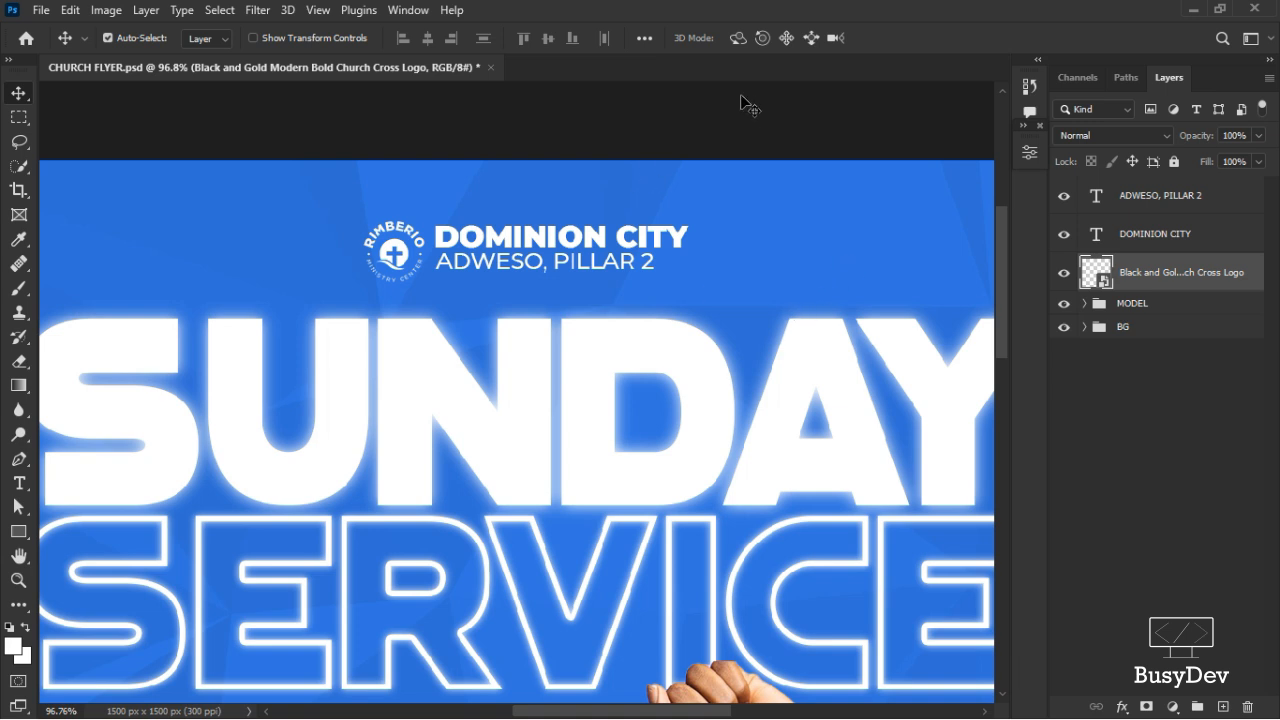
Set the font size of the ADWESO, PILLAR 2 text layer to 6.7 pt
{"action": "left_click", "coordinate": [1172, 197]}
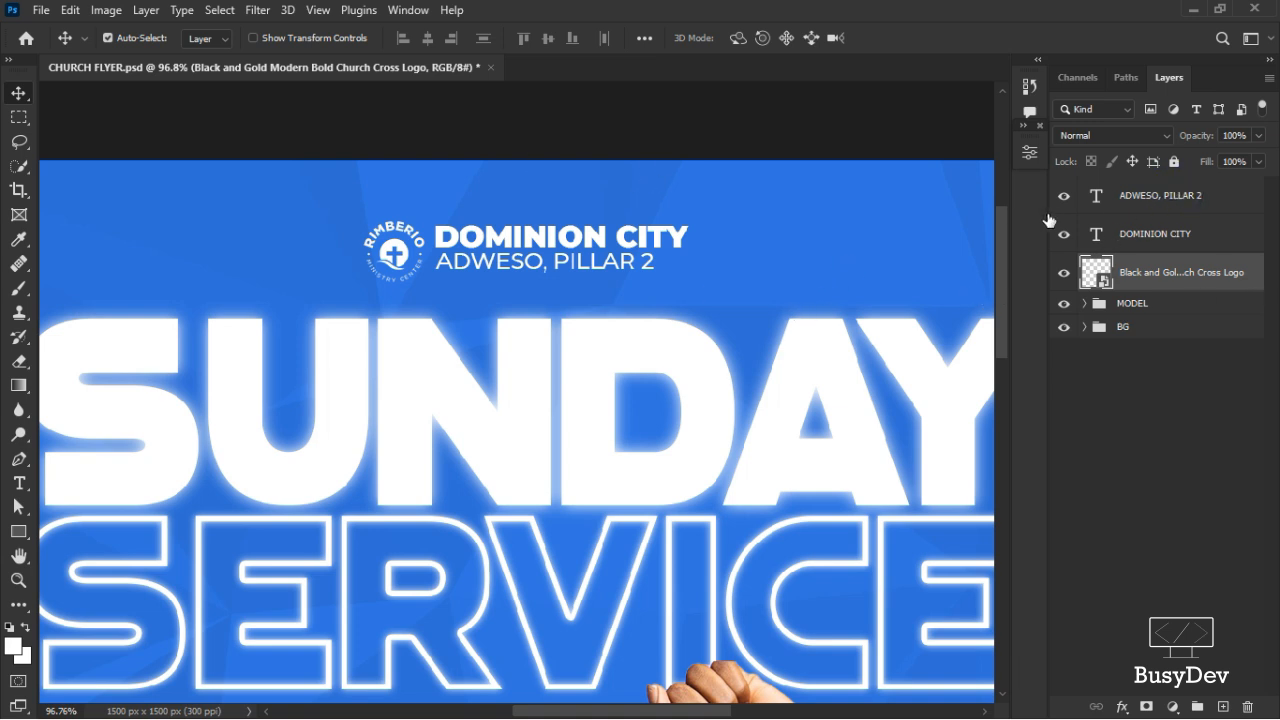
{"action": "left_click", "coordinate": [1029, 153]}
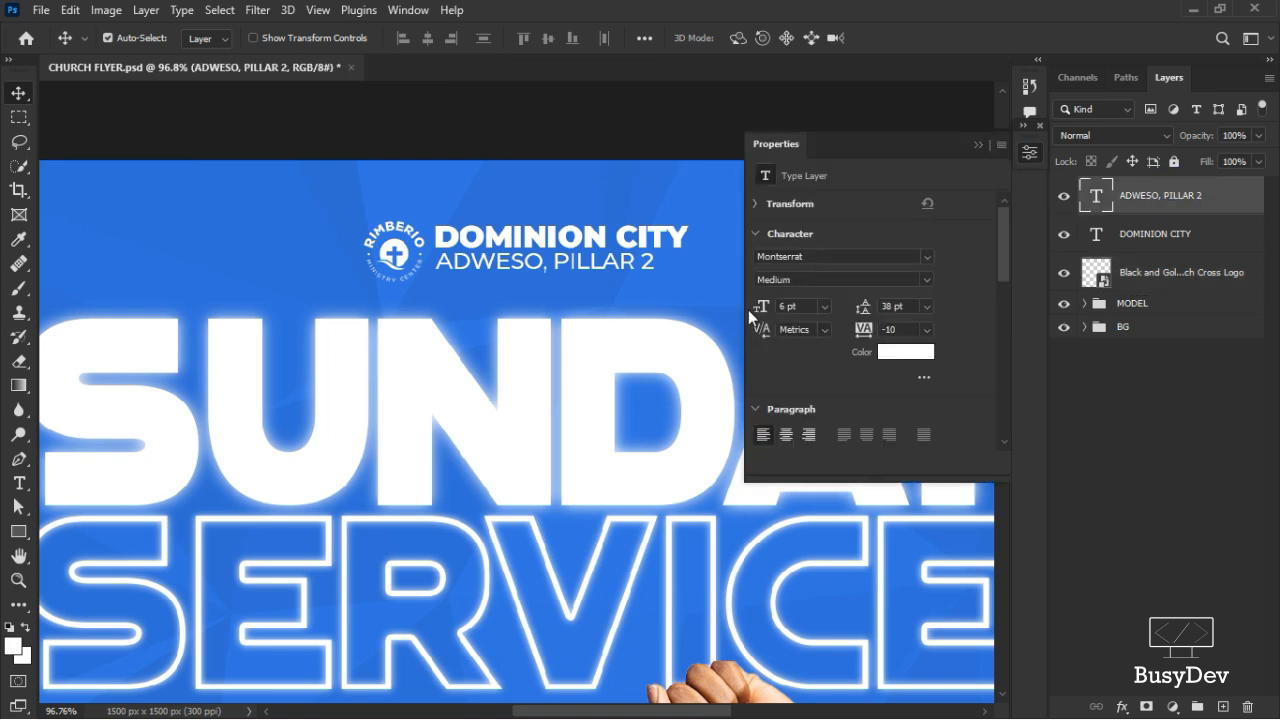
{"action": "left_click_drag", "start_coordinate": [757, 312], "coordinate": [760, 313]}
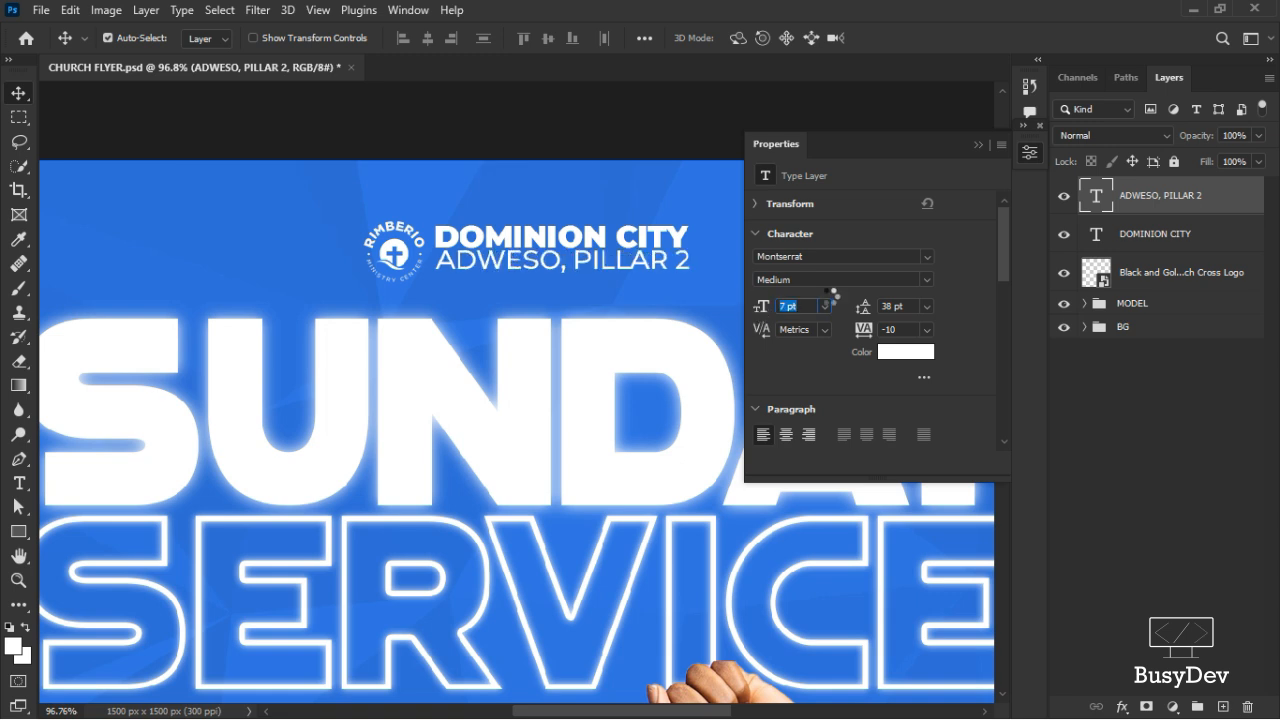
{"action": "left_click", "coordinate": [801, 313]}
{"action": "double_click", "coordinate": [801, 312]}
{"action": "type", "text": "6.7"}
{"action": "key", "text": "Return"}
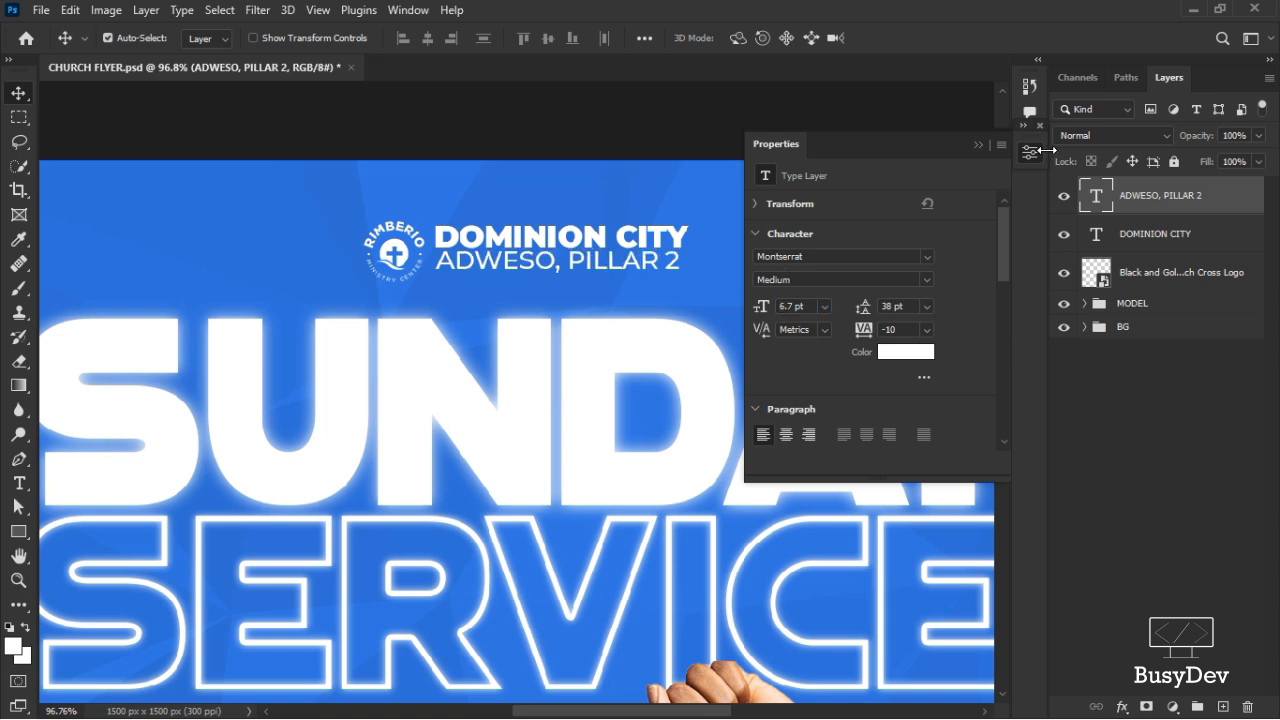
{"action": "left_click", "coordinate": [1030, 153]}
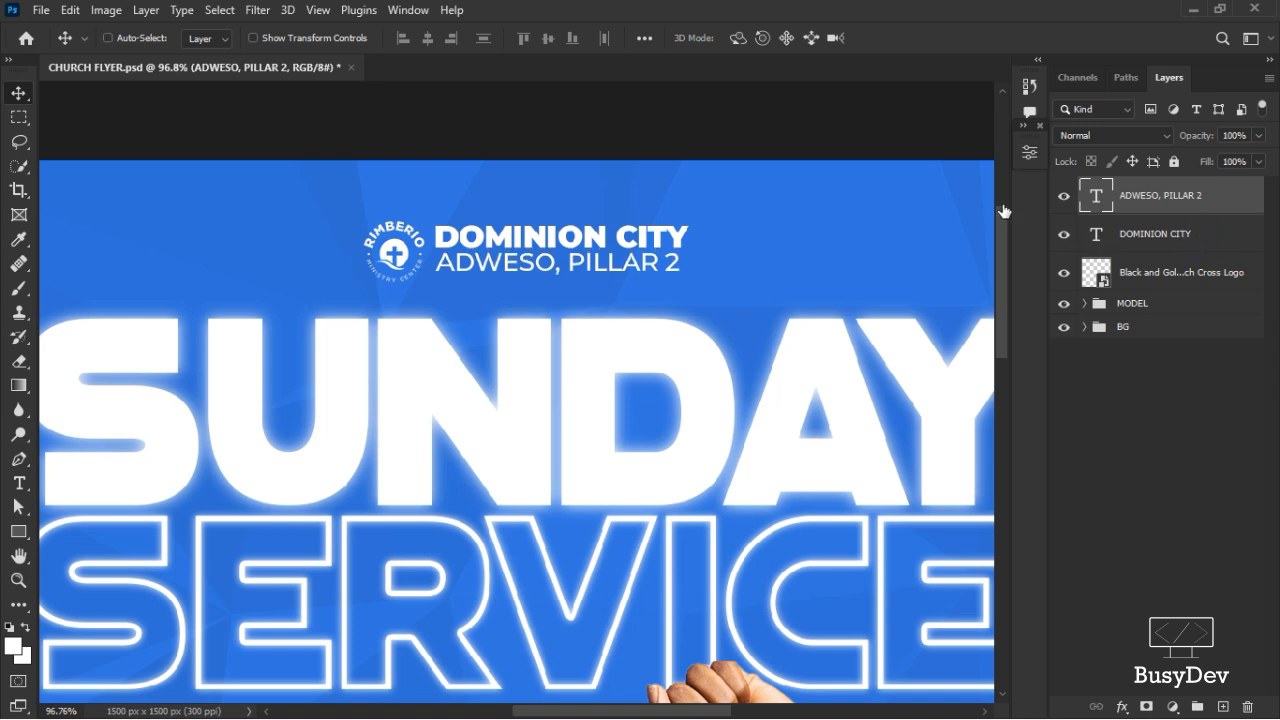
Align the resized ADWESO, PILLAR 2 text with the left edge of the DOMINION CITY text
{"action": "left_click", "coordinate": [1132, 234], "text": "ctrl"}
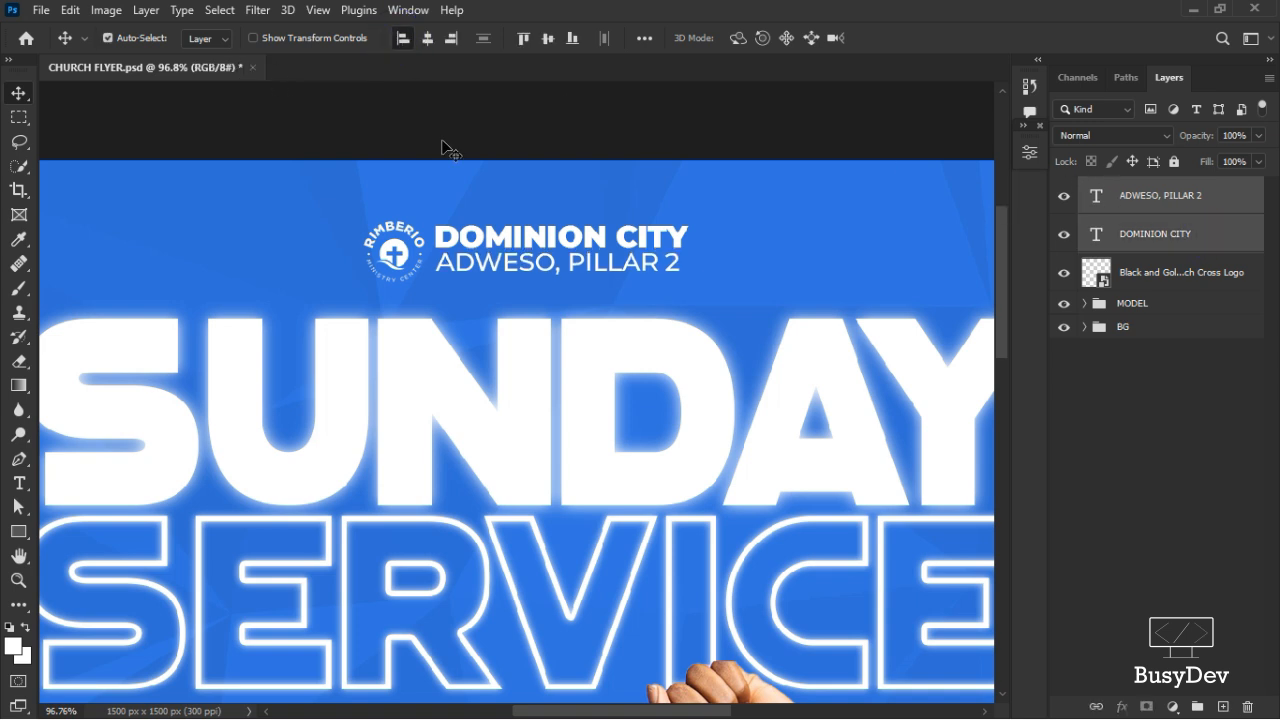
{"action": "left_click", "coordinate": [745, 283]}
{"action": "scroll", "coordinate": [609, 304], "scroll_direction": "down", "scroll_amount": 4}
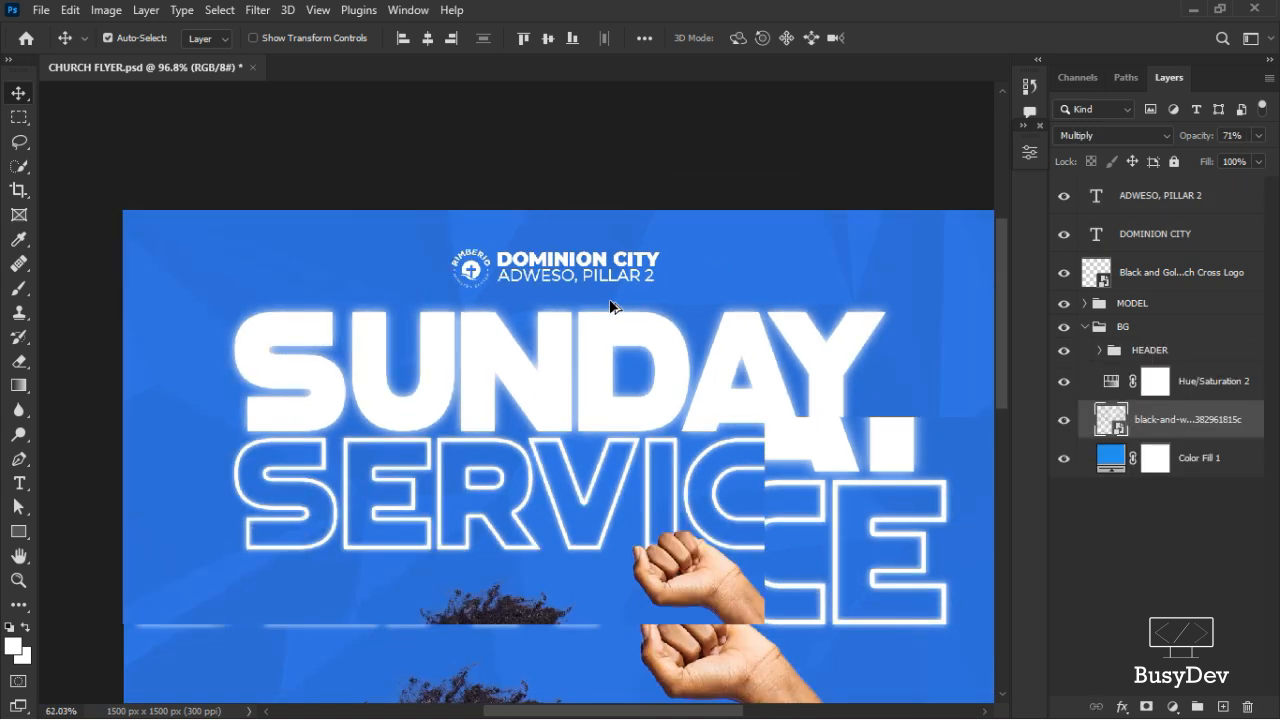
{"action": "scroll", "coordinate": [376, 338], "scroll_direction": "down", "scroll_amount": 2}
{"action": "scroll", "coordinate": [381, 335], "scroll_direction": "down", "scroll_amount": 3}
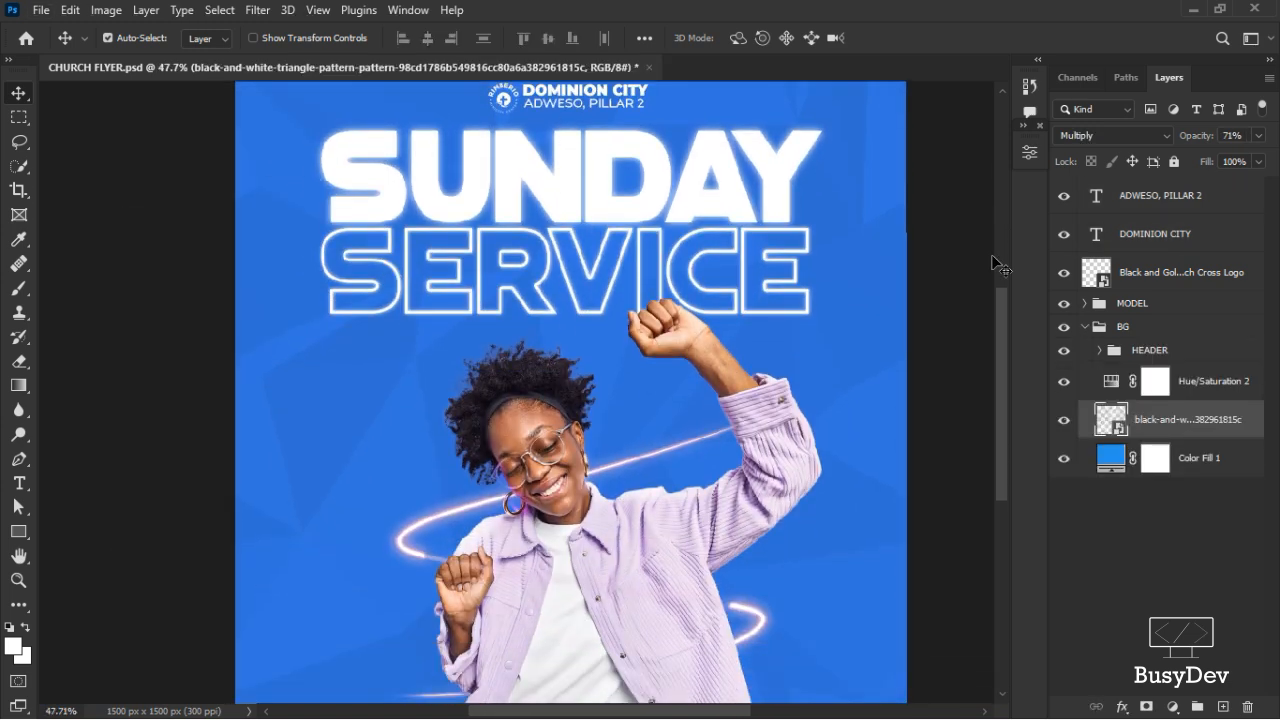
Group the two church text layers with the logo layer, name the group LOGO, and collapse the BG group
{"action": "left_click", "coordinate": [1204, 199]}
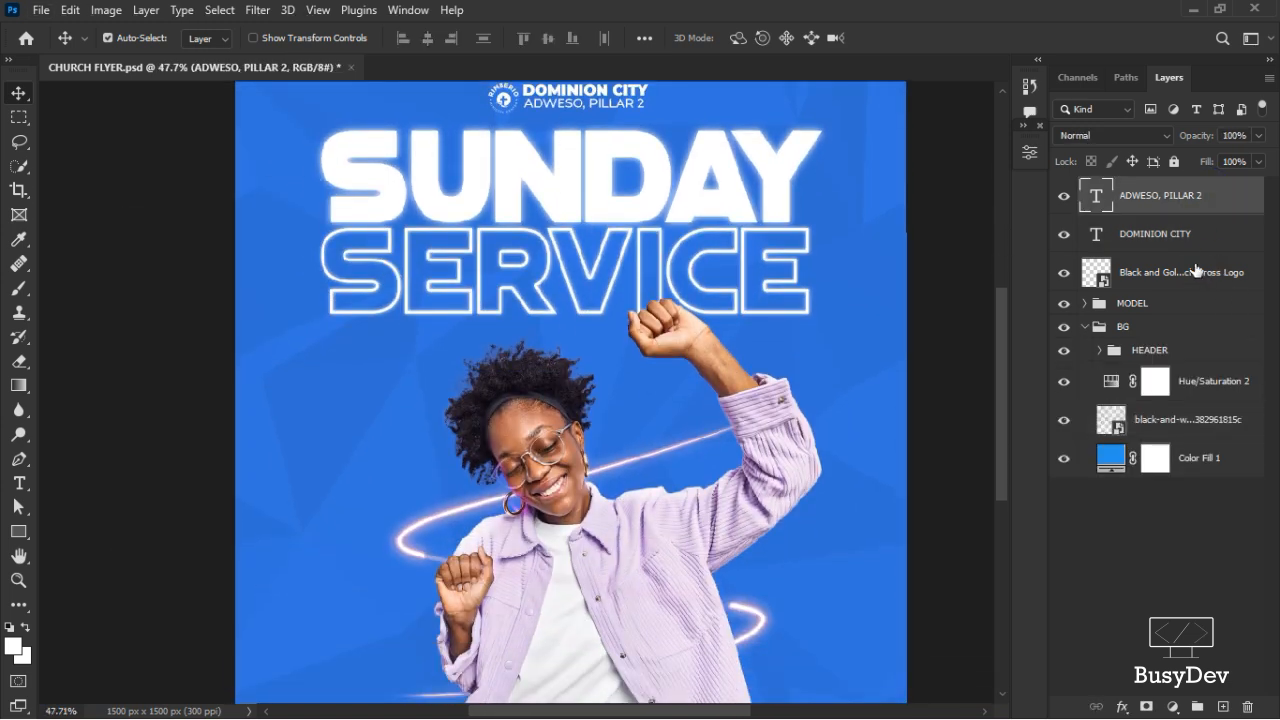
{"action": "left_click", "coordinate": [1192, 268], "text": "shift"}
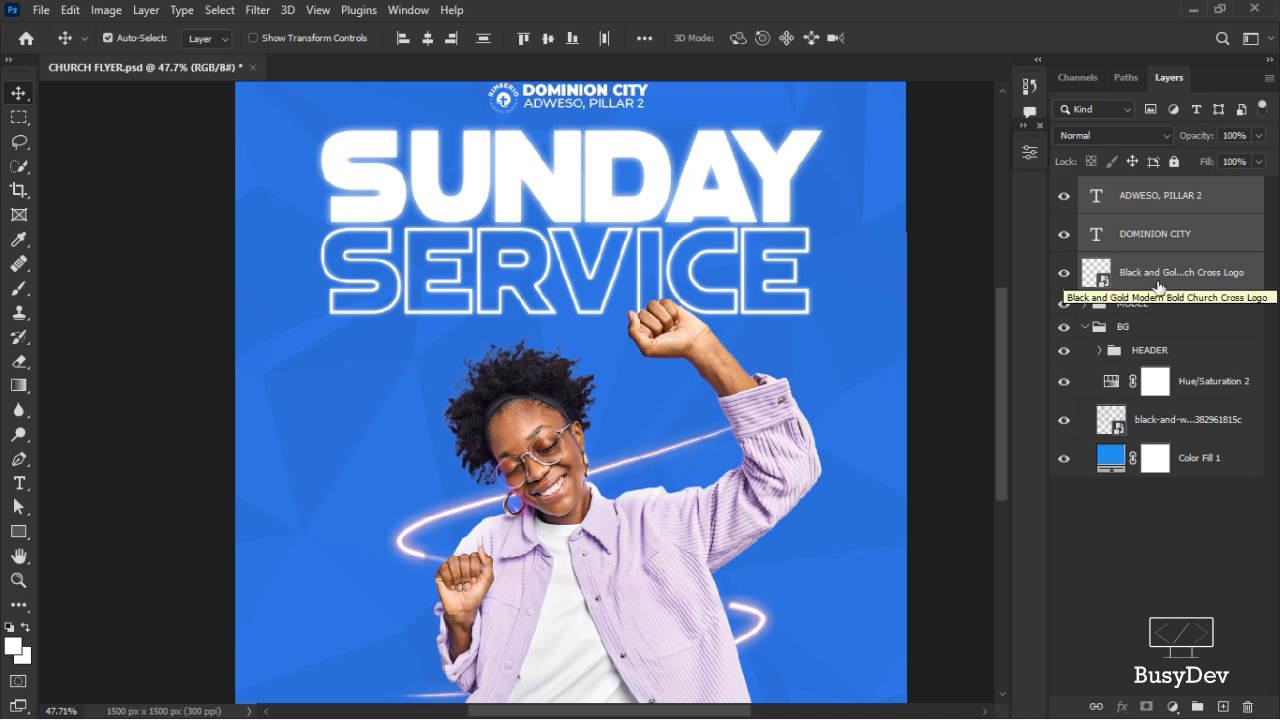
{"action": "left_click_drag", "start_coordinate": [1126, 241], "coordinate": [1197, 706]}
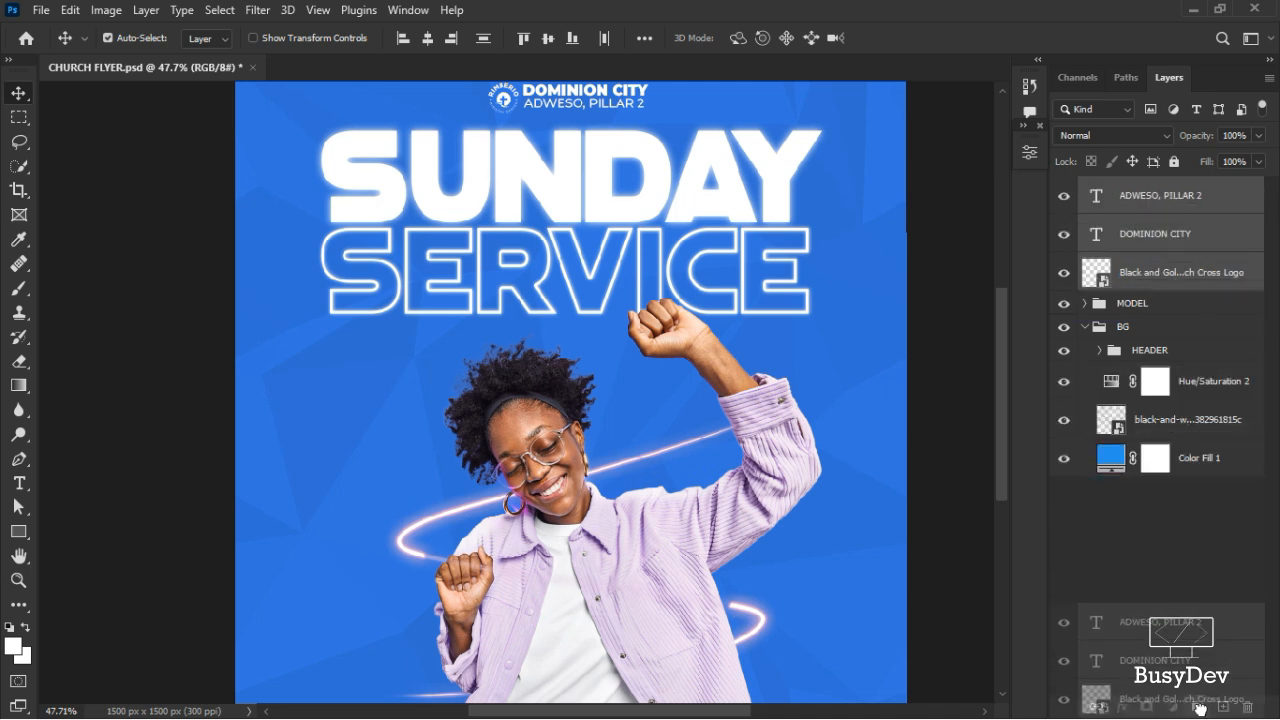
{"action": "double_click", "coordinate": [1133, 189]}
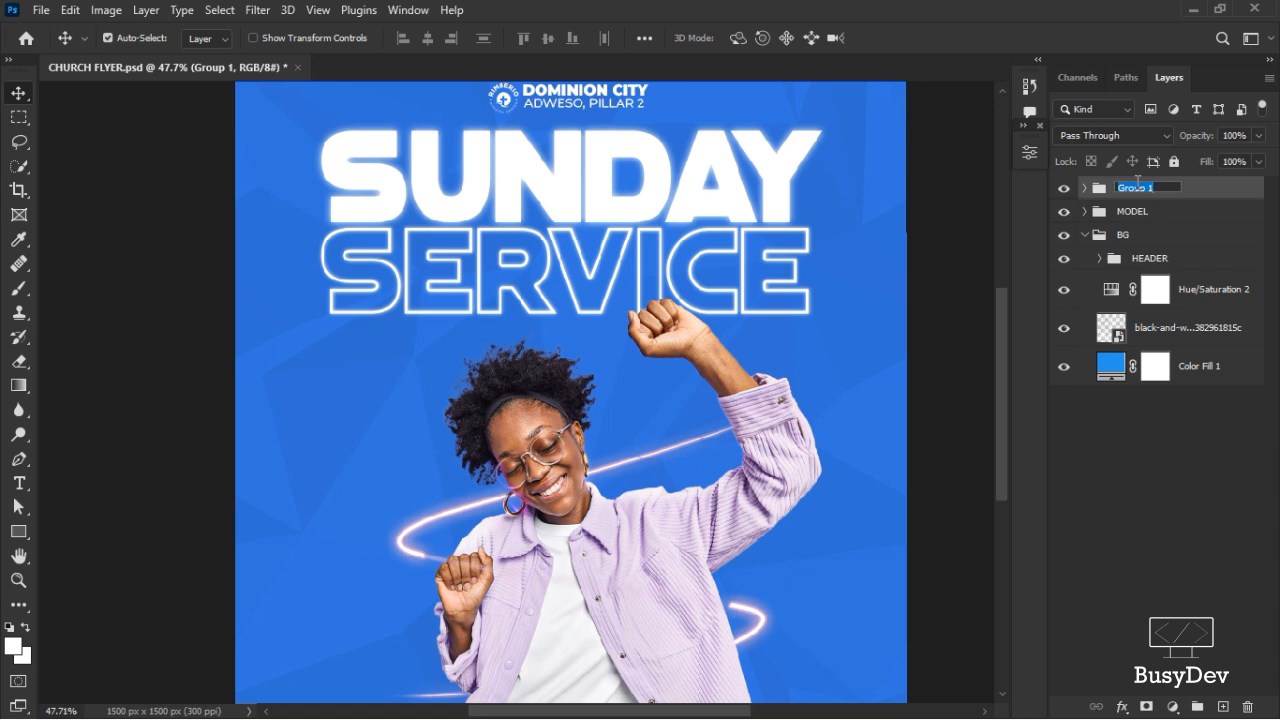
{"action": "type", "text": "LOGO"}
{"action": "key", "text": "Return"}
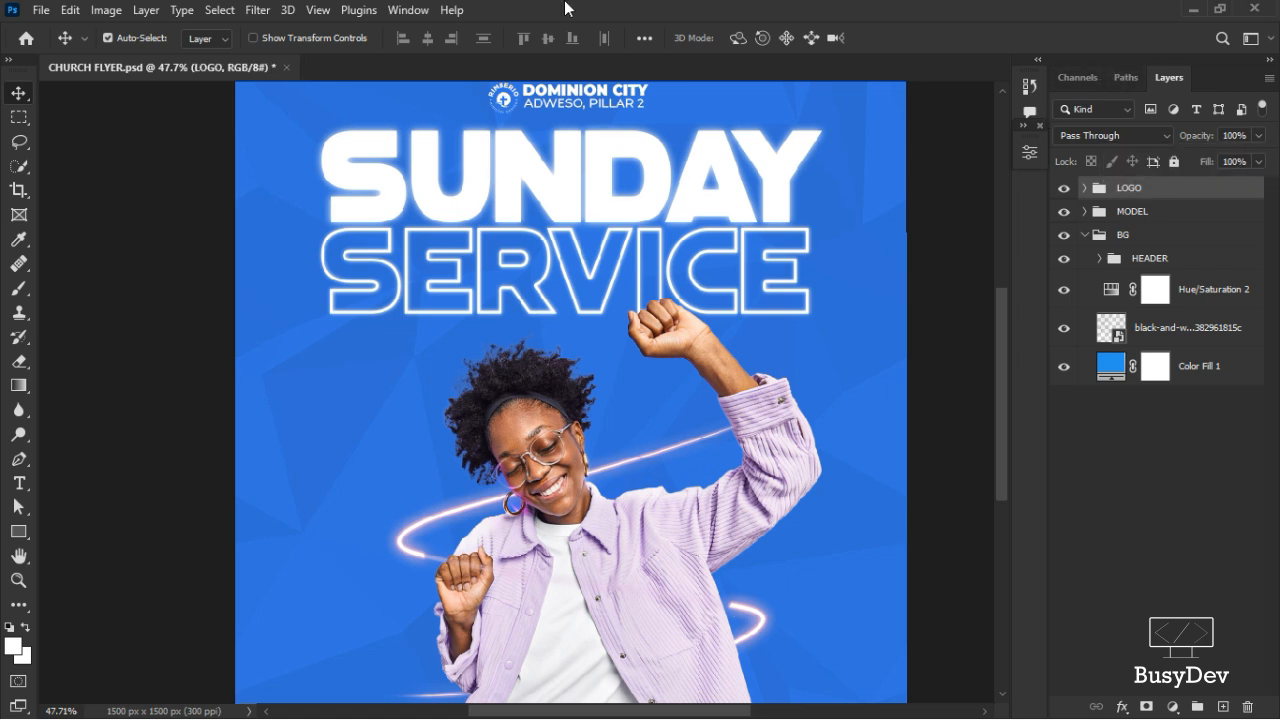
{"action": "left_click", "coordinate": [1085, 235]}
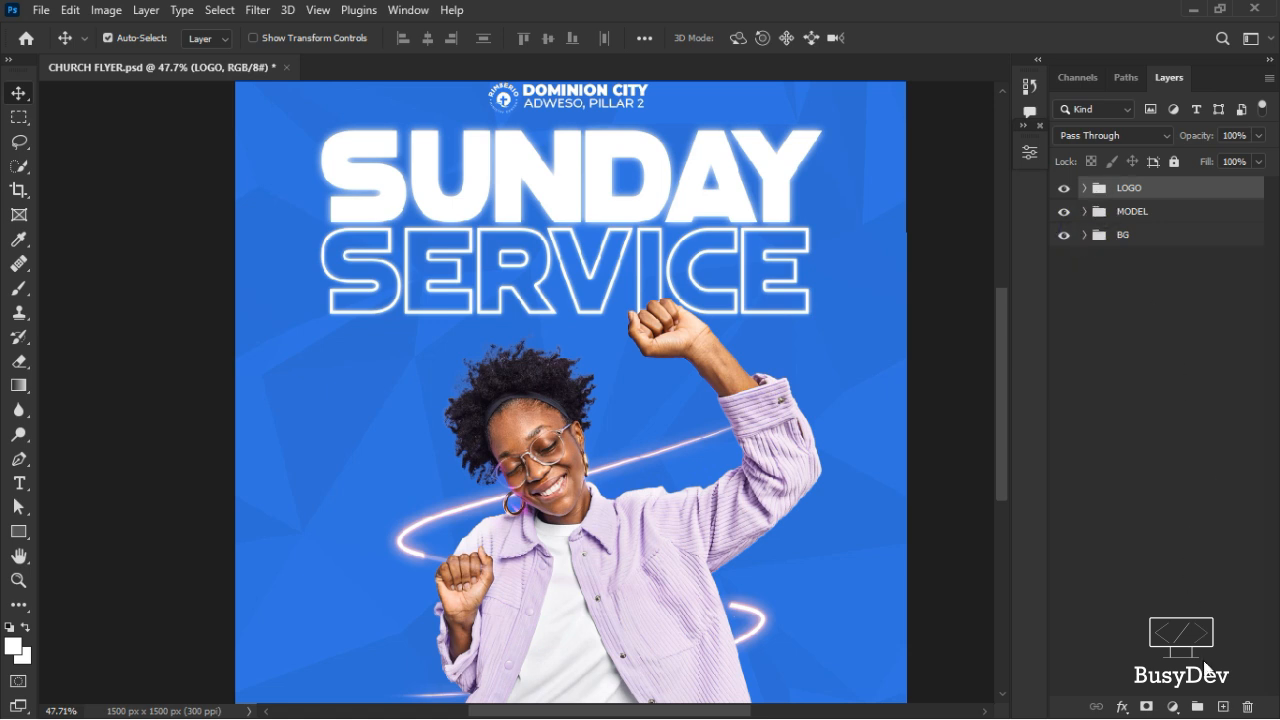
Create a new layer group named INFO above the LOGO group
{"action": "left_click", "coordinate": [1197, 707]}
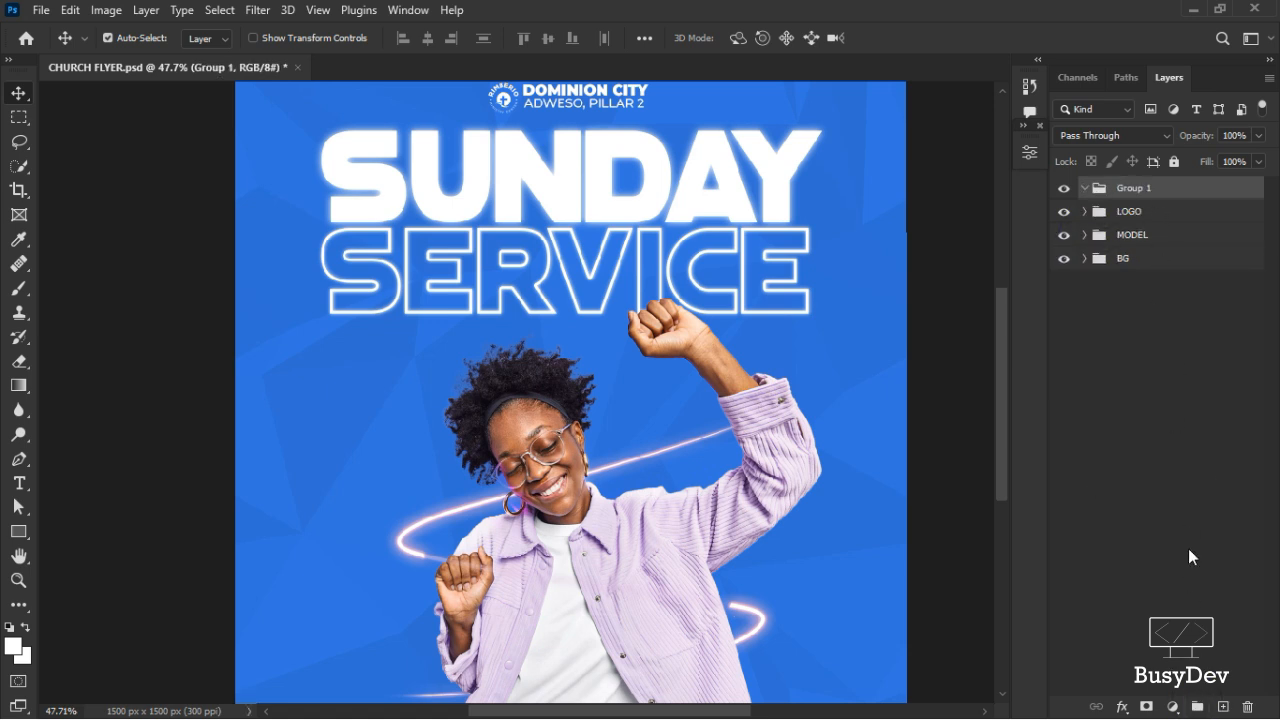
{"action": "double_click", "coordinate": [1135, 188]}
{"action": "type", "text": "INFO"}
{"action": "key", "text": "Return"}
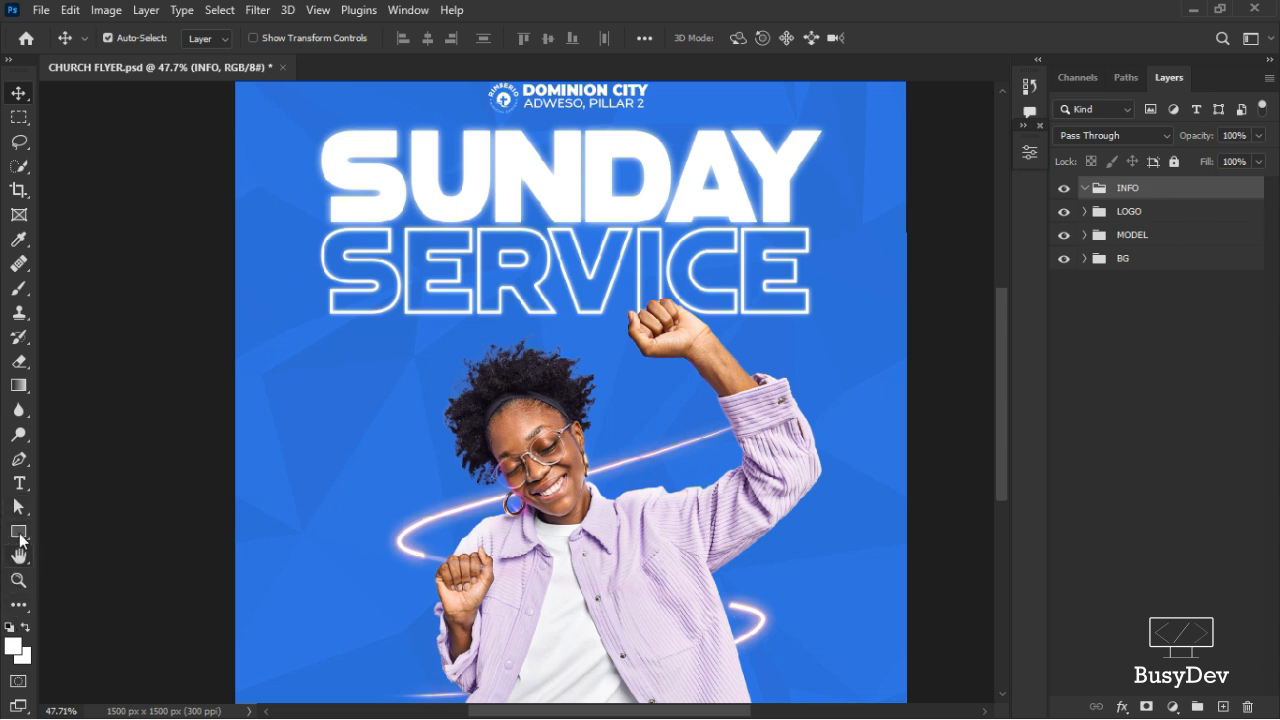
Draw a white rectangle without a stroke, about 289 by 485 px, on the blue background to the left of the woman
{"action": "left_click", "coordinate": [19, 532]}
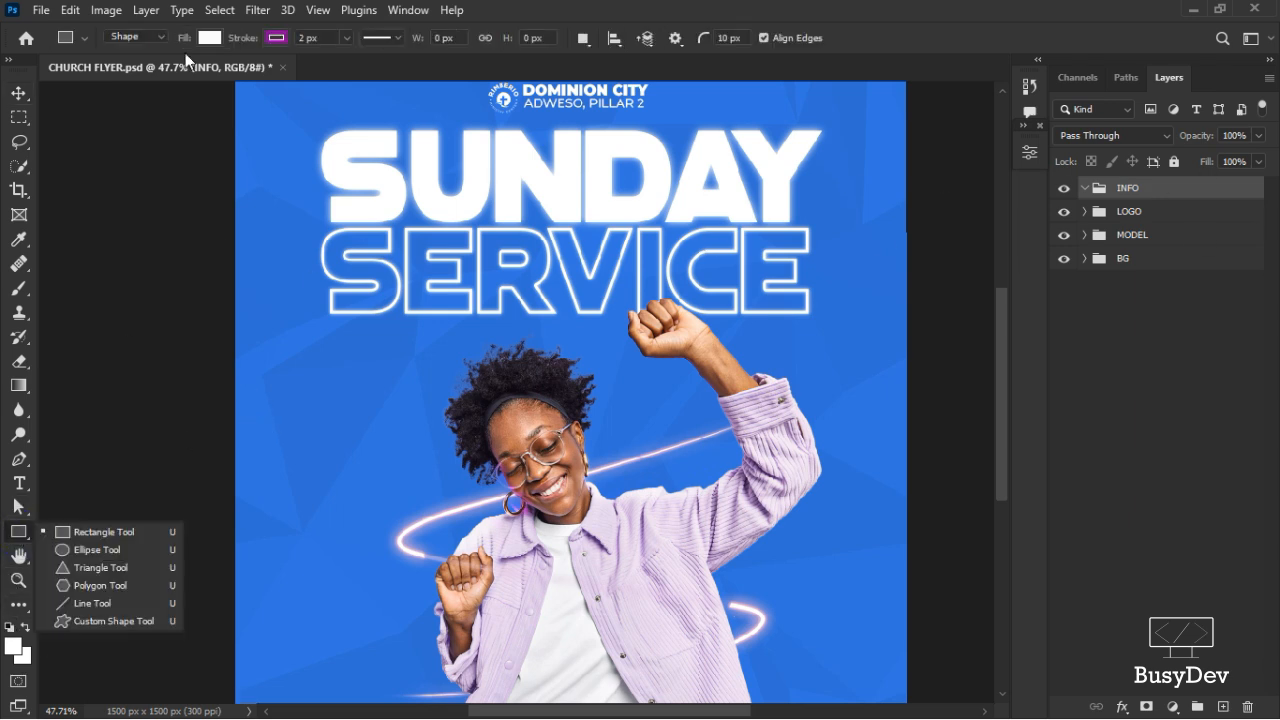
{"action": "left_click", "coordinate": [276, 37]}
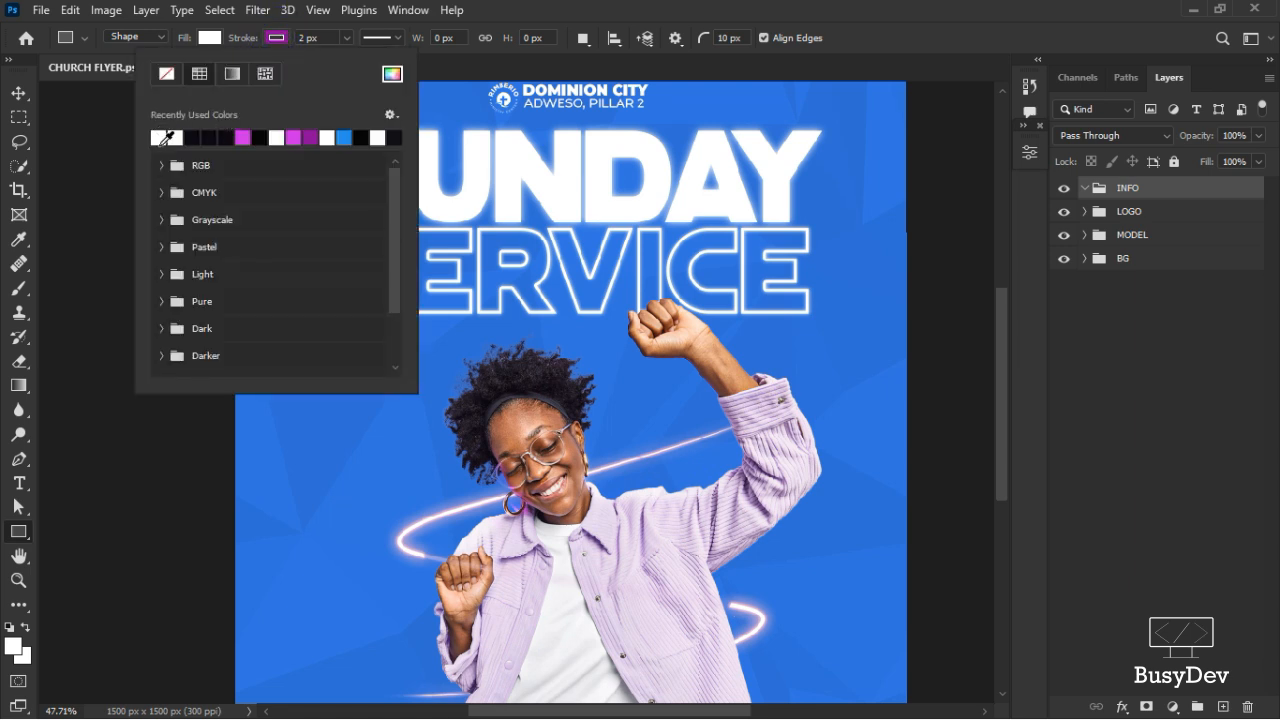
{"action": "left_click", "coordinate": [166, 74]}
{"action": "left_click", "coordinate": [517, 8]}
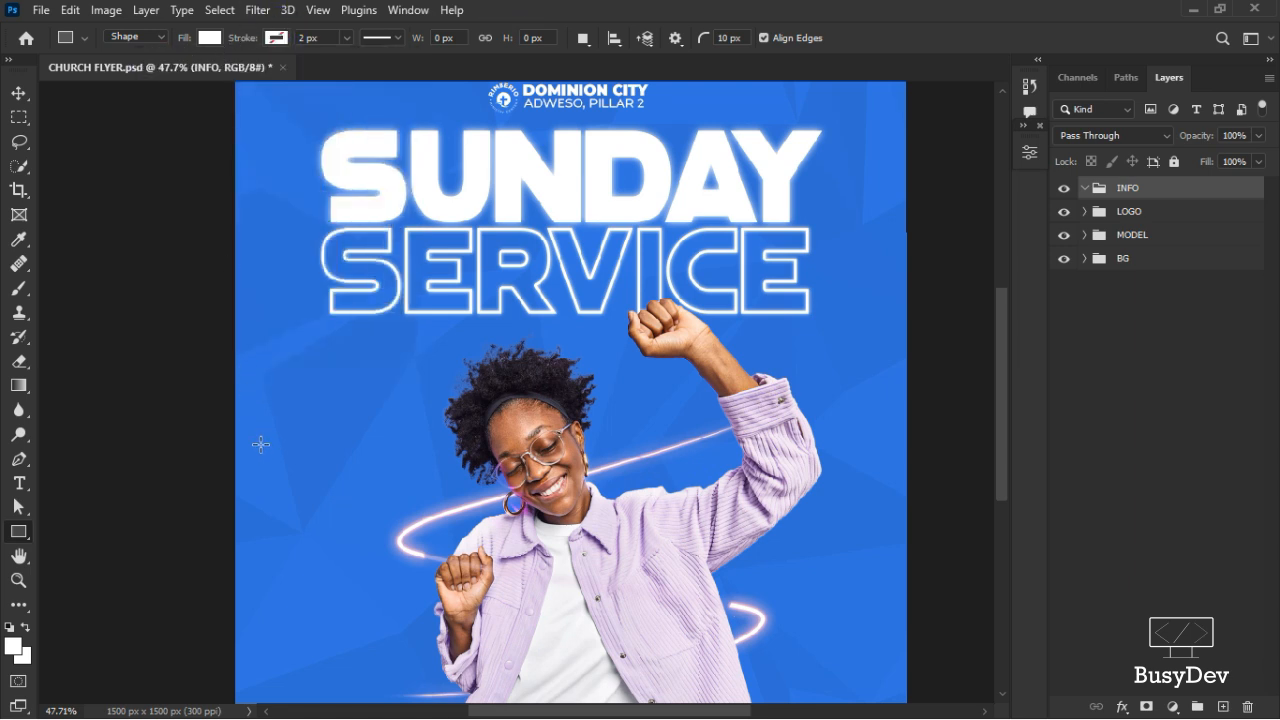
{"action": "left_click_drag", "start_coordinate": [253, 444], "coordinate": [382, 662]}
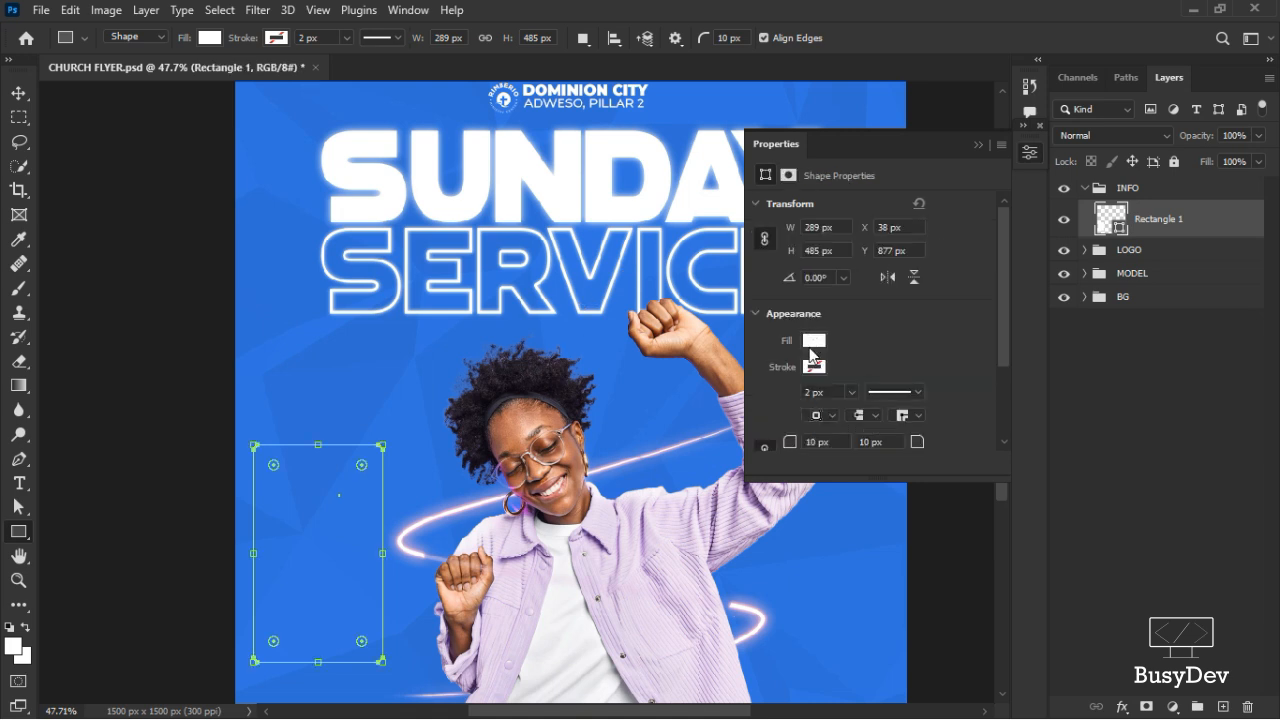
Set the corner radius of the white rectangle to 4 px
{"action": "left_click_drag", "start_coordinate": [796, 438], "coordinate": [789, 447]}
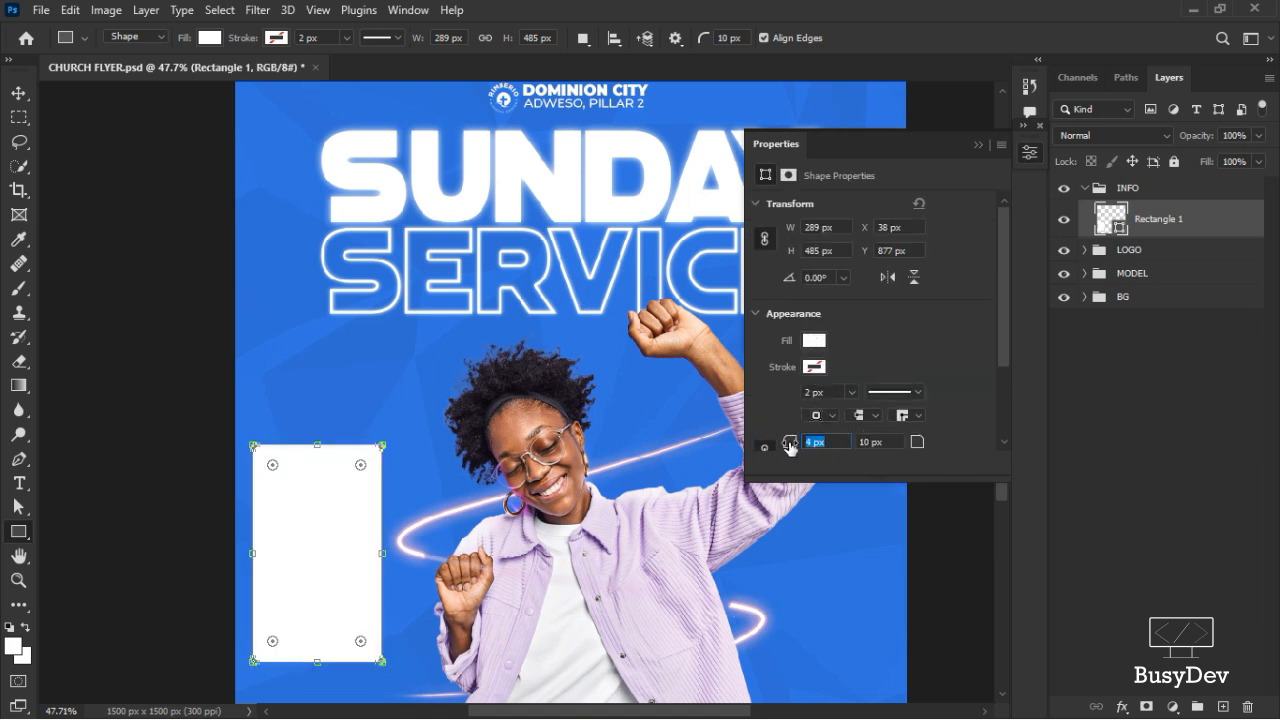
{"action": "left_click_drag", "start_coordinate": [790, 447], "coordinate": [791, 437]}
{"action": "scroll", "coordinate": [814, 396], "scroll_direction": "down", "scroll_amount": 1}
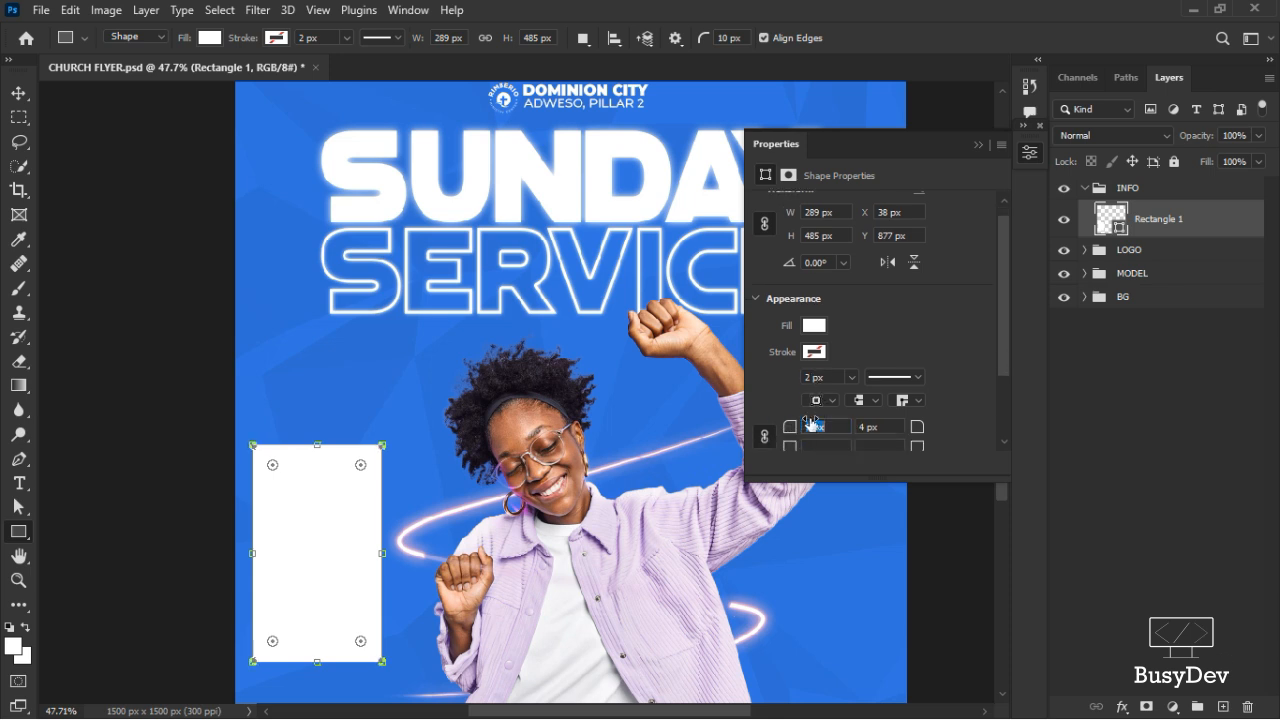
{"action": "left_click", "coordinate": [1029, 152]}
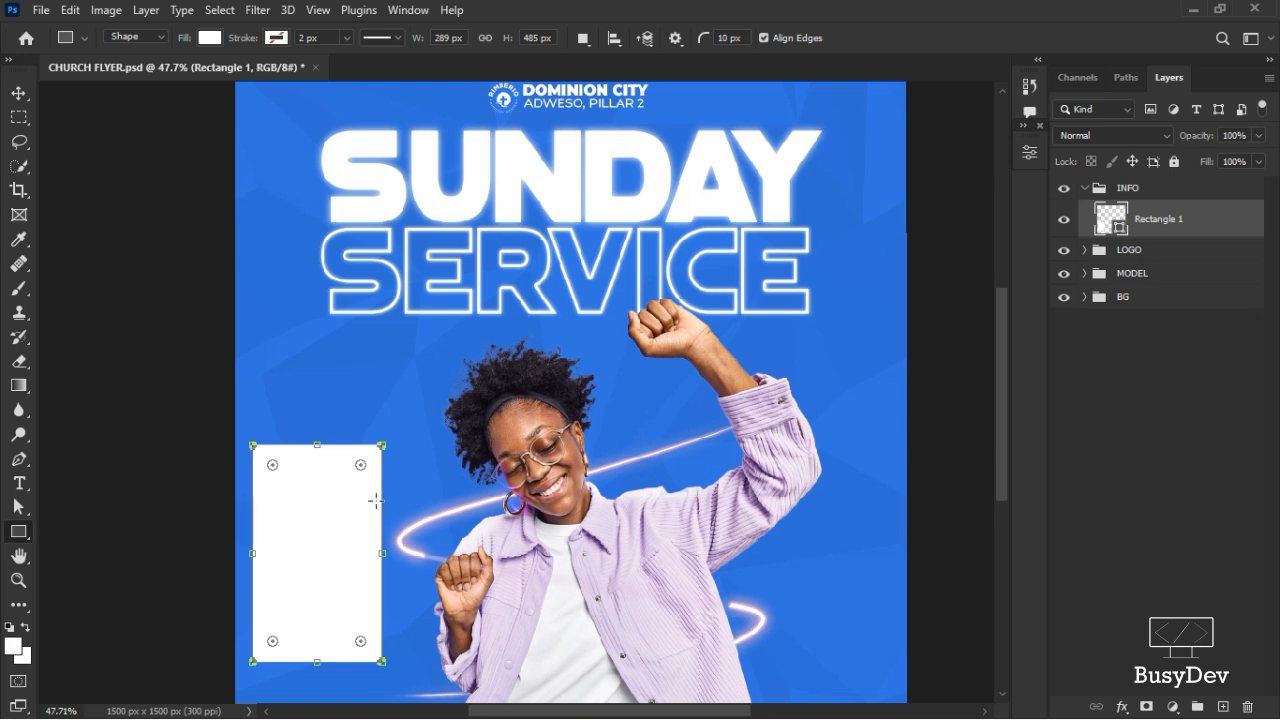
Move the white rectangle about 102 px up and 10 px to the right on the blue background
{"action": "key", "text": "c"}
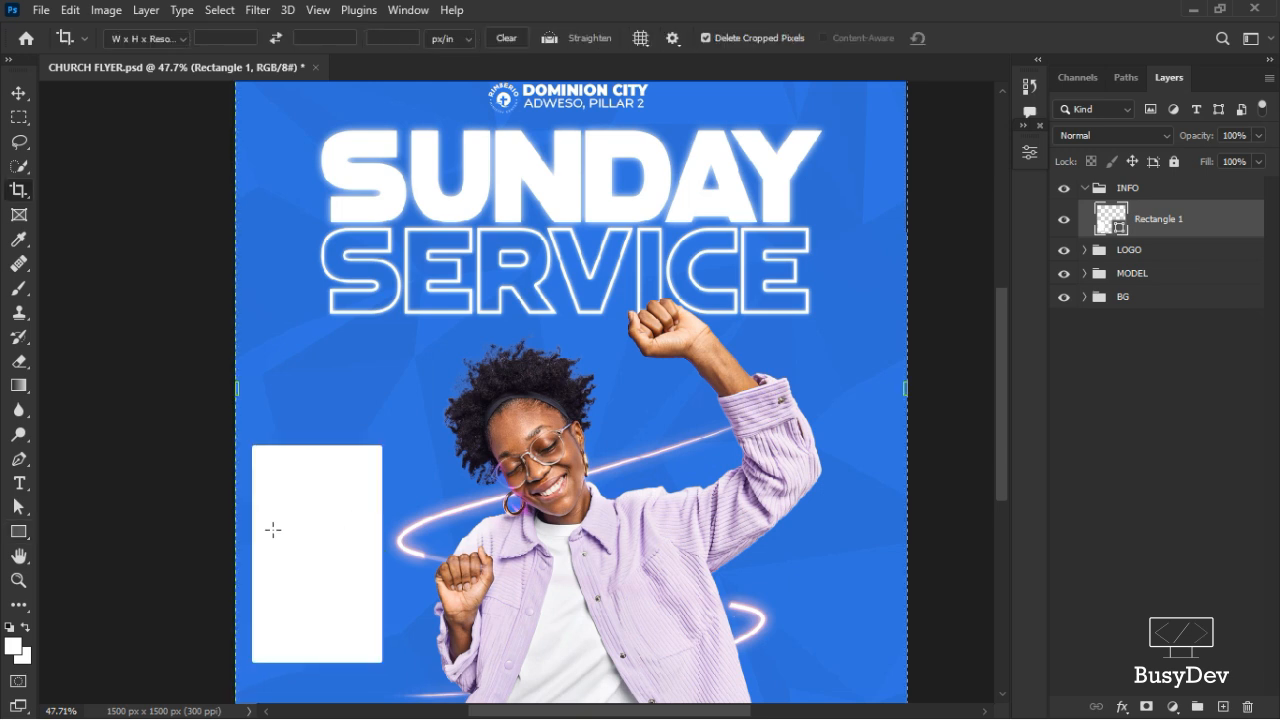
{"action": "key", "text": "v"}
{"action": "left_click_drag", "start_coordinate": [323, 580], "coordinate": [326, 534]}
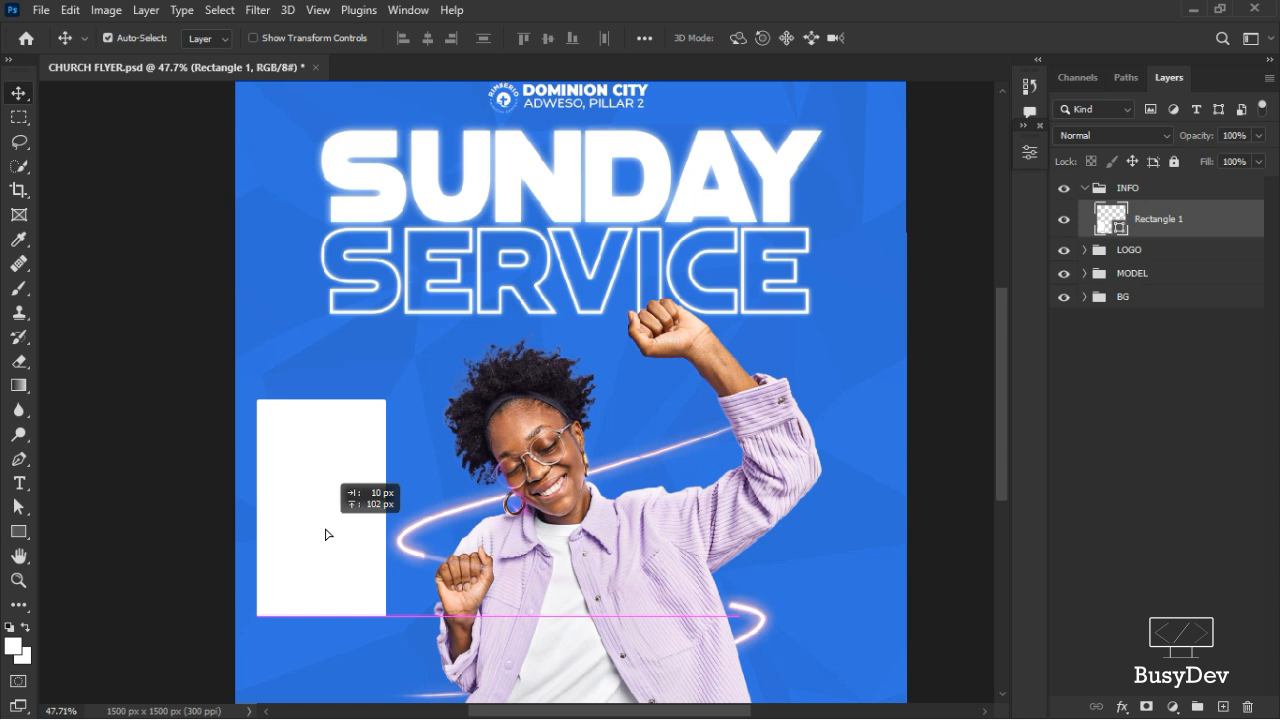
{"action": "left_click_drag", "start_coordinate": [373, 503], "coordinate": [373, 503]}
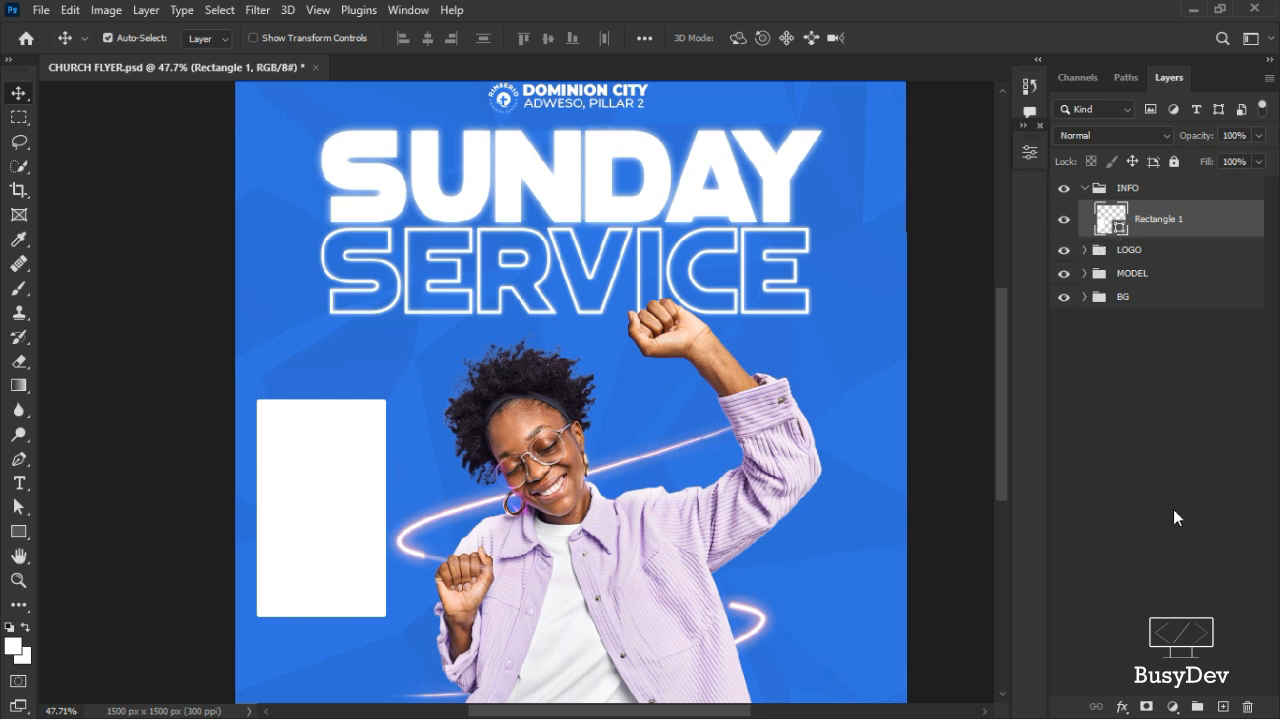
{"action": "left_click", "coordinate": [1171, 707]}
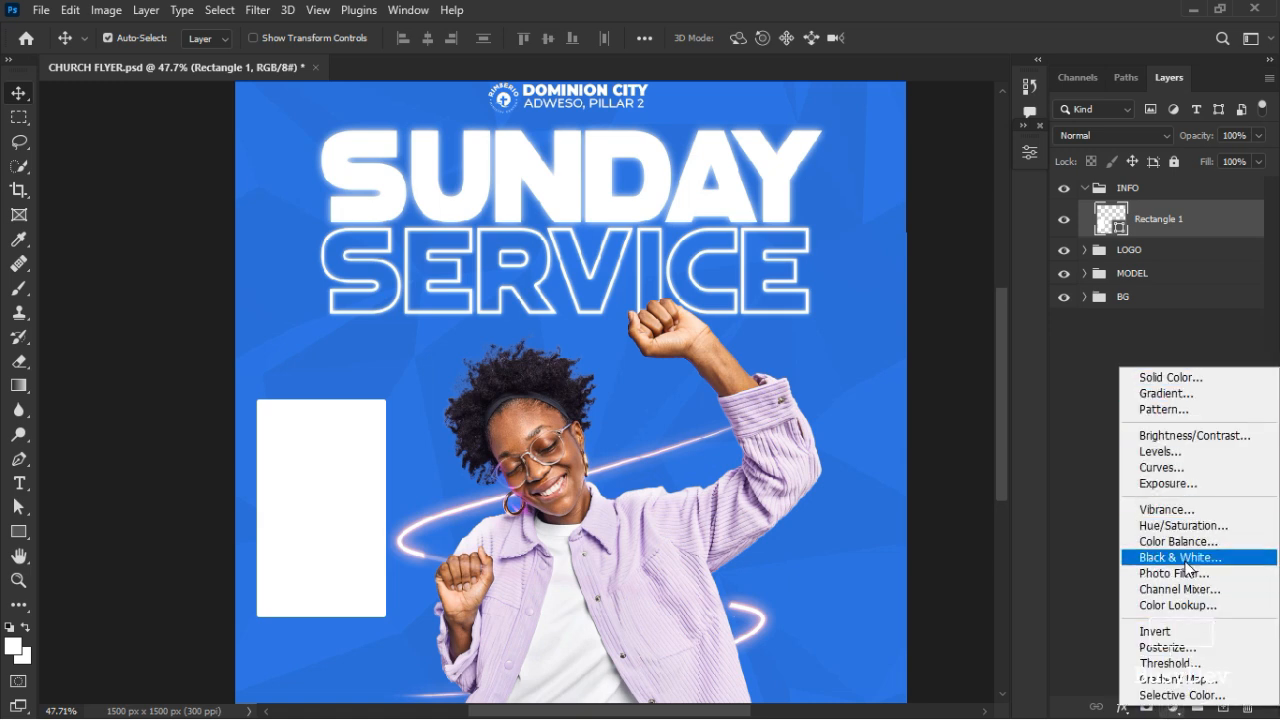
{"action": "left_click", "coordinate": [1206, 397]}
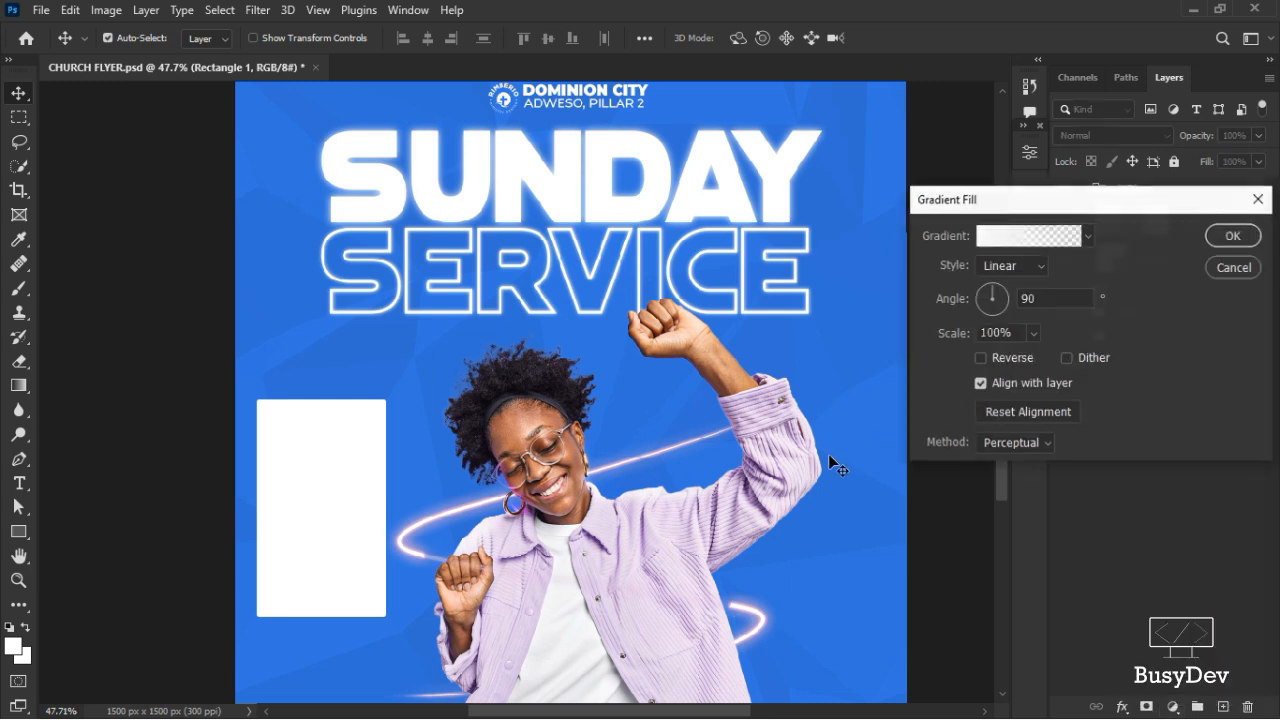
{"action": "left_click", "coordinate": [1088, 236]}
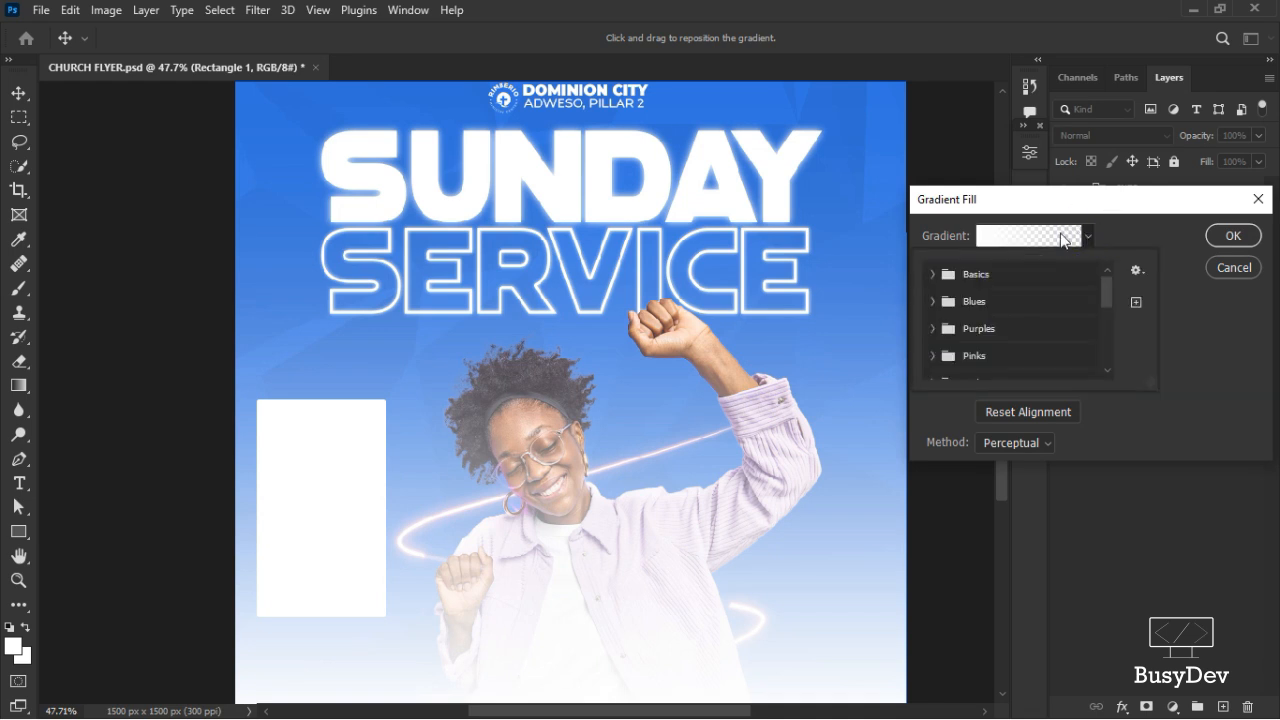
{"action": "left_click", "coordinate": [1133, 225]}
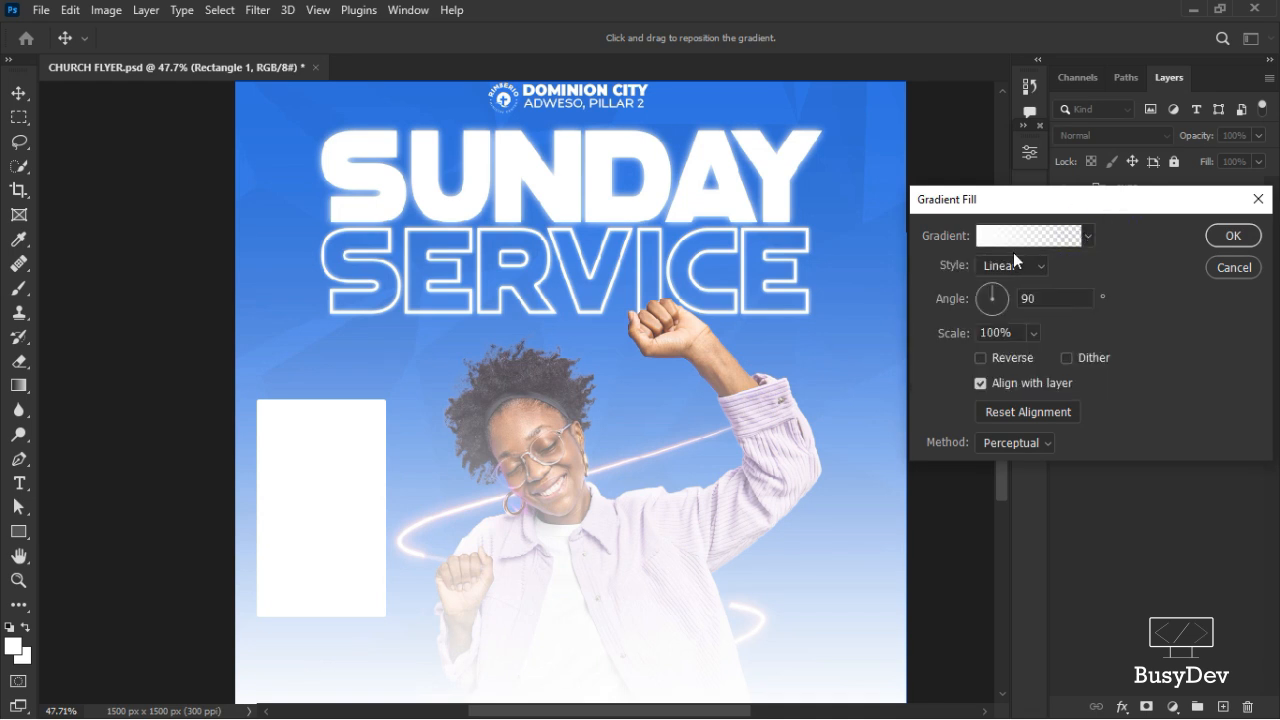
{"action": "left_click", "coordinate": [1020, 235]}
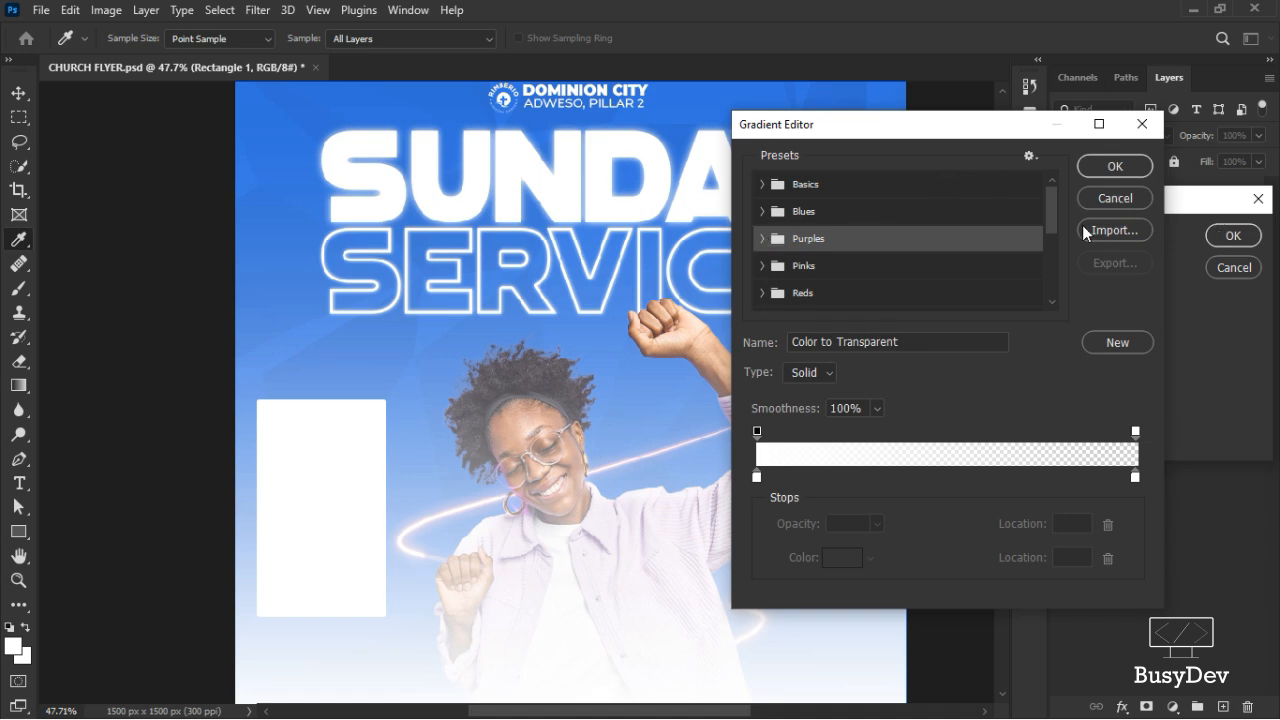
{"action": "left_click", "coordinate": [1113, 199]}
{"action": "left_click", "coordinate": [1222, 268]}
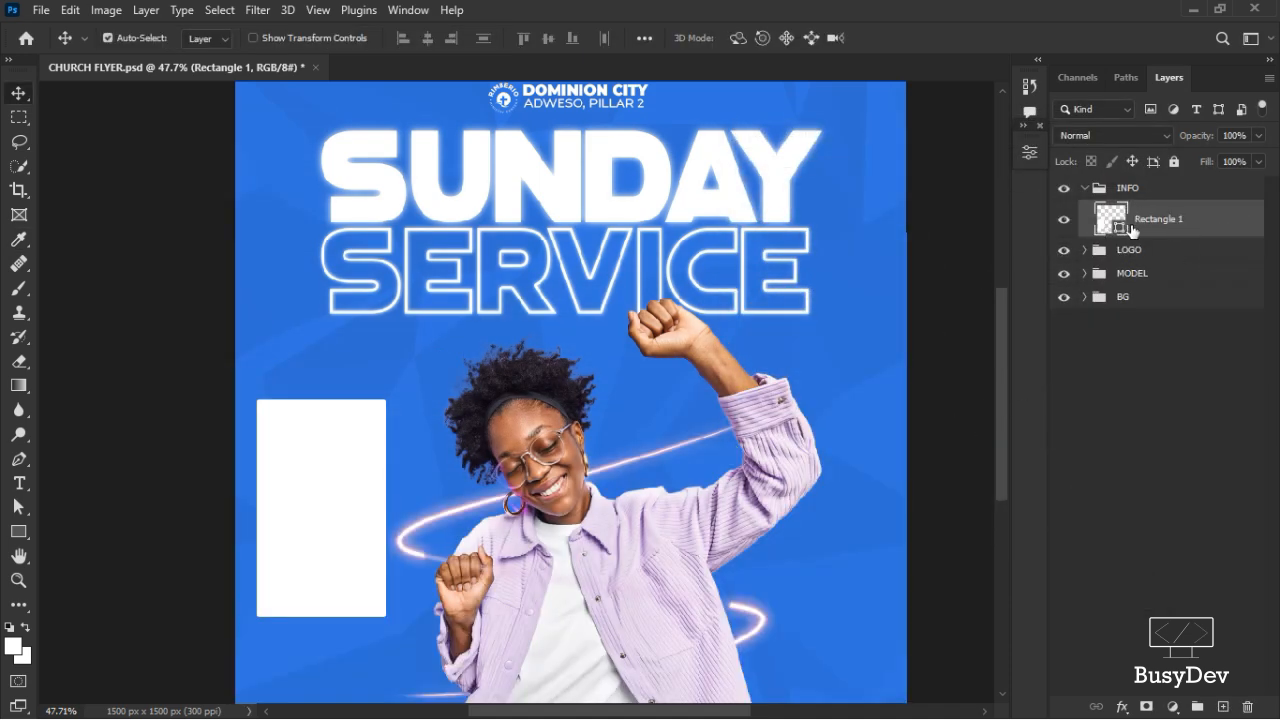
Add a Gradient Overlay effect to the white rectangle using the Purple_02 preset from the Purples set
{"action": "left_click", "coordinate": [1122, 706]}
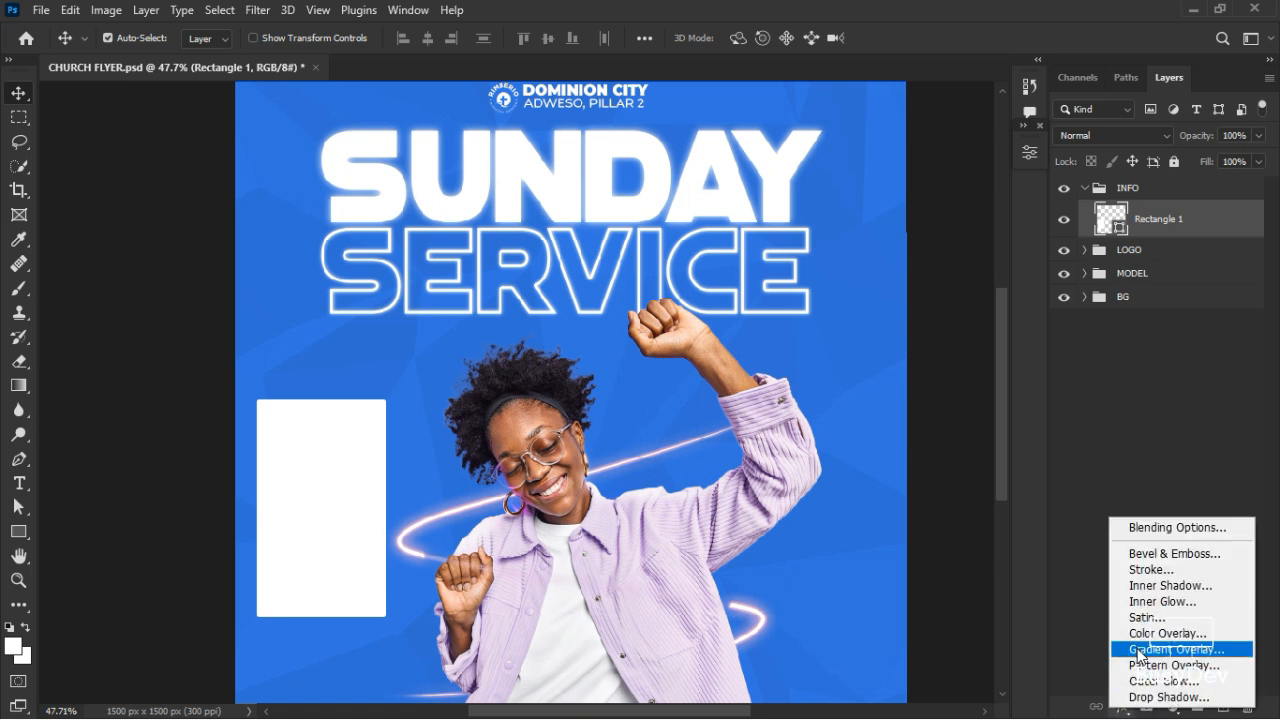
{"action": "left_click", "coordinate": [1138, 650]}
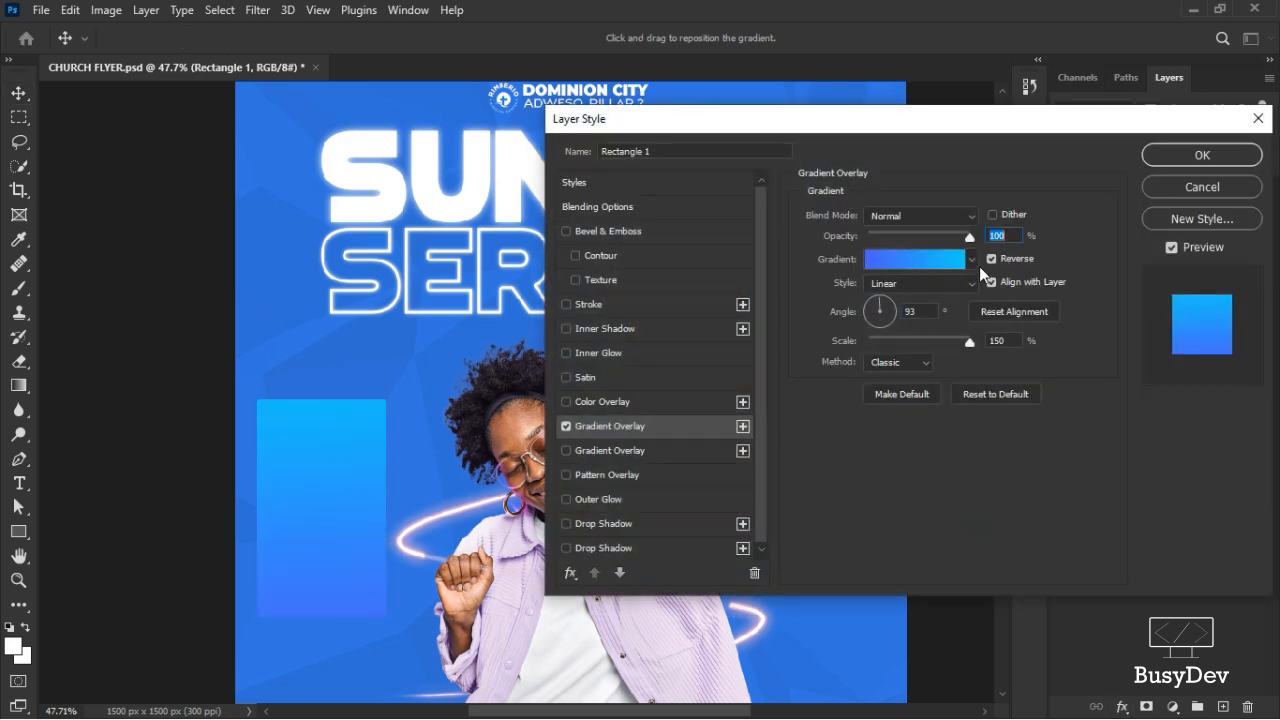
{"action": "left_click", "coordinate": [906, 259]}
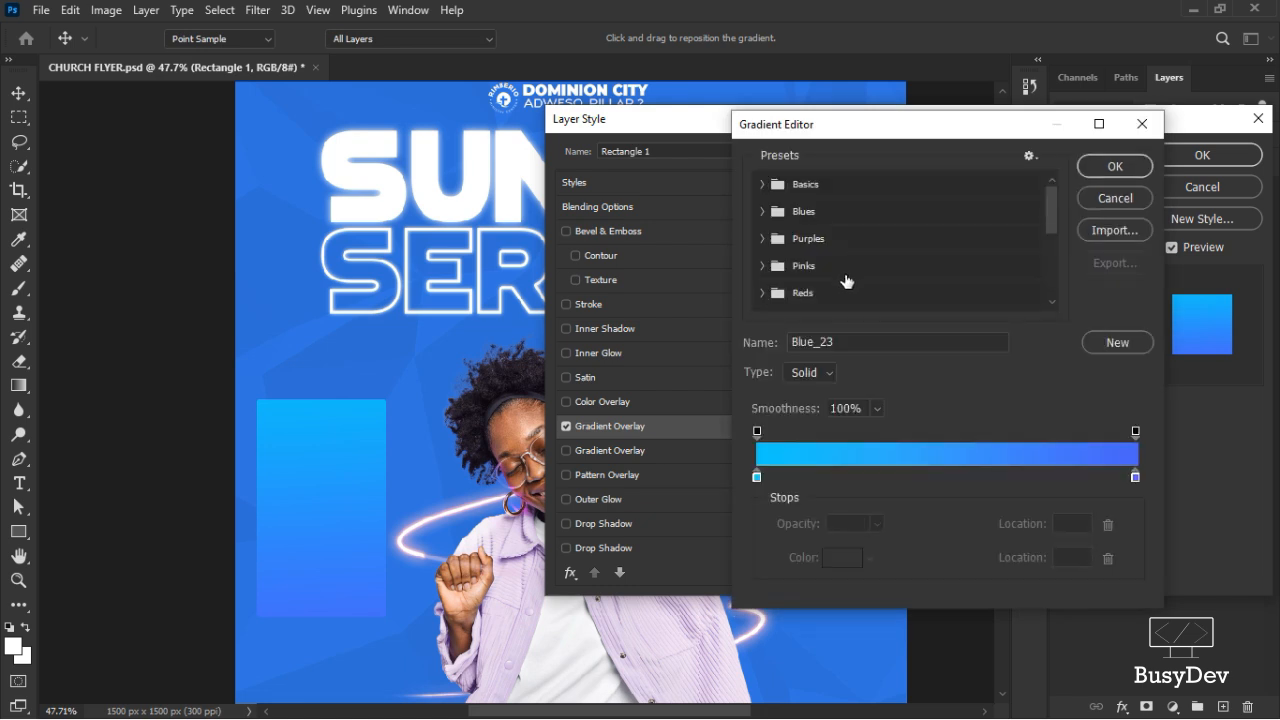
{"action": "left_click", "coordinate": [760, 239]}
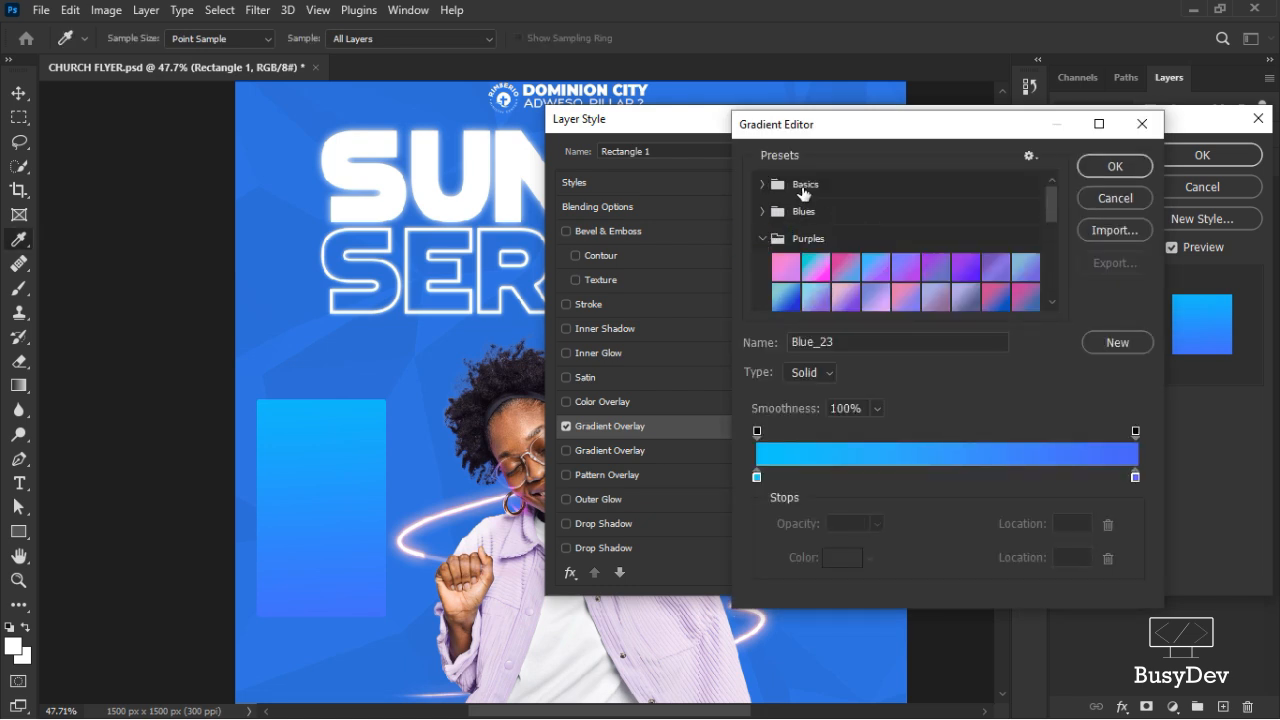
{"action": "scroll", "coordinate": [801, 215], "scroll_direction": "down", "scroll_amount": 2}
{"action": "scroll", "coordinate": [801, 215], "scroll_direction": "up", "scroll_amount": 1}
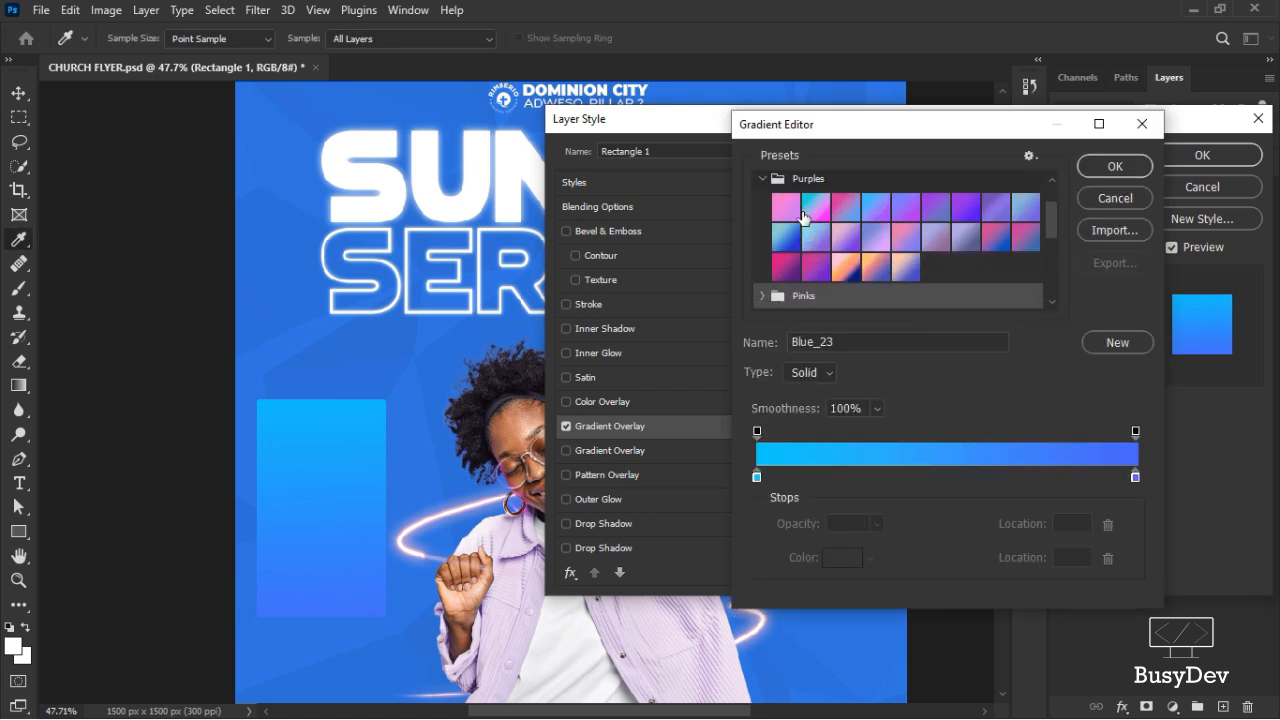
{"action": "left_click", "coordinate": [814, 208]}
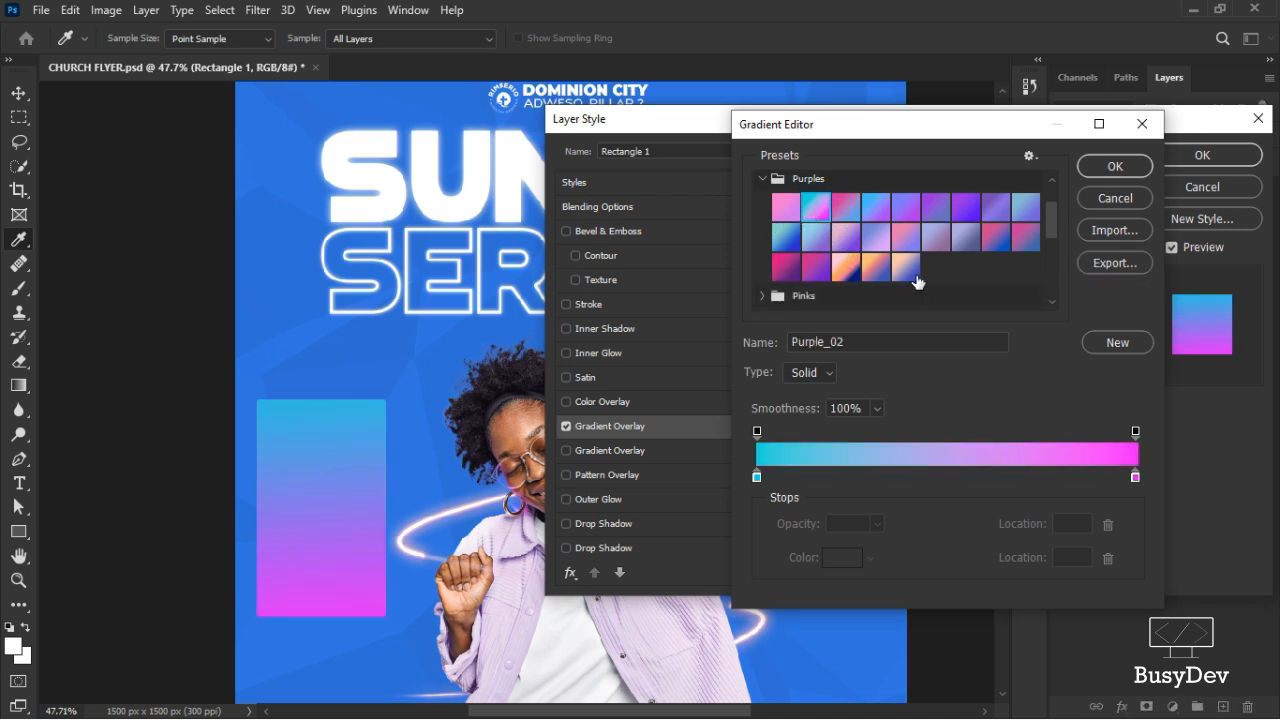
{"action": "left_click", "coordinate": [1115, 168]}
Turn off Reverse for the rectangle's gradient overlay, set its angle to 90° and scale to 150%, and apply the effect
{"action": "left_click", "coordinate": [991, 259]}
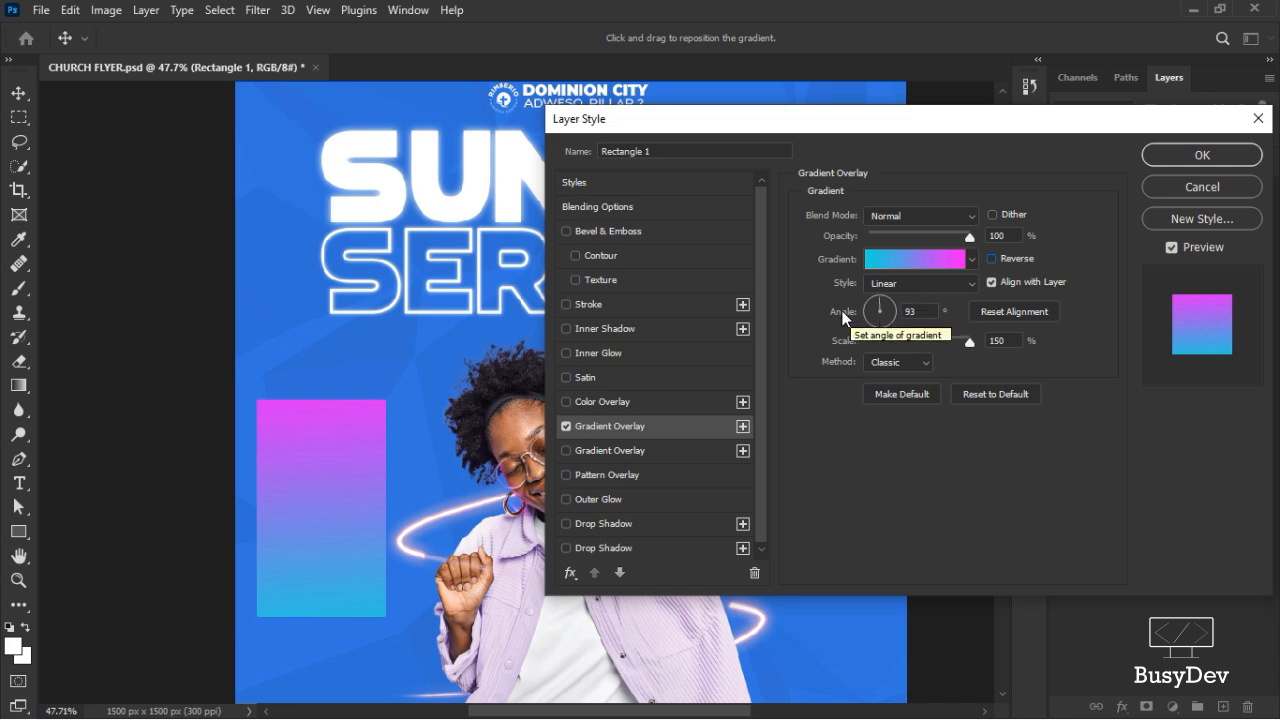
{"action": "left_click", "coordinate": [926, 310]}
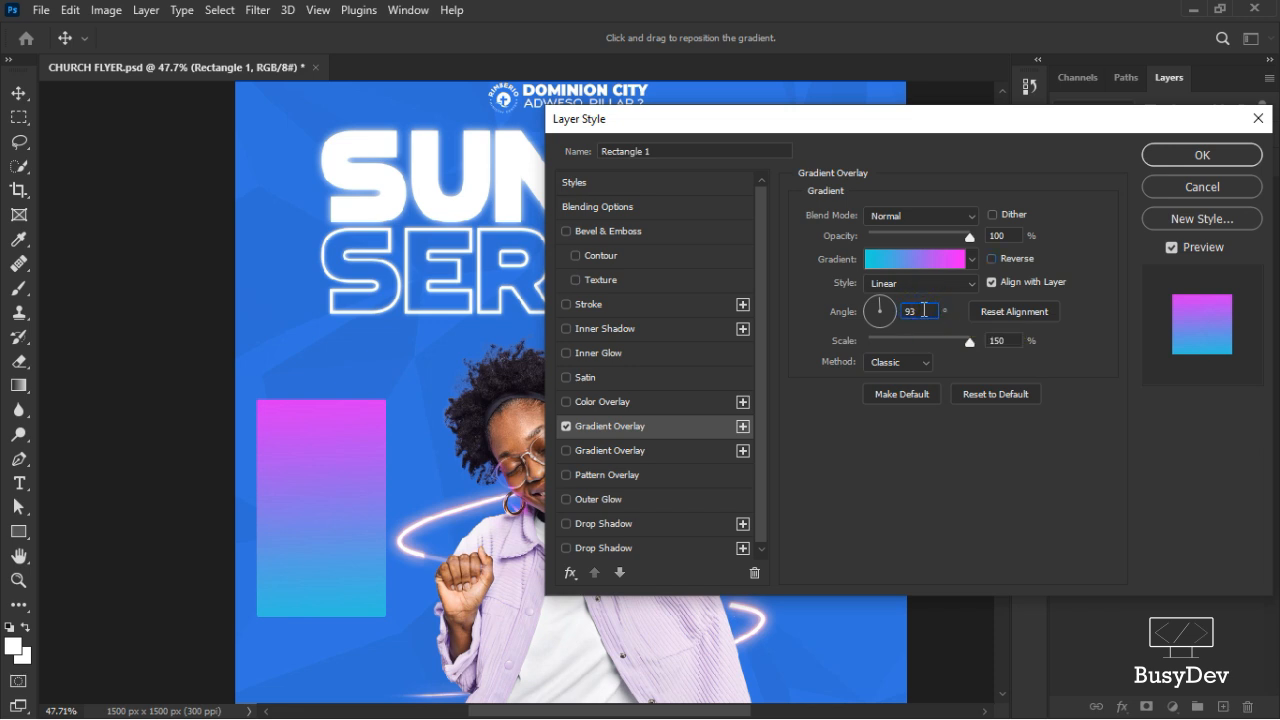
{"action": "type", "text": "90"}
{"action": "left_click", "coordinate": [964, 343]}
{"action": "left_click_drag", "start_coordinate": [959, 344], "coordinate": [1040, 340]}
{"action": "left_click", "coordinate": [1228, 157]}
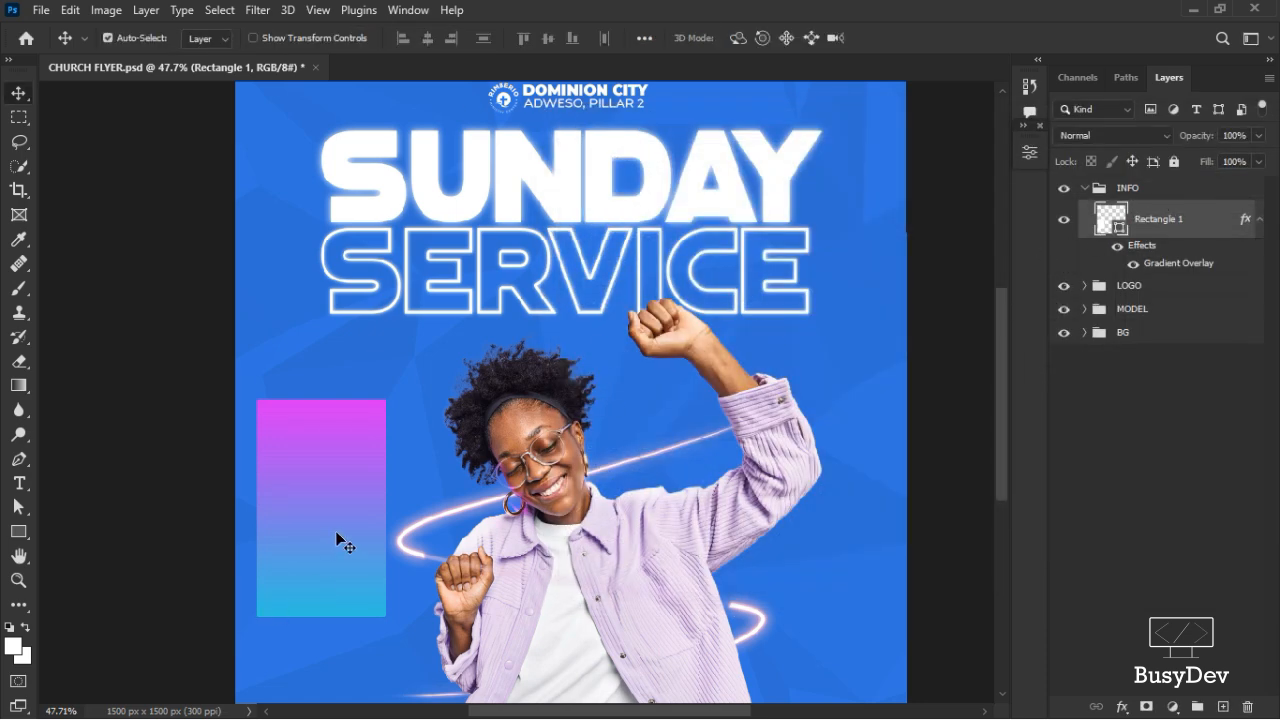
Duplicate the gradient rectangle straight down, keeping the copy aligned with the original's sides
{"action": "scroll", "coordinate": [336, 512], "scroll_direction": "up", "scroll_amount": 3}
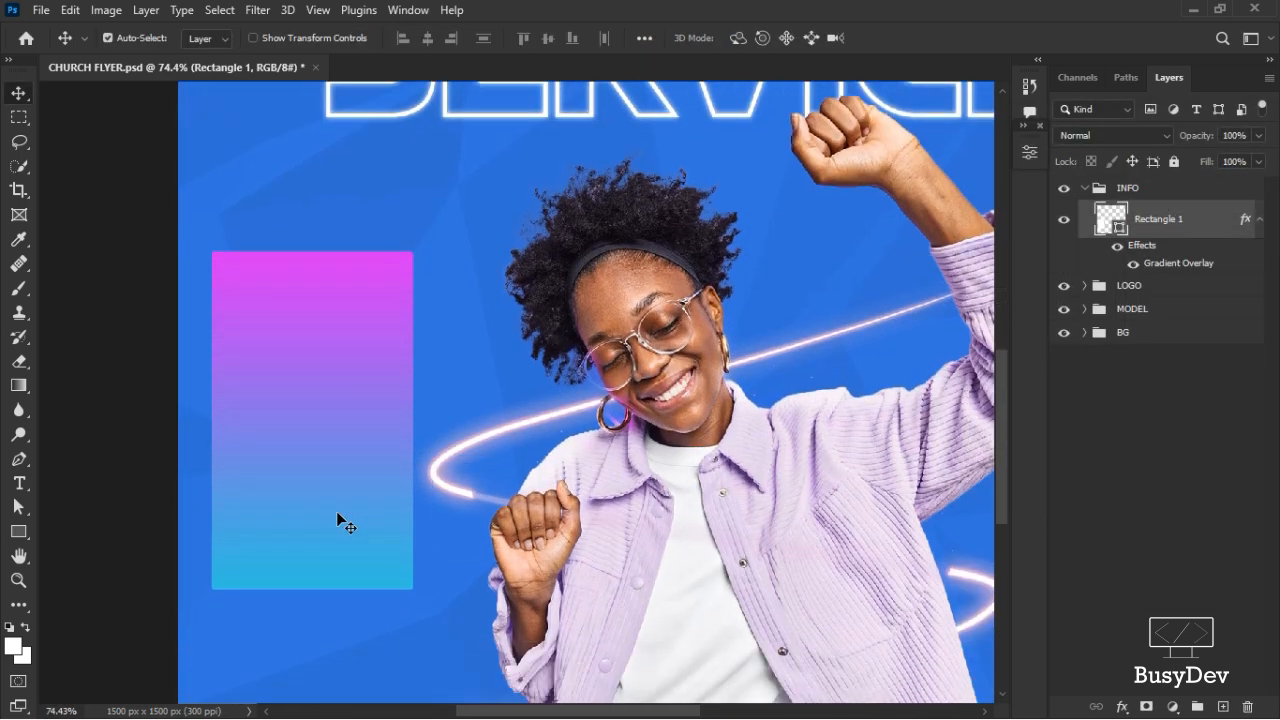
{"action": "scroll", "coordinate": [336, 511], "scroll_direction": "down", "scroll_amount": 2}
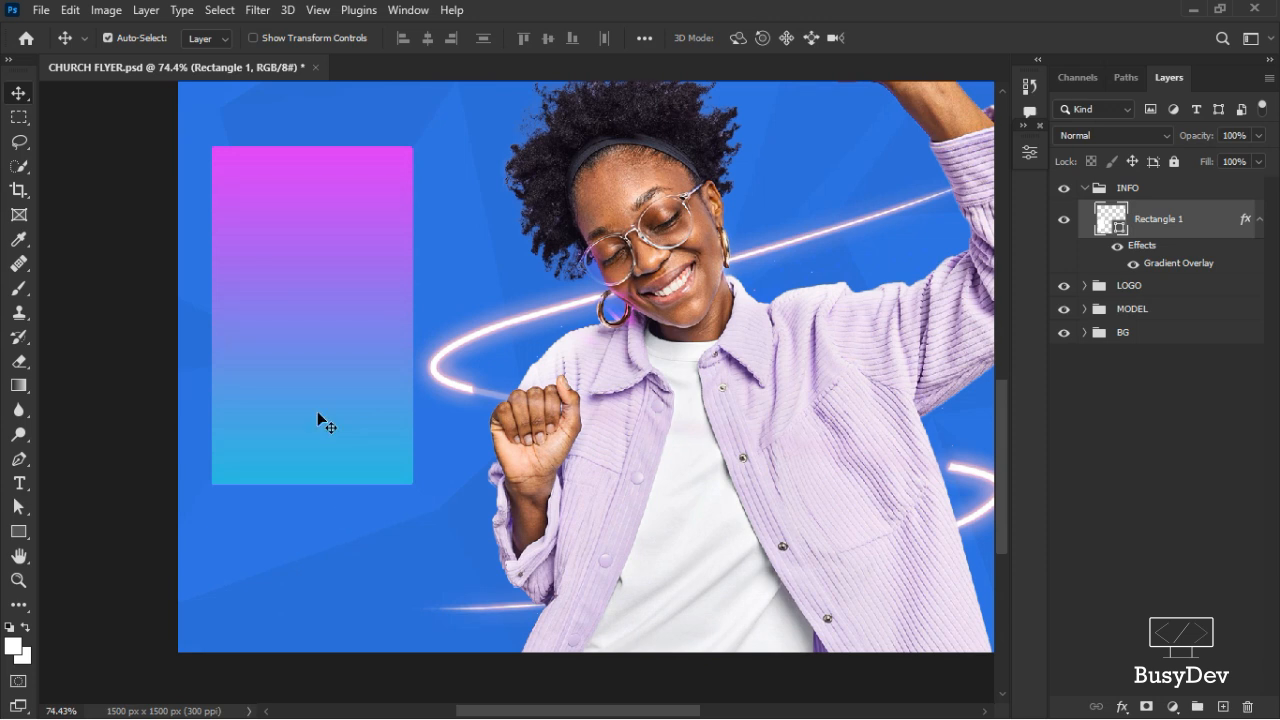
{"action": "left_click_drag", "start_coordinate": [335, 371], "coordinate": [337, 663]}
Shrink the rectangle copy's height to about 21.65% and place it a small gap below the original panel
{"action": "key", "text": "ctrl+t"}
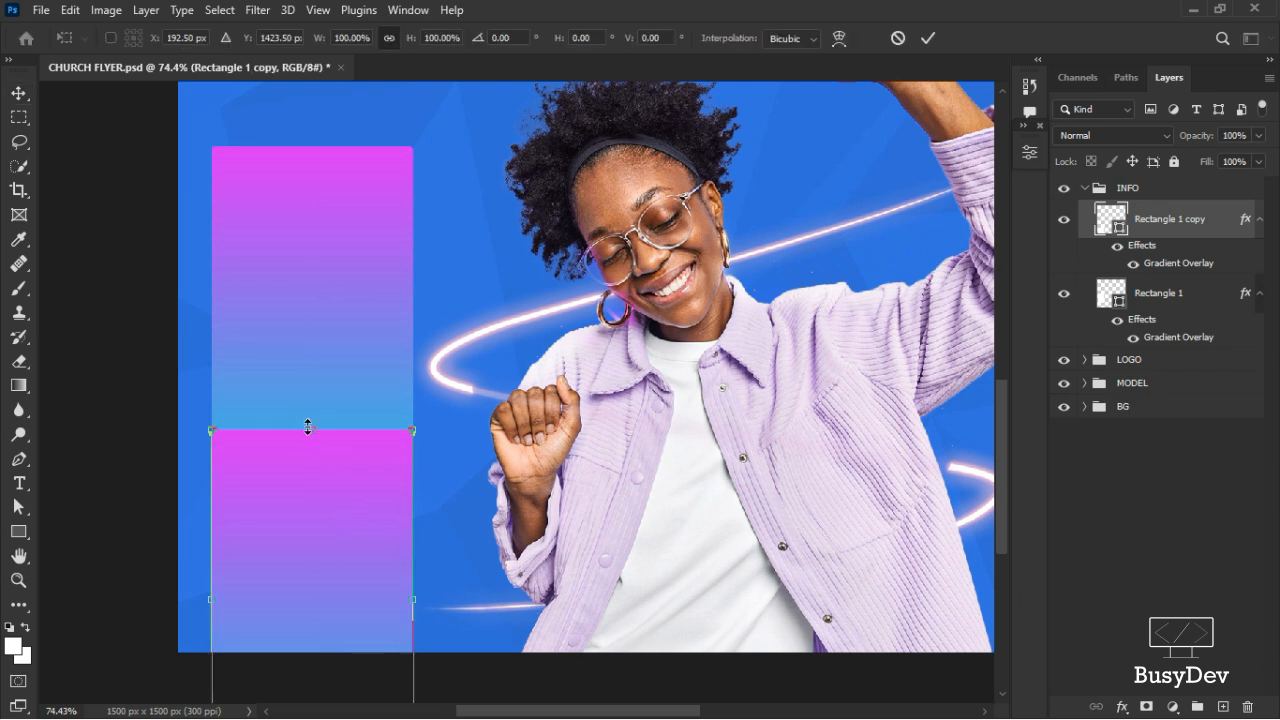
{"action": "left_click_drag", "start_coordinate": [307, 427], "coordinate": [310, 554]}
{"action": "left_click_drag", "start_coordinate": [318, 581], "coordinate": [318, 556]}
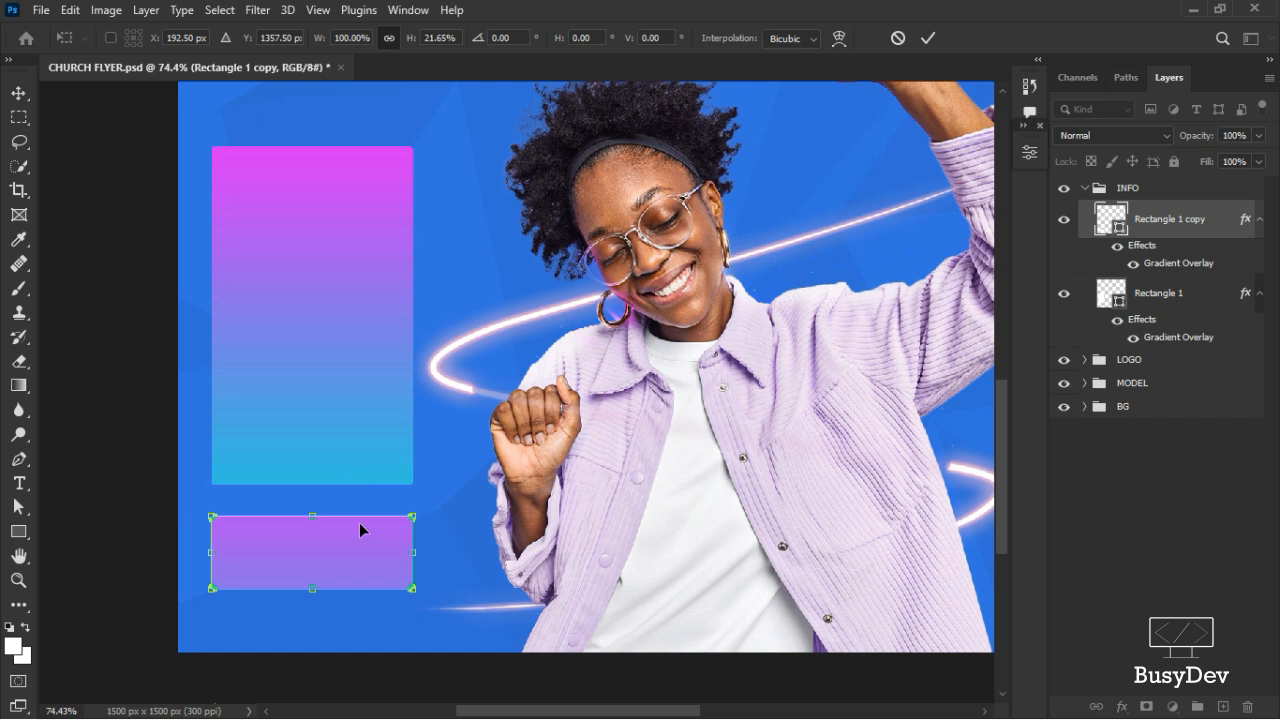
{"action": "key", "text": "Up"}
{"action": "key", "text": "Up"}
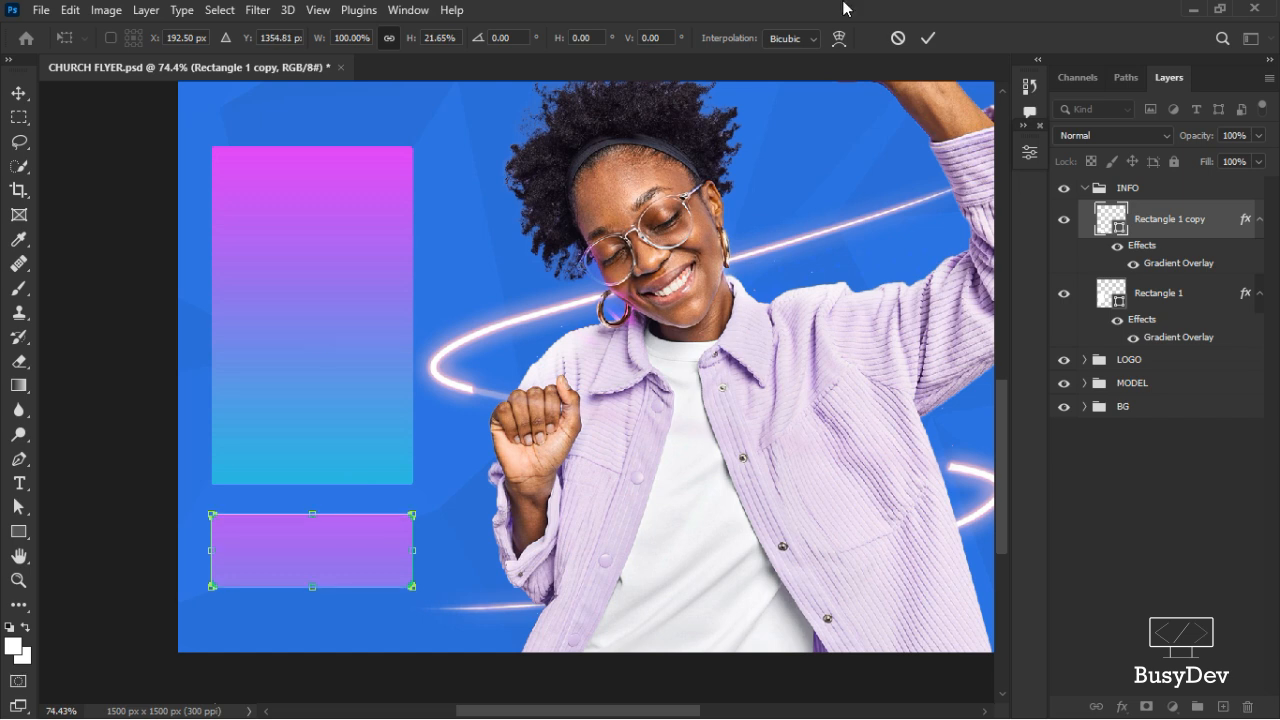
{"action": "left_click", "coordinate": [928, 40]}
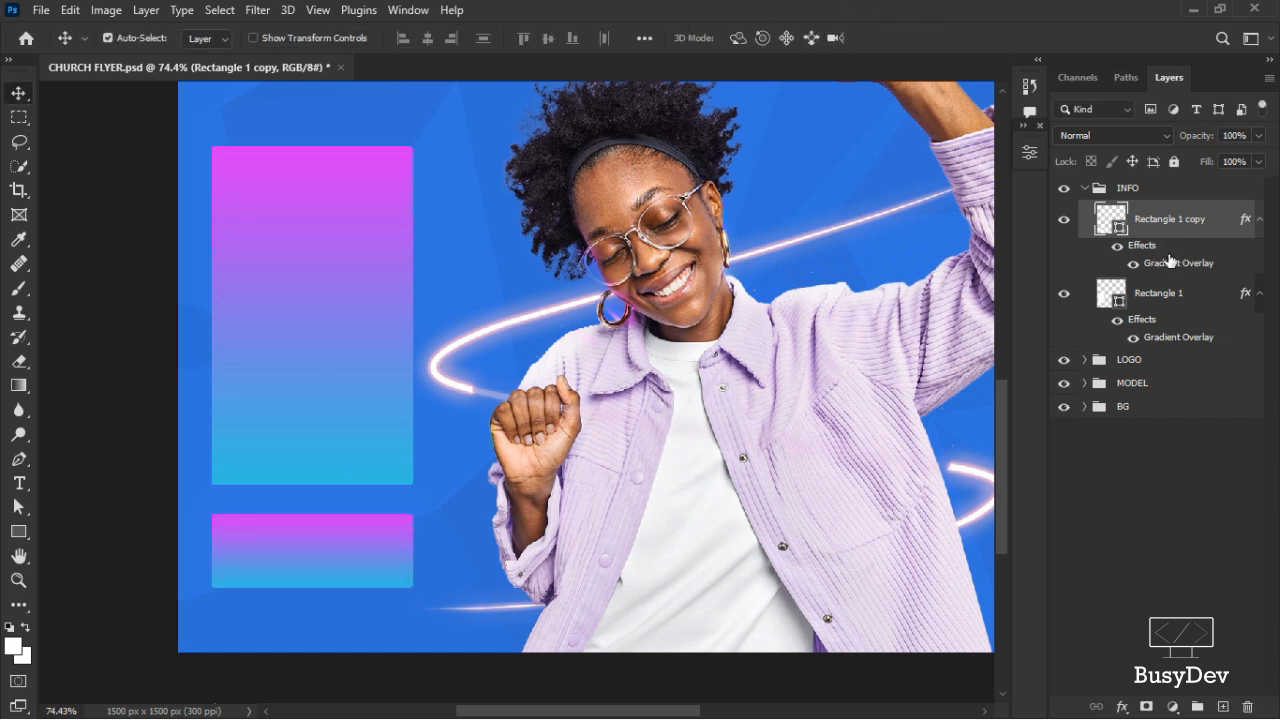
Change the small rectangle's gradient overlay to the cyan-to-blue preset from the Blues set and turn on Reverse
{"action": "double_click", "coordinate": [1166, 263]}
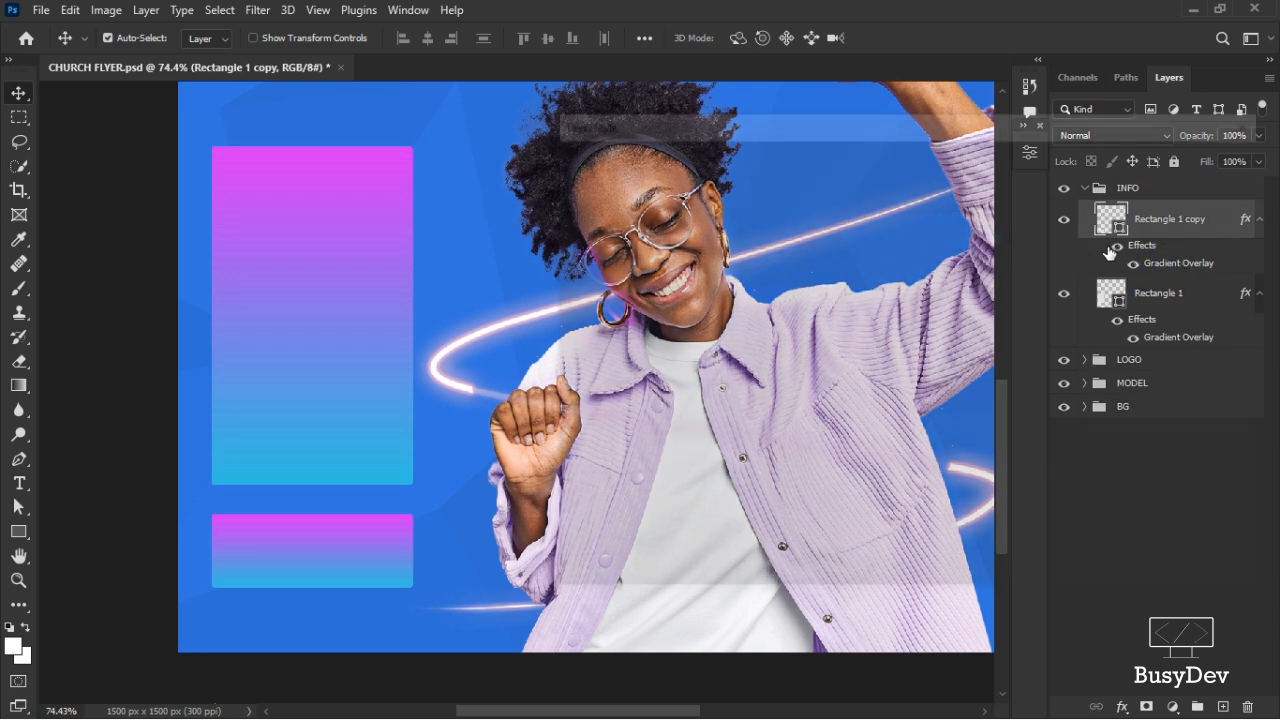
{"action": "left_click", "coordinate": [971, 259]}
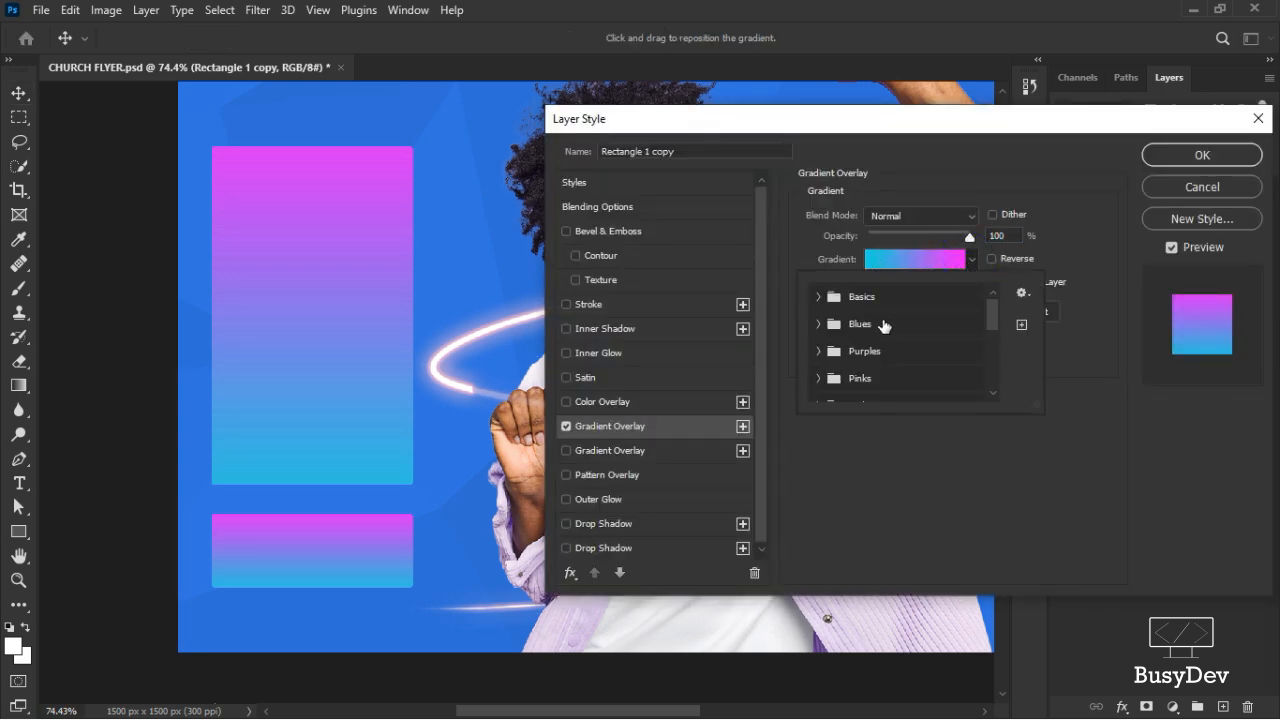
{"action": "left_click", "coordinate": [818, 324]}
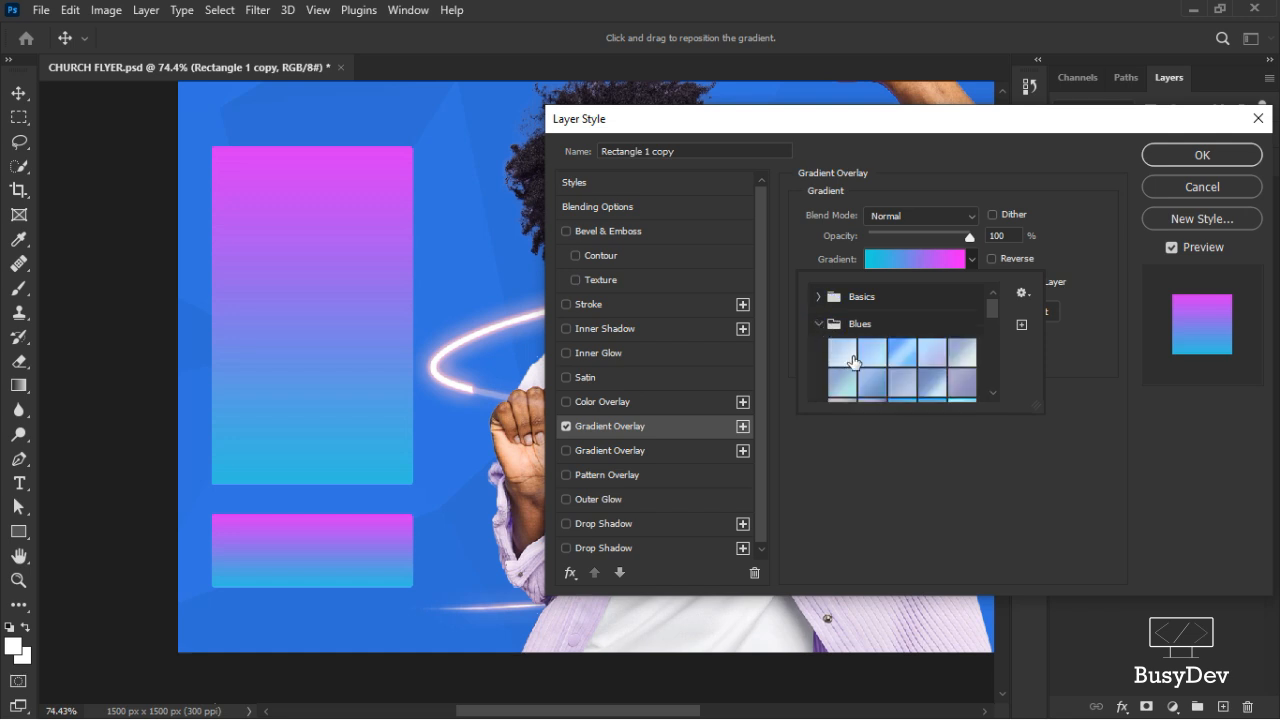
{"action": "scroll", "coordinate": [884, 362], "scroll_direction": "down", "scroll_amount": 5}
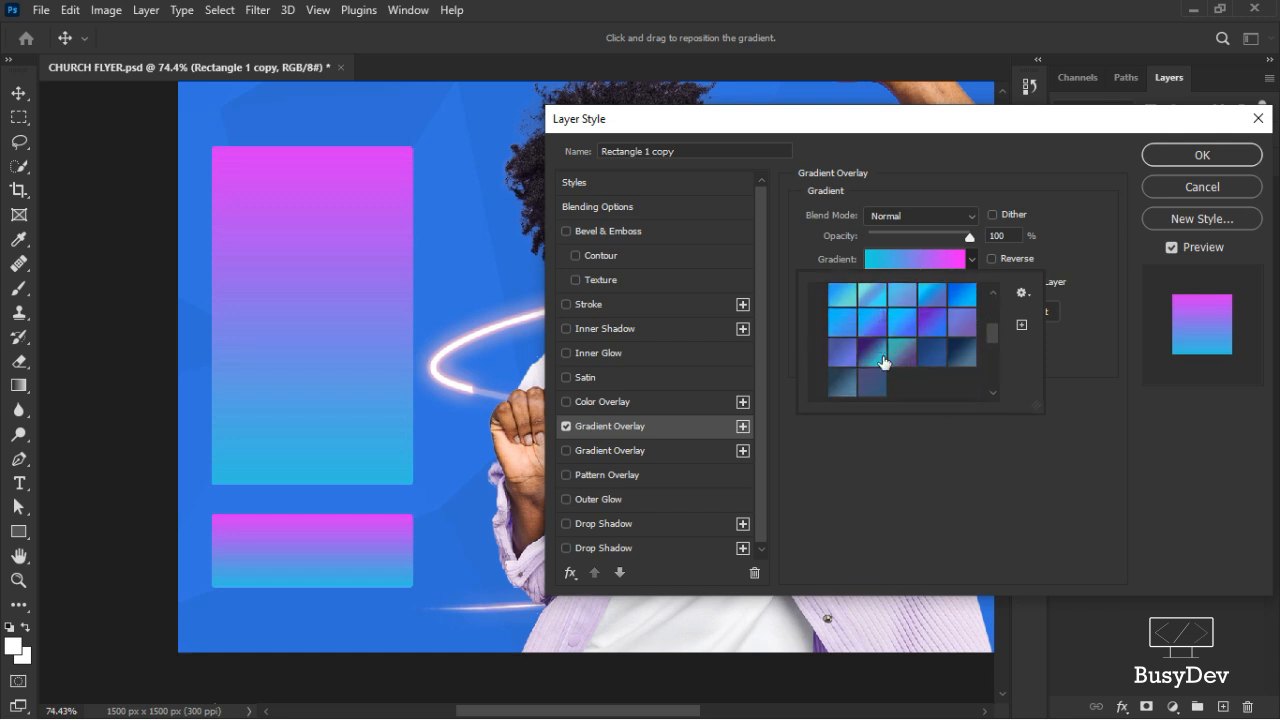
{"action": "left_click", "coordinate": [891, 318]}
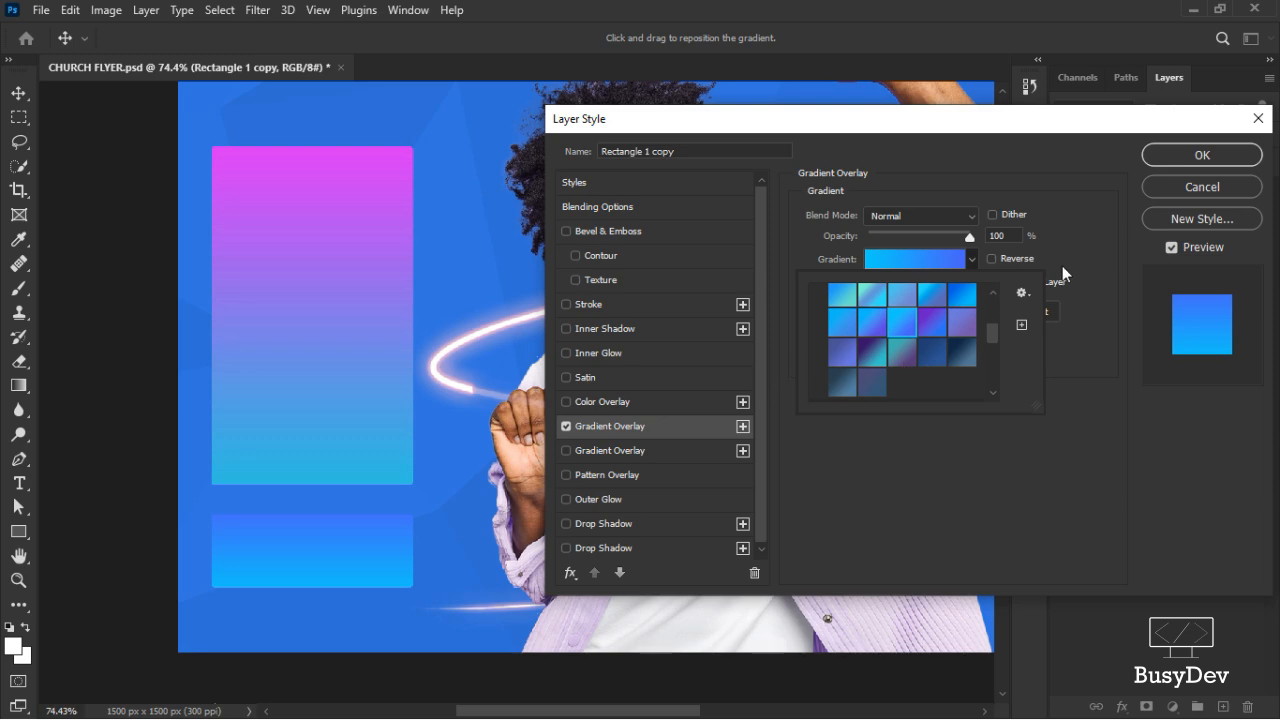
{"action": "left_click", "coordinate": [1014, 254]}
{"action": "left_click", "coordinate": [991, 260]}
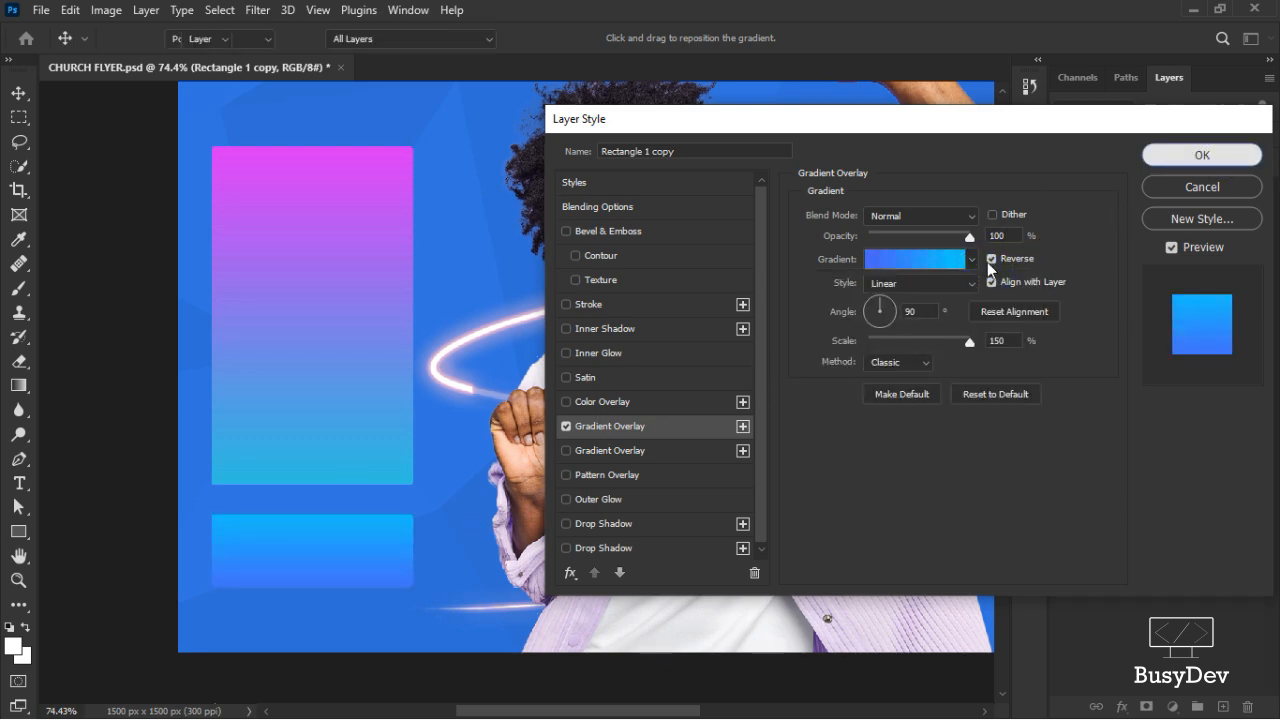
{"action": "left_click", "coordinate": [1202, 155]}
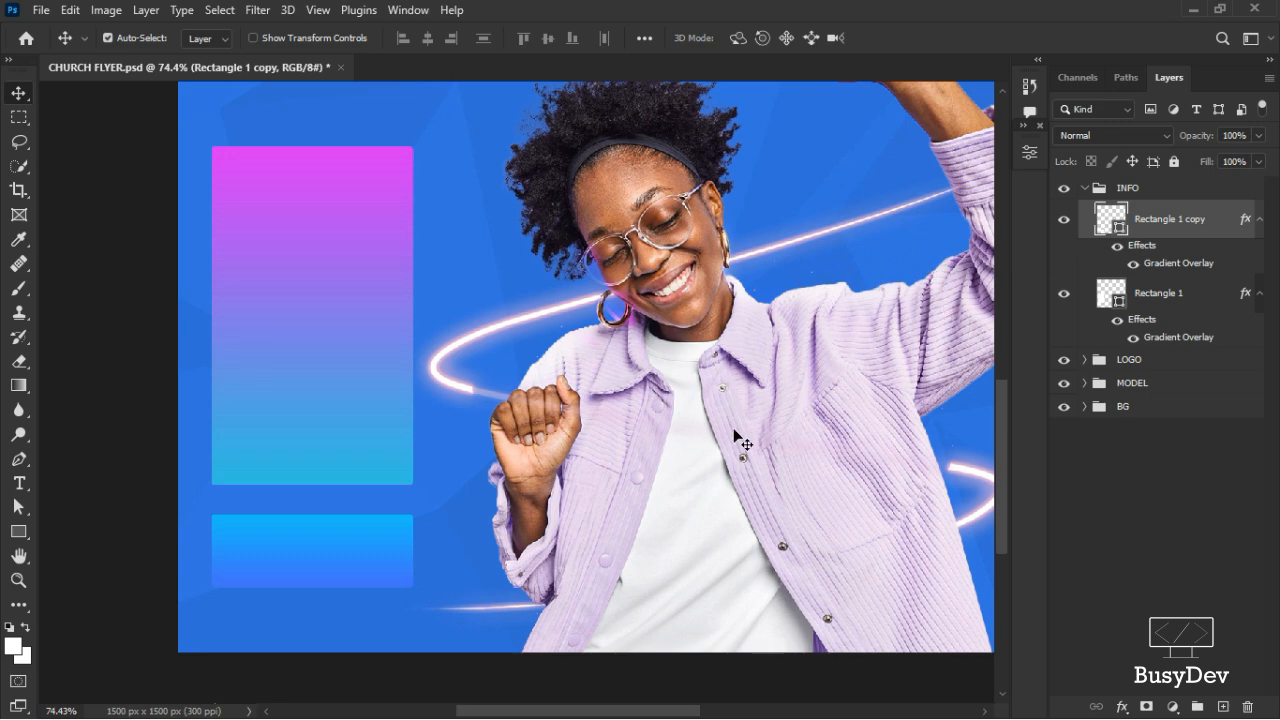
Activate the Horizontal Type tool, switch to the CHURCH FLYER notes in Notepad and copy the font name Assassin$
{"action": "scroll", "coordinate": [462, 293], "scroll_direction": "down", "scroll_amount": 3}
{"action": "scroll", "coordinate": [369, 289], "scroll_direction": "up", "scroll_amount": 2}
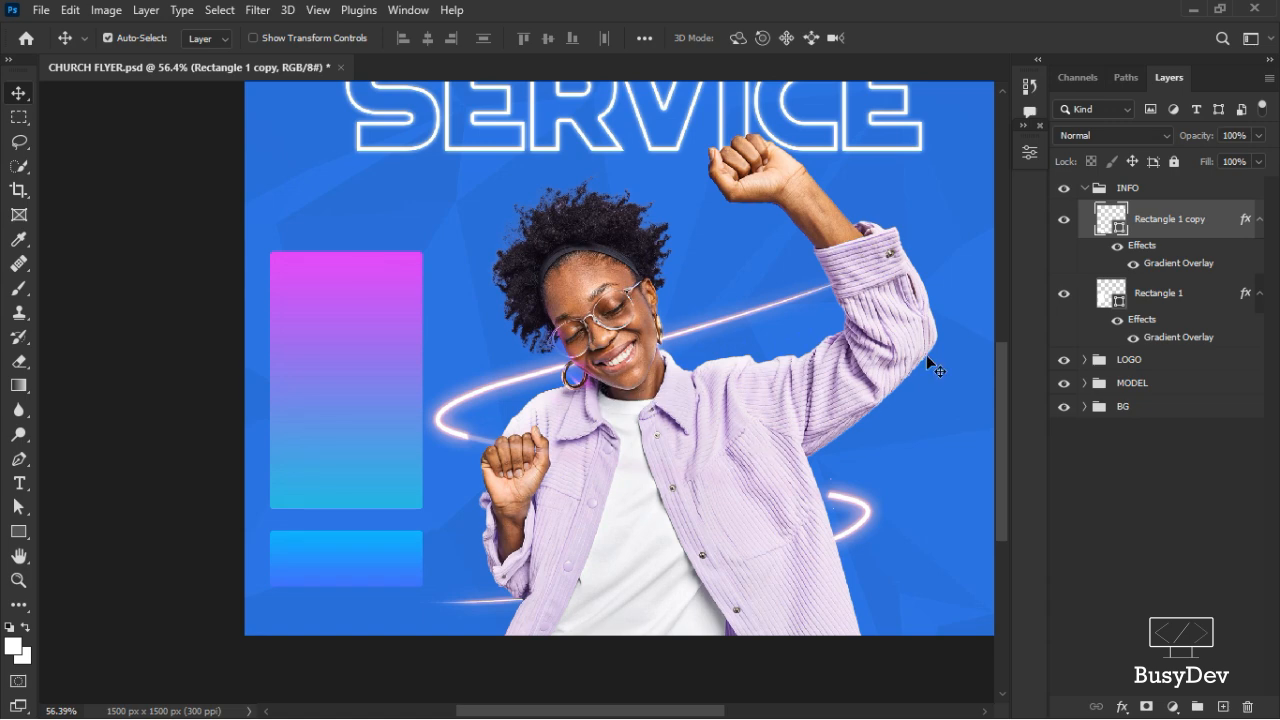
{"action": "scroll", "coordinate": [346, 322], "scroll_direction": "up", "scroll_amount": 5}
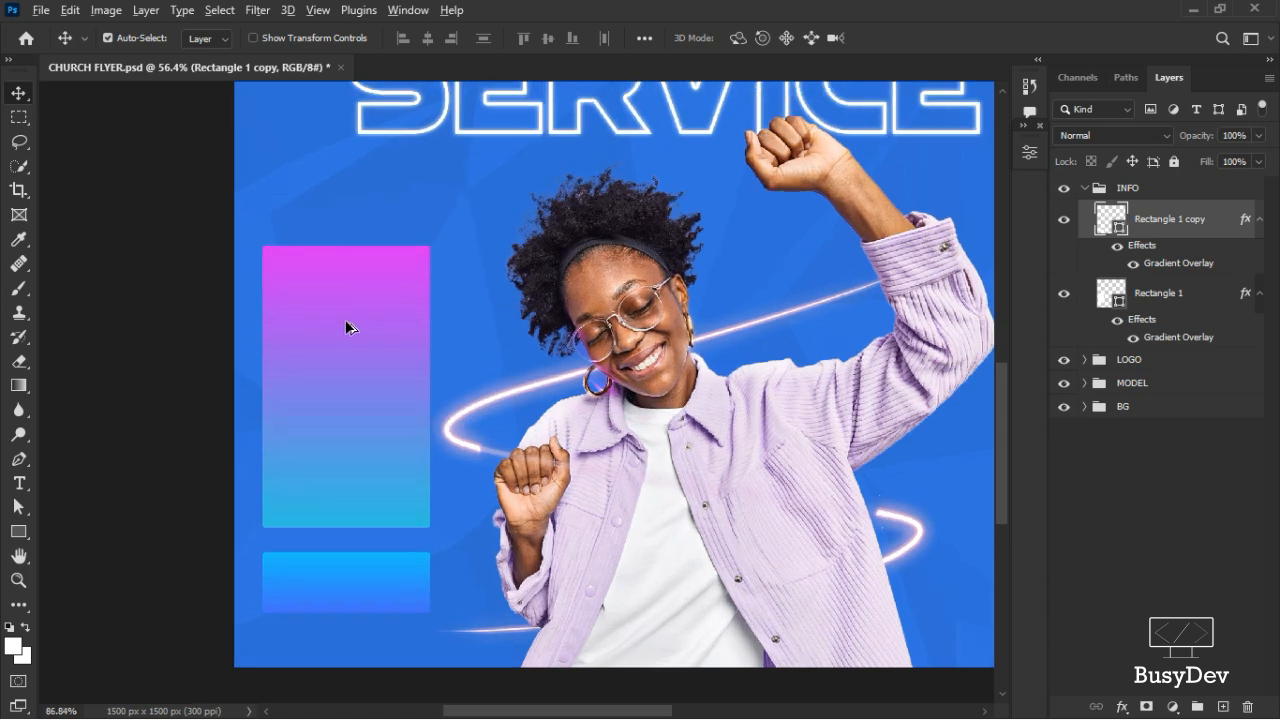
{"action": "right_click", "coordinate": [19, 483]}
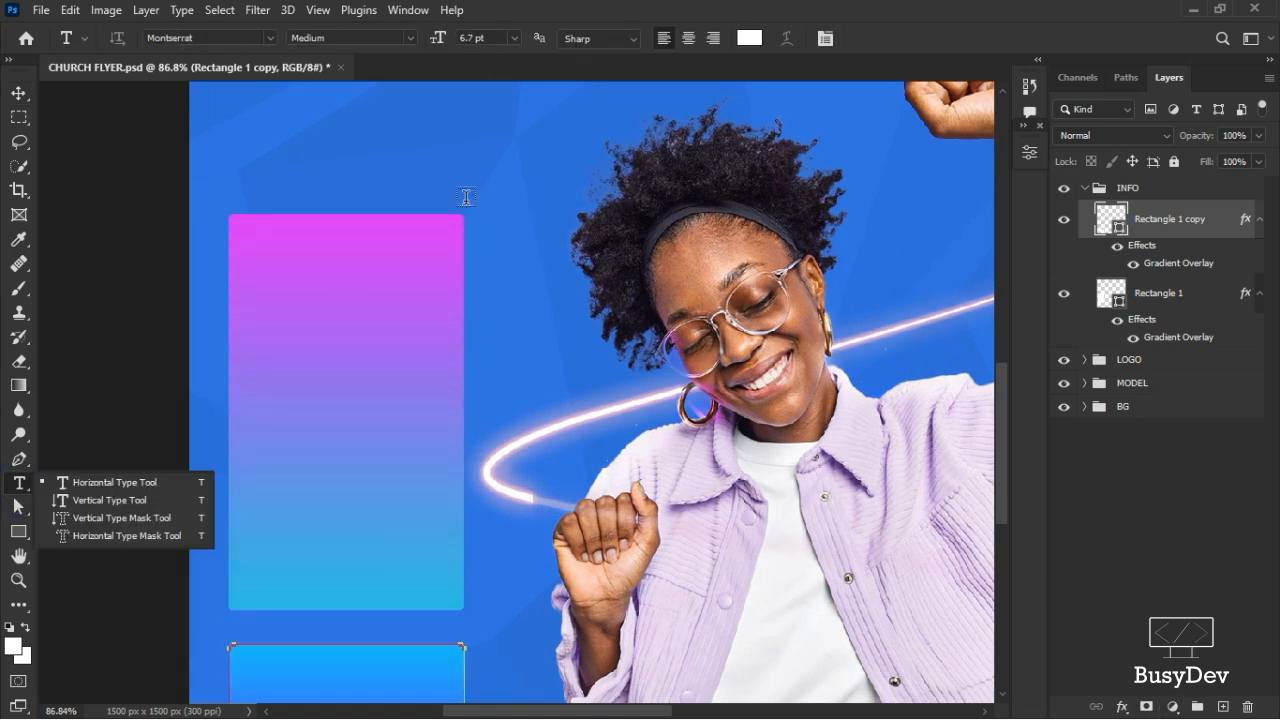
{"action": "key", "text": "alt+Tab"}
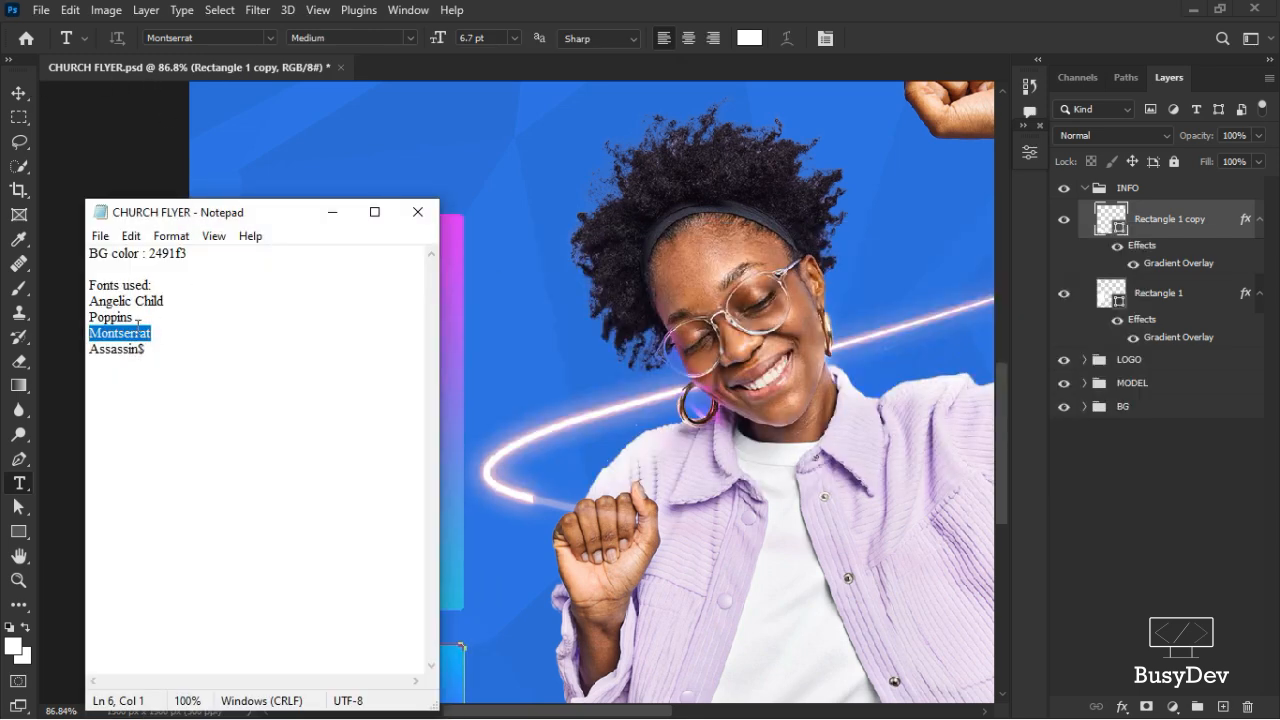
{"action": "left_click", "coordinate": [152, 349]}
{"action": "double_click", "coordinate": [150, 349]}
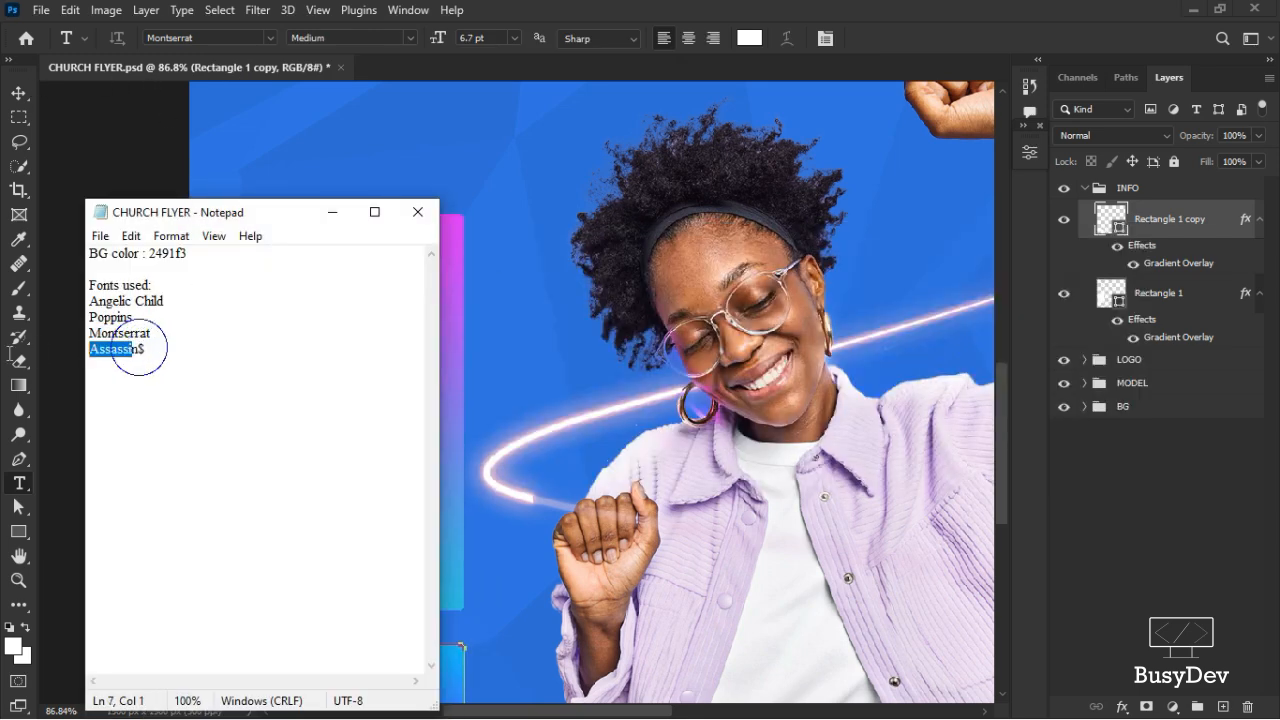
{"action": "left_click", "coordinate": [148, 349]}
{"action": "left_click_drag", "start_coordinate": [148, 349], "coordinate": [22, 342]}
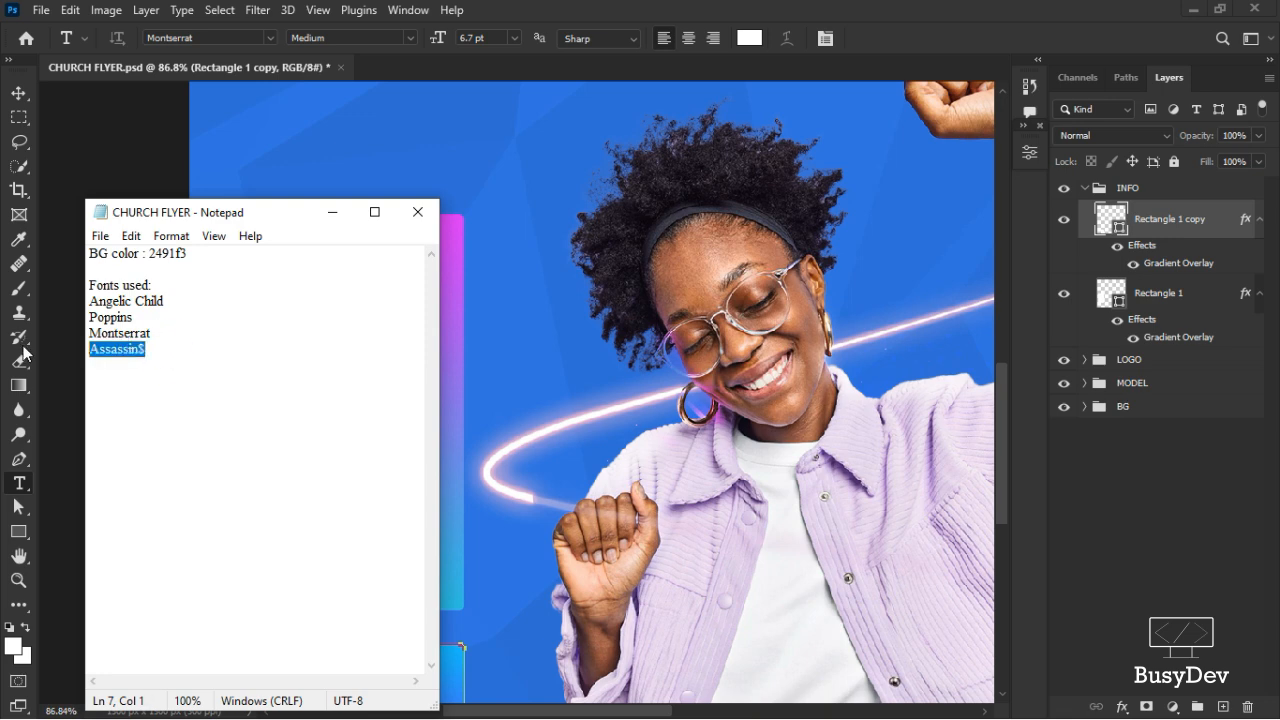
{"action": "right_click", "coordinate": [99, 351]}
{"action": "left_click", "coordinate": [171, 414]}
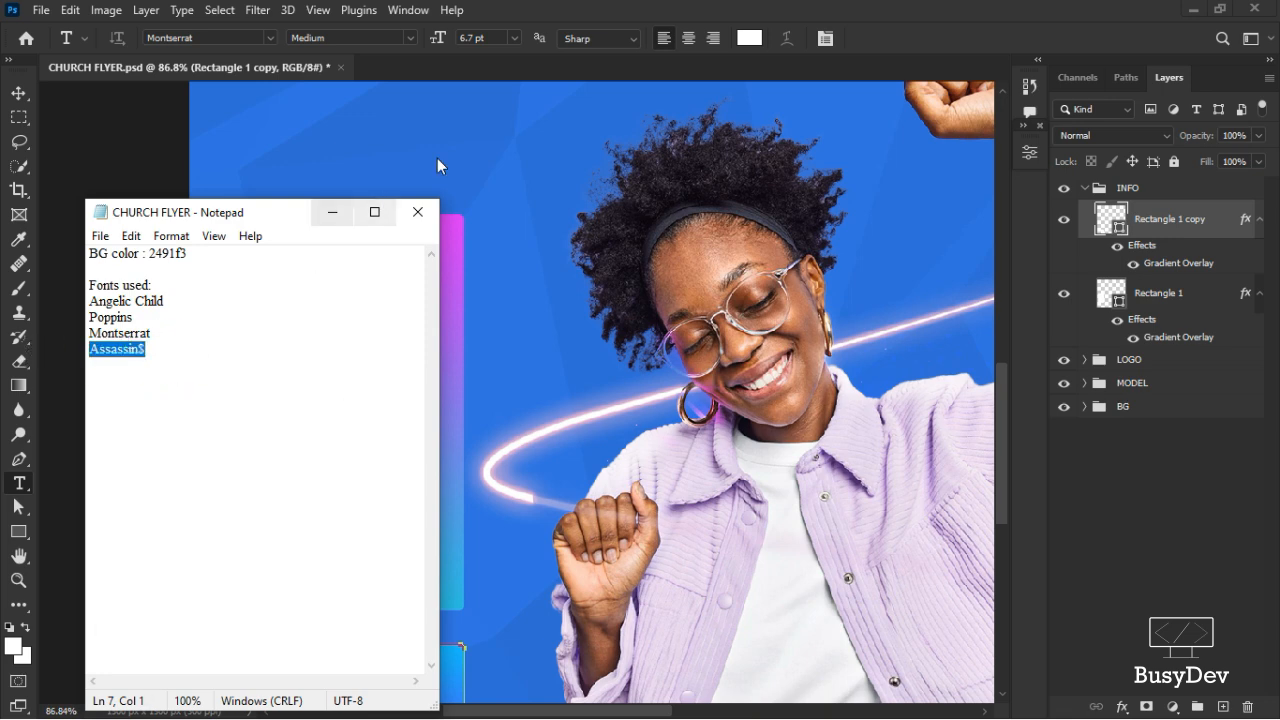
Return to Photoshop and set the type font to Assassin$ Regular using the copied name
{"action": "left_click", "coordinate": [342, 214]}
{"action": "left_click", "coordinate": [228, 40]}
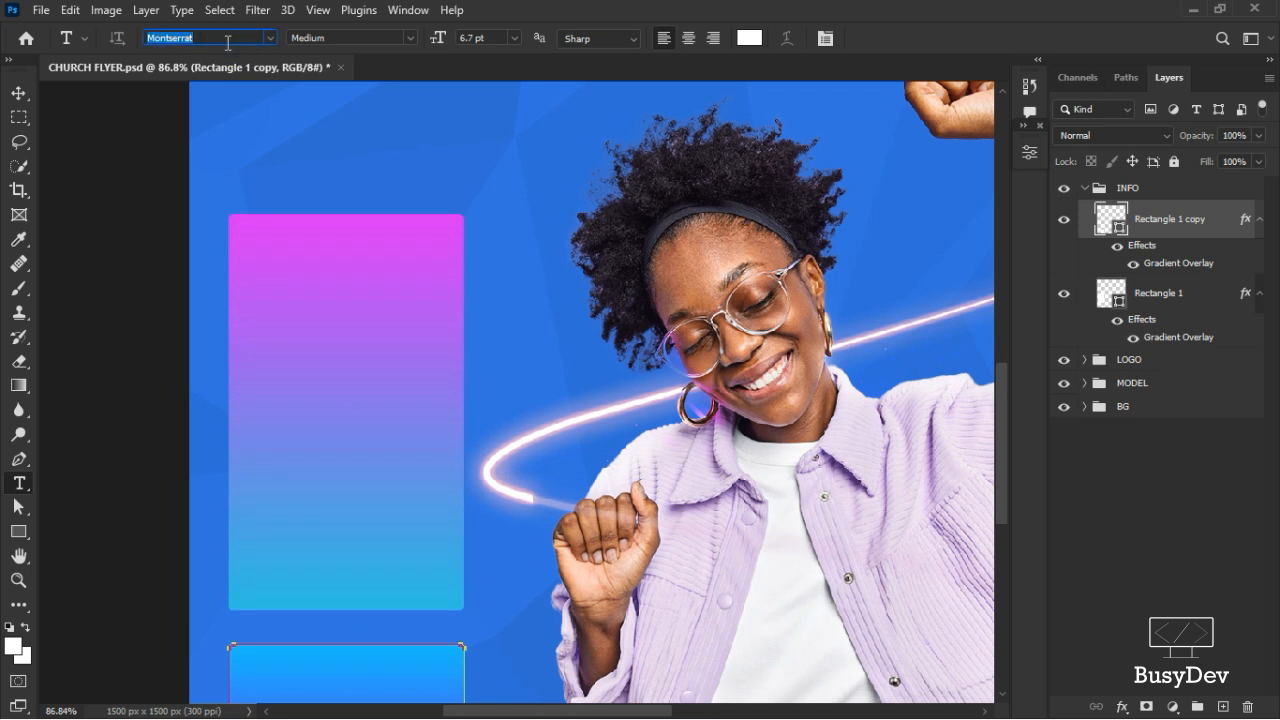
{"action": "key", "text": "ctrl+v"}
{"action": "left_click", "coordinate": [237, 95]}
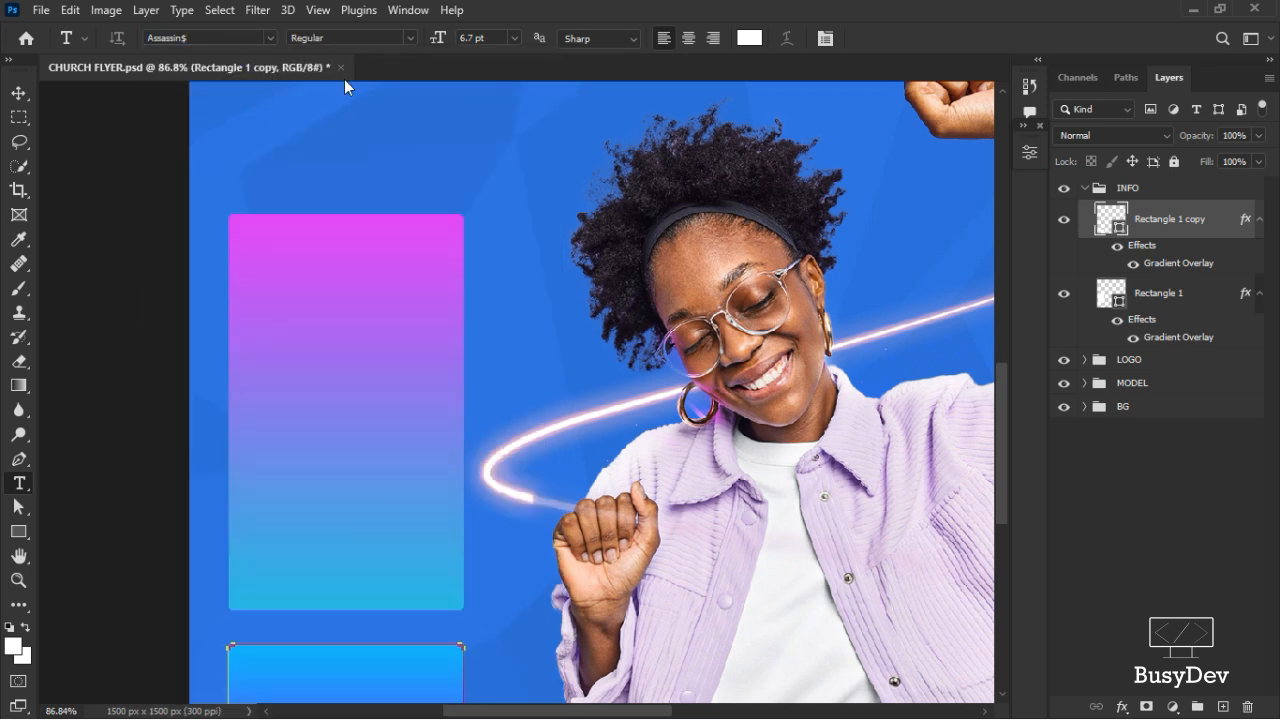
Add the text SUNDAY near the top of the large gradient panel at 11.5 pt
{"action": "left_click", "coordinate": [513, 38]}
{"action": "left_click", "coordinate": [497, 137]}
{"action": "left_click", "coordinate": [272, 286]}
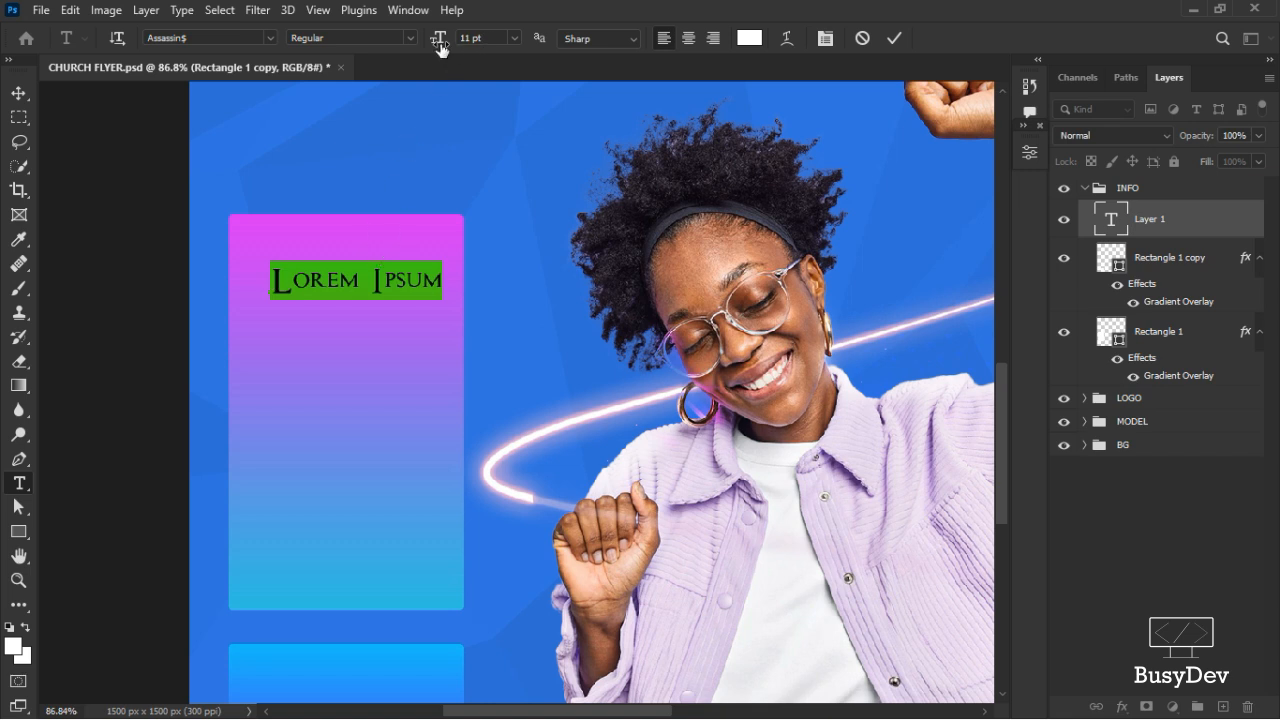
{"action": "left_click_drag", "start_coordinate": [440, 47], "coordinate": [441, 50]}
{"action": "left_click", "coordinate": [484, 37]}
{"action": "left_click", "coordinate": [484, 37]}
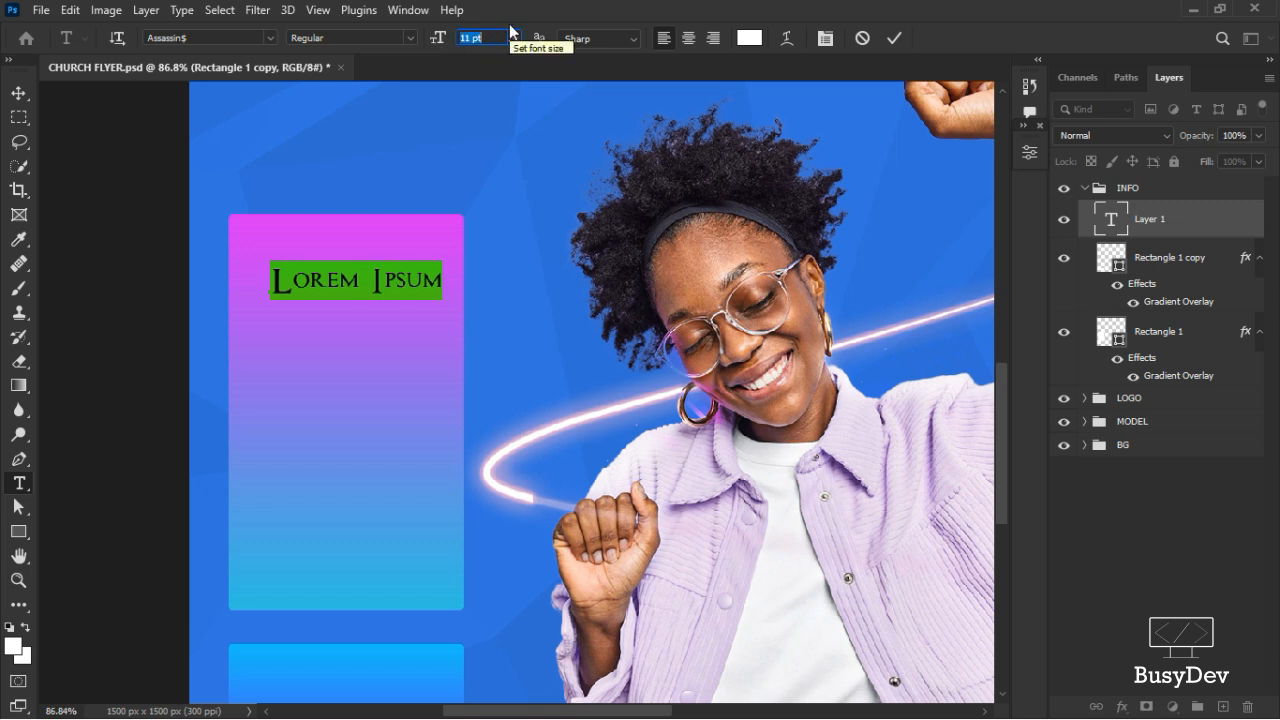
{"action": "type", "text": "11"}
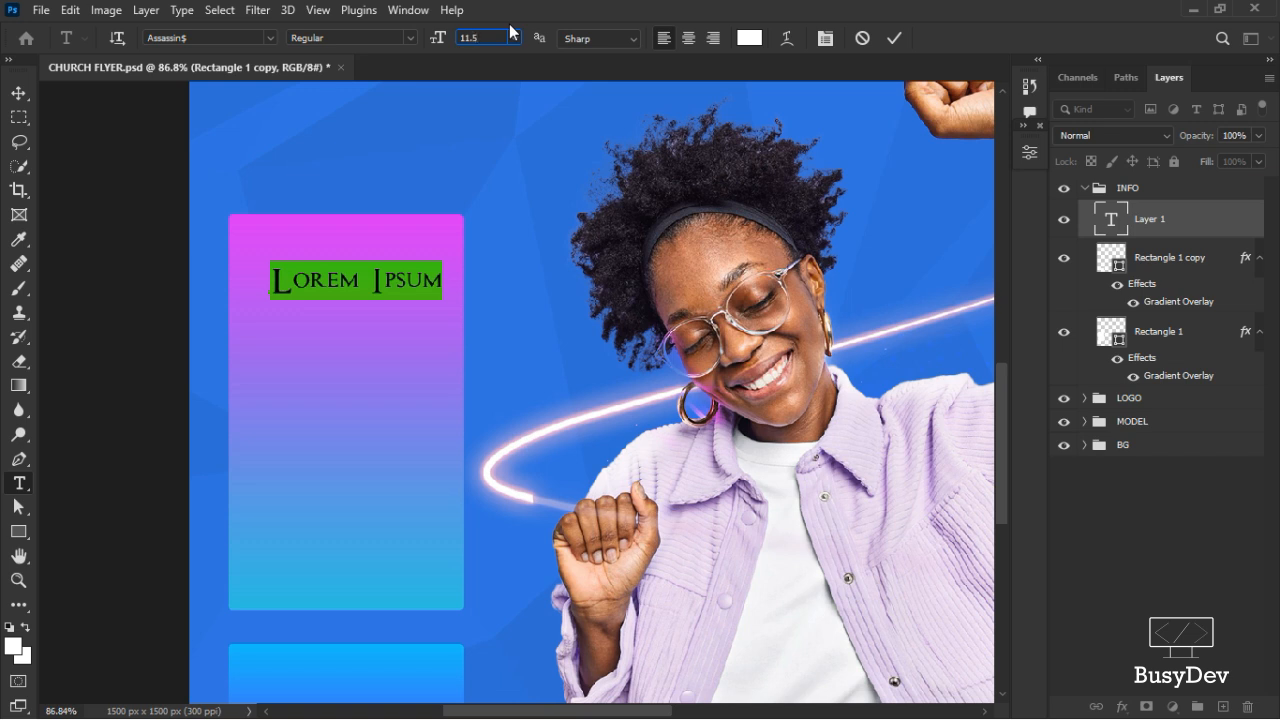
{"action": "type", "text": ".5"}
{"action": "key", "text": "Return"}
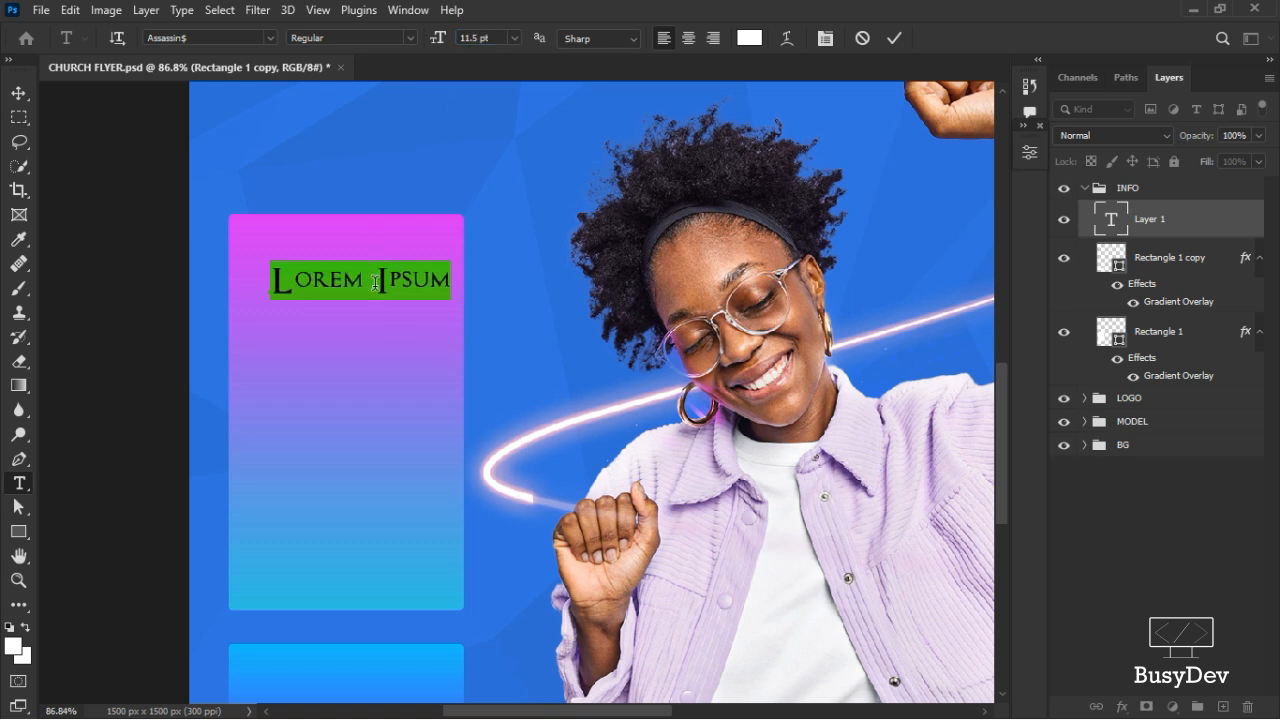
{"action": "type", "text": "SUNDAY"}
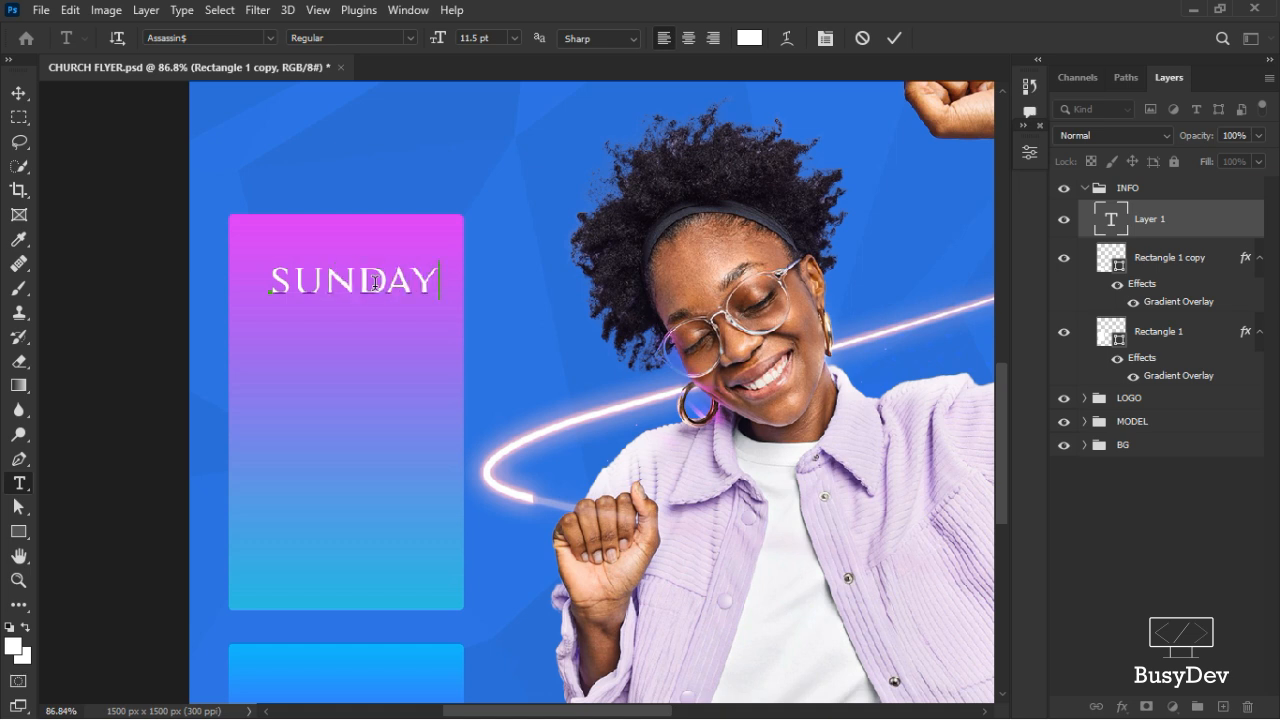
{"action": "left_click", "coordinate": [895, 38]}
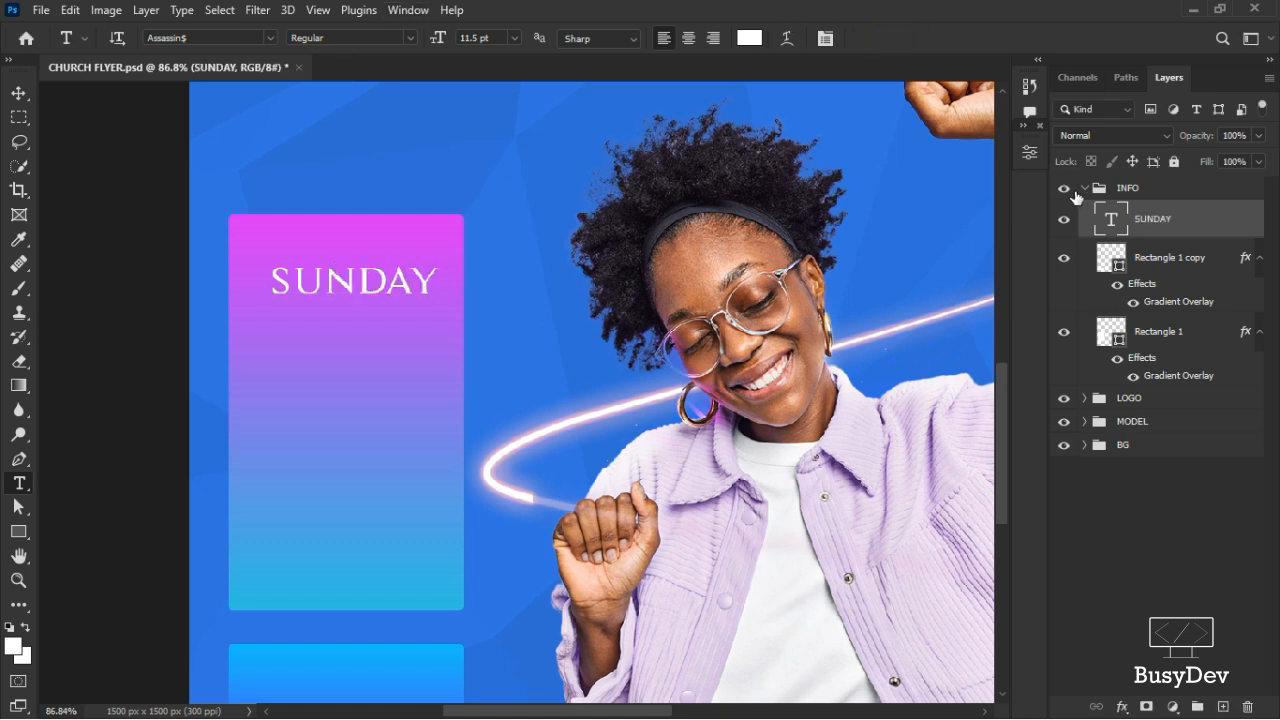
Set the SUNDAY text's tracking to -140 and center the word horizontally near the top of the large gradient panel
{"action": "left_click", "coordinate": [1029, 152]}
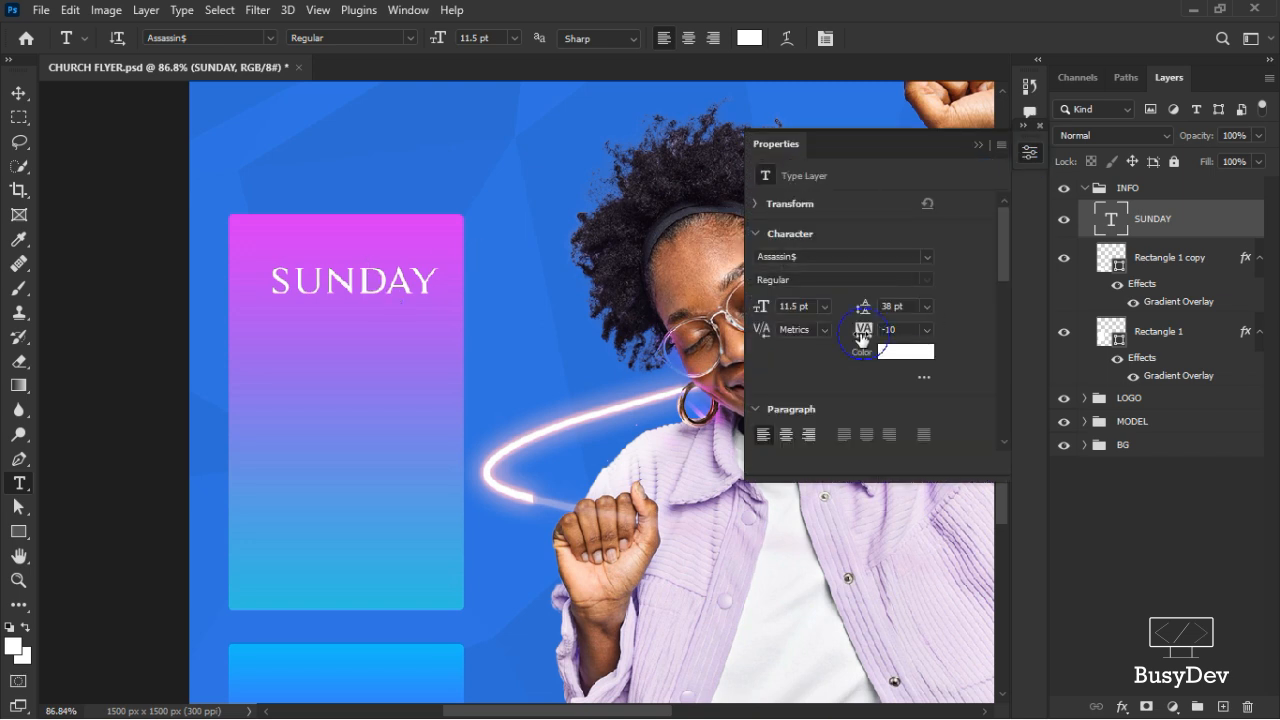
{"action": "mouse_move", "coordinate": [861, 339]}
{"action": "left_mouse_down"}
{"action": "mouse_move", "coordinate": [830, 334]}
{"action": "mouse_move", "coordinate": [869, 330]}
{"action": "left_mouse_up"}
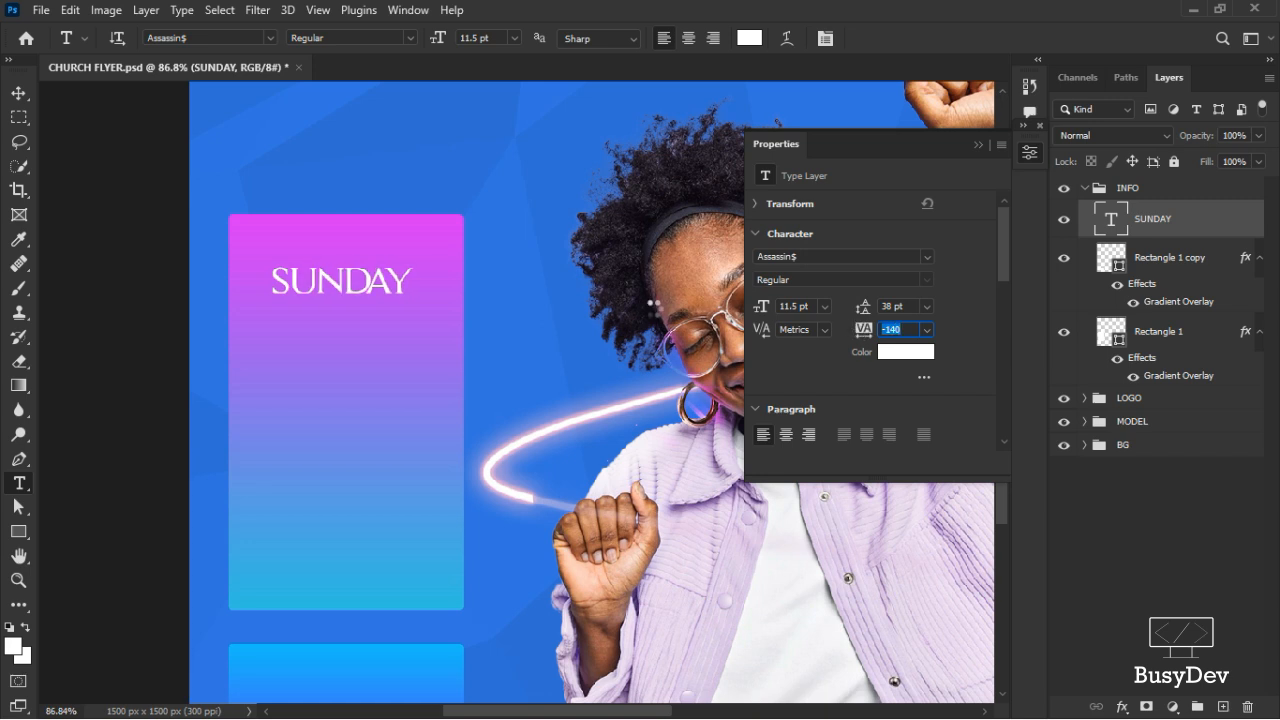
{"action": "key", "text": "Return"}
{"action": "left_click", "coordinate": [1027, 156]}
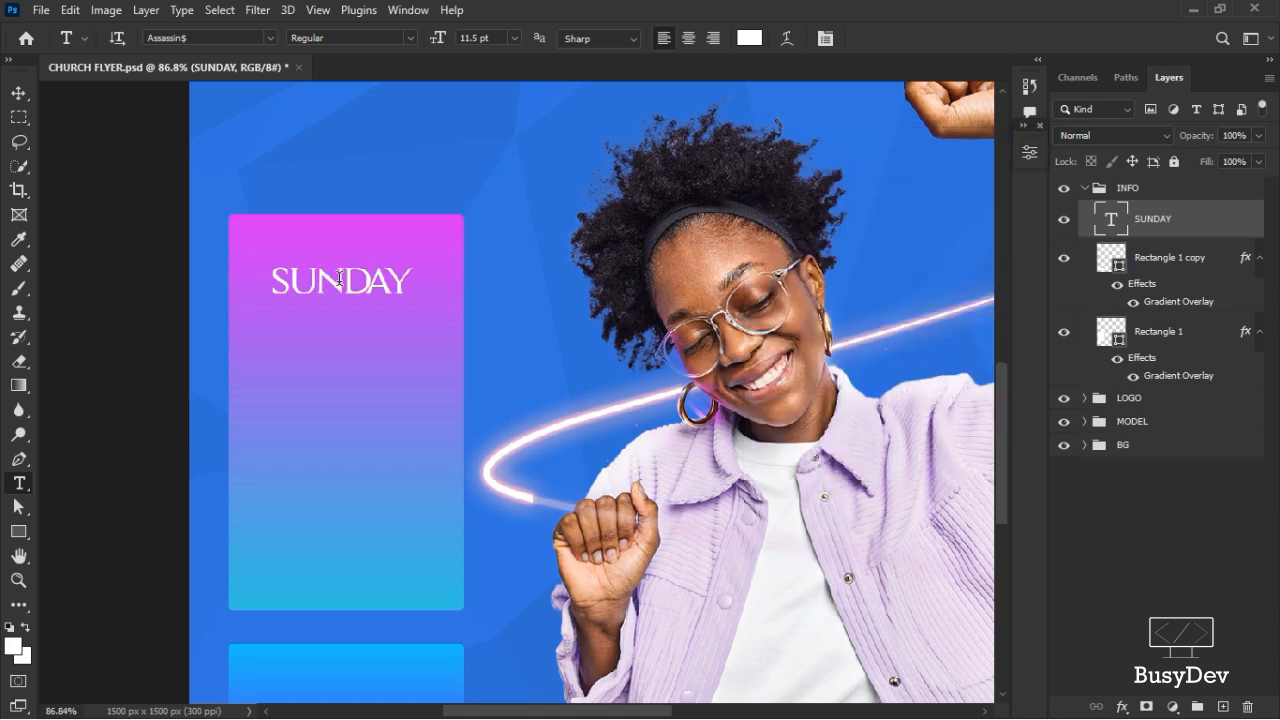
{"action": "key", "text": "v"}
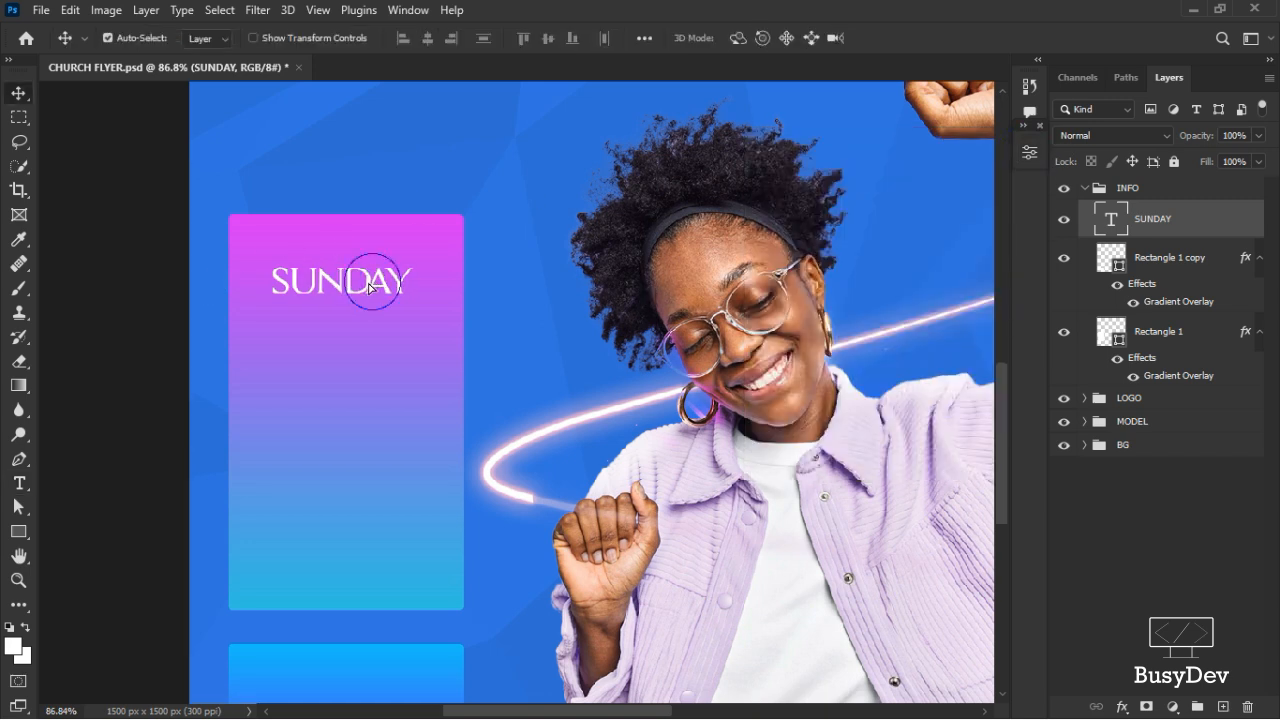
{"action": "left_click_drag", "start_coordinate": [371, 279], "coordinate": [374, 289]}
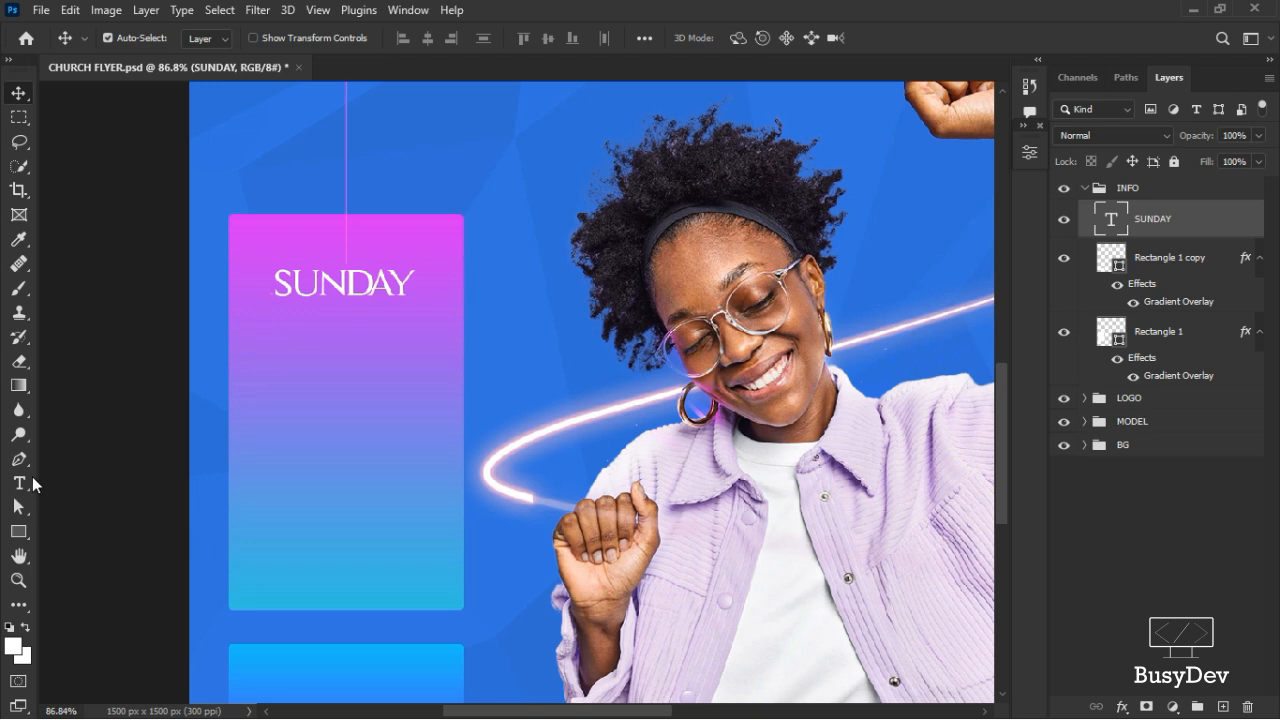
{"action": "left_click", "coordinate": [19, 484]}
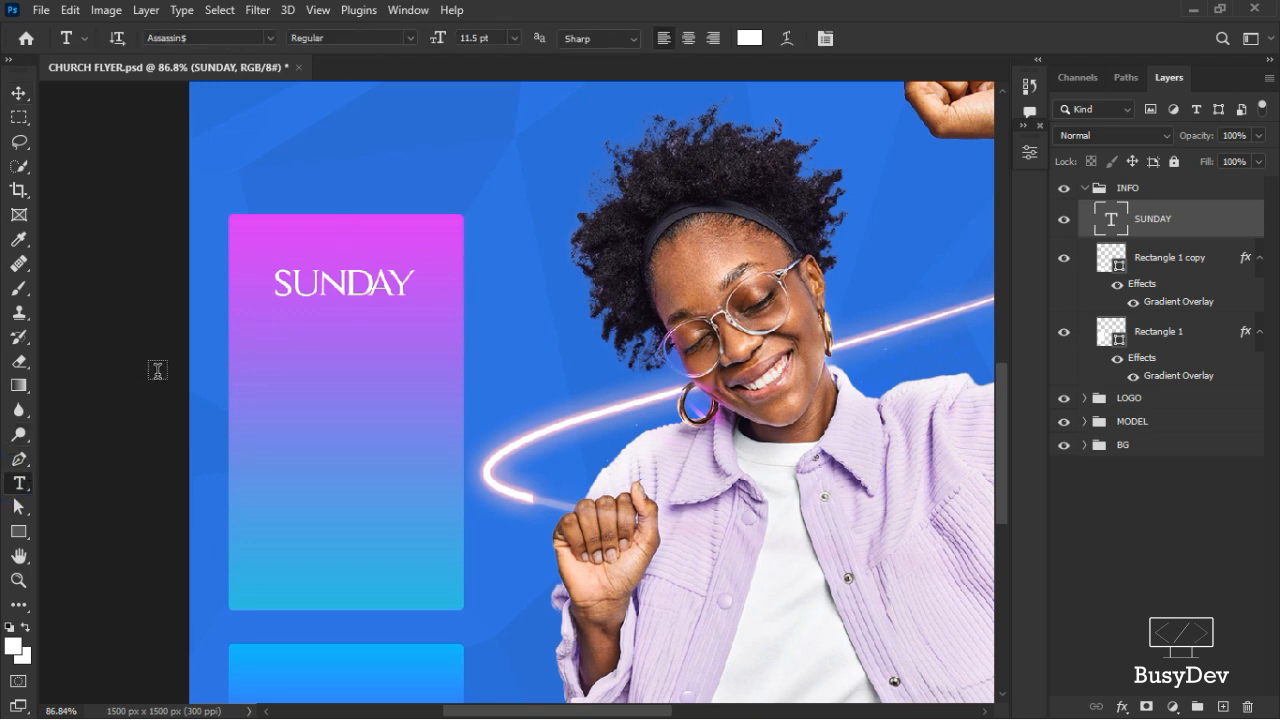
{"action": "left_click", "coordinate": [283, 334]}
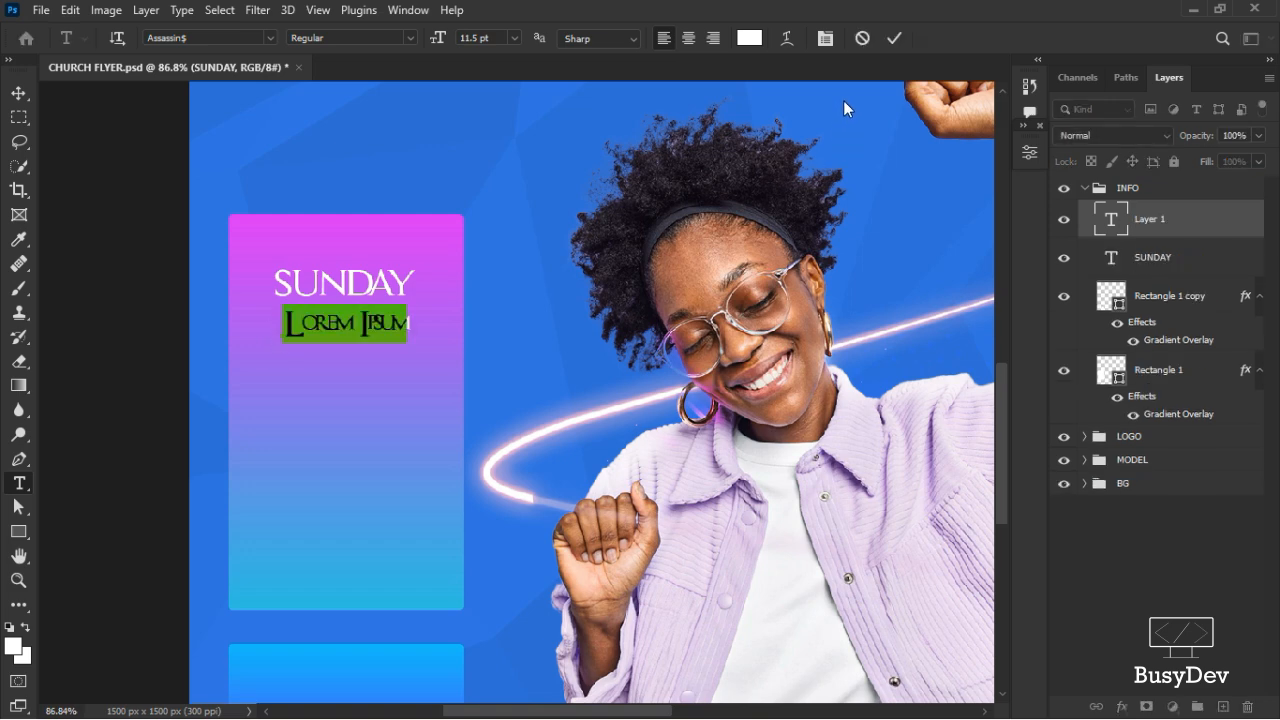
{"action": "left_click", "coordinate": [862, 38]}
{"action": "left_click", "coordinate": [269, 38]}
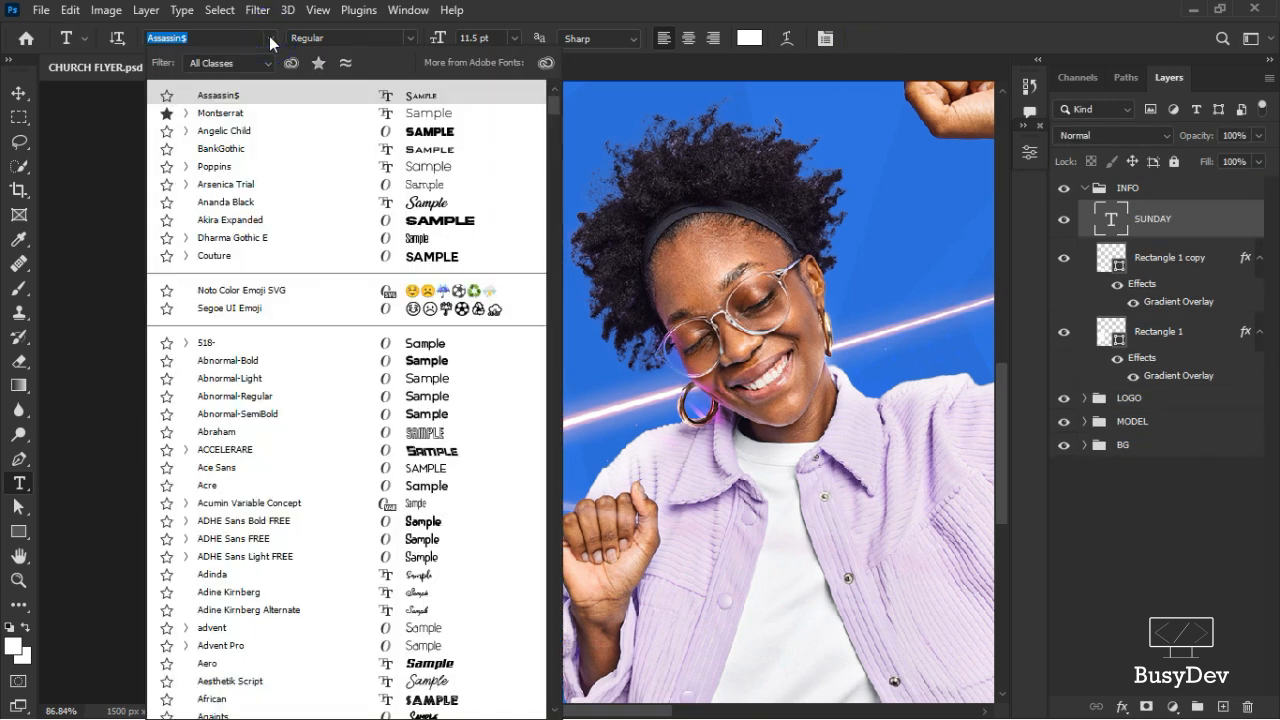
{"action": "left_click", "coordinate": [269, 38]}
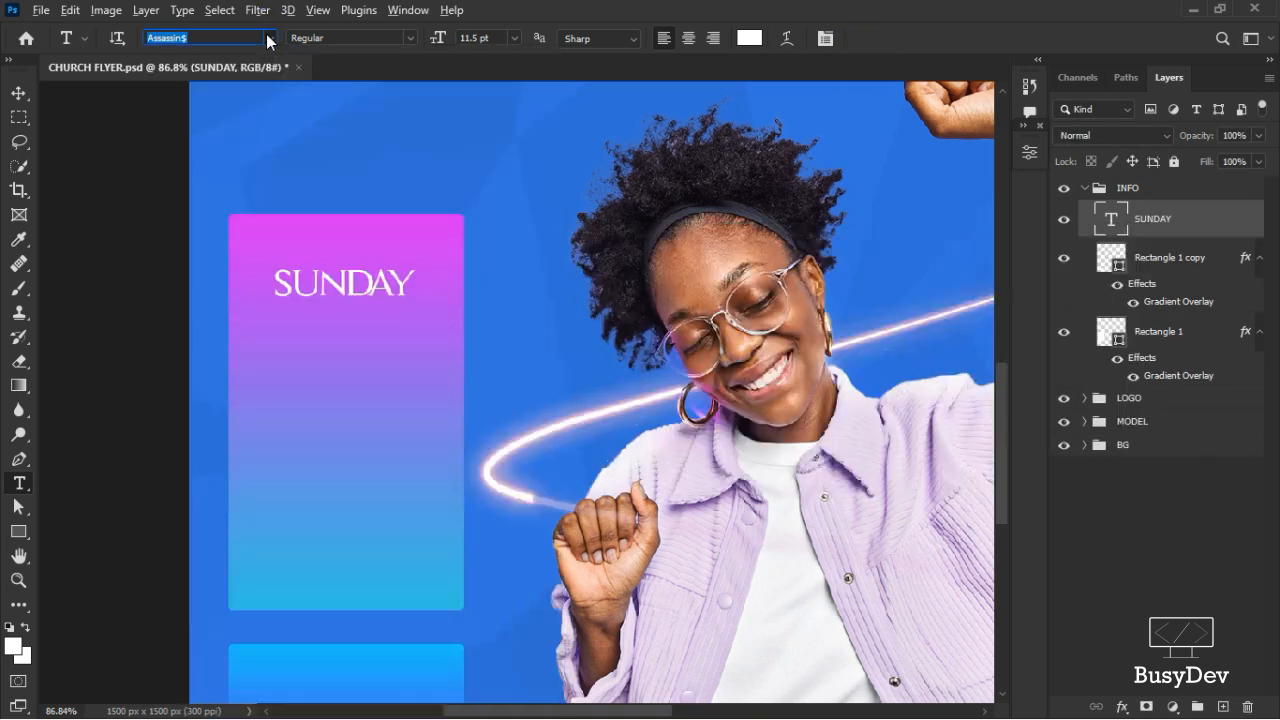
Switch to the Notepad notes, copy the font name Poppins, and return to Photoshop
{"action": "key", "text": "alt+Tab"}
{"action": "left_click_drag", "start_coordinate": [133, 318], "coordinate": [89, 318]}
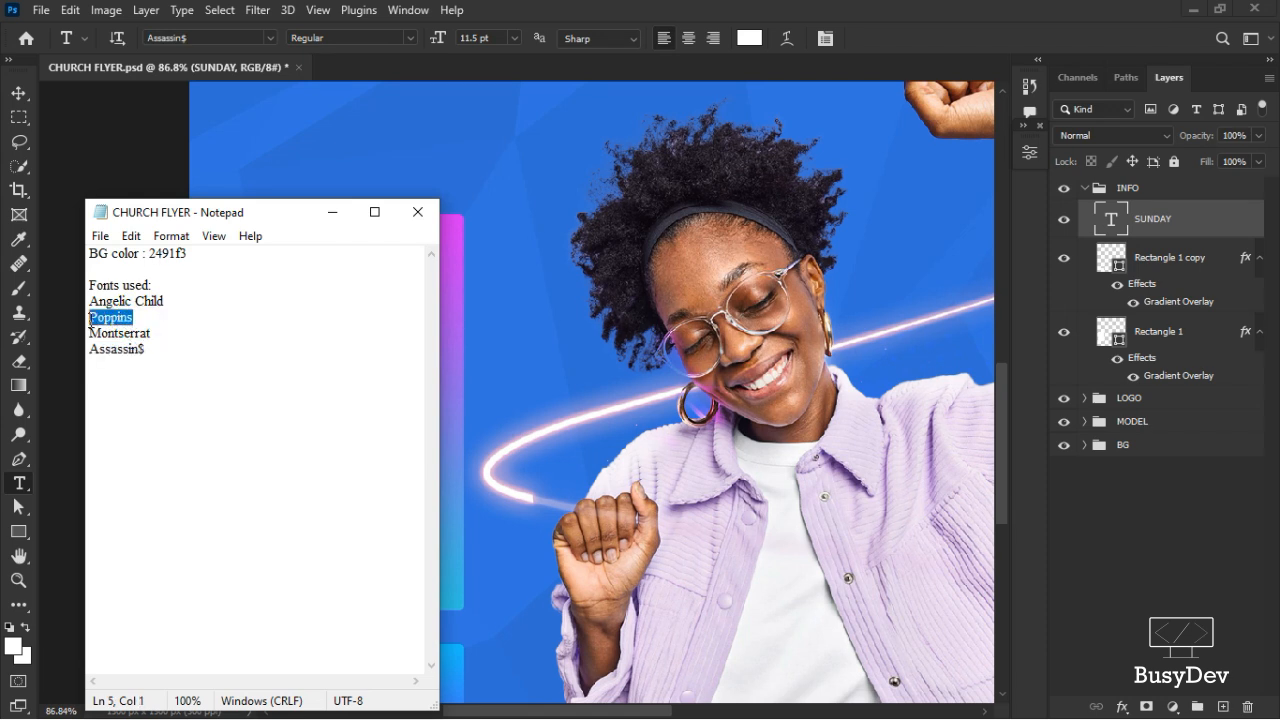
{"action": "right_click", "coordinate": [90, 320]}
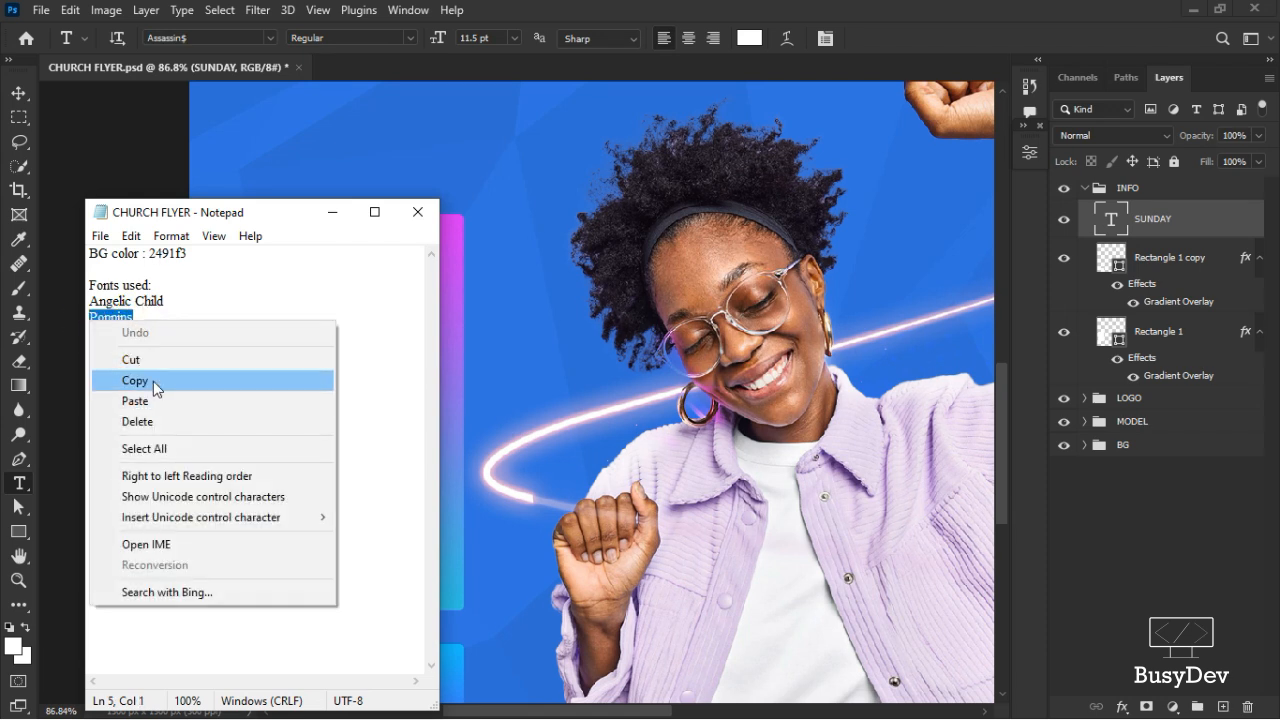
{"action": "left_click", "coordinate": [152, 380]}
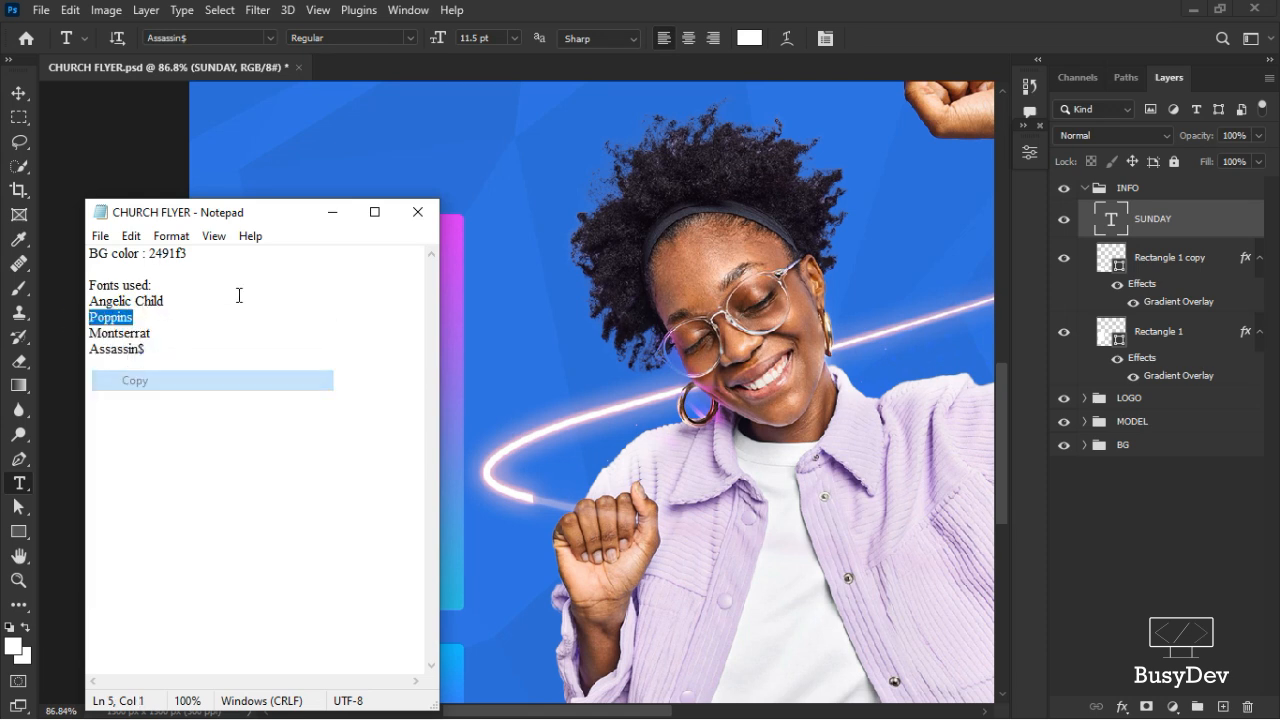
{"action": "left_click", "coordinate": [322, 208]}
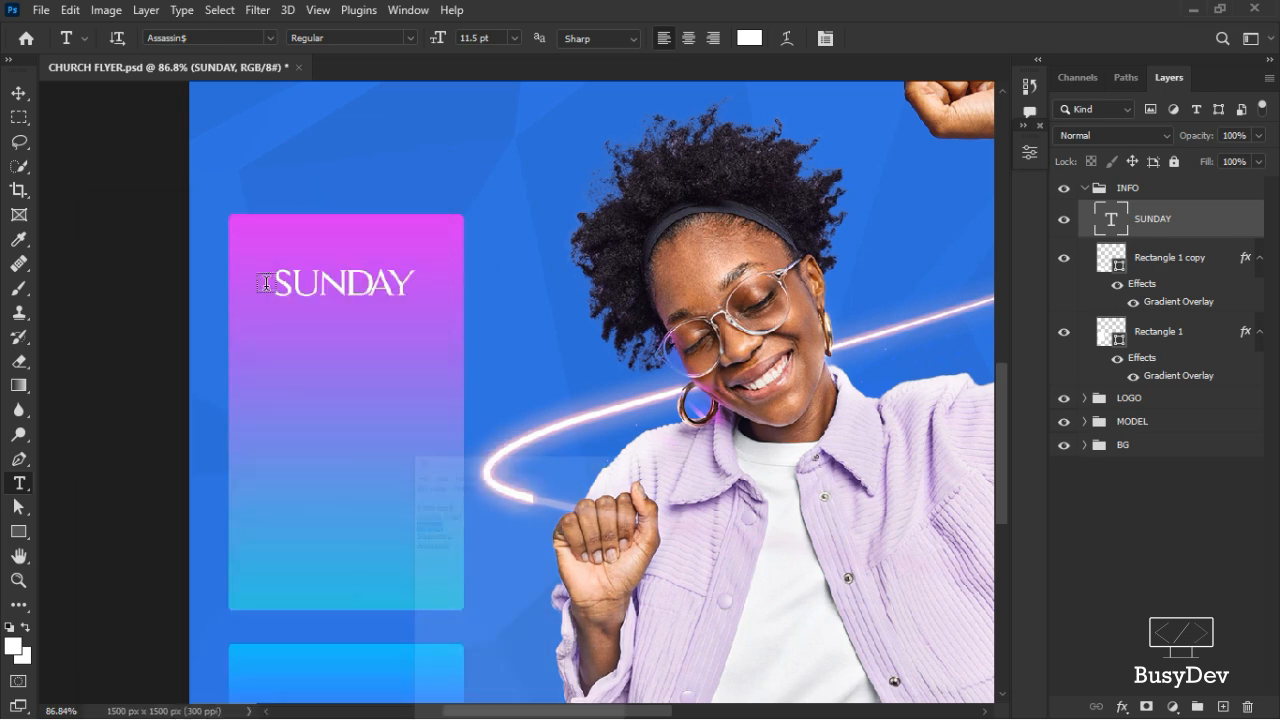
Try Poppins Regular at 18 pt on the SUNDAY text, and undo the size and font changes
{"action": "left_click", "coordinate": [235, 41]}
{"action": "type", "text": "Poppins"}
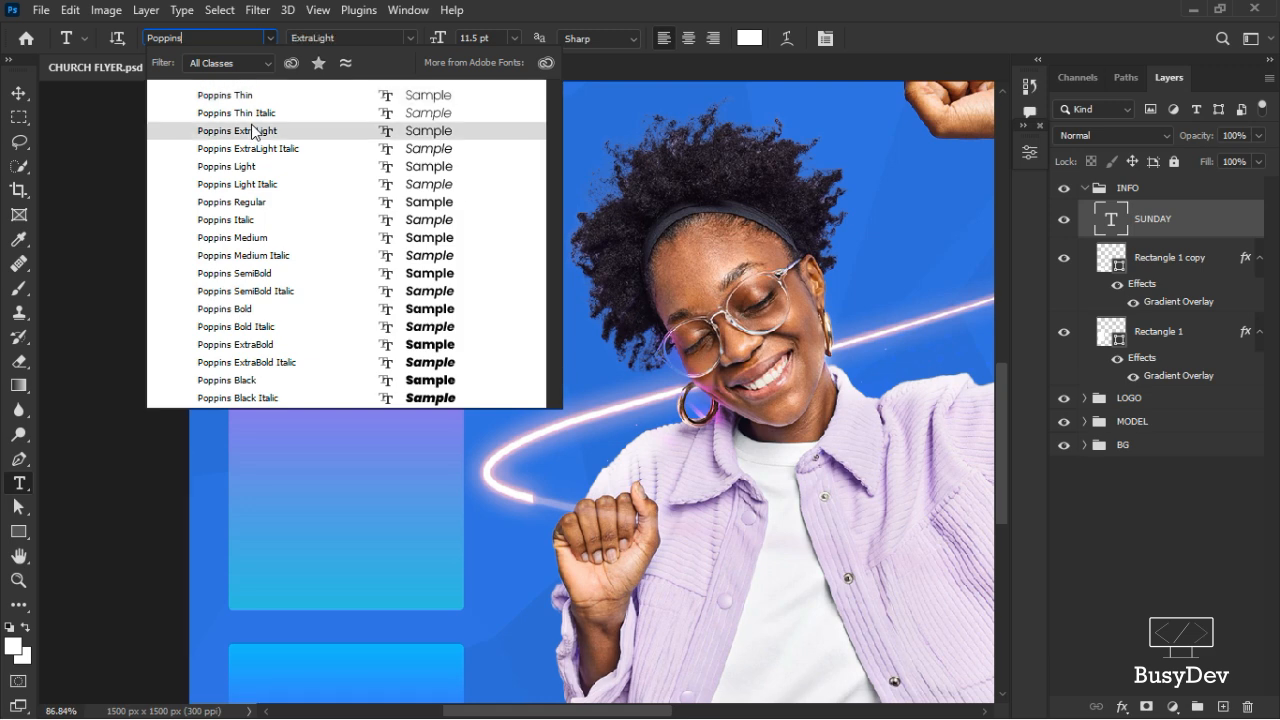
{"action": "left_click", "coordinate": [255, 203]}
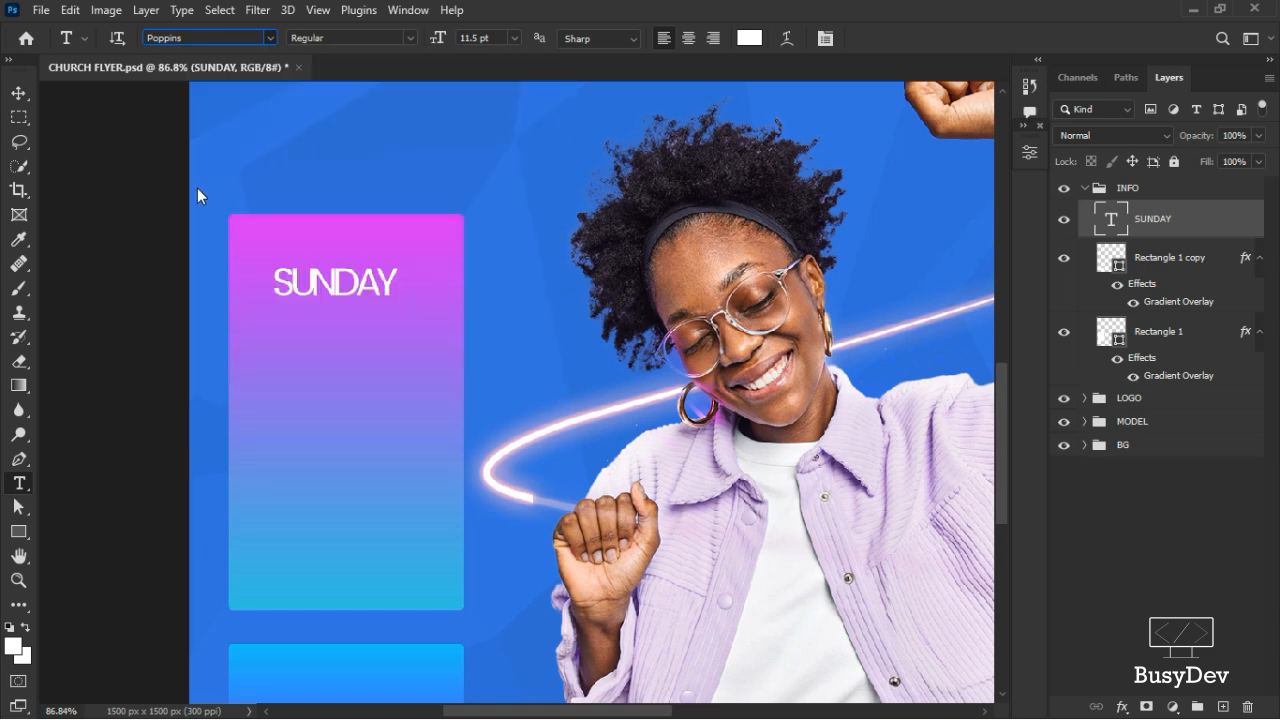
{"action": "left_click", "coordinate": [514, 37]}
{"action": "left_click", "coordinate": [483, 192]}
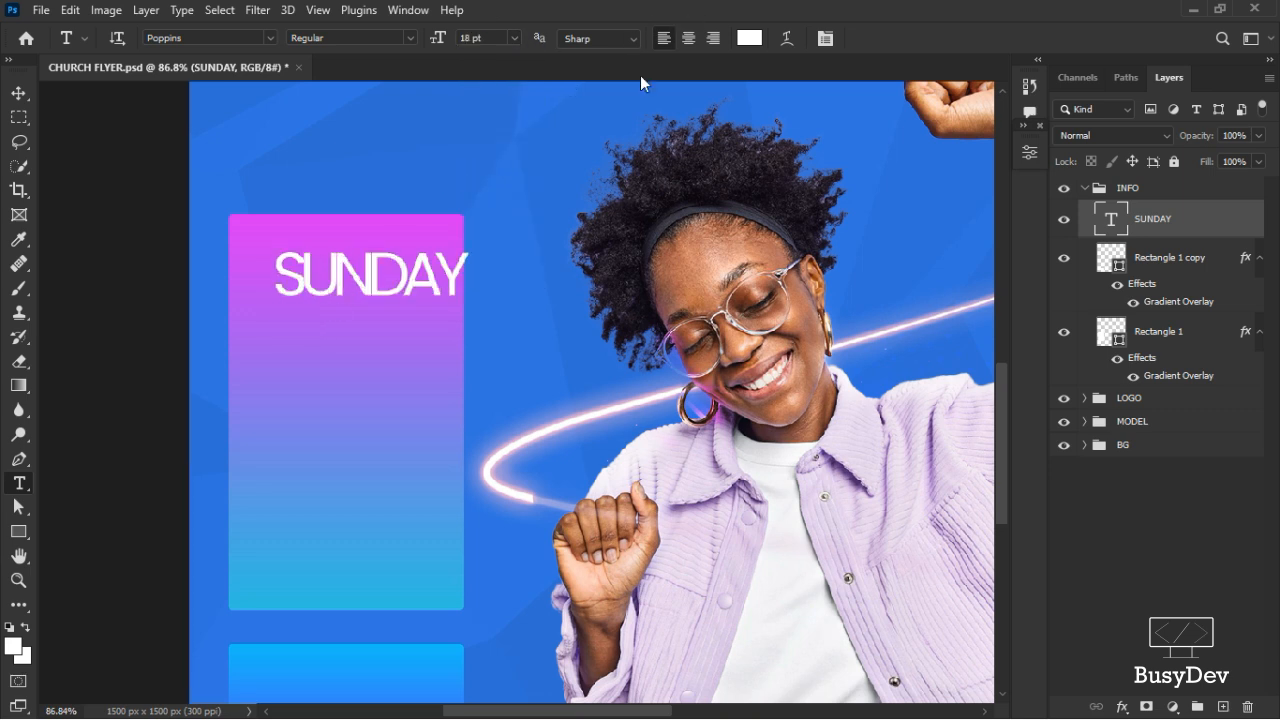
{"action": "key", "text": "ctrl+z"}
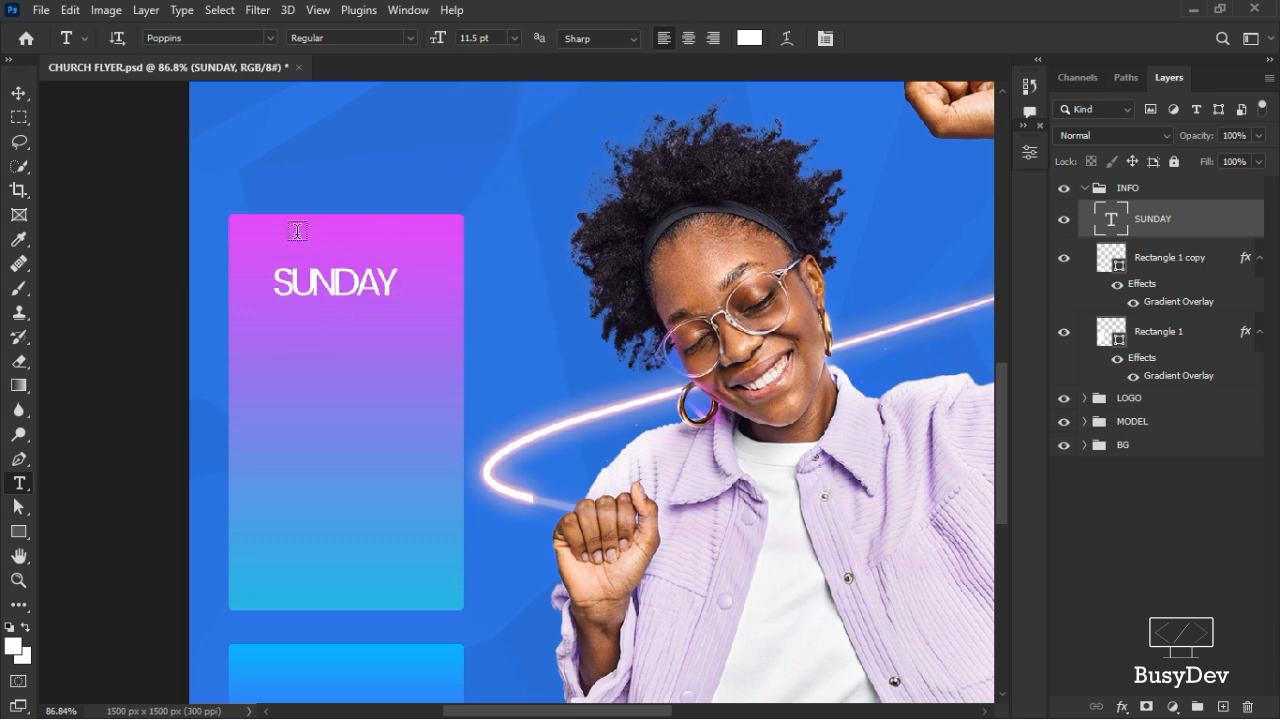
{"action": "key", "text": "ctrl+z"}
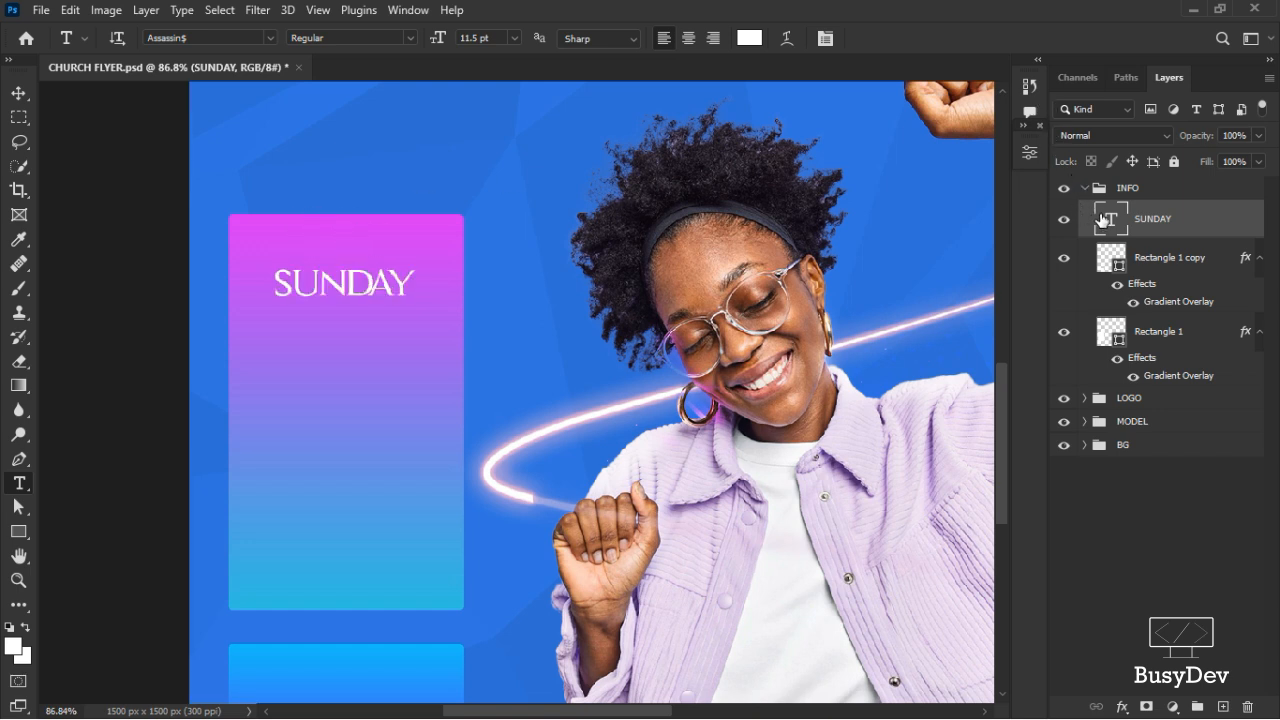
Add the text 2ND in Poppins Regular at 18 pt directly below SUNDAY on the large gradient panel
{"action": "left_click", "coordinate": [276, 344]}
{"action": "left_click", "coordinate": [190, 37]}
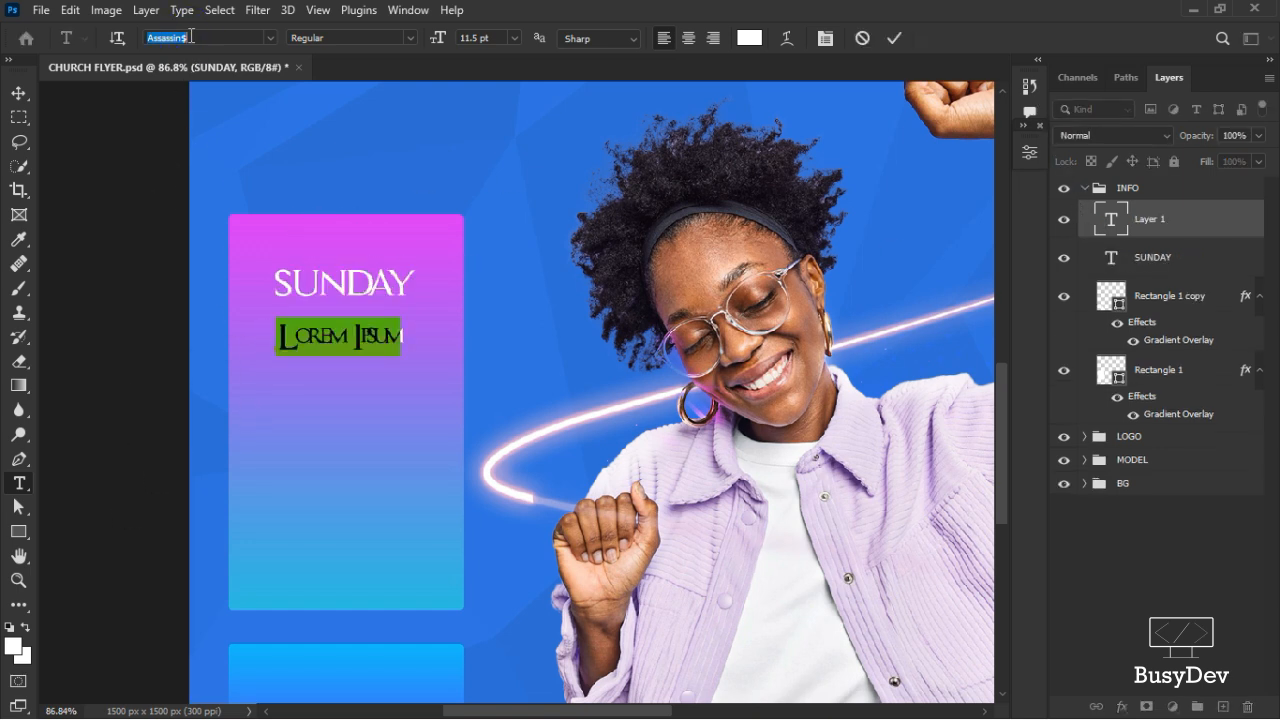
{"action": "type", "text": "Poppins"}
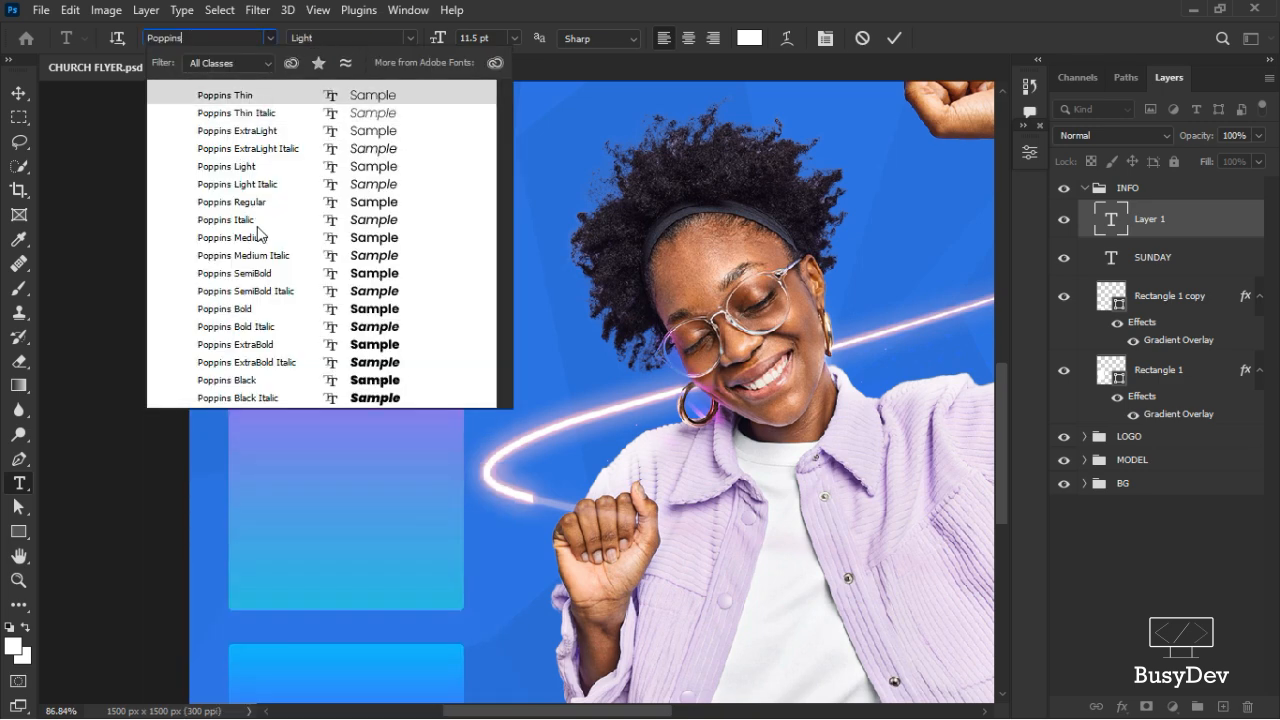
{"action": "left_click", "coordinate": [262, 202]}
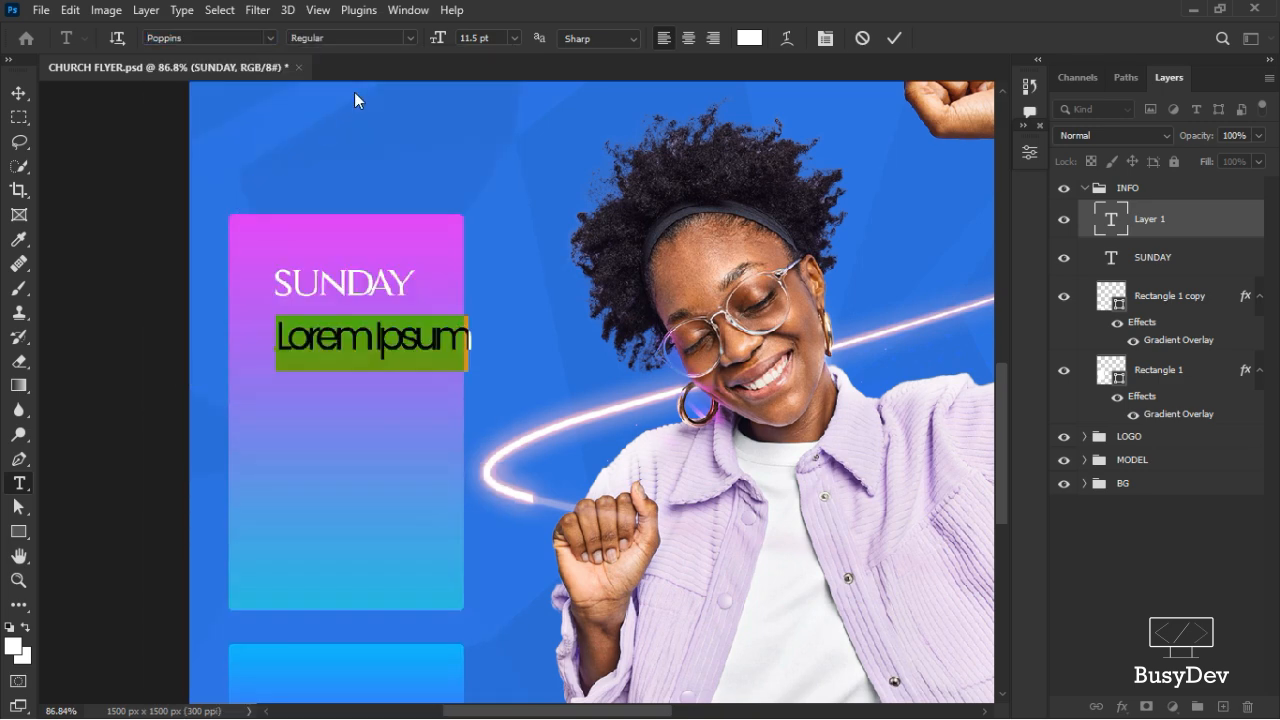
{"action": "left_click", "coordinate": [513, 38]}
{"action": "left_click", "coordinate": [533, 191]}
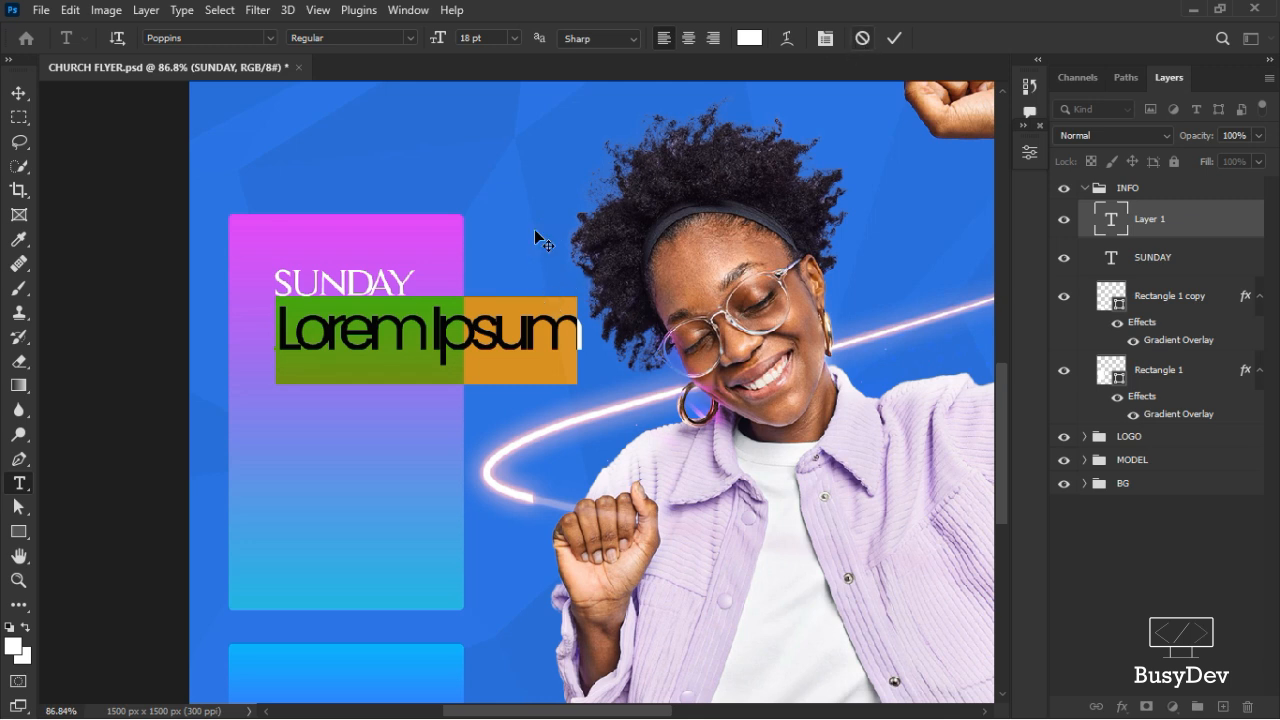
{"action": "type", "text": "2ND"}
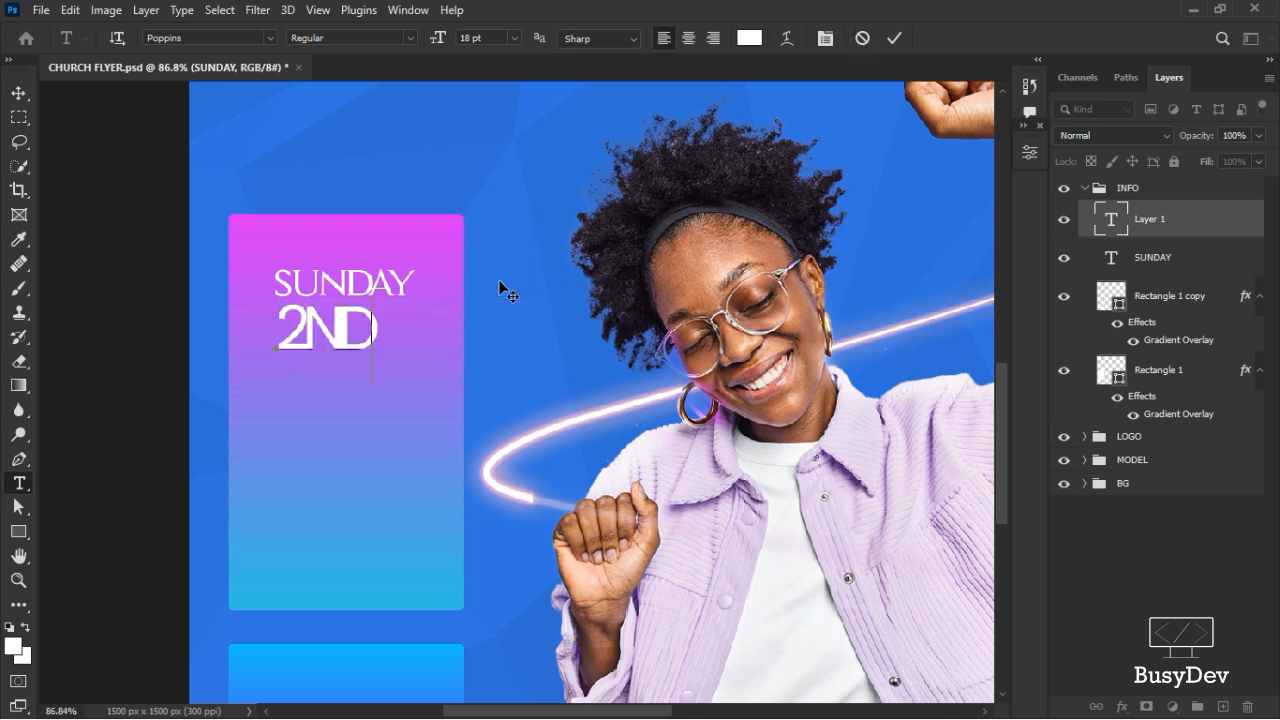
{"action": "left_click", "coordinate": [893, 38]}
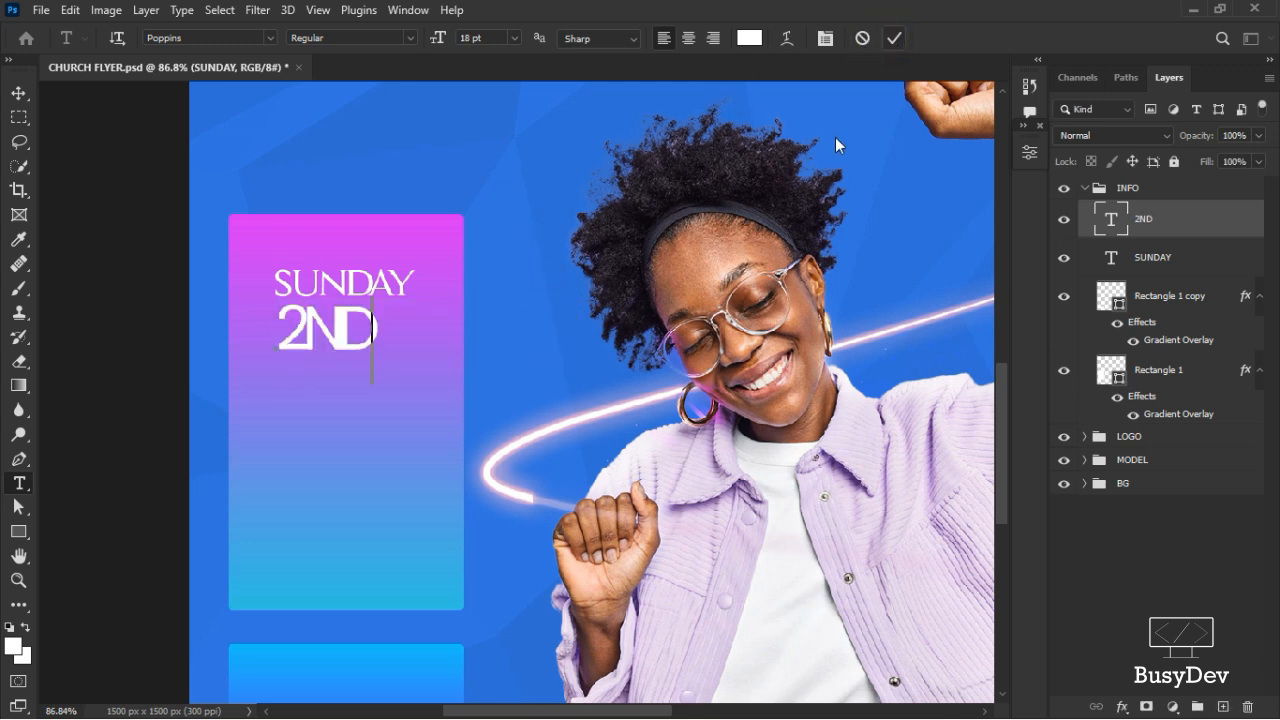
Set the 2ND text's tracking to -75
{"action": "left_click", "coordinate": [1030, 153]}
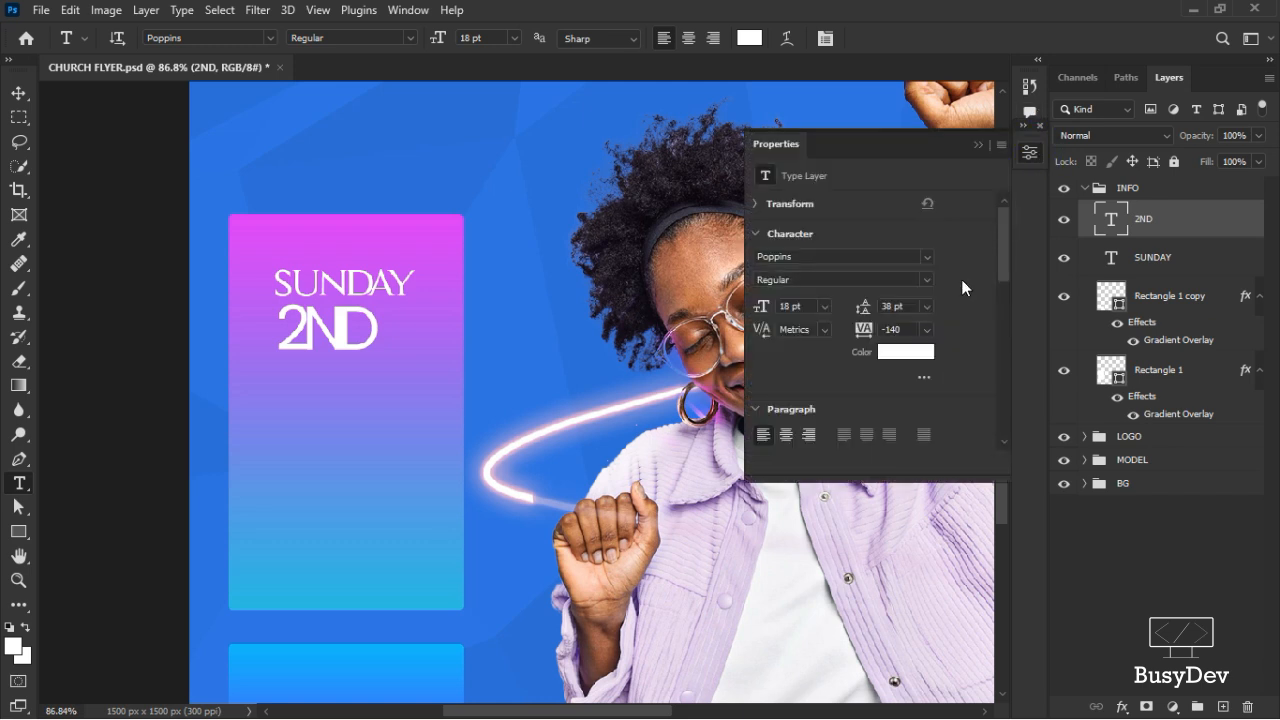
{"action": "left_click", "coordinate": [927, 329]}
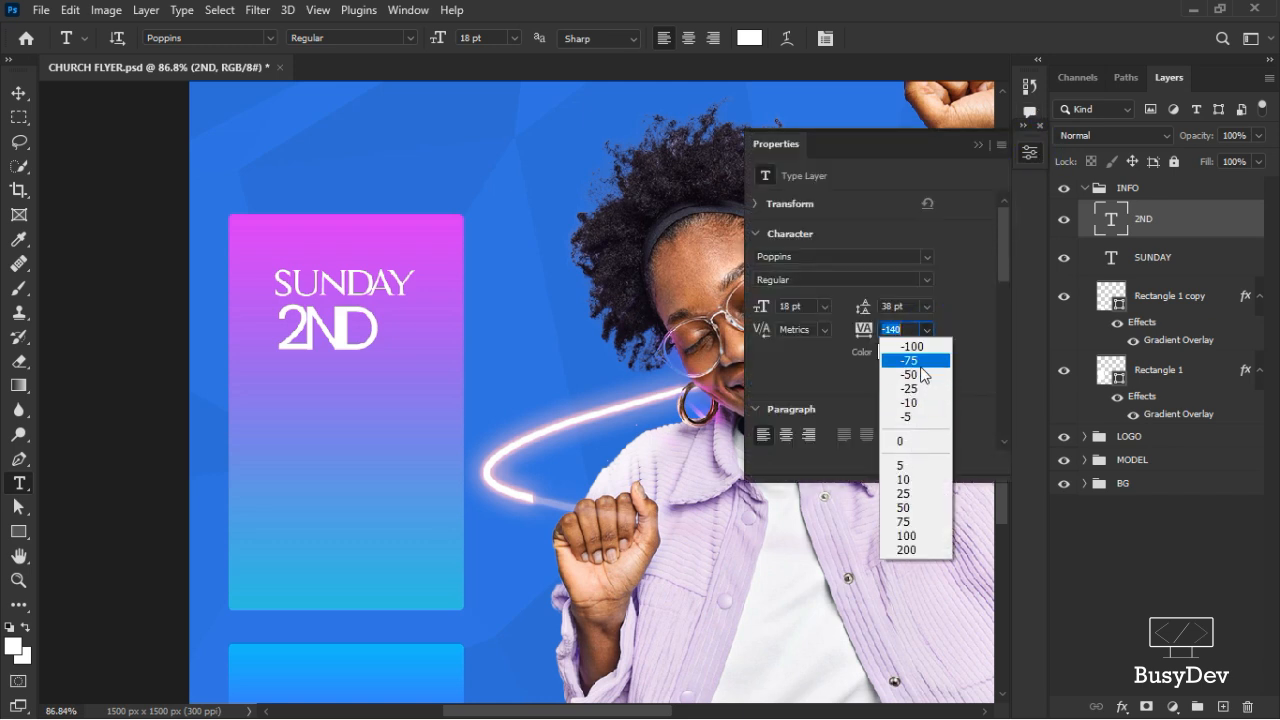
{"action": "left_click", "coordinate": [905, 363]}
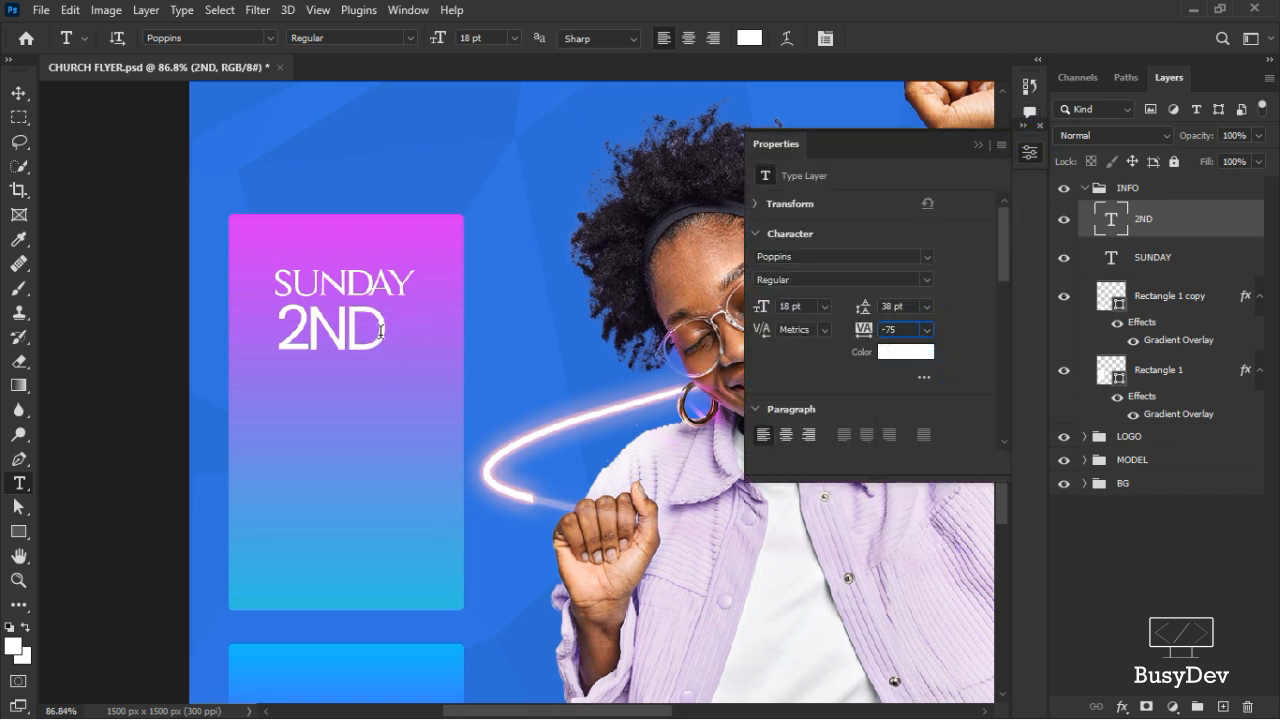
Add a period after 2ND and move the text up slightly closer to SUNDAY
{"action": "left_click", "coordinate": [387, 331]}
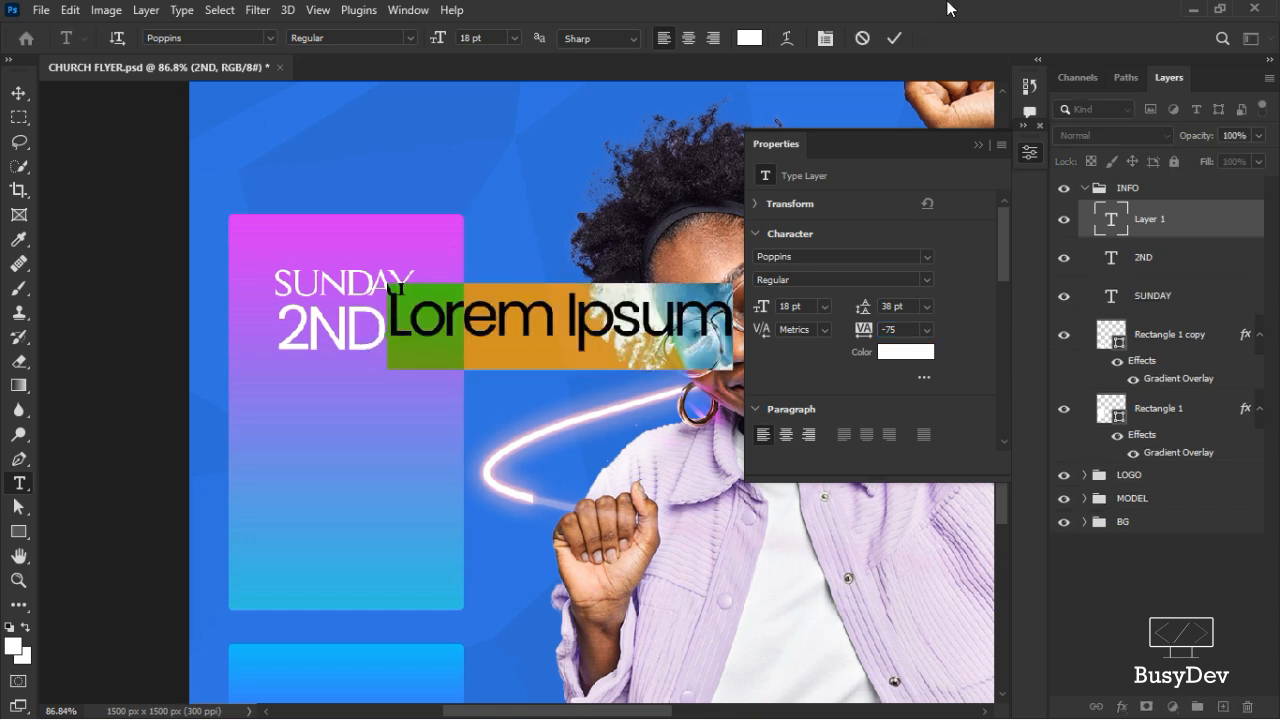
{"action": "left_click", "coordinate": [866, 38]}
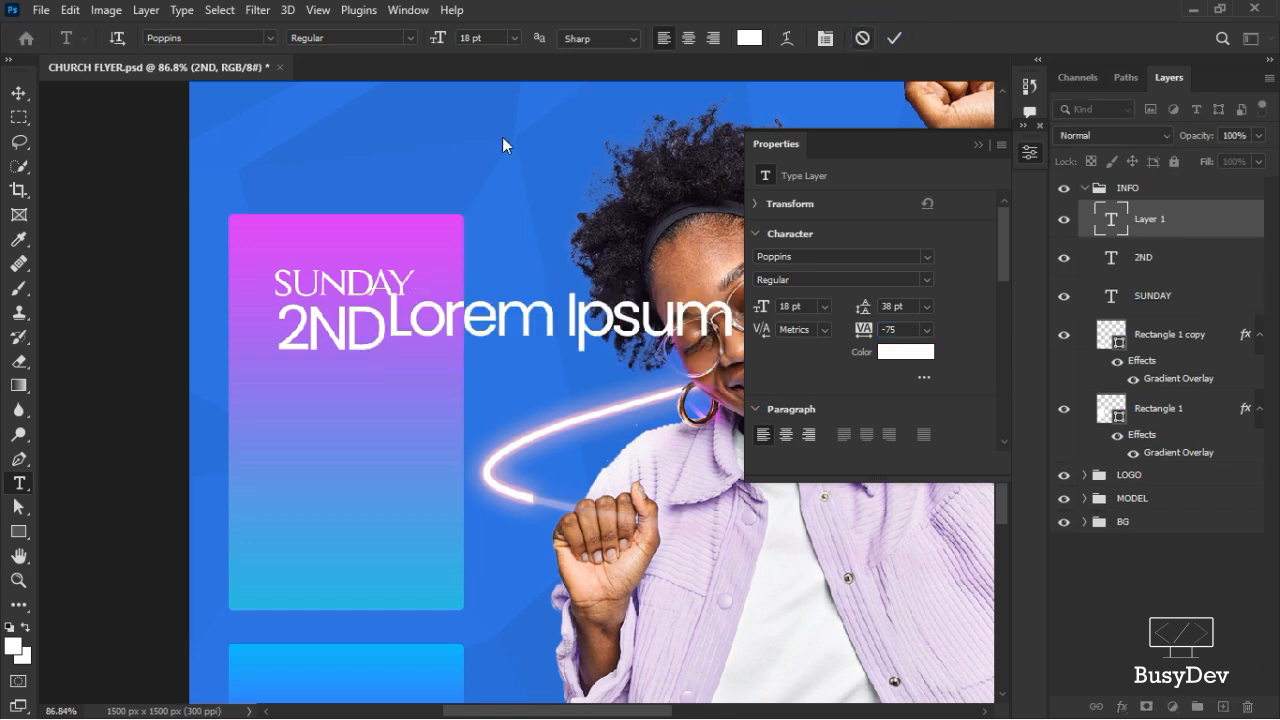
{"action": "left_click", "coordinate": [380, 318]}
{"action": "type", "text": "."}
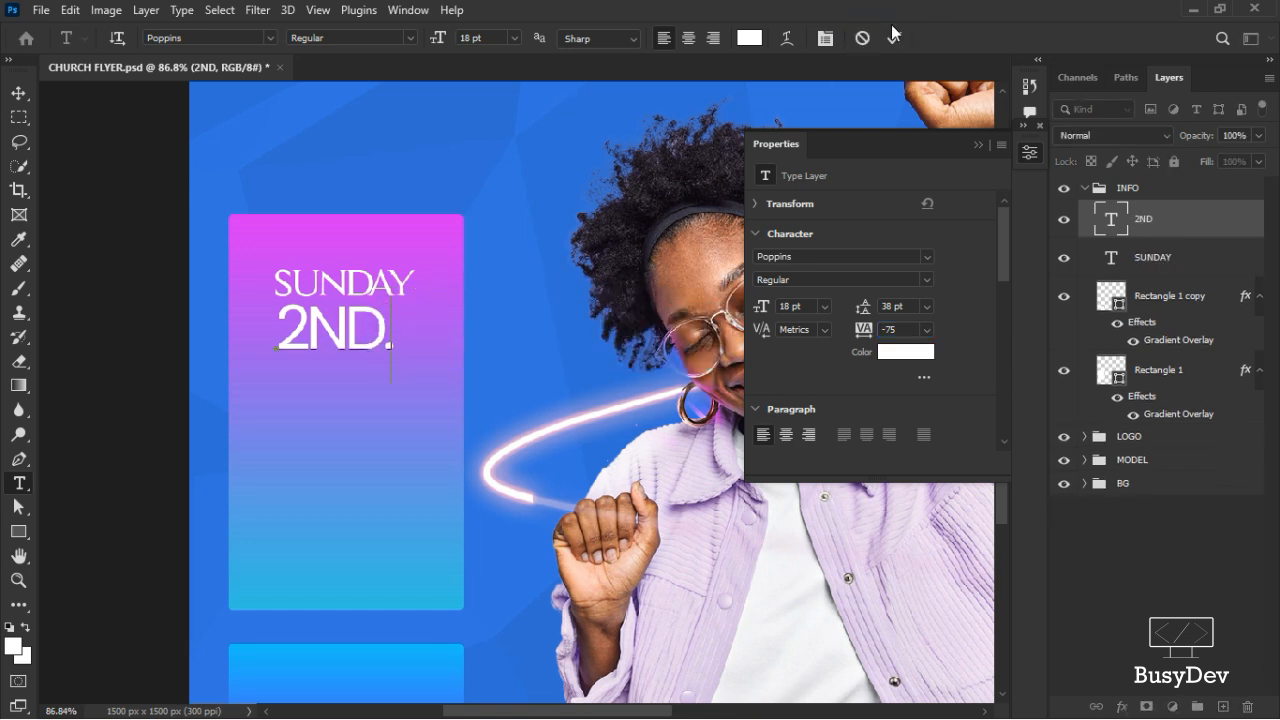
{"action": "left_click", "coordinate": [889, 41]}
{"action": "key", "text": "v"}
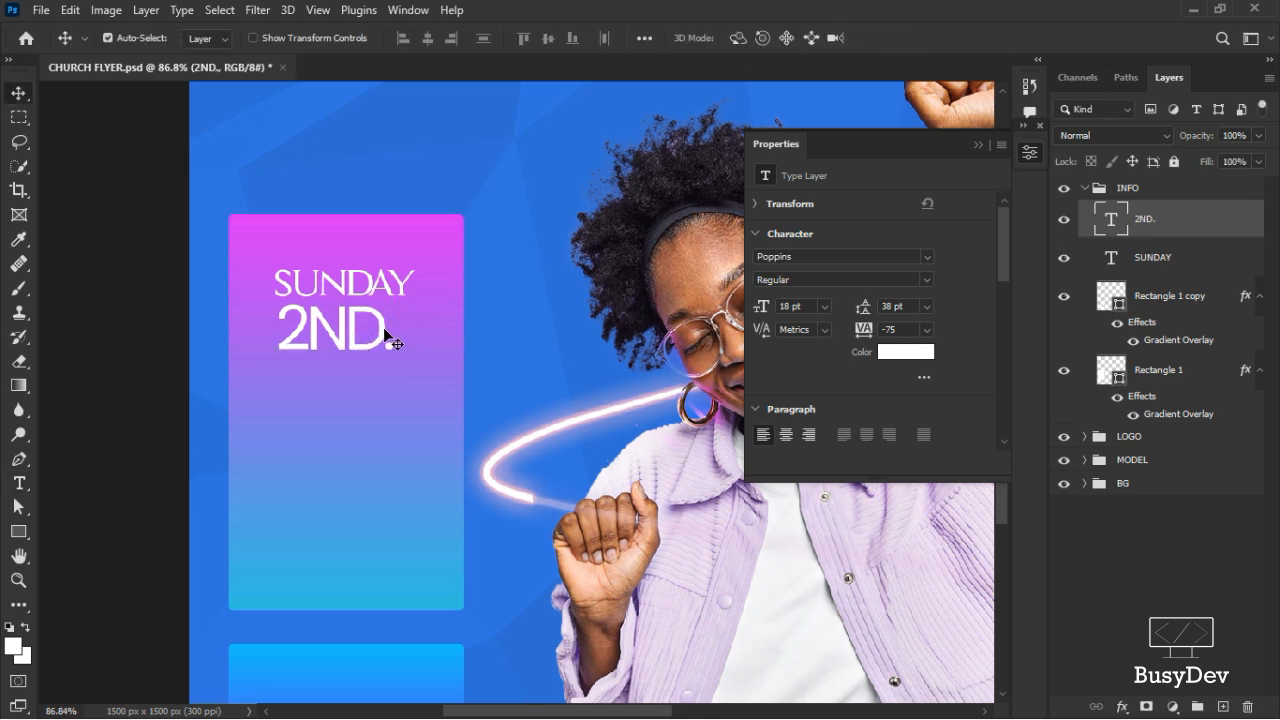
{"action": "left_click_drag", "start_coordinate": [384, 326], "coordinate": [382, 322]}
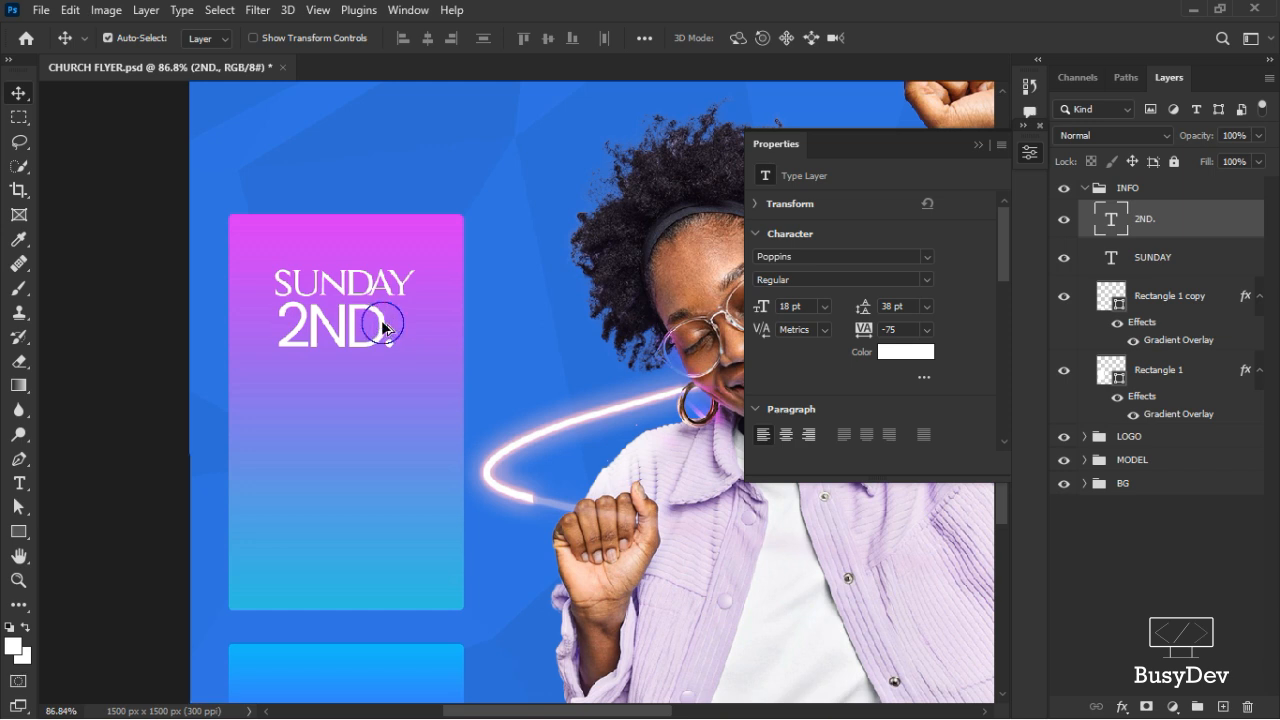
Duplicate the 2ND. text directly below itself, set the copy to SemiBold, and change its wording to MAY
{"action": "left_click_drag", "start_coordinate": [382, 322], "coordinate": [384, 376]}
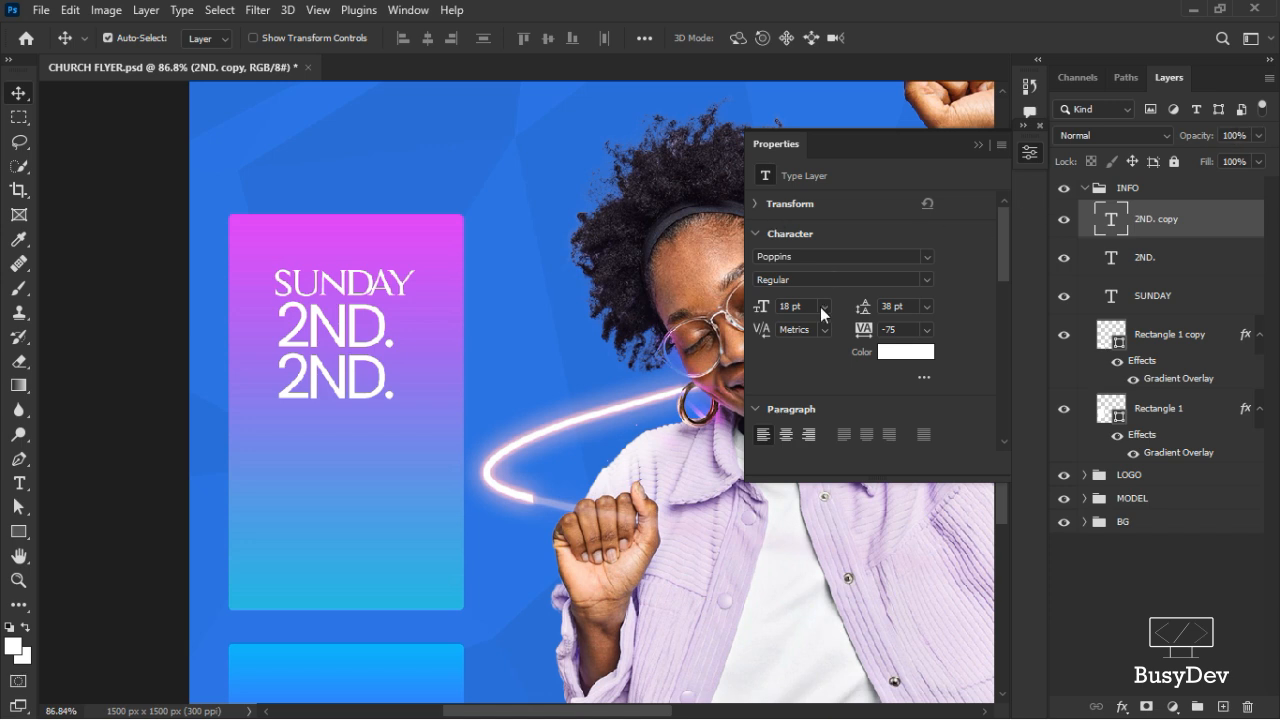
{"action": "left_click", "coordinate": [927, 280]}
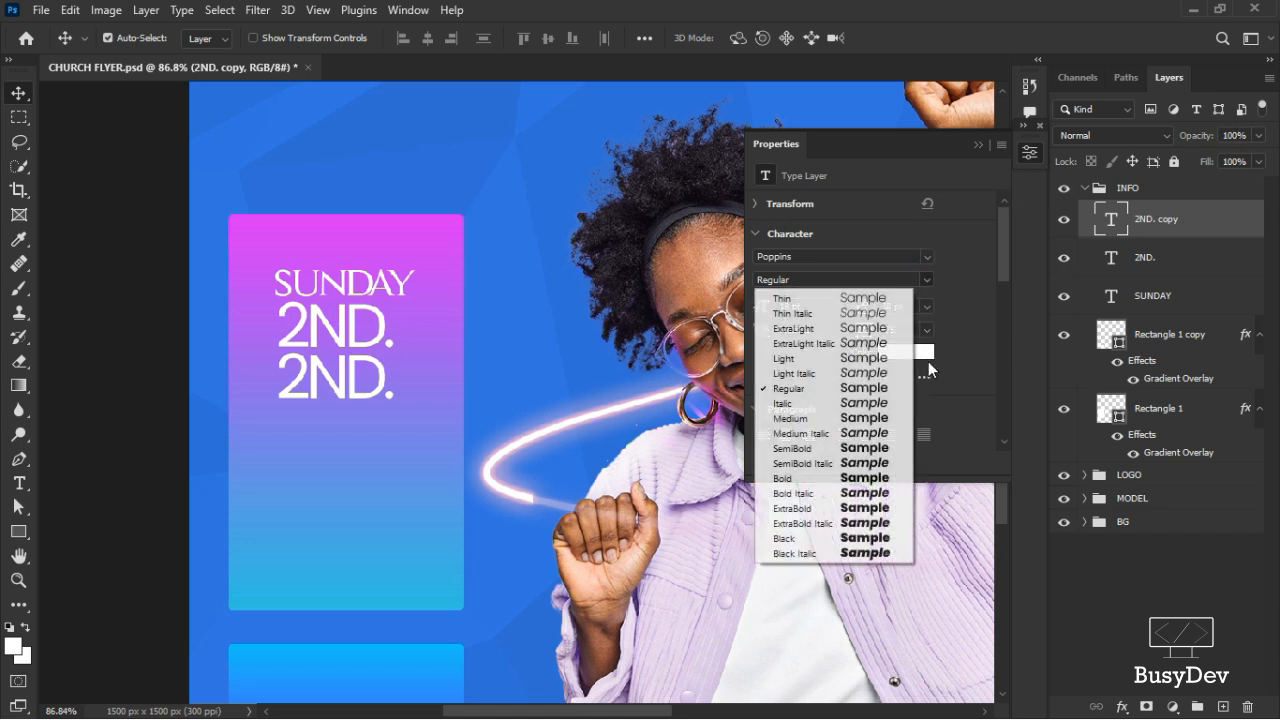
{"action": "left_click", "coordinate": [830, 447]}
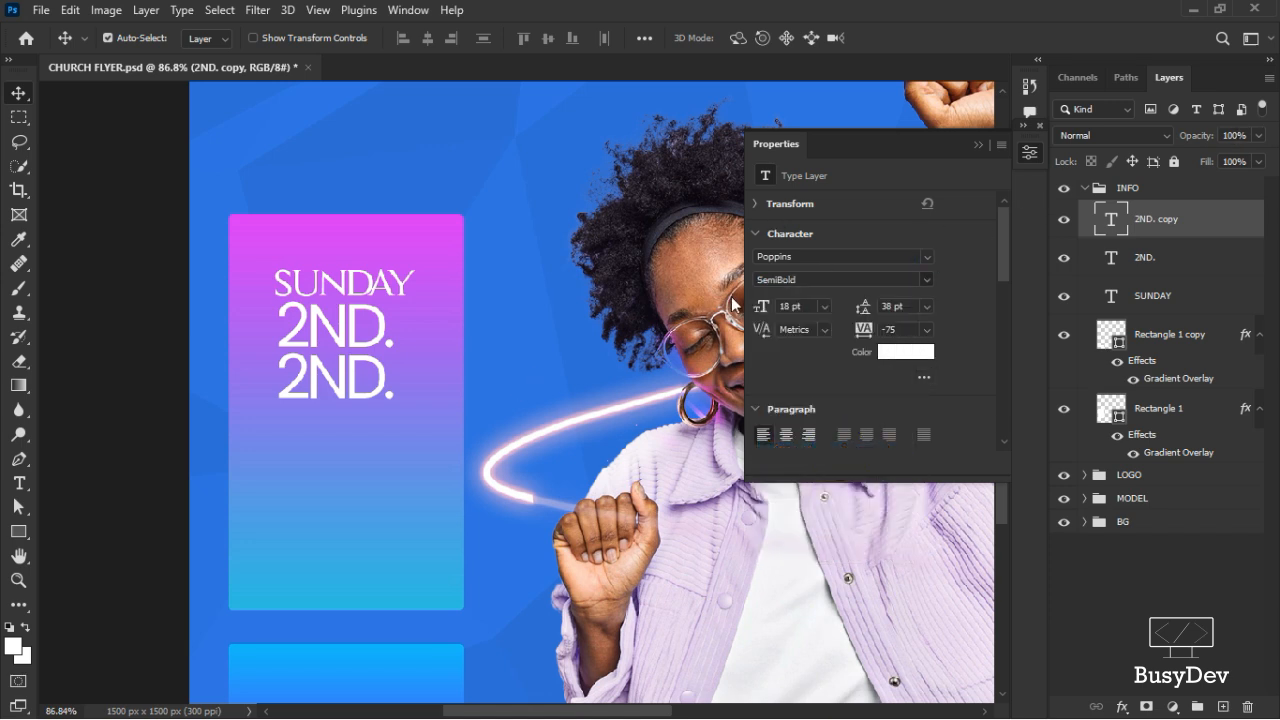
{"action": "double_click", "coordinate": [368, 377]}
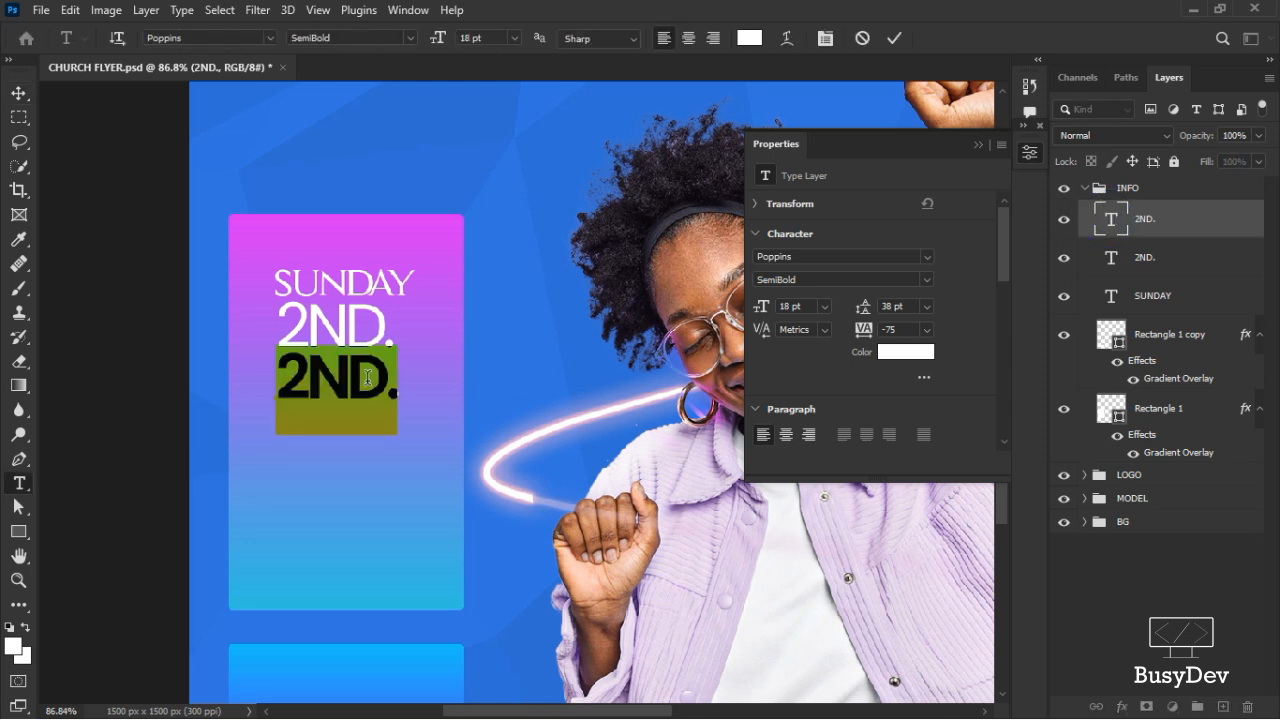
{"action": "type", "text": "MAY"}
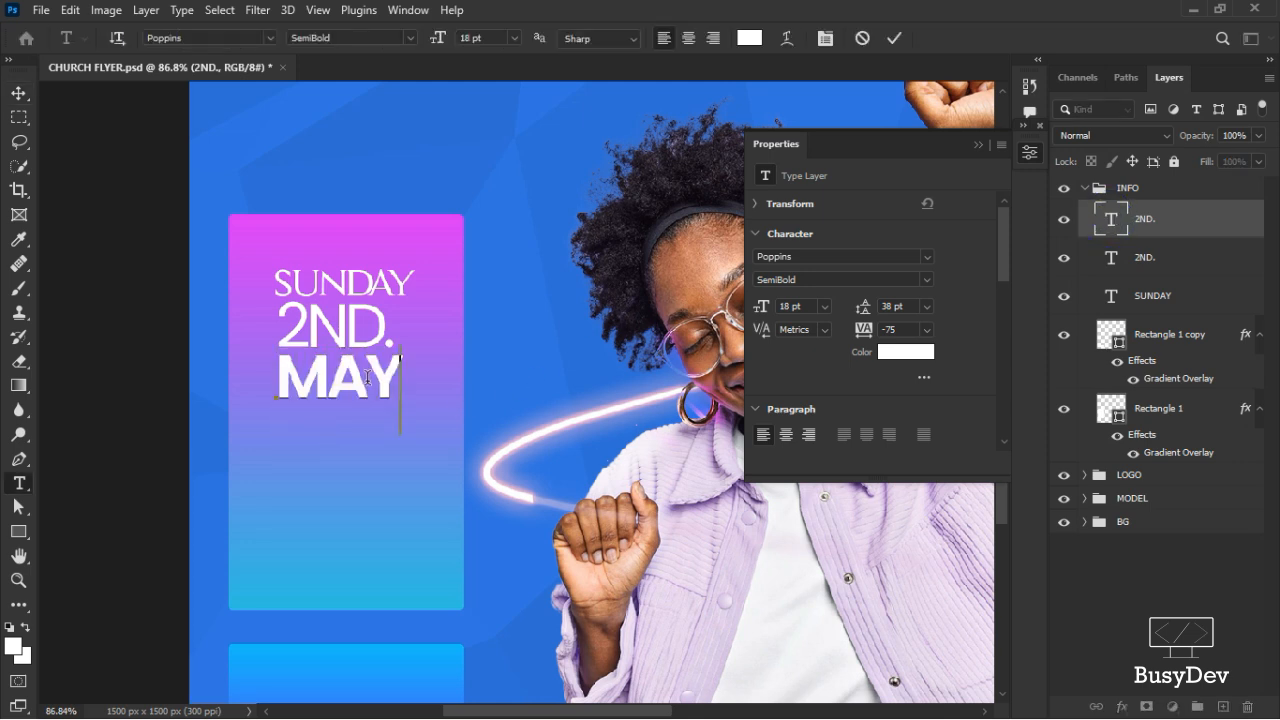
{"action": "left_click", "coordinate": [896, 39]}
Duplicate the MAY text directly below itself, change the copy to 2025, and nudge it down slightly
{"action": "left_click_drag", "start_coordinate": [352, 370], "coordinate": [353, 413]}
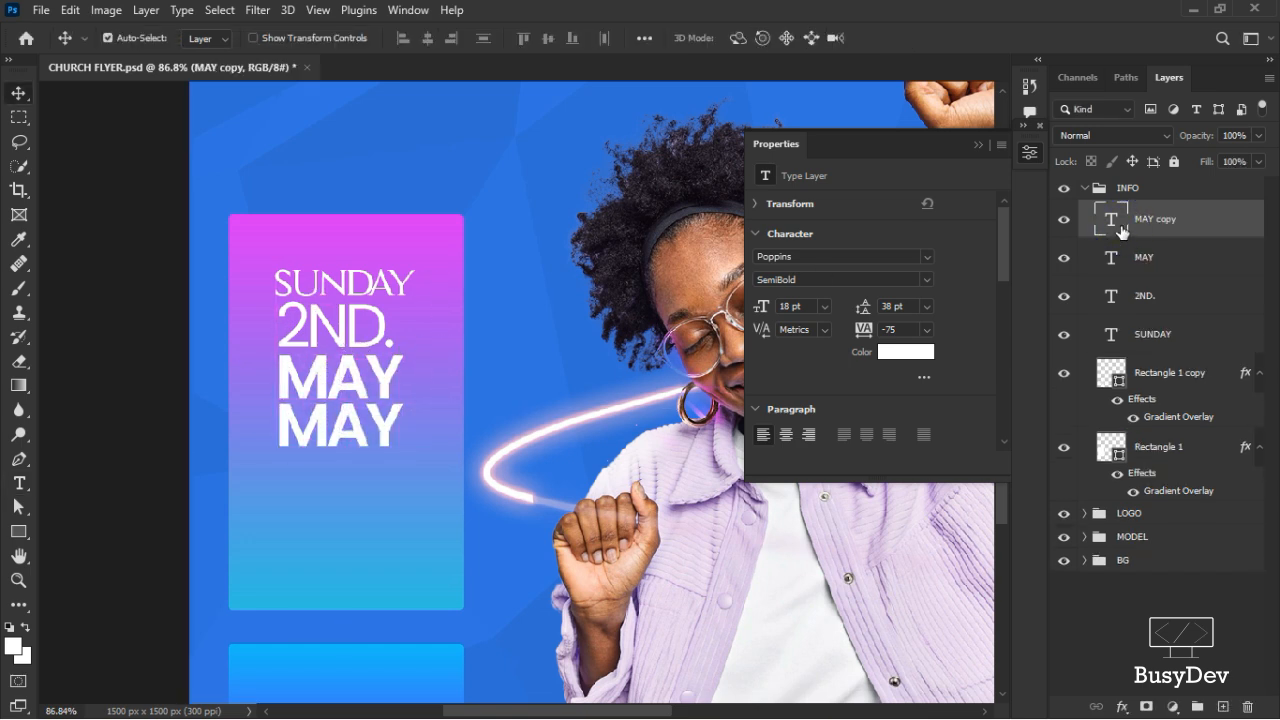
{"action": "double_click", "coordinate": [1112, 220]}
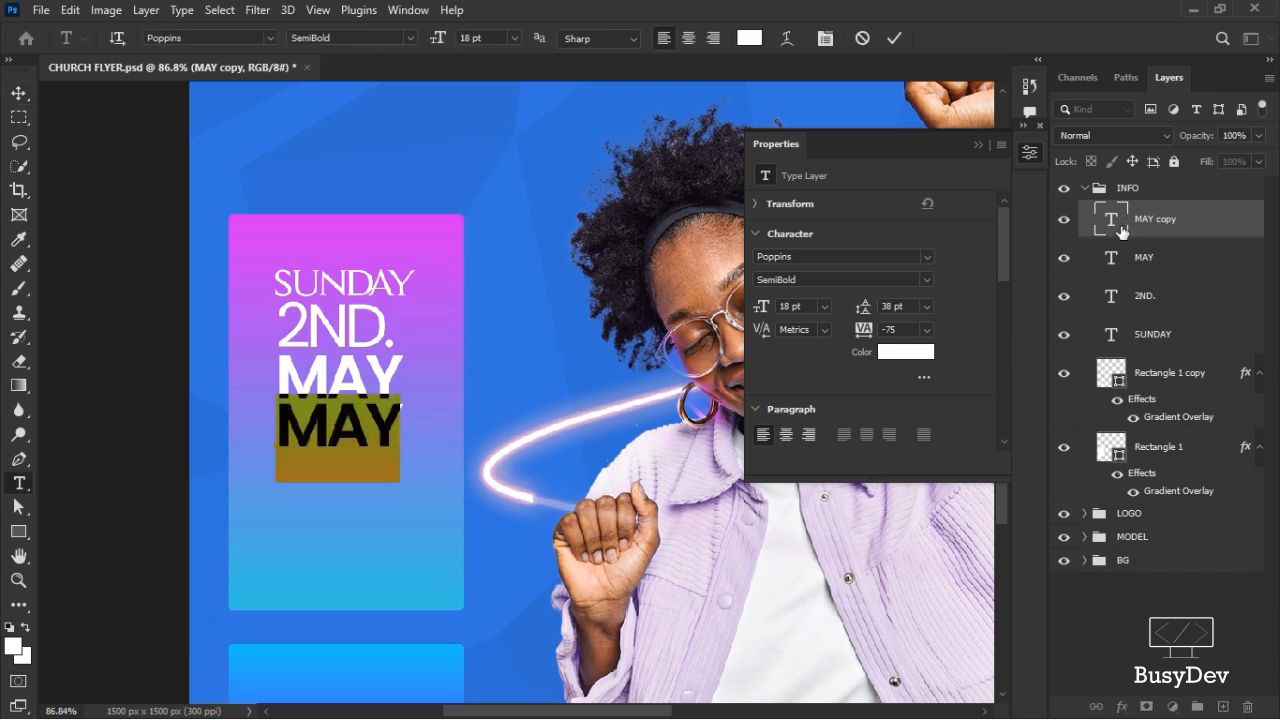
{"action": "type", "text": "2016"}
{"action": "key", "text": "BackSpace"}
{"action": "type", "text": "5"}
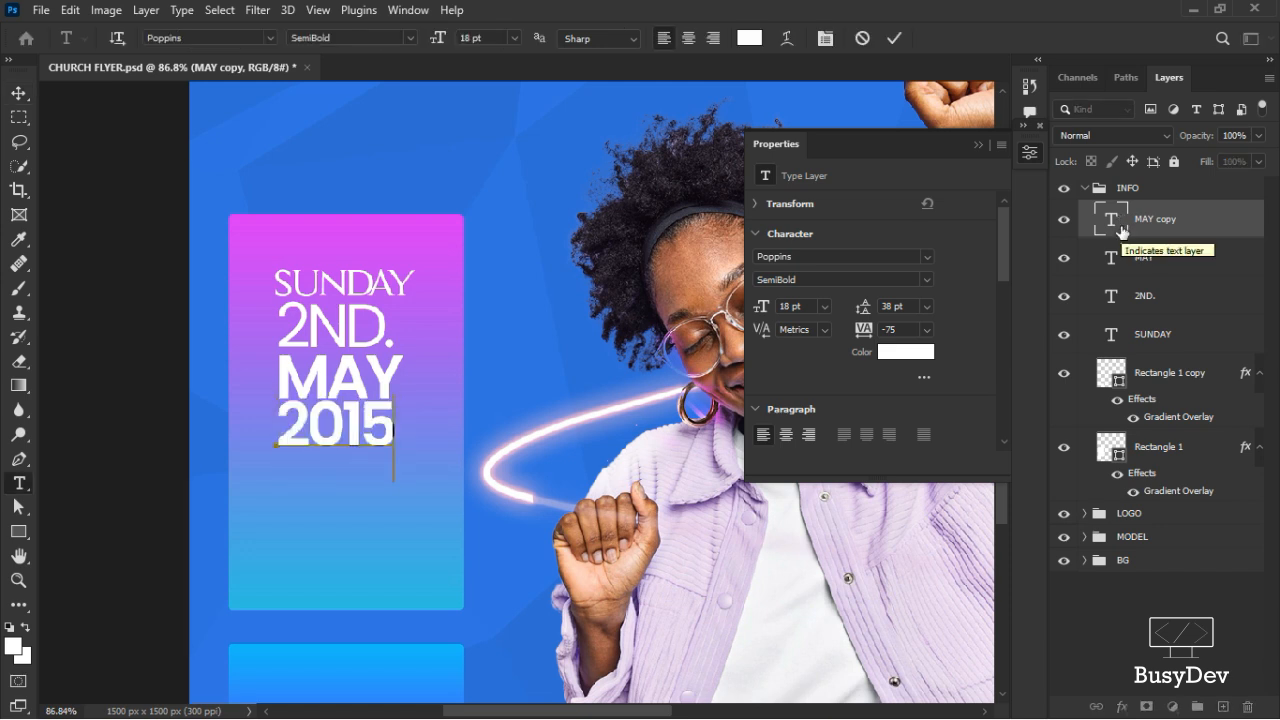
{"action": "key", "text": "BackSpace"}
{"action": "key", "text": "BackSpace"}
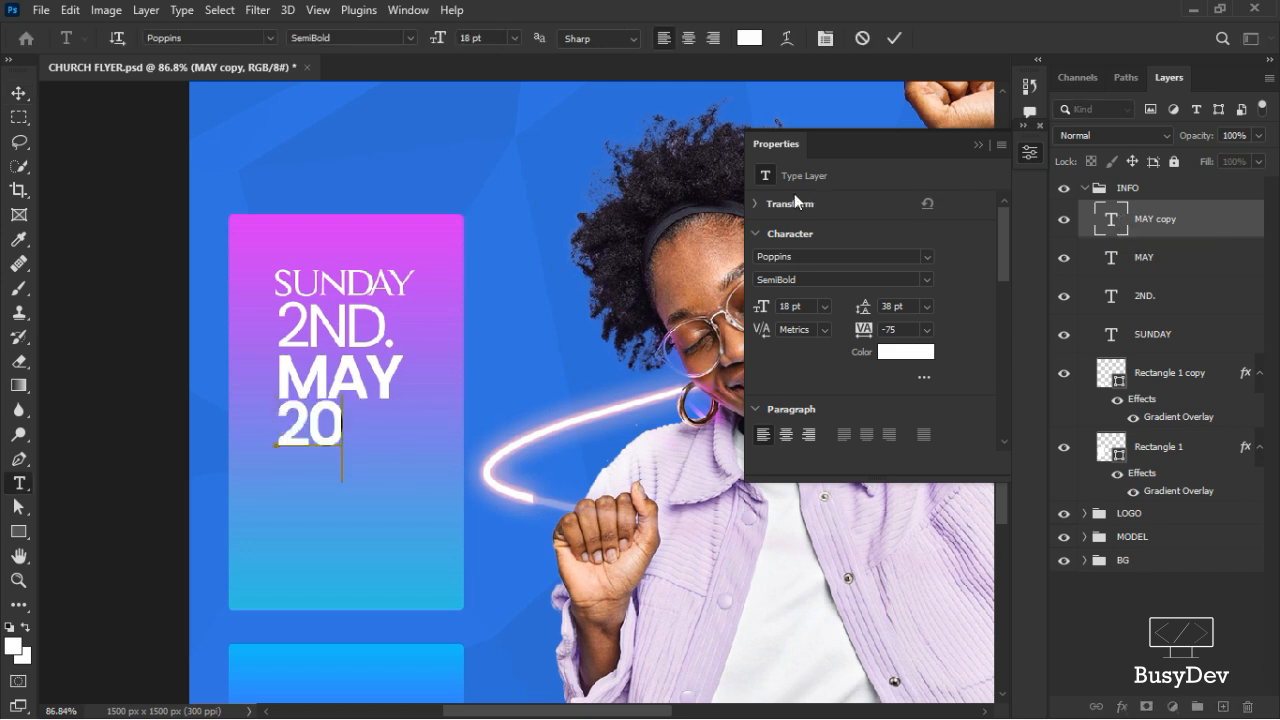
{"action": "type", "text": "25"}
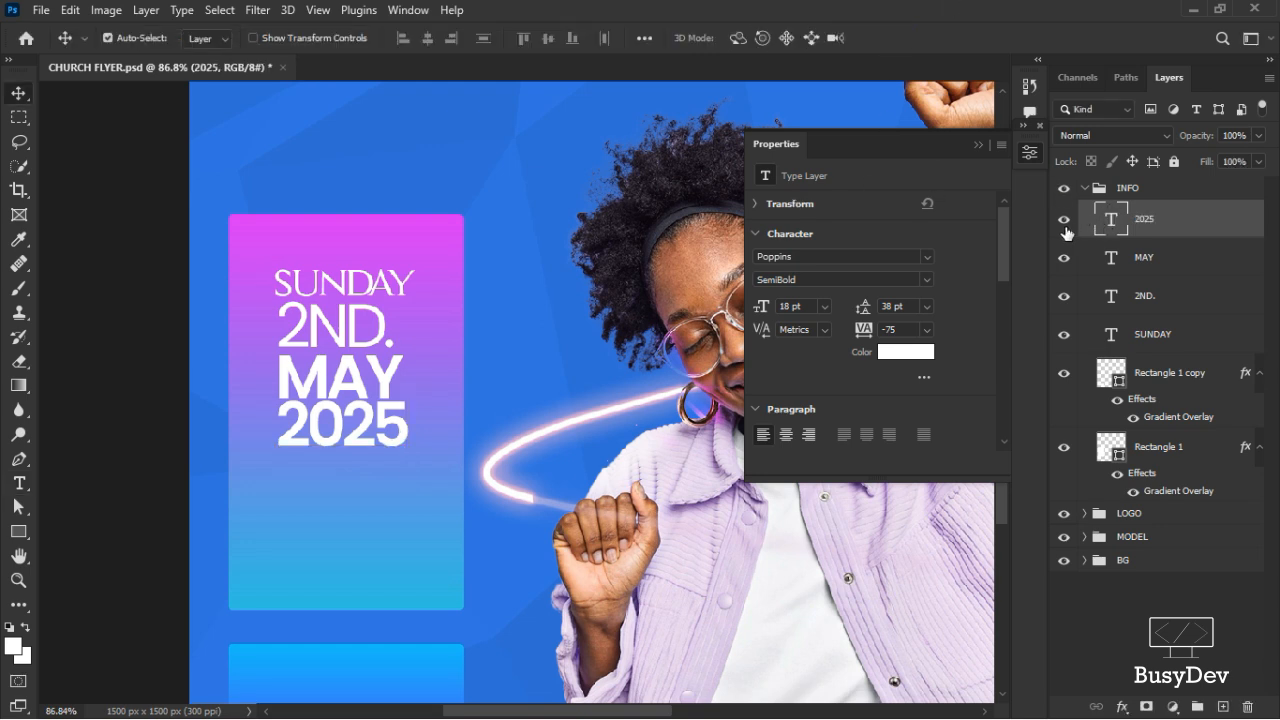
{"action": "key", "text": "Down"}
{"action": "key", "text": "Down"}
{"action": "key", "text": "Down"}
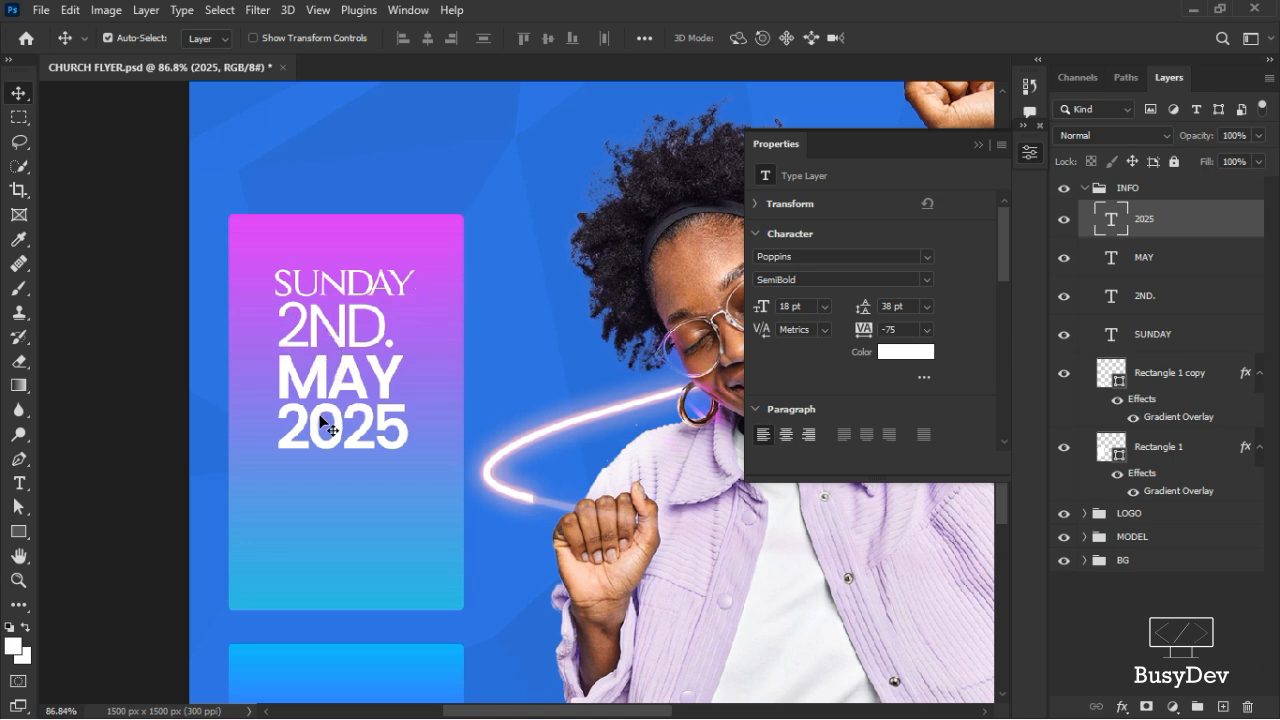
Align the left edges of the SUNDAY, 2ND., MAY and 2025 text layers
{"action": "left_click", "coordinate": [1178, 332], "text": "shift"}
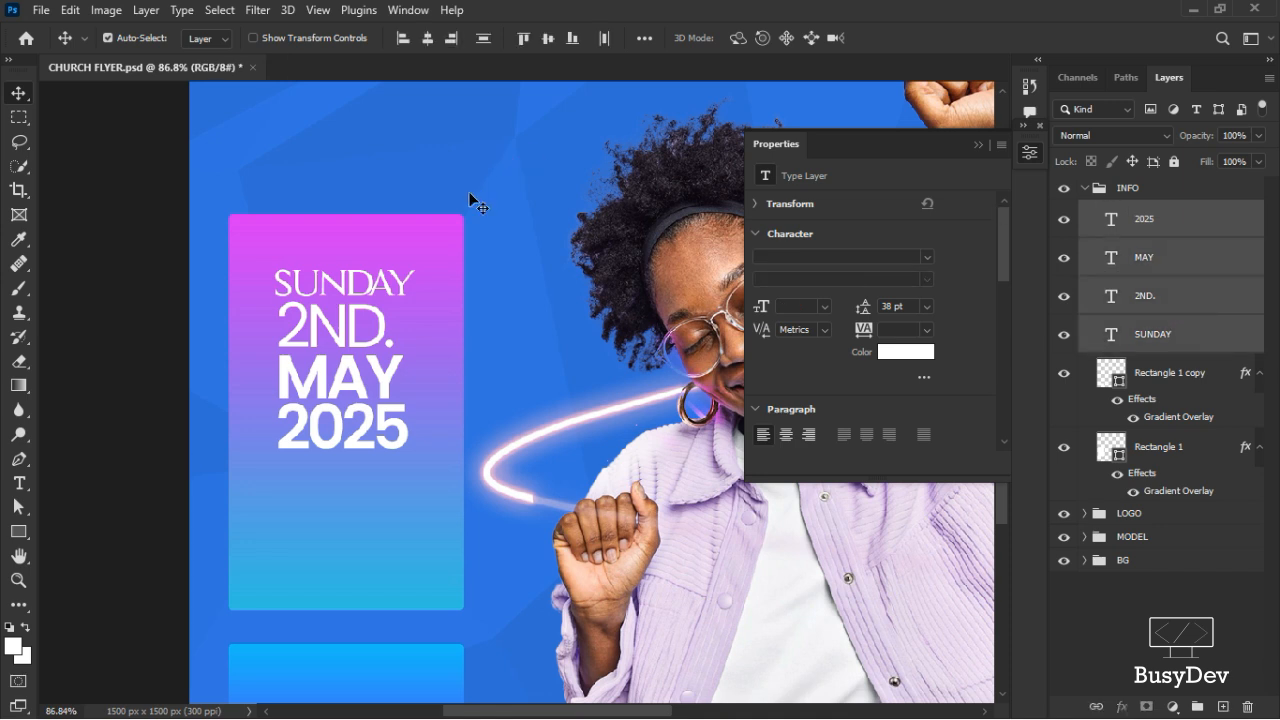
{"action": "left_click", "coordinate": [405, 40]}
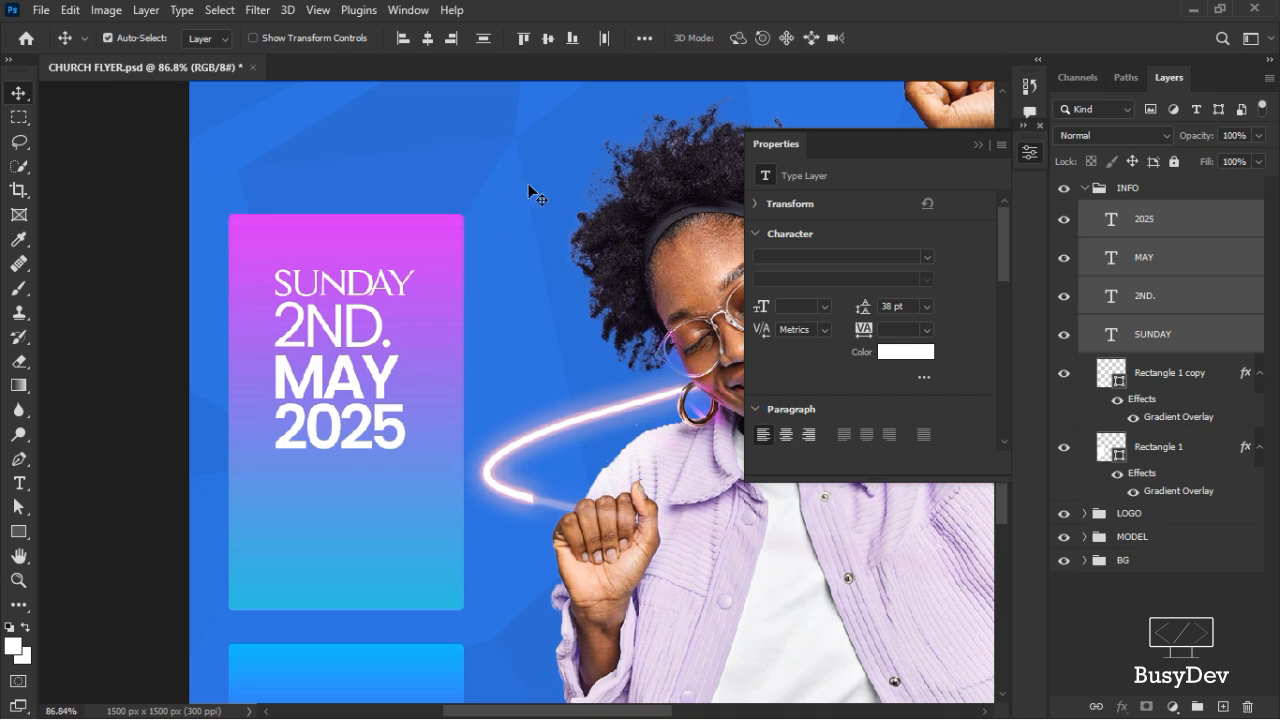
{"action": "left_click", "coordinate": [641, 40]}
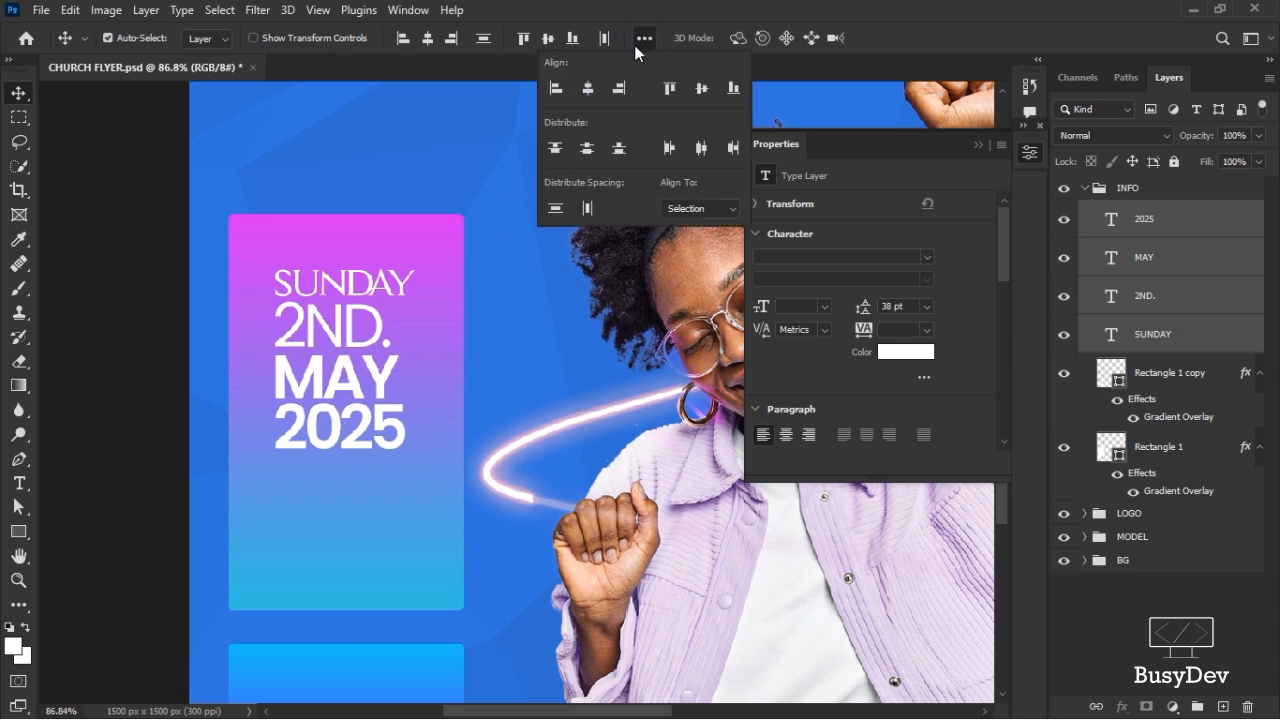
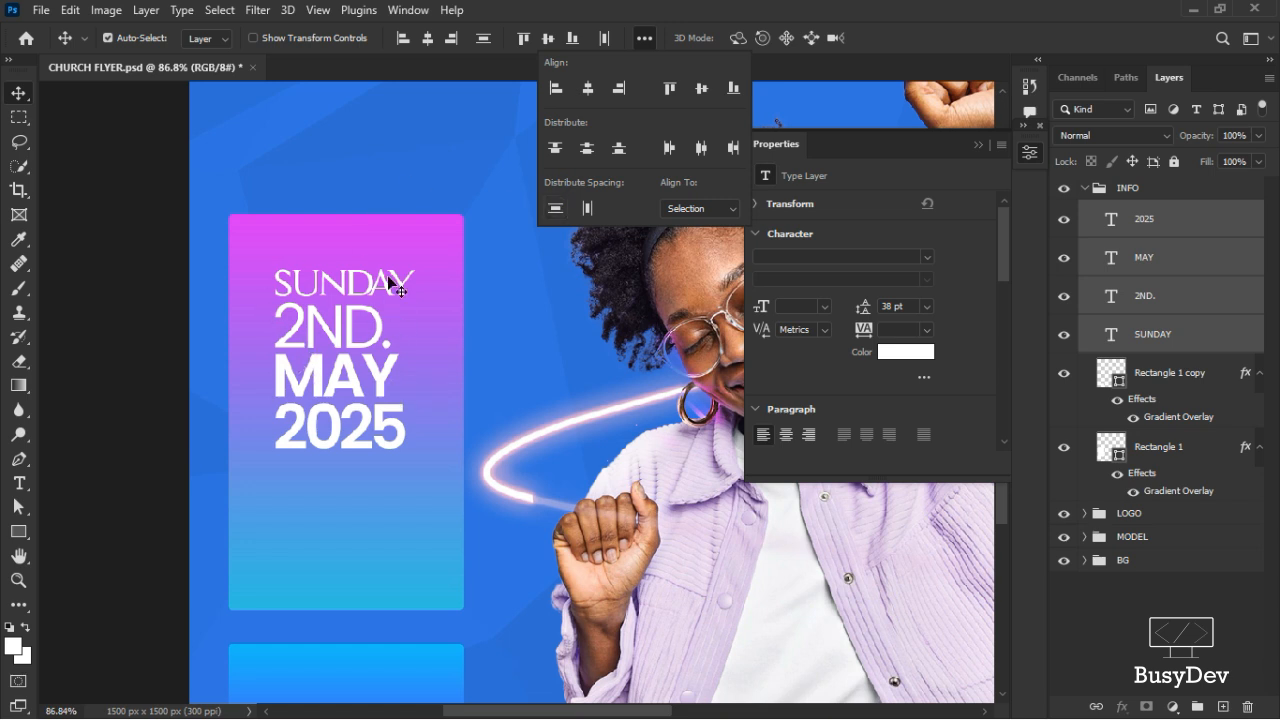
{"action": "left_click", "coordinate": [1030, 153]}
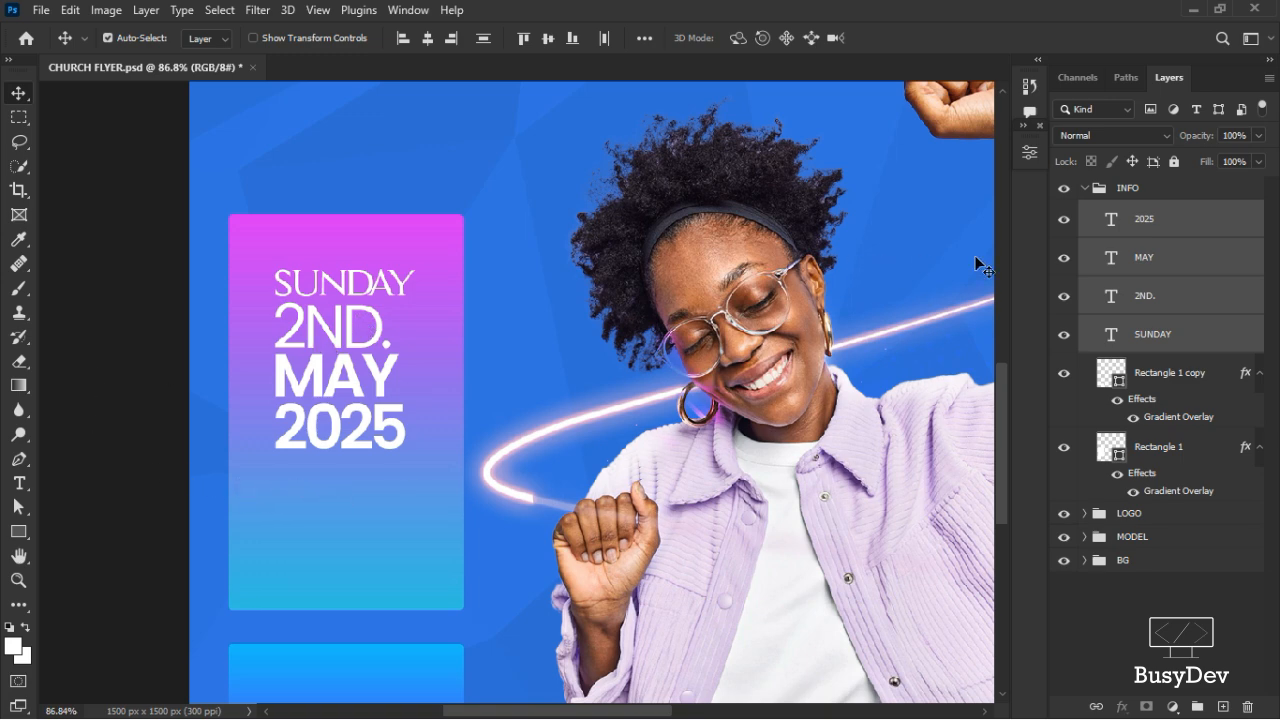
Draw a white rectangle about 169 by 68 px below 2025 on the gradient panel and set its corner radii to 0 px
{"action": "left_click", "coordinate": [1218, 218]}
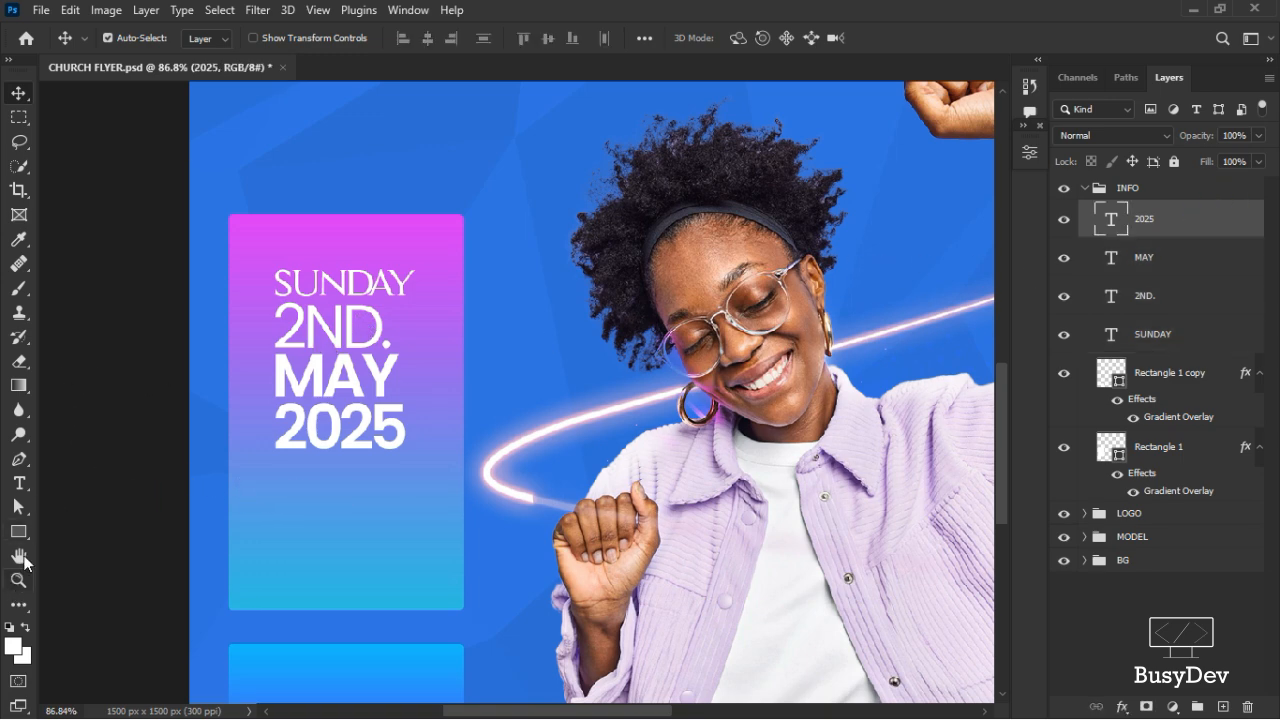
{"action": "left_click", "coordinate": [18, 532]}
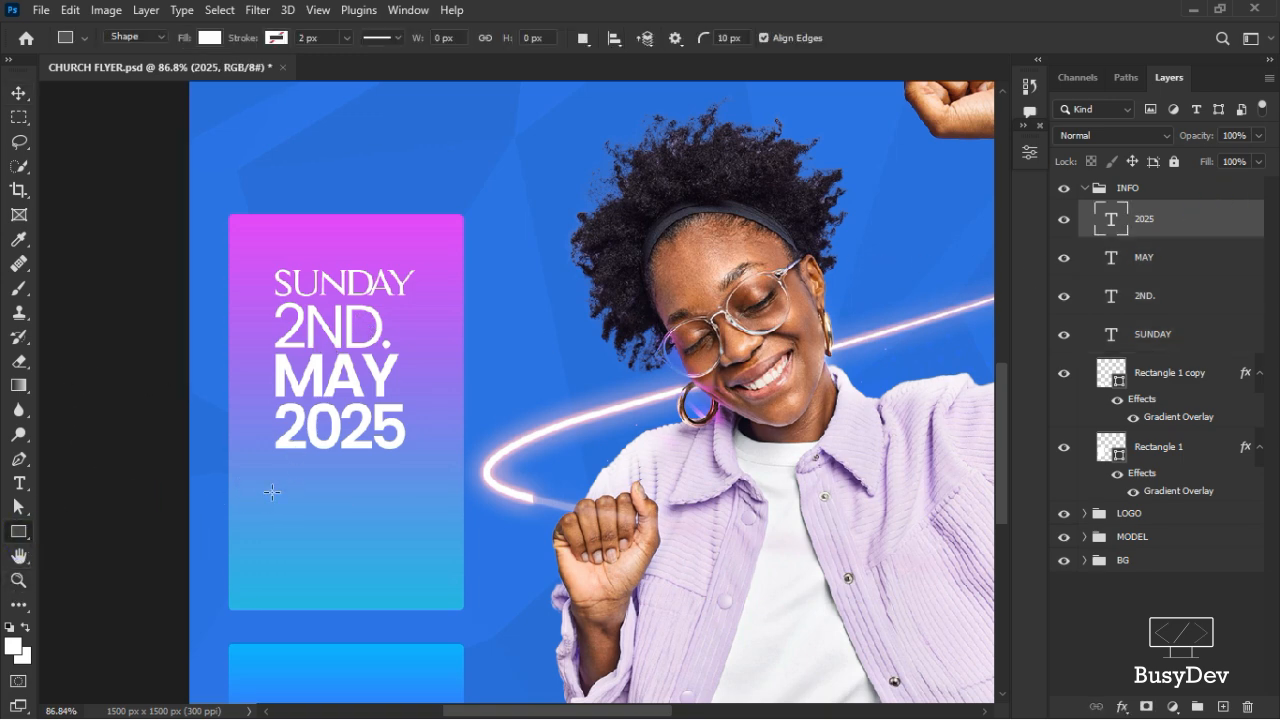
{"action": "left_click", "coordinate": [272, 492]}
{"action": "left_click", "coordinate": [686, 362]}
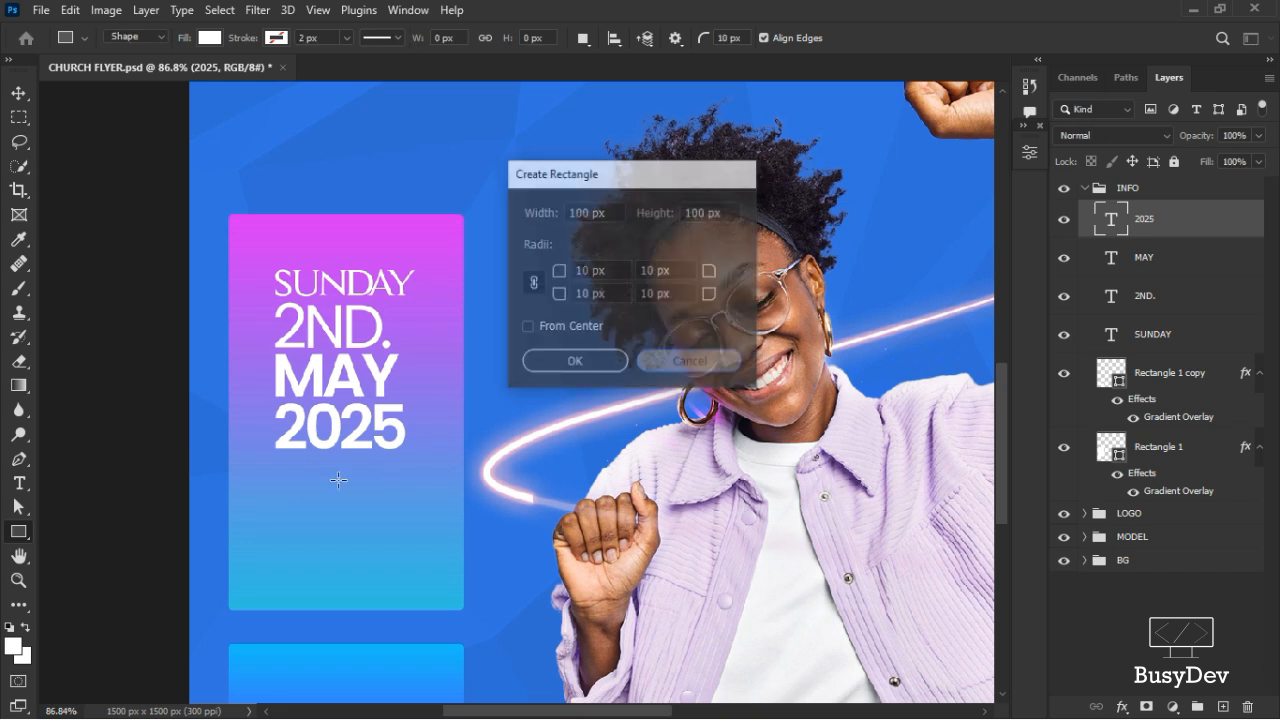
{"action": "left_click_drag", "start_coordinate": [271, 512], "coordinate": [409, 566]}
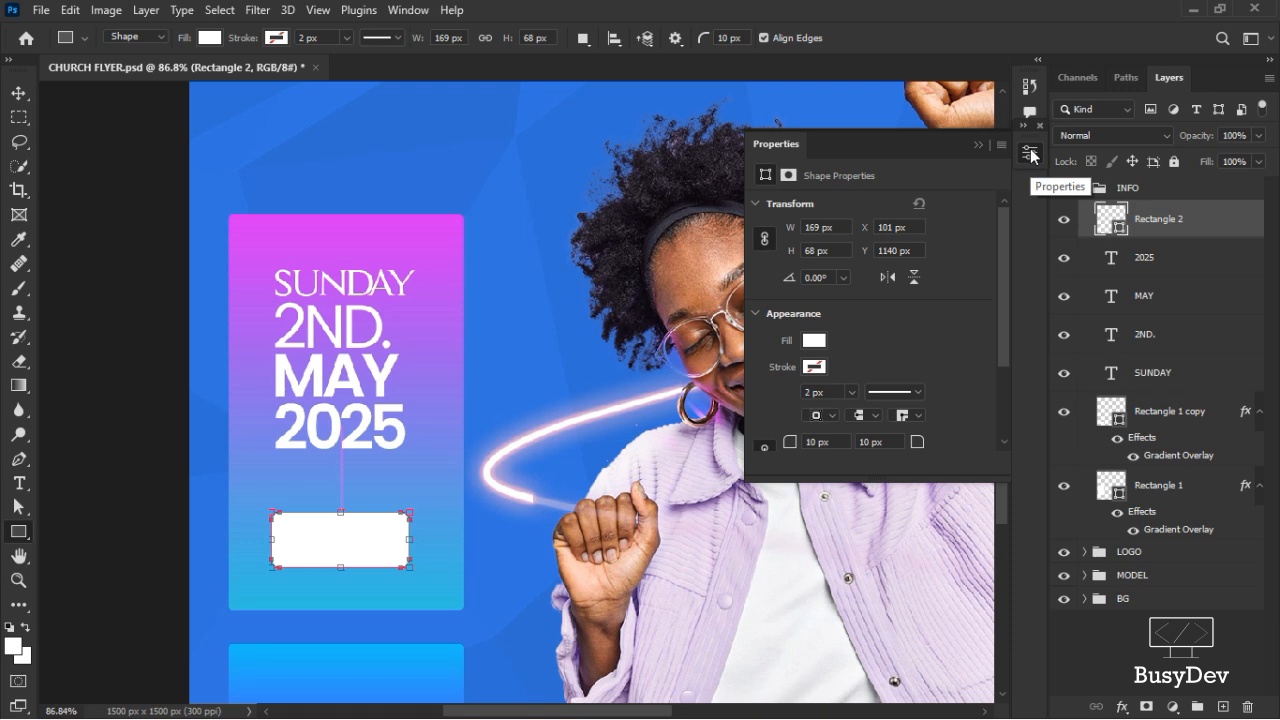
{"action": "left_click_drag", "start_coordinate": [790, 442], "coordinate": [175, 366]}
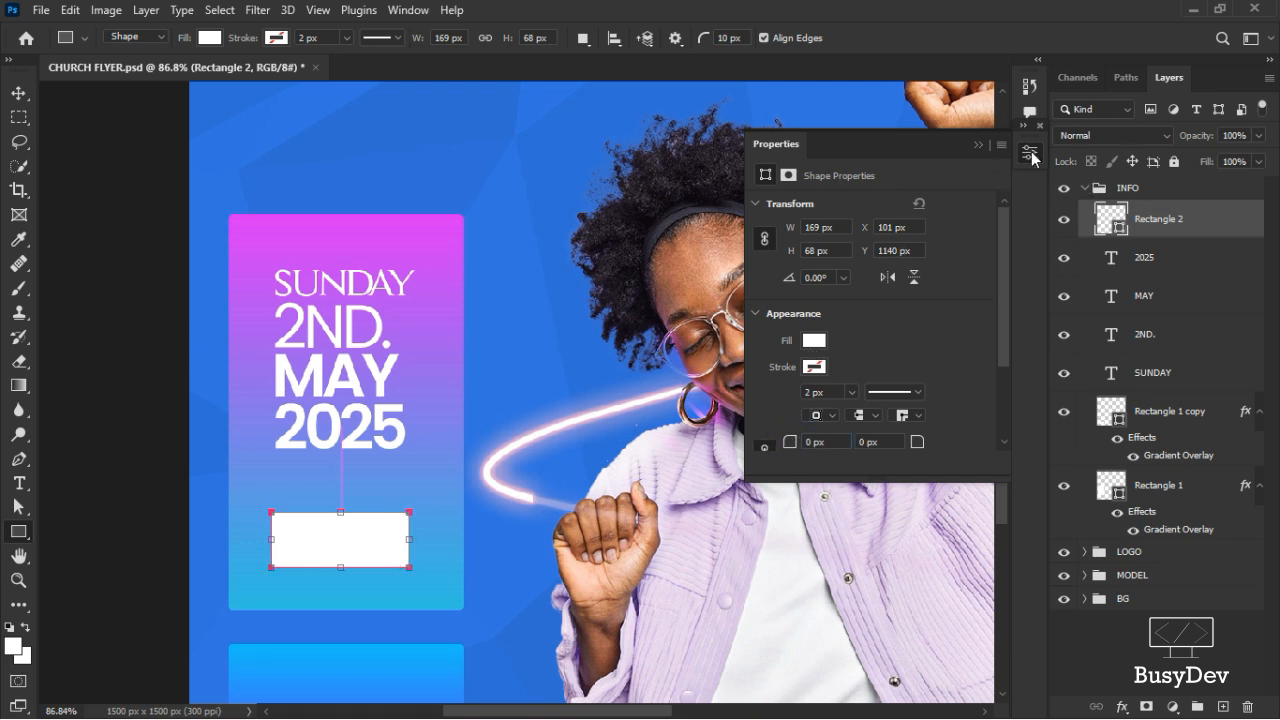
{"action": "left_click", "coordinate": [1031, 156]}
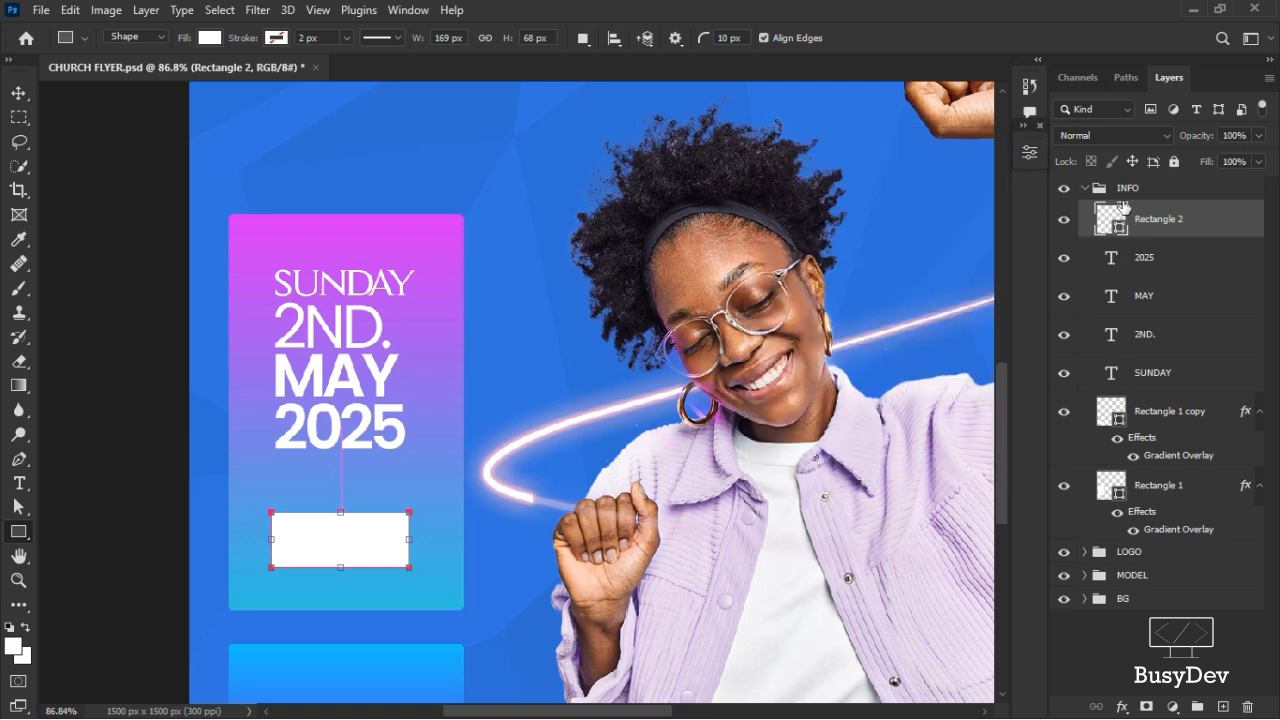
{"action": "left_click", "coordinate": [543, 283]}
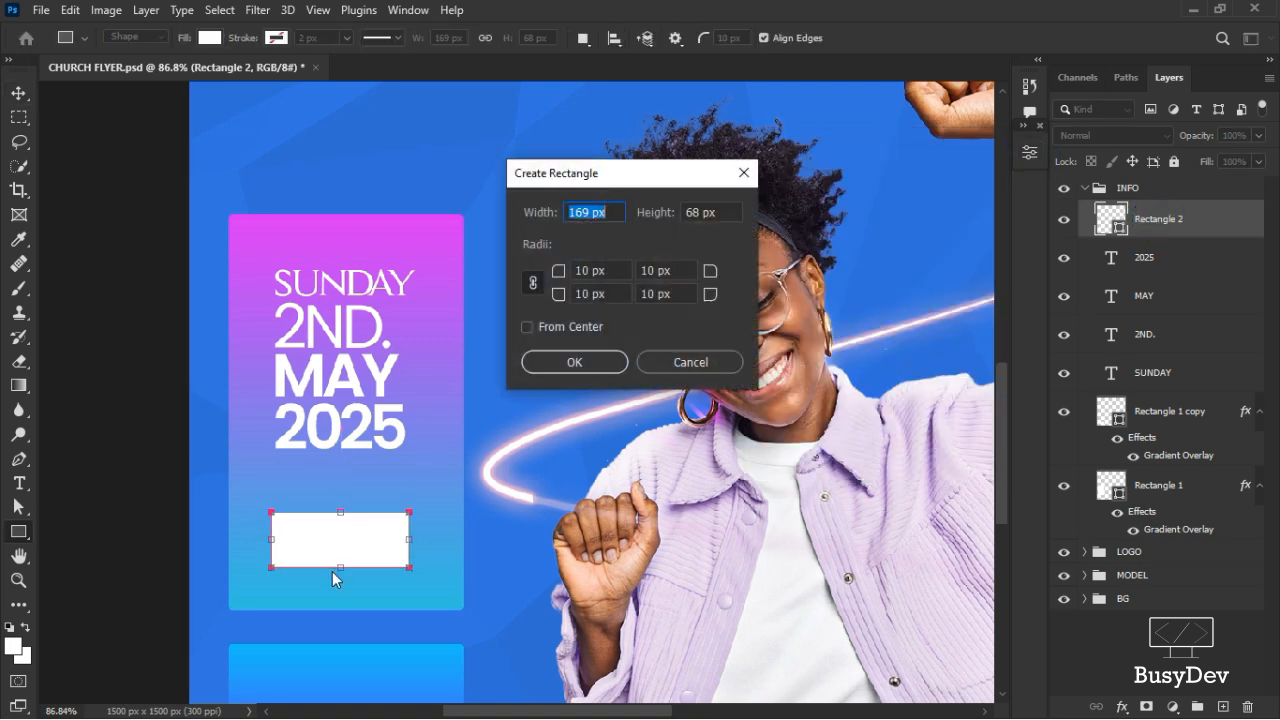
{"action": "left_click", "coordinate": [714, 362]}
{"action": "key", "text": "v"}
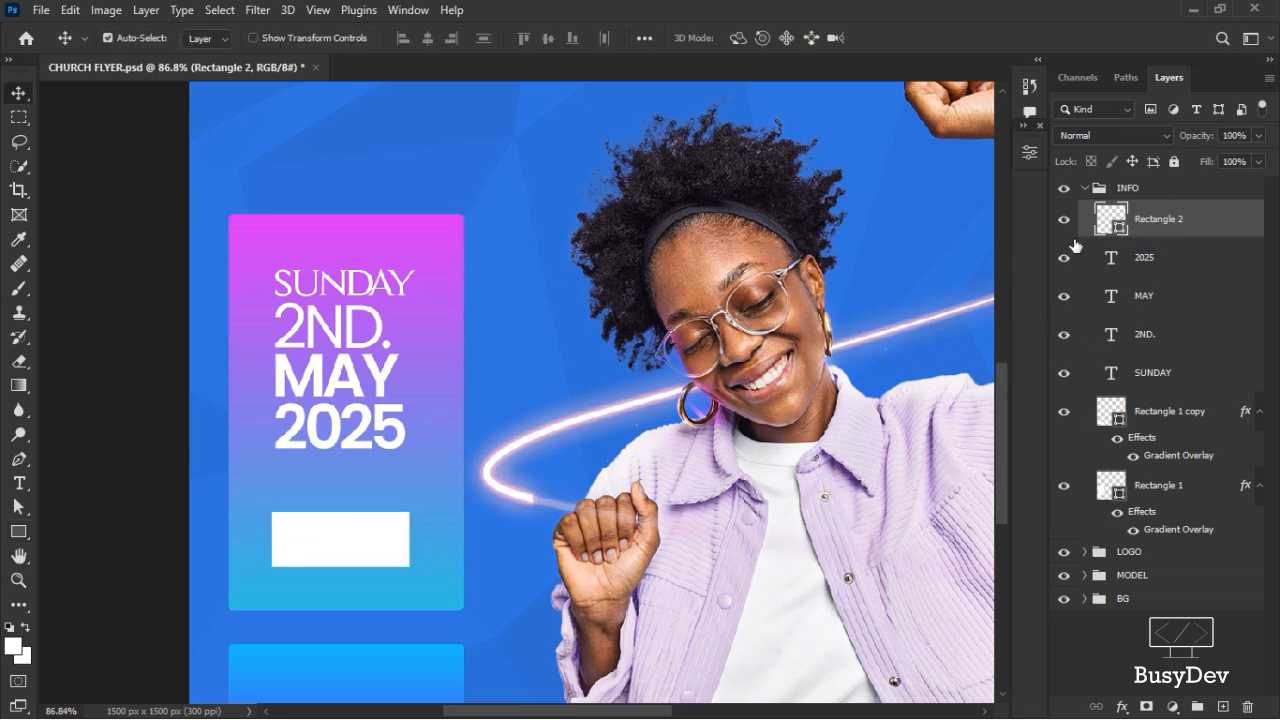
Apply a Gradient Overlay to the small white rectangle below 2025, using the purple-to-blue preset with Reverse enabled
{"action": "left_click", "coordinate": [1119, 708]}
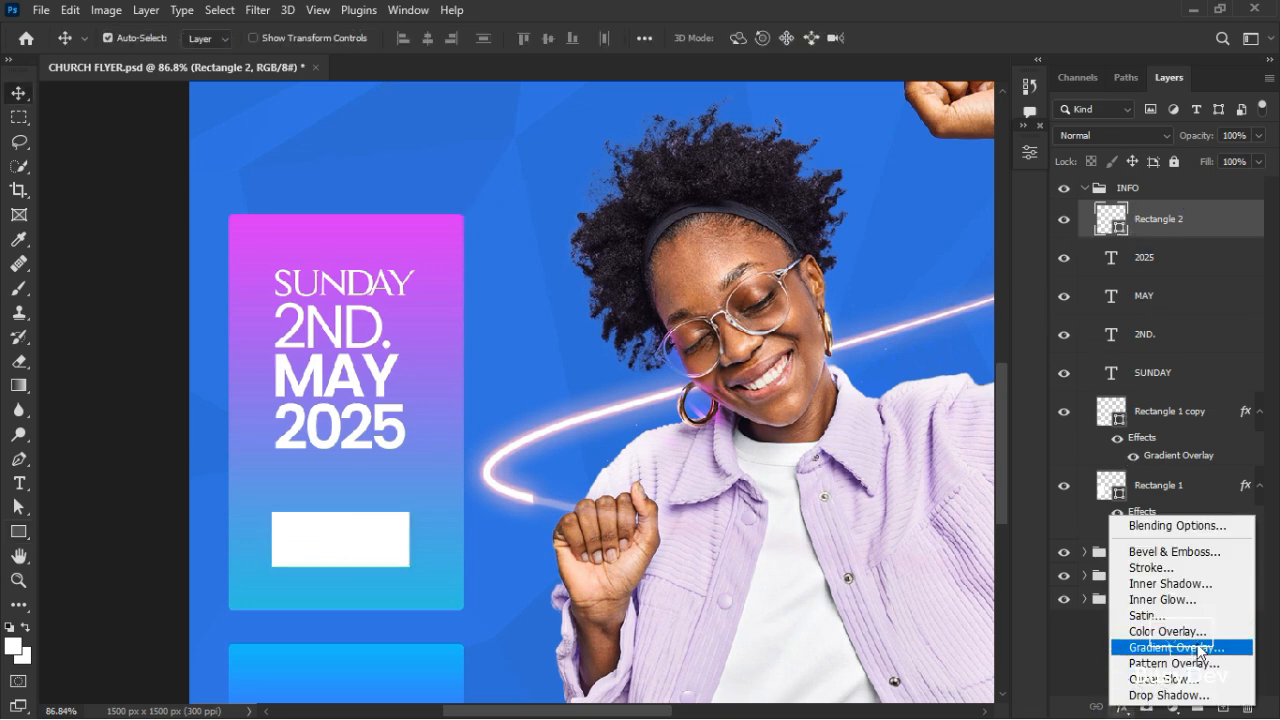
{"action": "left_click", "coordinate": [1199, 648]}
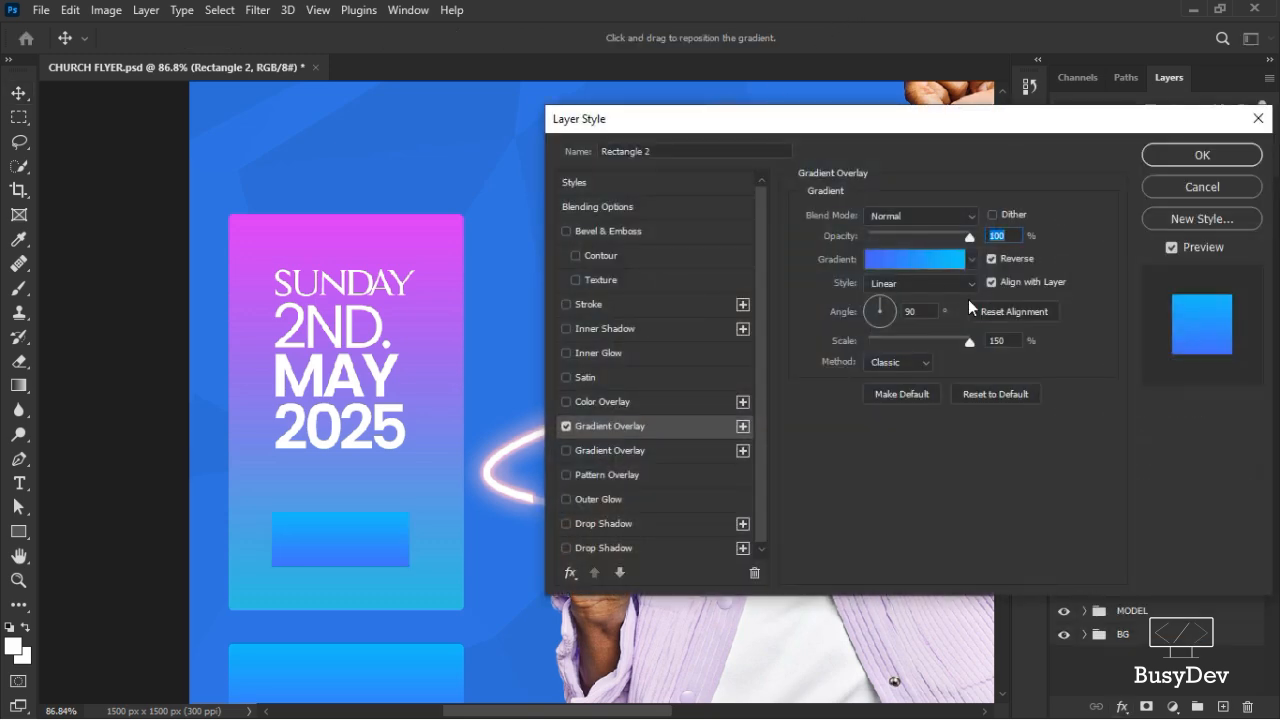
{"action": "left_click", "coordinate": [972, 260]}
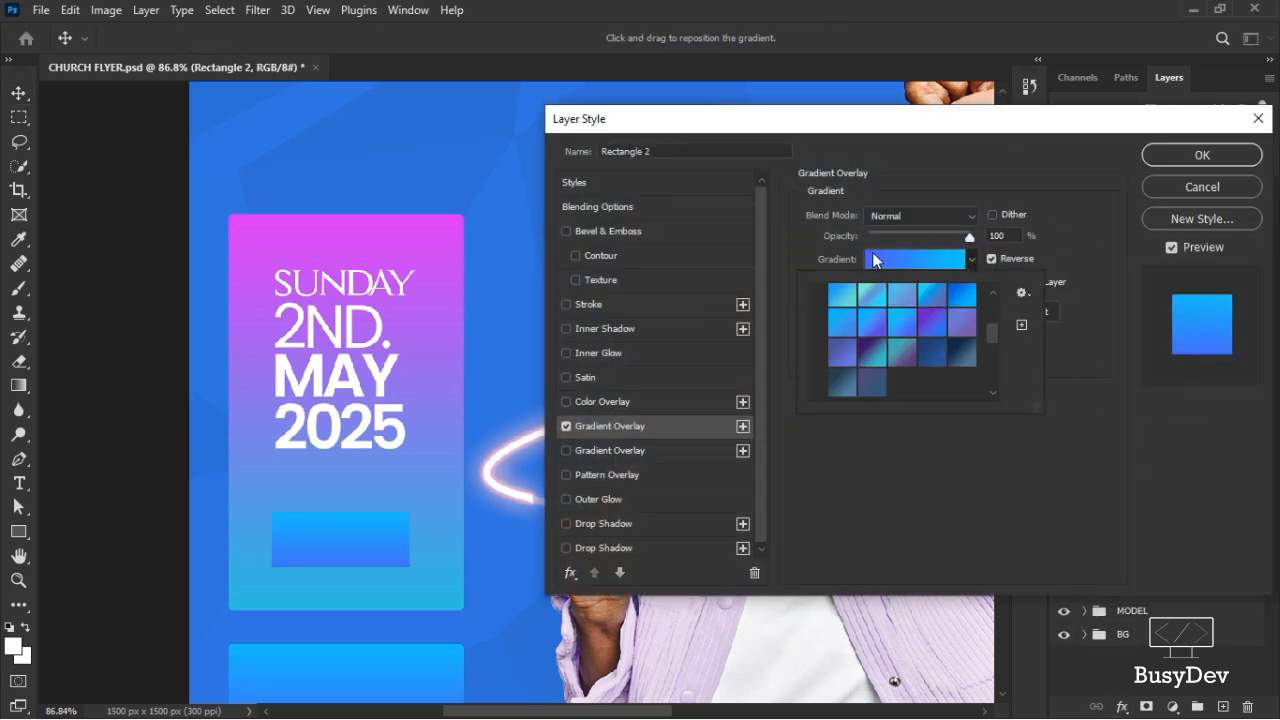
{"action": "left_click", "coordinate": [931, 322]}
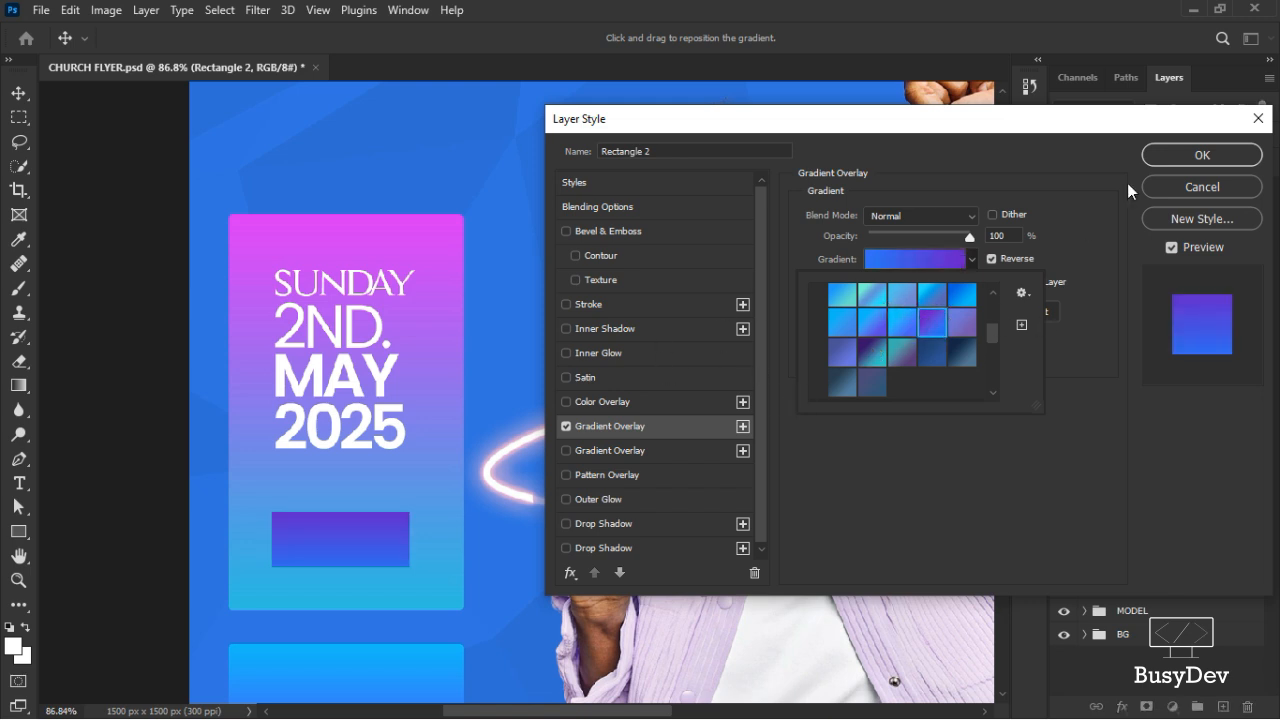
{"action": "left_click", "coordinate": [1023, 224]}
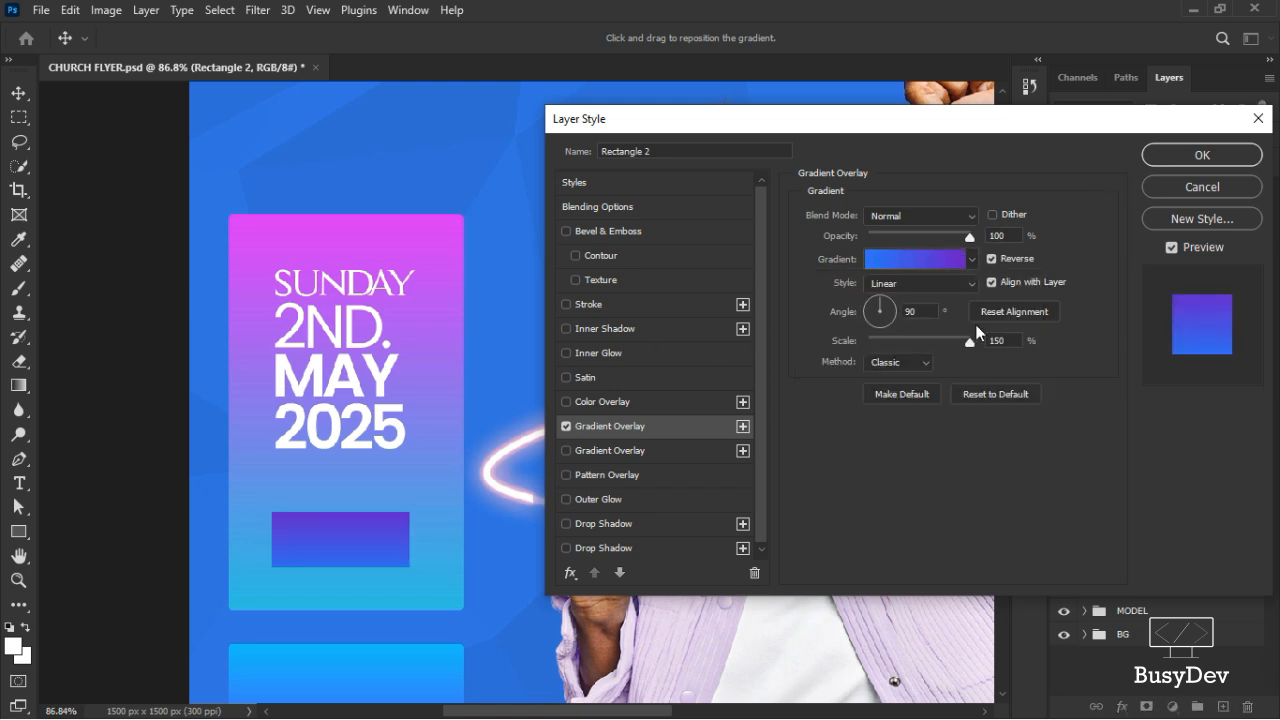
{"action": "left_click", "coordinate": [1009, 260]}
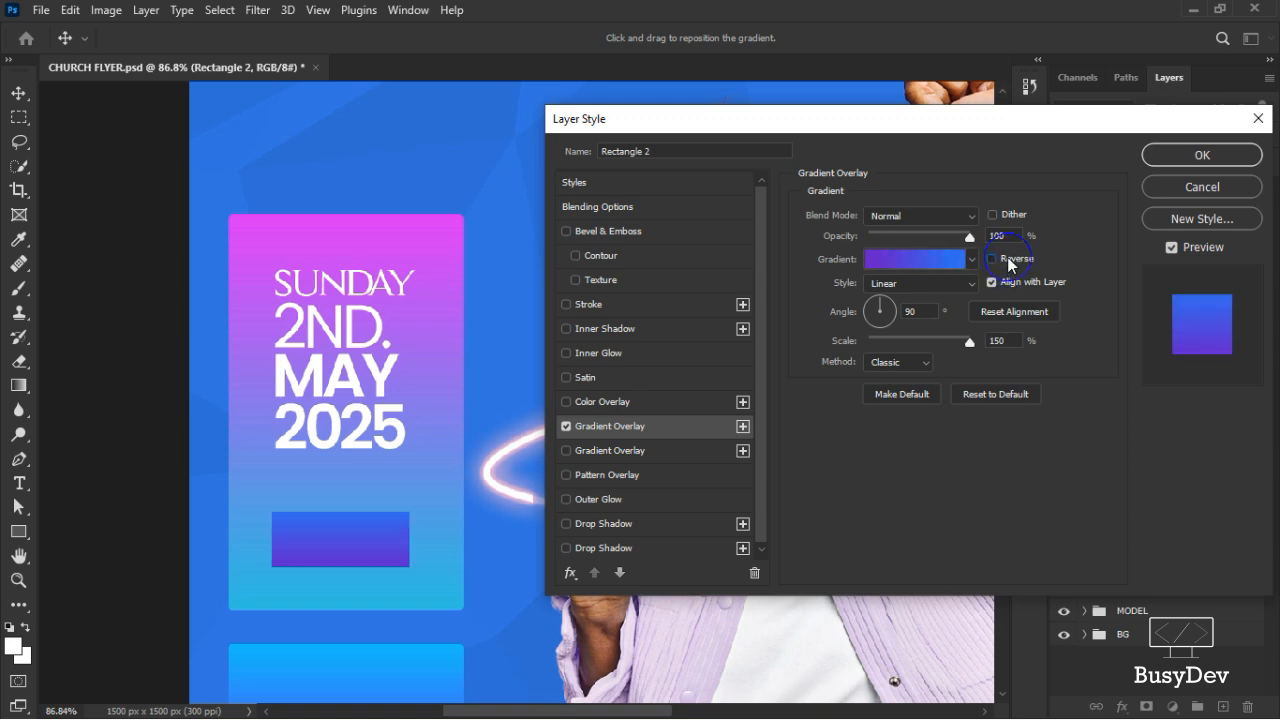
{"action": "left_click", "coordinate": [1010, 262]}
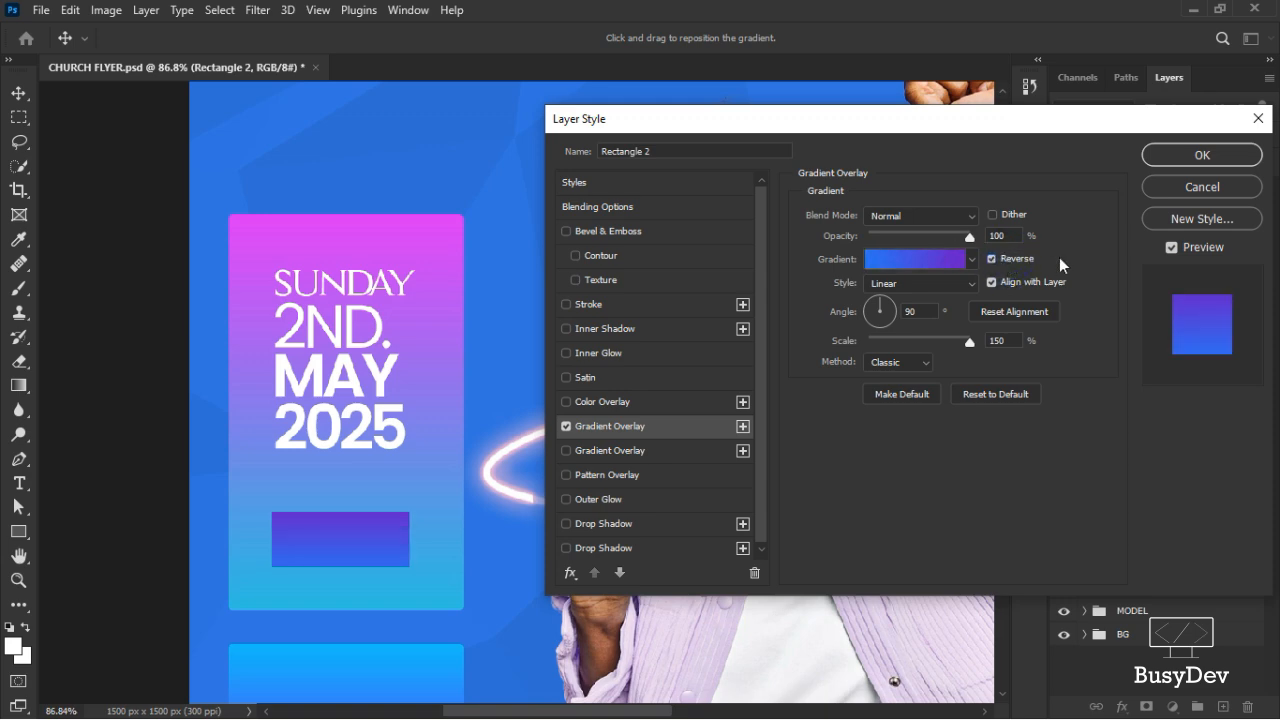
{"action": "left_click", "coordinate": [1170, 157]}
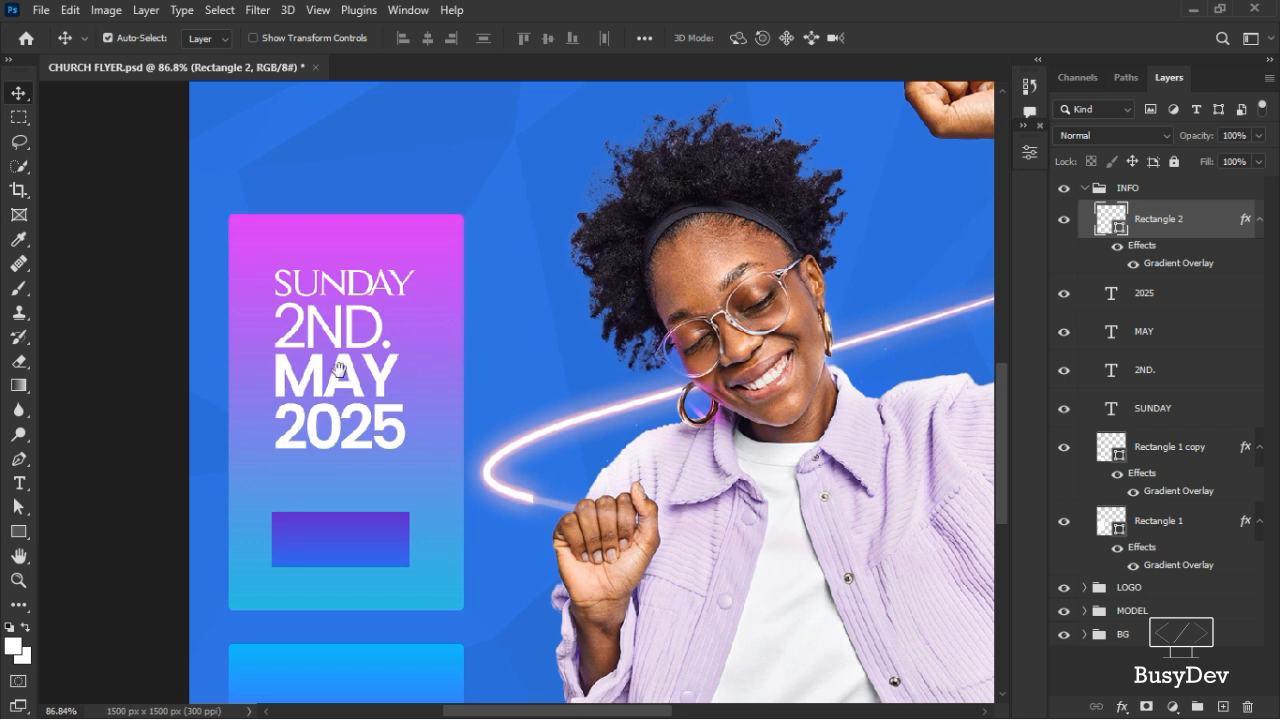
Duplicate the MAY text down onto the small gradient rectangle, bring the copy above the rectangle's layer, and change its wording to DATE
{"action": "left_click_drag", "start_coordinate": [340, 386], "coordinate": [337, 527]}
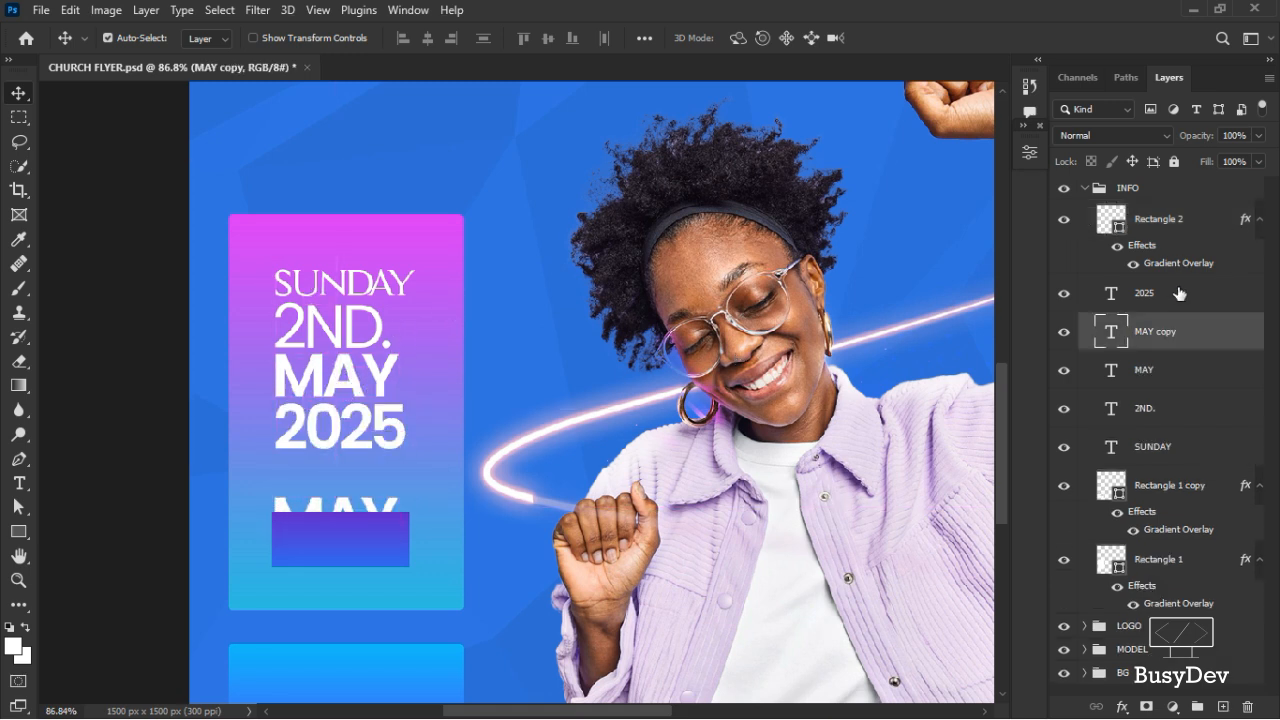
{"action": "left_click_drag", "start_coordinate": [1179, 340], "coordinate": [1118, 228]}
{"action": "double_click", "coordinate": [1112, 222]}
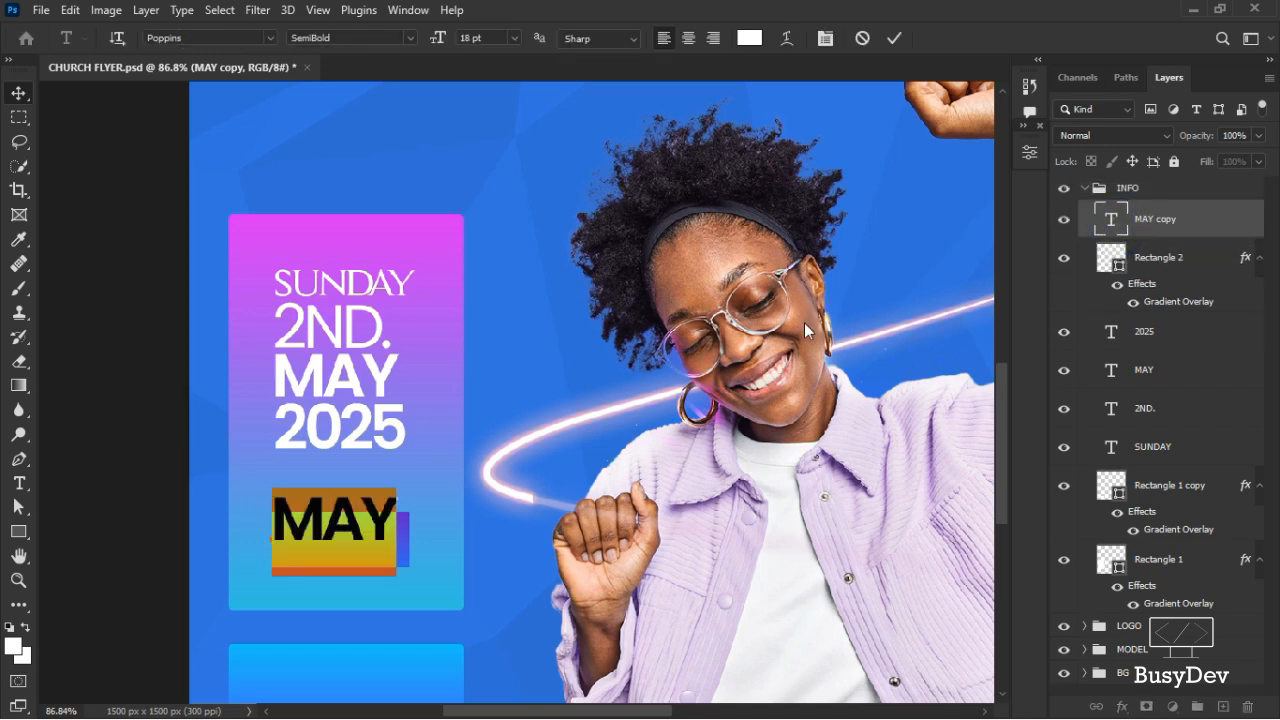
{"action": "type", "text": "DATE"}
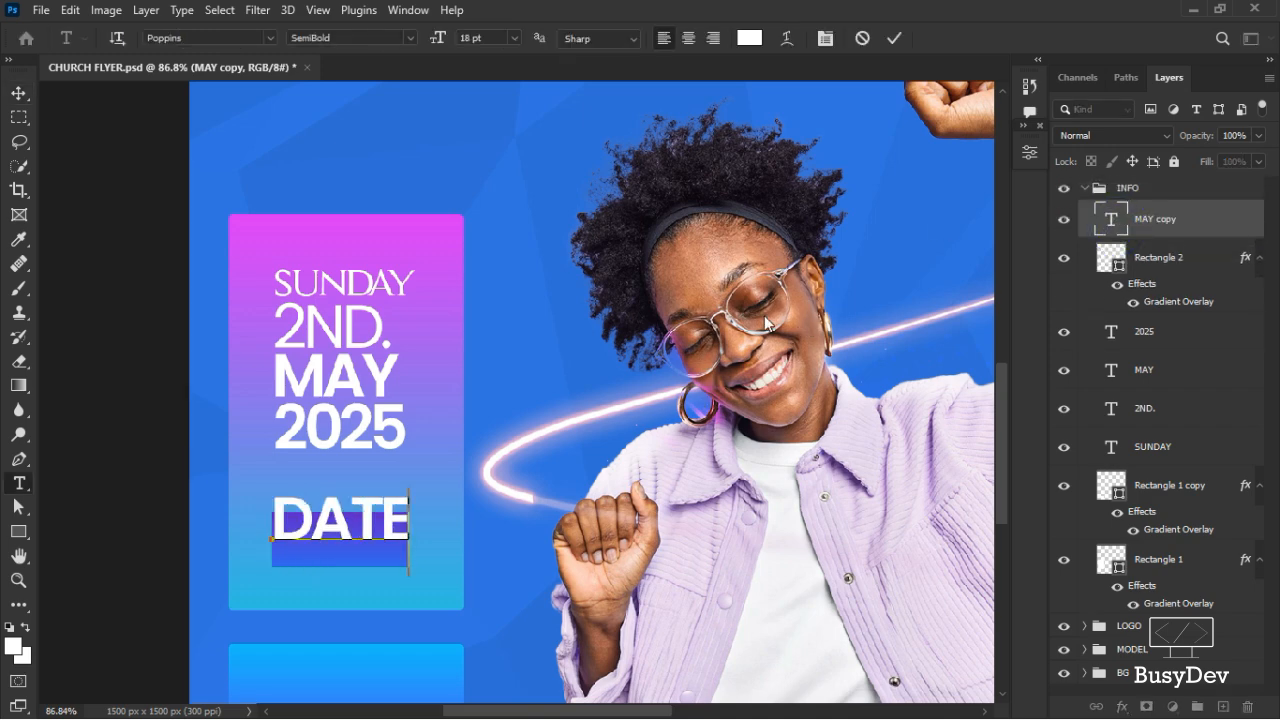
{"action": "left_click", "coordinate": [893, 40]}
{"action": "key", "text": "v"}
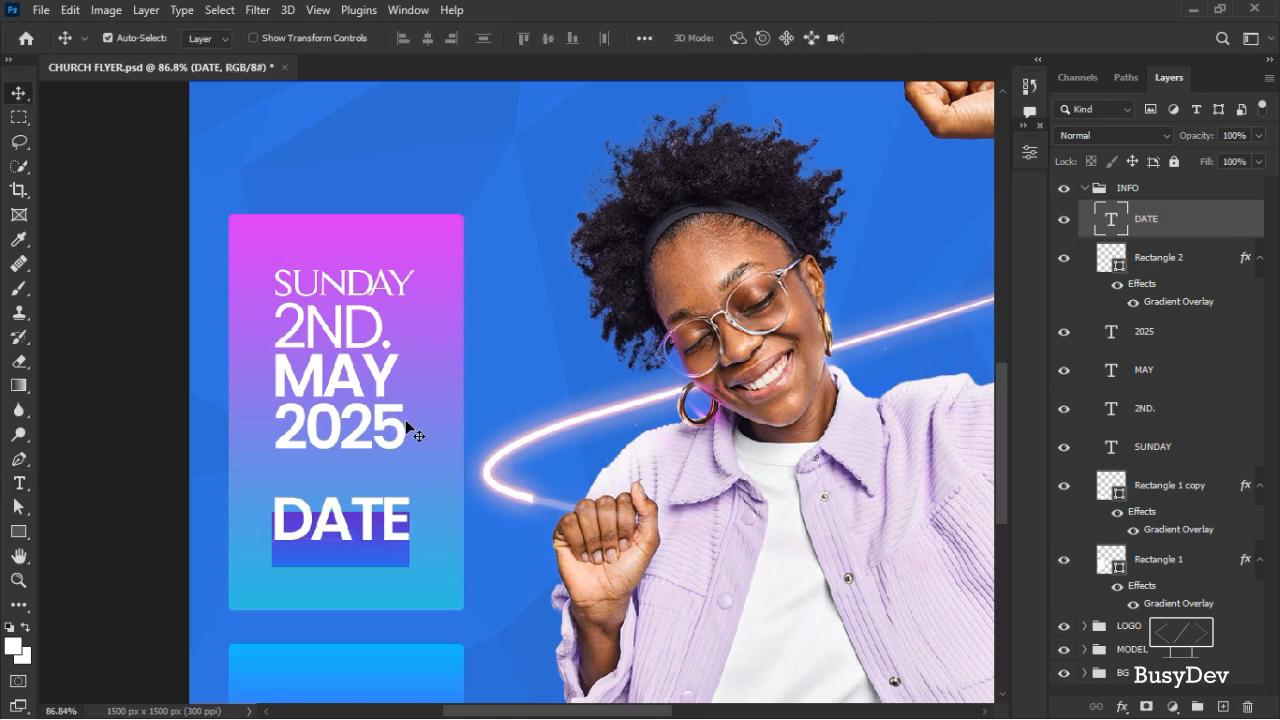
Scale the DATE text to about 70% and center it inside the small purple rectangle
{"action": "key", "text": "ctrl+t"}
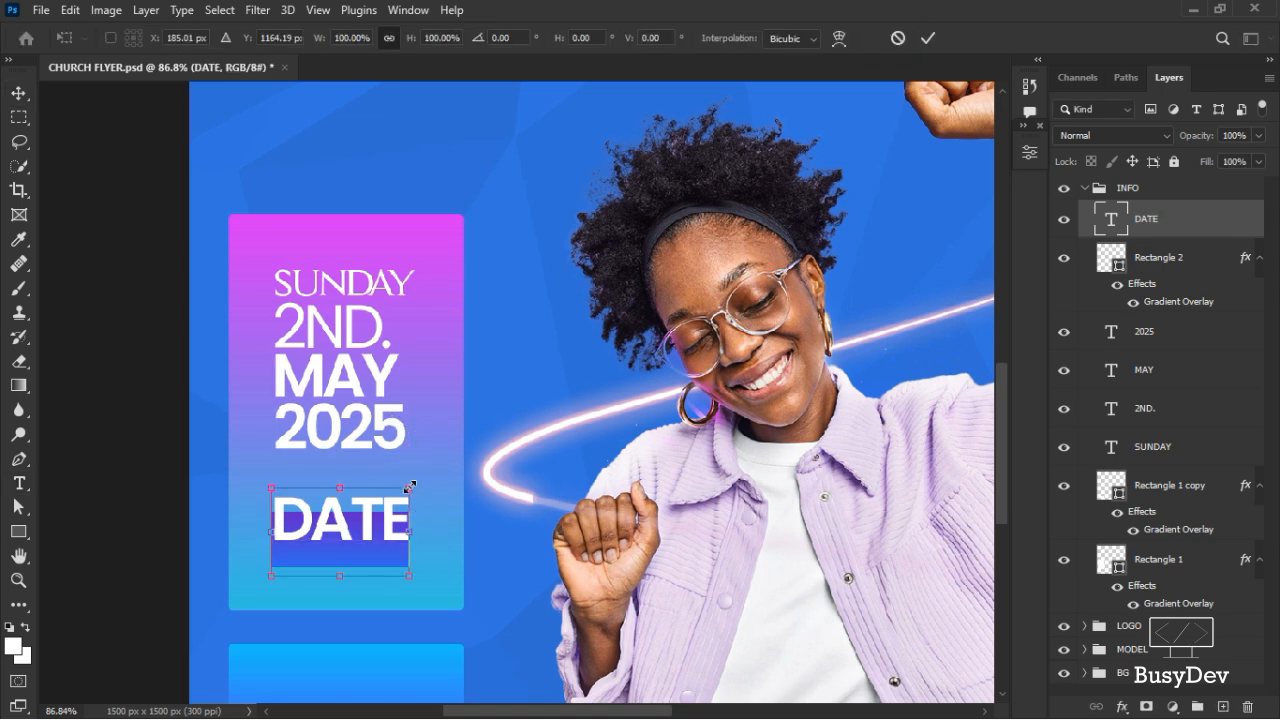
{"action": "left_click_drag", "start_coordinate": [409, 487], "coordinate": [373, 538]}
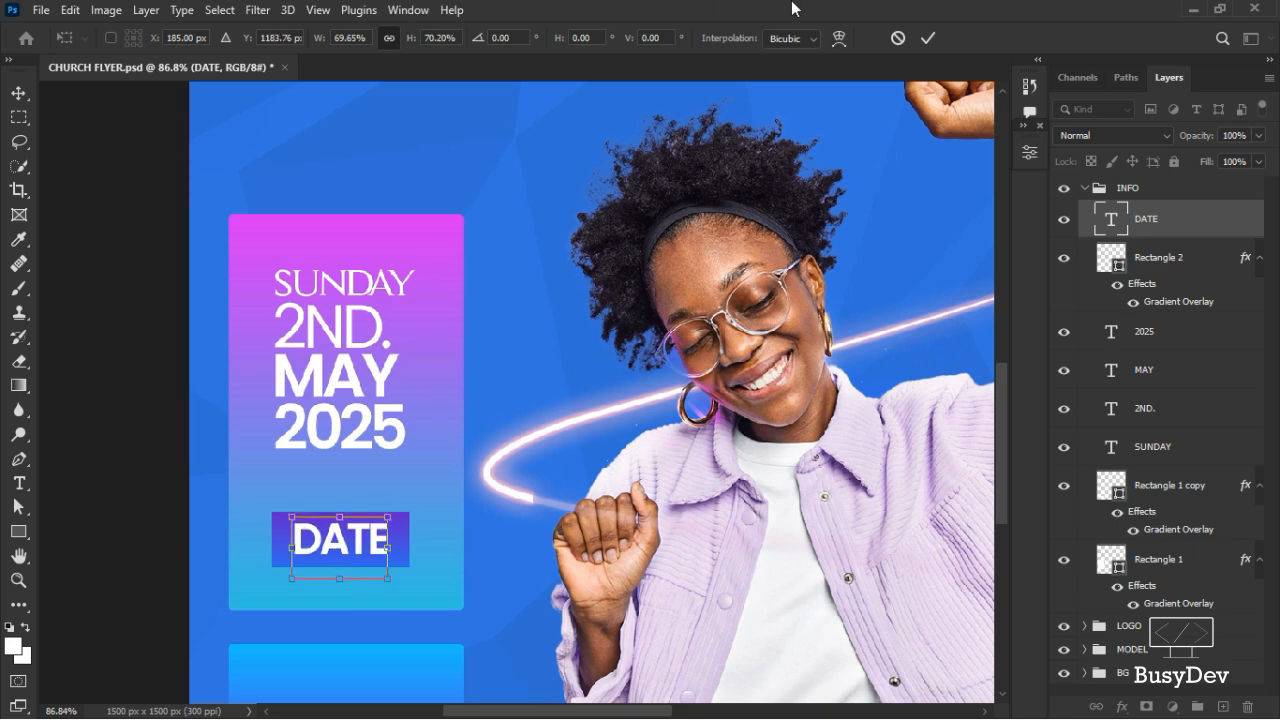
{"action": "key", "text": "Return"}
Try enlarging the SUNDAY, 2ND., MAY and 2025 text layers together to about 111% within the panel
{"action": "scroll", "coordinate": [420, 451], "scroll_direction": "down", "scroll_amount": 4}
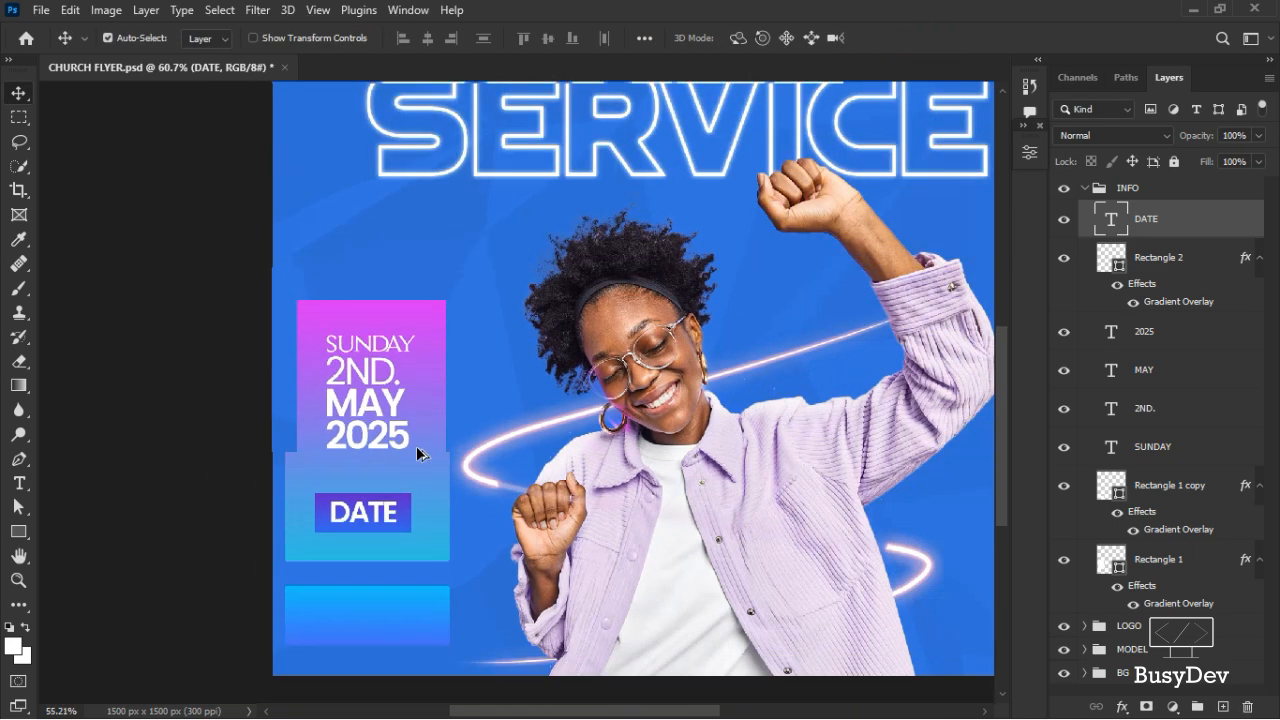
{"action": "scroll", "coordinate": [420, 450], "scroll_direction": "up", "scroll_amount": 4}
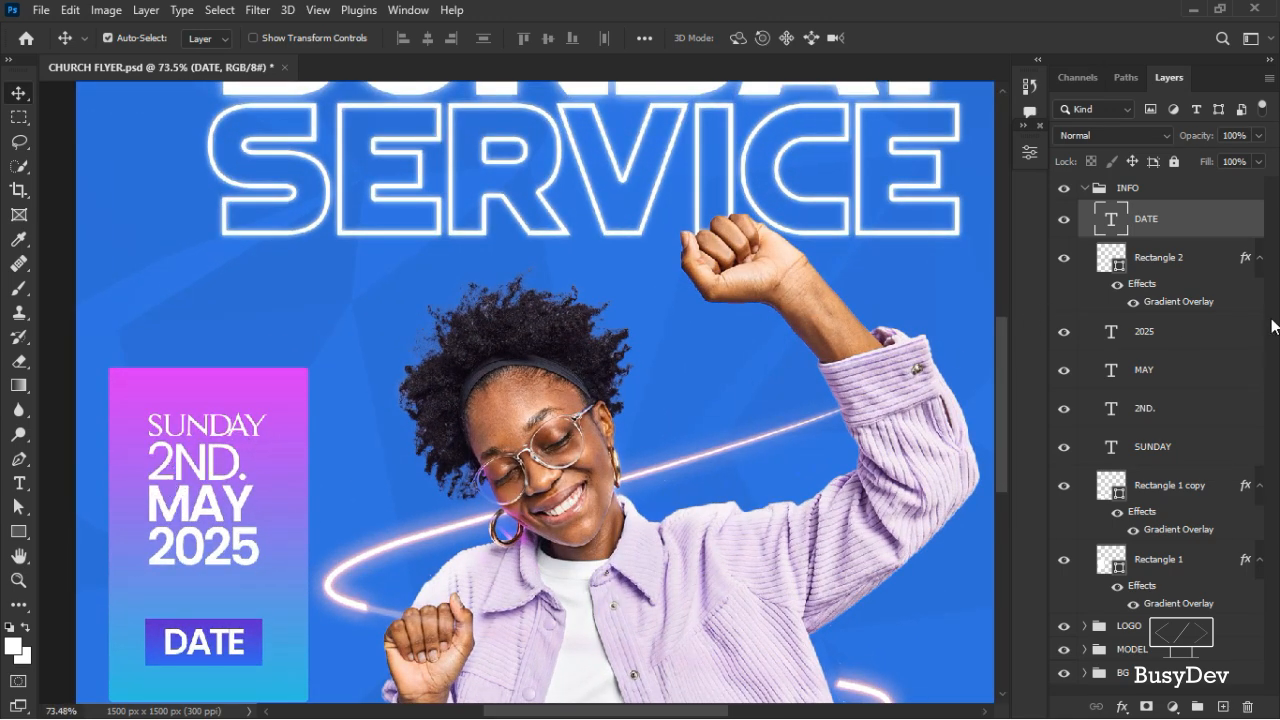
{"action": "left_click", "coordinate": [1183, 344]}
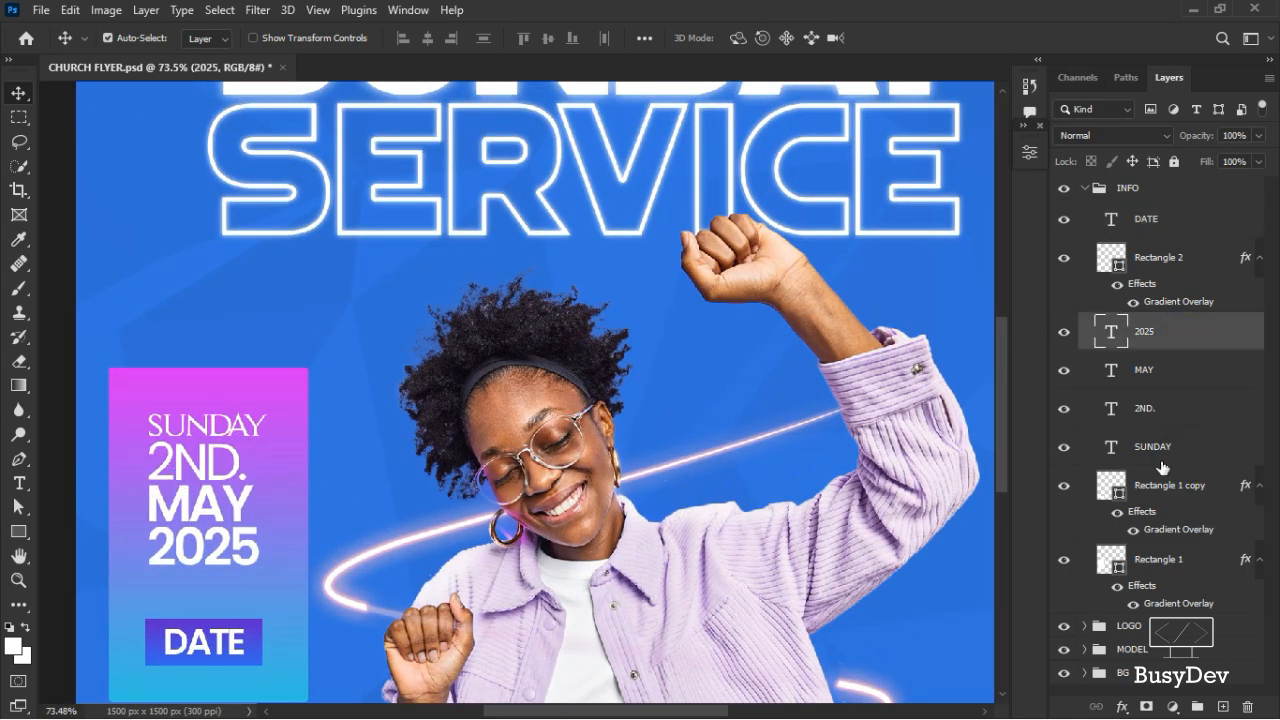
{"action": "left_click", "coordinate": [1161, 467], "text": "shift"}
{"action": "key", "text": "ctrl+t"}
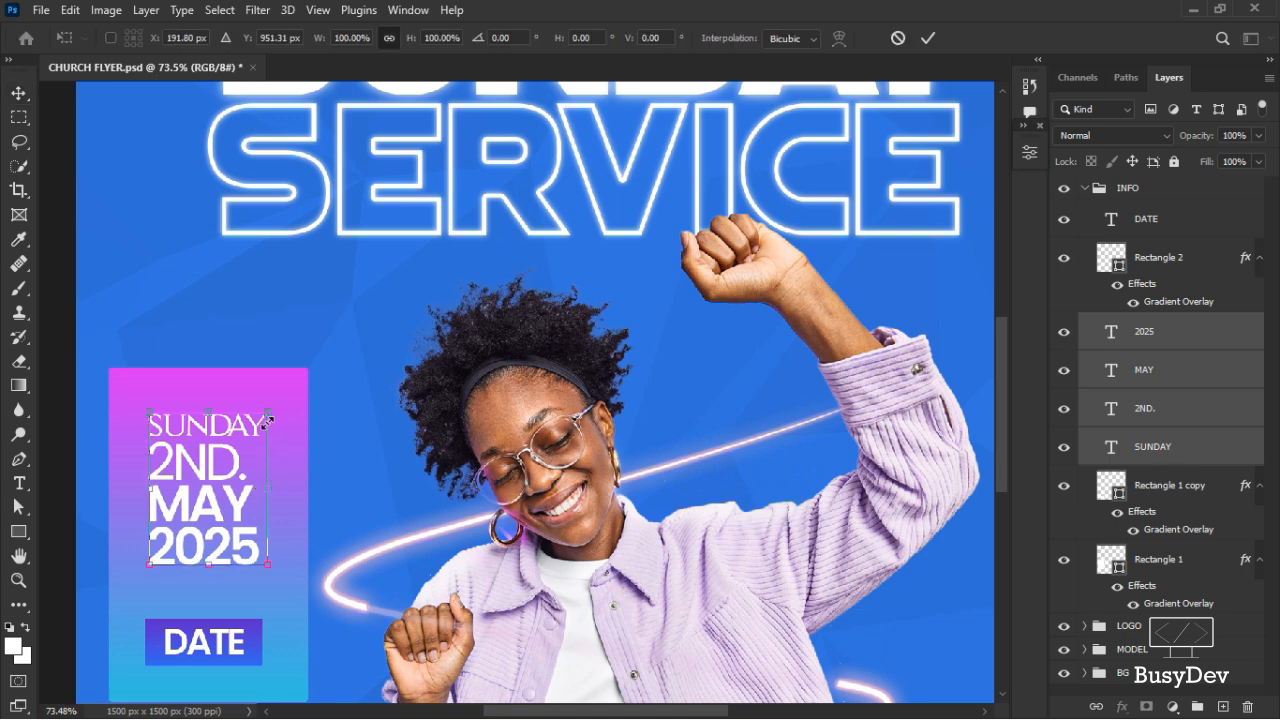
{"action": "left_click_drag", "start_coordinate": [272, 411], "coordinate": [275, 403]}
{"action": "left_click_drag", "start_coordinate": [217, 443], "coordinate": [222, 434]}
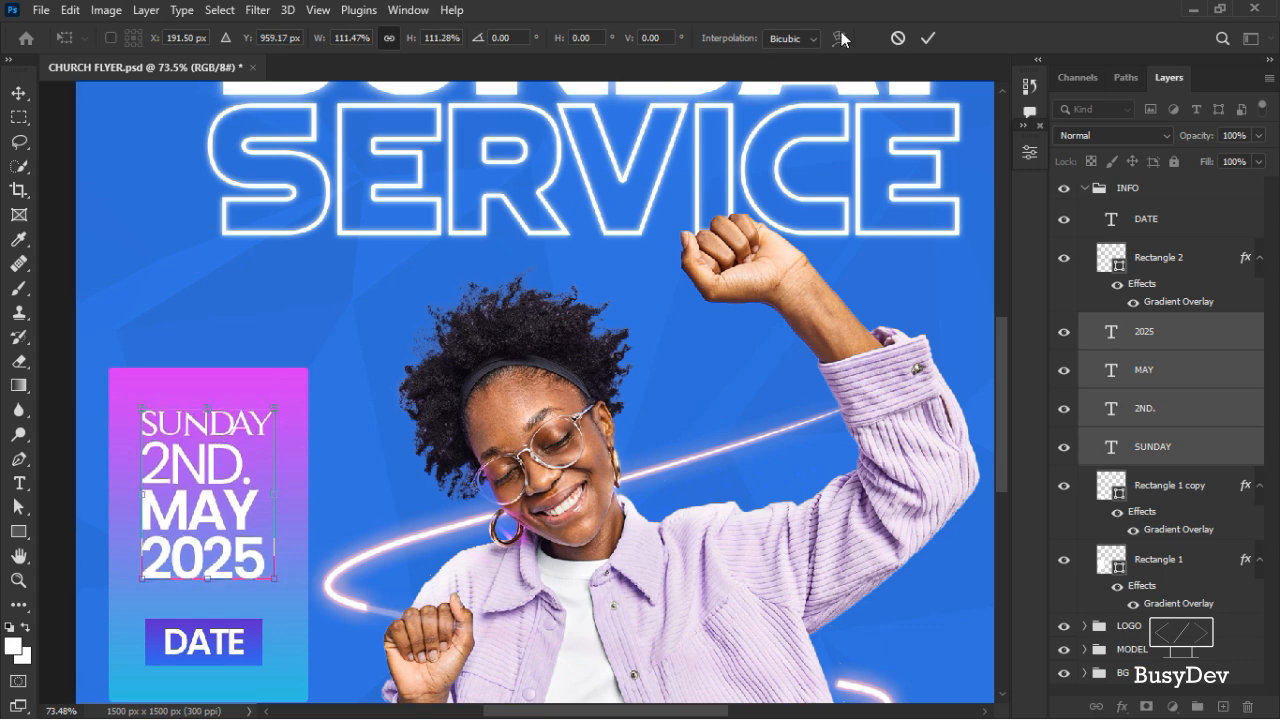
{"action": "left_click", "coordinate": [933, 38]}
Undo the enlargement of the SUNDAY, 2ND., MAY and 2025 text stack
{"action": "scroll", "coordinate": [384, 518], "scroll_direction": "down", "scroll_amount": 3}
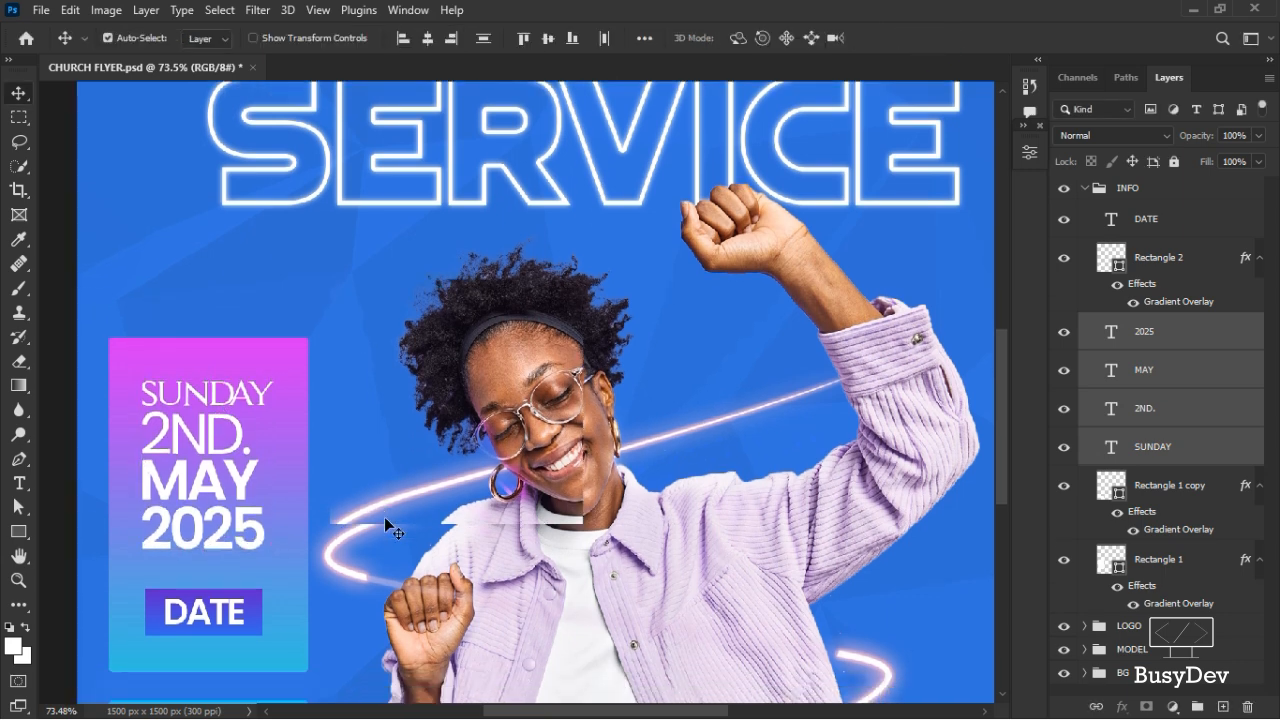
{"action": "scroll", "coordinate": [380, 515], "scroll_direction": "down", "scroll_amount": 5}
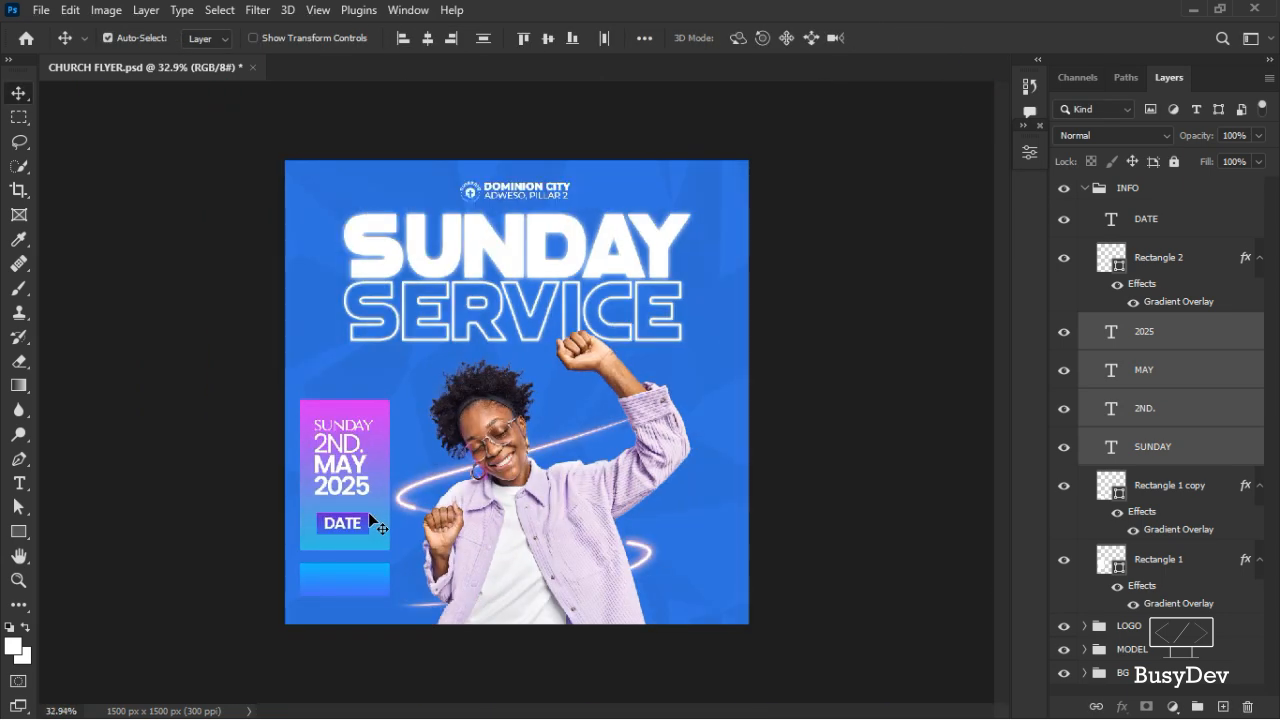
{"action": "scroll", "coordinate": [368, 512], "scroll_direction": "up", "scroll_amount": 4}
{"action": "key", "text": "ctrl"}
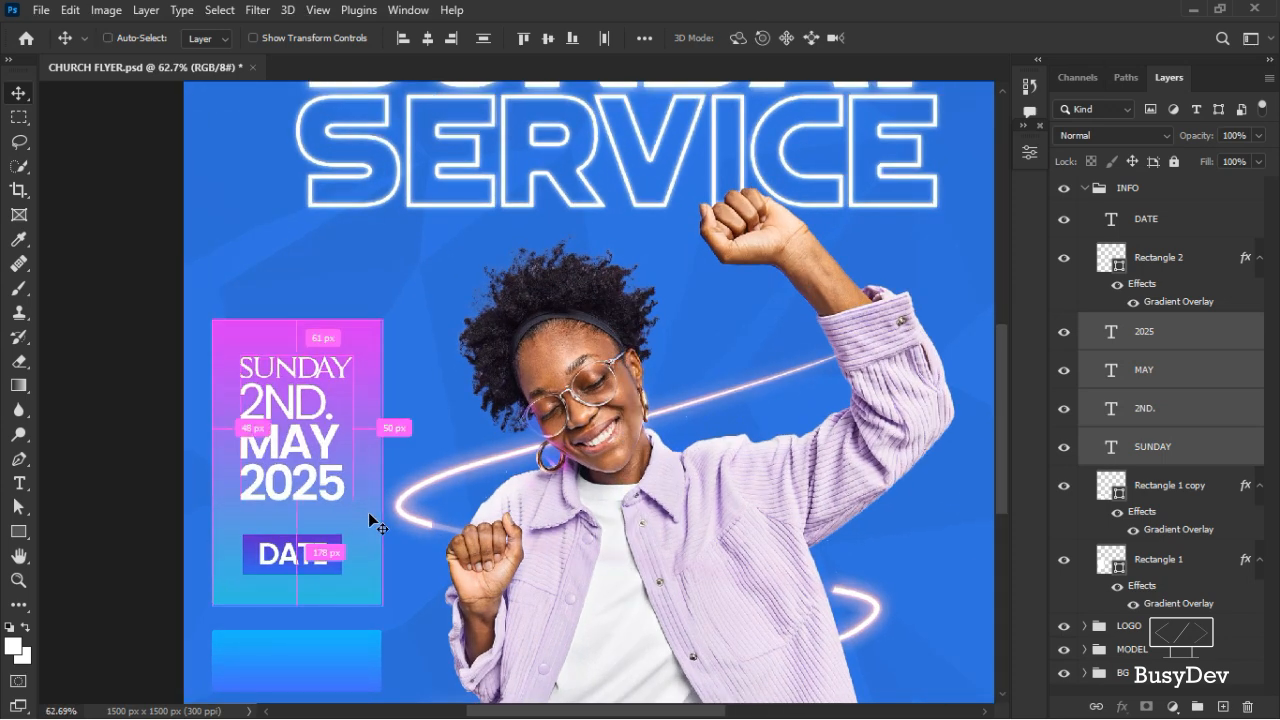
{"action": "key", "text": "ctrl+z"}
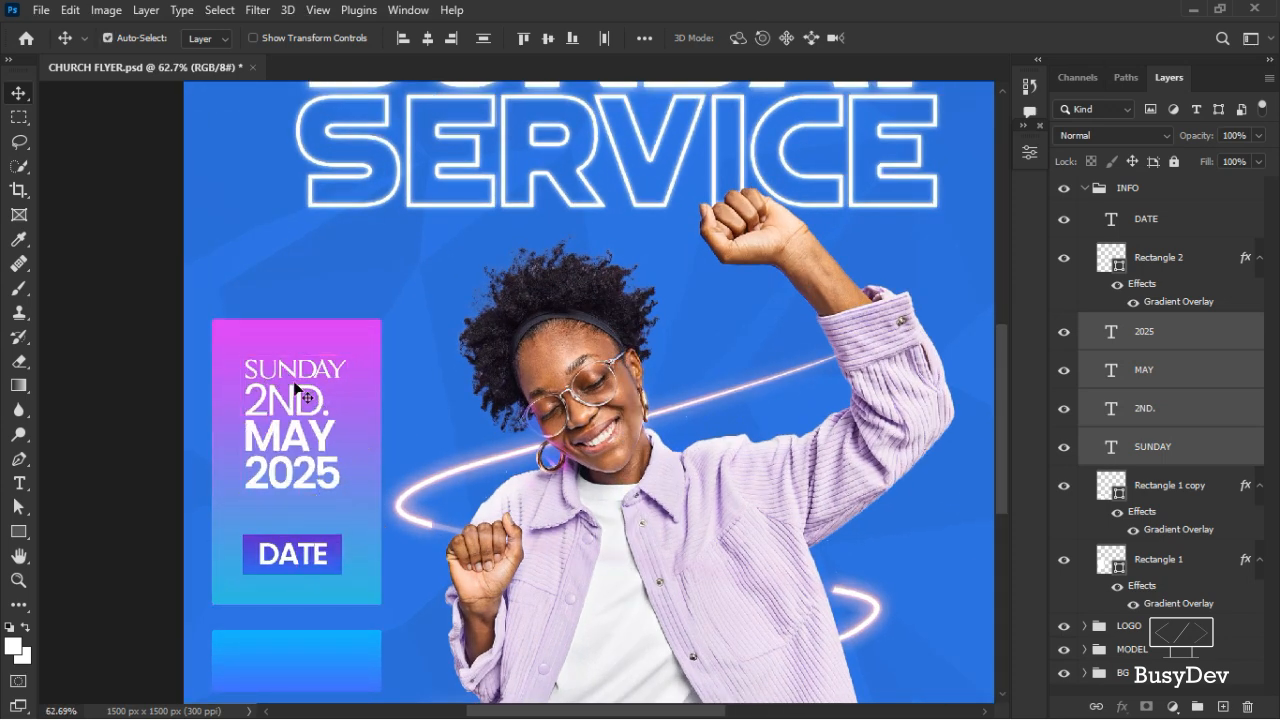
Scale the DATE text and its purple rectangle down together slightly to match the width of the 2025 text above
{"action": "scroll", "coordinate": [325, 385], "scroll_direction": "down", "scroll_amount": 1}
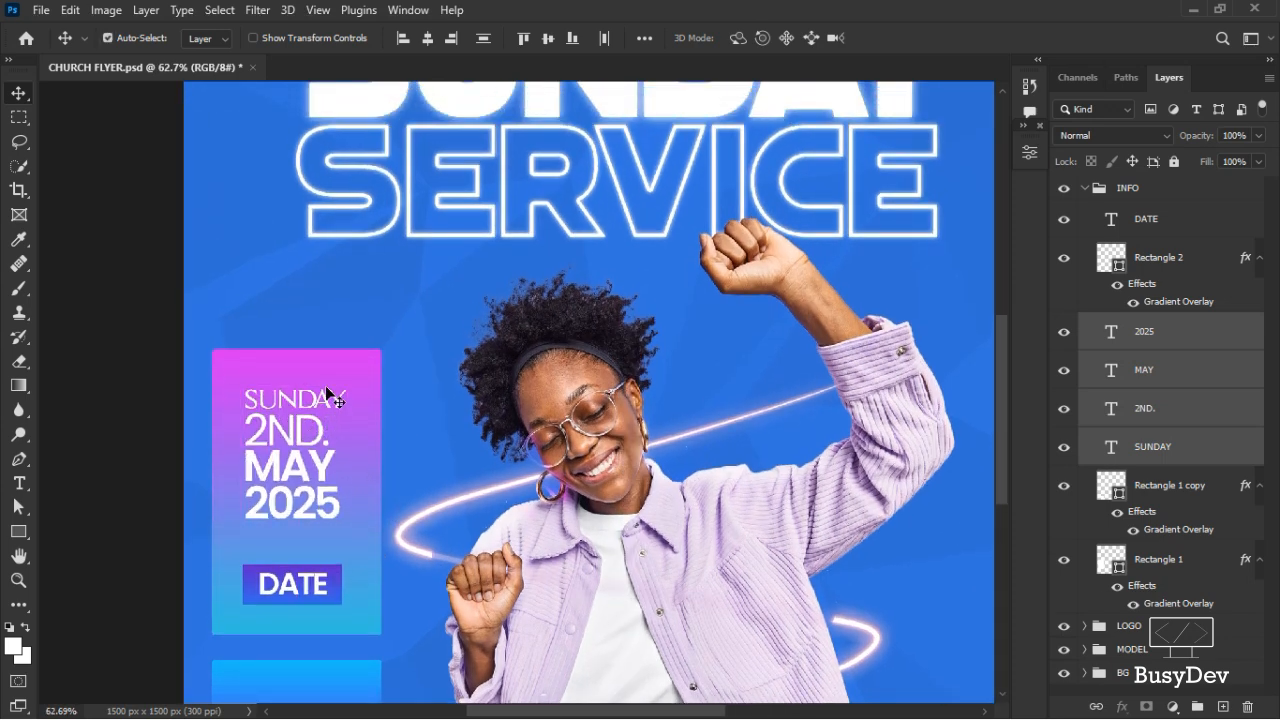
{"action": "scroll", "coordinate": [325, 385], "scroll_direction": "down", "scroll_amount": 3}
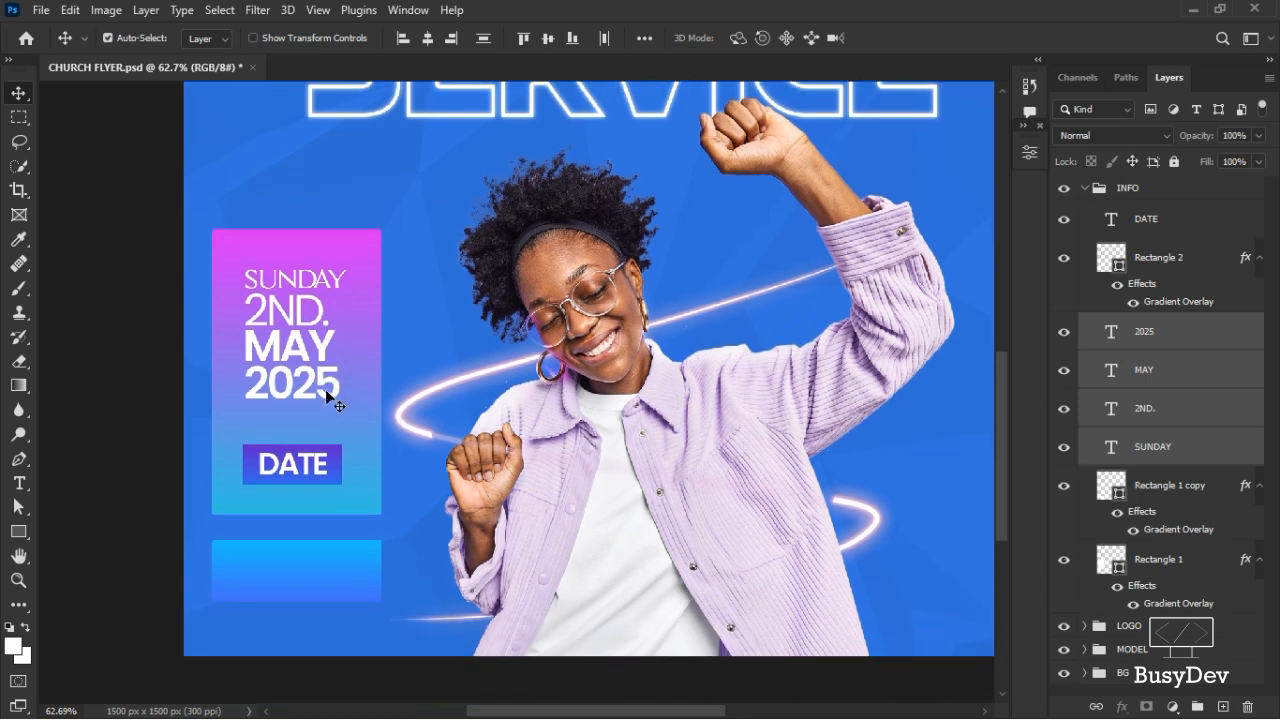
{"action": "left_click", "coordinate": [1150, 222]}
{"action": "left_click", "coordinate": [1158, 258], "text": "shift"}
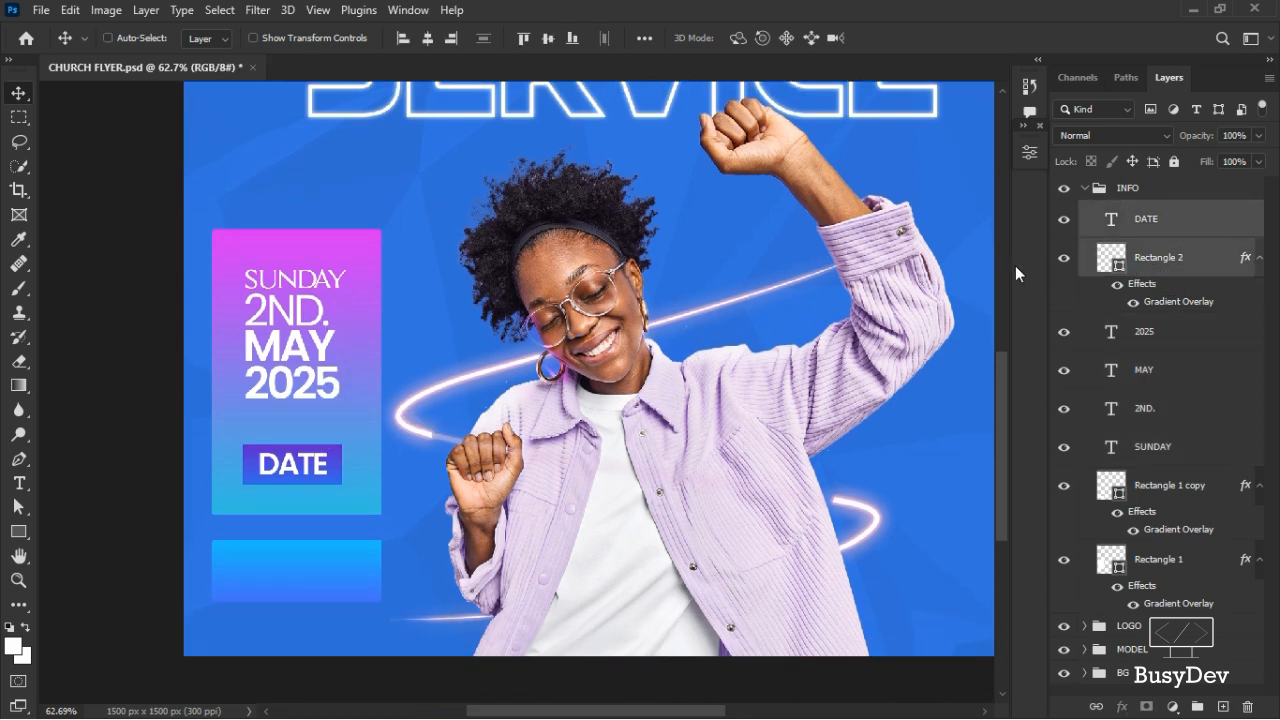
{"action": "key", "text": "ctrl+t"}
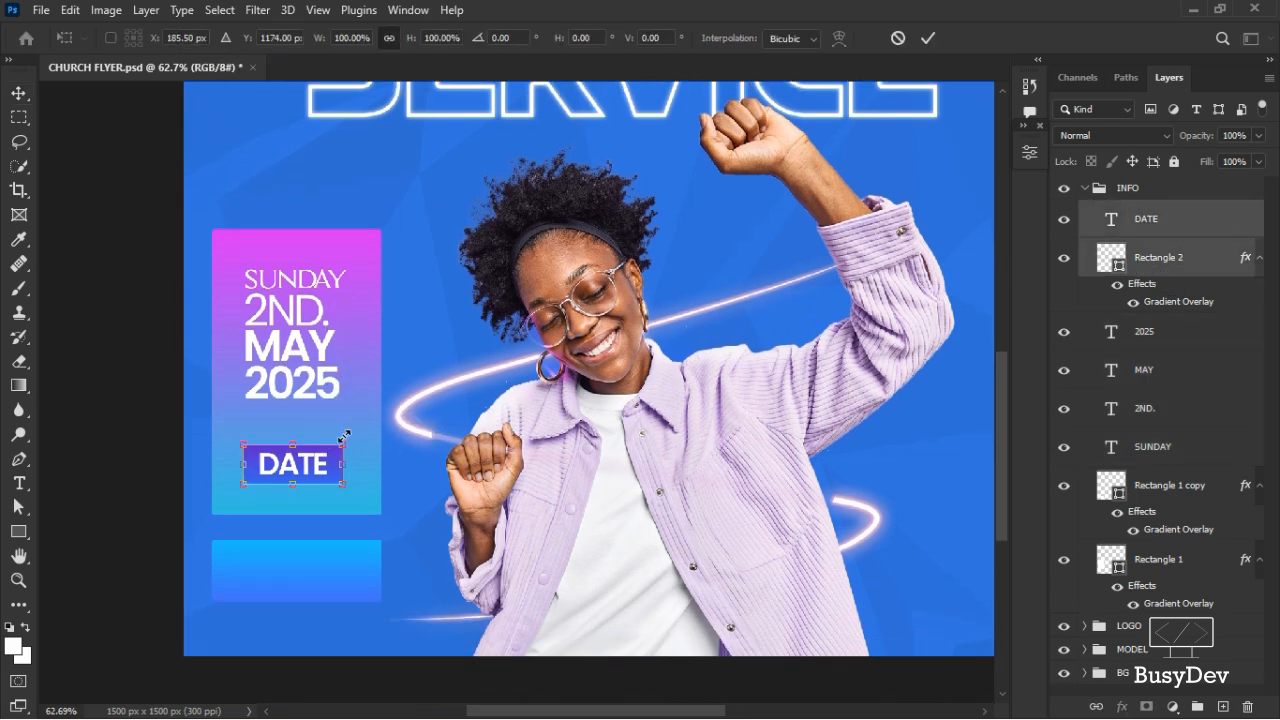
{"action": "mouse_move", "coordinate": [343, 436]}
{"action": "left_mouse_down"}
{"action": "mouse_move", "coordinate": [327, 452]}
{"action": "mouse_move", "coordinate": [336, 446]}
{"action": "left_mouse_up"}
{"action": "left_click", "coordinate": [928, 38]}
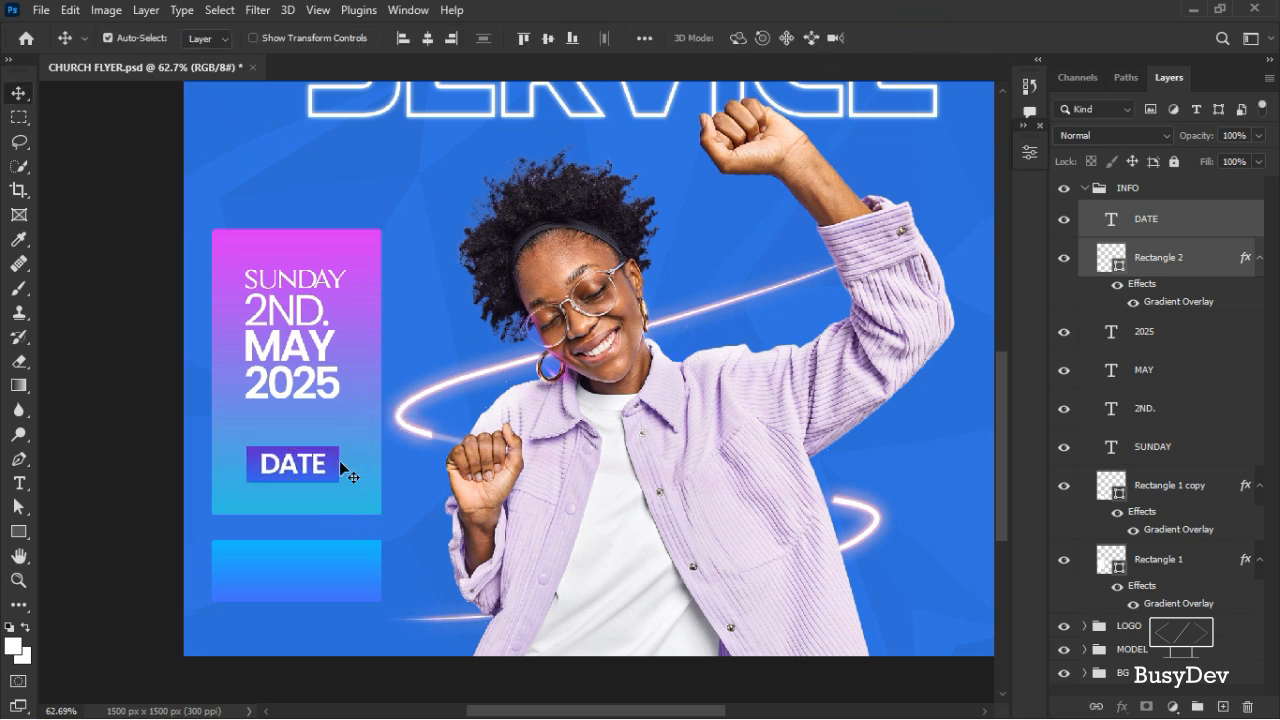
Add an 18 pt white Poppins SemiBold text layer reading "8 AM" directly above the Rectangle 1 copy layer
{"action": "scroll", "coordinate": [330, 460], "scroll_direction": "down", "scroll_amount": 5}
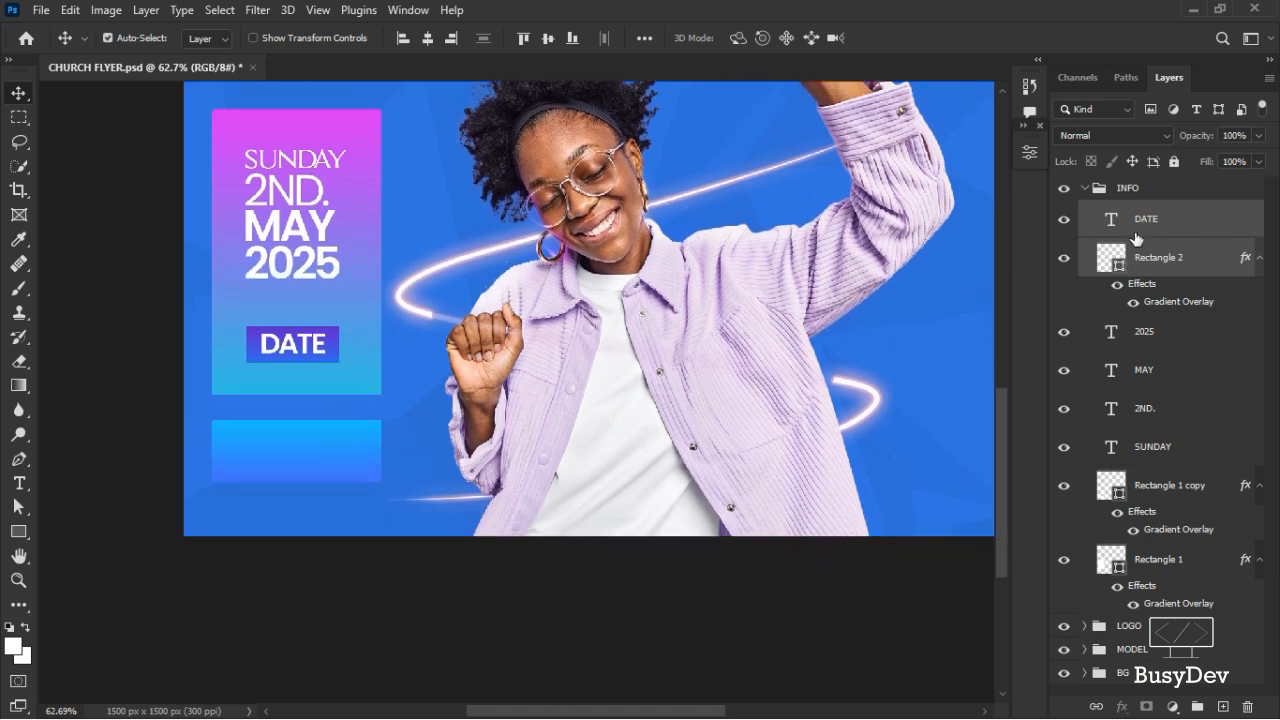
{"action": "left_click", "coordinate": [326, 456]}
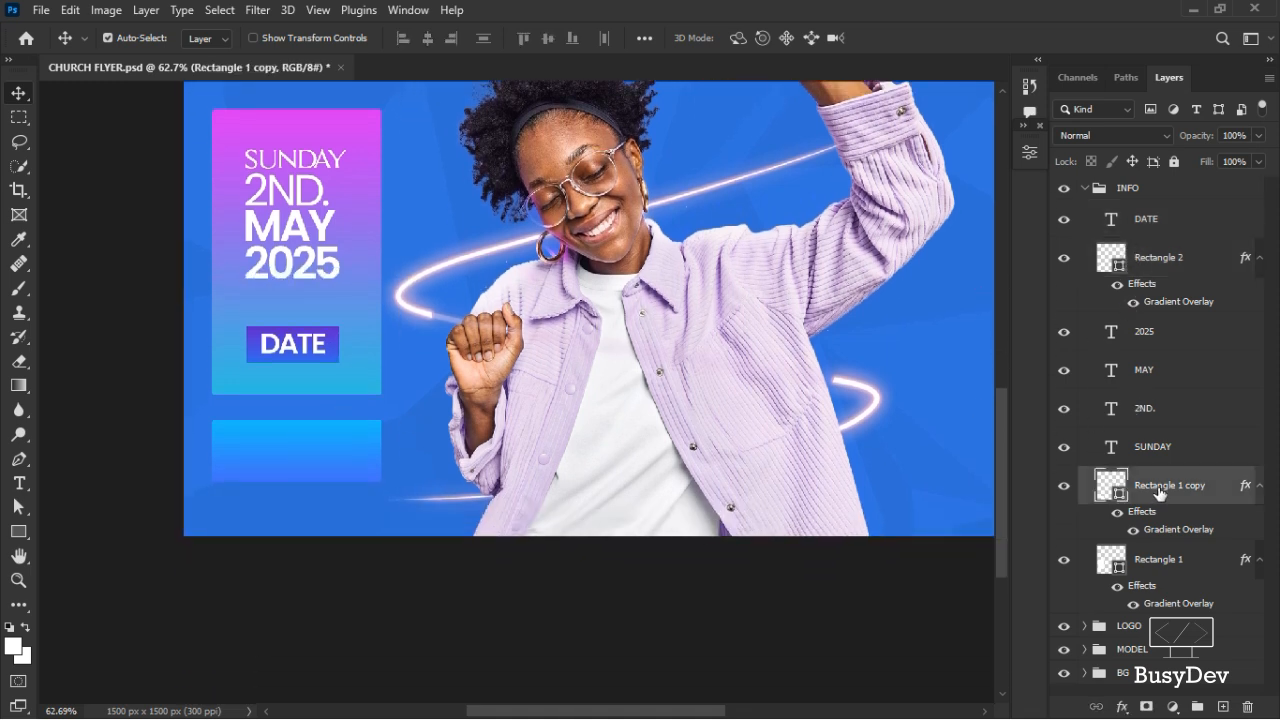
{"action": "left_click", "coordinate": [20, 484]}
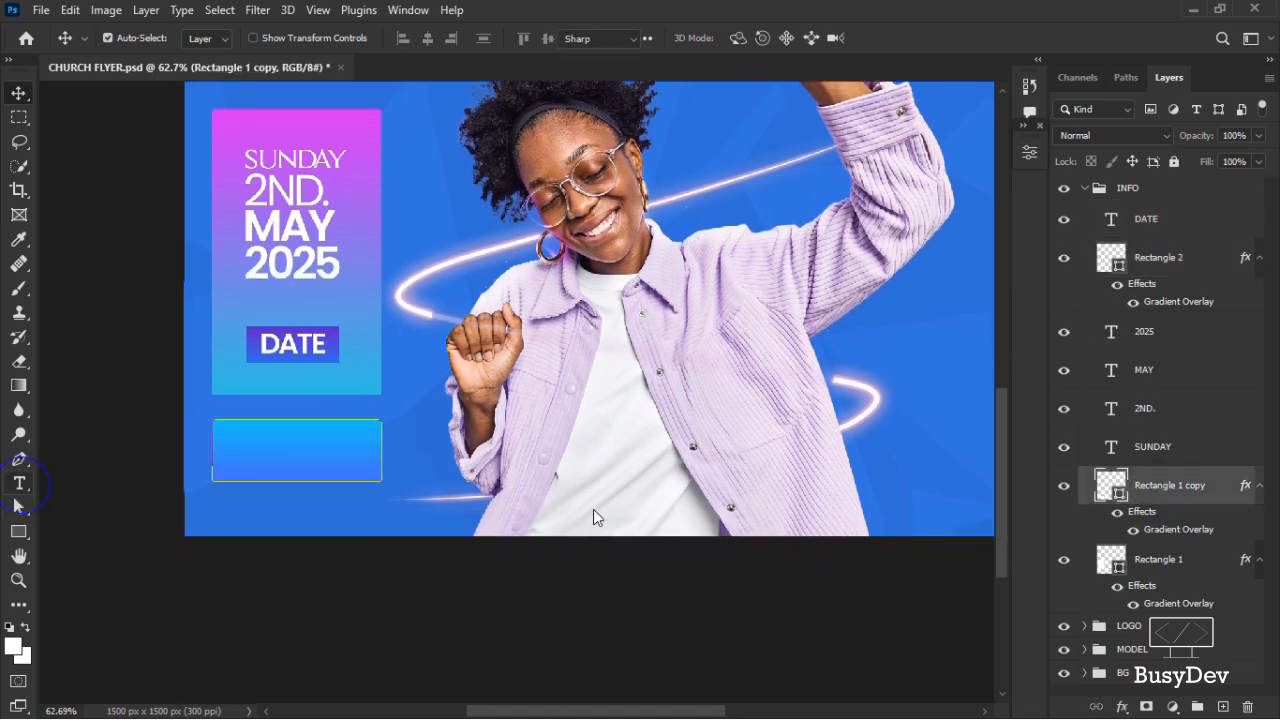
{"action": "left_click", "coordinate": [502, 511]}
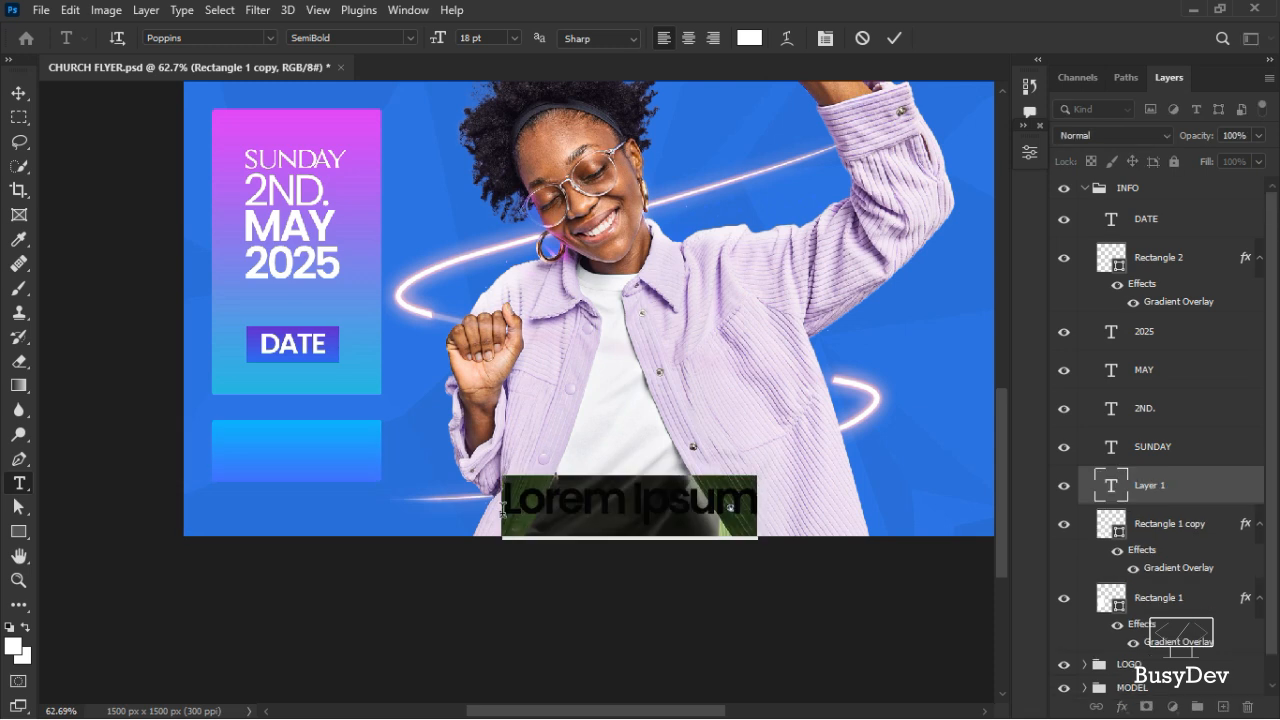
{"action": "type", "text": "8"}
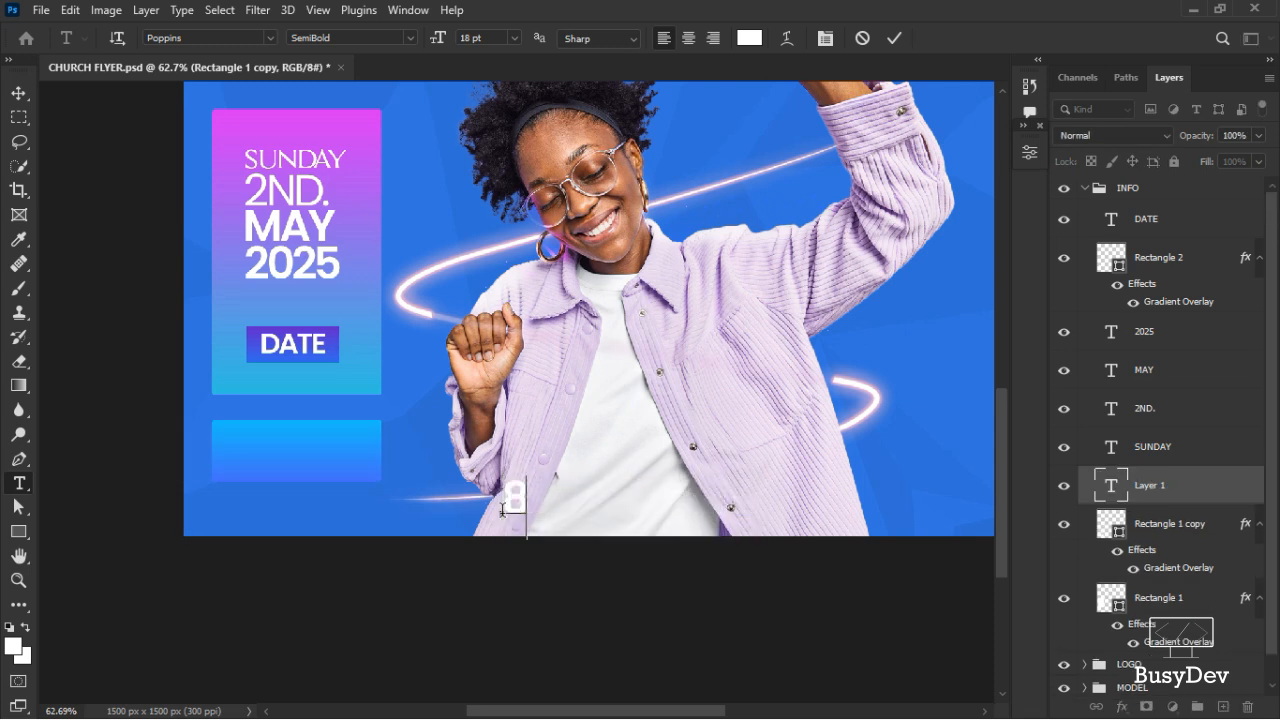
{"action": "type", "text": "M"}
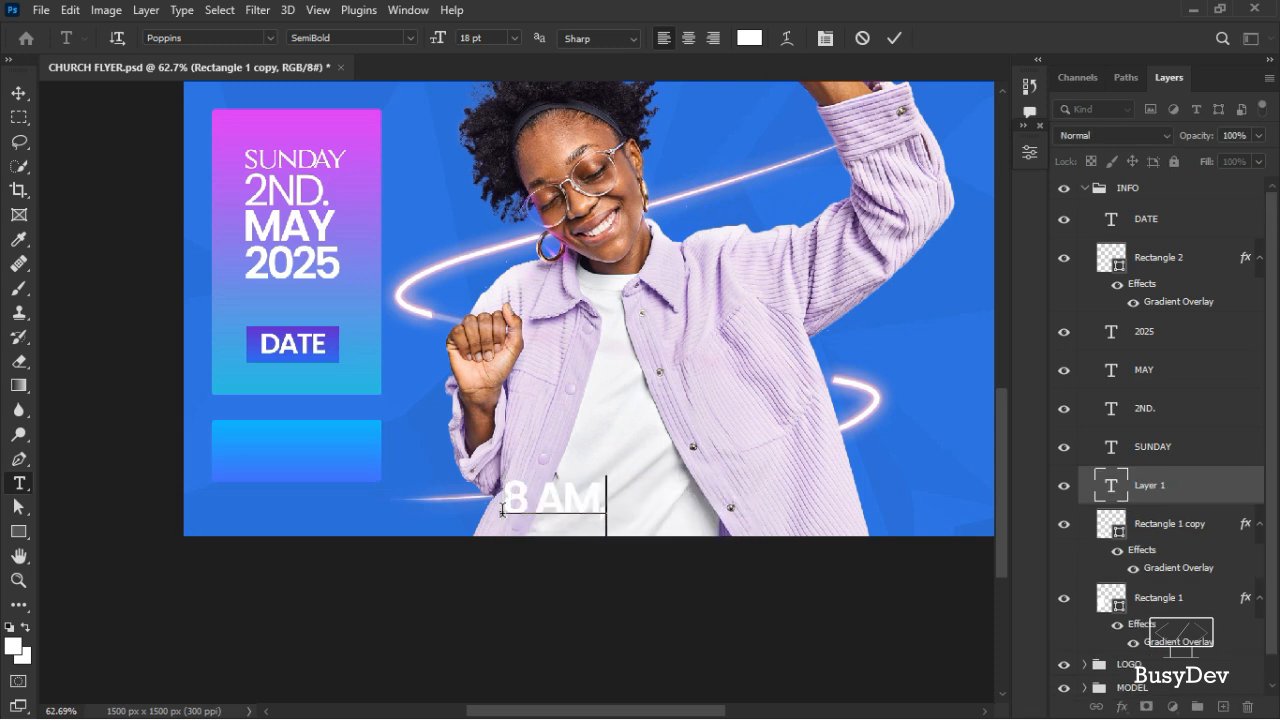
{"action": "key", "text": "BackSpace"}
{"action": "left_click", "coordinate": [896, 38]}
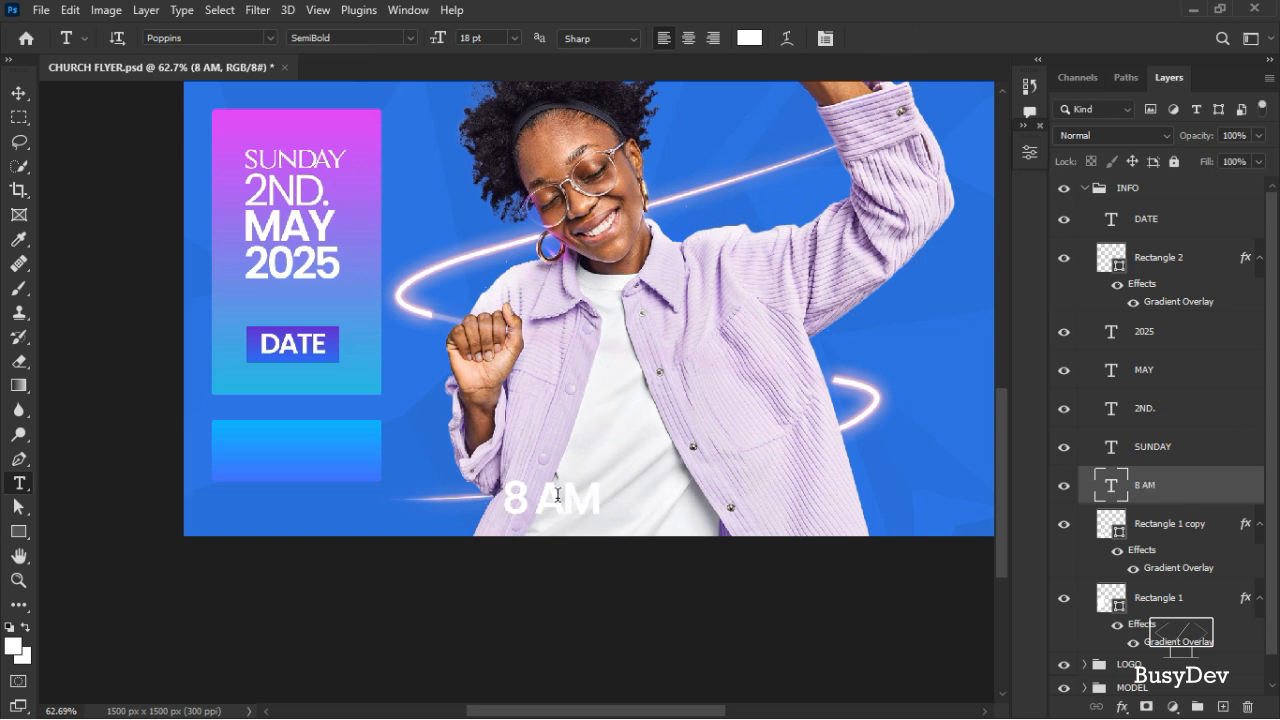
Move the 8 AM text into the center of the small blue gradient panel below the date panel
{"action": "key", "text": "v"}
{"action": "left_click_drag", "start_coordinate": [557, 500], "coordinate": [300, 449]}
{"action": "scroll", "coordinate": [328, 422], "scroll_direction": "down", "scroll_amount": 1}
{"action": "scroll", "coordinate": [327, 420], "scroll_direction": "down", "scroll_amount": 3}
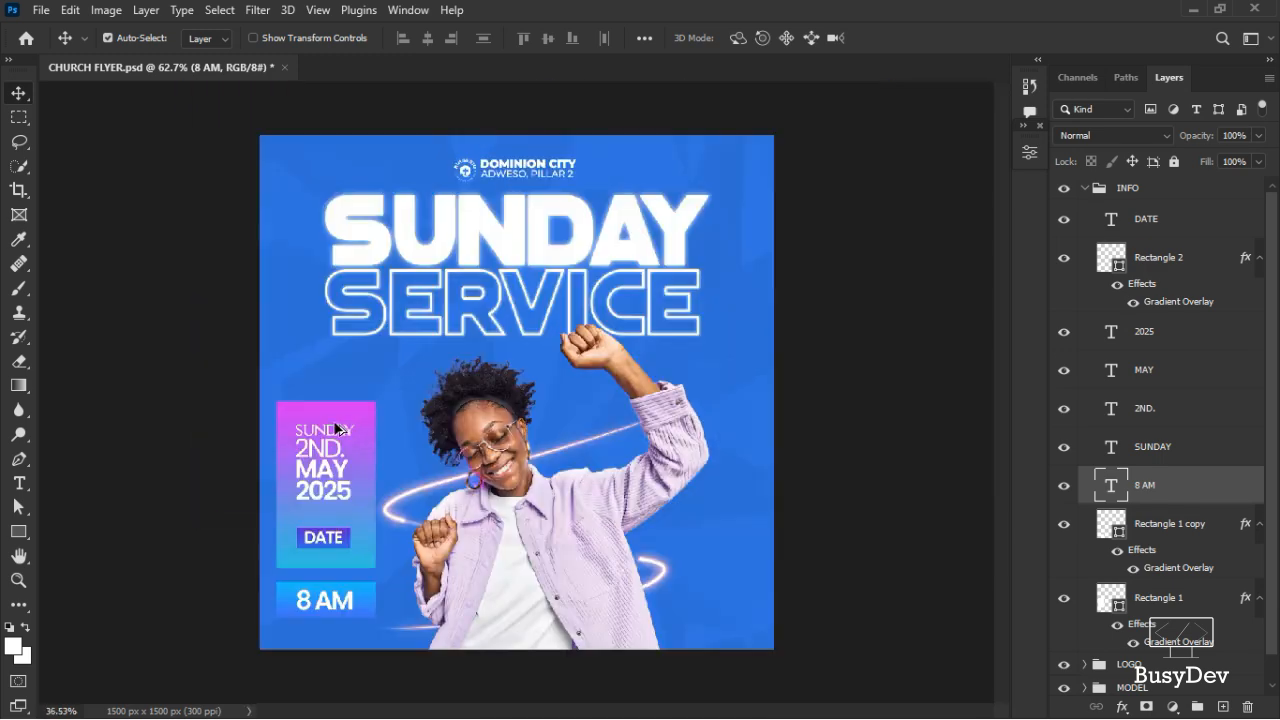
{"action": "scroll", "coordinate": [351, 423], "scroll_direction": "up", "scroll_amount": 4}
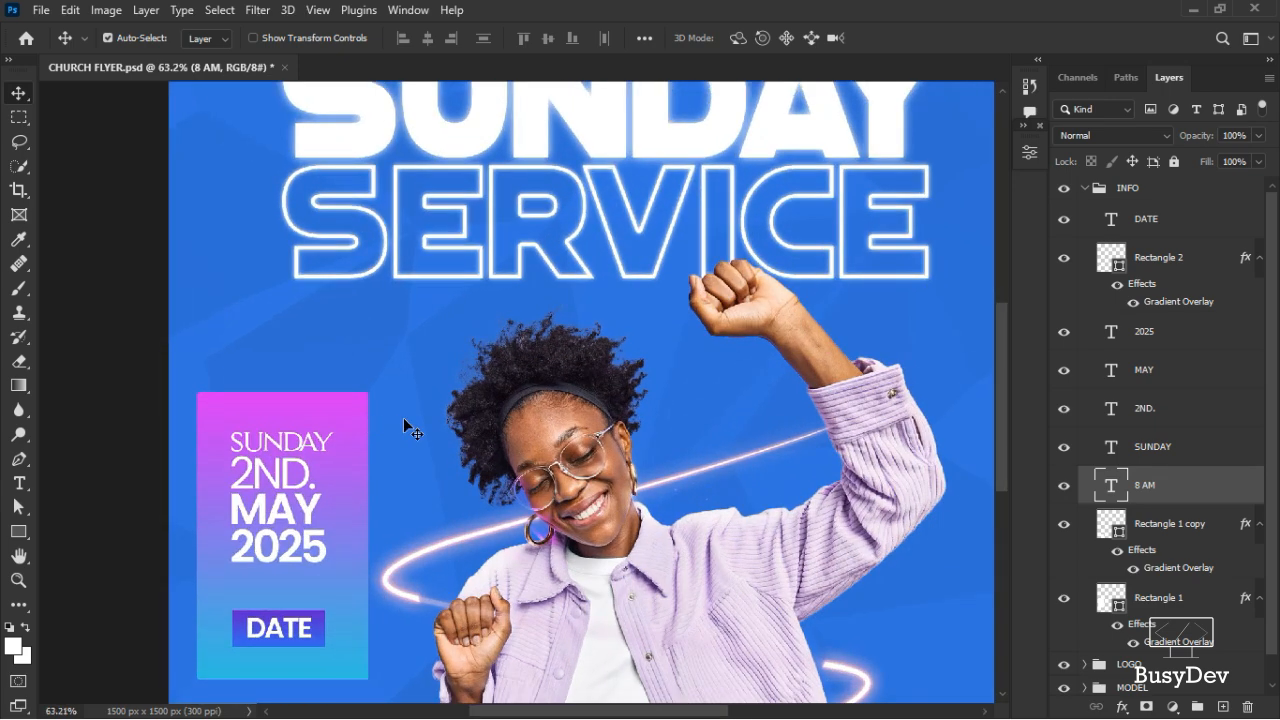
{"action": "scroll", "coordinate": [403, 420], "scroll_direction": "down", "scroll_amount": 2}
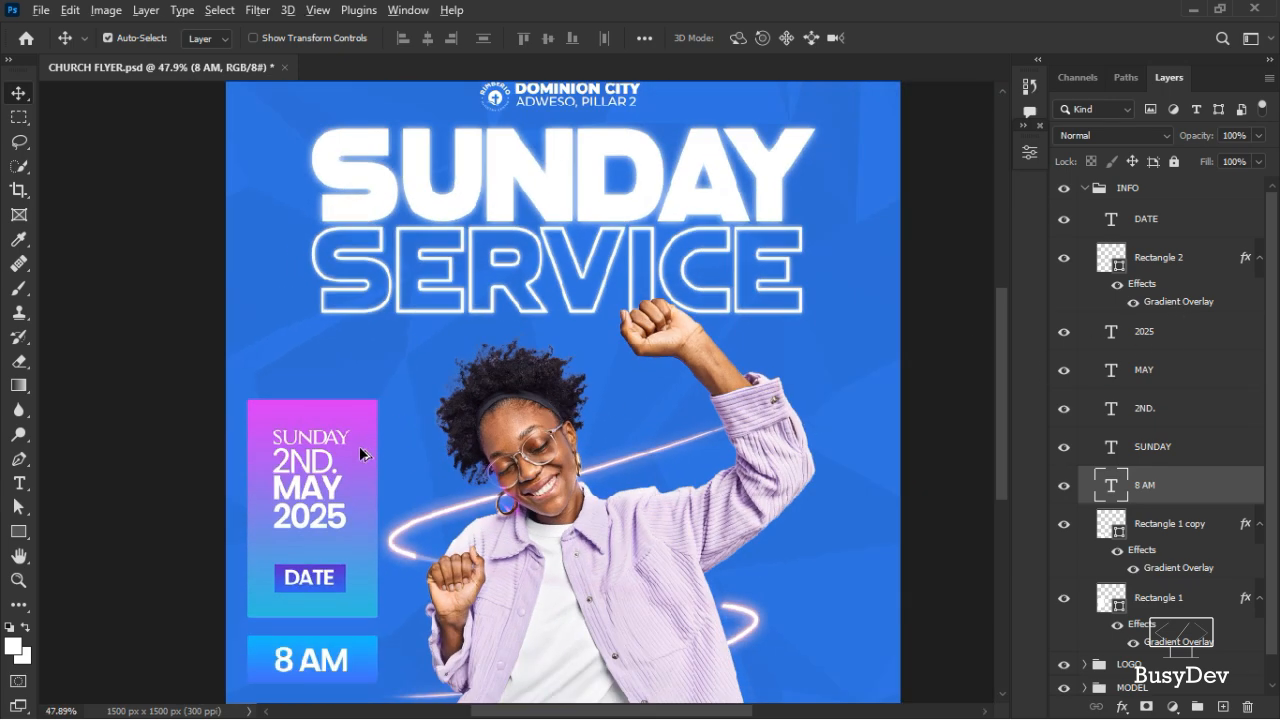
{"action": "scroll", "coordinate": [363, 448], "scroll_direction": "up", "scroll_amount": 2}
{"action": "scroll", "coordinate": [363, 440], "scroll_direction": "down", "scroll_amount": 4}
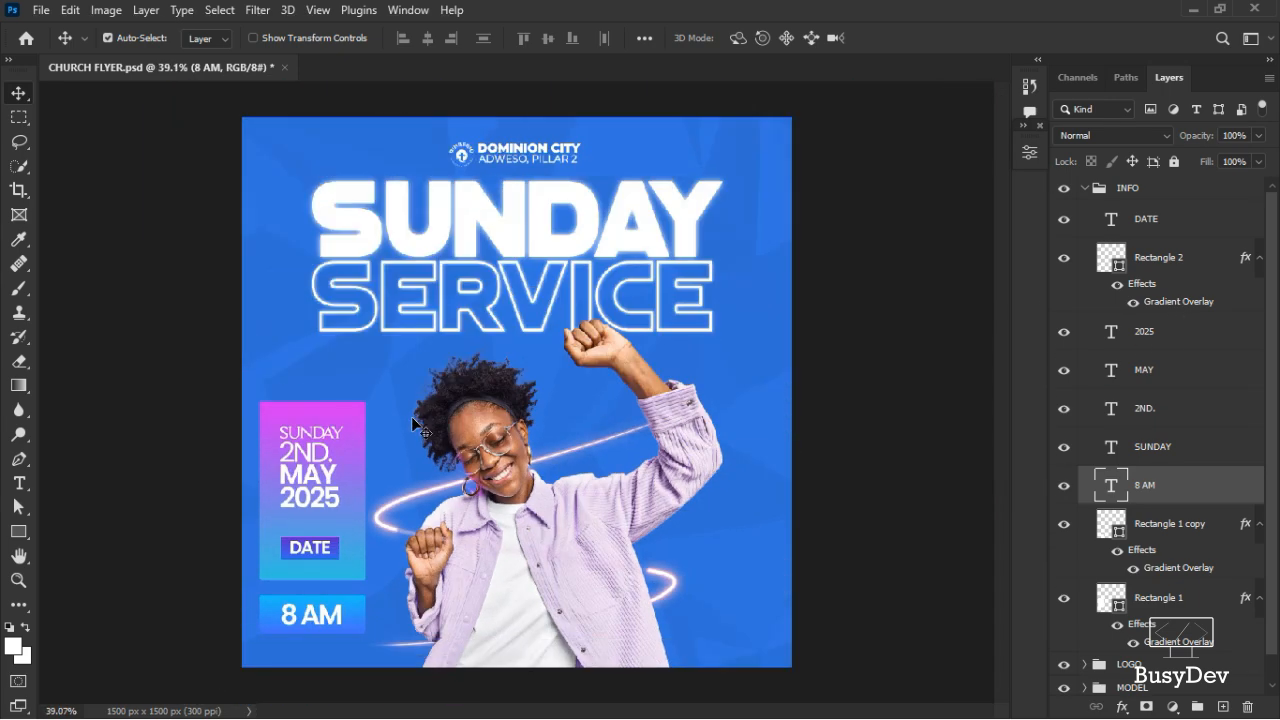
Place the black crumpled-plastic texture image from the CHURCH FLYER folder into the flyer at its default size, shifted down over the woman
{"action": "key", "text": "alt+Tab"}
{"action": "key", "text": "alt+Tab"}
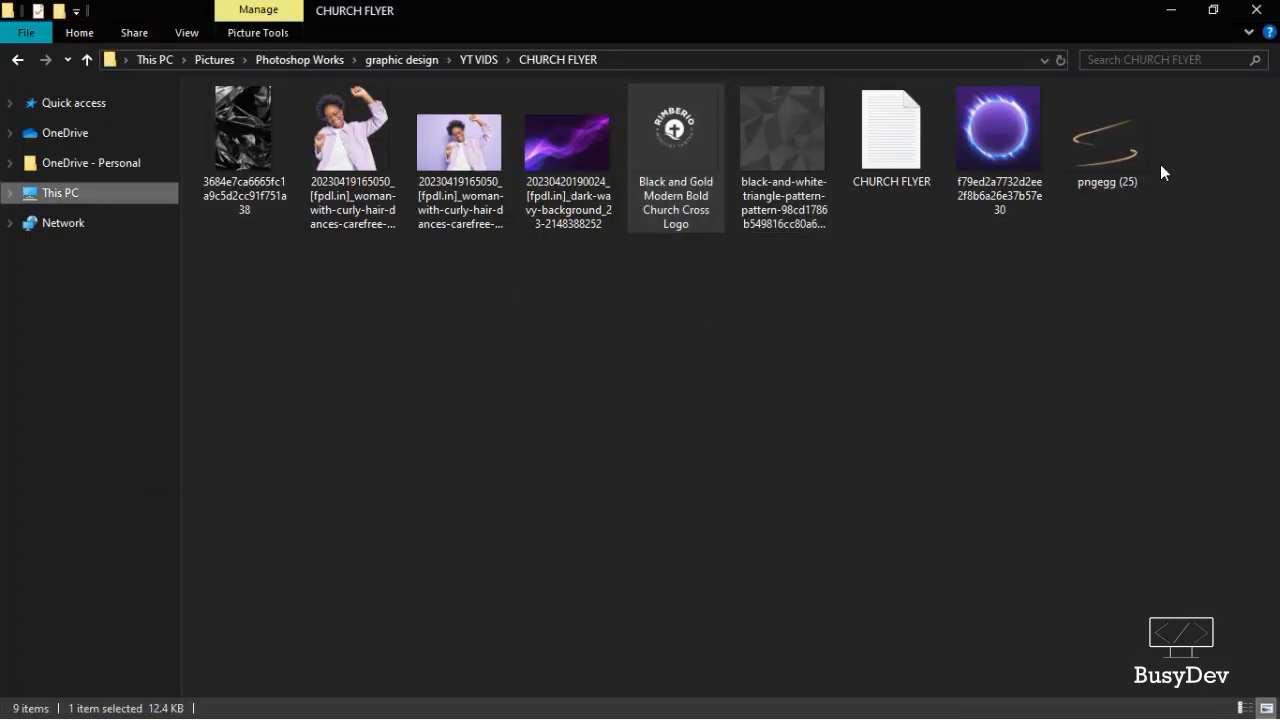
{"action": "left_click_drag", "start_coordinate": [212, 132], "coordinate": [400, 444]}
{"action": "key", "text": "alt+Tab"}
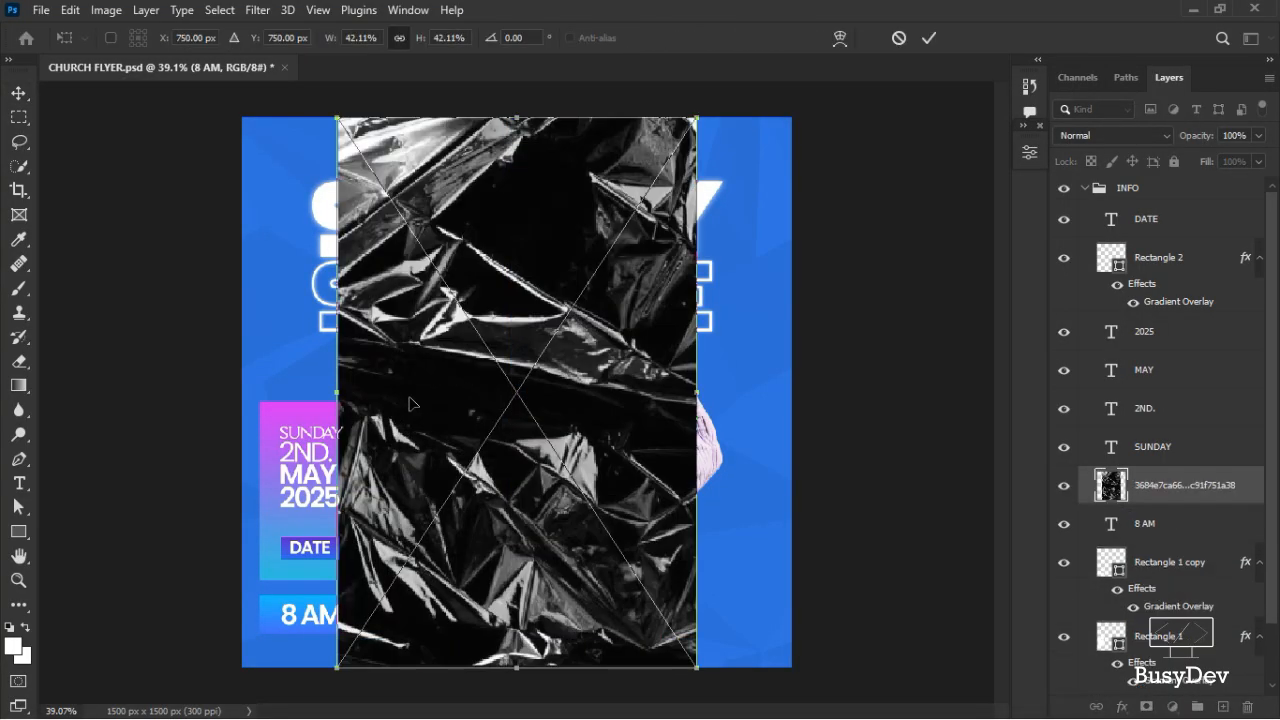
{"action": "left_click_drag", "start_coordinate": [474, 408], "coordinate": [475, 705]}
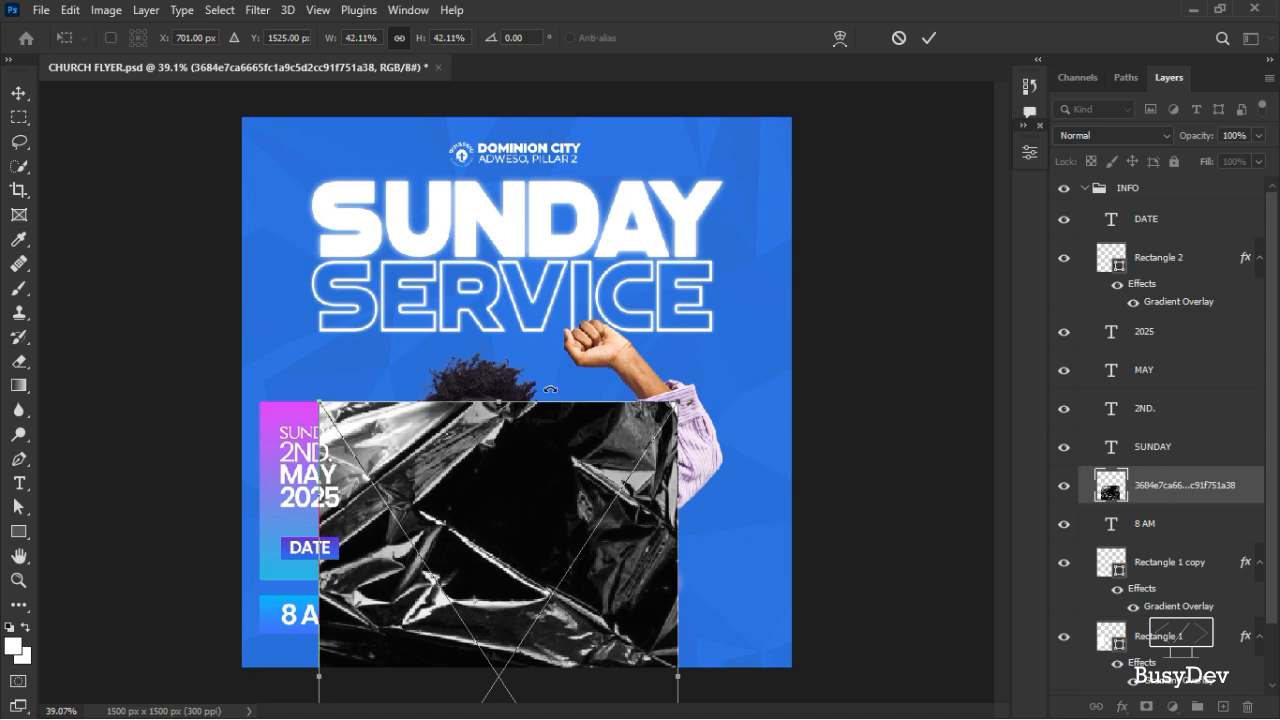
{"action": "left_click", "coordinate": [933, 40]}
Reorder the plastic texture layer to sit directly above Rectangle 1 and set its blend mode to Screen
{"action": "left_click", "coordinate": [838, 384]}
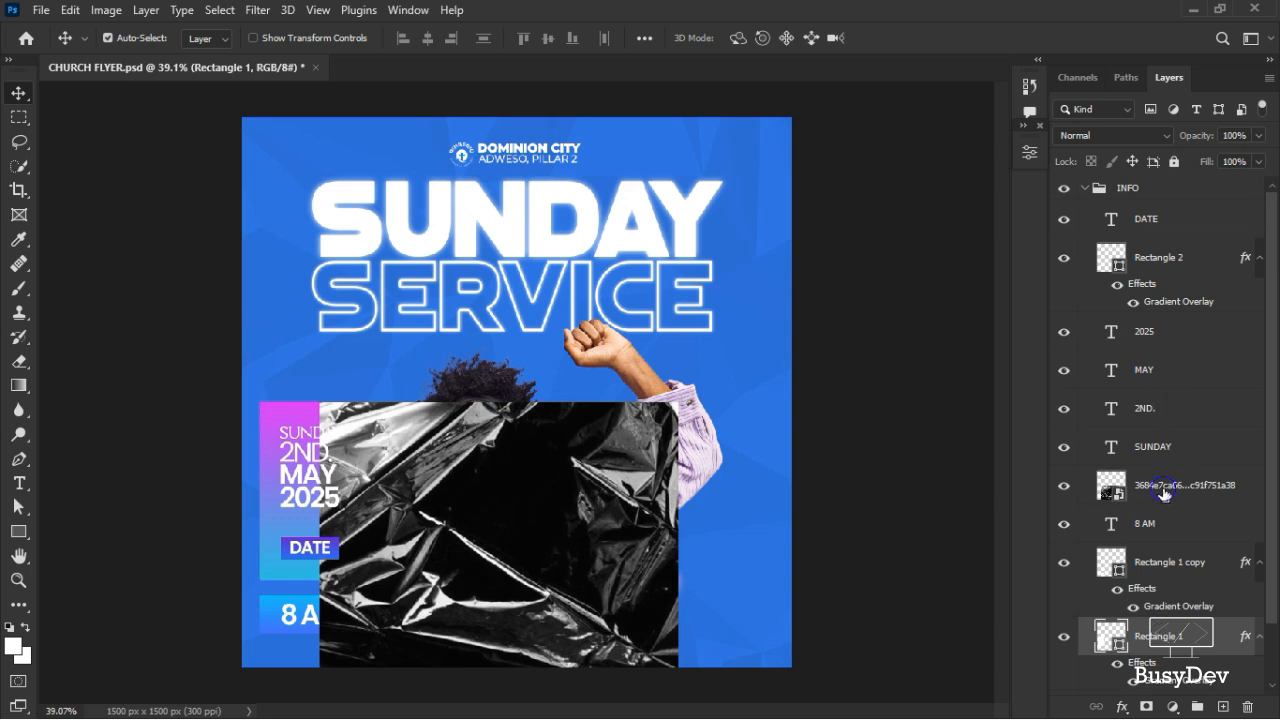
{"action": "left_click_drag", "start_coordinate": [1163, 490], "coordinate": [1166, 617]}
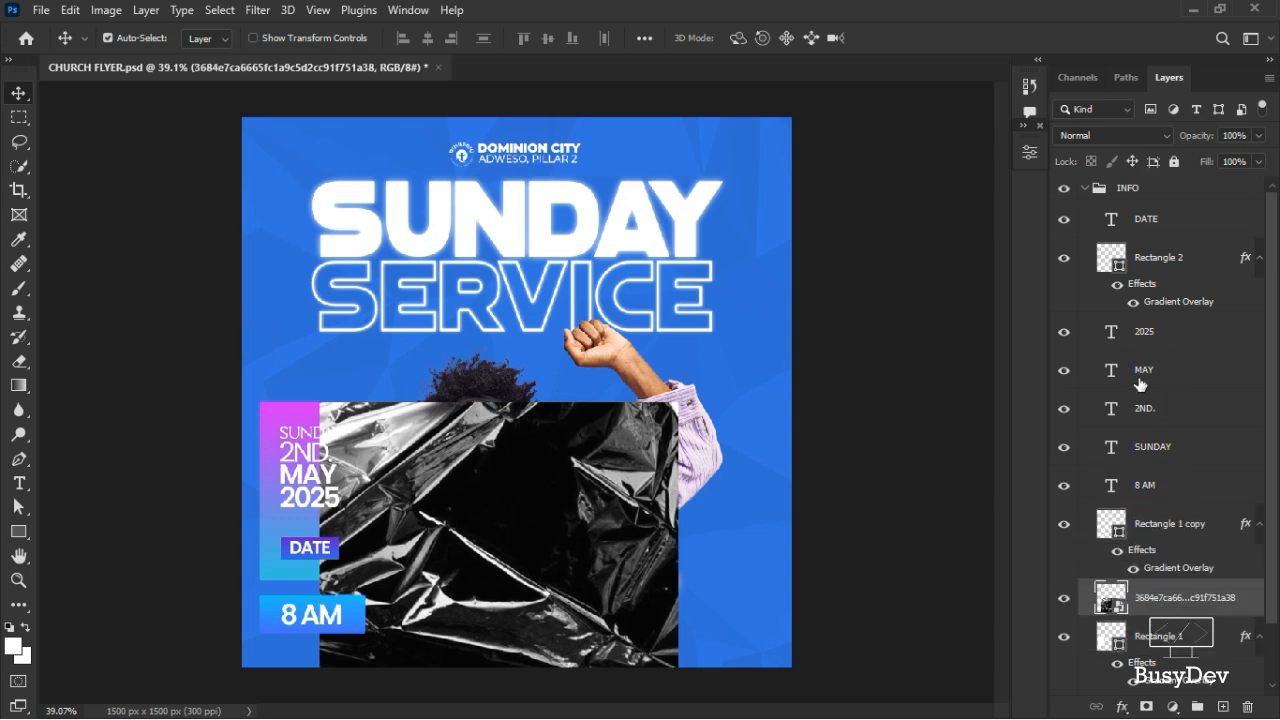
{"action": "left_click", "coordinate": [1130, 138]}
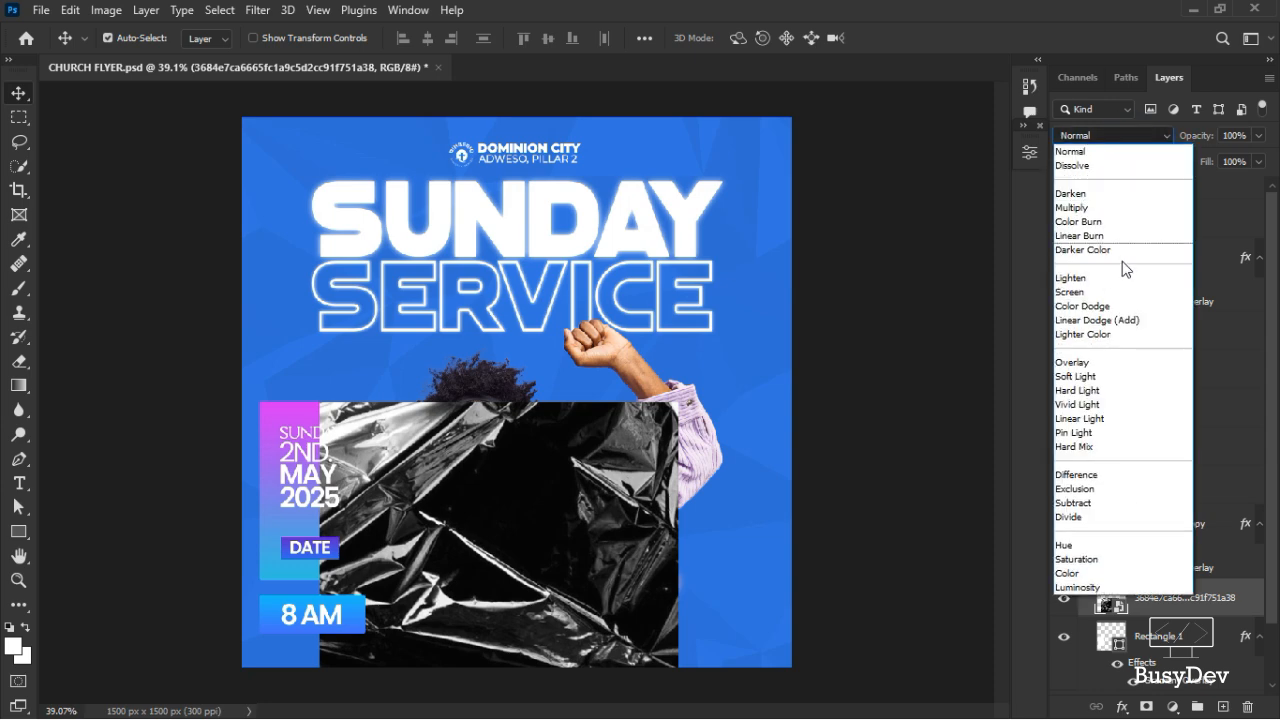
{"action": "left_click", "coordinate": [1125, 292]}
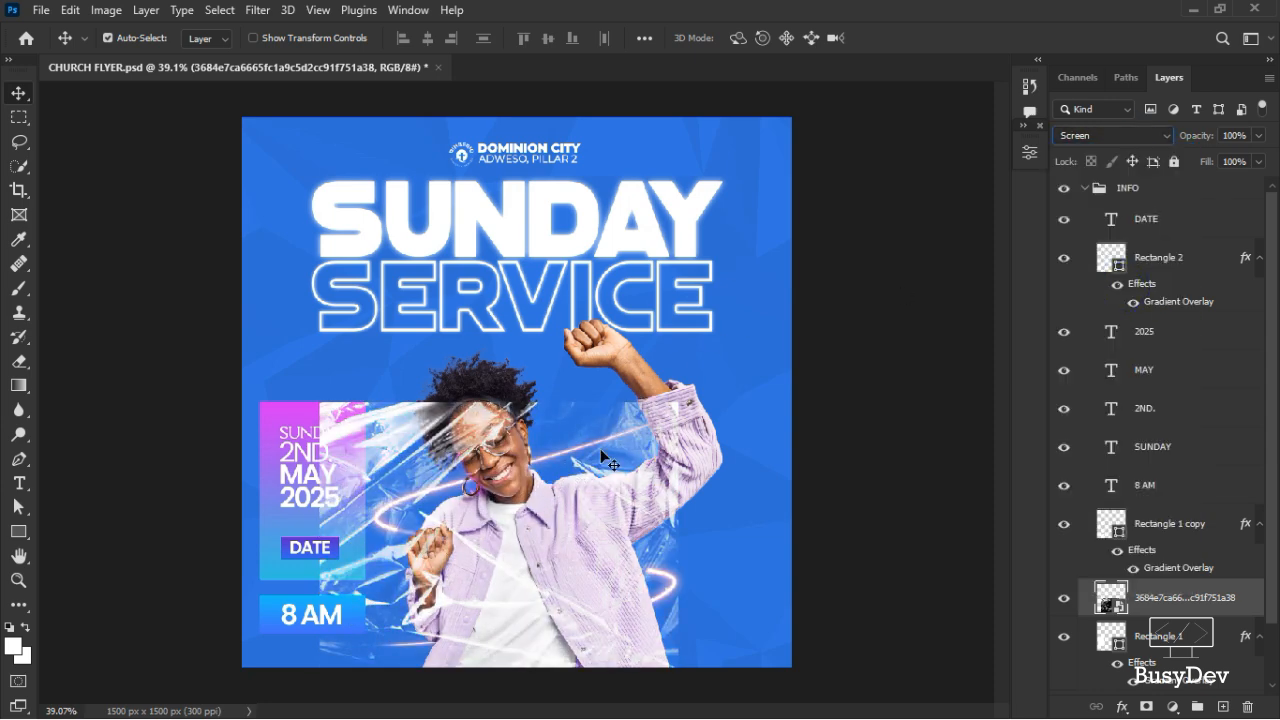
Move the plastic texture up so it overlaps the pink date panel's right side, and clip it to Rectangle 1
{"action": "left_click_drag", "start_coordinate": [602, 459], "coordinate": [572, 480]}
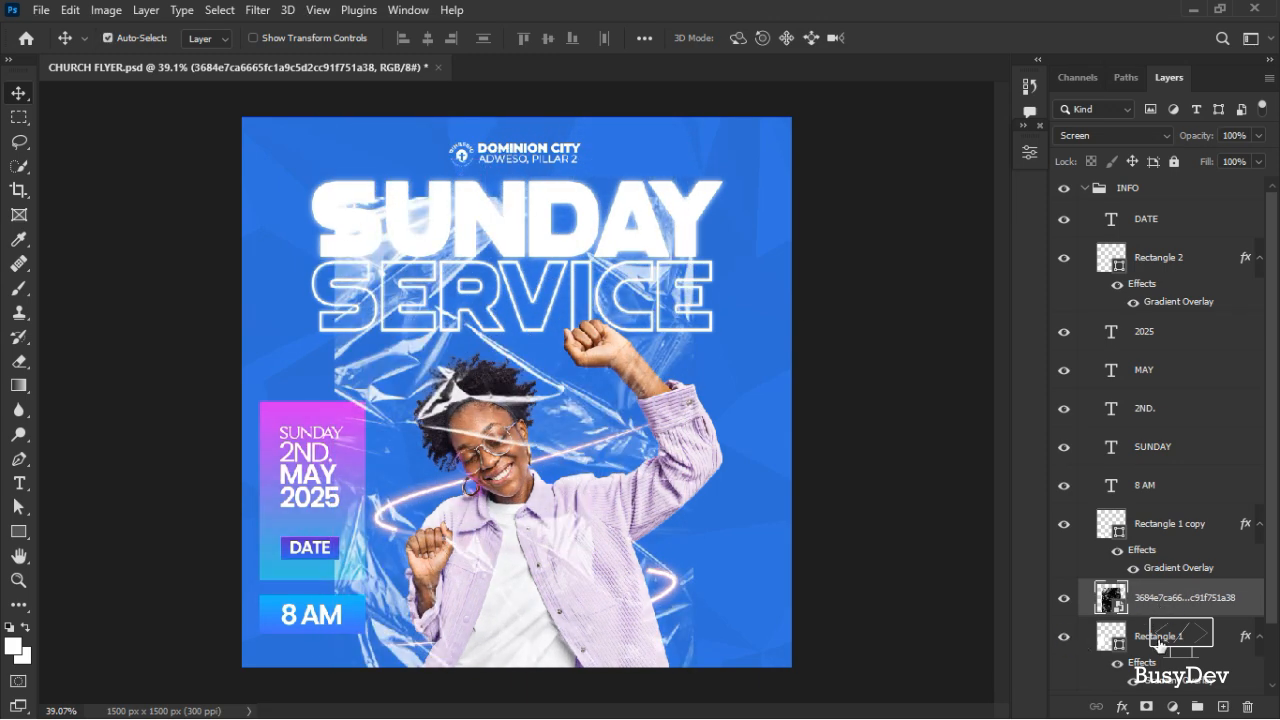
{"action": "scroll", "coordinate": [1160, 645], "scroll_direction": "down", "scroll_amount": 3}
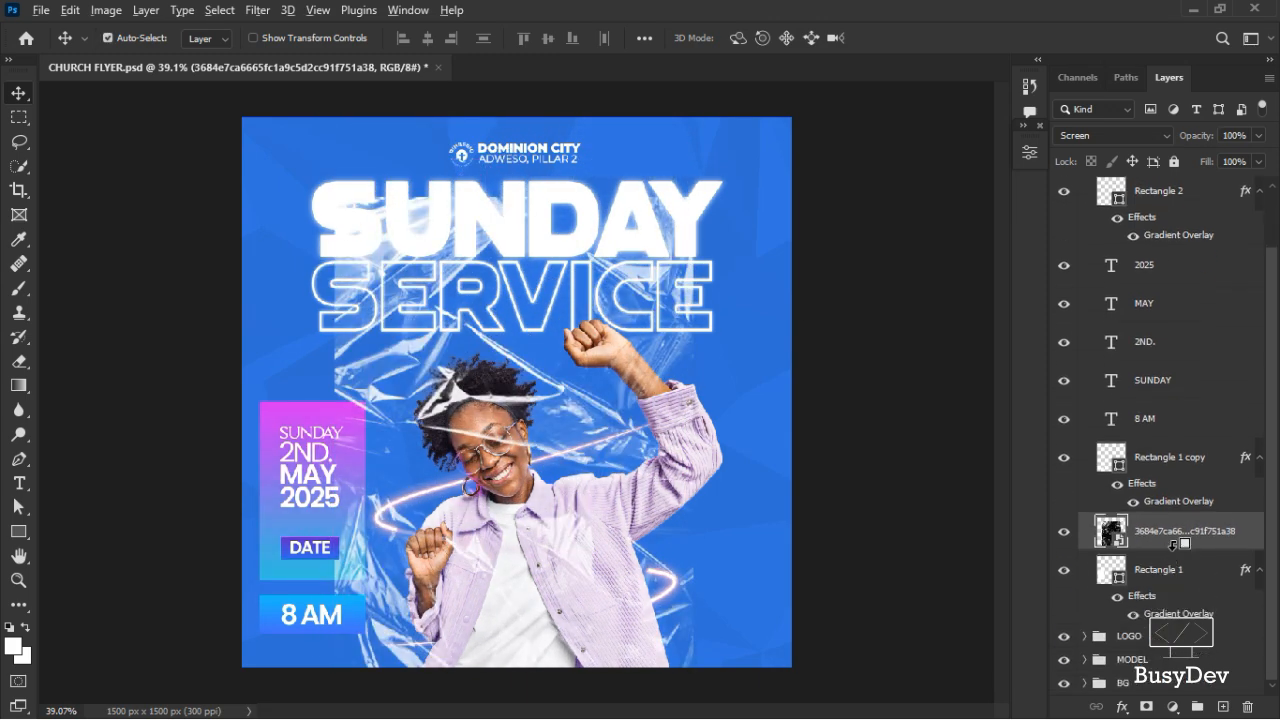
{"action": "left_click", "coordinate": [1160, 549], "text": "alt"}
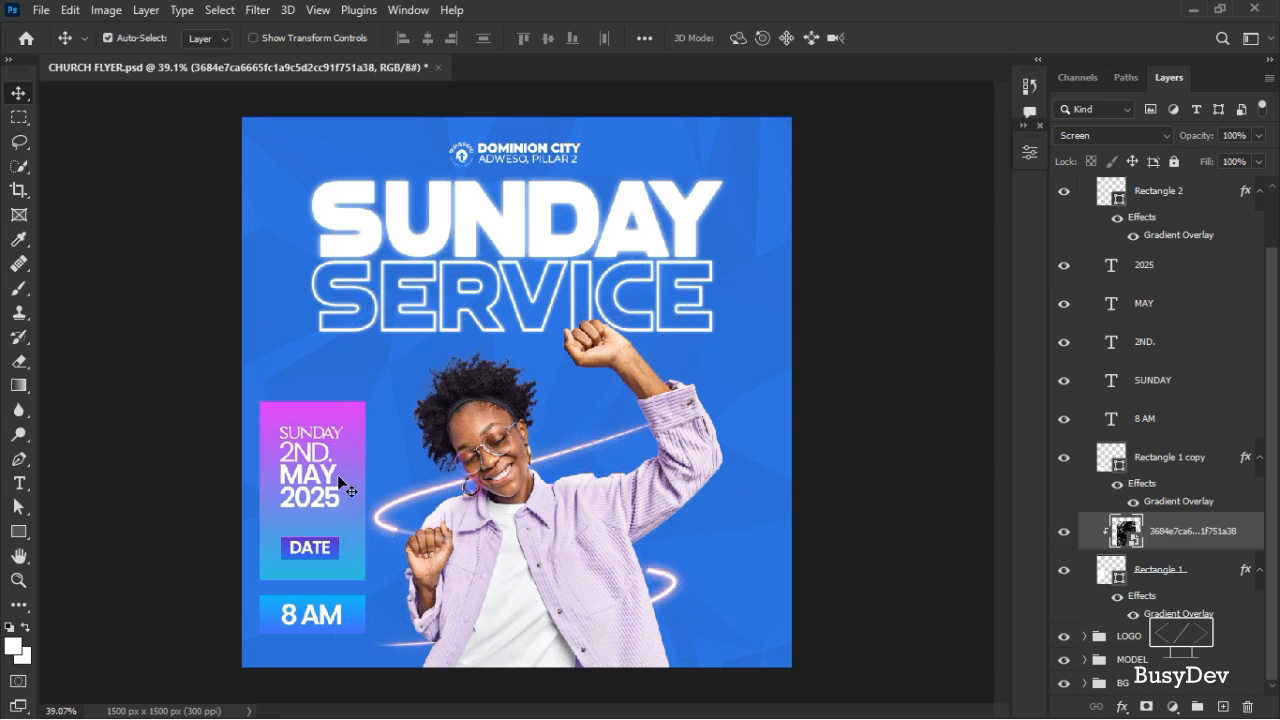
Convert Rectangle 1's Gradient Overlay effect into its own clipped layer beneath the plastic texture
{"action": "right_click", "coordinate": [1154, 620]}
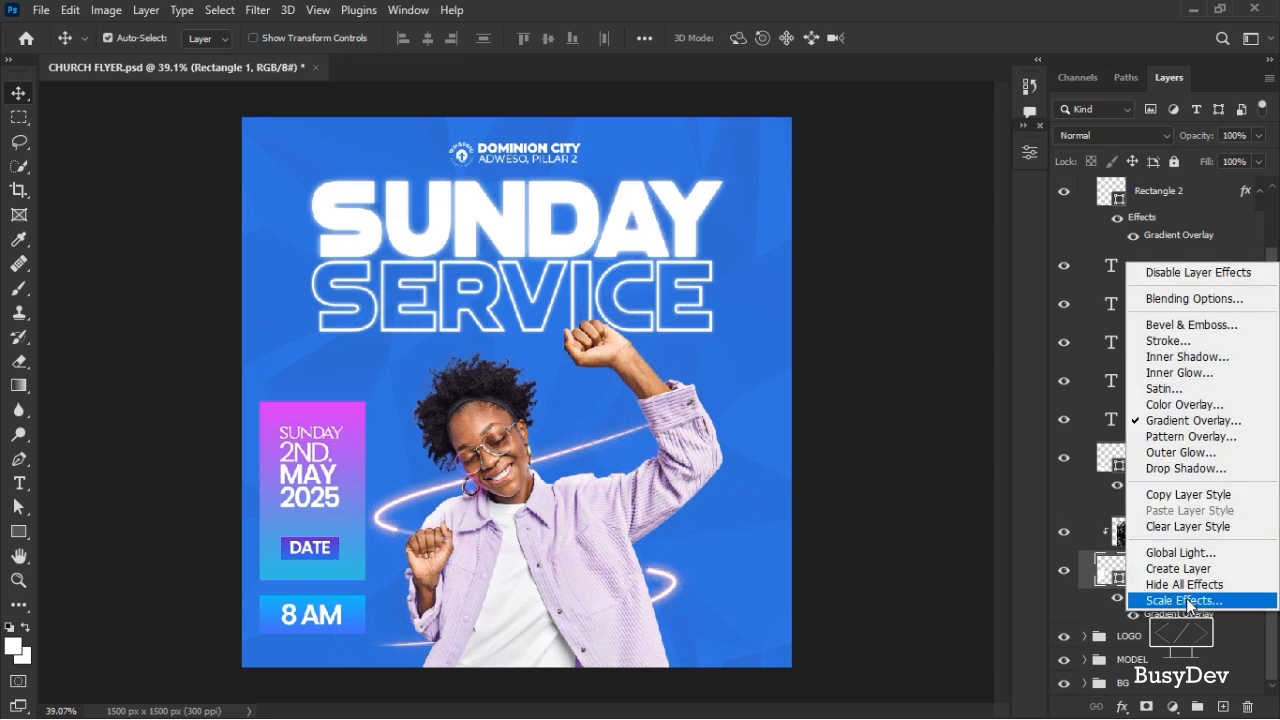
{"action": "left_click", "coordinate": [1112, 572]}
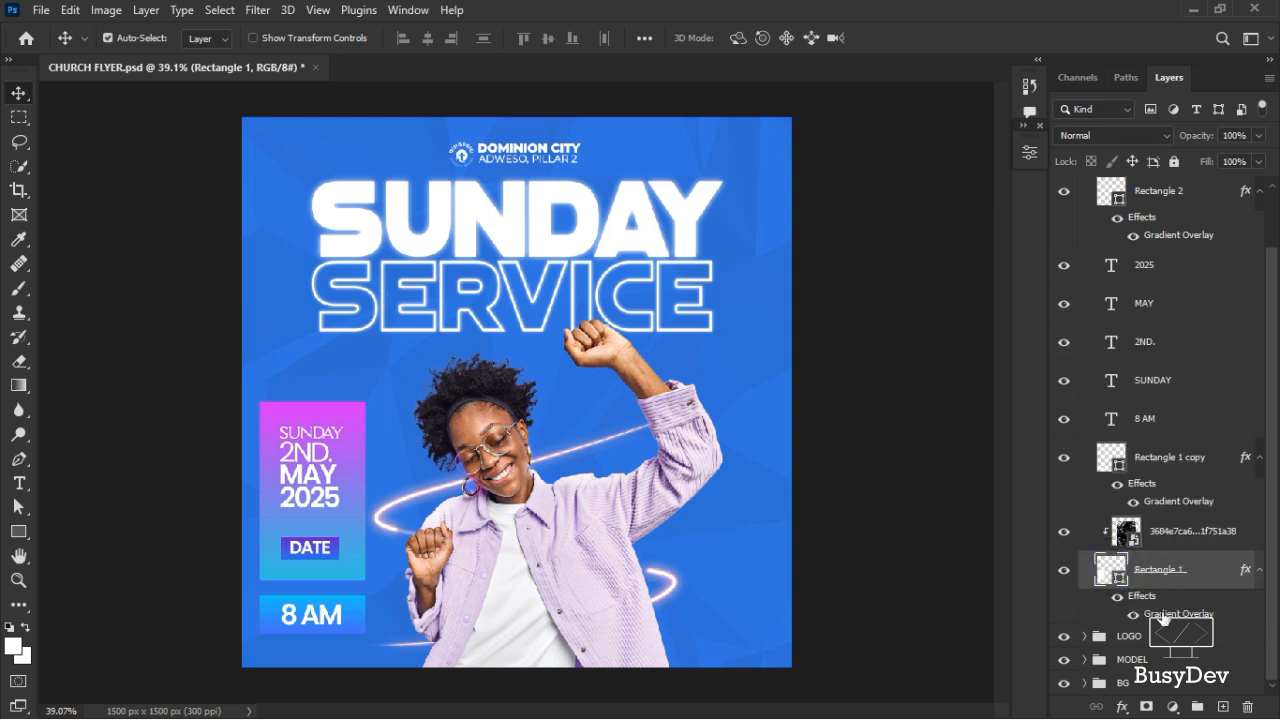
{"action": "right_click", "coordinate": [1163, 619]}
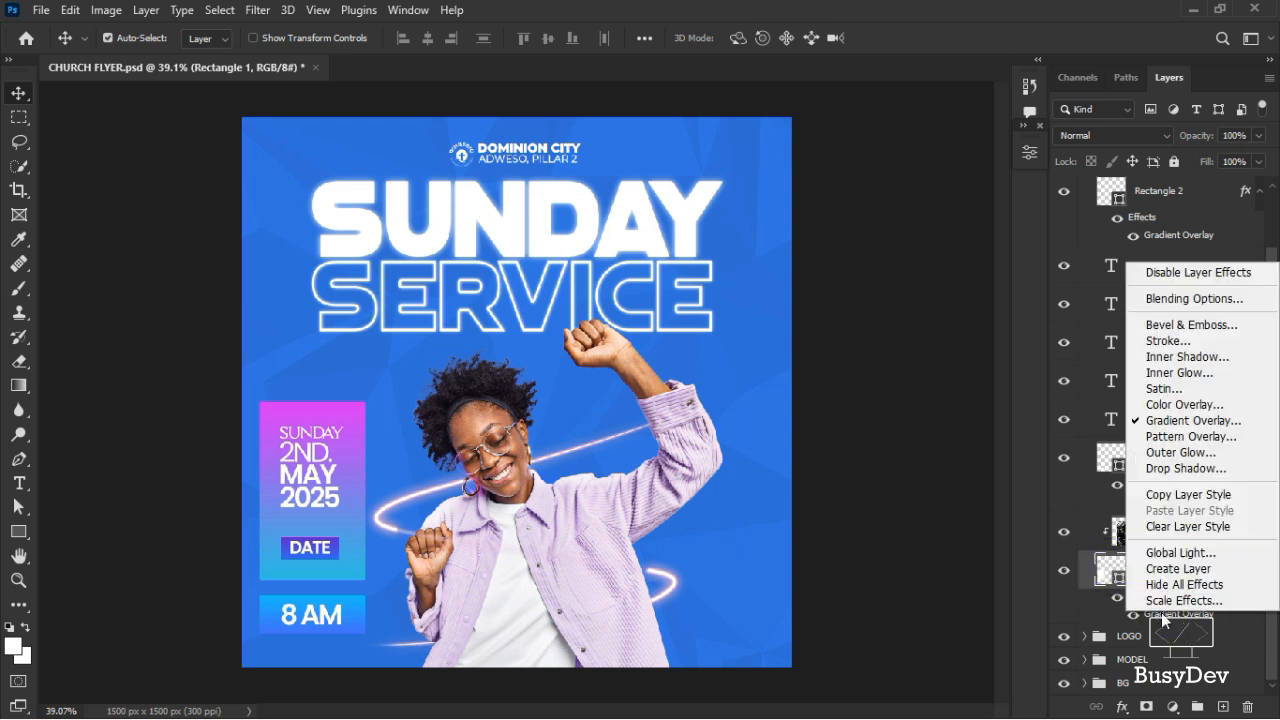
{"action": "left_click", "coordinate": [1196, 572]}
{"action": "left_click", "coordinate": [563, 287]}
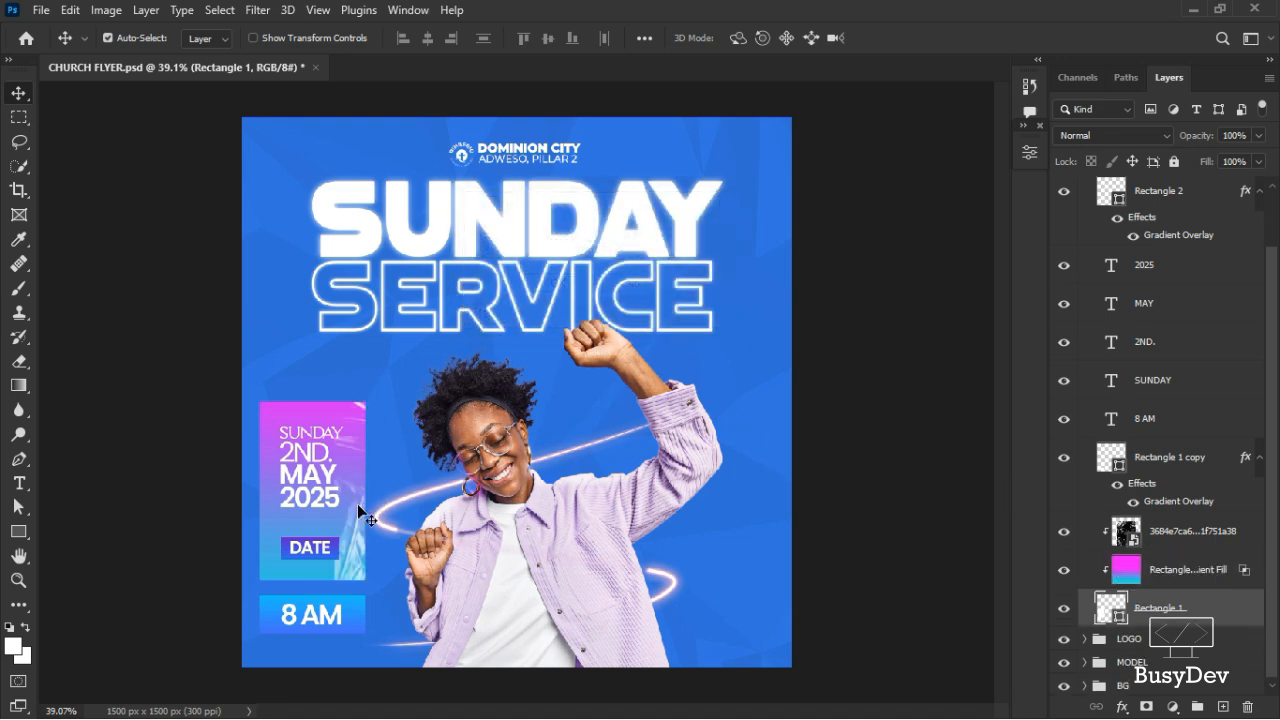
Apply a Levels adjustment to the plastic texture layer with the black input level at 88
{"action": "scroll", "coordinate": [424, 420], "scroll_direction": "up", "scroll_amount": 3}
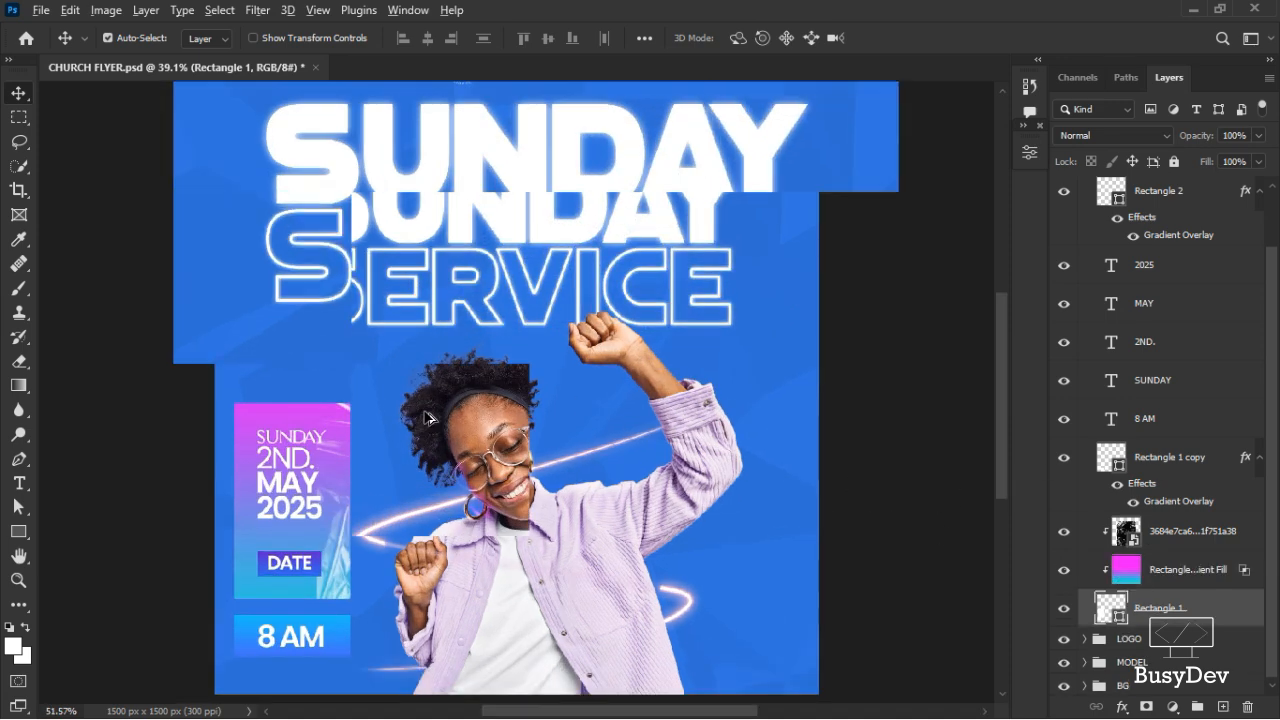
{"action": "scroll", "coordinate": [421, 408], "scroll_direction": "up", "scroll_amount": 3}
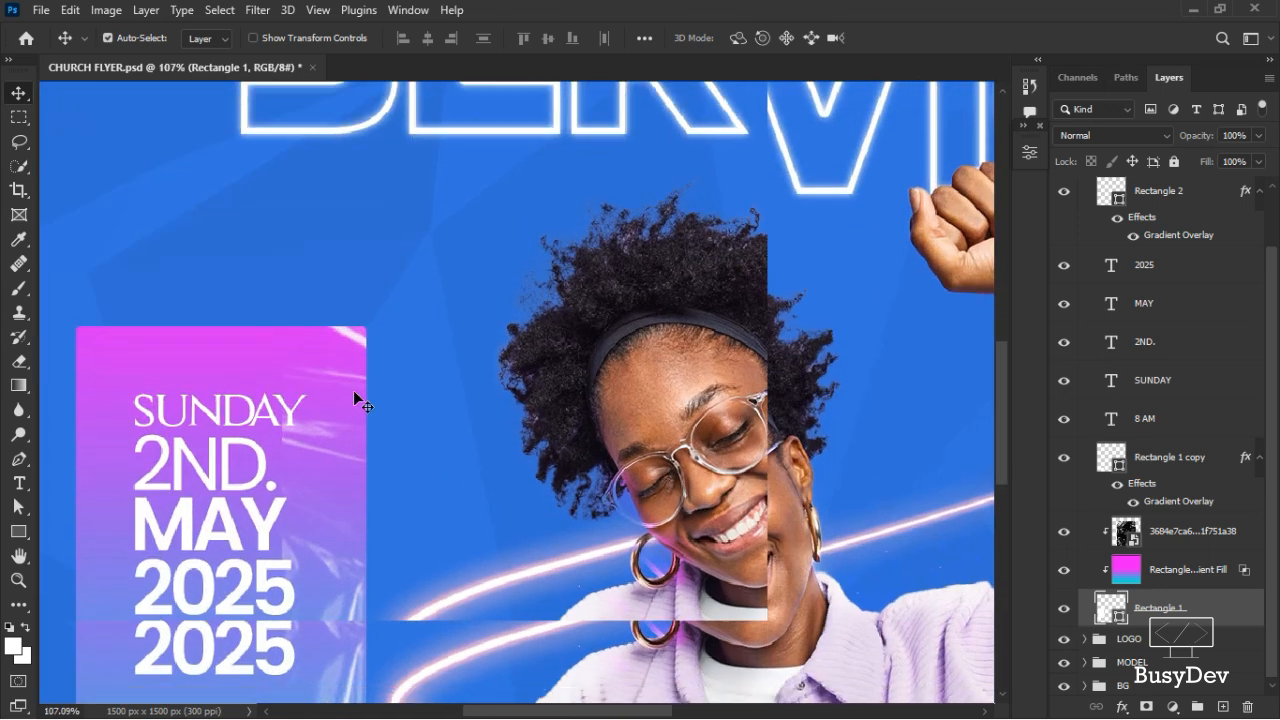
{"action": "scroll", "coordinate": [355, 383], "scroll_direction": "down", "scroll_amount": 1}
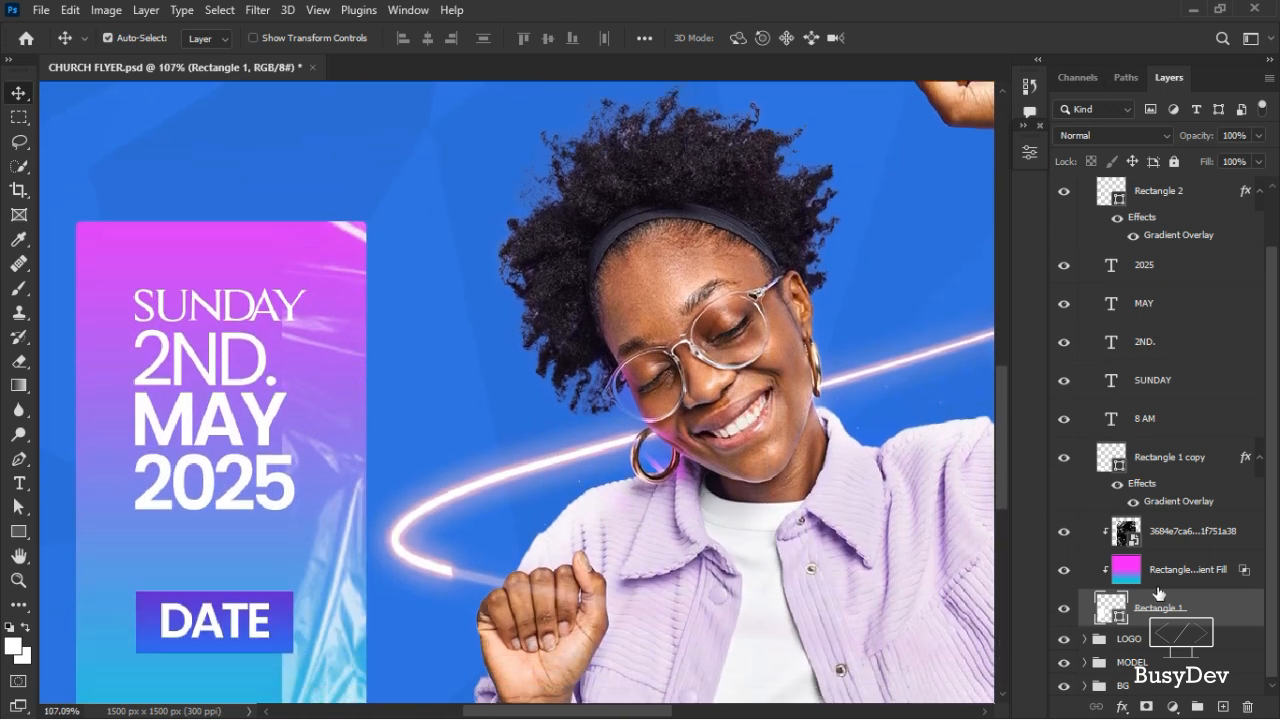
{"action": "left_click", "coordinate": [1152, 542]}
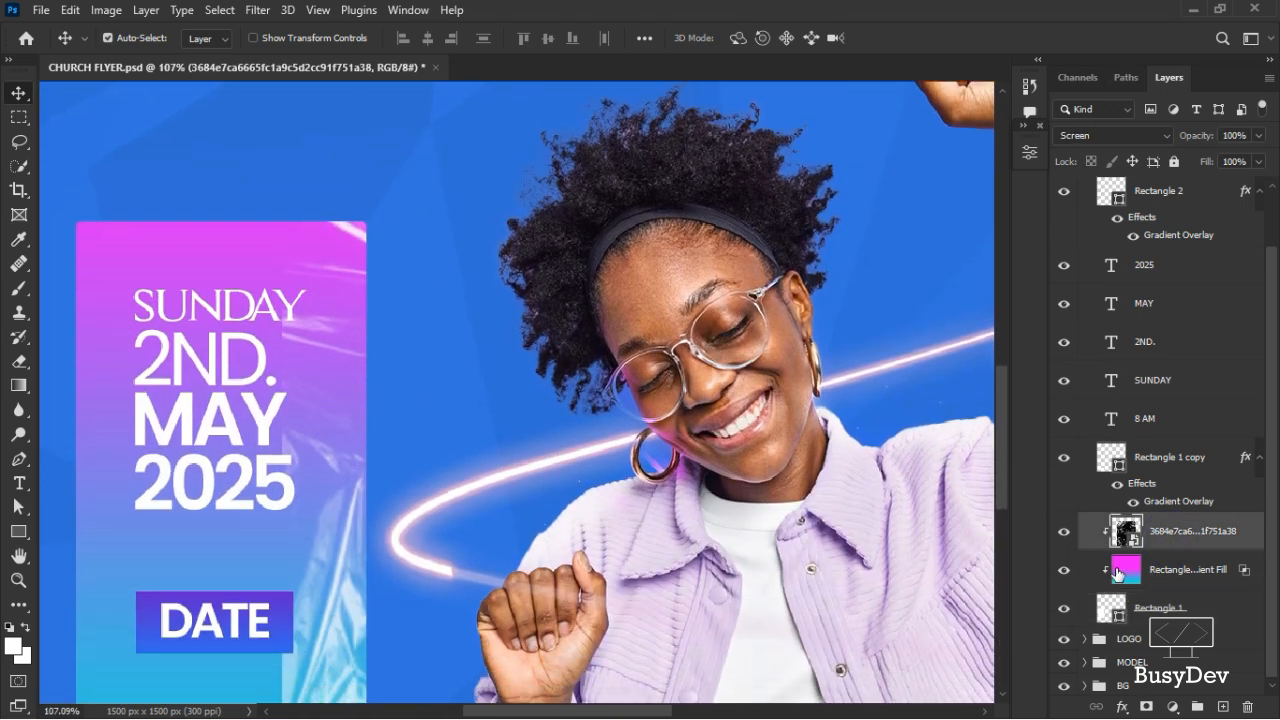
{"action": "key", "text": "ctrl+l"}
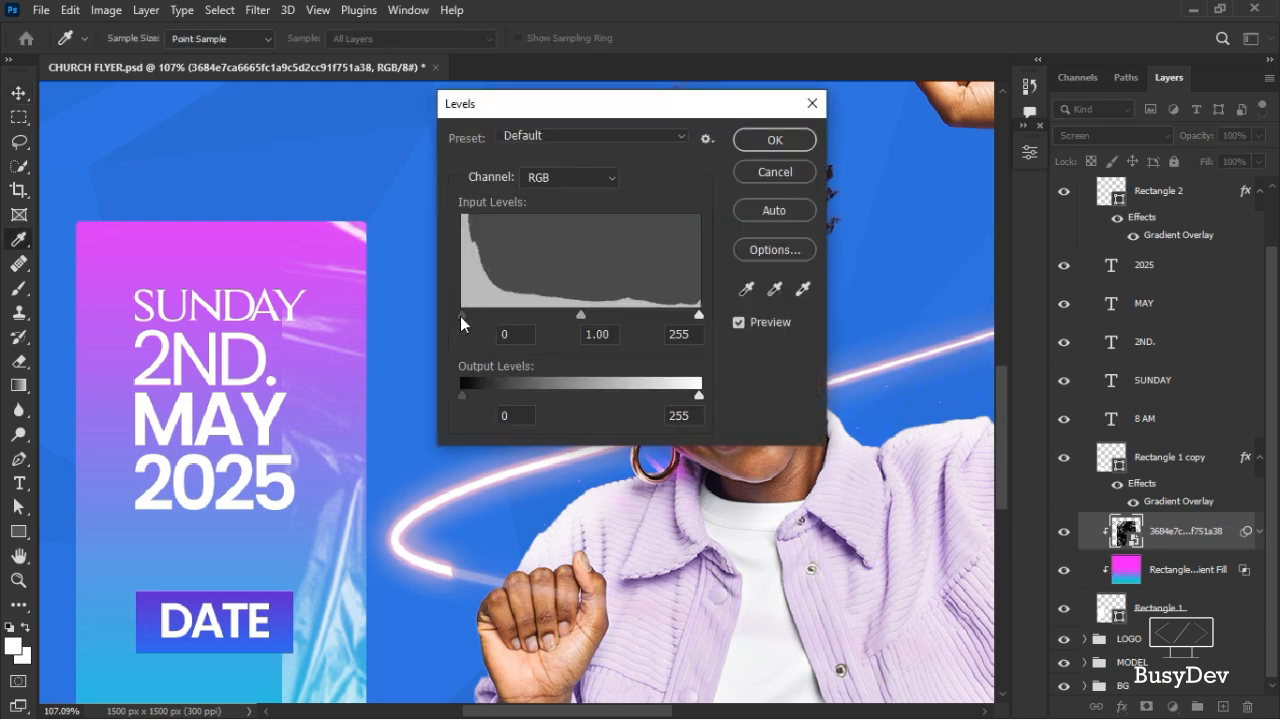
{"action": "left_click_drag", "start_coordinate": [470, 314], "coordinate": [544, 317]}
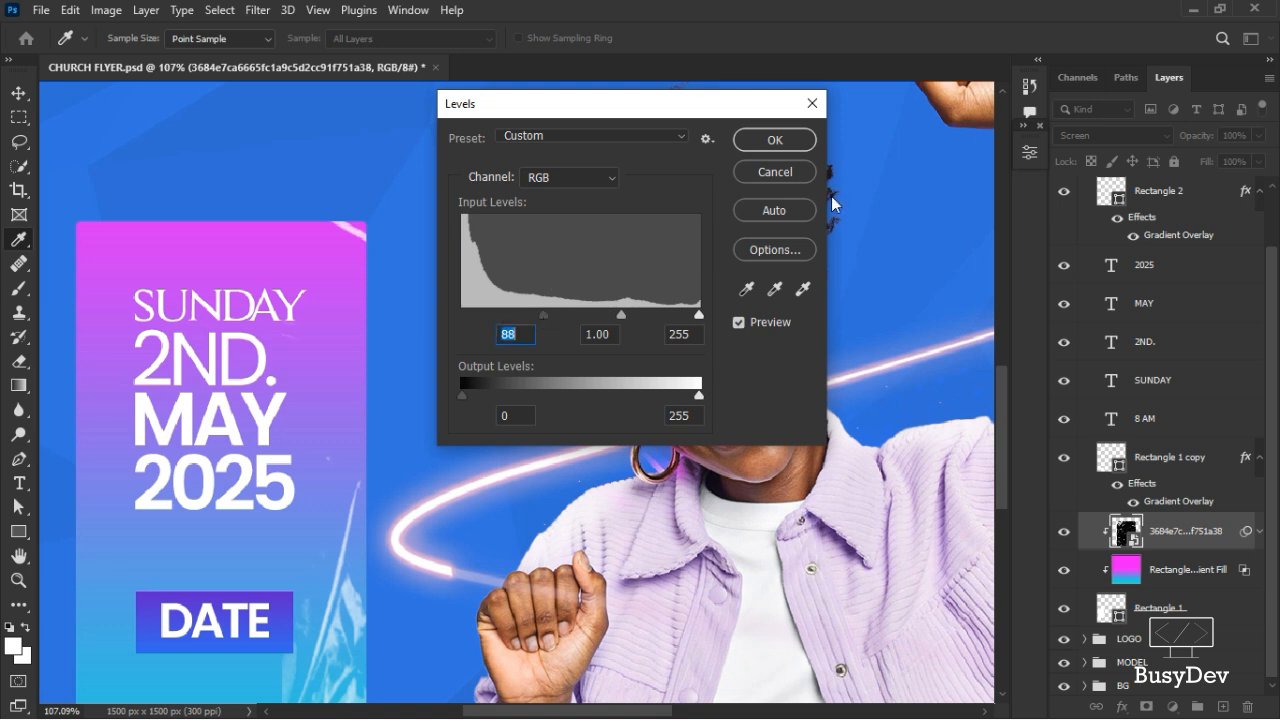
{"action": "left_click", "coordinate": [790, 139]}
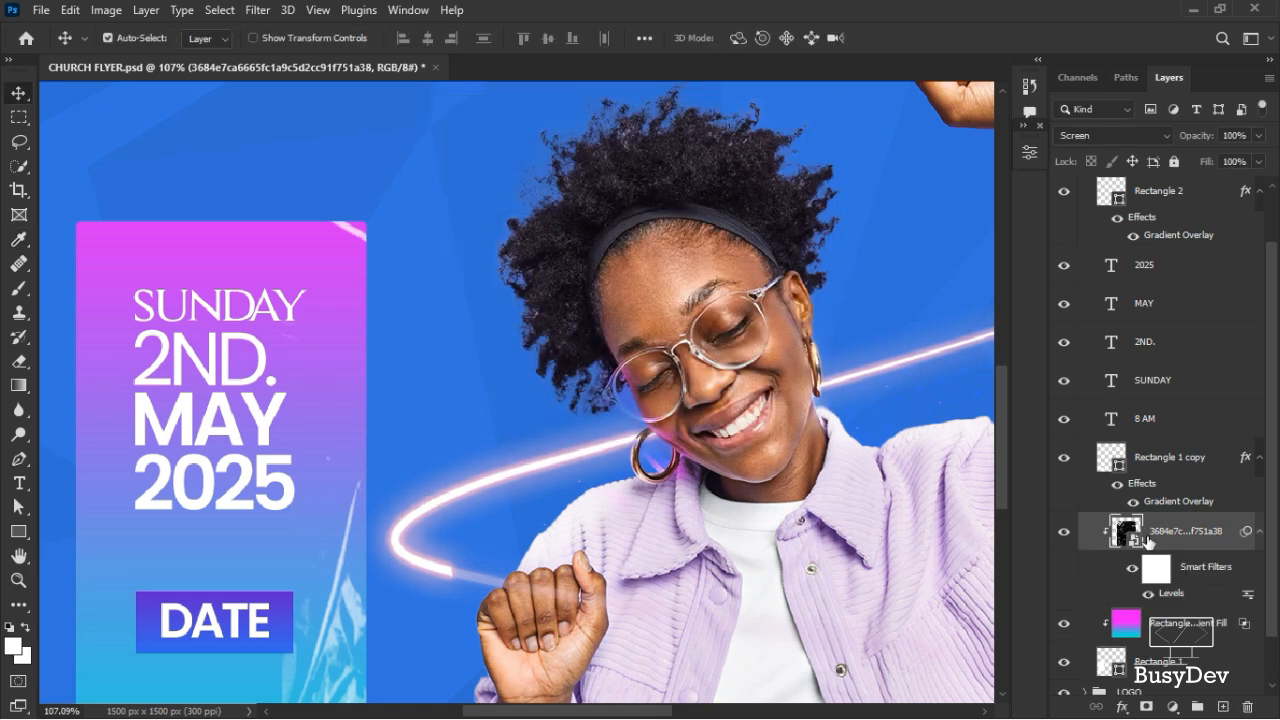
Edit the plastic texture's Levels smart filter, setting the black input level to 44
{"action": "double_click", "coordinate": [1166, 596]}
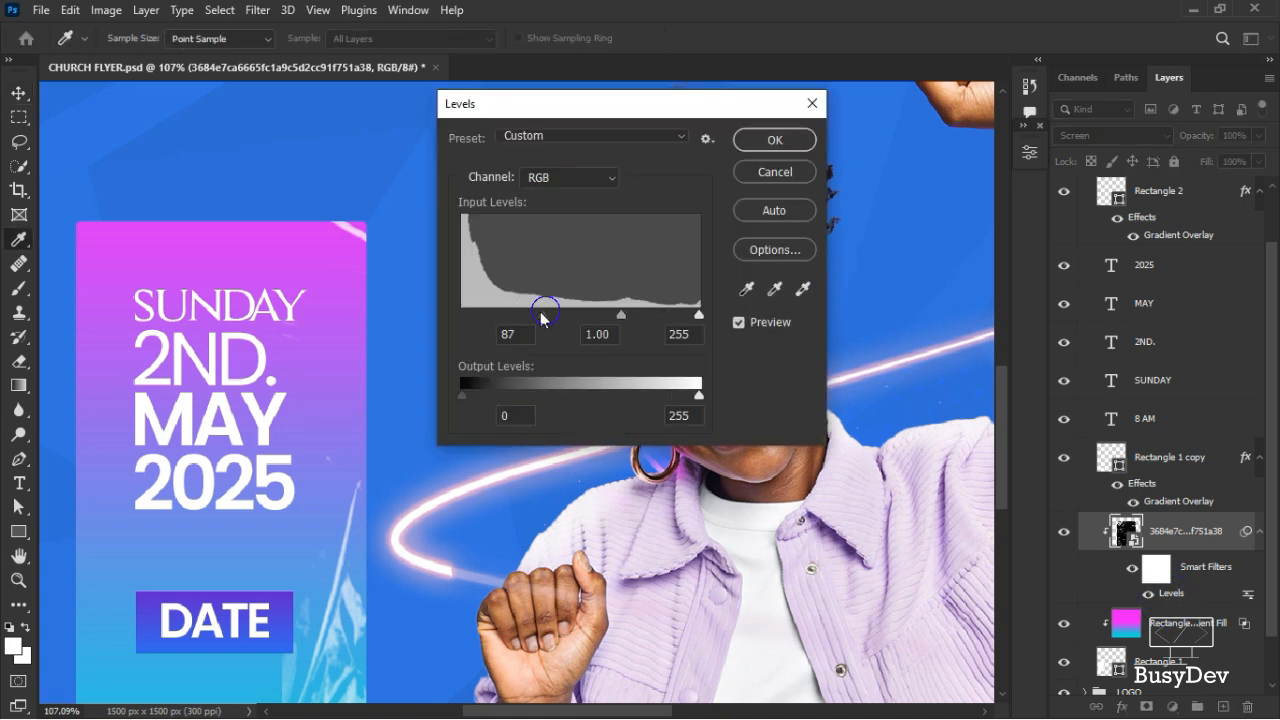
{"action": "left_click_drag", "start_coordinate": [543, 318], "coordinate": [513, 324]}
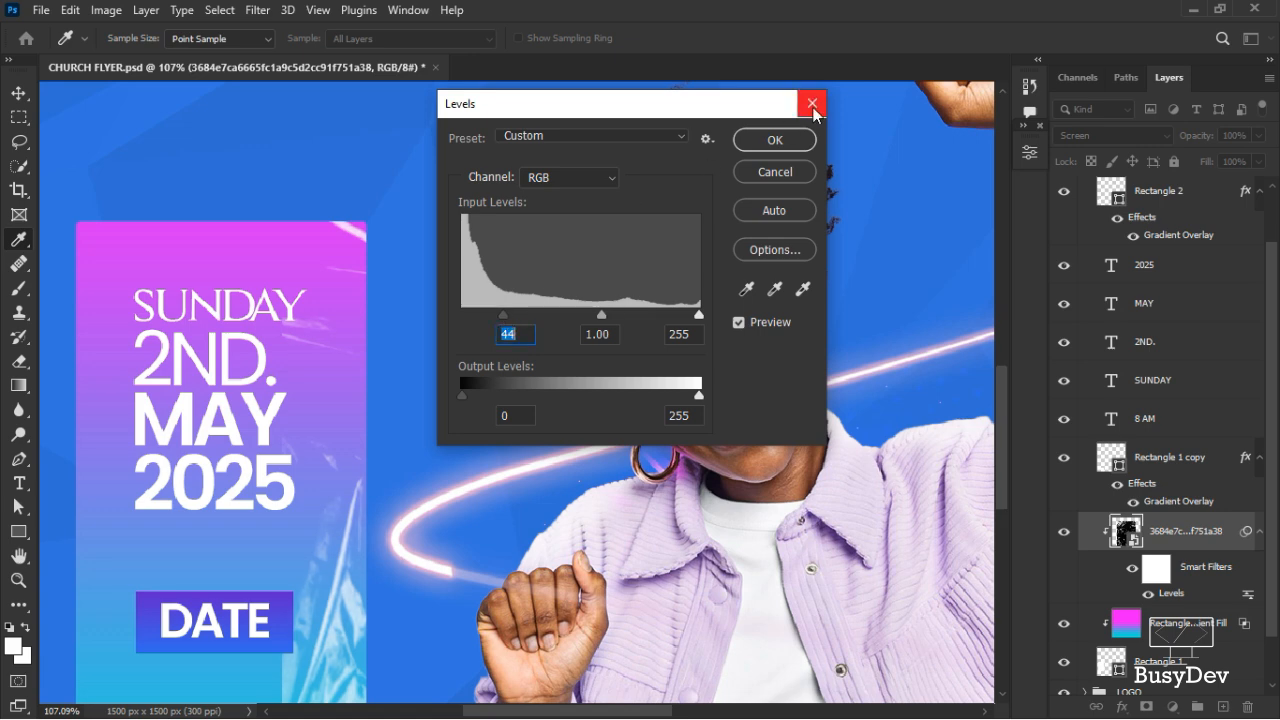
{"action": "left_click", "coordinate": [797, 139]}
{"action": "scroll", "coordinate": [419, 475], "scroll_direction": "down", "scroll_amount": 3}
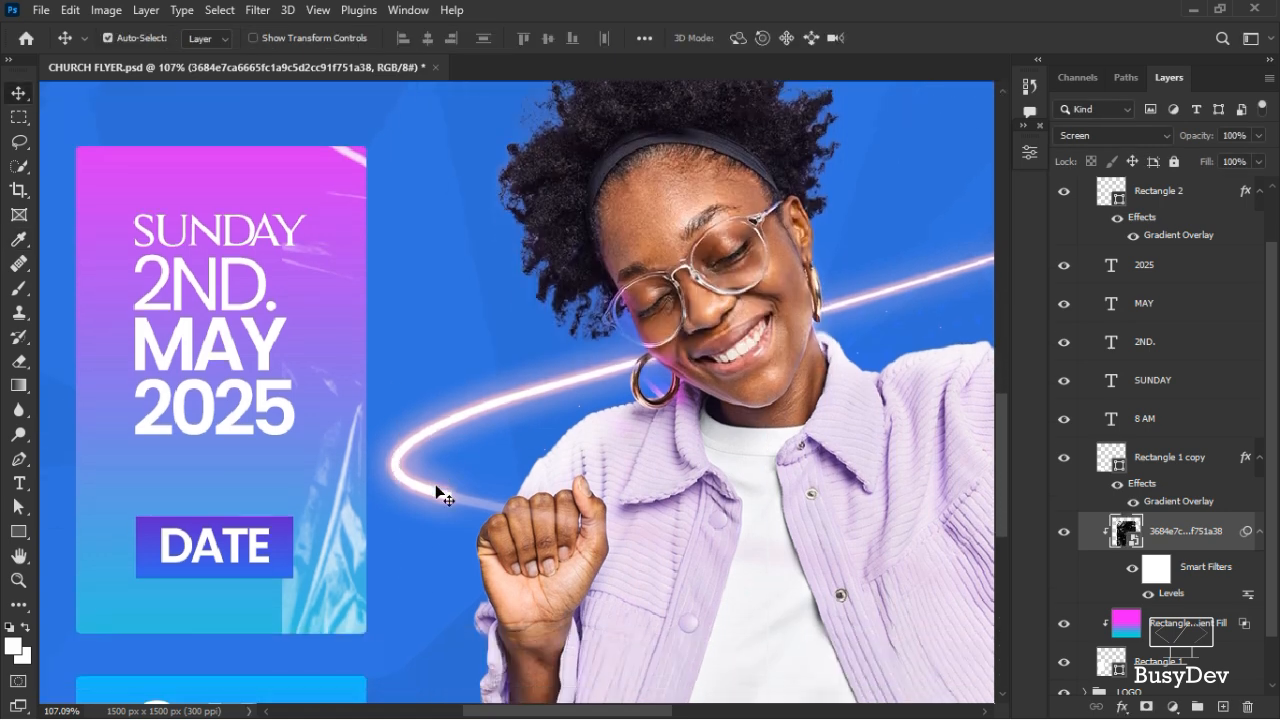
Add a layer mask to the plastic texture and brush black over its hard left edge on the pink date panel
{"action": "scroll", "coordinate": [404, 482], "scroll_direction": "down", "scroll_amount": 4}
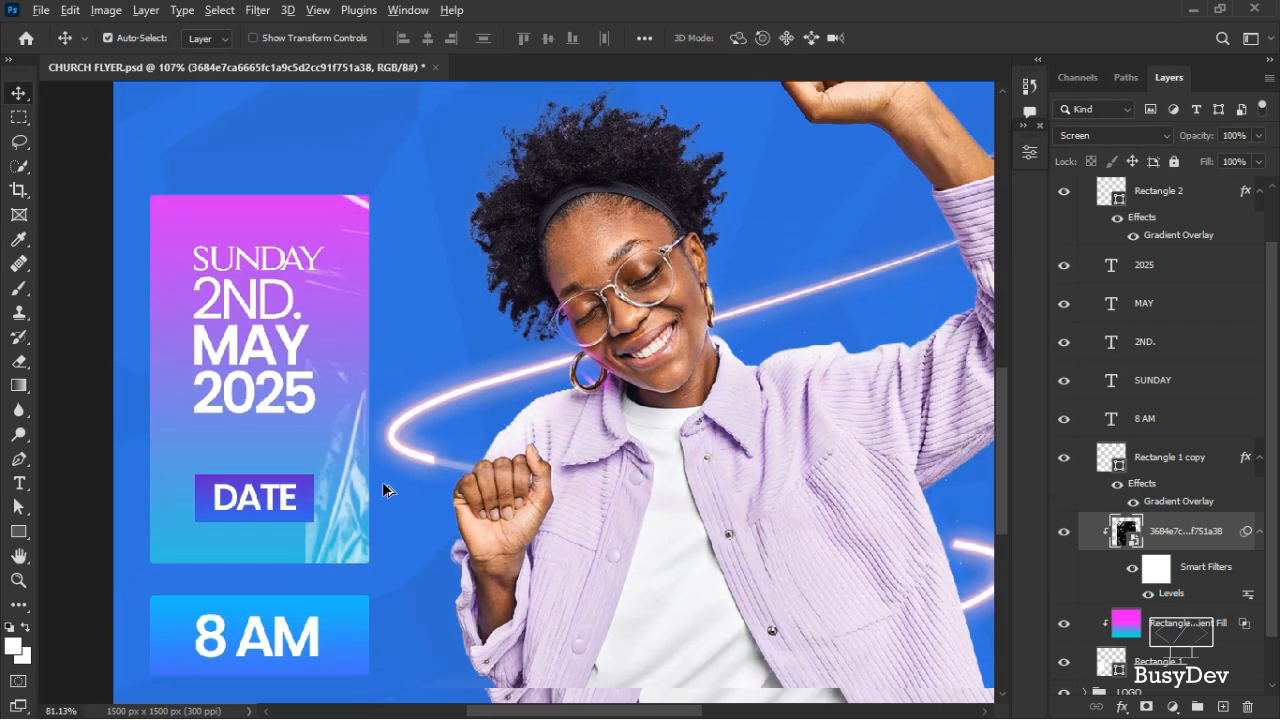
{"action": "scroll", "coordinate": [382, 481], "scroll_direction": "up", "scroll_amount": 2}
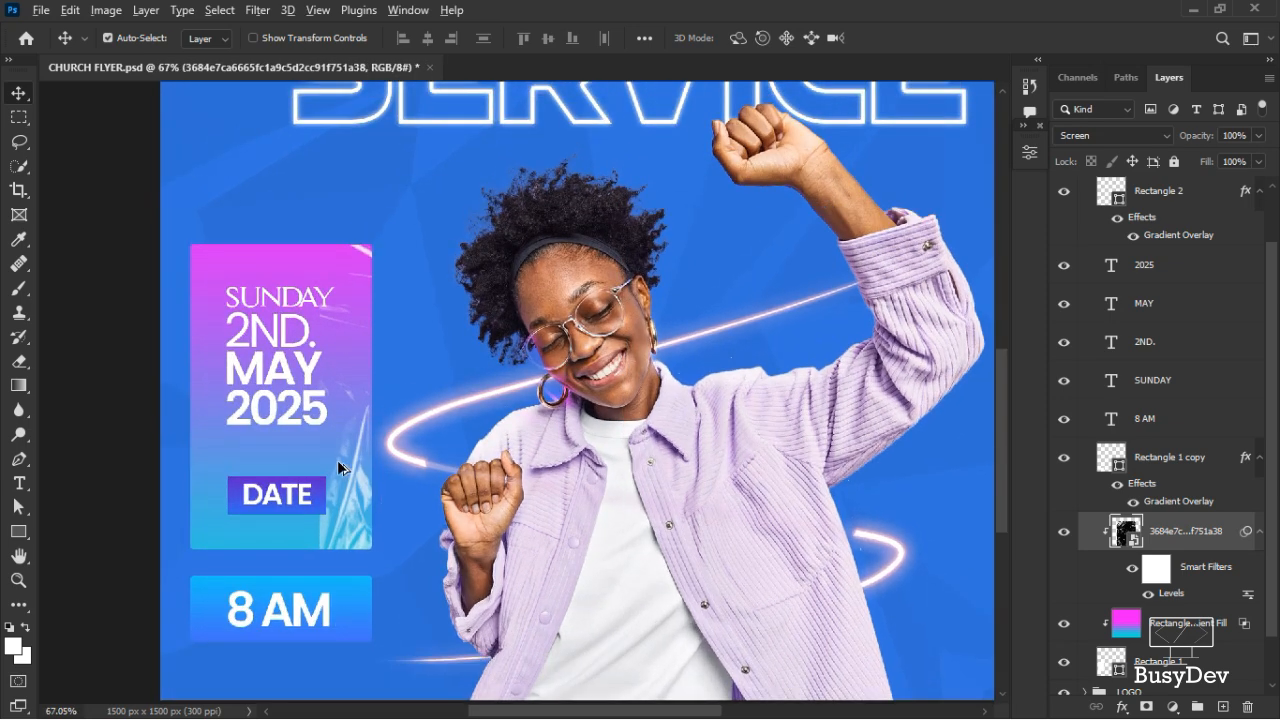
{"action": "left_click", "coordinate": [1146, 707]}
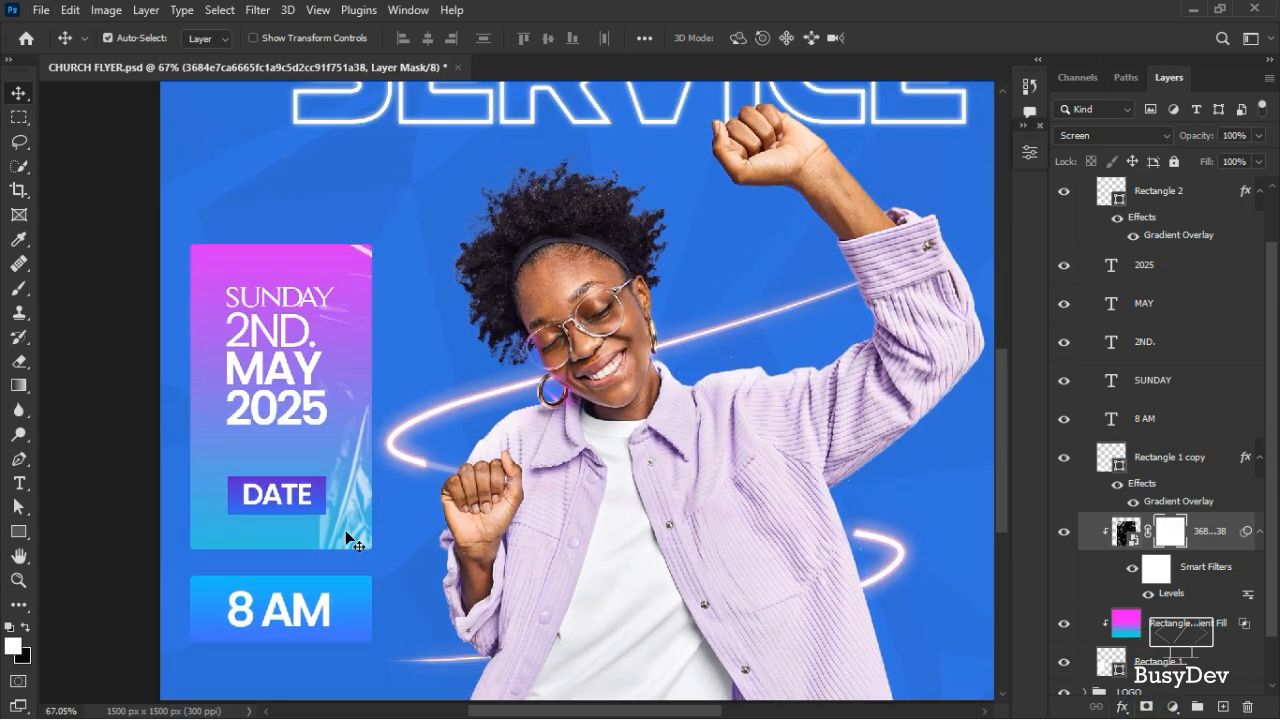
{"action": "key", "text": "b"}
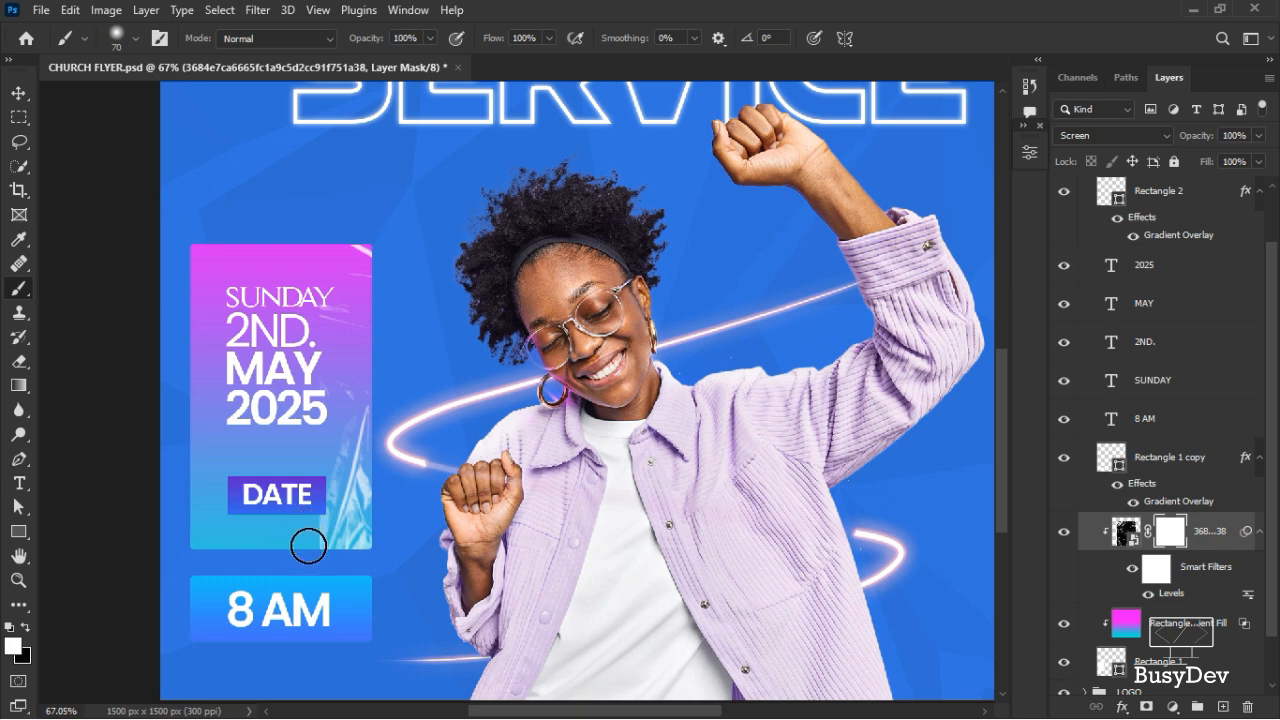
{"action": "left_click", "coordinate": [26, 628]}
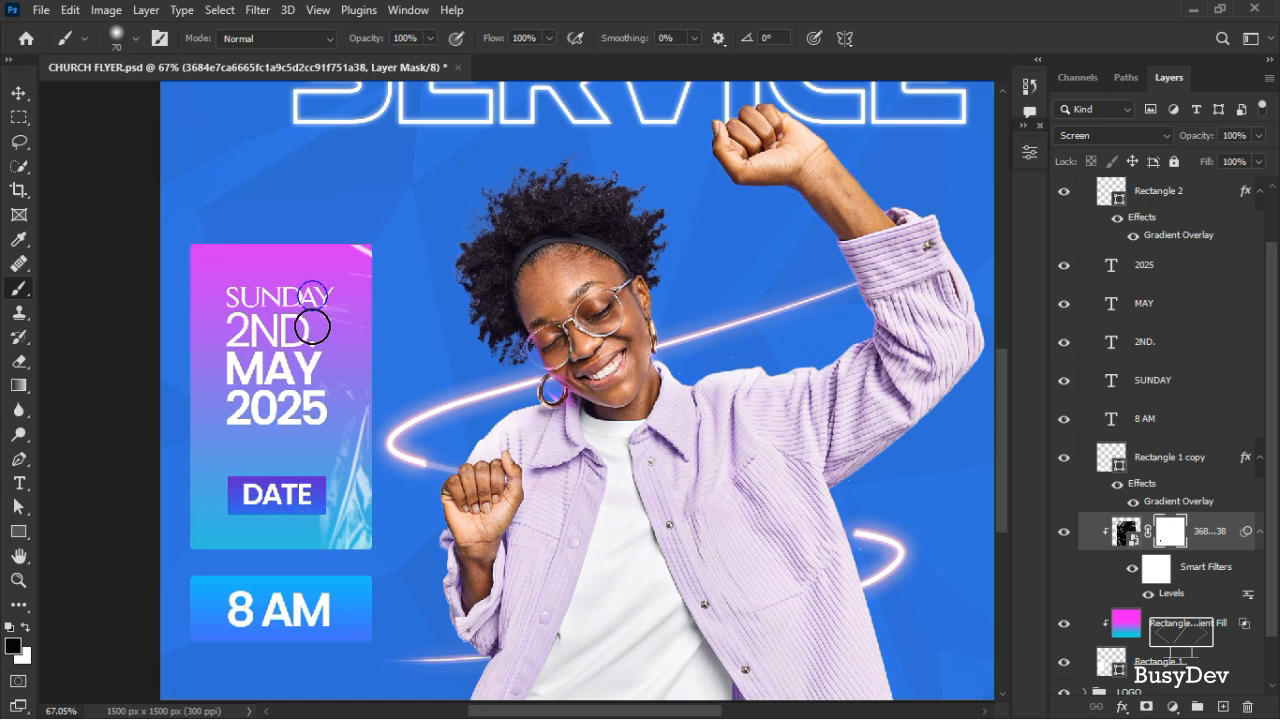
{"action": "mouse_move", "coordinate": [312, 327]}
{"action": "left_mouse_down"}
{"action": "mouse_move", "coordinate": [282, 439]}
{"action": "mouse_move", "coordinate": [305, 440]}
{"action": "mouse_move", "coordinate": [298, 551]}
{"action": "left_mouse_up"}
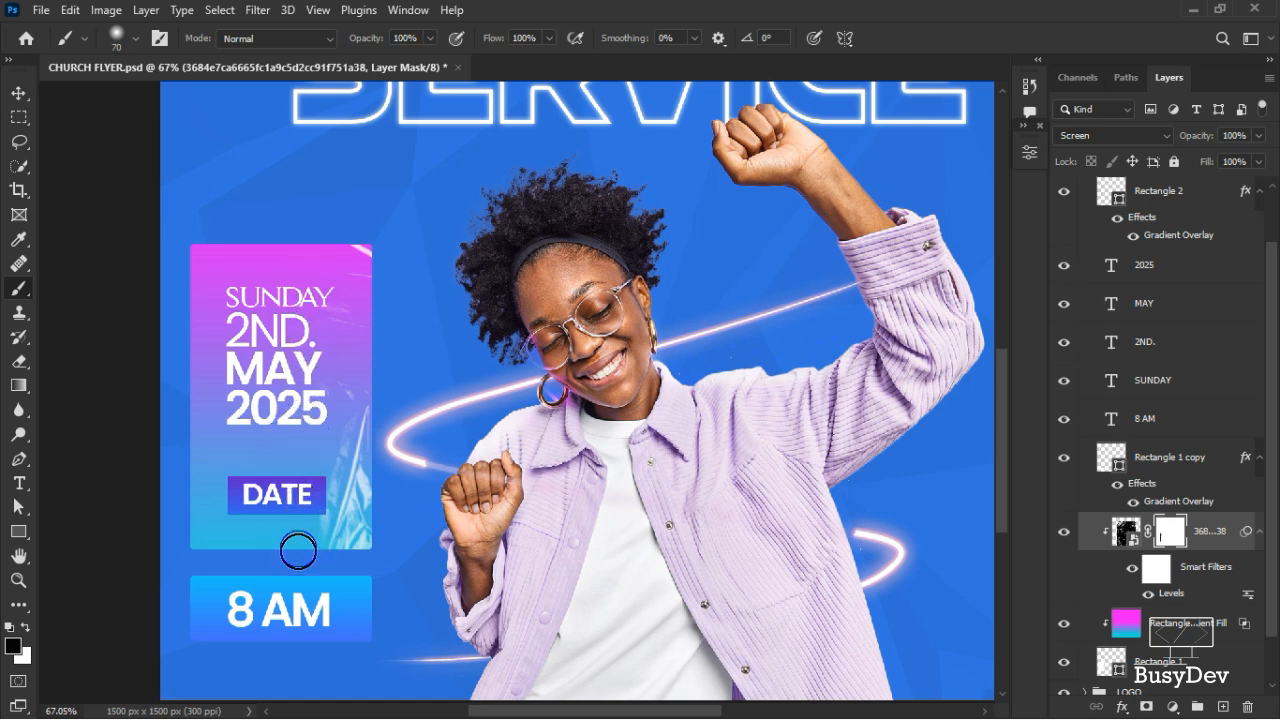
{"action": "key", "text": "v"}
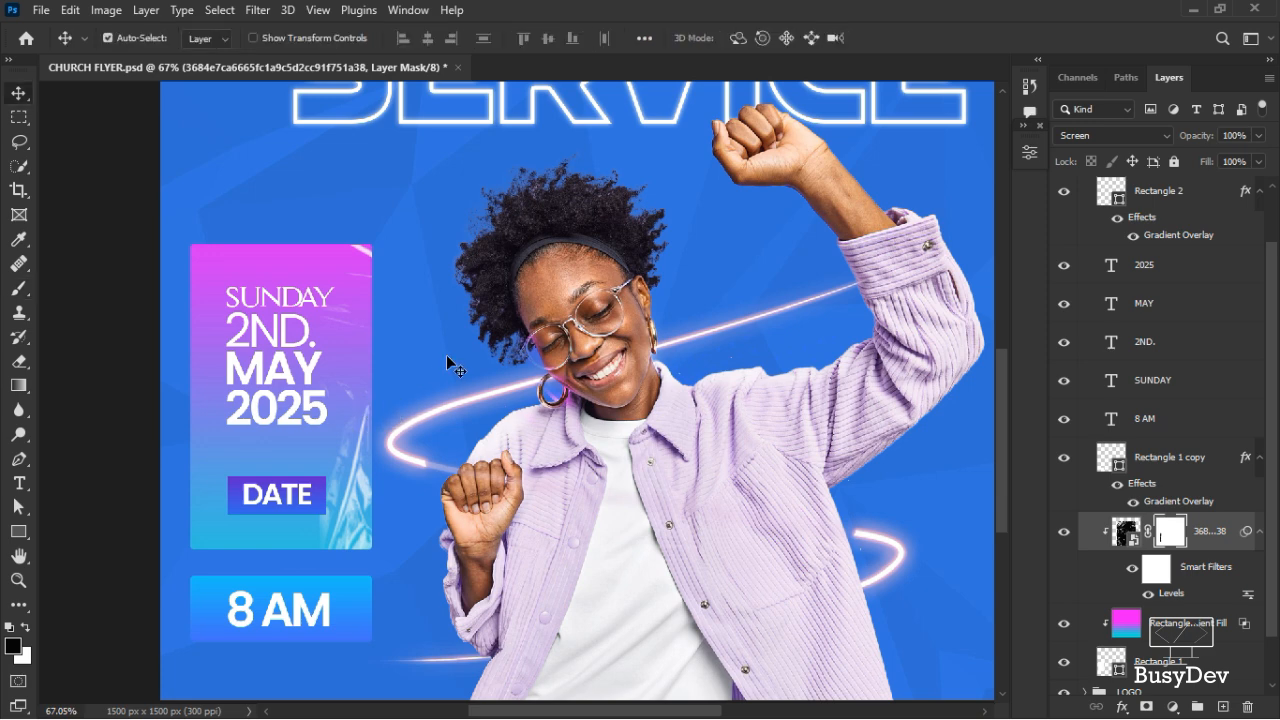
Duplicate the masked plastic texture layer, move the copy above Rectangle 1 copy and clip it to that shape
{"action": "scroll", "coordinate": [378, 415], "scroll_direction": "down", "scroll_amount": 3}
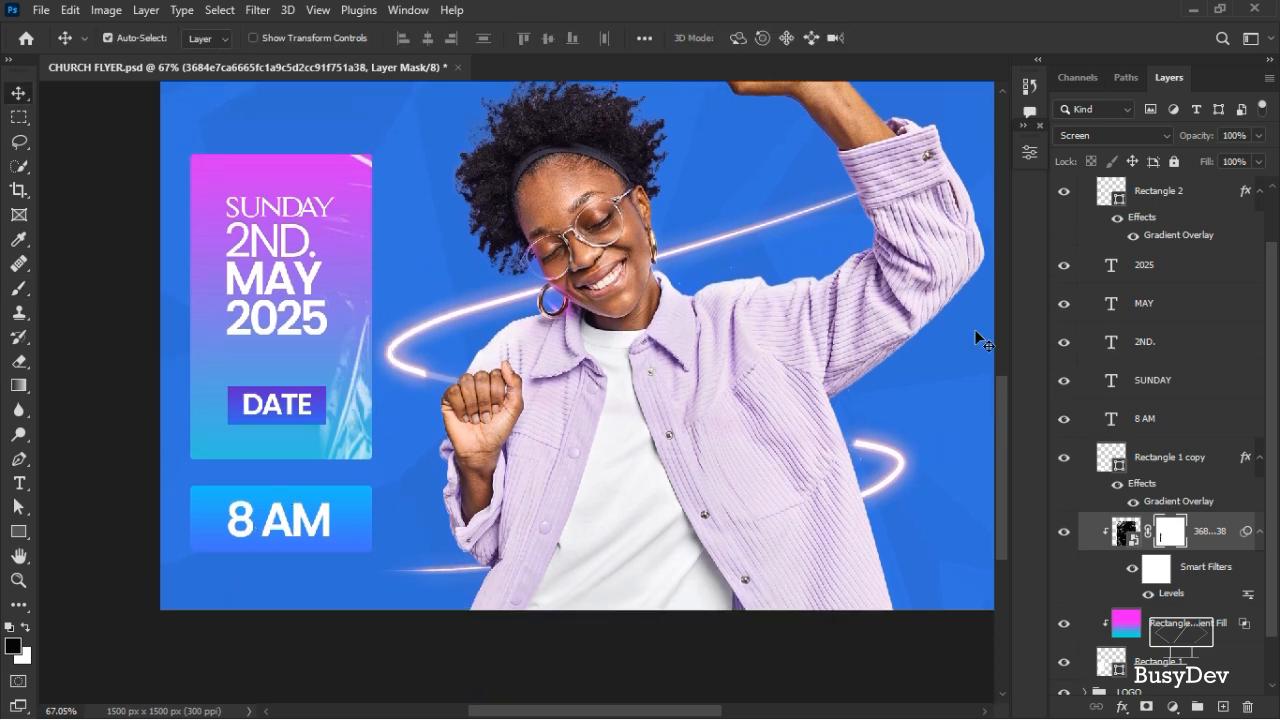
{"action": "scroll", "coordinate": [1162, 197], "scroll_direction": "up", "scroll_amount": 3}
{"action": "left_click", "coordinate": [1184, 266]}
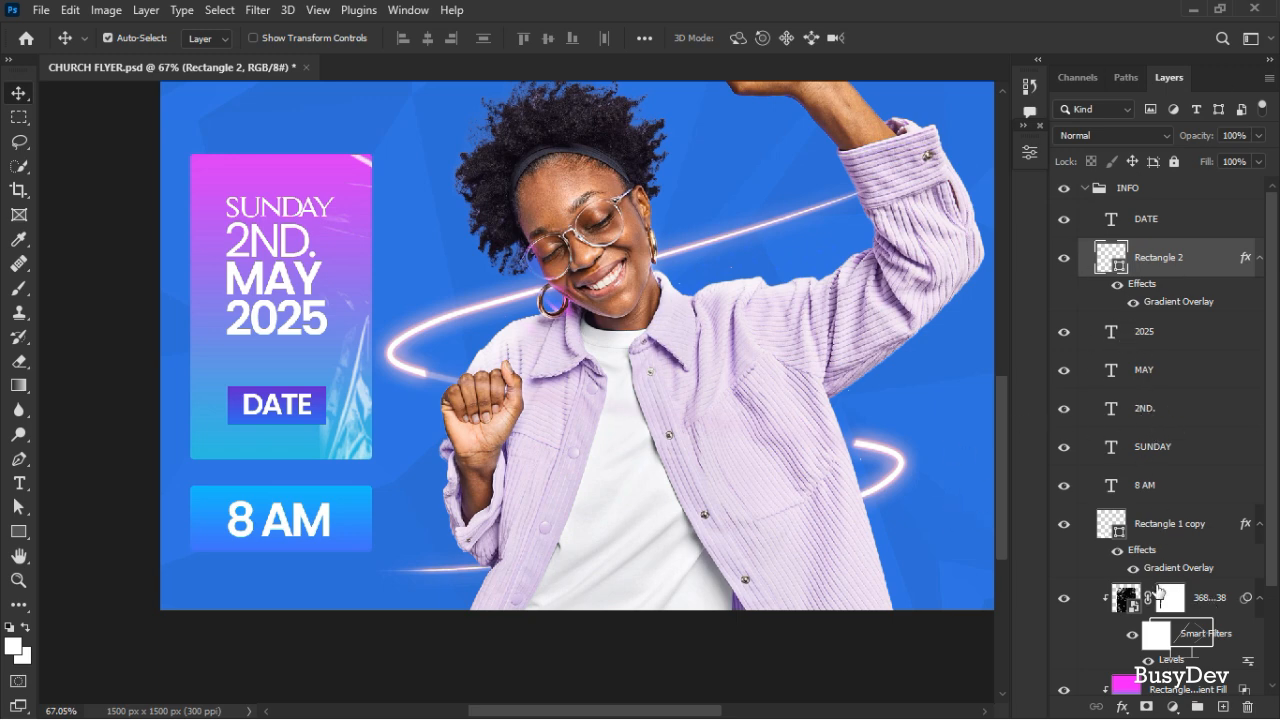
{"action": "left_click", "coordinate": [1197, 603]}
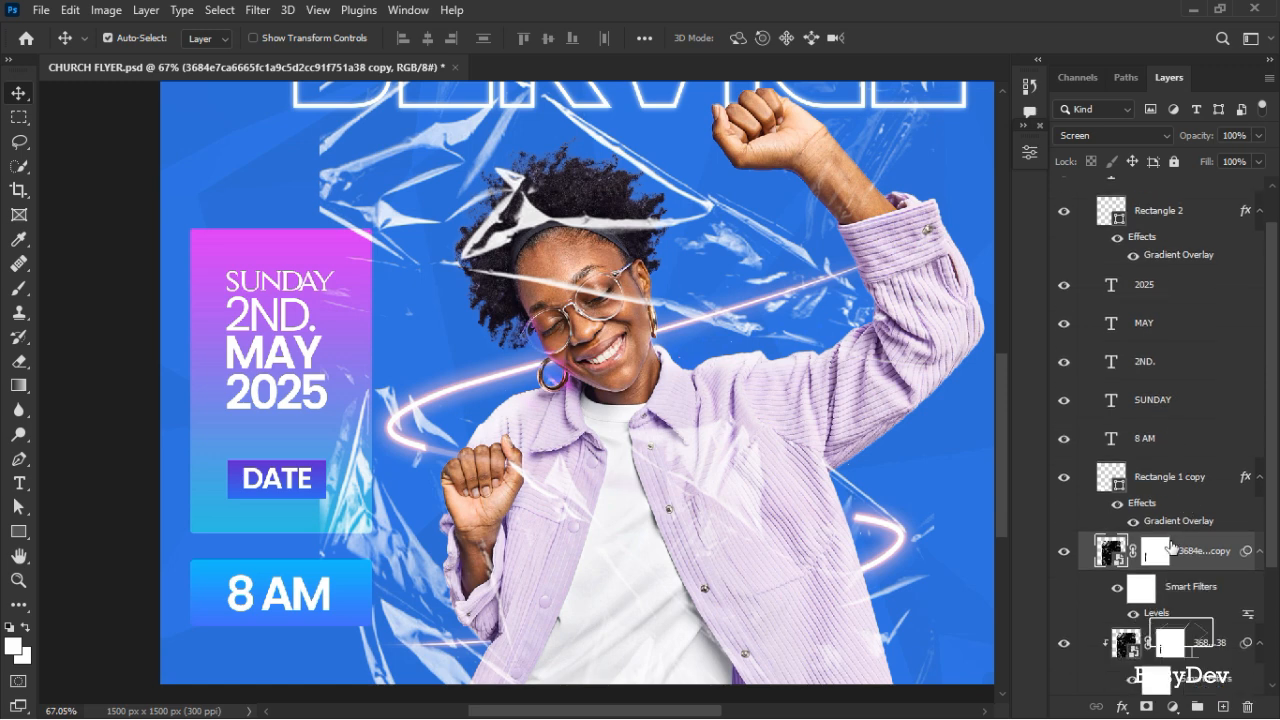
{"action": "scroll", "coordinate": [1170, 545], "scroll_direction": "down", "scroll_amount": 2}
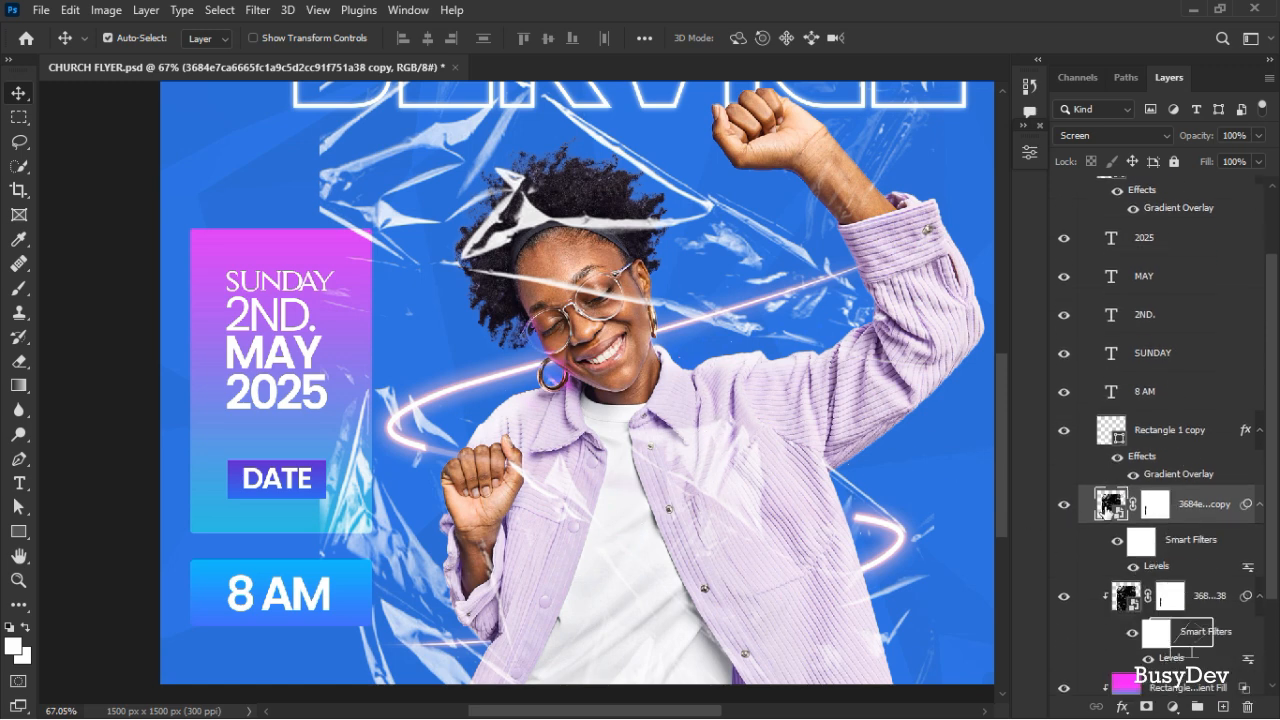
{"action": "left_click", "coordinate": [1065, 437]}
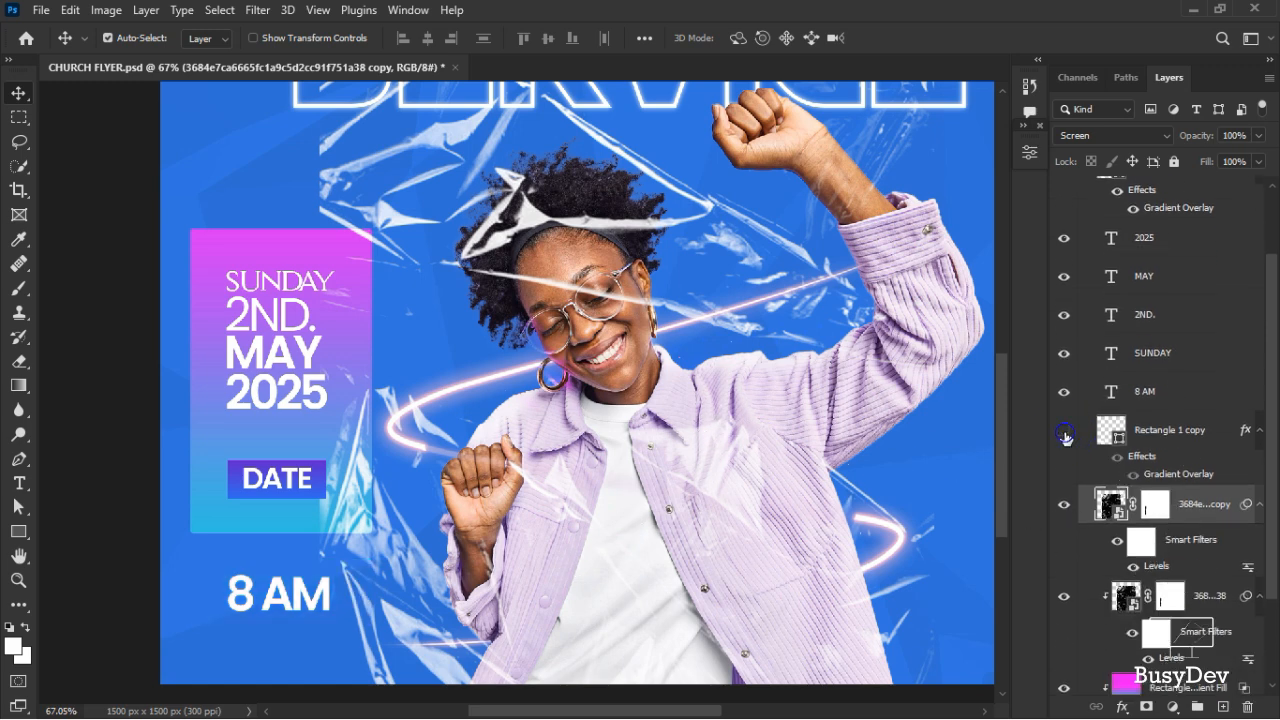
{"action": "left_click", "coordinate": [1065, 437]}
{"action": "left_click_drag", "start_coordinate": [1210, 508], "coordinate": [1200, 424]}
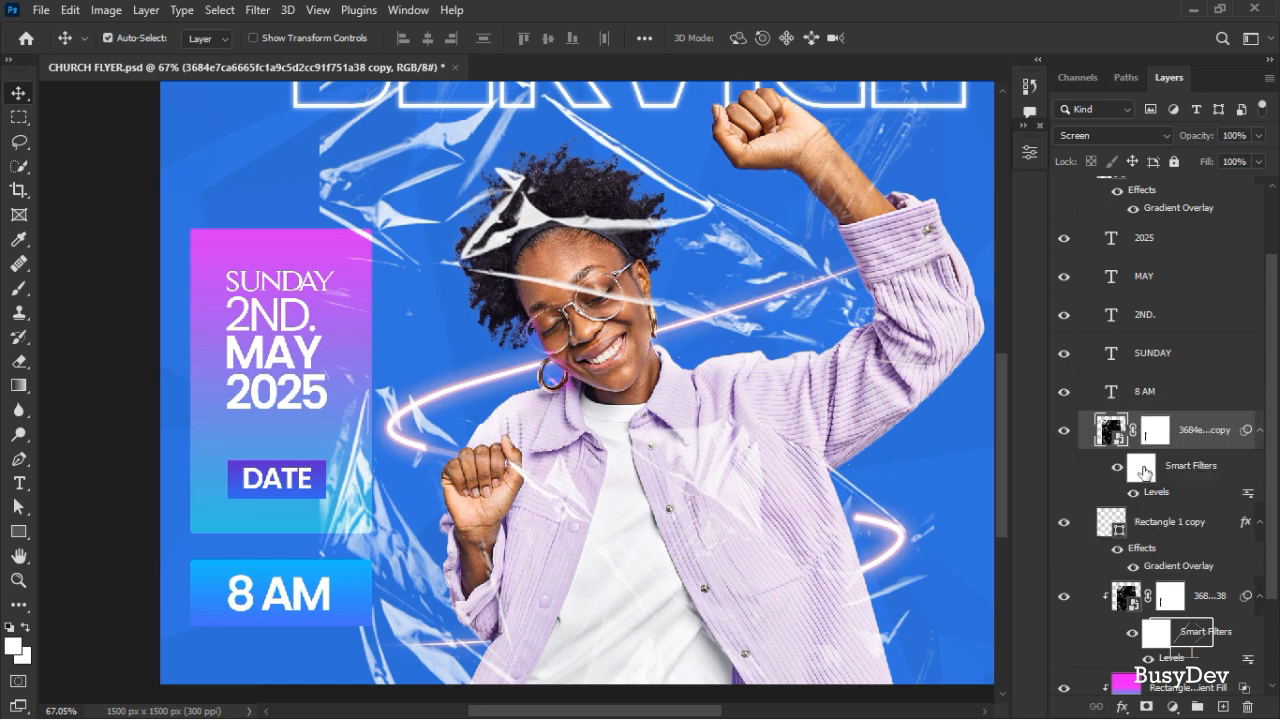
{"action": "right_click", "coordinate": [1188, 433]}
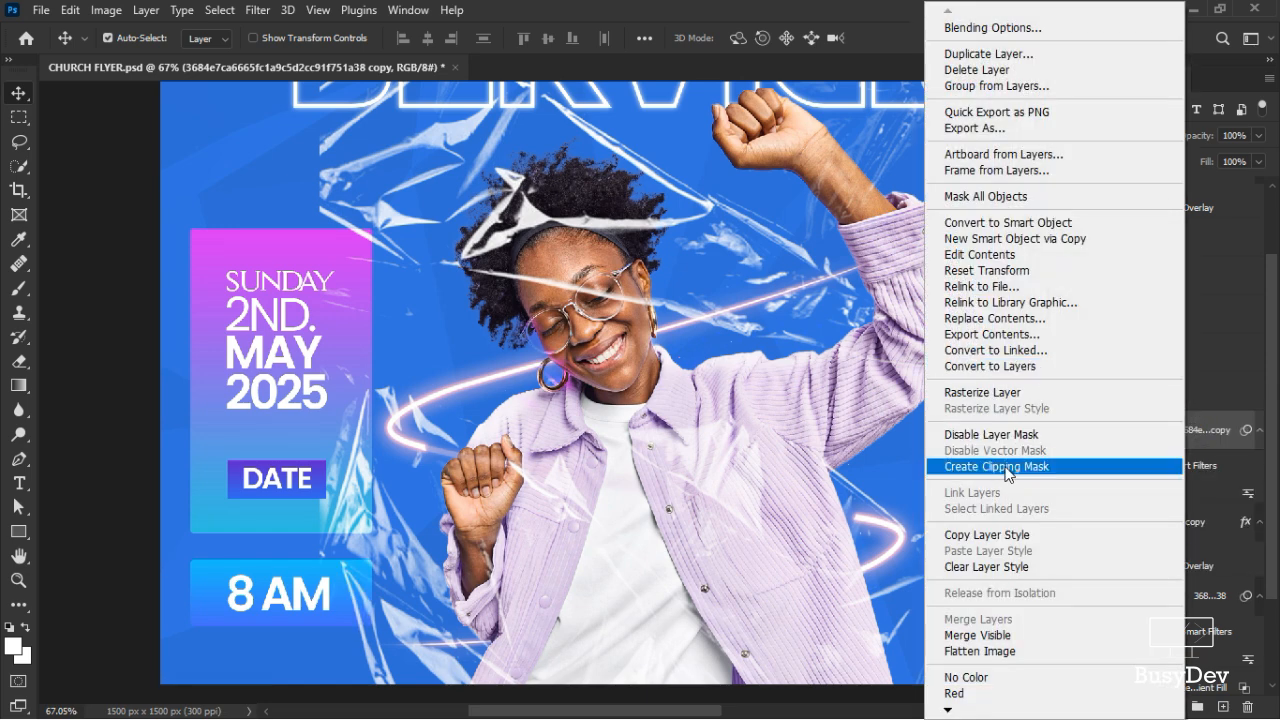
{"action": "left_click", "coordinate": [1020, 463]}
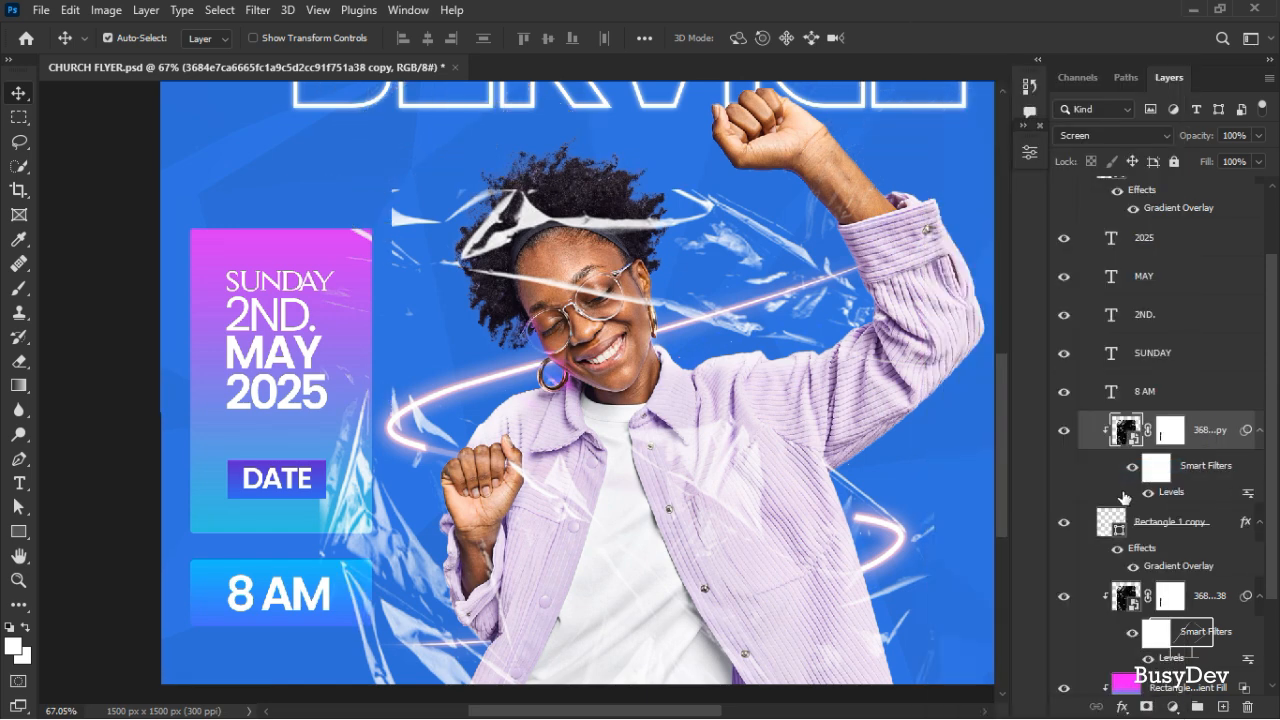
Convert Rectangle 1 copy's Gradient Overlay effect into its own clipped layer beneath the texture copy
{"action": "right_click", "coordinate": [1163, 569]}
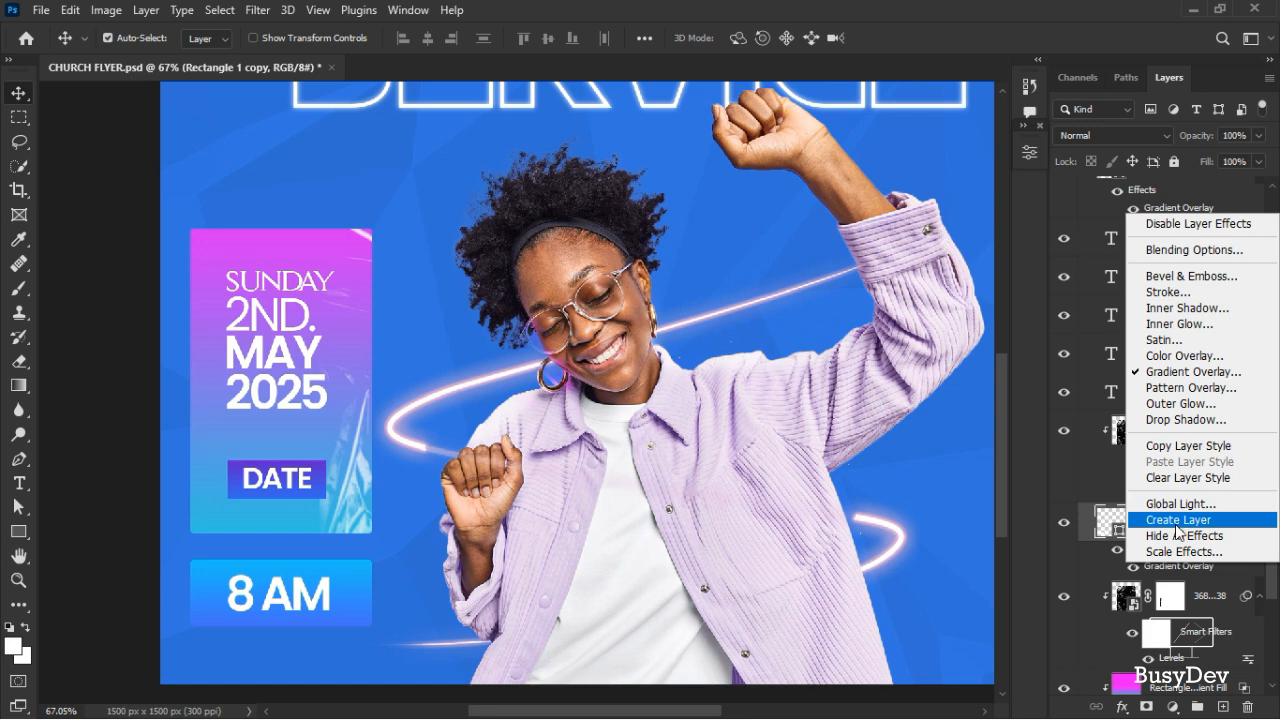
{"action": "left_click", "coordinate": [1178, 520]}
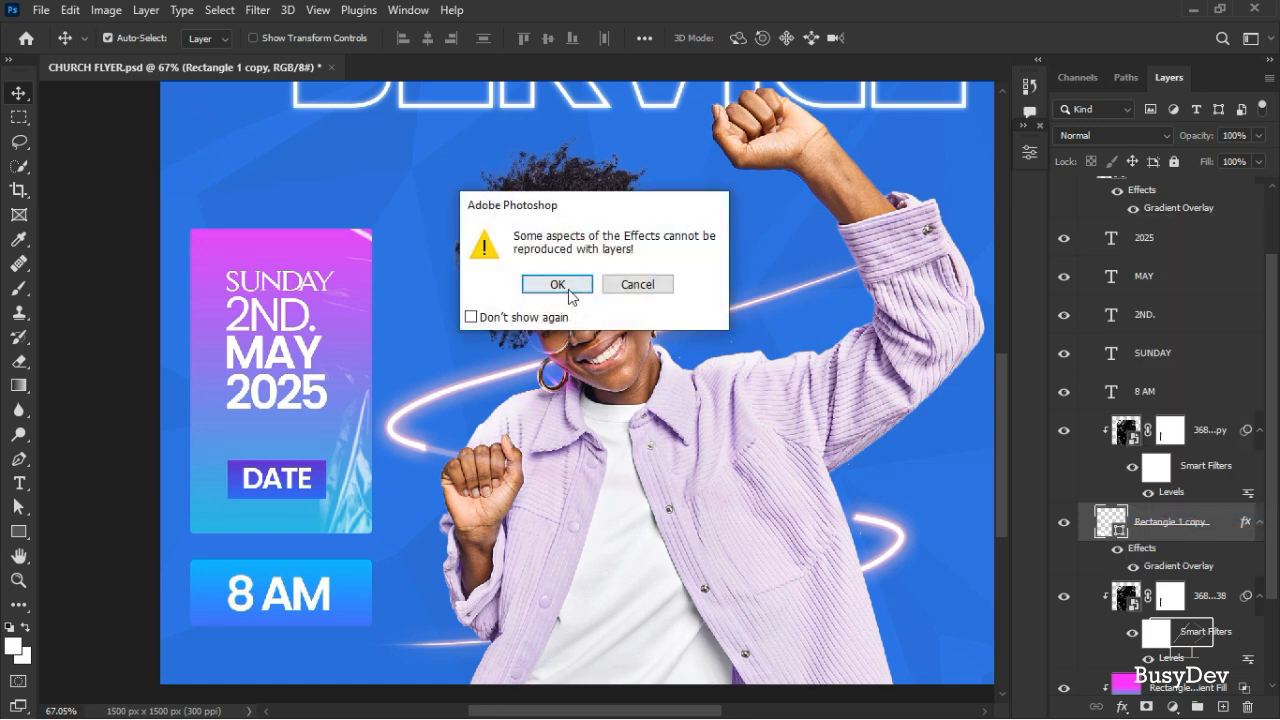
{"action": "left_click", "coordinate": [560, 286]}
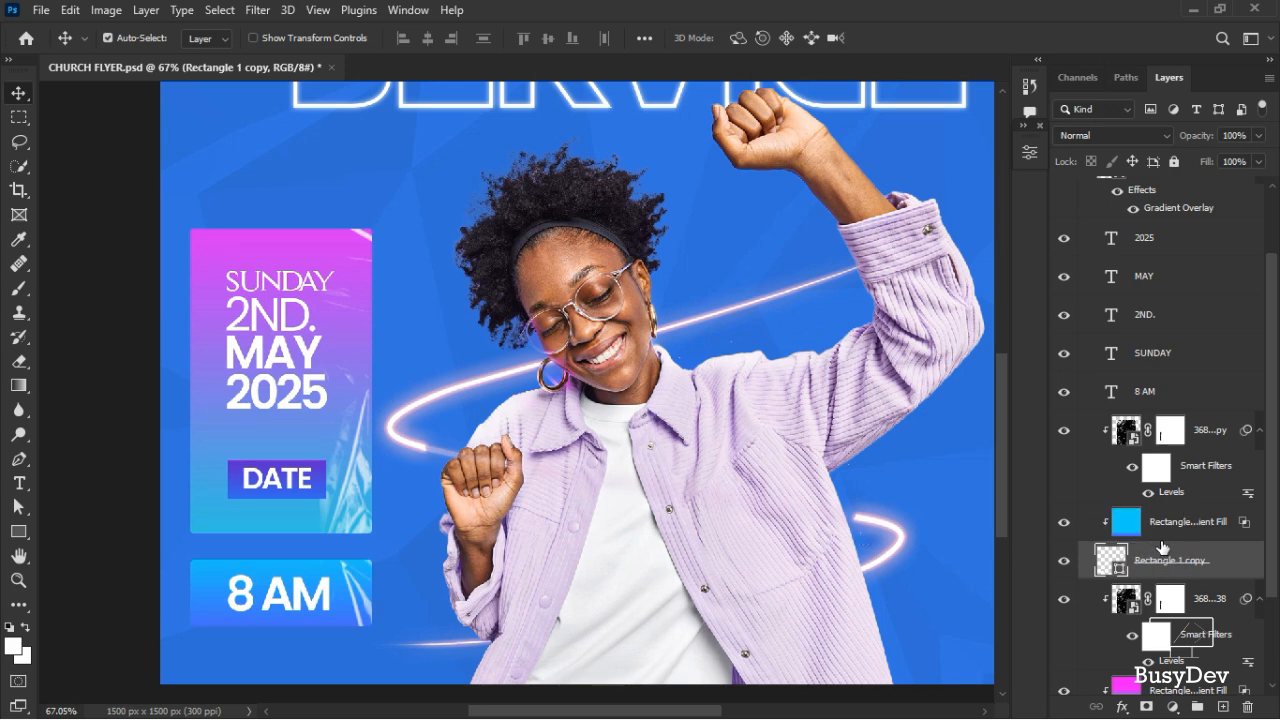
Move the copied plastic texture down and left so its creases cover the blue 8 AM panel
{"action": "left_click", "coordinate": [1190, 444]}
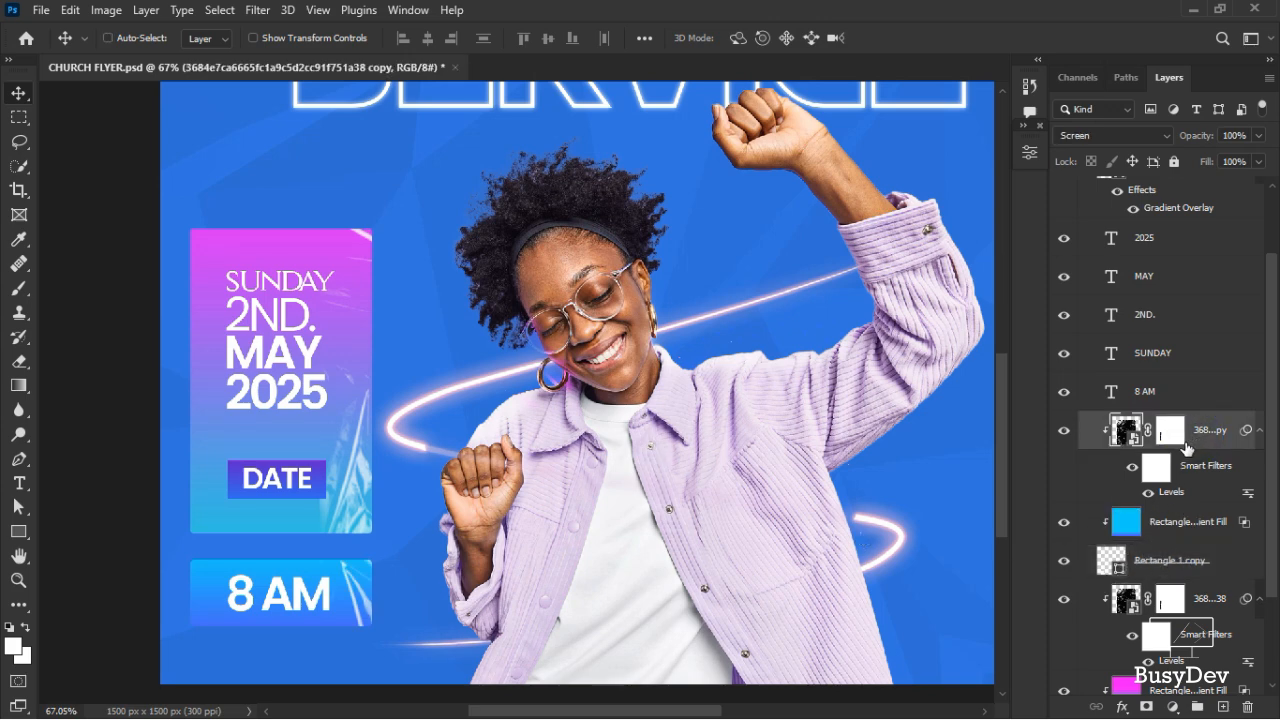
{"action": "key", "text": "ctrl+t"}
{"action": "left_click_drag", "start_coordinate": [692, 458], "coordinate": [514, 518]}
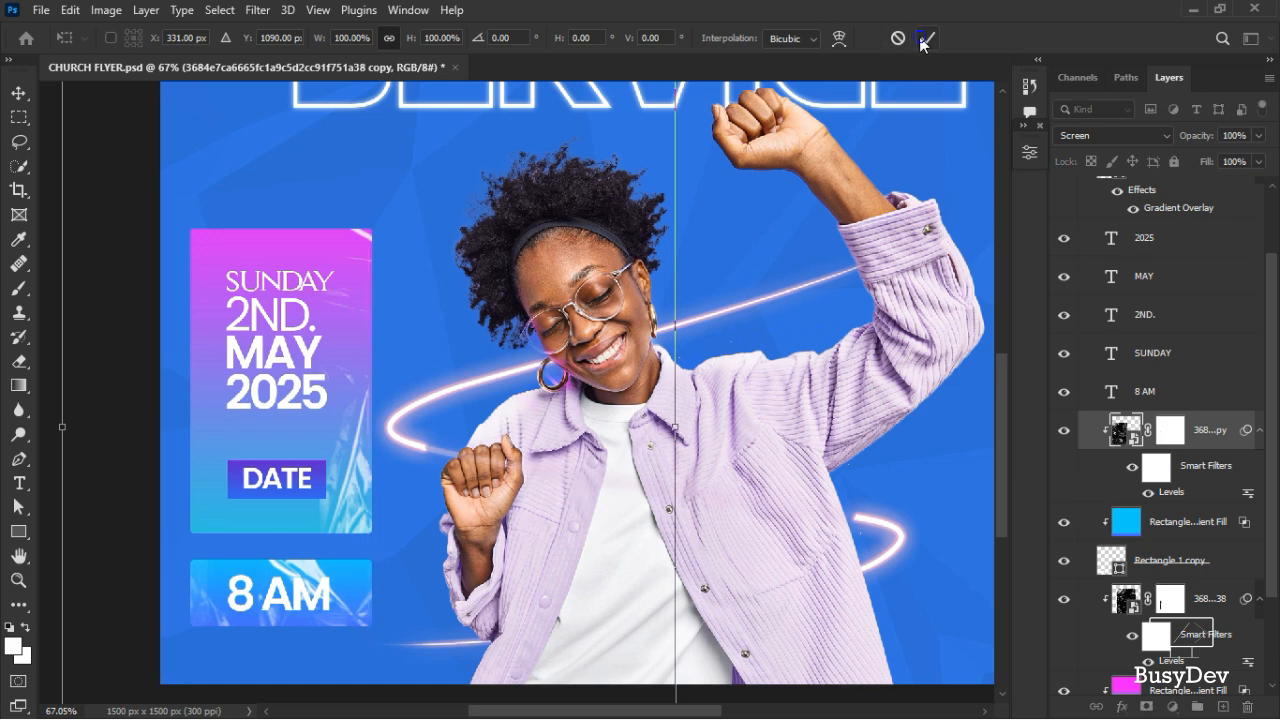
{"action": "left_click", "coordinate": [922, 40]}
Paint black on the copied texture's layer mask to clear the creases around the 8 AM text
{"action": "left_click", "coordinate": [1170, 432]}
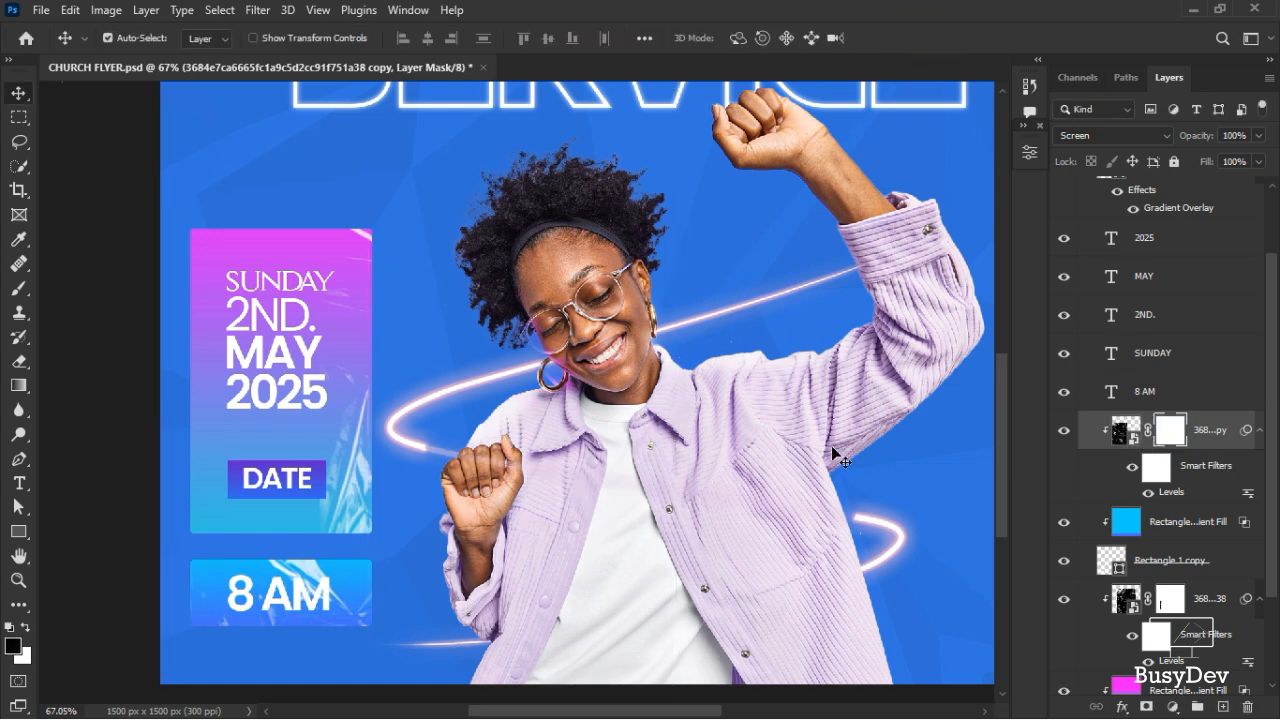
{"action": "key", "text": "b"}
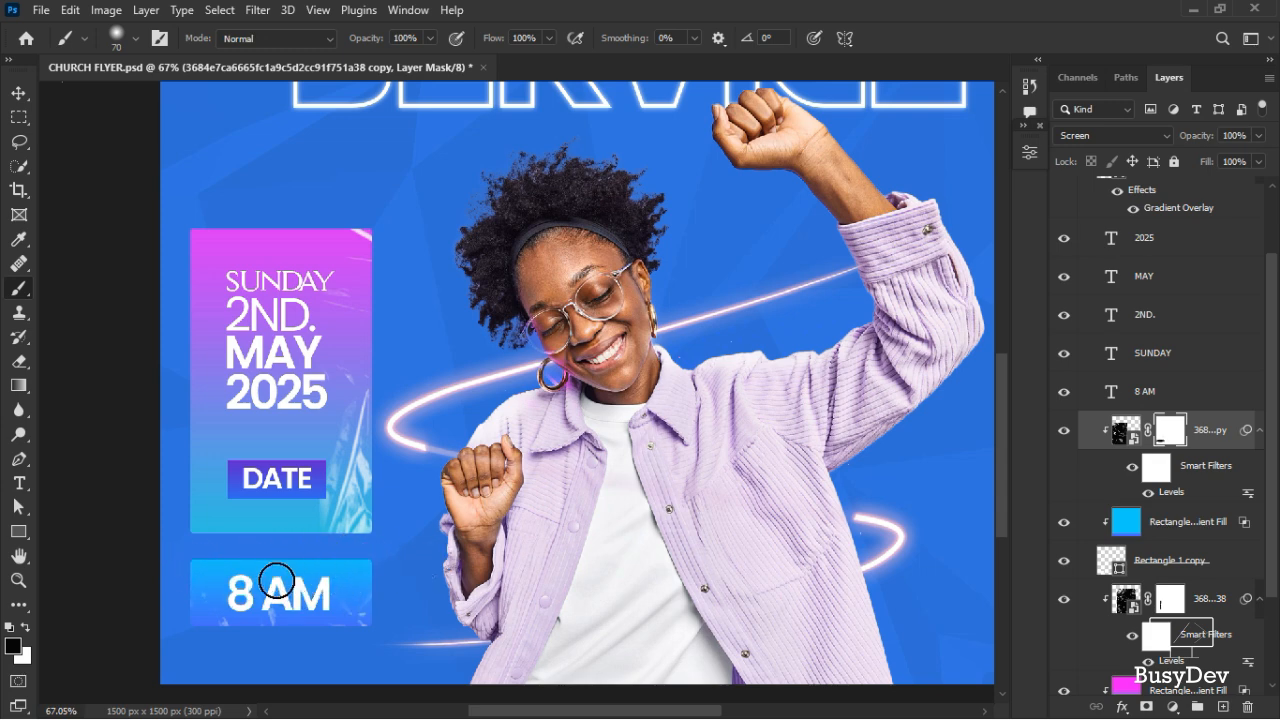
{"action": "scroll", "coordinate": [290, 486], "scroll_direction": "down", "scroll_amount": 3}
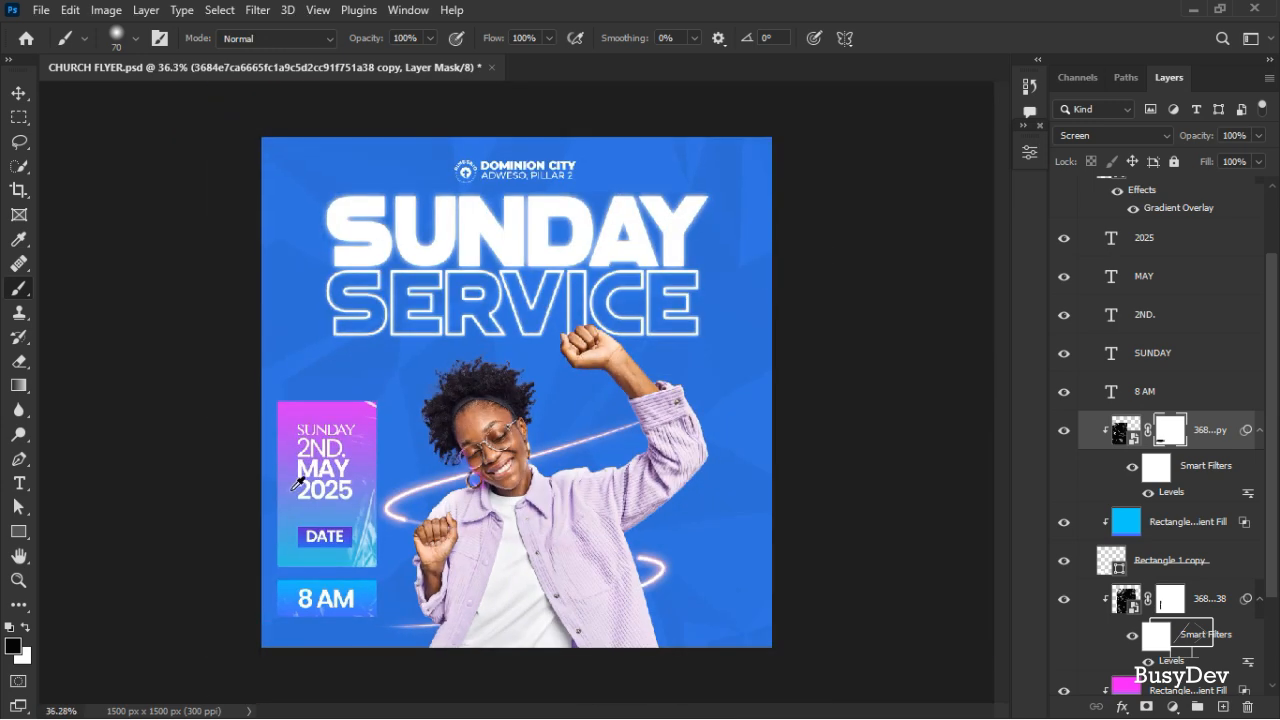
{"action": "scroll", "coordinate": [308, 472], "scroll_direction": "up", "scroll_amount": 2}
{"action": "scroll", "coordinate": [390, 437], "scroll_direction": "down", "scroll_amount": 2}
{"action": "key", "text": "v"}
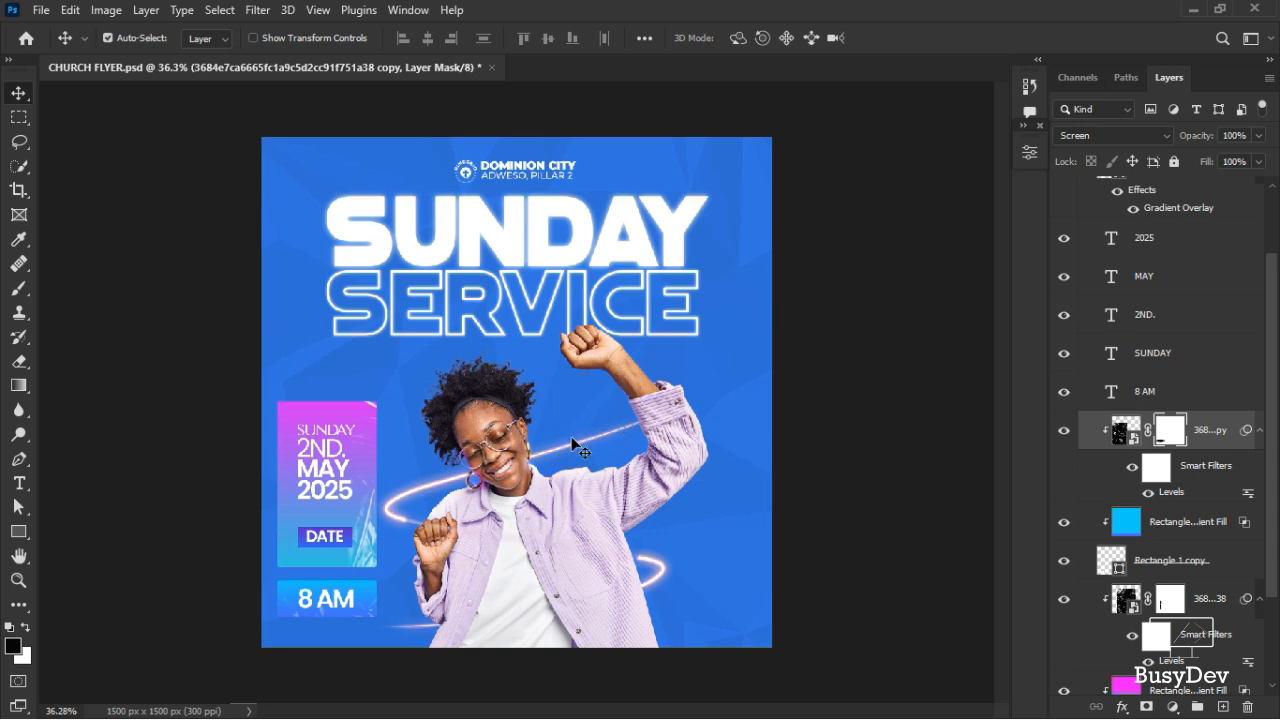
Collapse the INFO group, expand the BG group and select its Hue/Saturation 2 layer
{"action": "scroll", "coordinate": [571, 436], "scroll_direction": "up", "scroll_amount": 2}
{"action": "scroll", "coordinate": [571, 436], "scroll_direction": "down", "scroll_amount": 3}
{"action": "scroll", "coordinate": [571, 436], "scroll_direction": "up", "scroll_amount": 3}
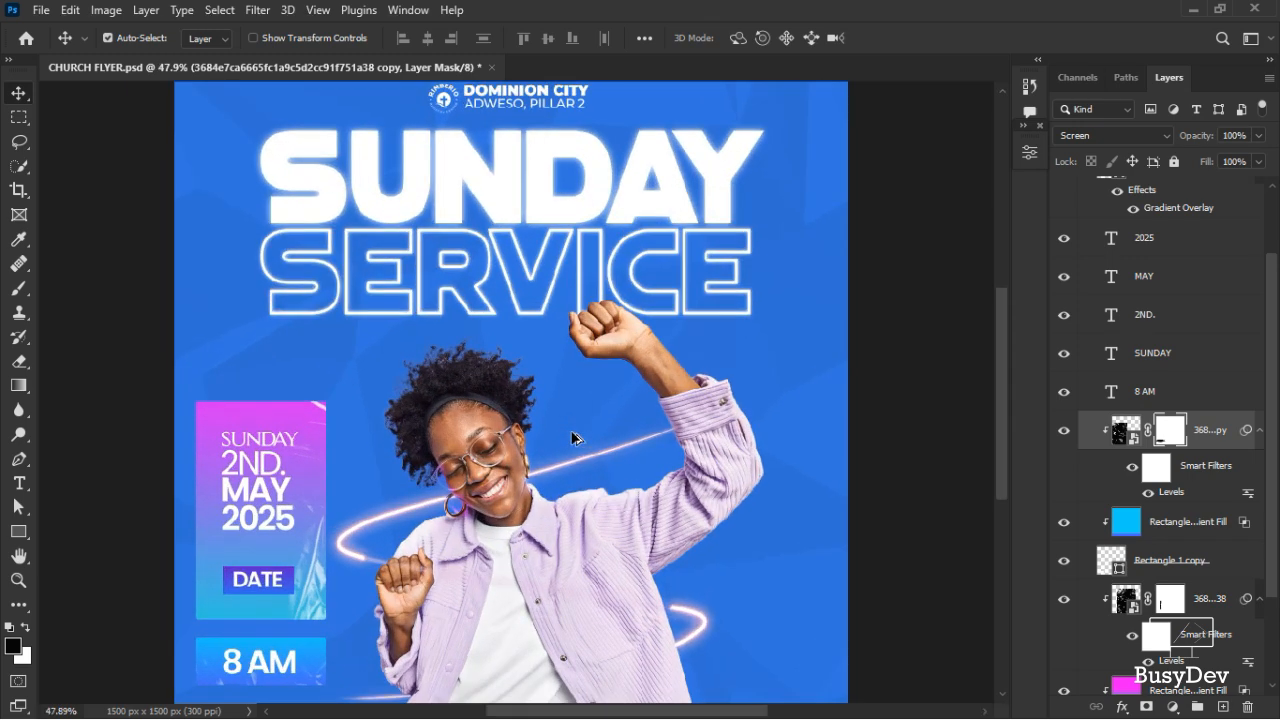
{"action": "scroll", "coordinate": [1088, 300], "scroll_direction": "down", "scroll_amount": 1}
{"action": "scroll", "coordinate": [1088, 218], "scroll_direction": "up", "scroll_amount": 5}
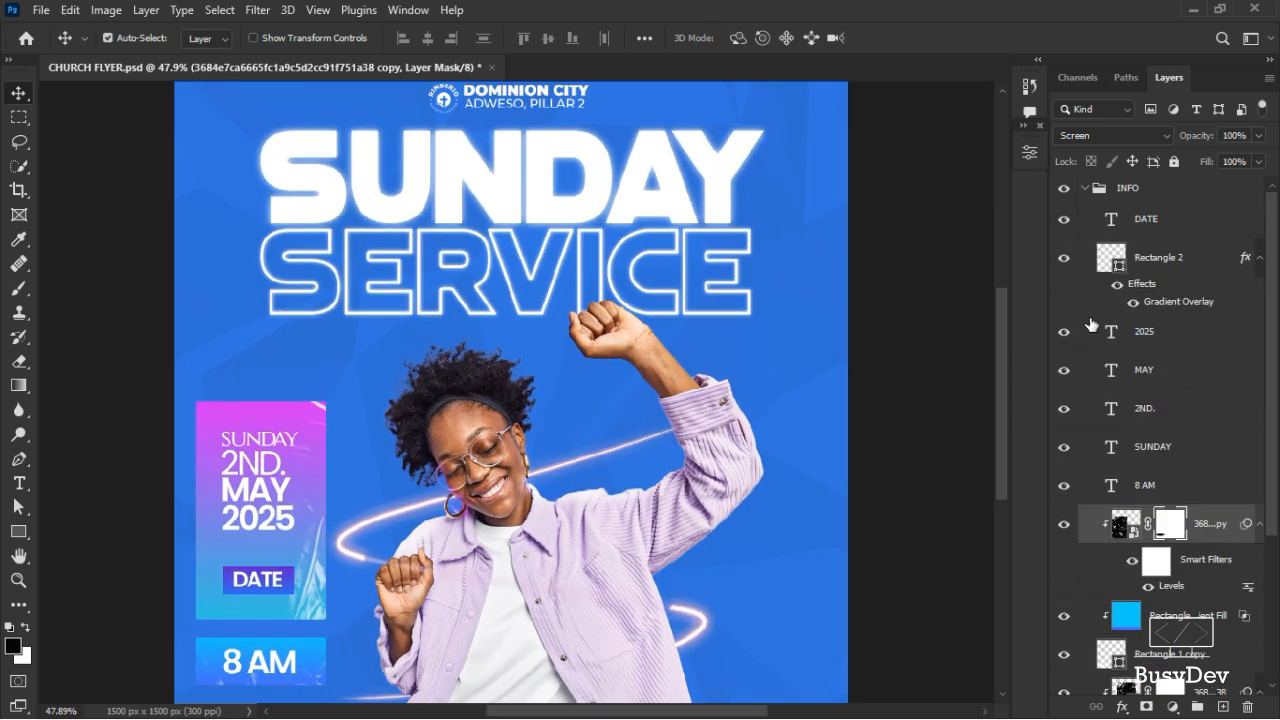
{"action": "left_click", "coordinate": [1086, 189]}
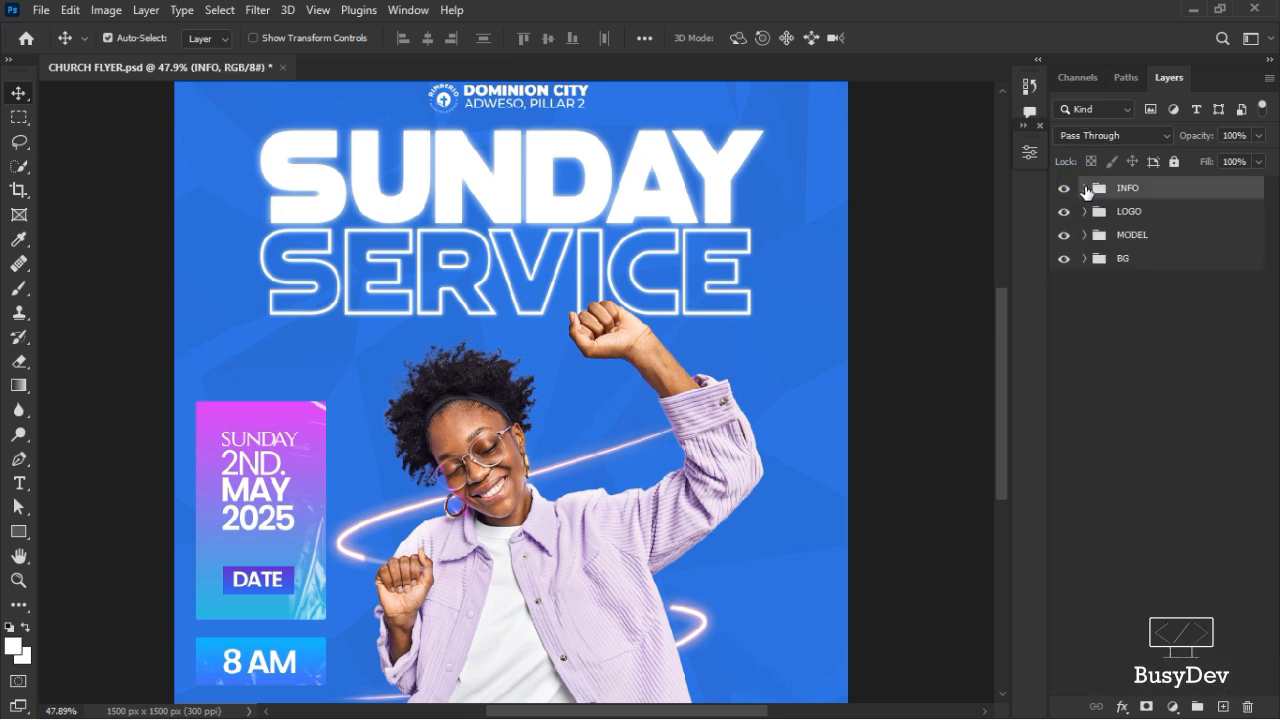
{"action": "left_click", "coordinate": [1083, 259]}
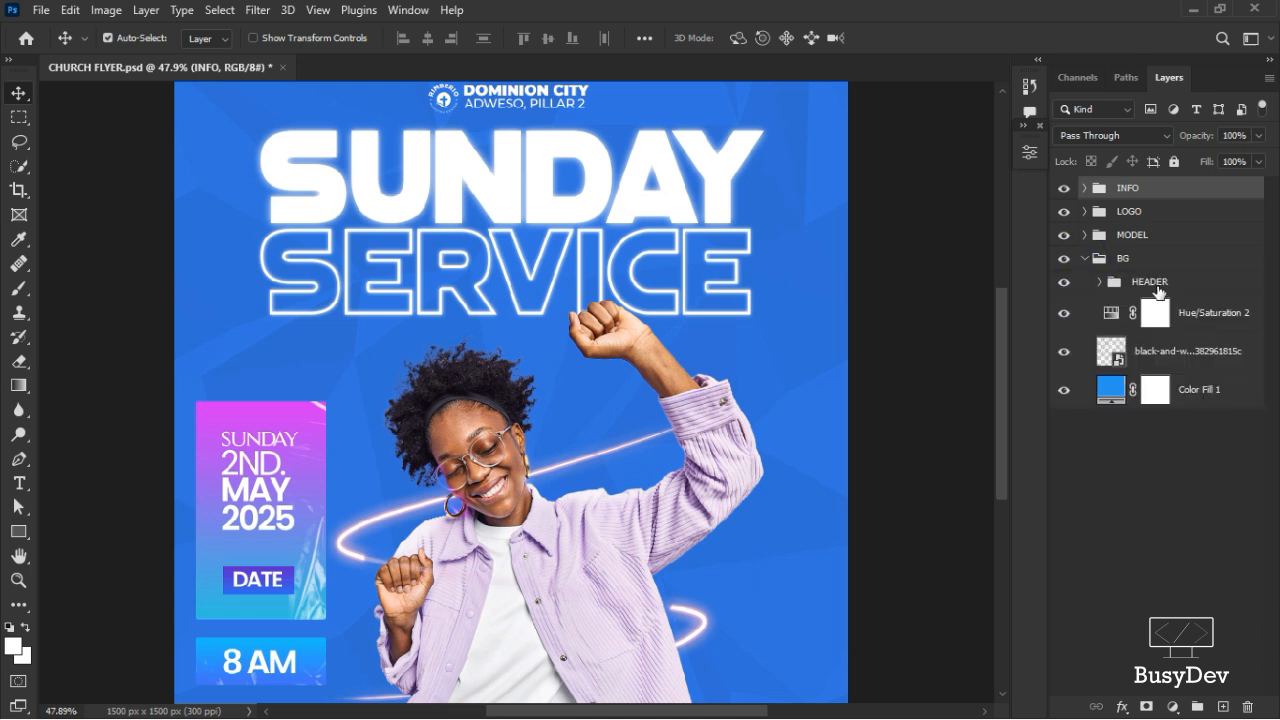
{"action": "left_click", "coordinate": [1145, 285]}
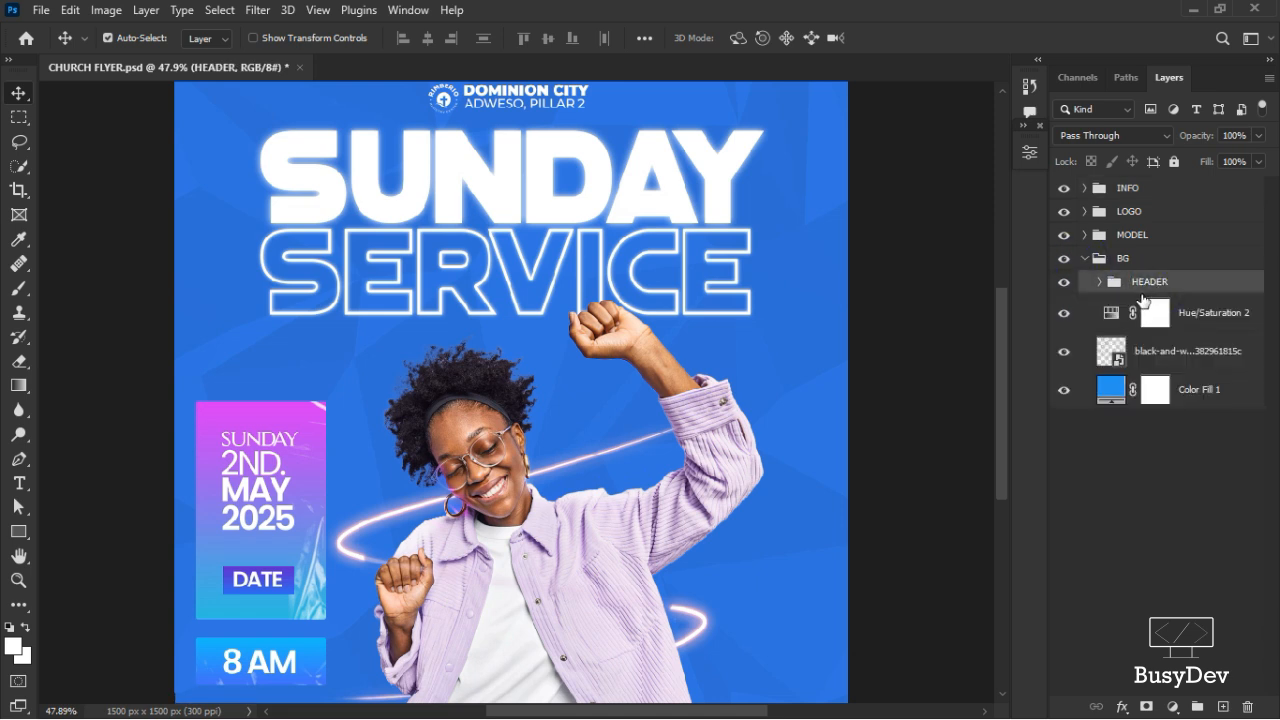
{"action": "left_click", "coordinate": [1158, 352]}
{"action": "left_click", "coordinate": [1212, 318]}
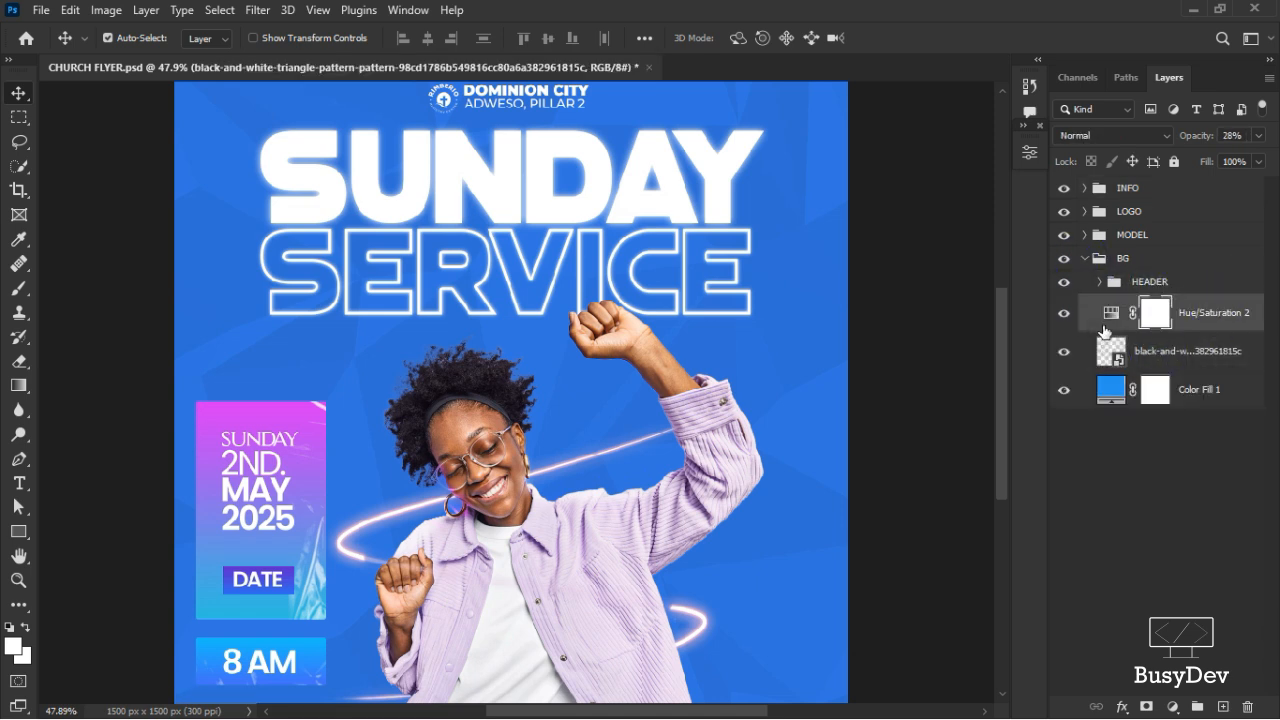
Place the purple dark-wavy-background image from the CHURCH FLYER folder behind the SUNDAY SERVICE headline and set its blend mode to Screen
{"action": "key", "text": "alt+Tab"}
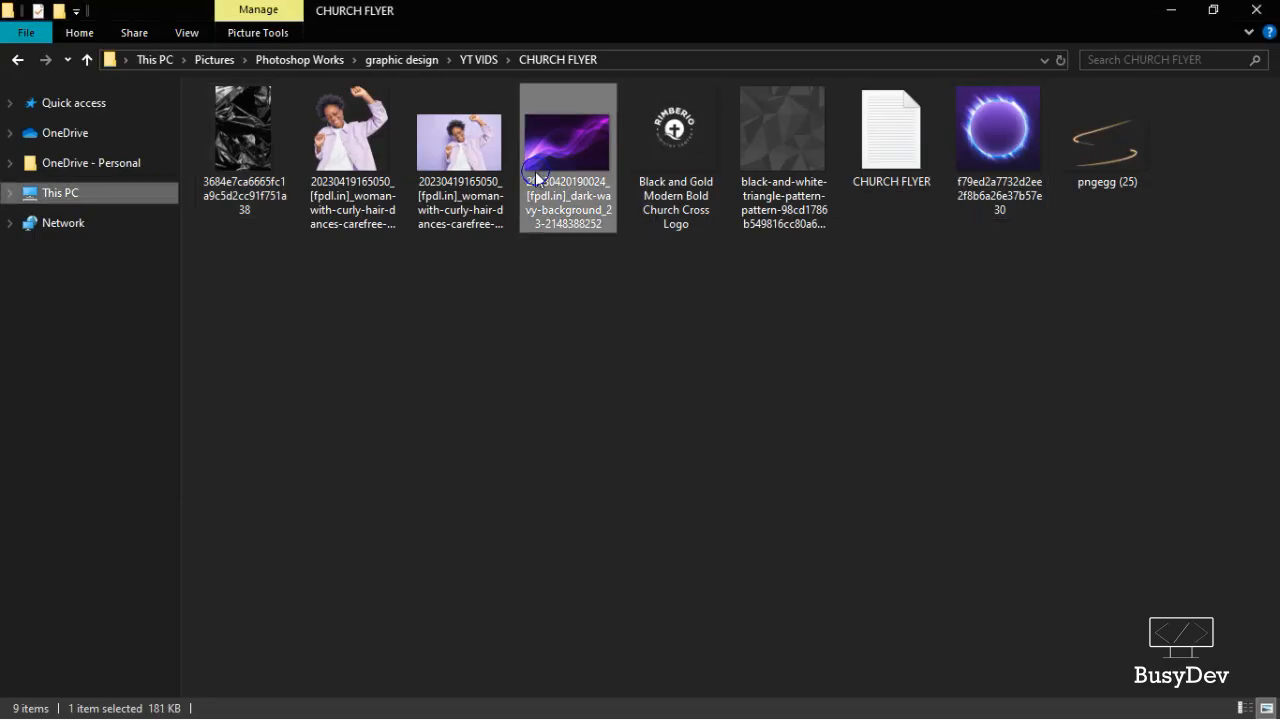
{"action": "key", "text": "alt+Tab"}
{"action": "mouse_move", "coordinate": [535, 171]}
{"action": "left_mouse_down"}
{"action": "mouse_move", "coordinate": [523, 378]}
{"action": "mouse_move", "coordinate": [310, 360]}
{"action": "mouse_move", "coordinate": [350, 336]}
{"action": "mouse_move", "coordinate": [446, 330]}
{"action": "left_mouse_up"}
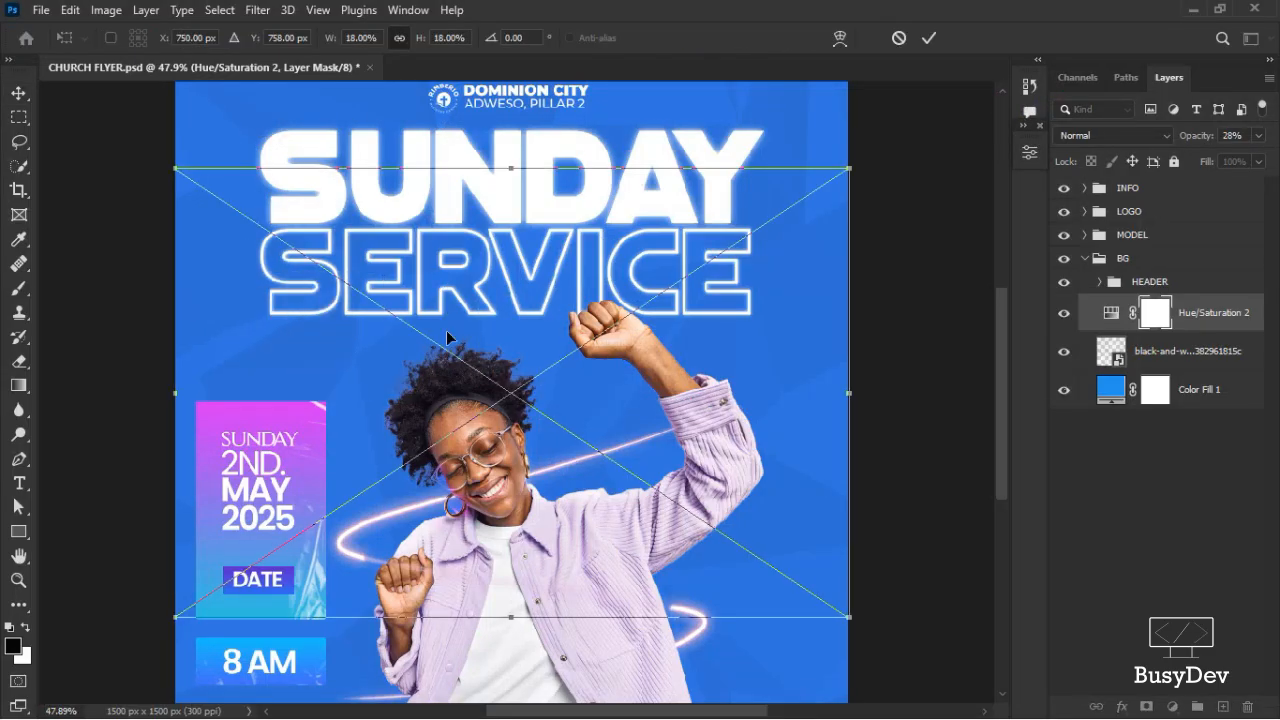
{"action": "left_click_drag", "start_coordinate": [565, 392], "coordinate": [551, 243]}
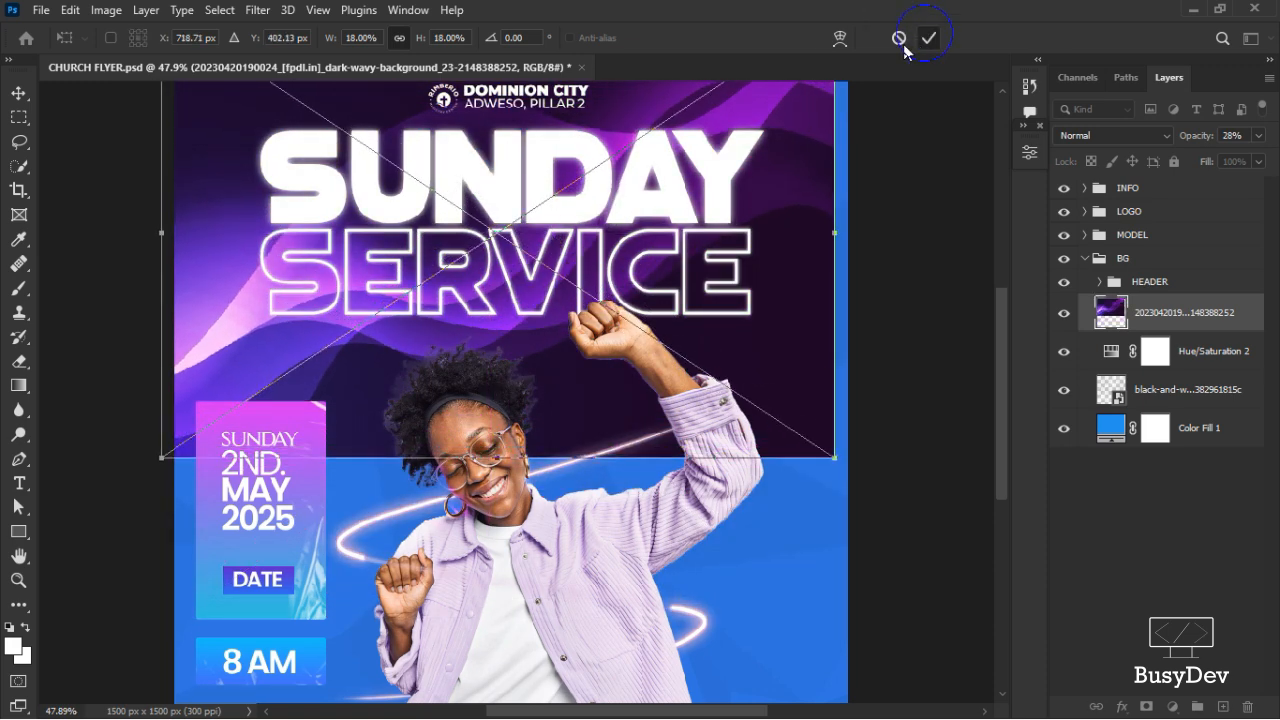
{"action": "left_click", "coordinate": [929, 37]}
{"action": "left_click", "coordinate": [1101, 141]}
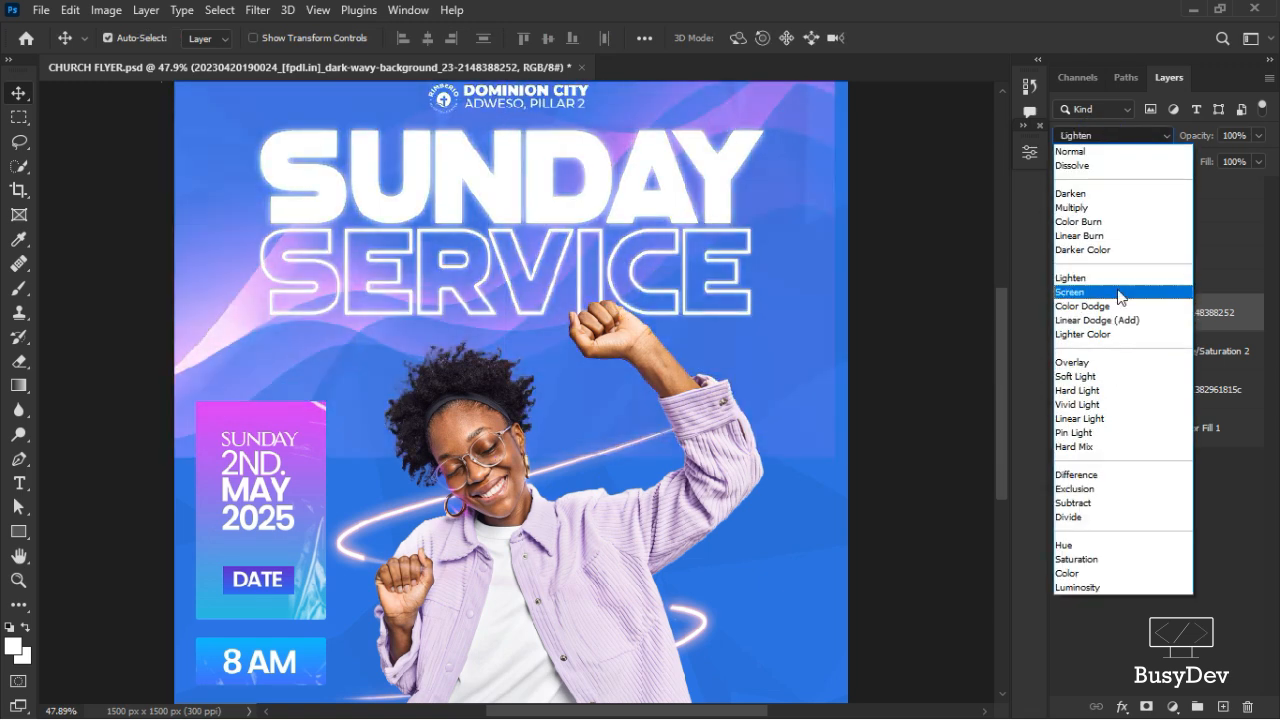
{"action": "left_click", "coordinate": [1118, 291]}
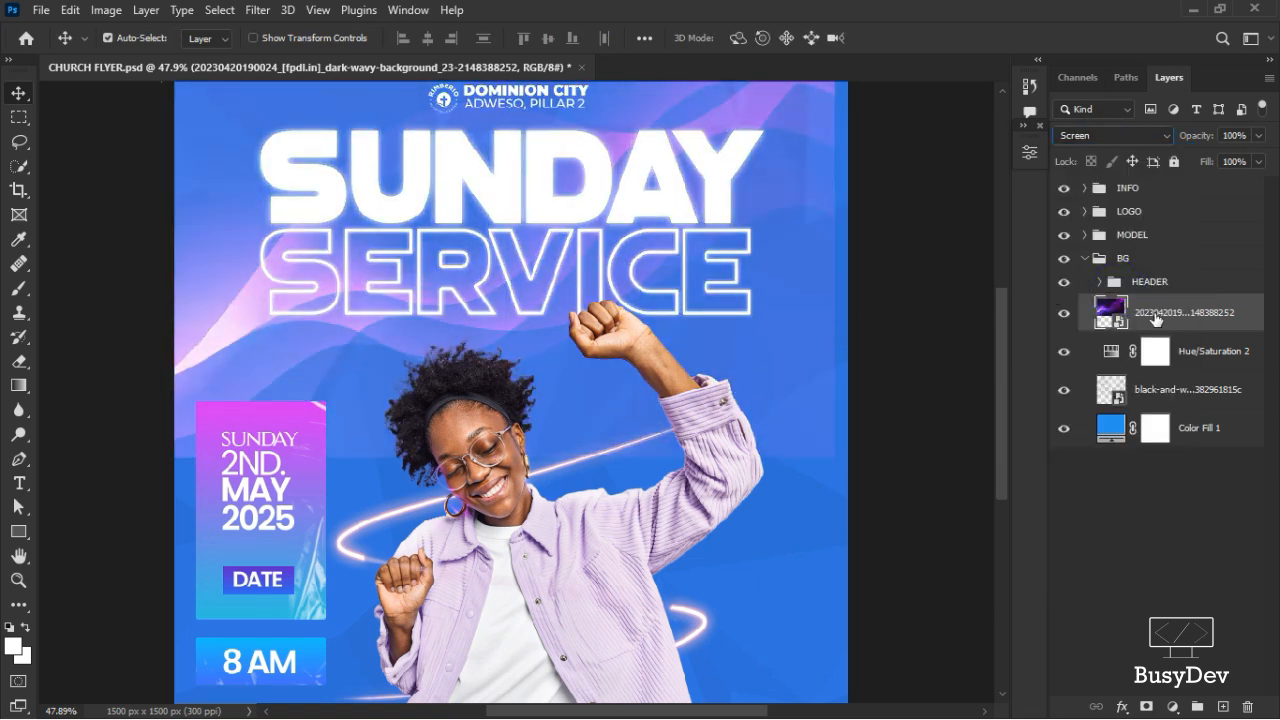
Apply Levels to the wavy light image as a smart filter, raising the black input level to about 105
{"action": "key", "text": "ctrl+l"}
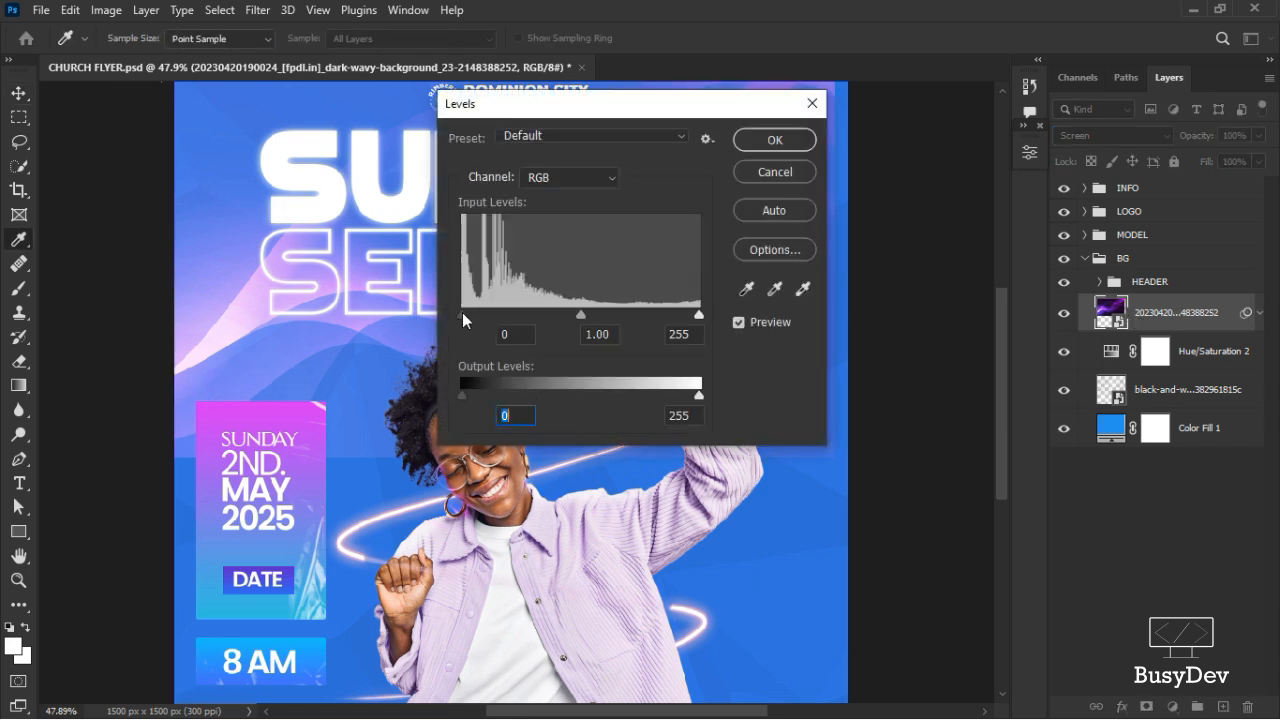
{"action": "left_click_drag", "start_coordinate": [462, 312], "coordinate": [561, 313]}
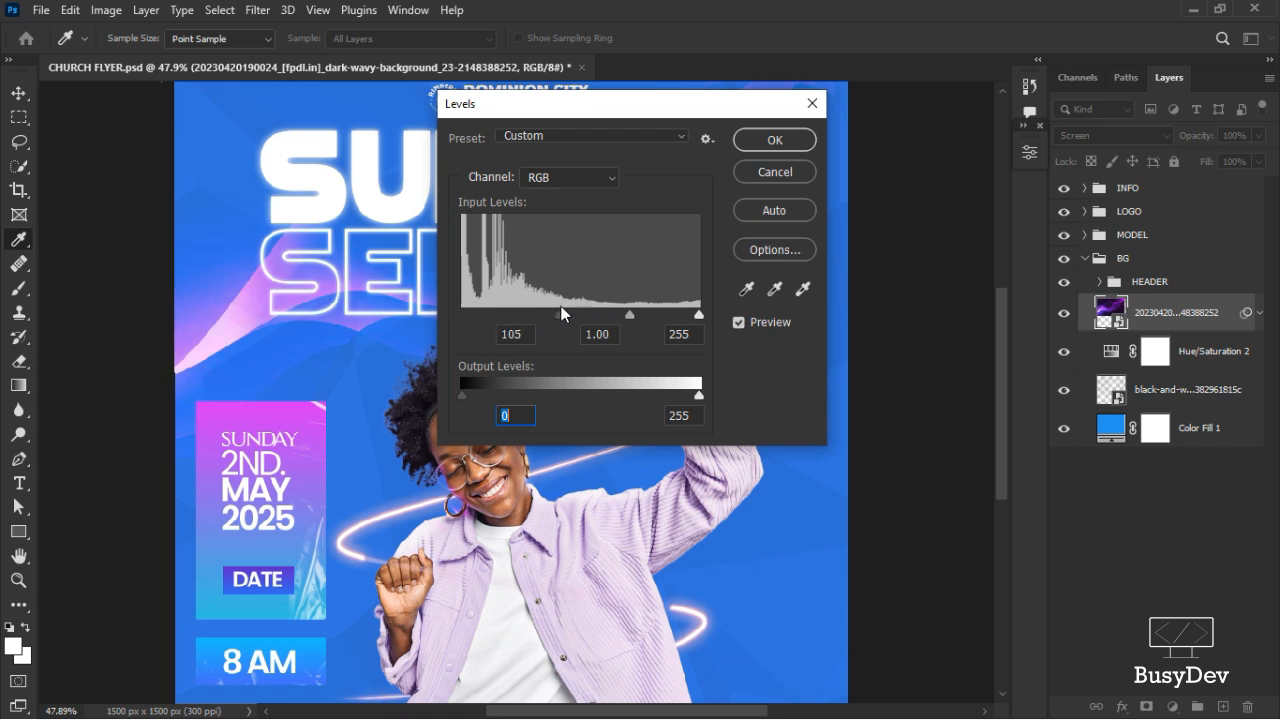
{"action": "left_click", "coordinate": [775, 140]}
{"action": "key", "text": "v"}
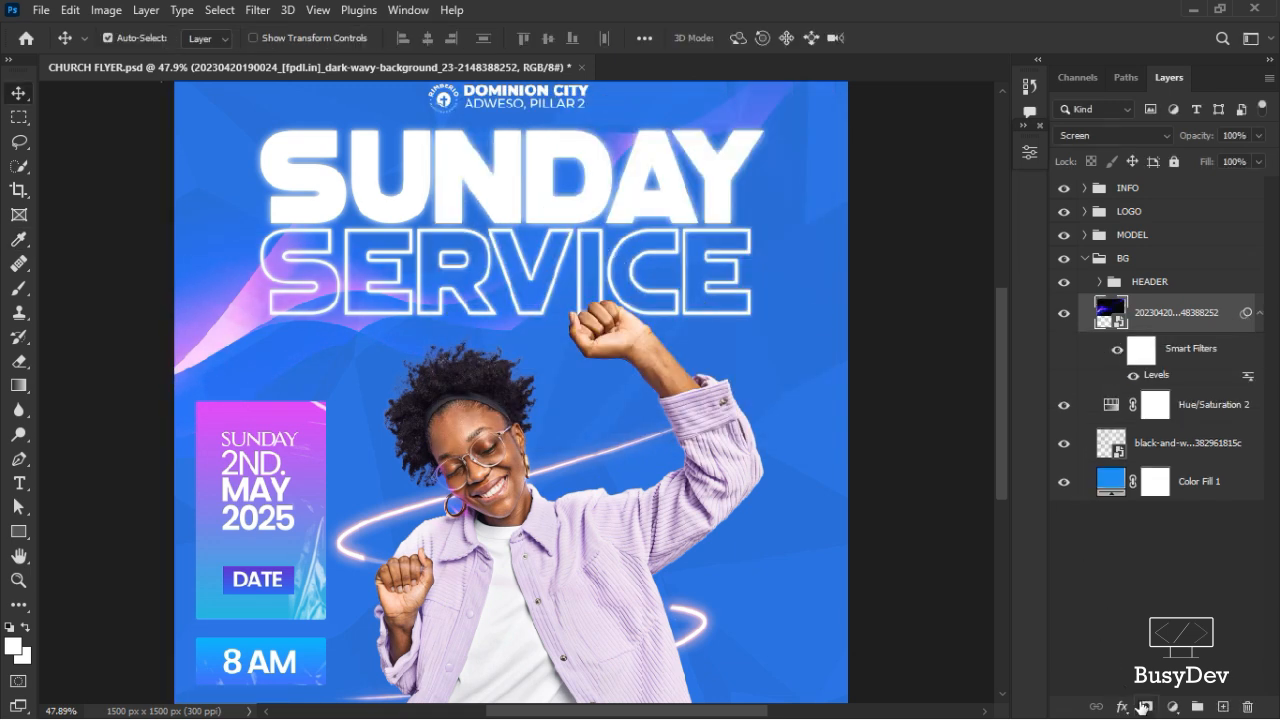
Add a layer mask to the wavy light image and paint black with a 700 px soft brush around the headline and upper-right corner
{"action": "left_click", "coordinate": [1146, 706]}
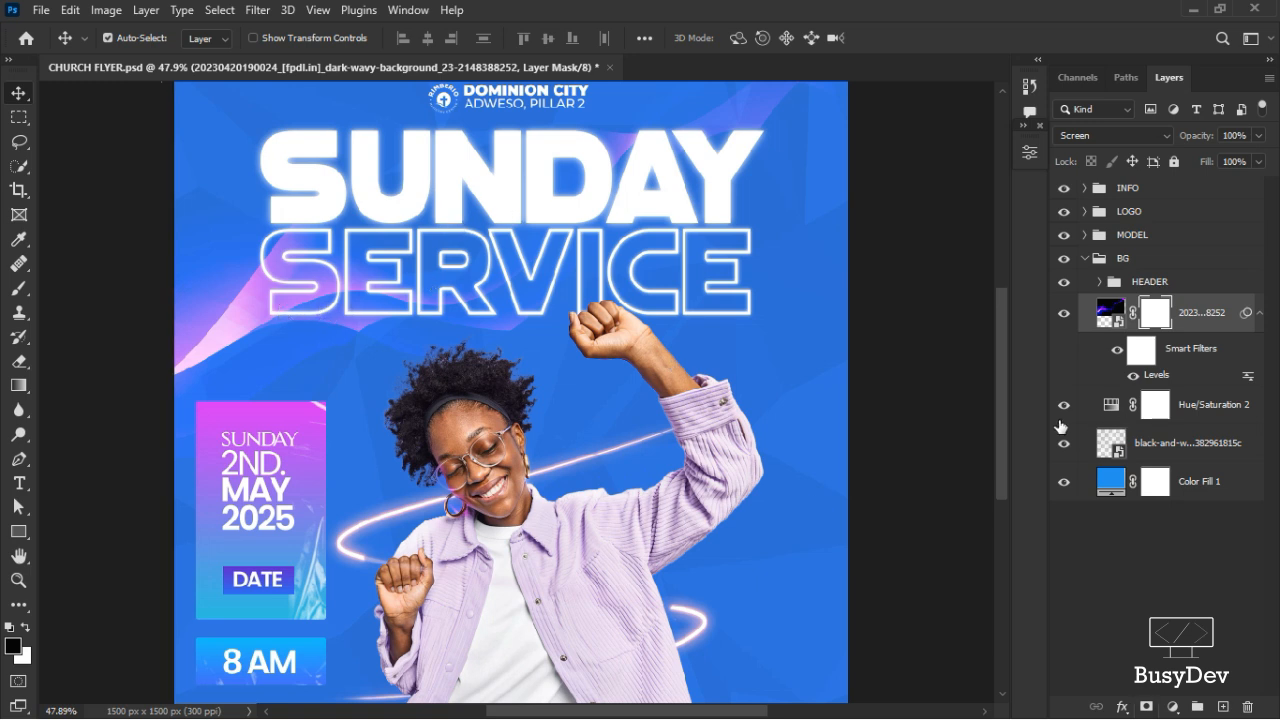
{"action": "key", "text": "b"}
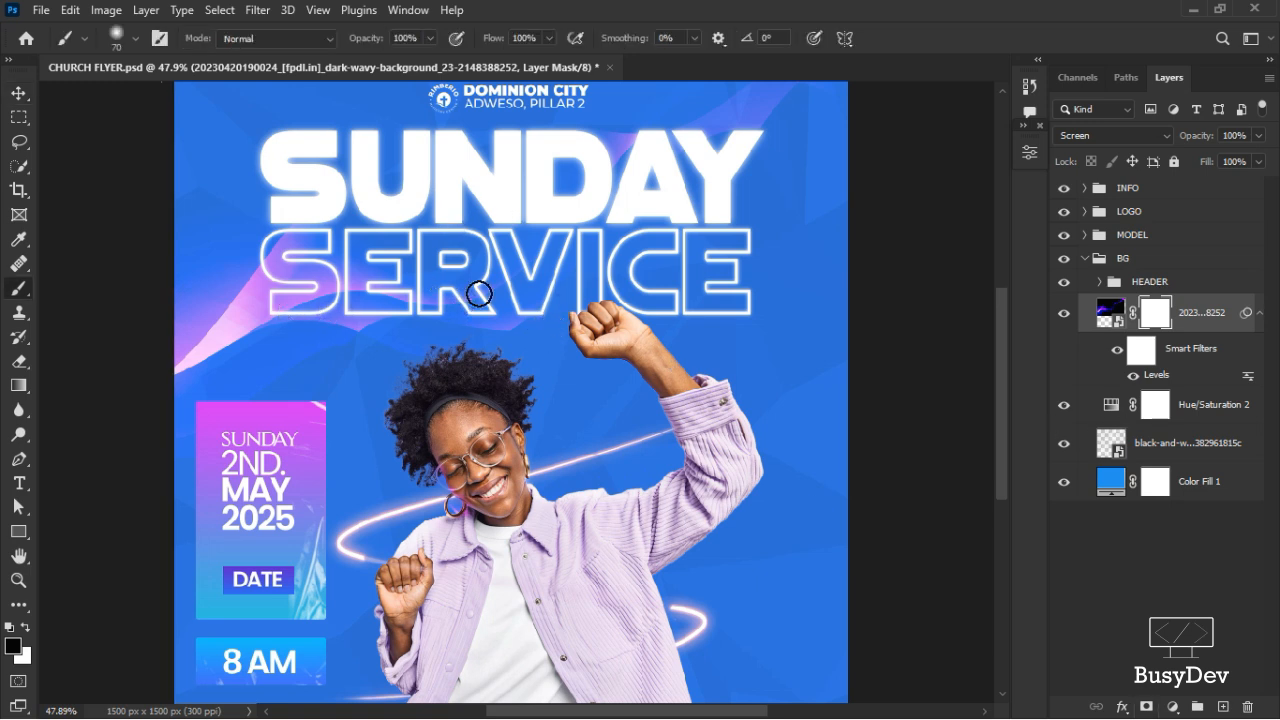
{"action": "key", "text": "bracketright"}
{"action": "key", "text": "bracketright"}
{"action": "key", "text": "bracketright"}
{"action": "key", "text": "bracketright"}
{"action": "key", "text": "bracketright"}
{"action": "key", "text": "bracketright"}
{"action": "key", "text": "bracketright"}
{"action": "key", "text": "bracketright"}
{"action": "key", "text": "bracketright"}
{"action": "key", "text": "bracketright"}
{"action": "key", "text": "bracketright"}
{"action": "key", "text": "bracketright"}
{"action": "key", "text": "bracketright"}
{"action": "scroll", "coordinate": [515, 257], "scroll_direction": "up", "scroll_amount": 1}
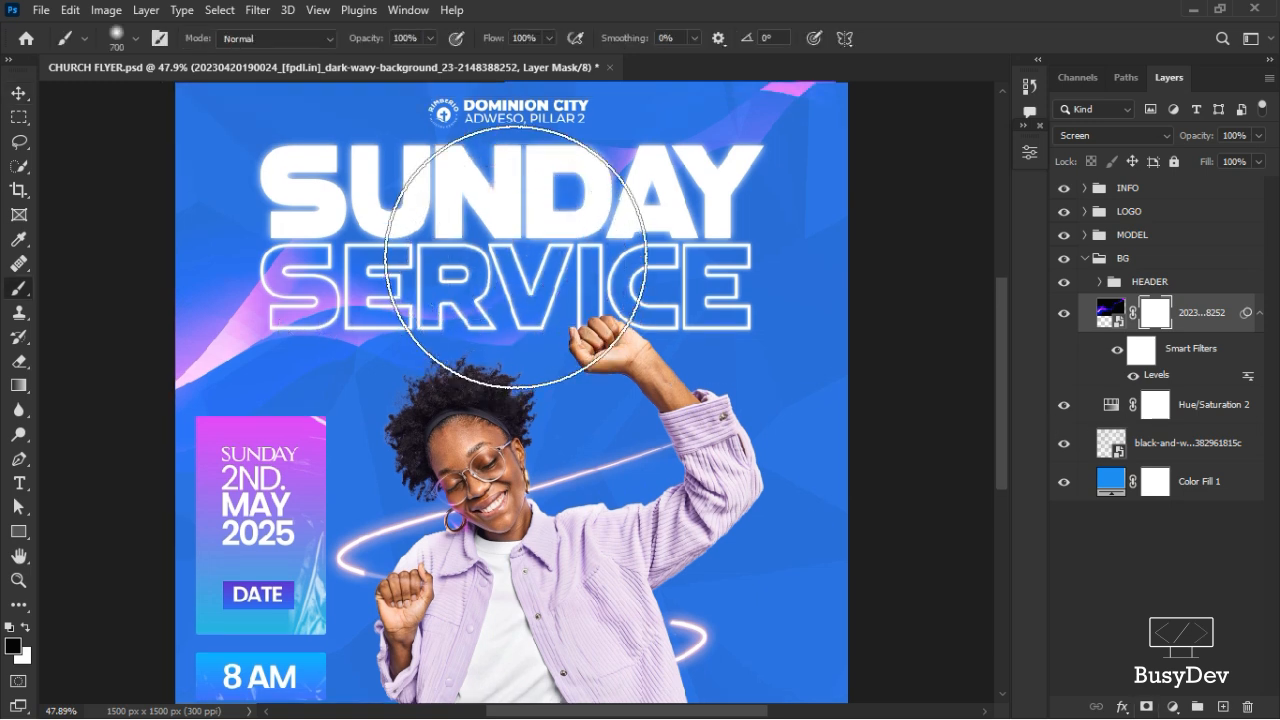
{"action": "scroll", "coordinate": [515, 257], "scroll_direction": "up", "scroll_amount": 3}
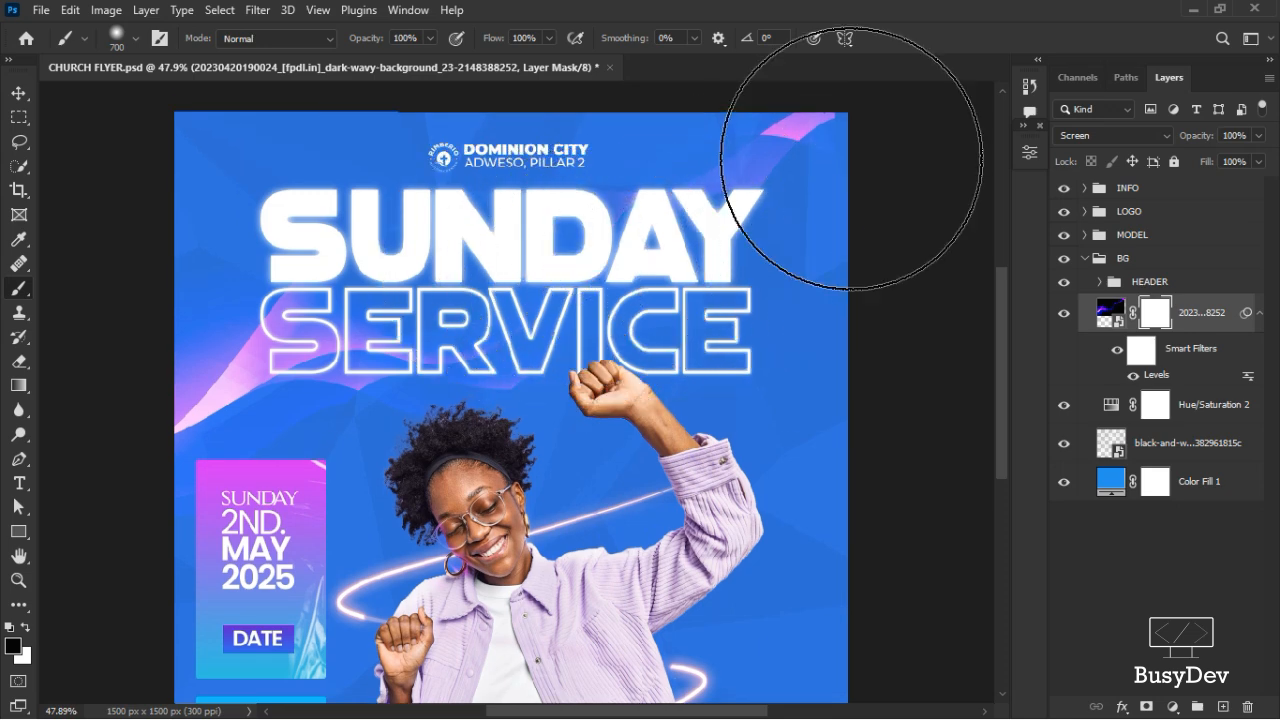
{"action": "mouse_move", "coordinate": [851, 158]}
{"action": "left_mouse_down"}
{"action": "mouse_move", "coordinate": [694, 157]}
{"action": "mouse_move", "coordinate": [486, 214]}
{"action": "mouse_move", "coordinate": [429, 200]}
{"action": "left_mouse_up"}
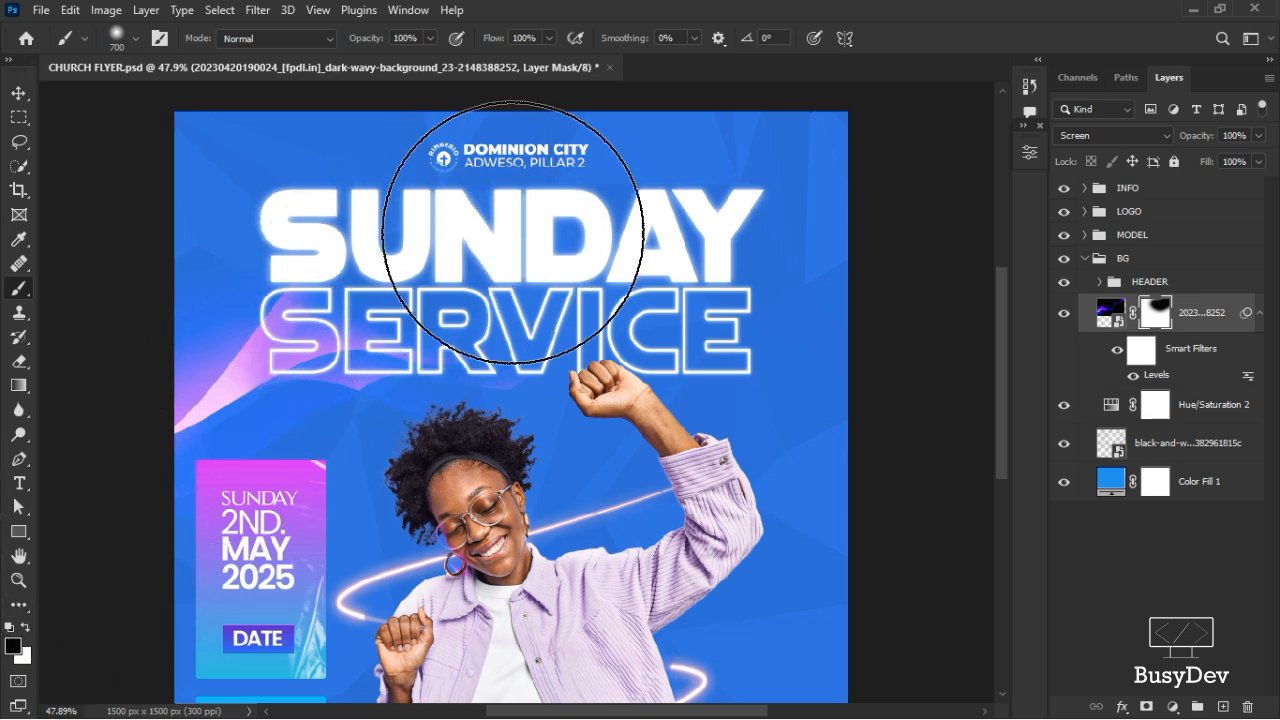
{"action": "mouse_move", "coordinate": [524, 252]}
{"action": "left_mouse_down"}
{"action": "mouse_move", "coordinate": [460, 310]}
{"action": "mouse_move", "coordinate": [374, 286]}
{"action": "mouse_move", "coordinate": [334, 222]}
{"action": "mouse_move", "coordinate": [399, 359]}
{"action": "left_mouse_up"}
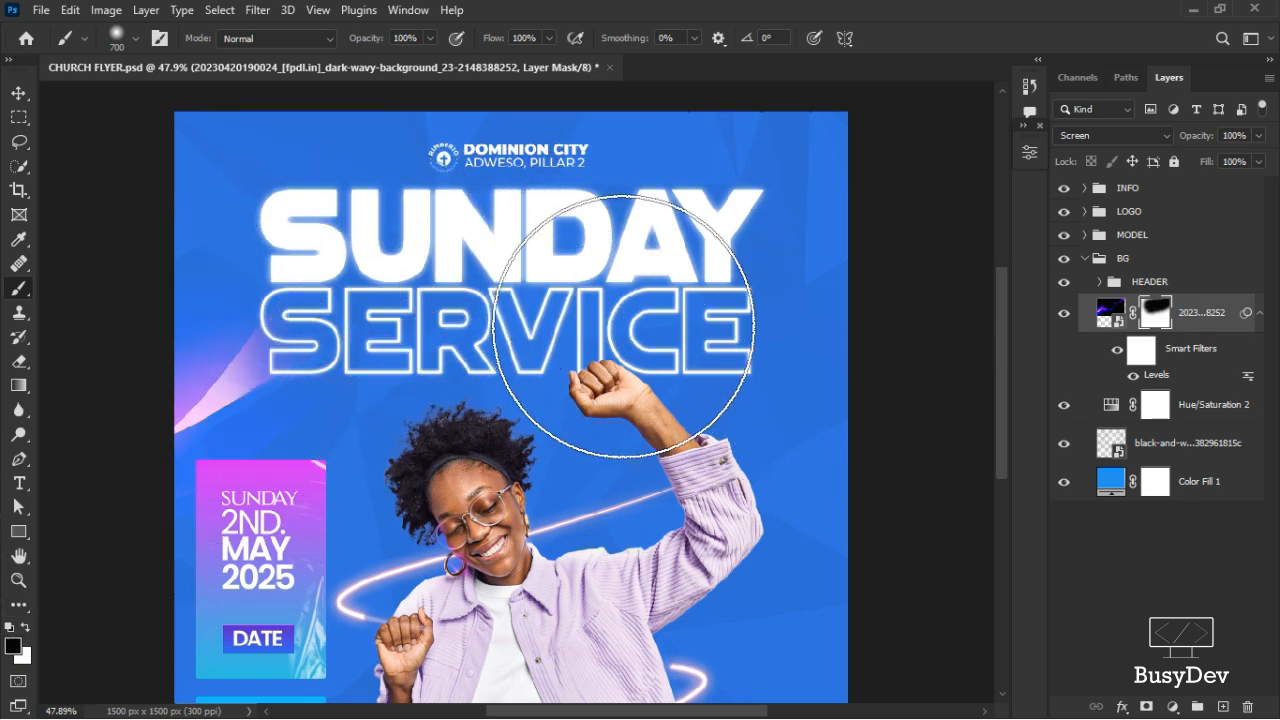
{"action": "key", "text": "v"}
{"action": "scroll", "coordinate": [449, 343], "scroll_direction": "down", "scroll_amount": 2}
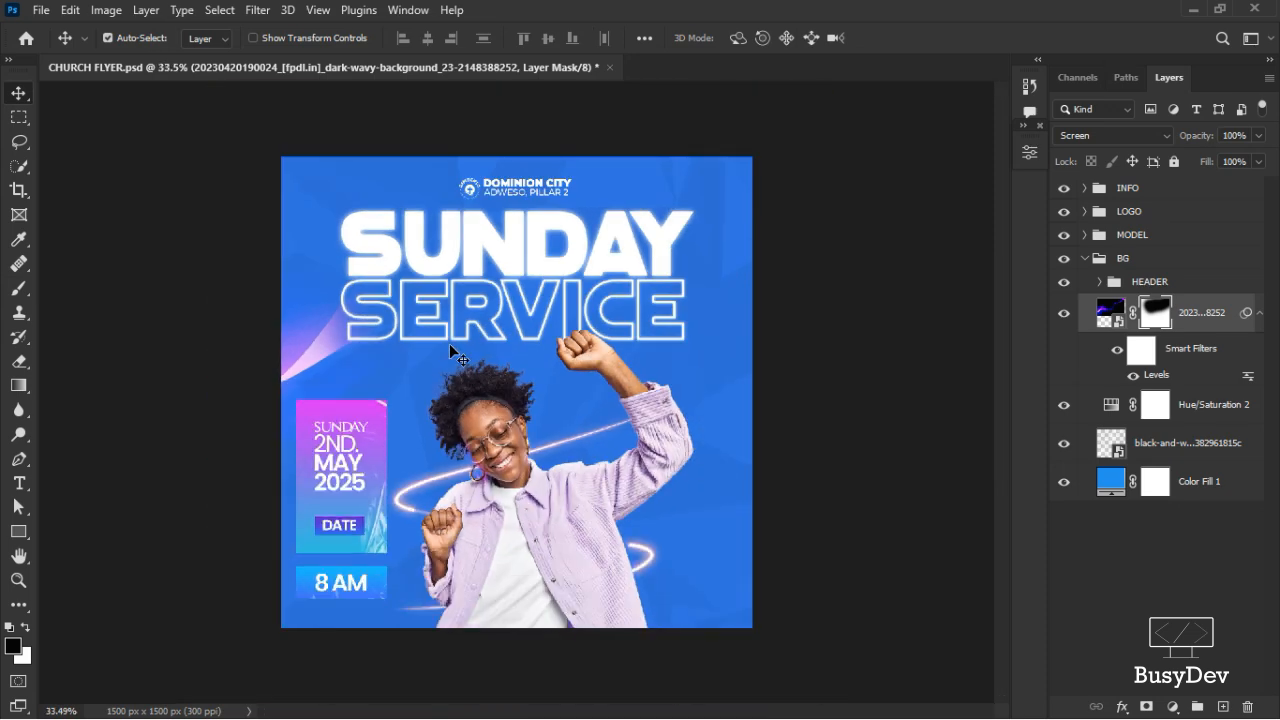
{"action": "scroll", "coordinate": [506, 339], "scroll_direction": "up", "scroll_amount": 2}
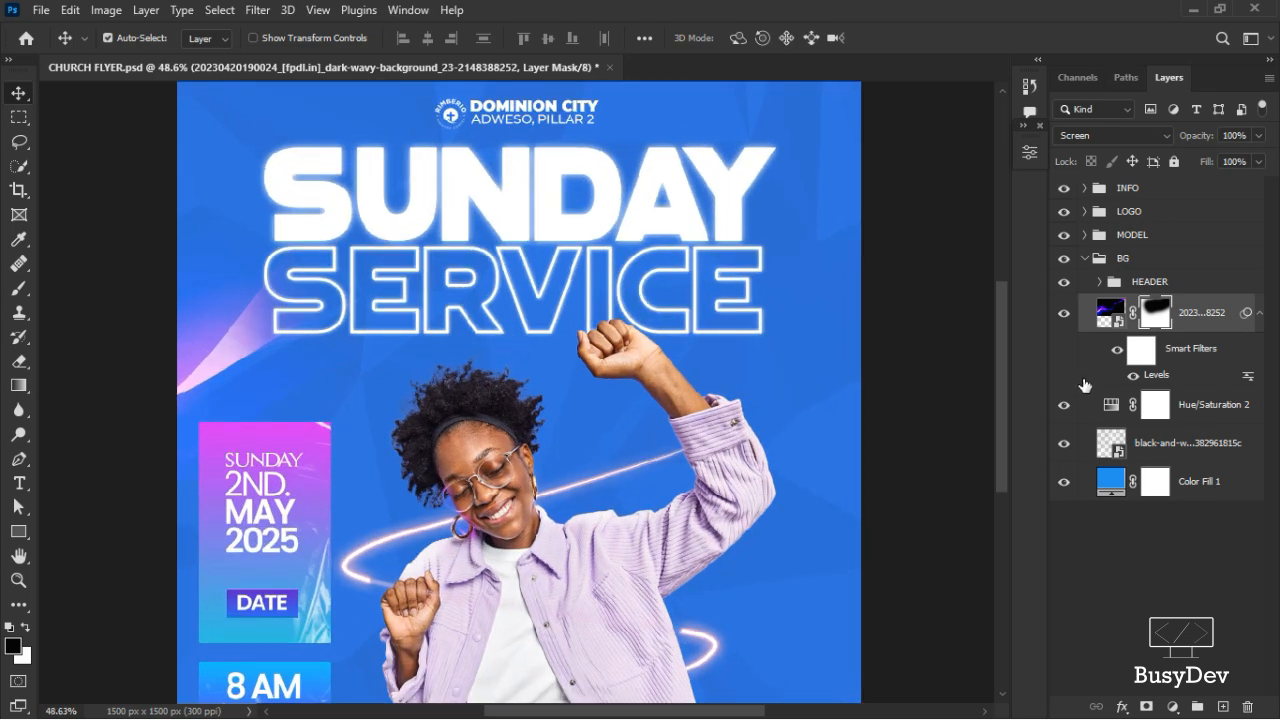
Reopen the wavy light image's Levels smart filter and set its black input level to 181
{"action": "double_click", "coordinate": [1156, 375]}
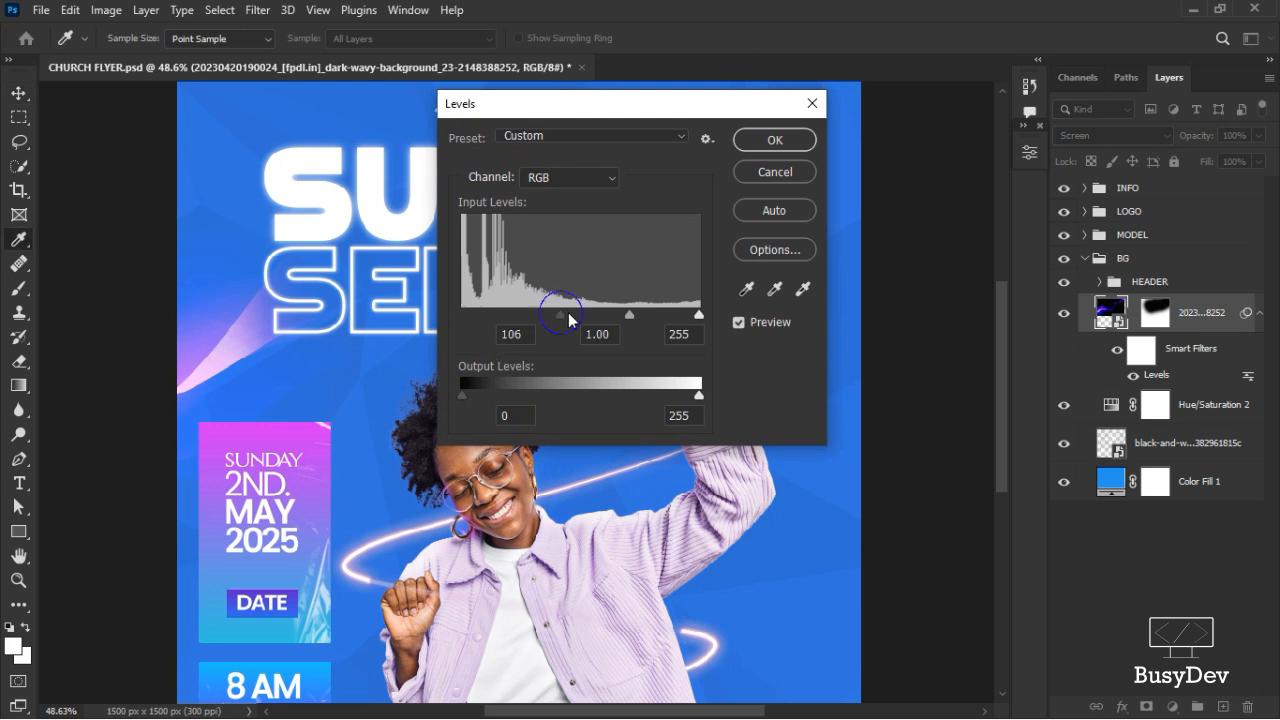
{"action": "left_click_drag", "start_coordinate": [568, 318], "coordinate": [631, 318]}
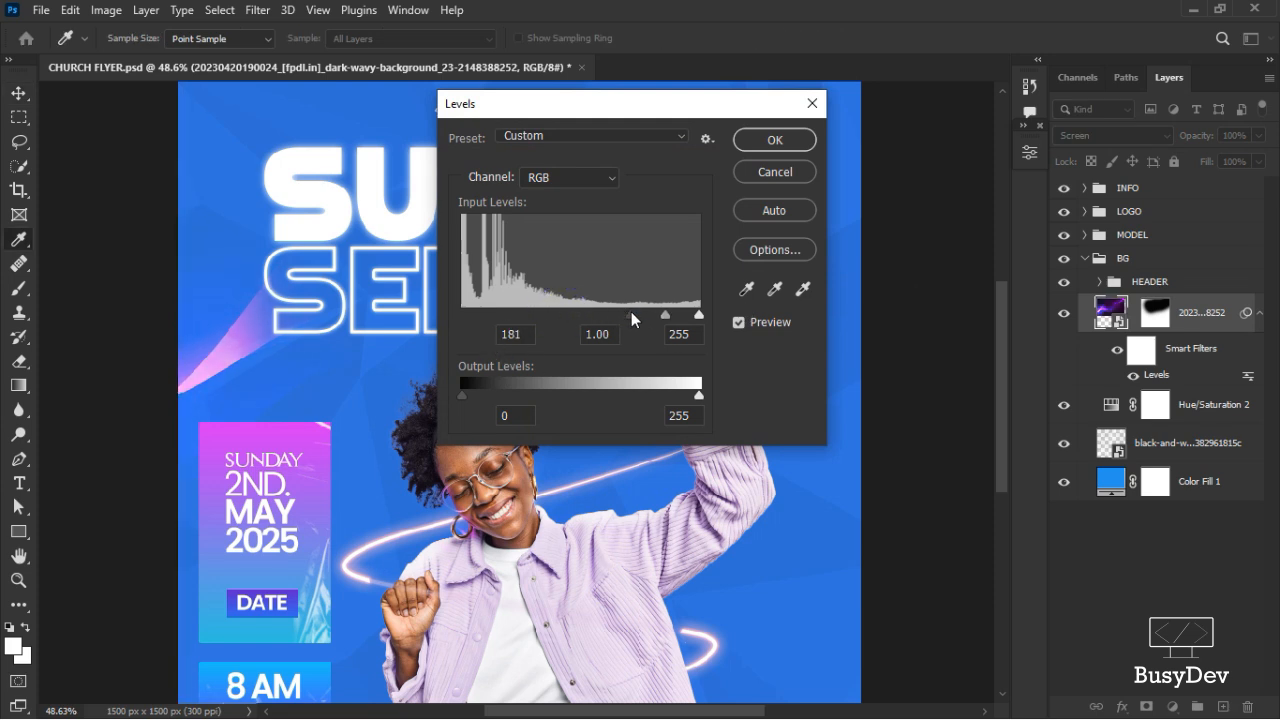
{"action": "left_click", "coordinate": [765, 141]}
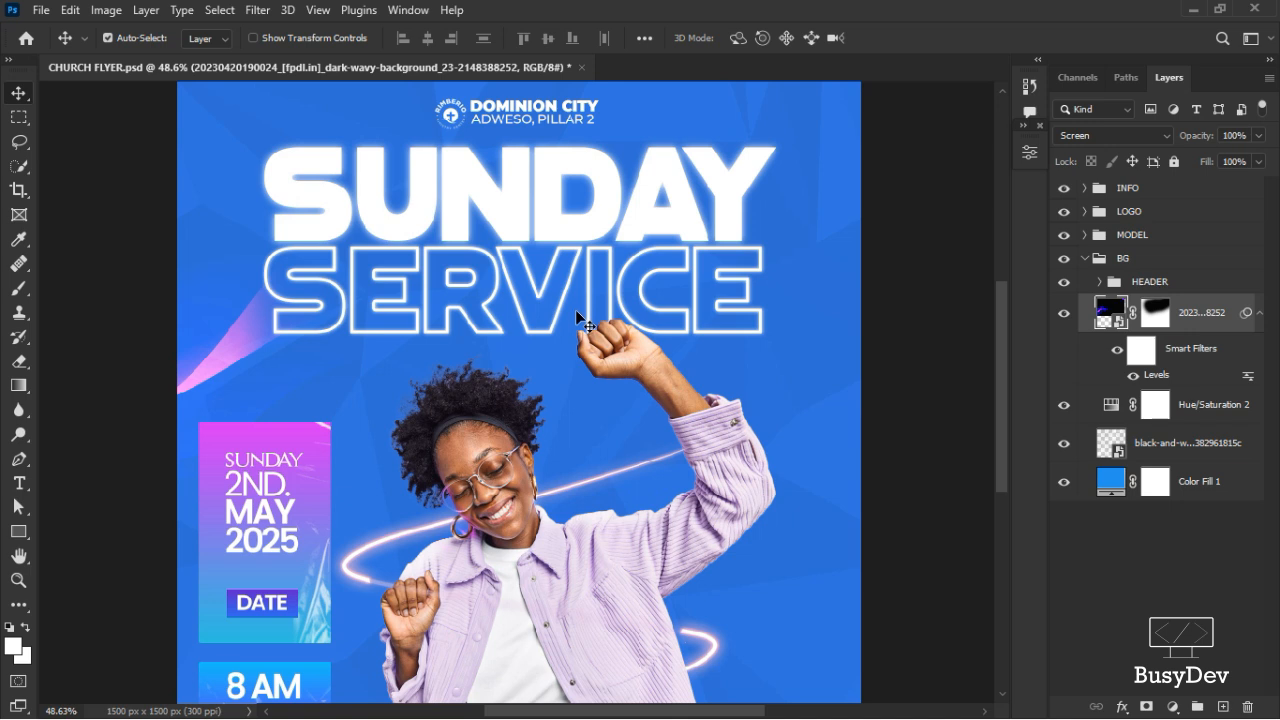
{"action": "scroll", "coordinate": [574, 310], "scroll_direction": "down", "scroll_amount": 3}
{"action": "scroll", "coordinate": [565, 299], "scroll_direction": "up", "scroll_amount": 4}
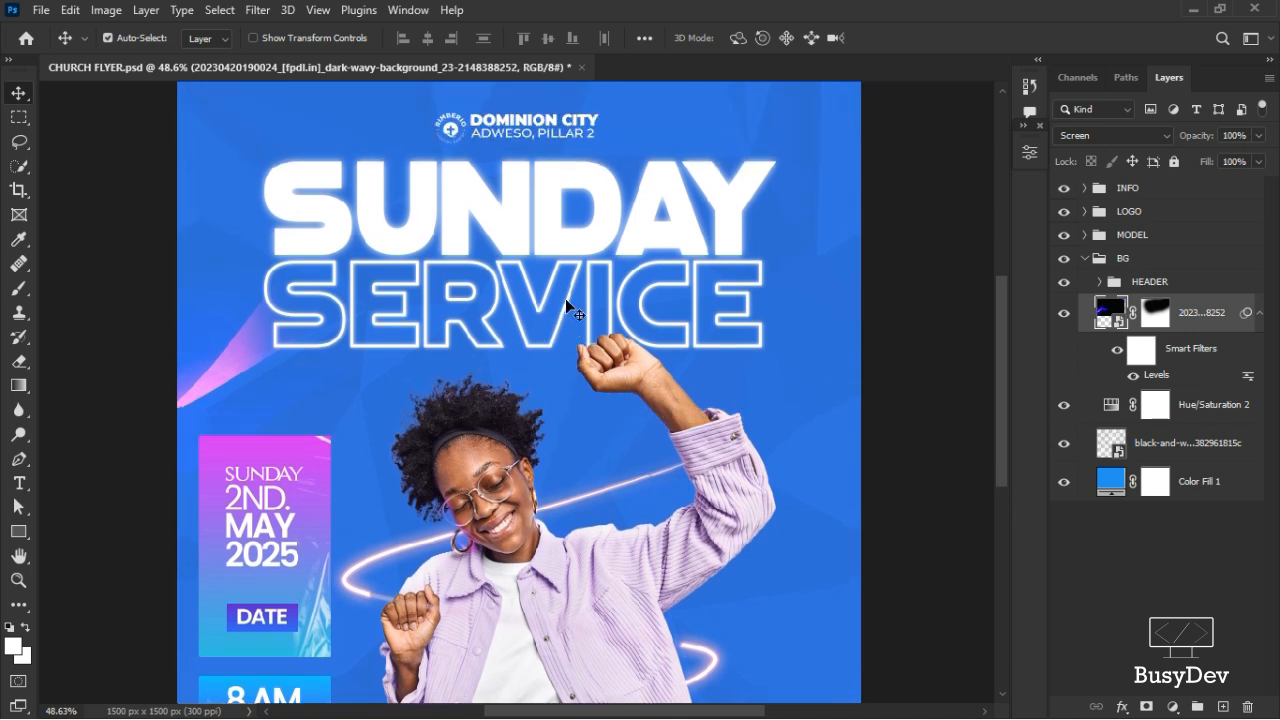
{"action": "scroll", "coordinate": [565, 298], "scroll_direction": "up", "scroll_amount": 3}
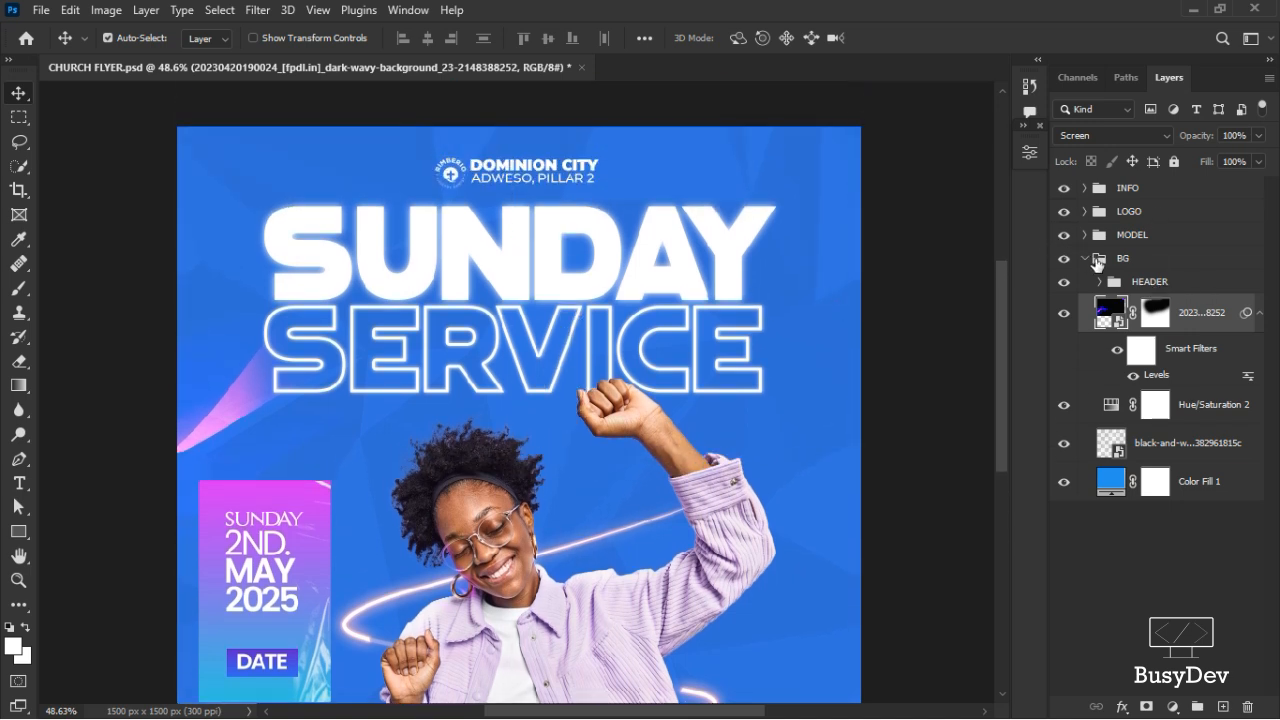
Collapse the BG group and add a Color Balance layer above INFO, with midtones at Cyan–Red -14 and Yellow–Blue +9
{"action": "left_click", "coordinate": [1086, 260]}
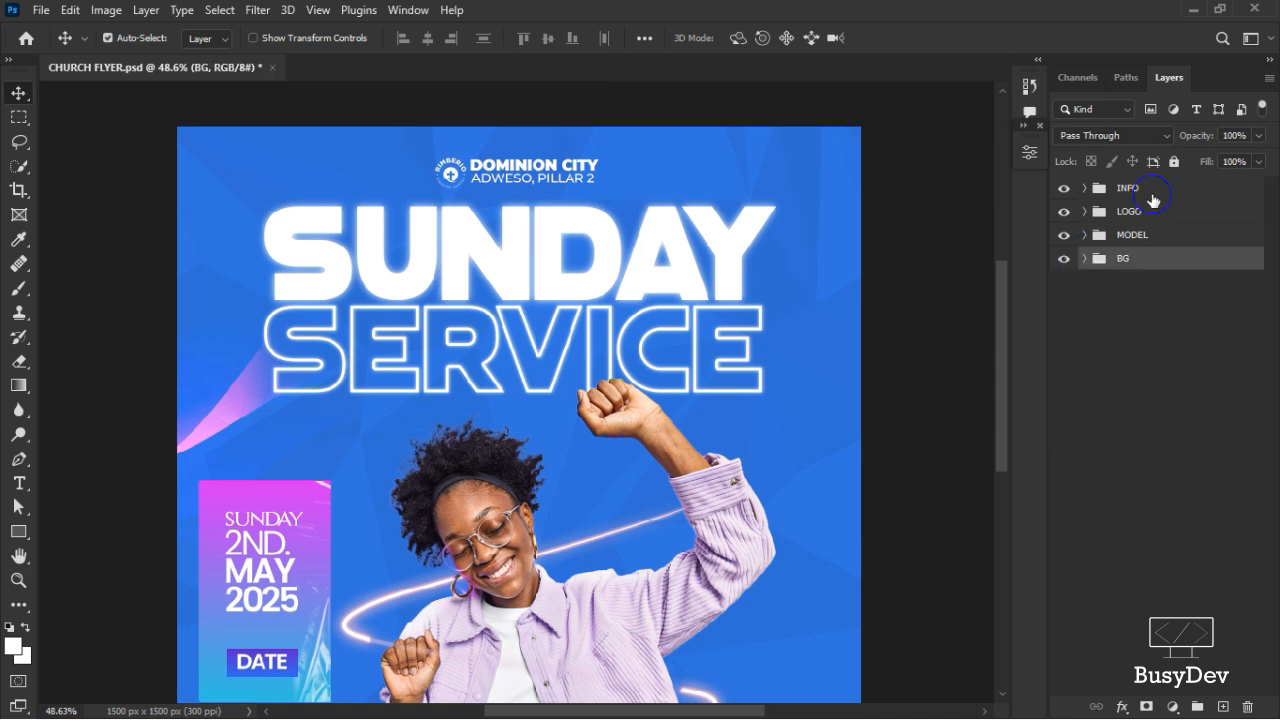
{"action": "left_click", "coordinate": [1150, 194]}
{"action": "scroll", "coordinate": [729, 289], "scroll_direction": "down", "scroll_amount": 2}
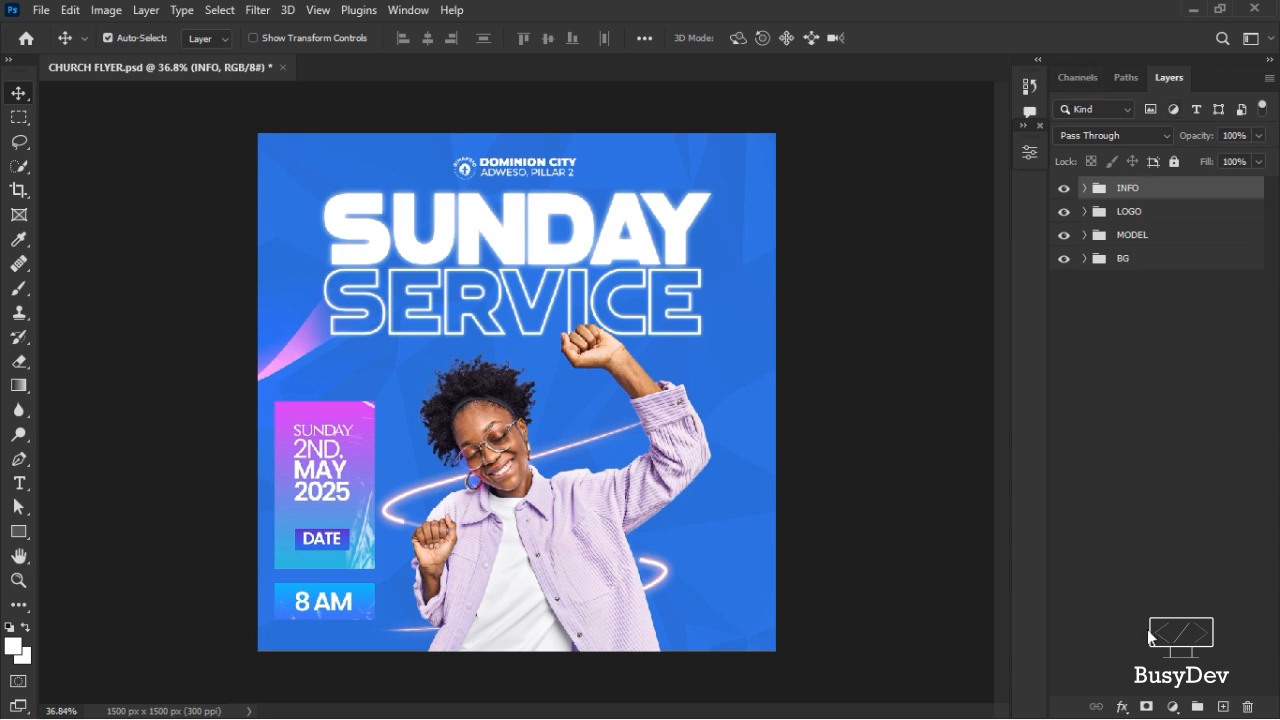
{"action": "left_click", "coordinate": [1172, 706]}
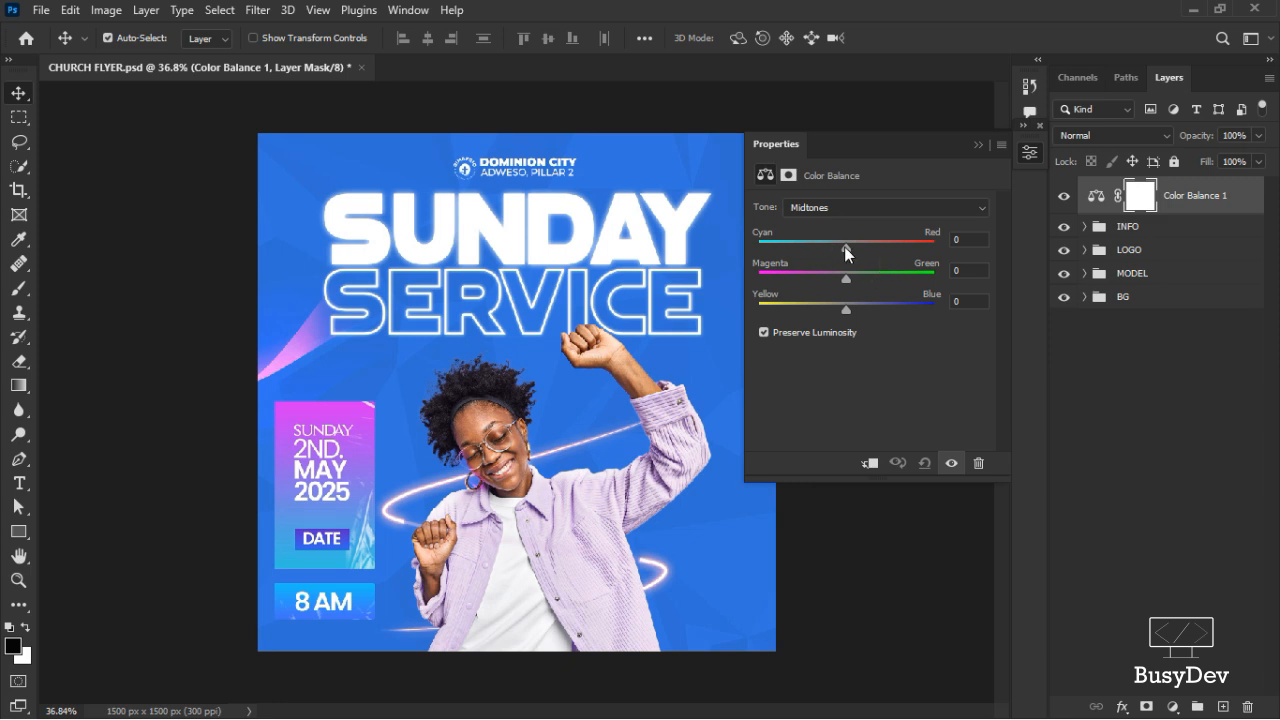
{"action": "left_click_drag", "start_coordinate": [846, 247], "coordinate": [833, 247]}
{"action": "left_click_drag", "start_coordinate": [845, 301], "coordinate": [855, 309]}
Set the Yellow–Blue balance of the Color Balance layer's shadows to +5
{"action": "left_click", "coordinate": [911, 206]}
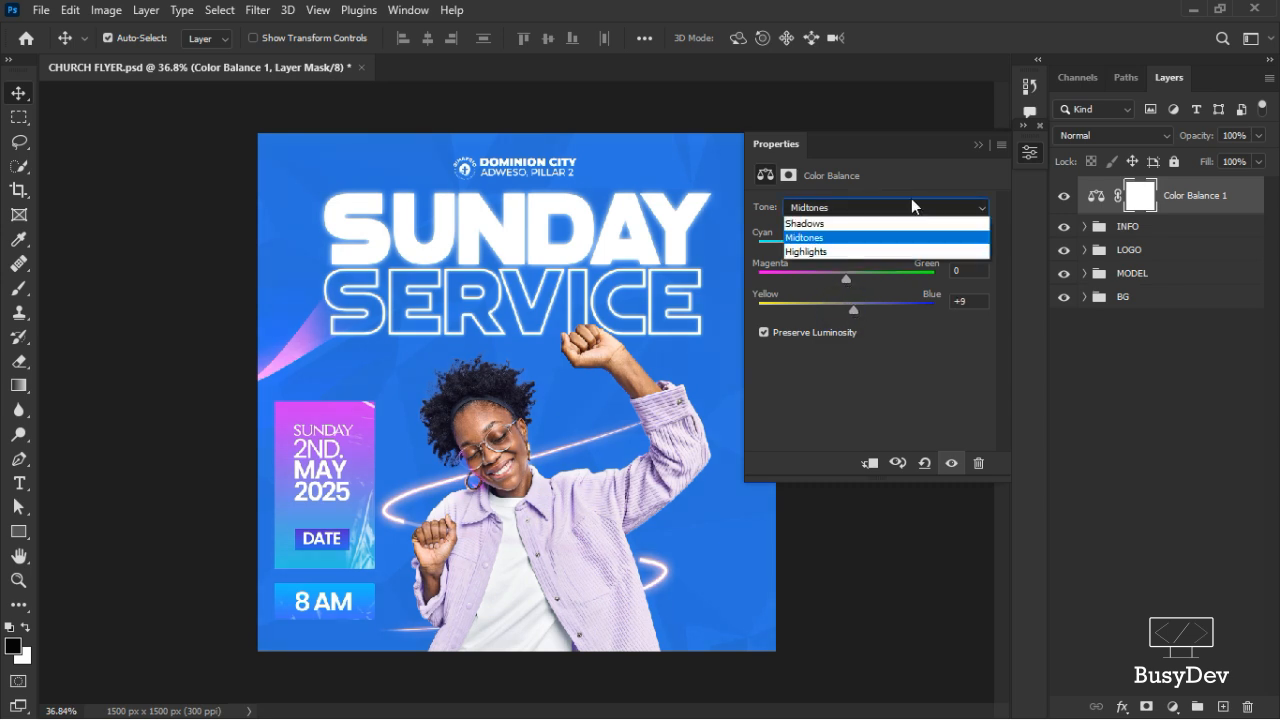
{"action": "left_click", "coordinate": [849, 223]}
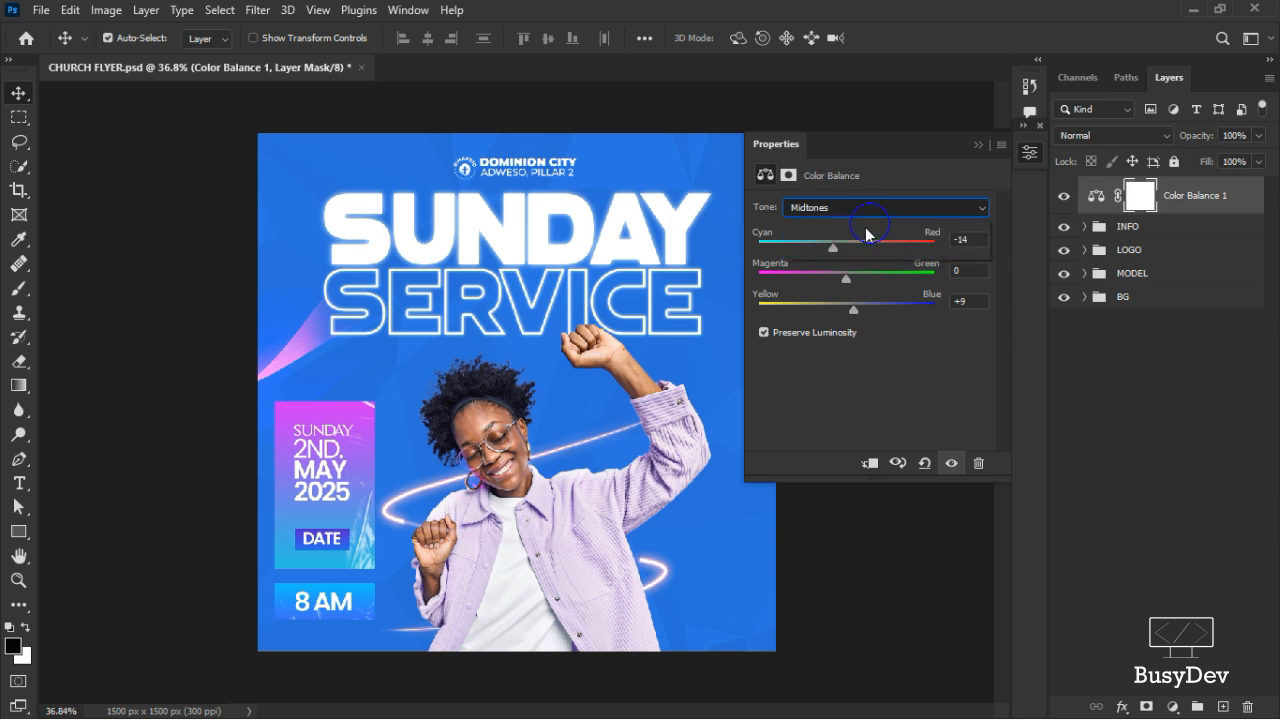
{"action": "left_click_drag", "start_coordinate": [851, 310], "coordinate": [854, 307]}
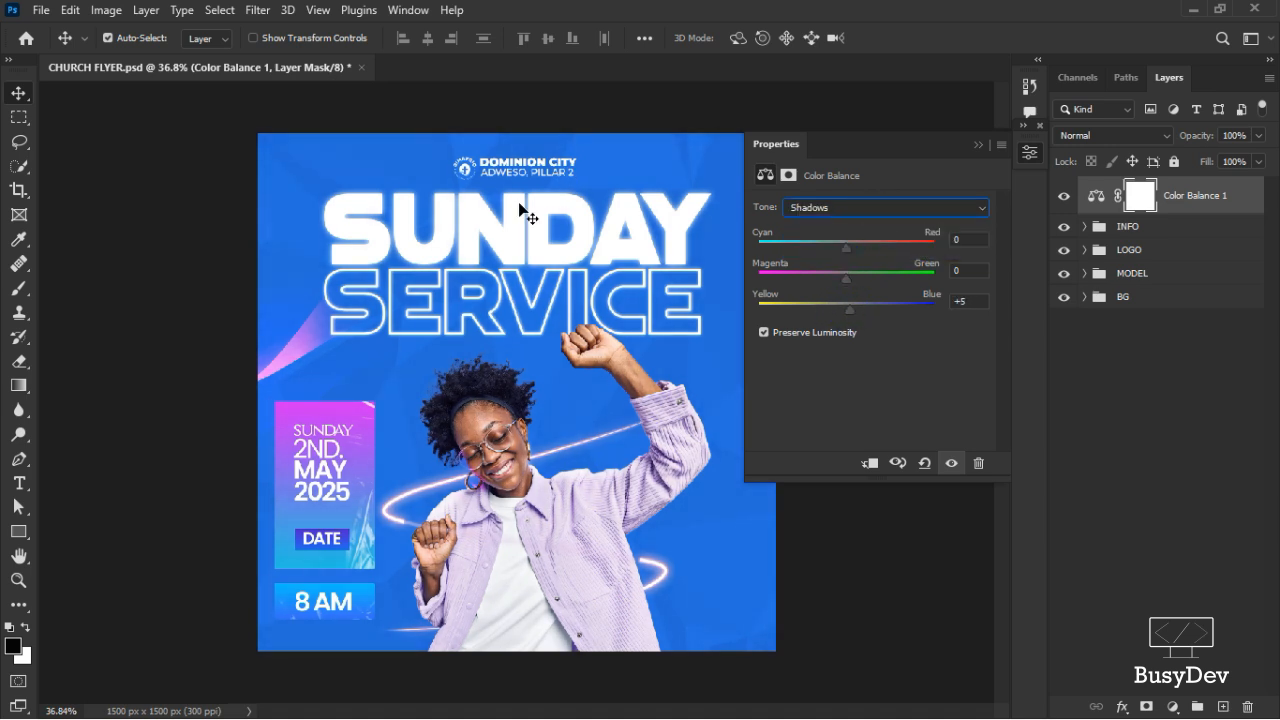
Set the Color Balance highlights to about -27 for Magenta–Green and +10 for Yellow–Blue
{"action": "left_click", "coordinate": [843, 206]}
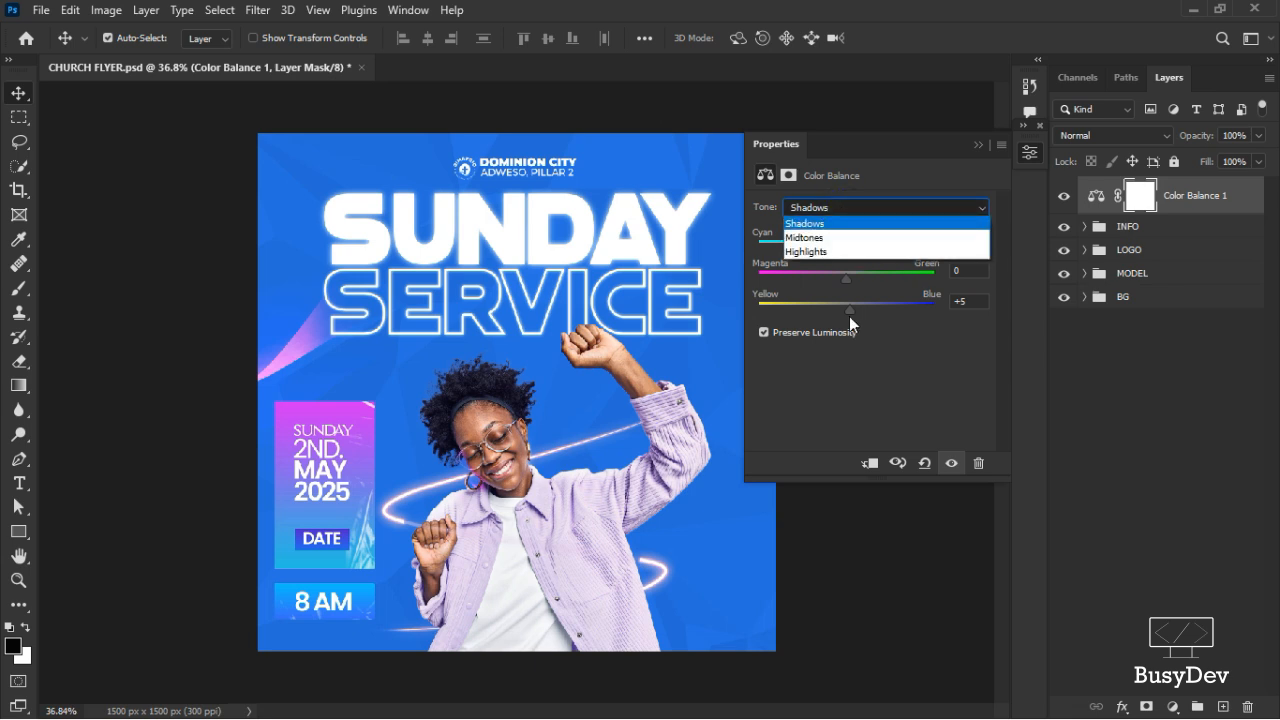
{"action": "left_click", "coordinate": [857, 252]}
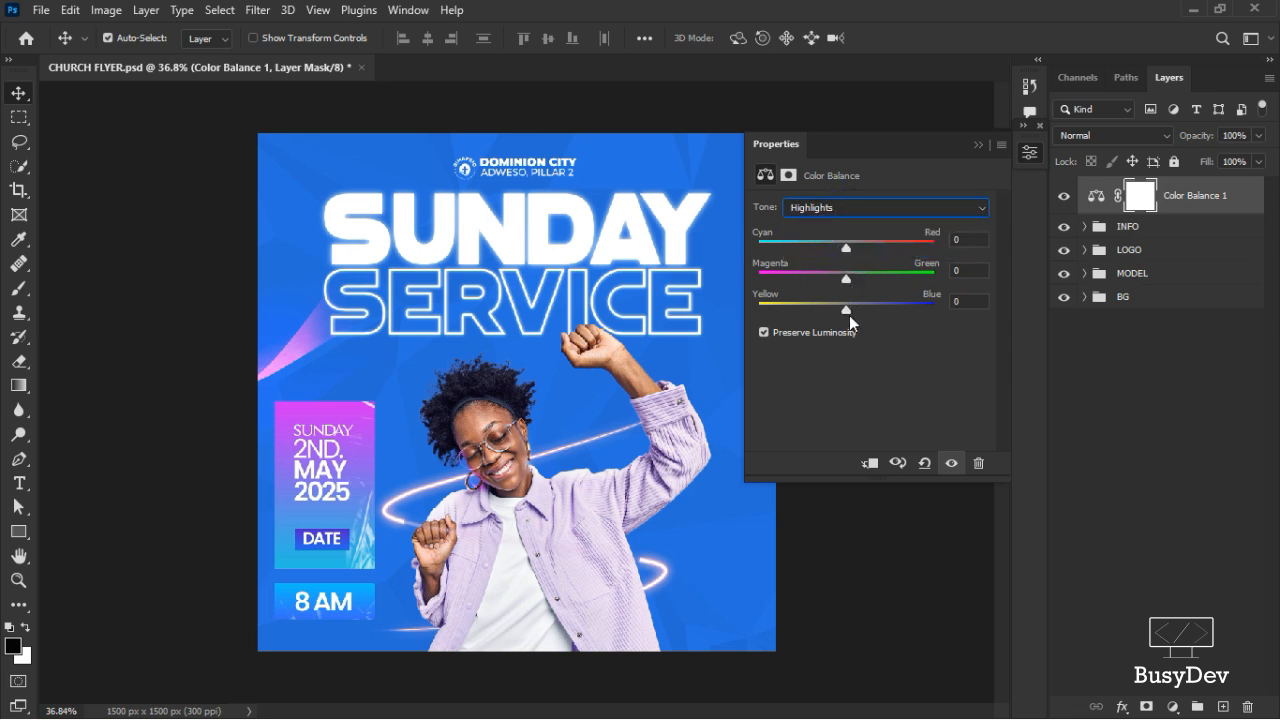
{"action": "left_click_drag", "start_coordinate": [846, 312], "coordinate": [856, 310]}
{"action": "left_click_drag", "start_coordinate": [842, 278], "coordinate": [823, 283]}
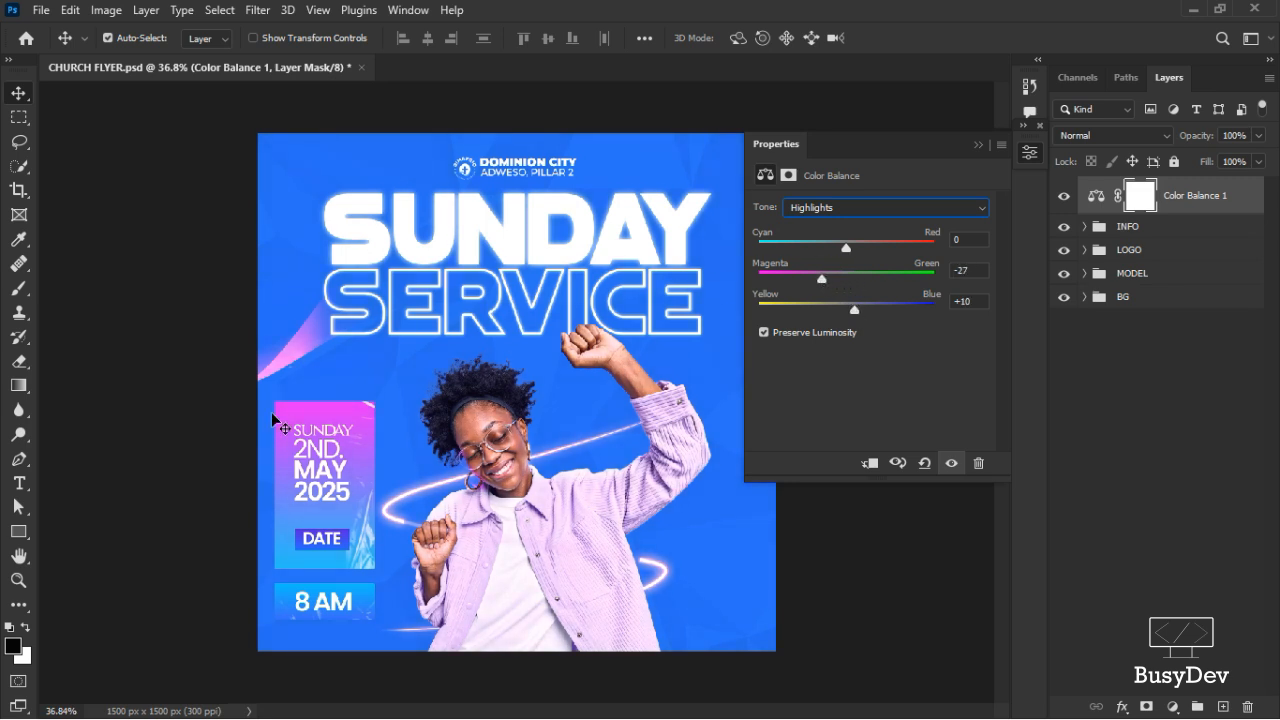
{"action": "left_click", "coordinate": [829, 281]}
{"action": "left_click", "coordinate": [1028, 155]}
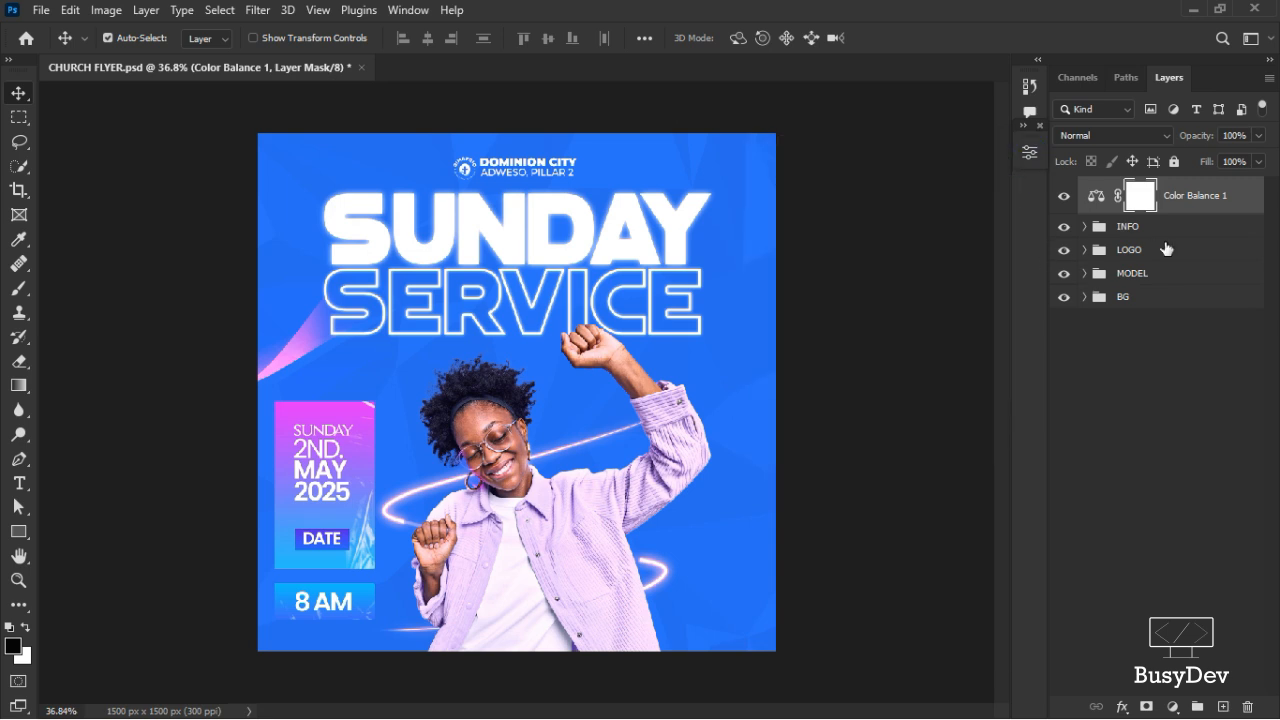
Add a Curves adjustment layer above Color Balance 1 and form an S-curve that darkens the shadows and lifts the highlights
{"action": "scroll", "coordinate": [530, 374], "scroll_direction": "up", "scroll_amount": 6}
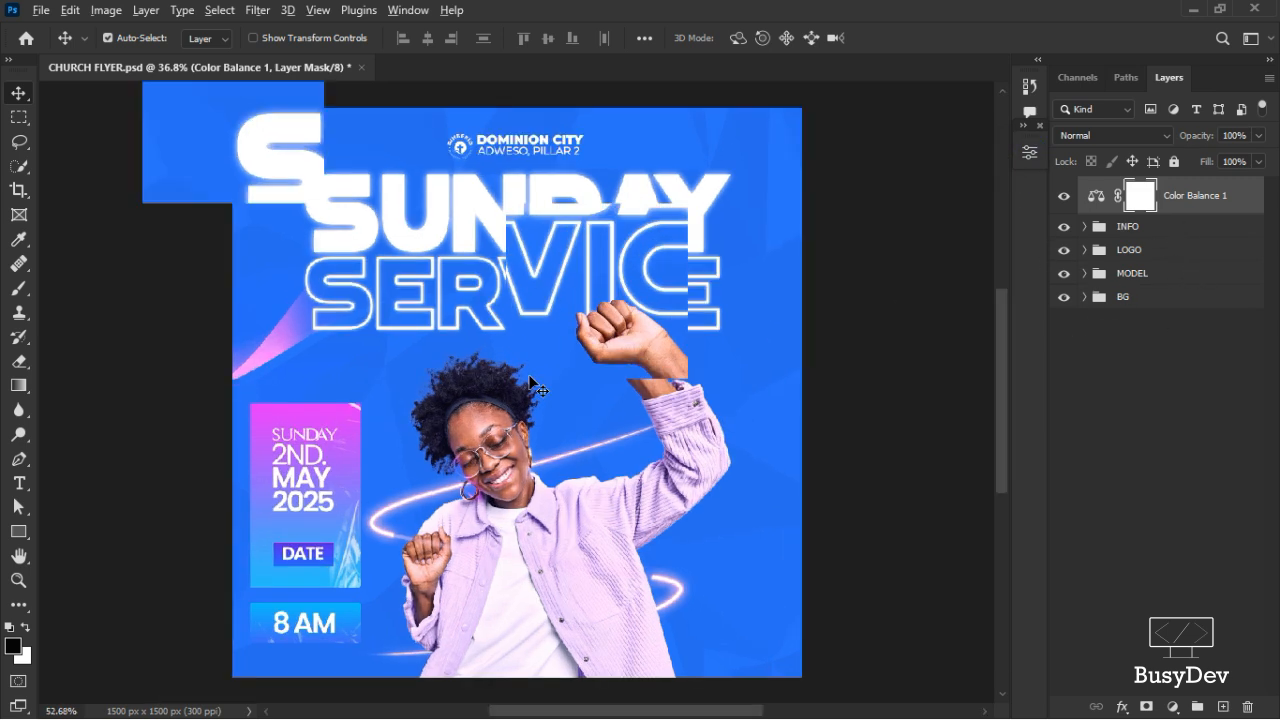
{"action": "scroll", "coordinate": [531, 366], "scroll_direction": "down", "scroll_amount": 6}
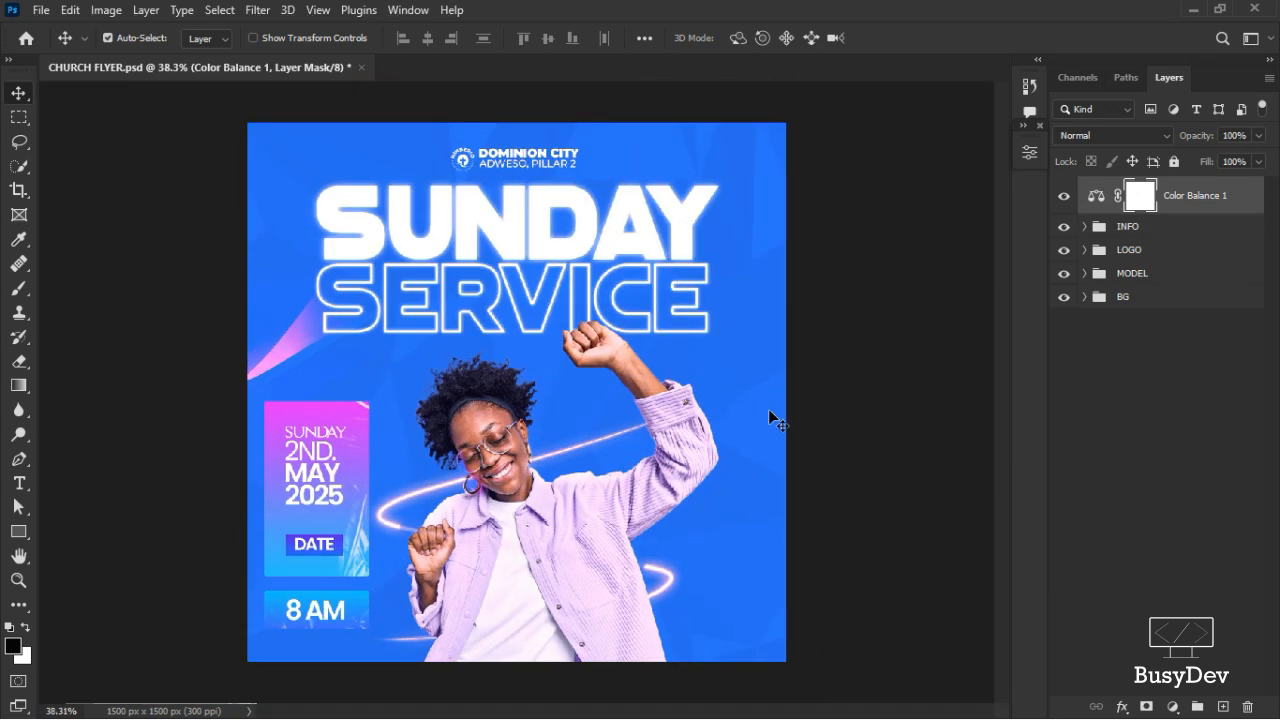
{"action": "left_click", "coordinate": [1172, 706]}
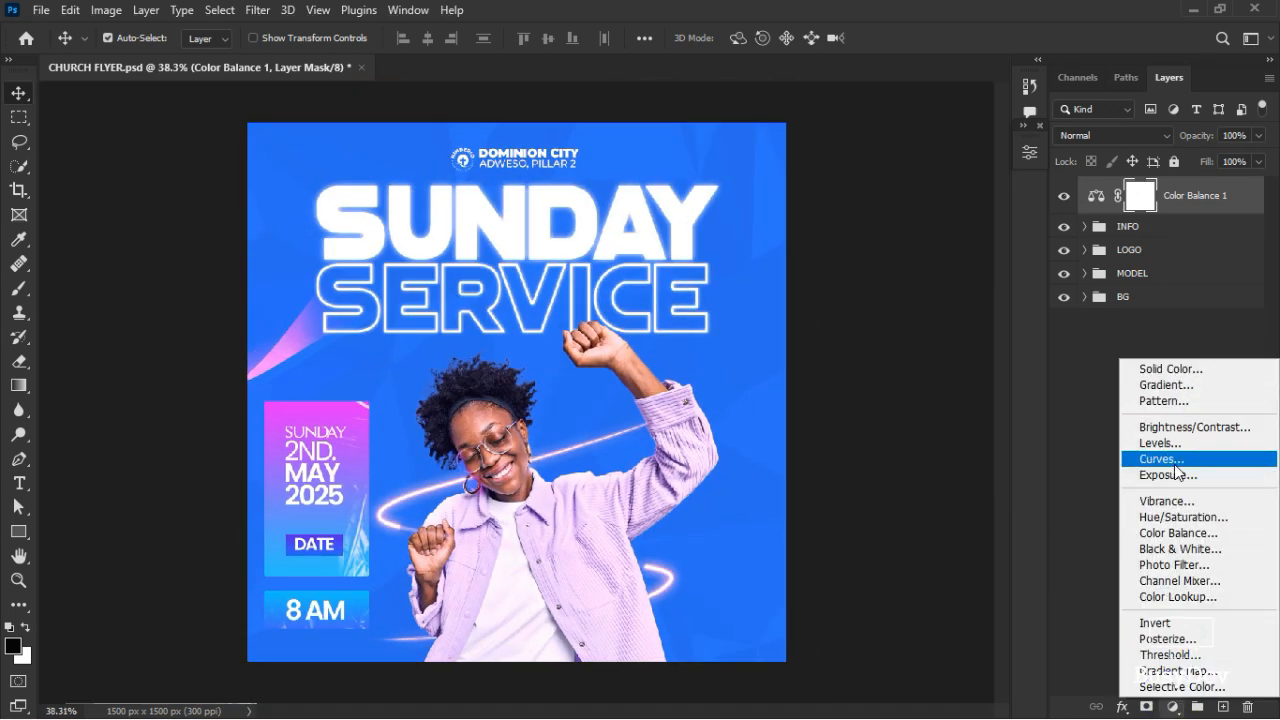
{"action": "key", "text": "Escape"}
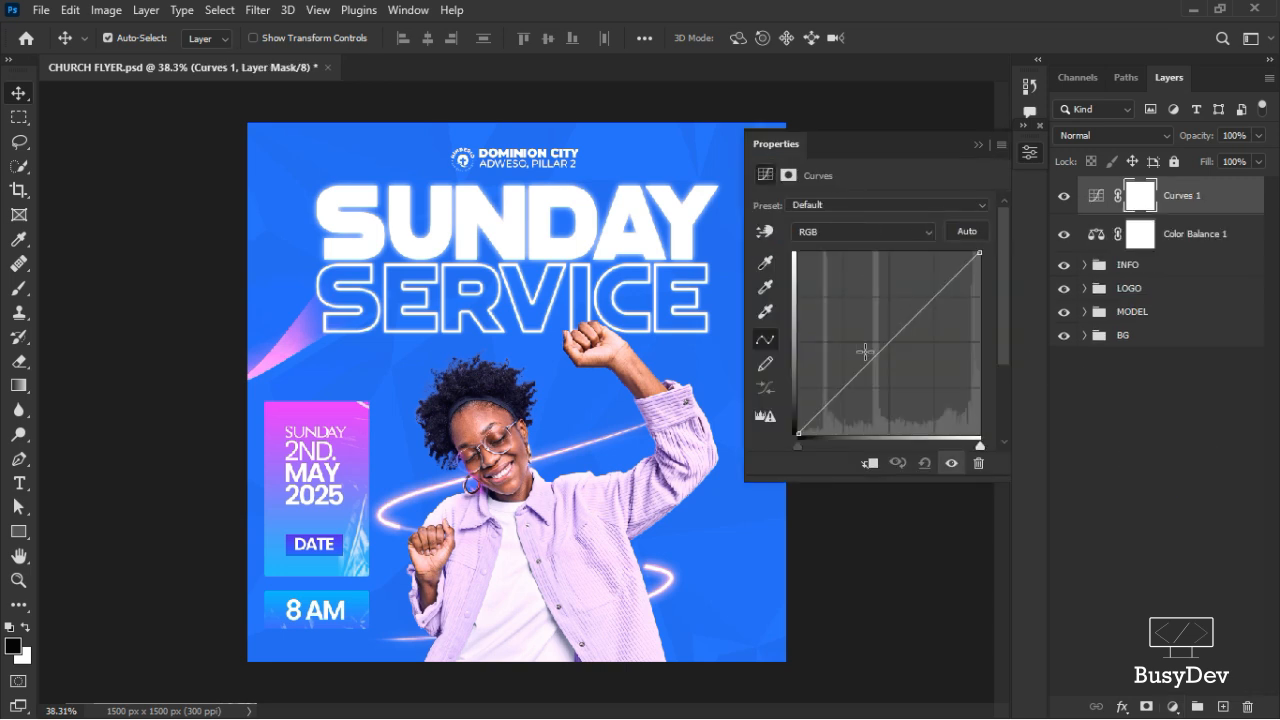
{"action": "left_click_drag", "start_coordinate": [861, 372], "coordinate": [875, 368]}
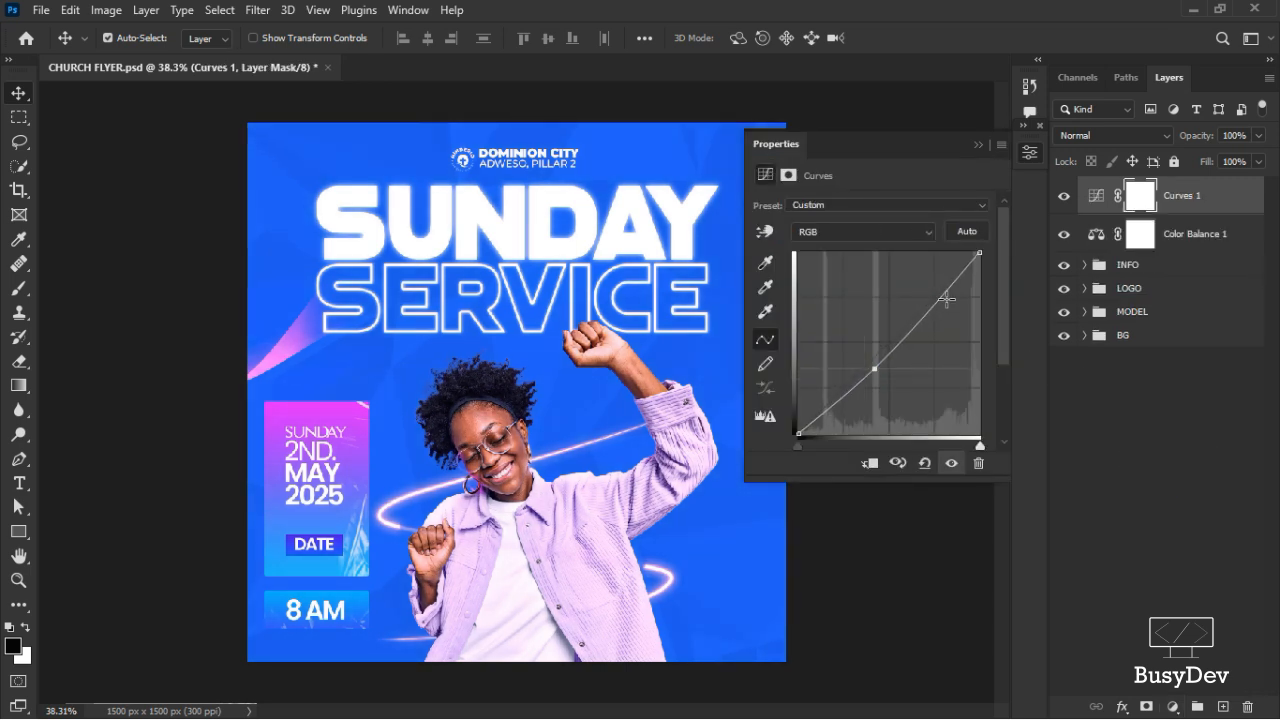
{"action": "left_click_drag", "start_coordinate": [939, 296], "coordinate": [937, 293]}
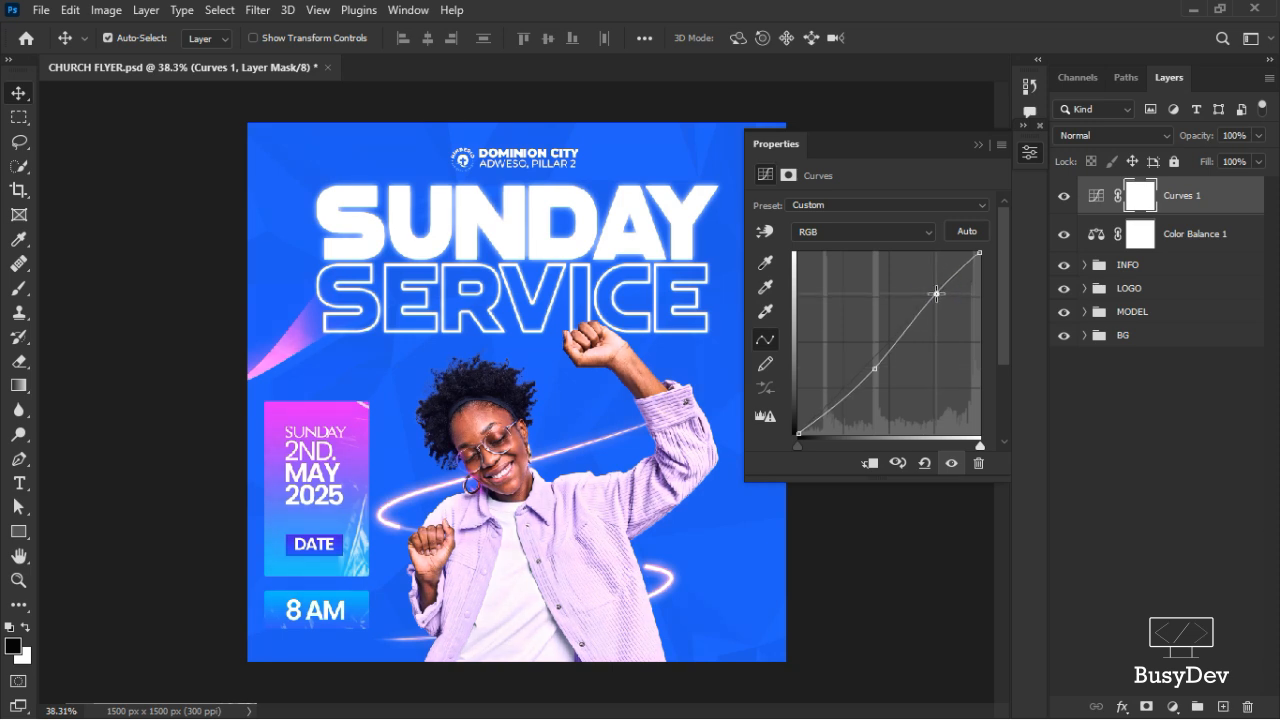
Refine the S-curve by moving its lower point deeper into the shadows and nudging the upper point to brighten the highlights slightly
{"action": "left_click_drag", "start_coordinate": [872, 370], "coordinate": [856, 384]}
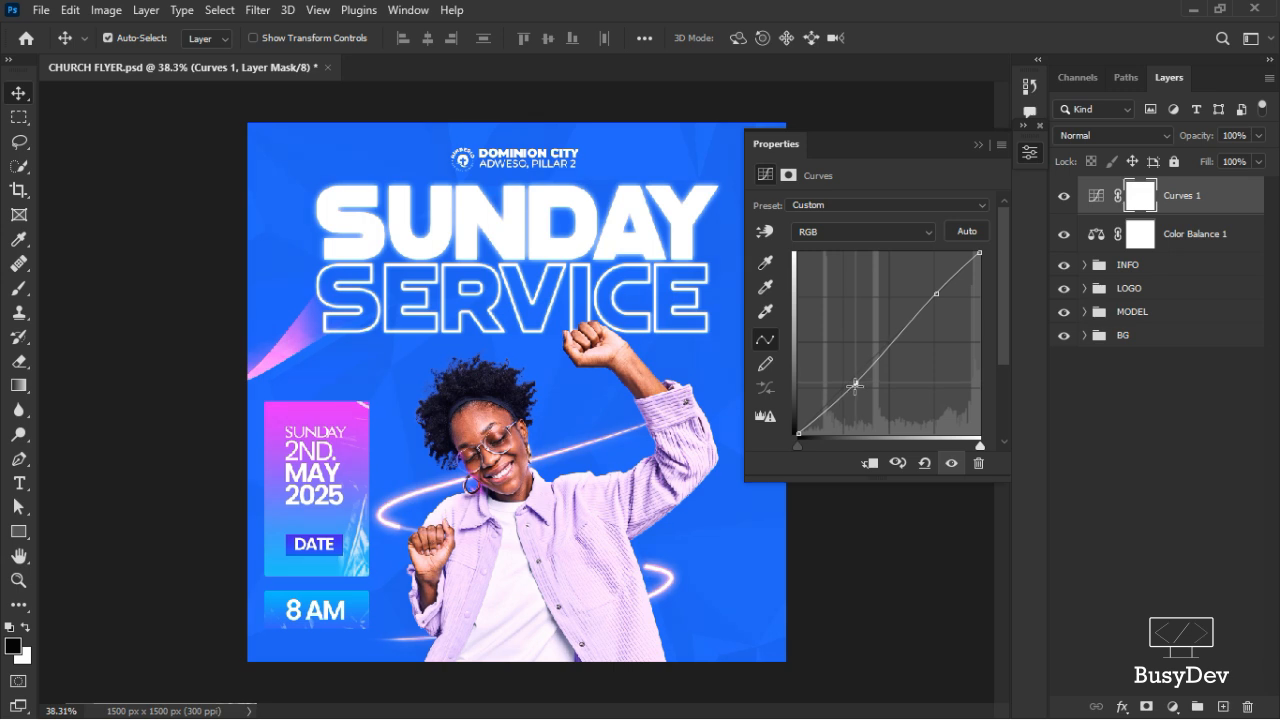
{"action": "left_click_drag", "start_coordinate": [936, 293], "coordinate": [934, 292]}
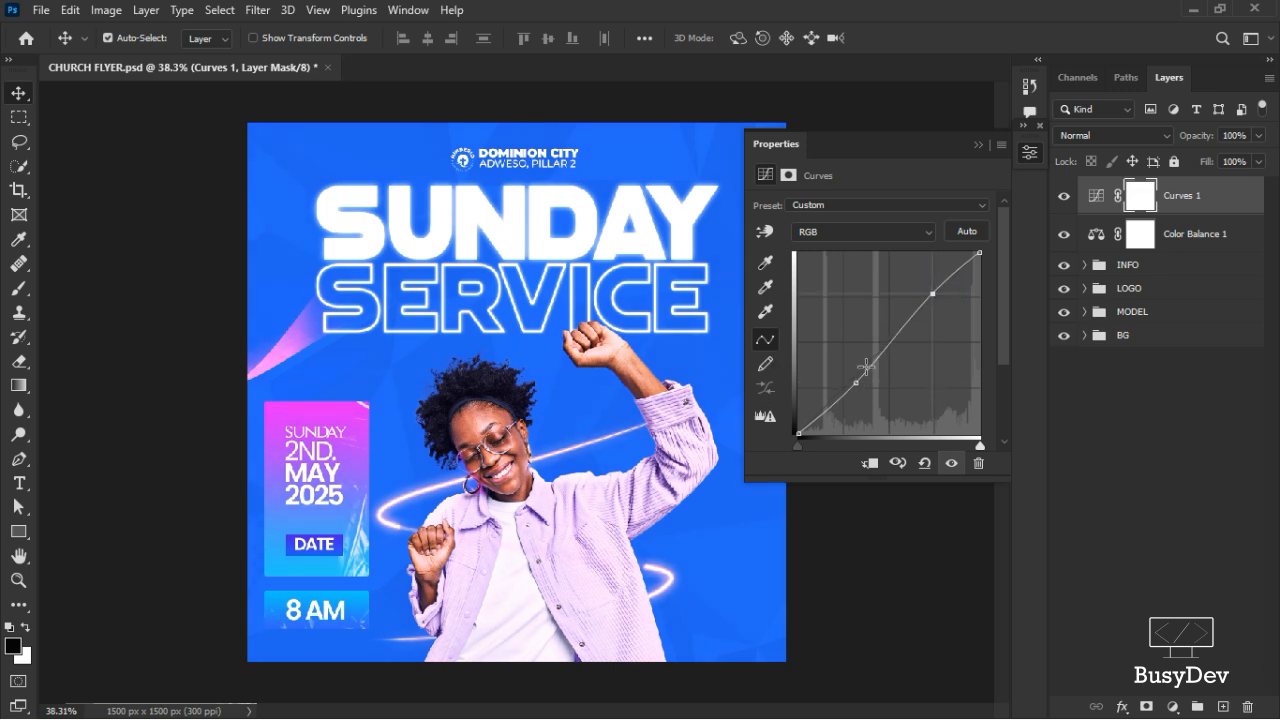
{"action": "left_click_drag", "start_coordinate": [857, 379], "coordinate": [853, 384]}
{"action": "left_click", "coordinate": [1031, 152]}
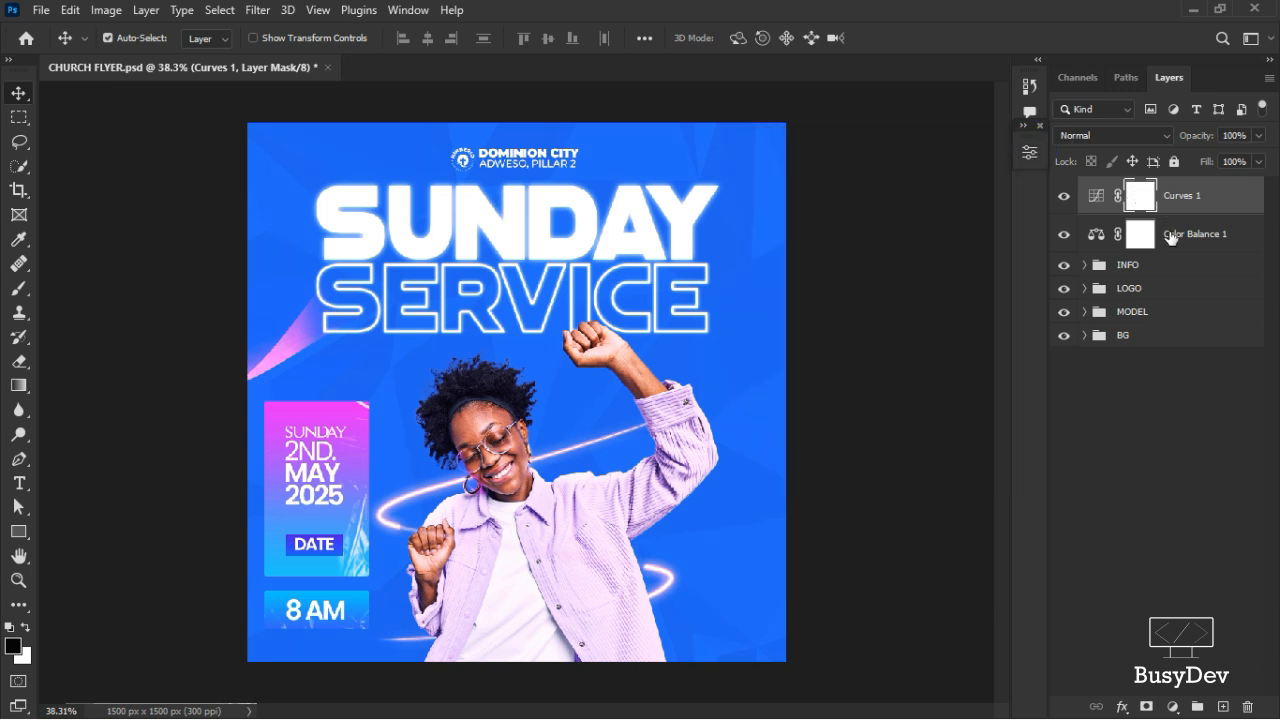
Soften the colour grading by reducing the Curves 1 adjustment layer's opacity to 74%
{"action": "left_click", "coordinate": [1170, 238]}
{"action": "mouse_move", "coordinate": [1201, 136]}
{"action": "left_mouse_down"}
{"action": "mouse_move", "coordinate": [1163, 145]}
{"action": "mouse_move", "coordinate": [1183, 139]}
{"action": "left_mouse_up"}
{"action": "left_click", "coordinate": [1183, 195]}
{"action": "scroll", "coordinate": [540, 375], "scroll_direction": "up", "scroll_amount": 2}
{"action": "scroll", "coordinate": [543, 372], "scroll_direction": "down", "scroll_amount": 3}
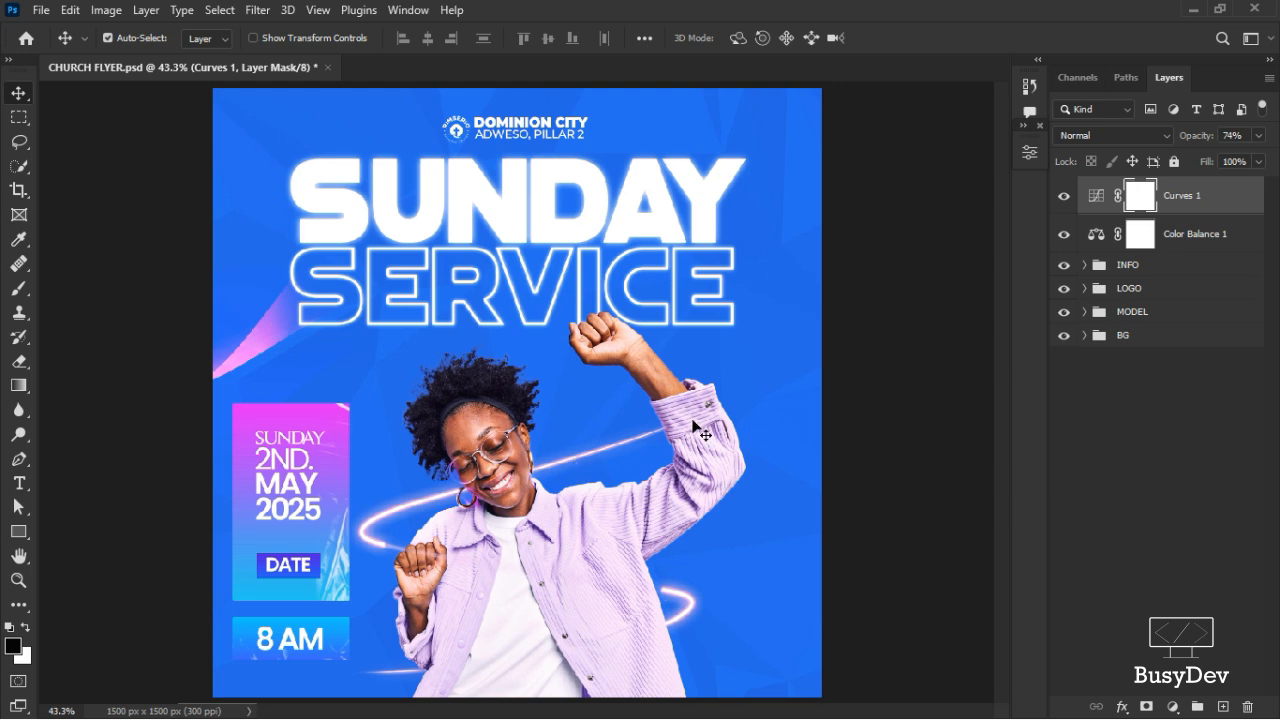
Stamp all visible layers into a new layer above Curves 1 and convert it to a smart object
{"action": "key", "text": "ctrl+shift+alt+e"}
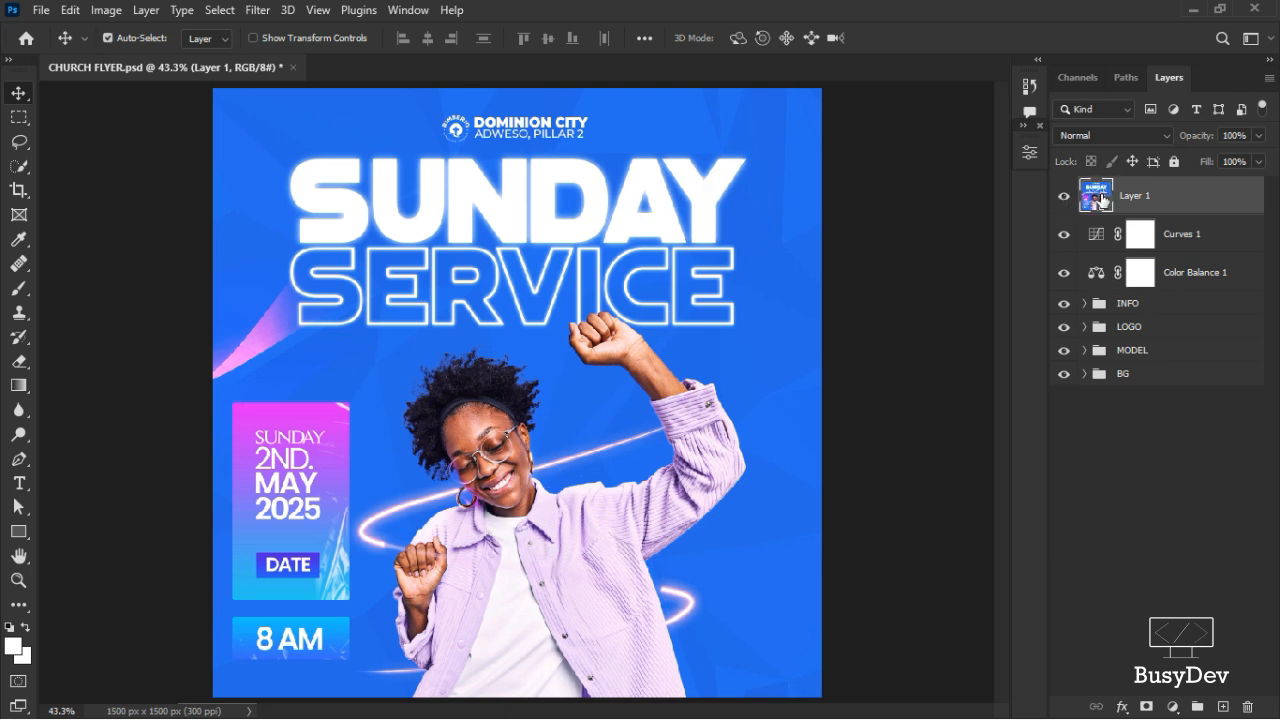
{"action": "right_click", "coordinate": [1145, 210]}
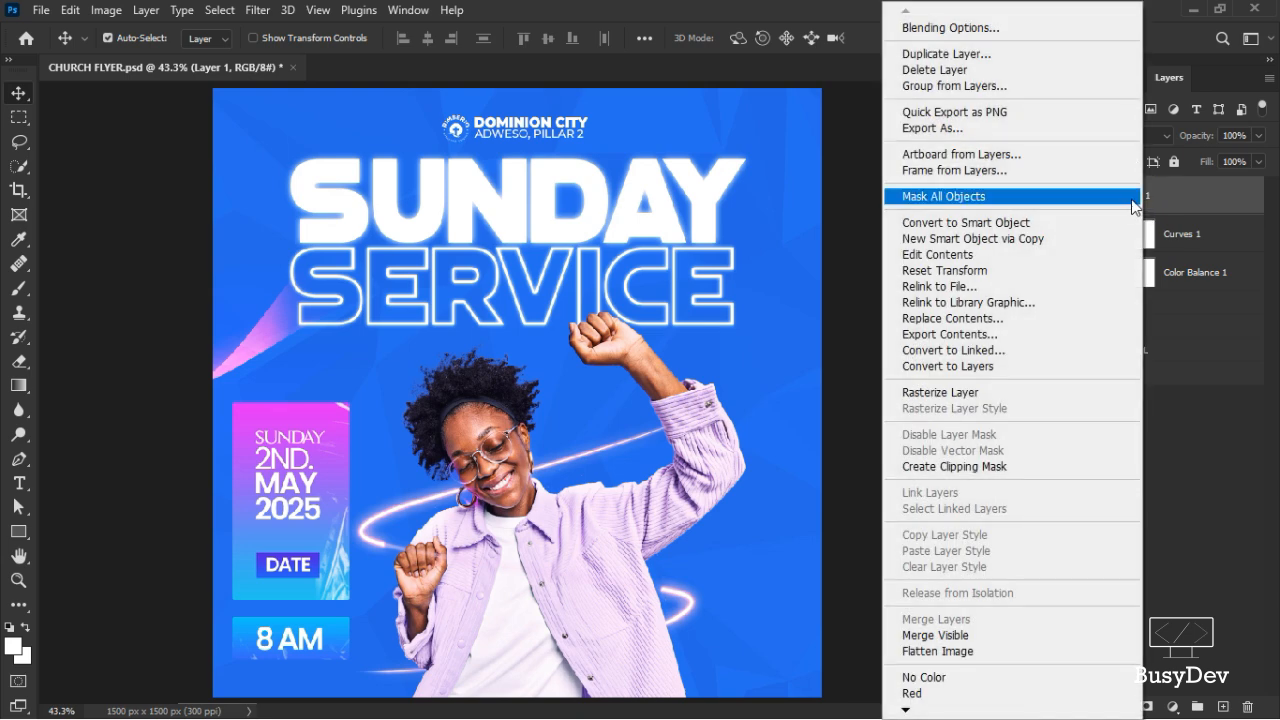
{"action": "left_click", "coordinate": [1156, 193]}
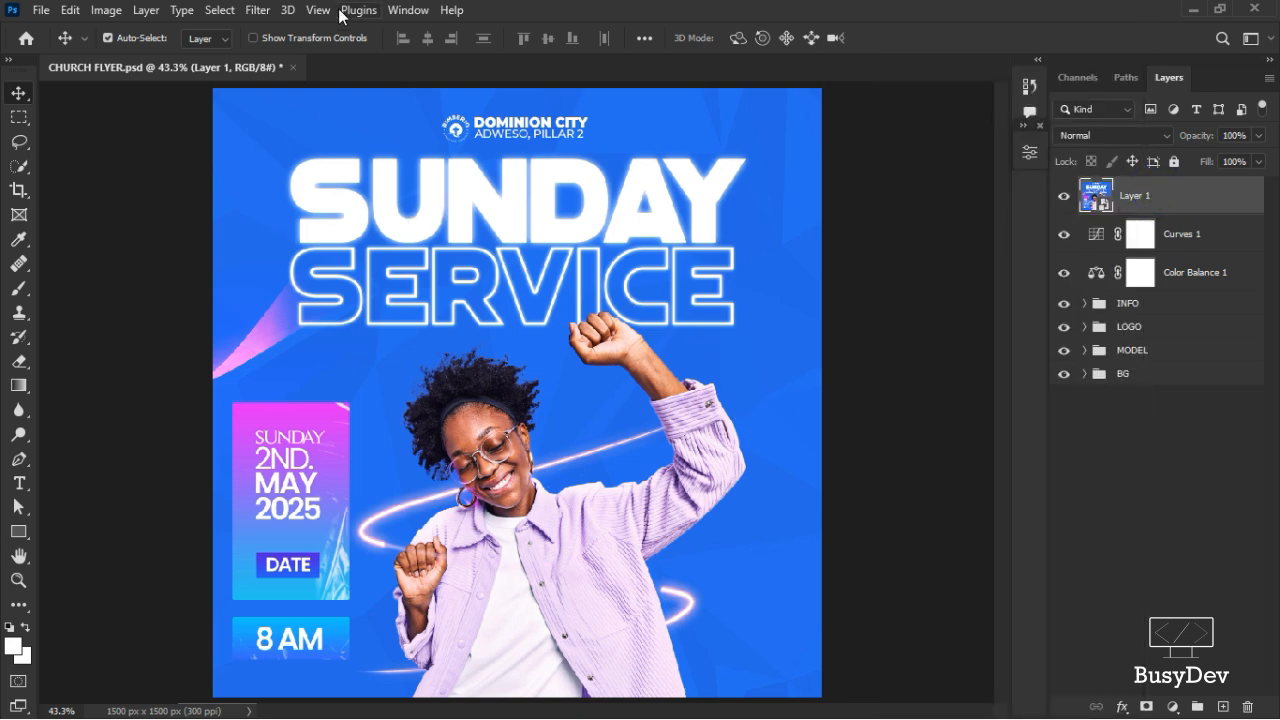
Apply the Filter Gallery's Grain texture to the stamped layer with intensity 16, contrast 60 and Regular grain type
{"action": "left_click", "coordinate": [257, 10]}
{"action": "left_click", "coordinate": [364, 117]}
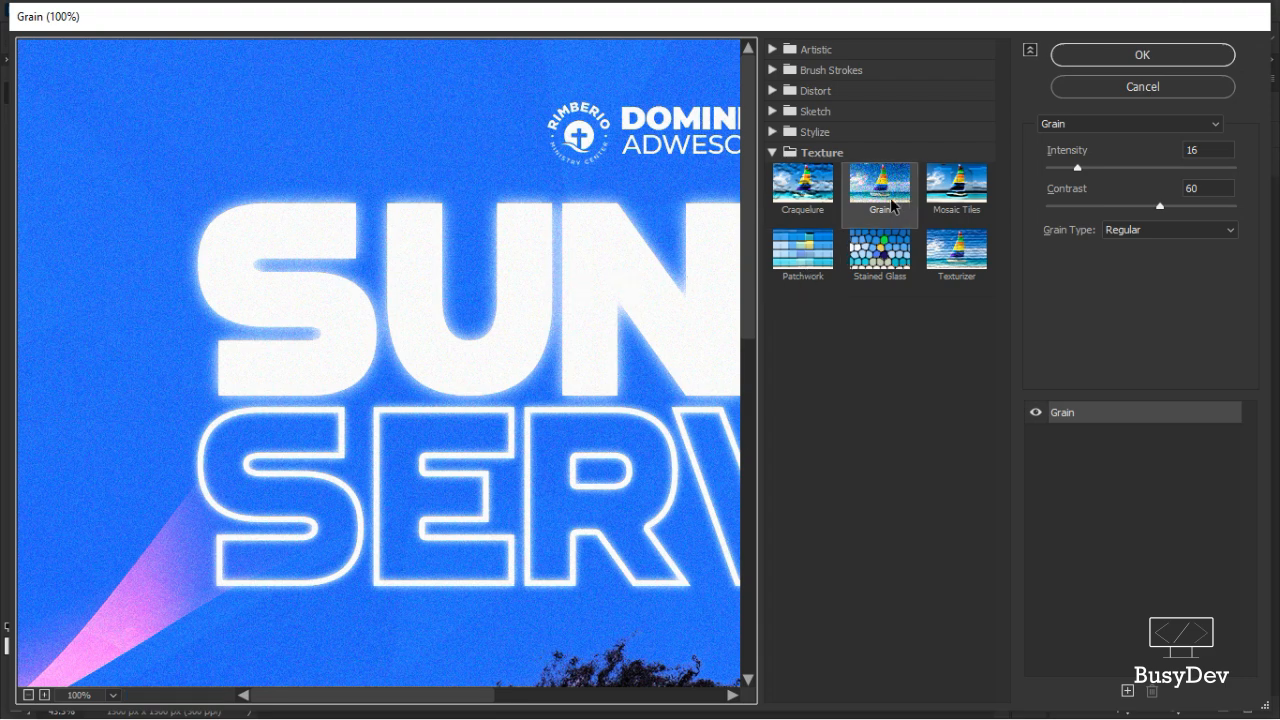
{"action": "left_click", "coordinate": [772, 50]}
{"action": "left_click", "coordinate": [772, 50]}
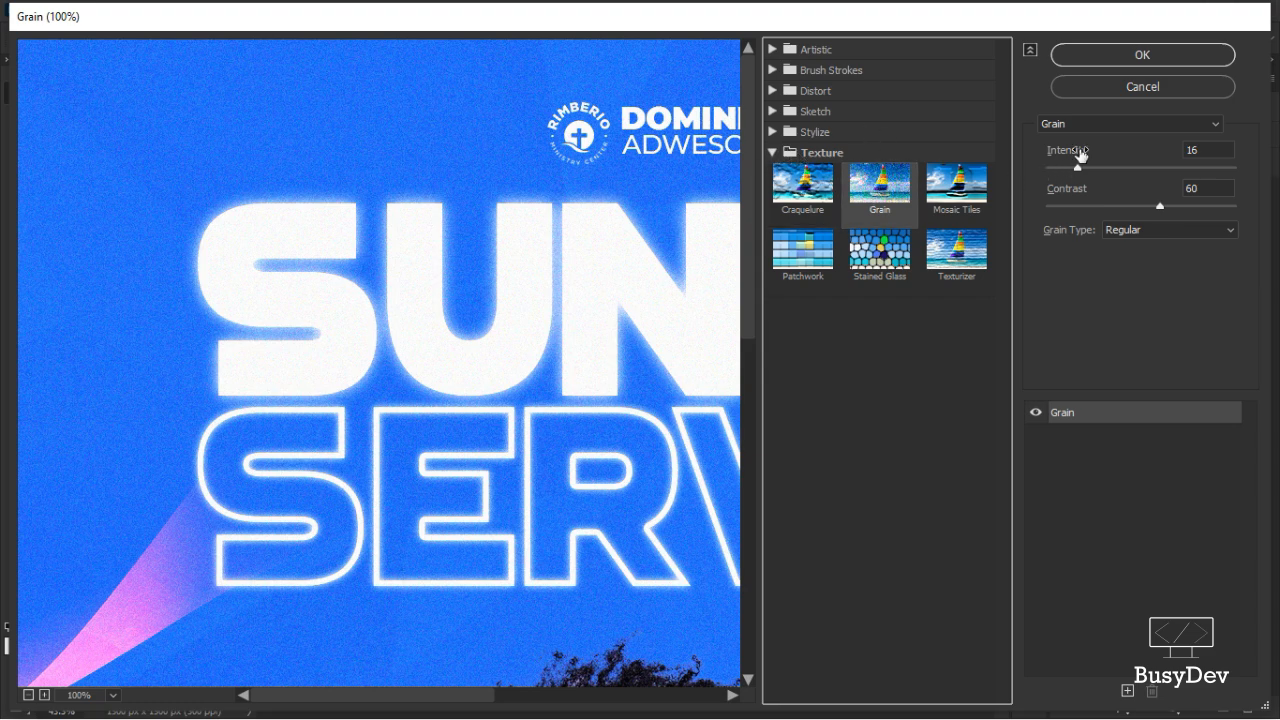
{"action": "left_click", "coordinate": [1166, 128]}
{"action": "left_click", "coordinate": [485, 430]}
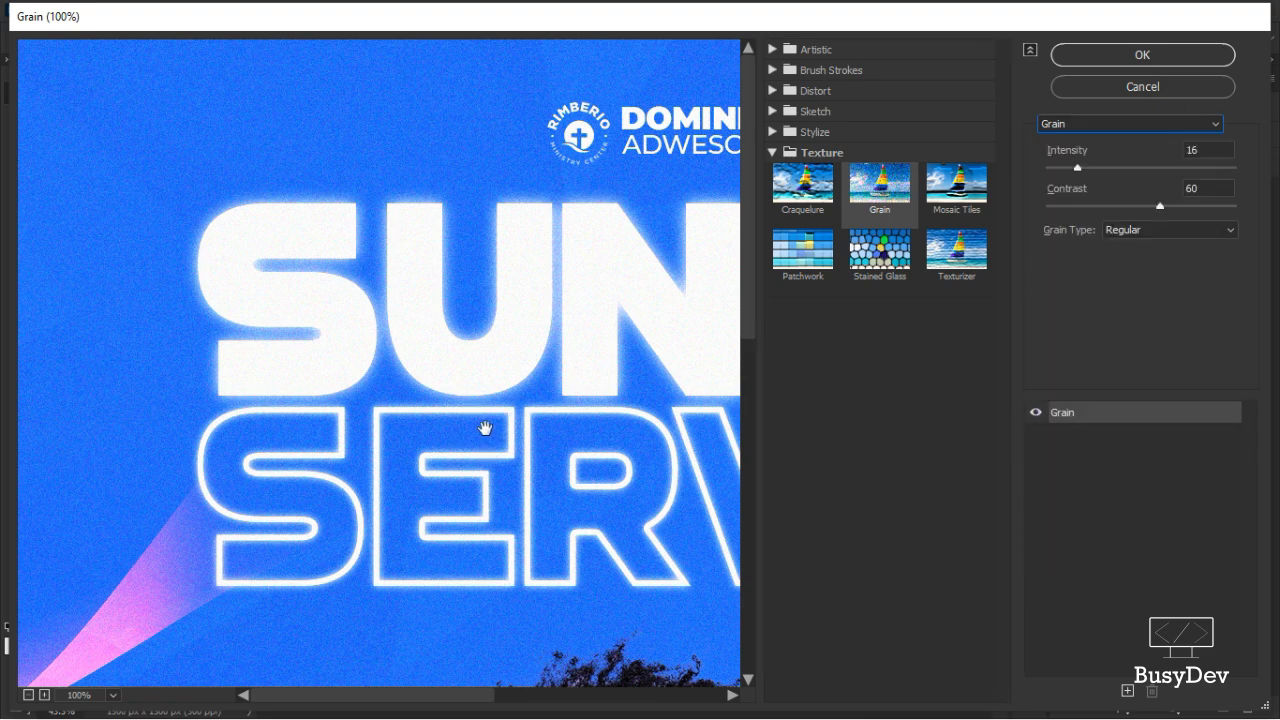
{"action": "left_click", "coordinate": [28, 694]}
{"action": "left_click", "coordinate": [28, 694]}
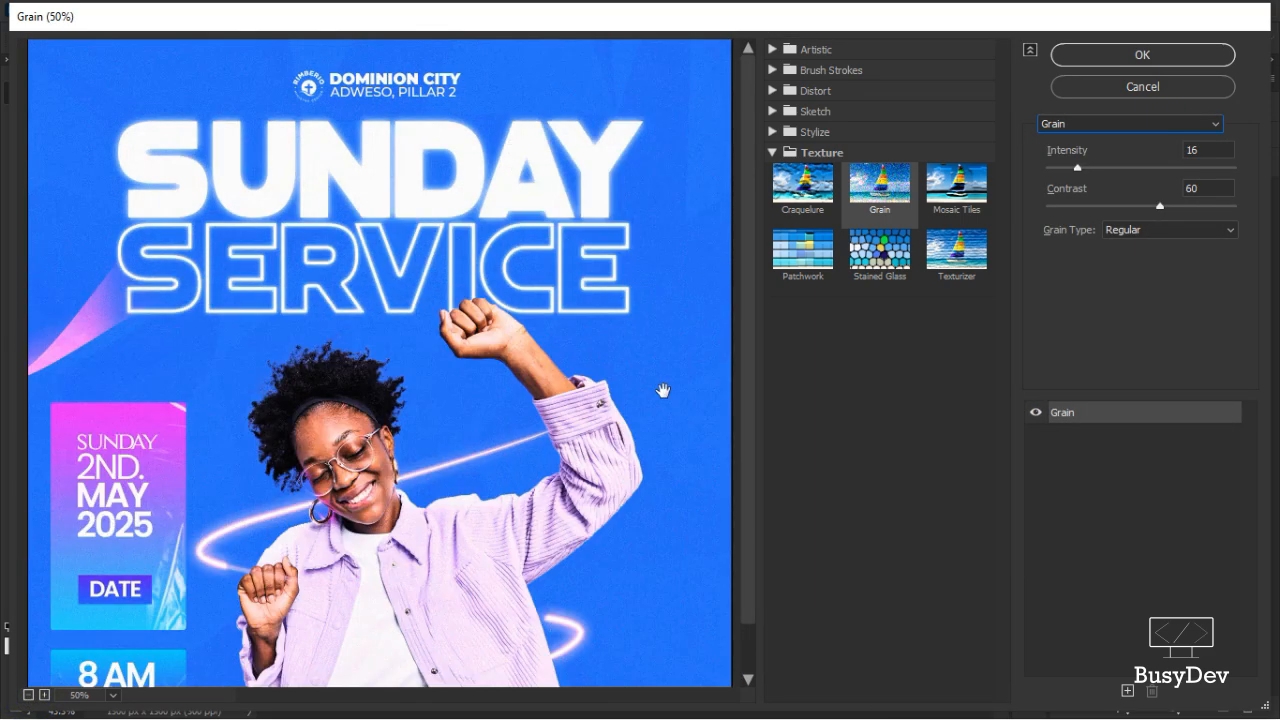
{"action": "left_click", "coordinate": [1216, 124]}
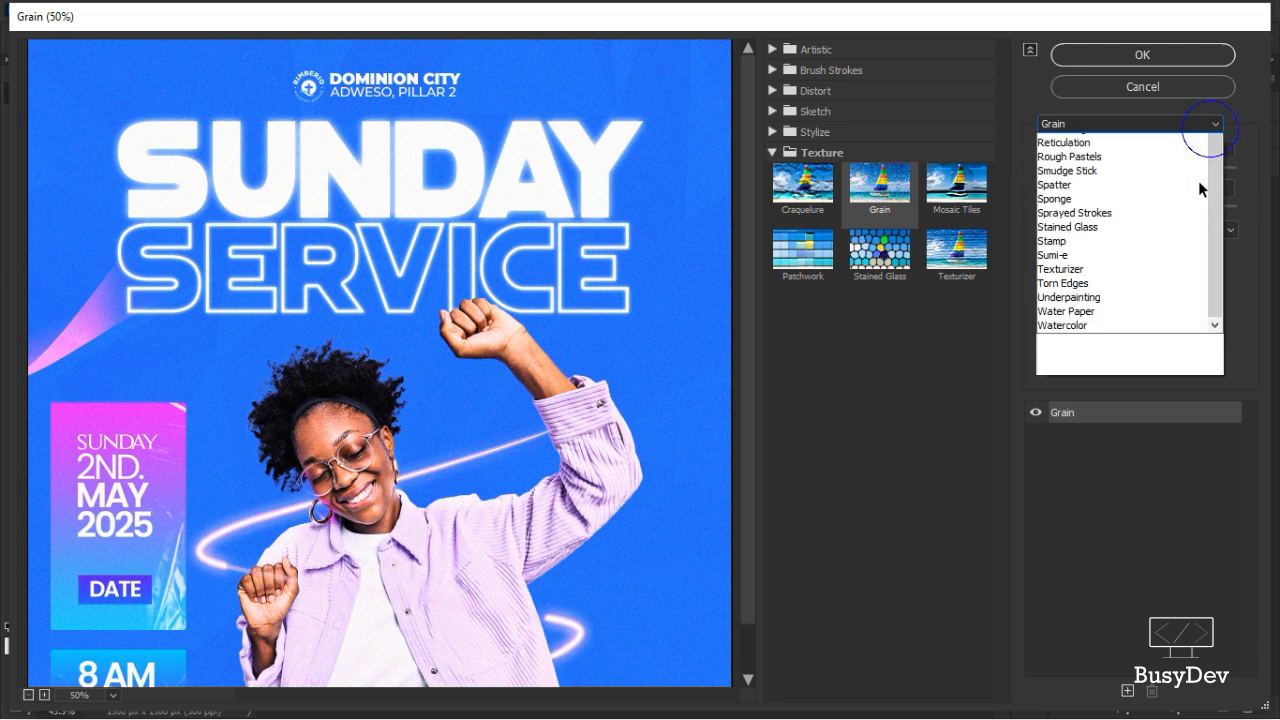
{"action": "left_click", "coordinate": [1118, 578]}
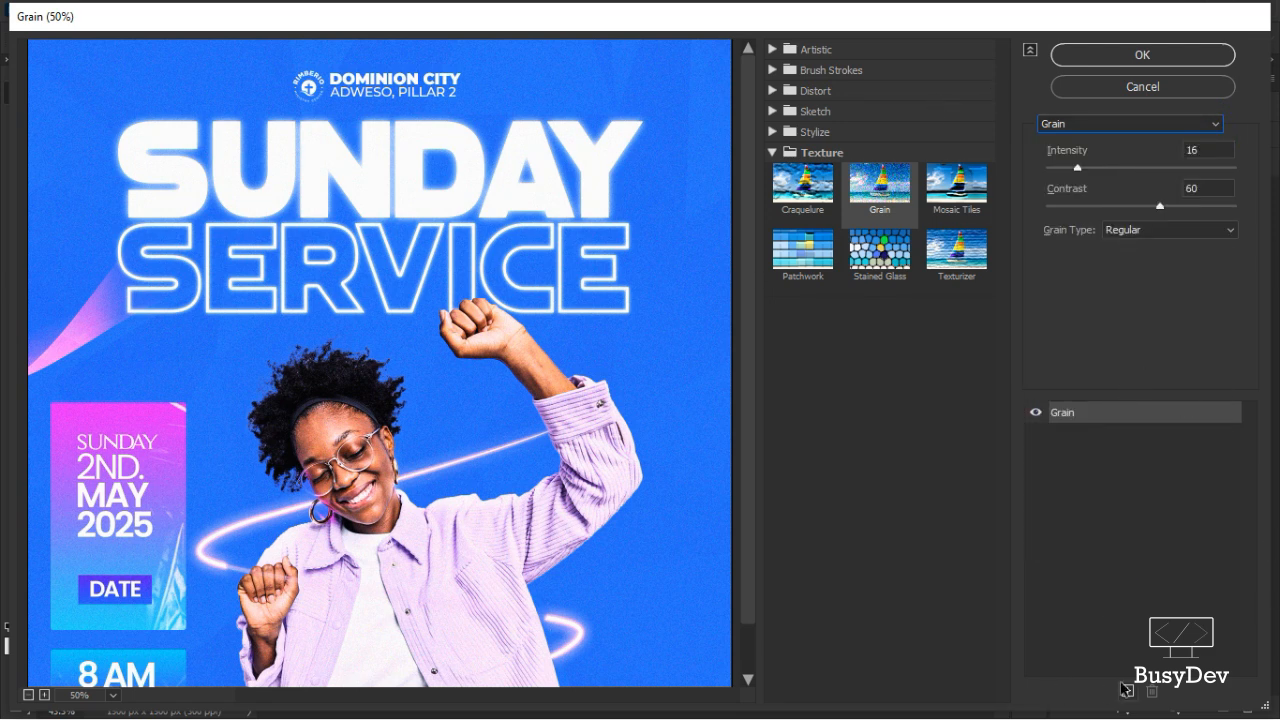
{"action": "left_click", "coordinate": [1112, 56]}
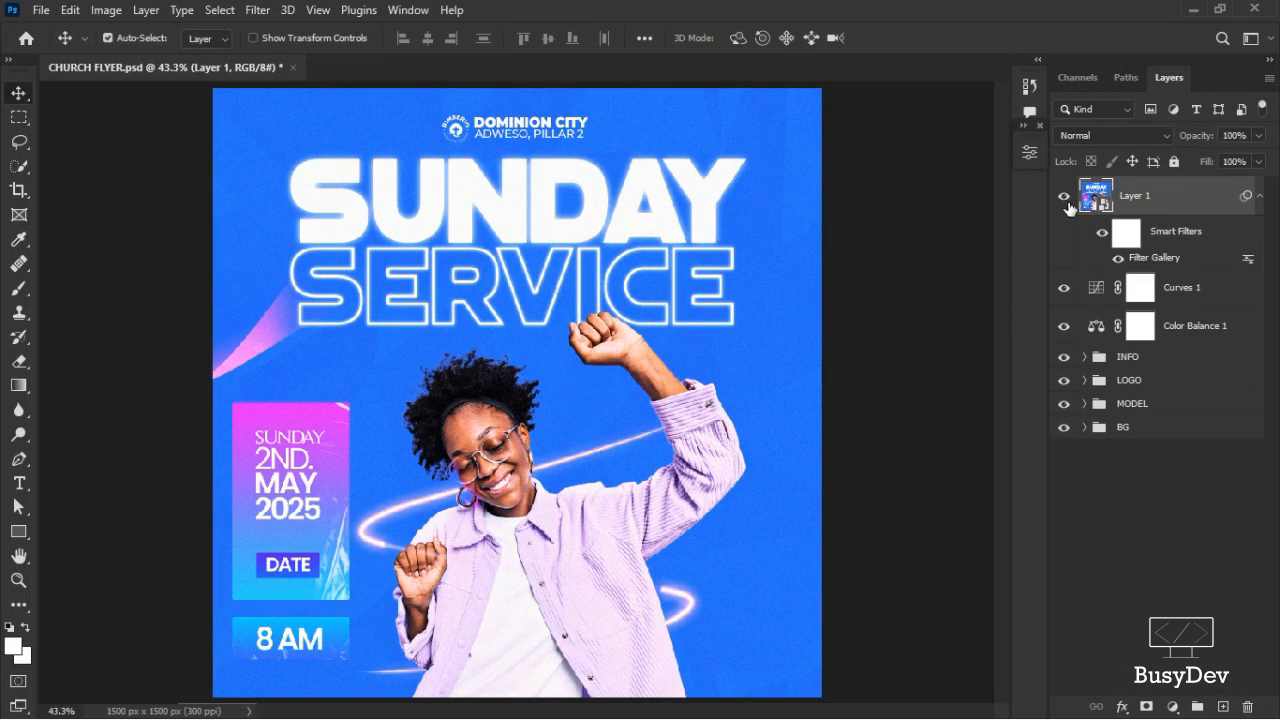
Compare the flyer with and without the grain smart filter, and set the stamped layer's opacity to 68%
{"action": "left_click", "coordinate": [1101, 233]}
{"action": "left_click", "coordinate": [1101, 232]}
{"action": "mouse_move", "coordinate": [1190, 138]}
{"action": "left_mouse_down"}
{"action": "mouse_move", "coordinate": [1164, 142]}
{"action": "mouse_move", "coordinate": [1196, 138]}
{"action": "left_mouse_up"}
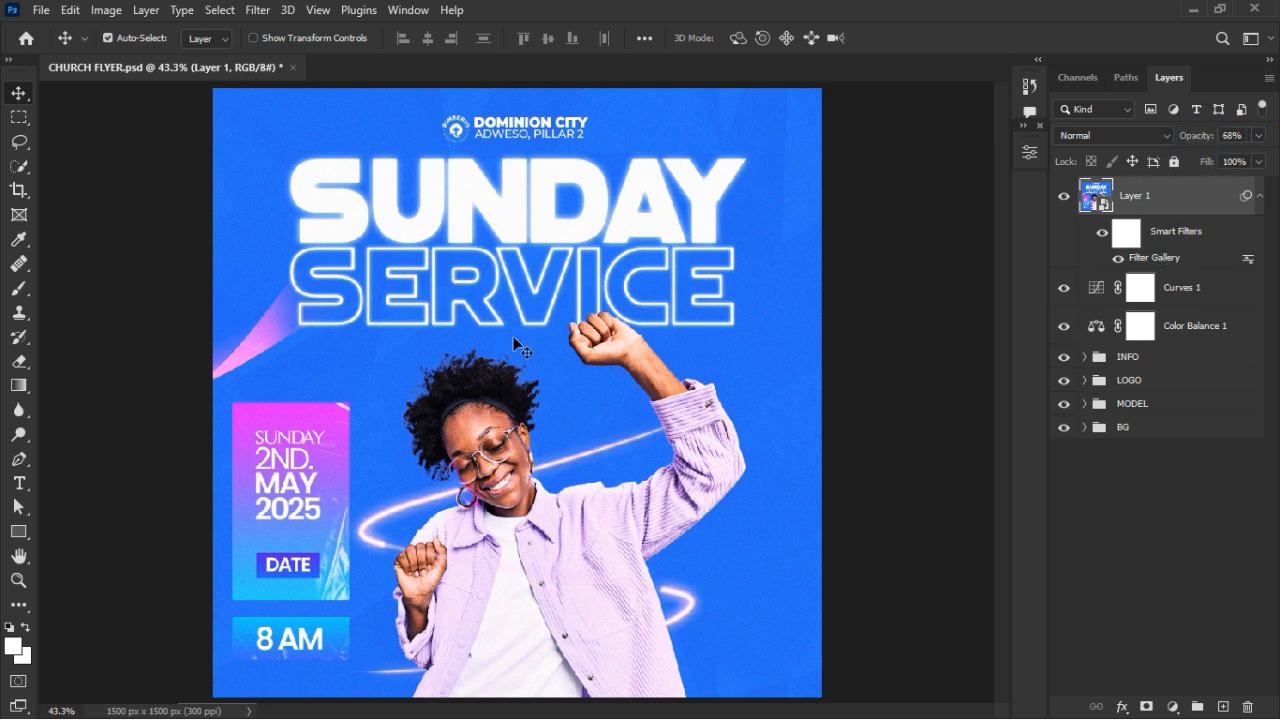